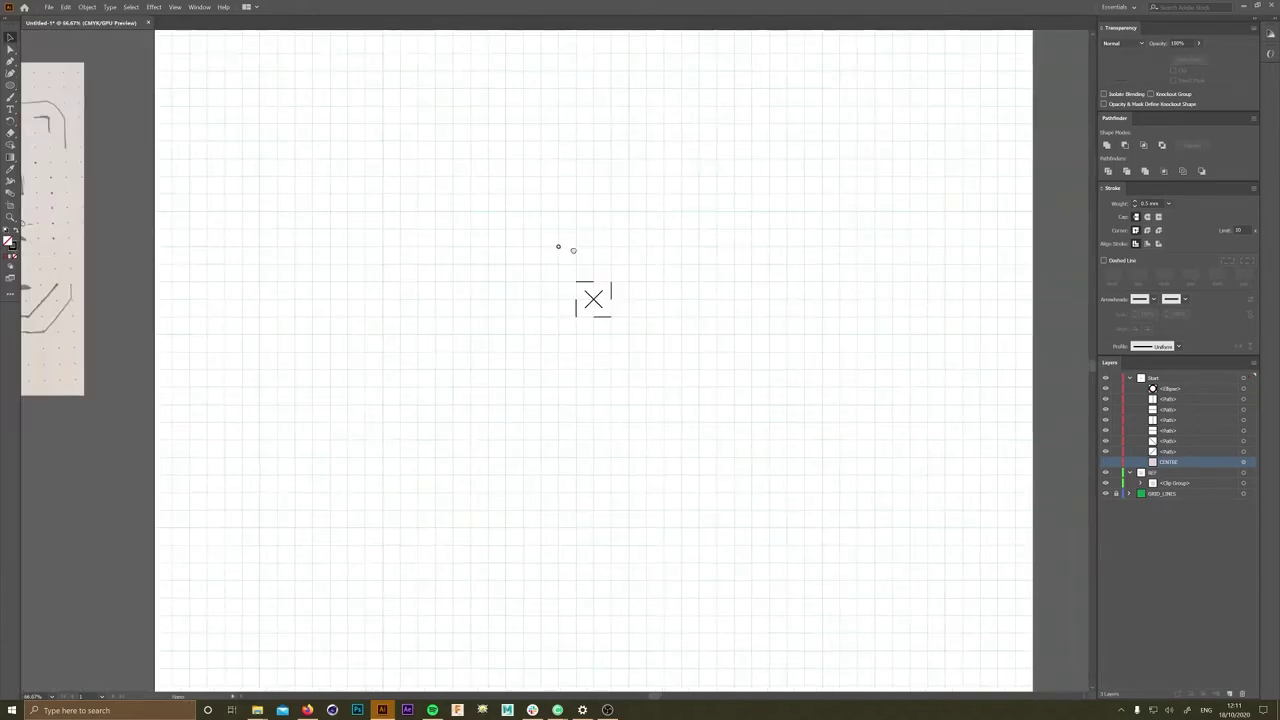
- Duplicate the small circle into a row of four above the centre cross, spaced two grid squares apart
scroll(557, 246, up, 3)
drag(583, 253, 692, 250)
scroll(496, 240, up, 2)
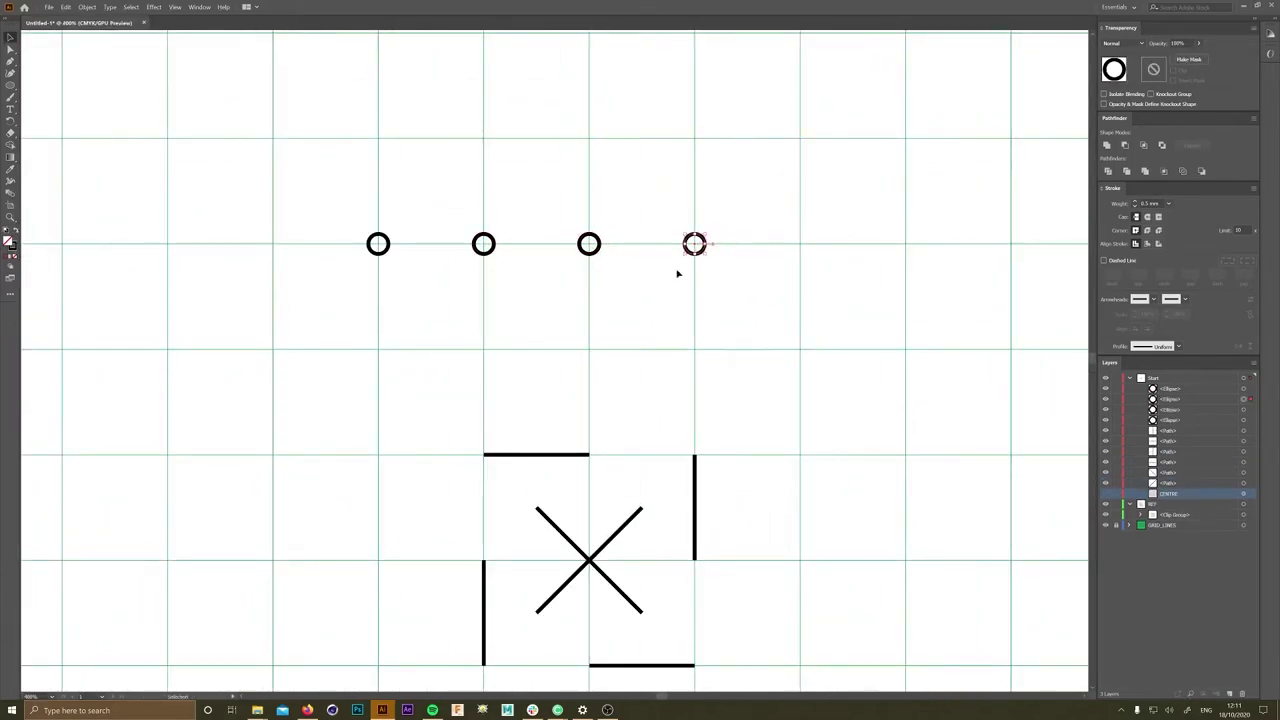
scroll(677, 273, down, 5)
scroll(640, 265, up, 4)
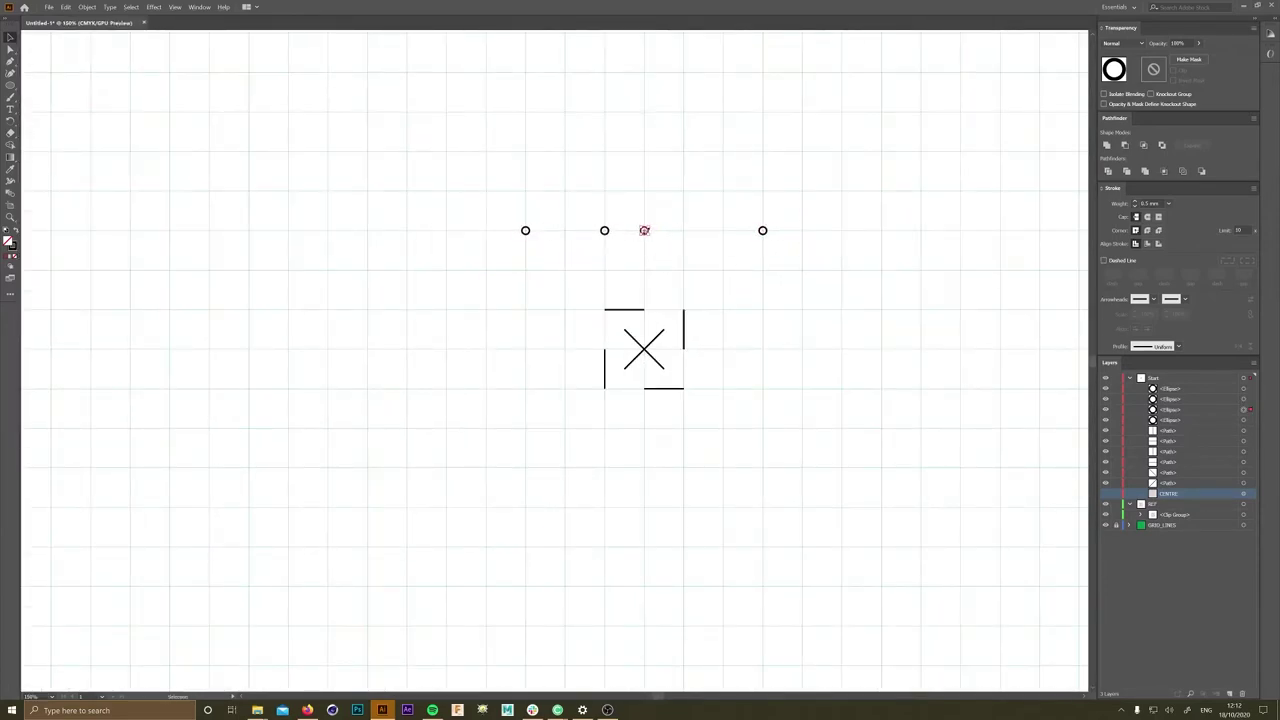
scroll(684, 232, down, 4)
scroll(500, 234, up, 2)
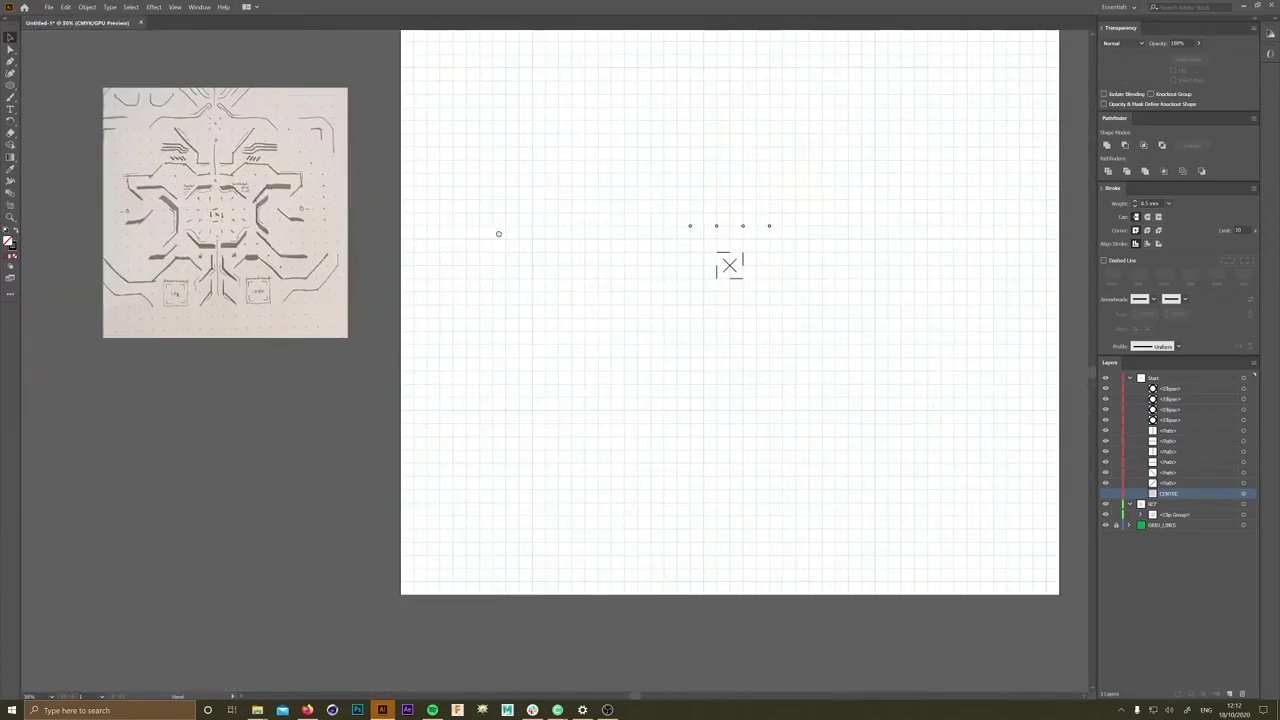
scroll(610, 225, up, 1)
- Copy two circles one grid row lower, one directly below the row's leftmost circle and one two squares further left
click(590, 190)
scroll(590, 195, up, 1)
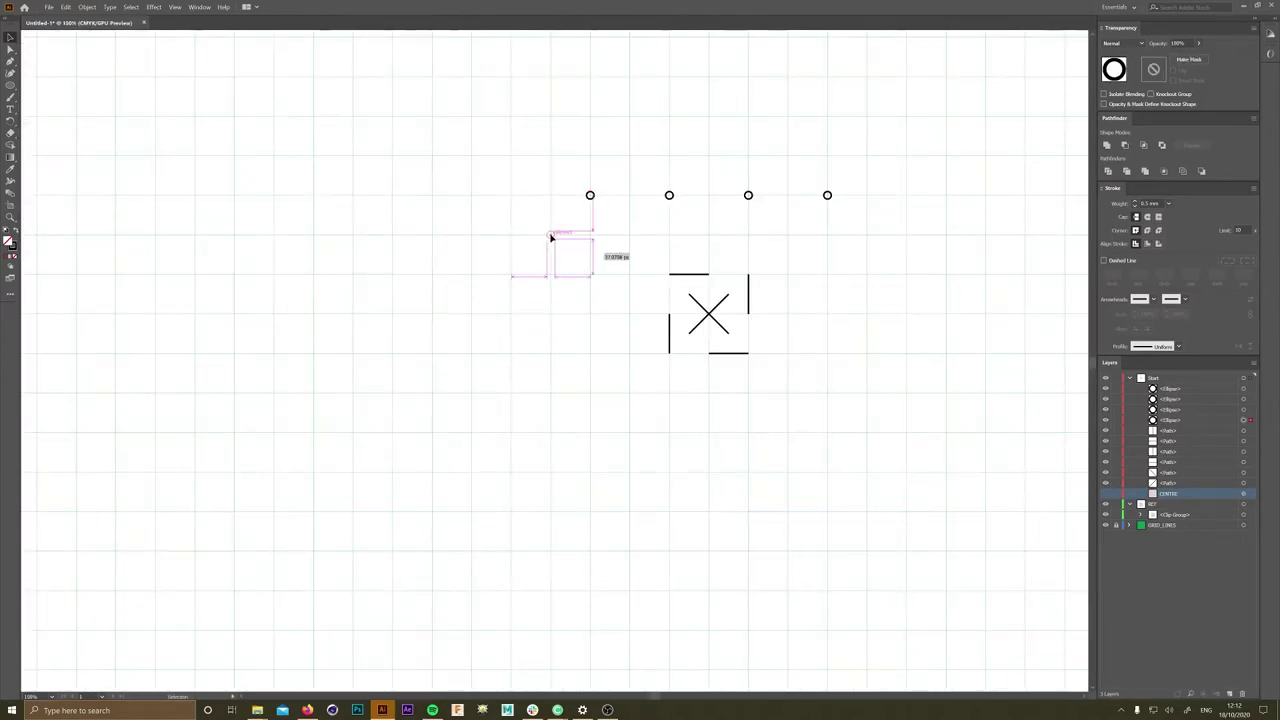
drag(550, 237, 551, 237)
scroll(566, 220, down, 3)
scroll(566, 220, up, 4)
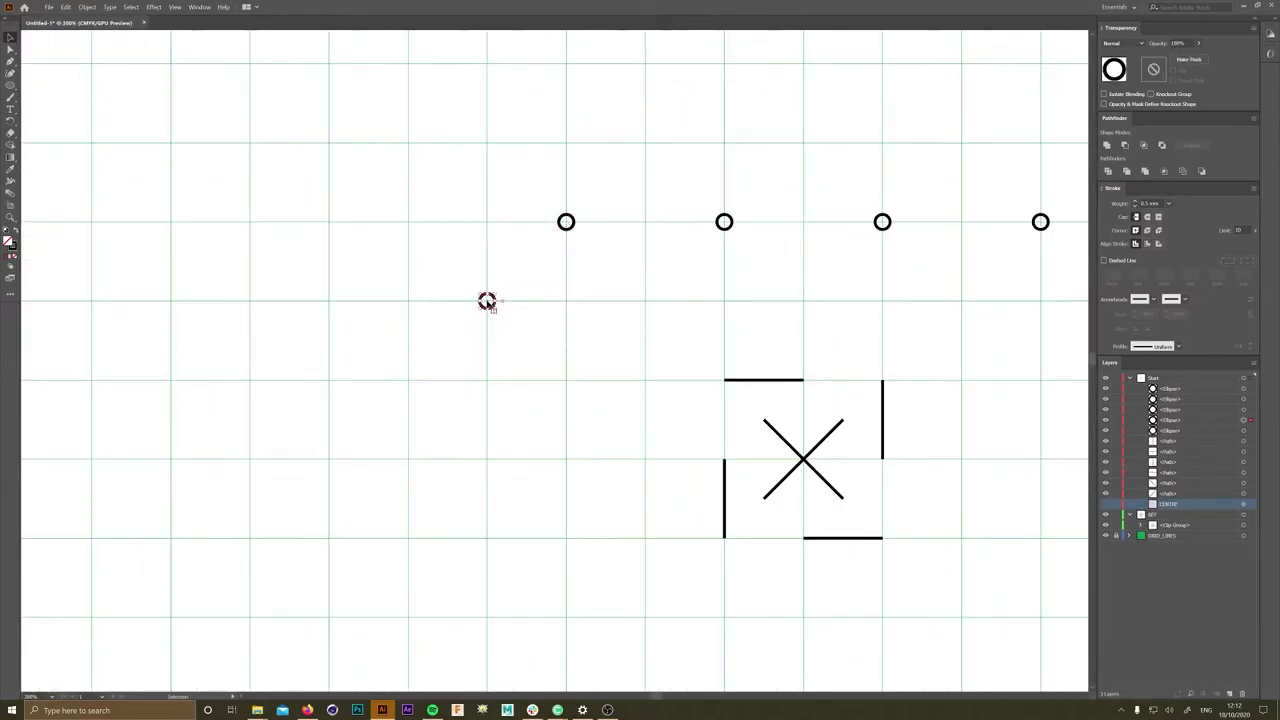
scroll(486, 301, down, 3)
scroll(565, 245, up, 3)
drag(563, 245, 642, 248)
scroll(645, 250, down, 4)
scroll(746, 274, up, 2)
scroll(743, 269, up, 2)
scroll(672, 270, down, 4)
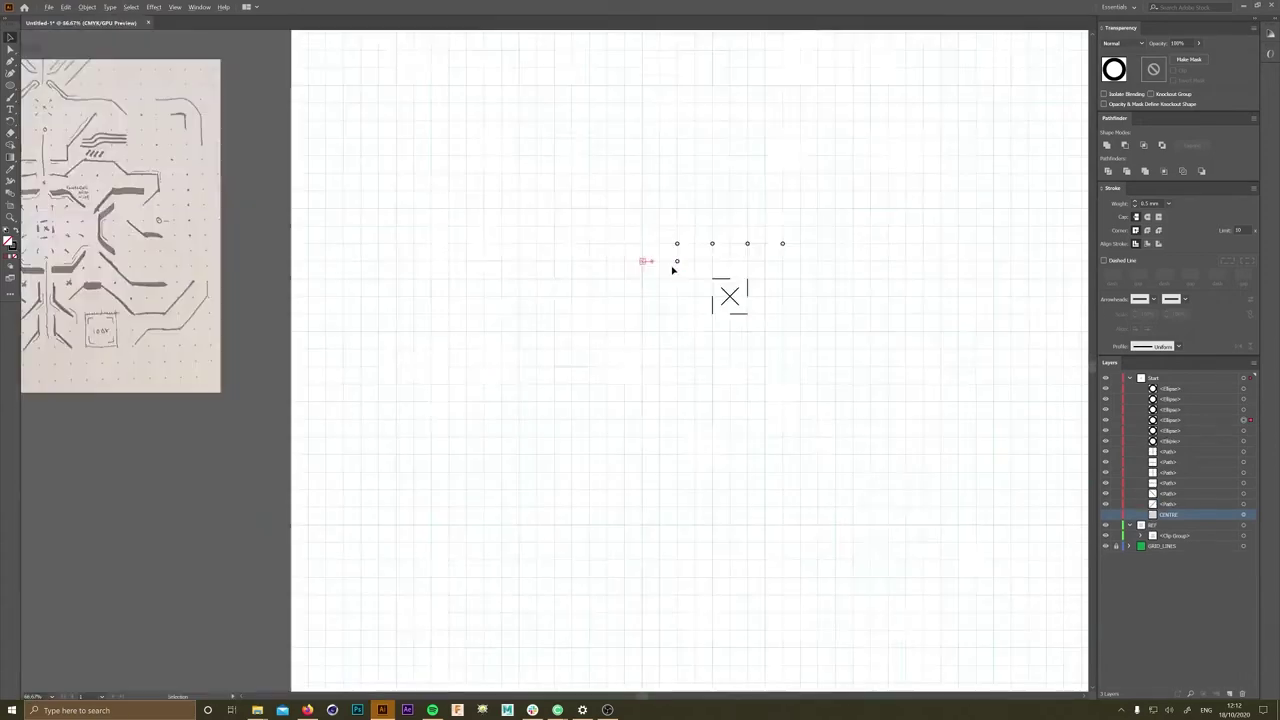
- Remove the two rightmost circles from the upper row
scroll(672, 268, right, 2)
key(ctrl+z)
key(ctrl+z)
scroll(820, 280, left, 4)
scroll(815, 275, up, 1)
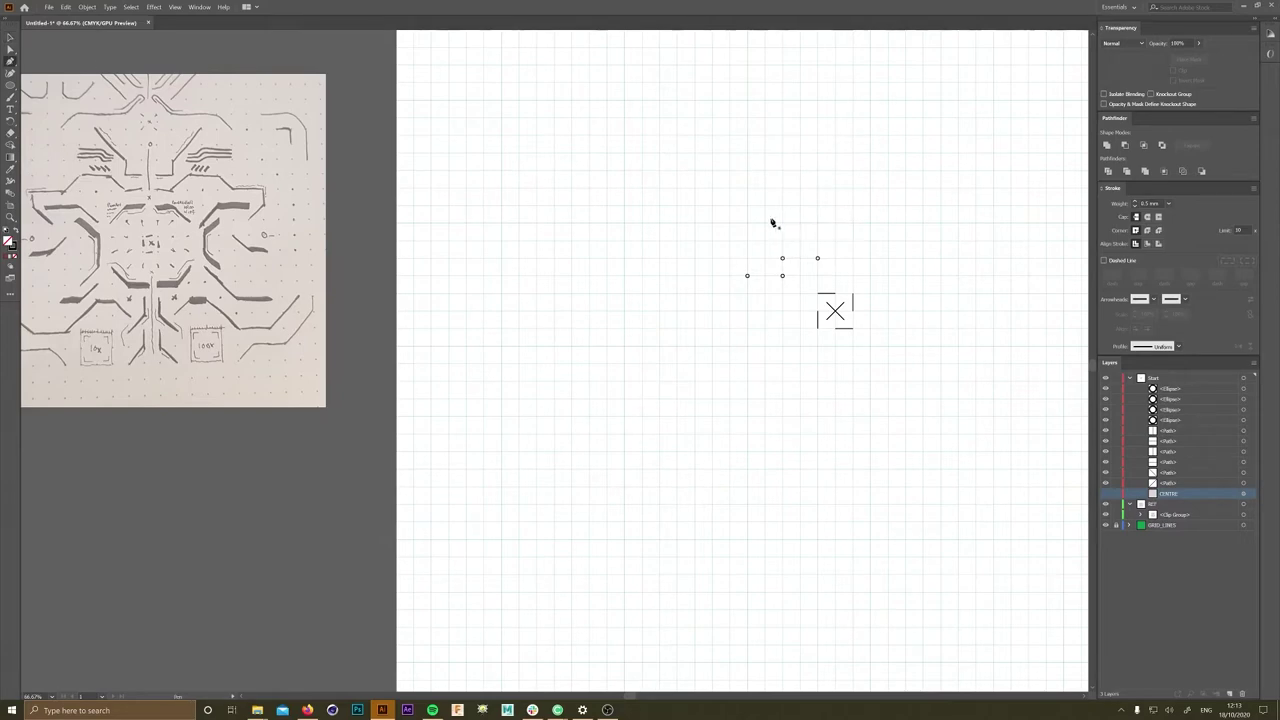
- Draw a path above the circles with a horizontal run and a diagonal descending to the left, and give it a 2 mm stroke
click(819, 224)
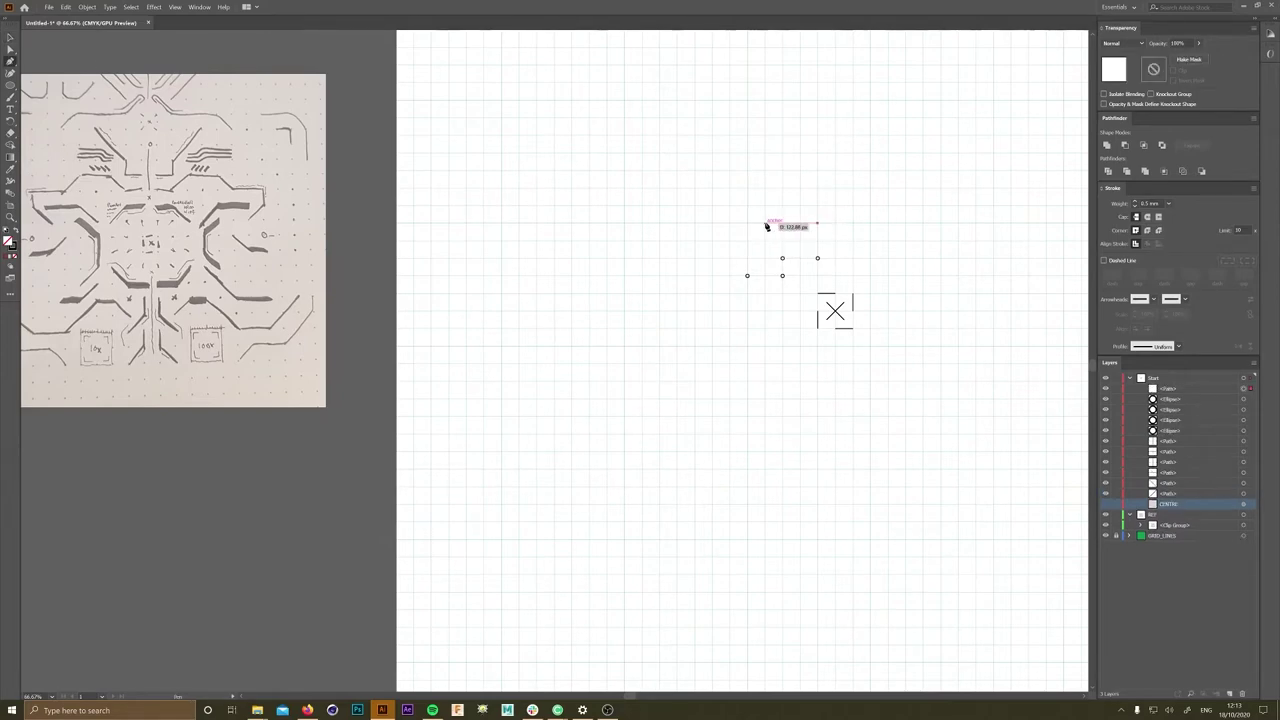
click(729, 258)
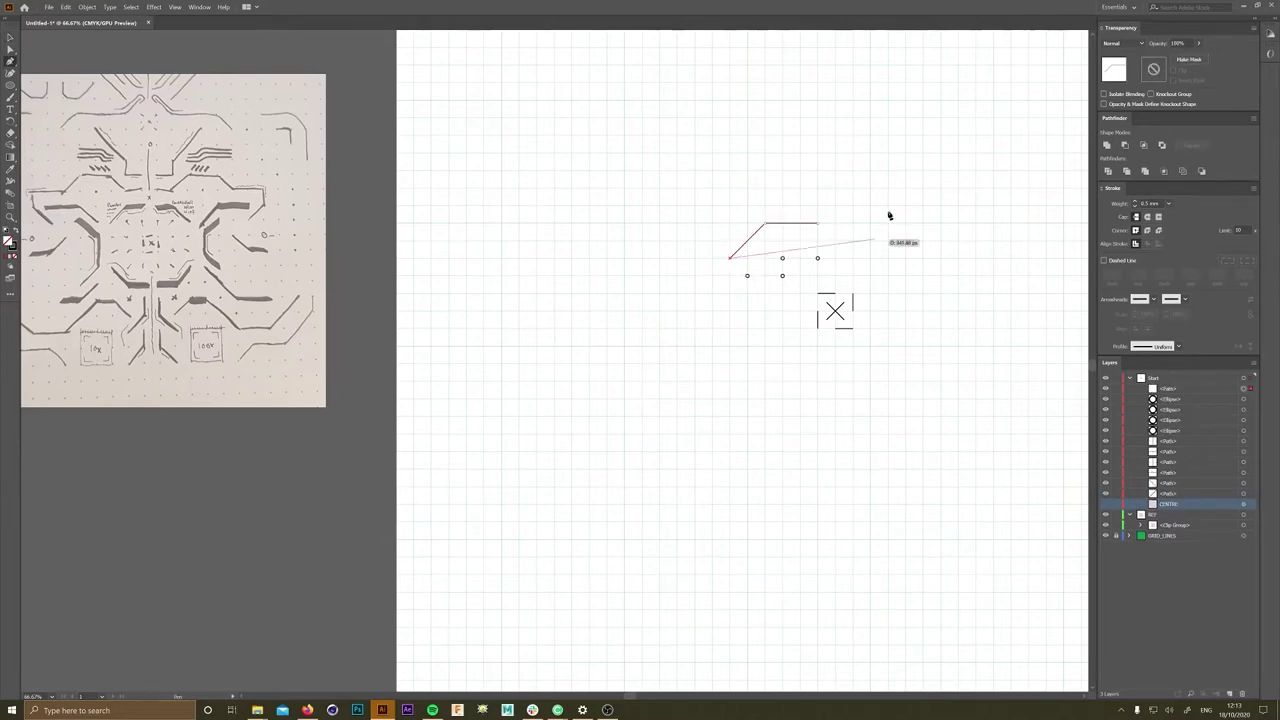
scroll(719, 232, right, 3)
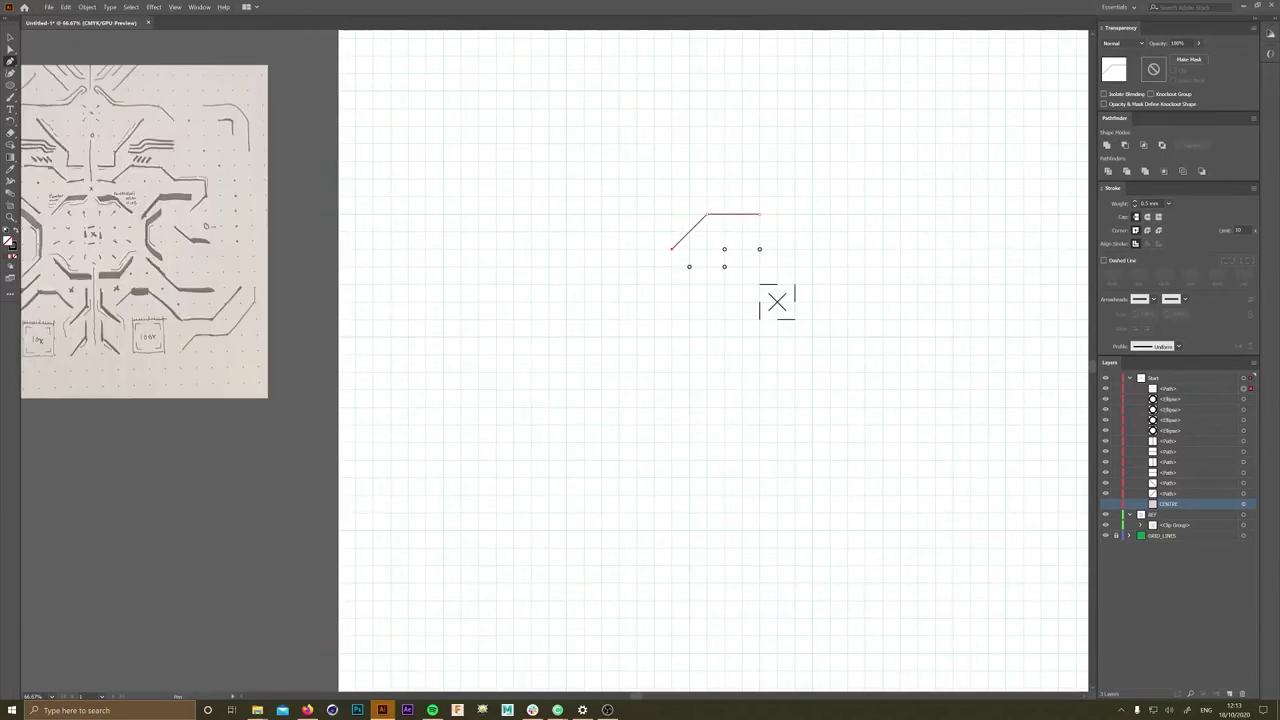
click(1135, 201)
scroll(734, 177, left, 2)
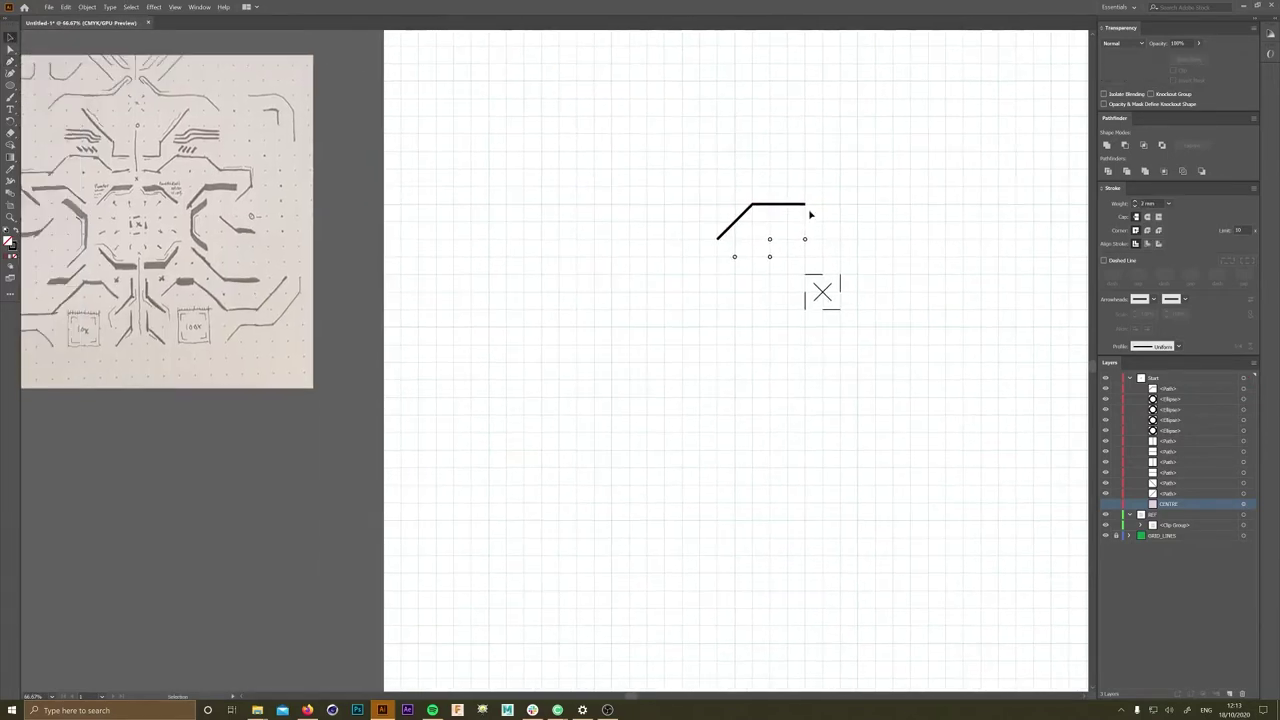
- Offset the angled path by 10 px with mitered joins
click(87, 7)
mouse_move(150, 226)
click(240, 260)
click(17, 85)
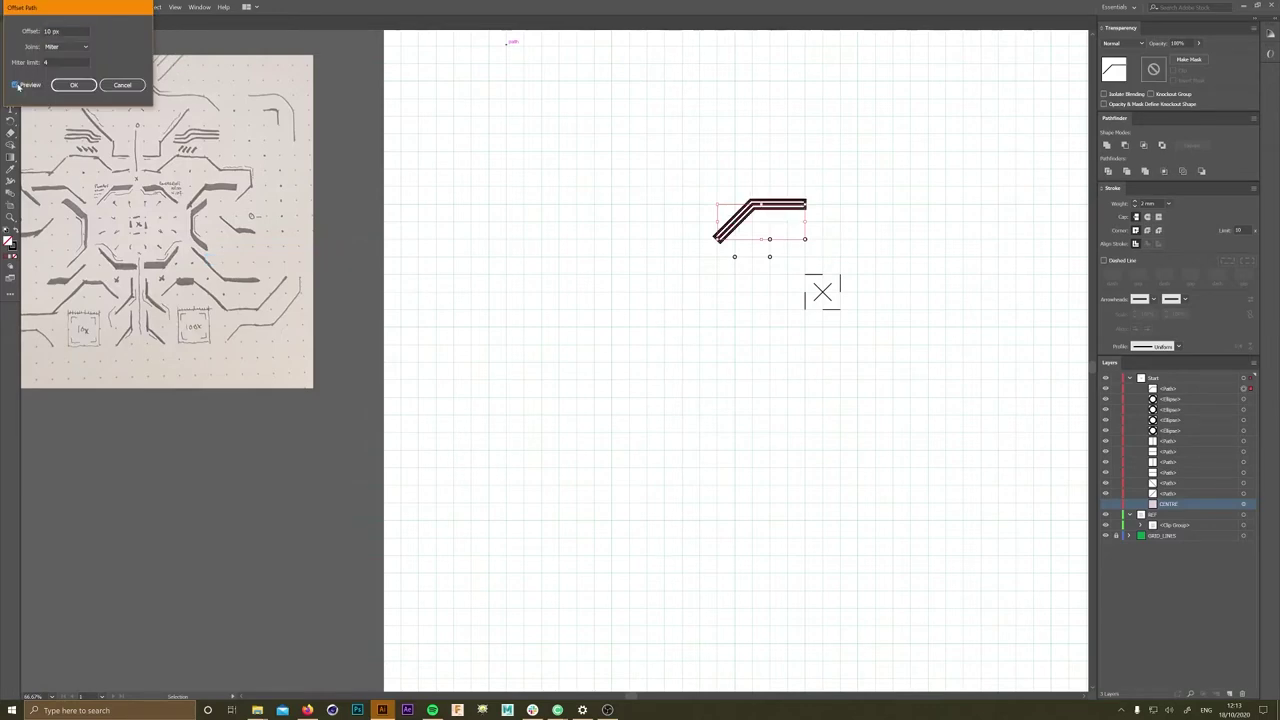
click(74, 84)
- Offset the outline around the angled path again to create a second, larger outline
click(87, 7)
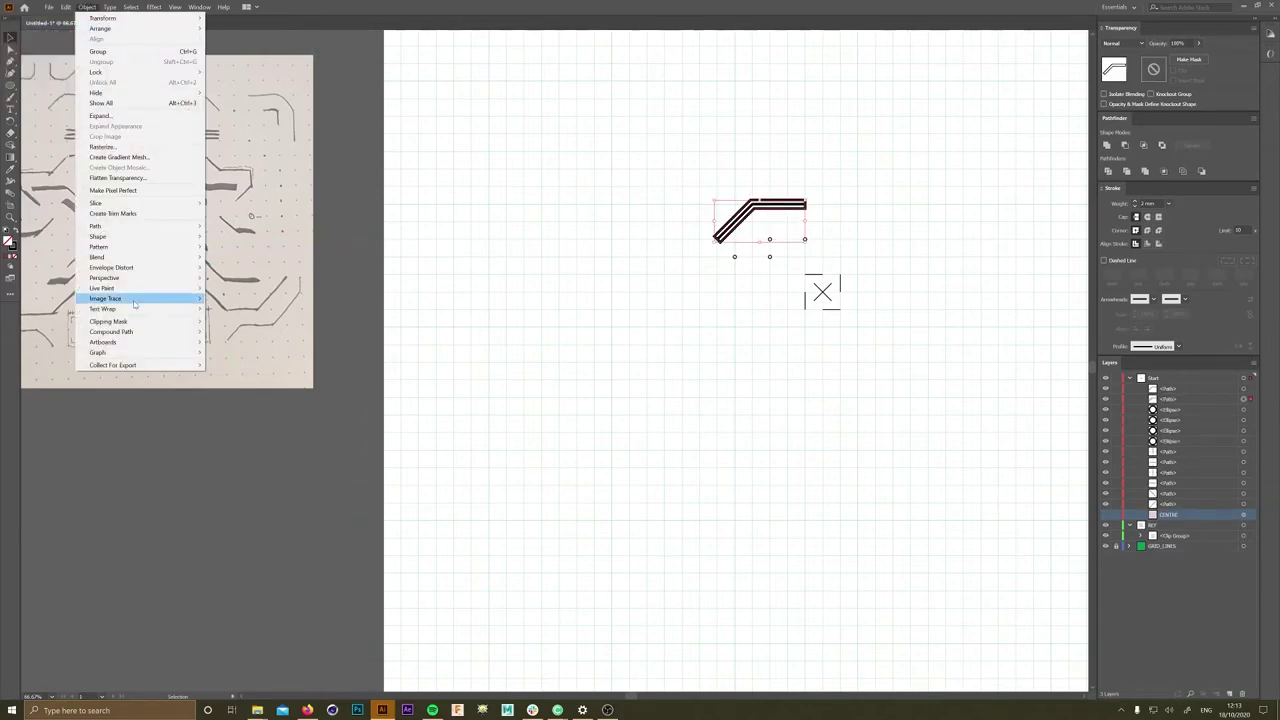
mouse_move(150, 228)
click(240, 260)
click(754, 226)
click(87, 7)
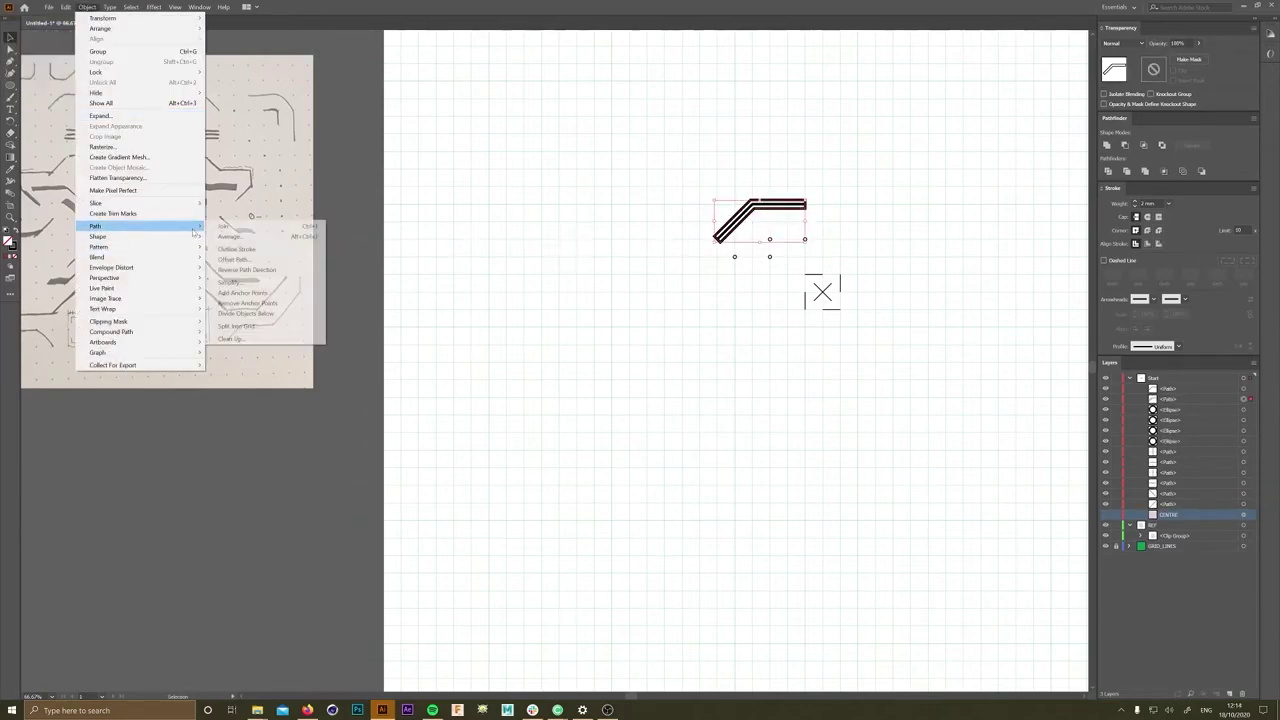
click(240, 260)
click(42, 86)
click(74, 84)
key(ctrl+plus)
key(ctrl+plus)
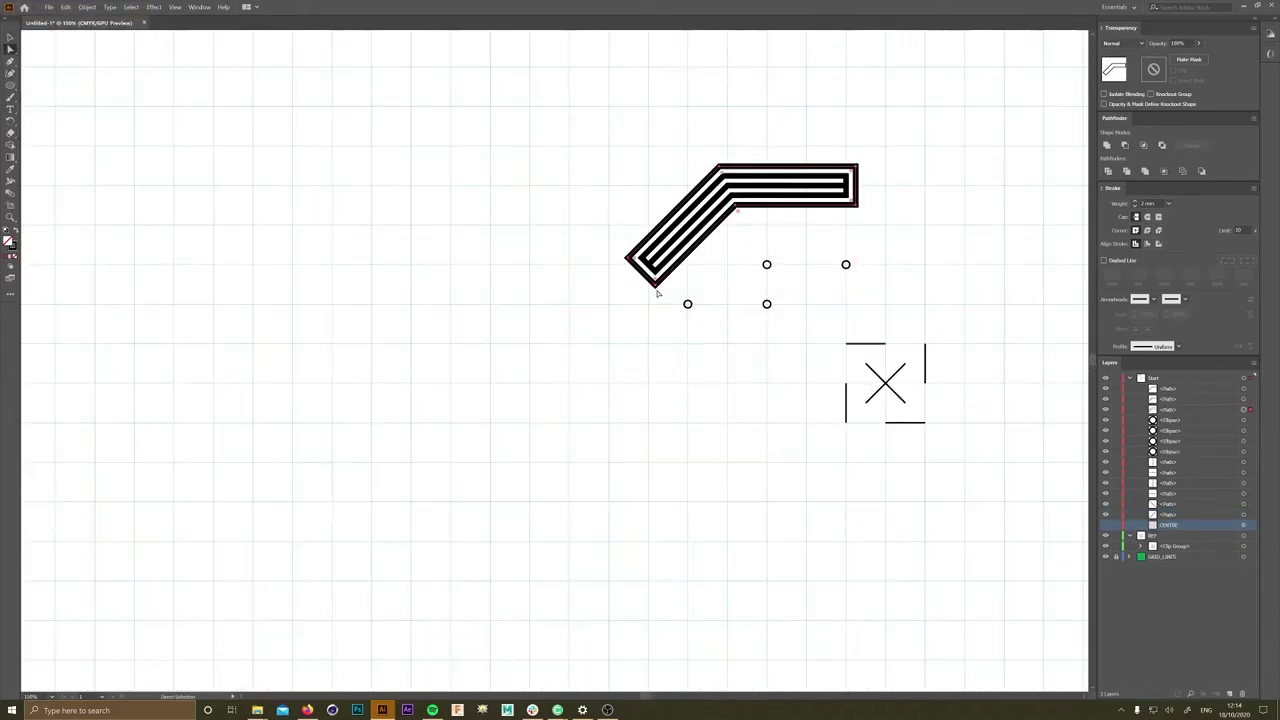
- Split the outer outline with an anchor point on its lower edge and delete its upper and diagonal parts
scroll(760, 210, down, 3)
scroll(771, 237, up, 3)
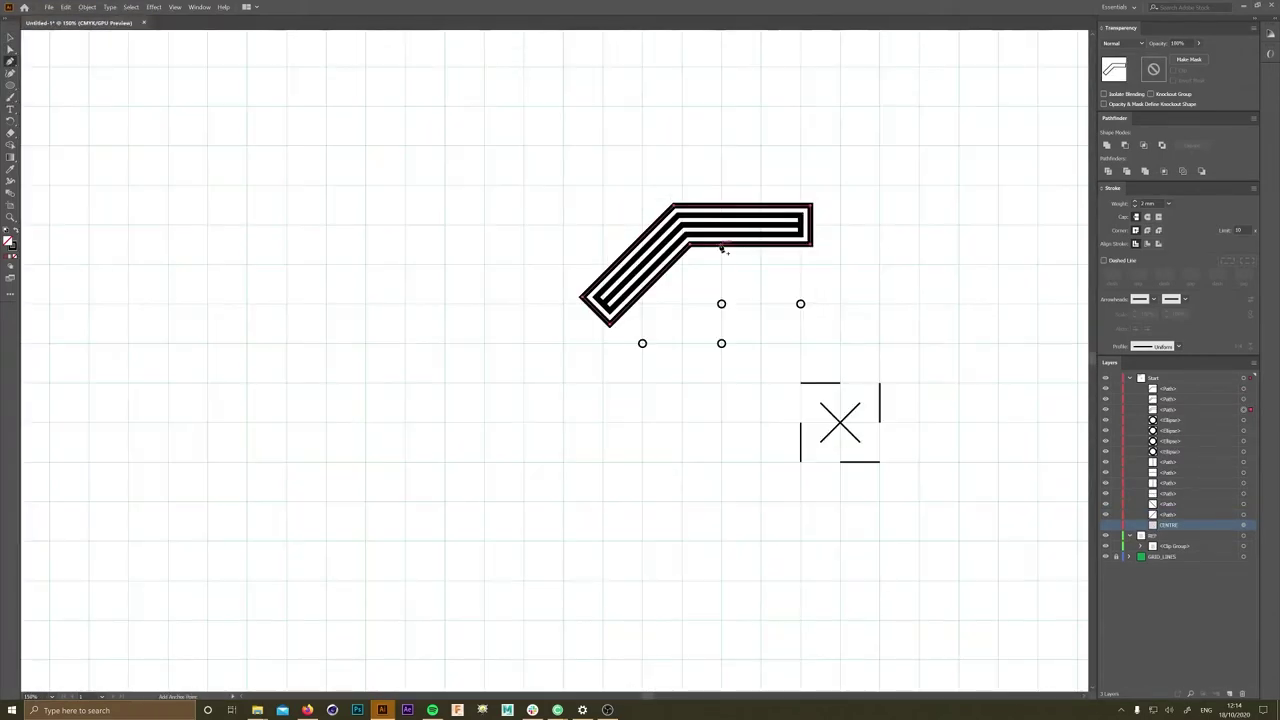
drag(817, 204, 615, 248)
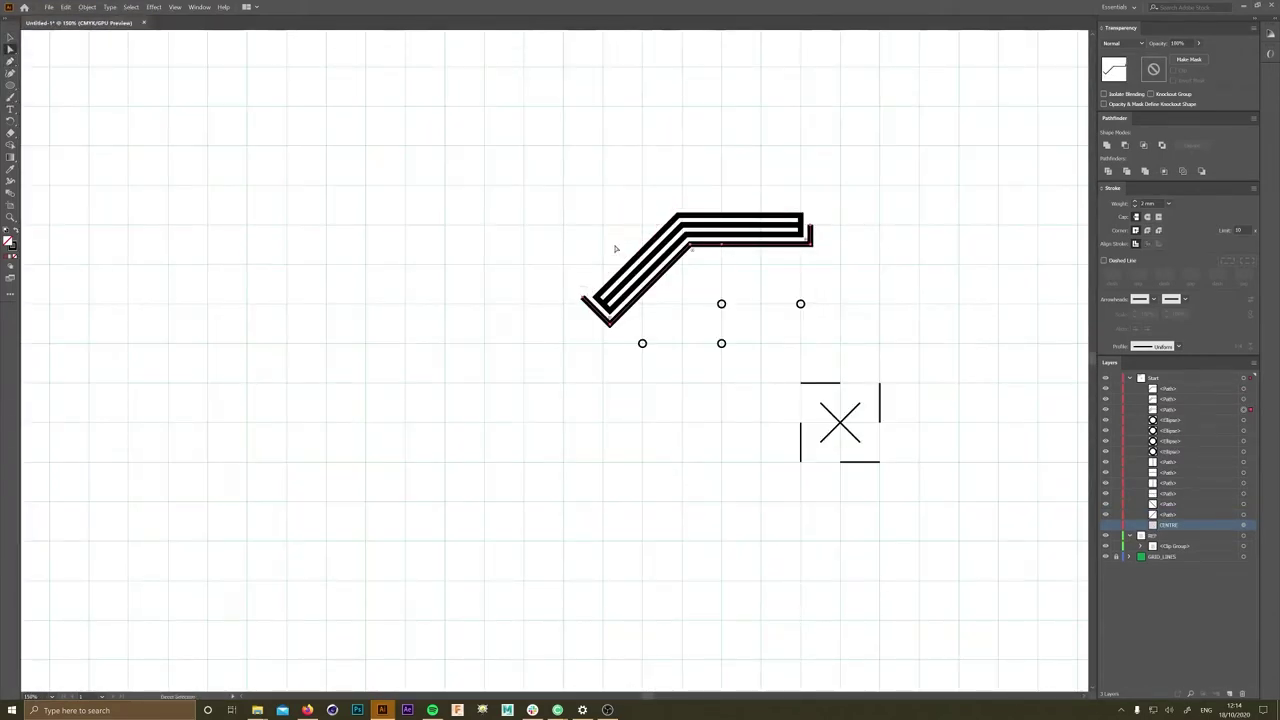
drag(606, 323, 690, 245)
- Reshape the outer outline's remainder into a horizontal line with its right end angled upward, and lower it slightly
mouse_move(812, 230)
mouse_down()
mouse_move(840, 224)
mouse_move(801, 244)
mouse_up()
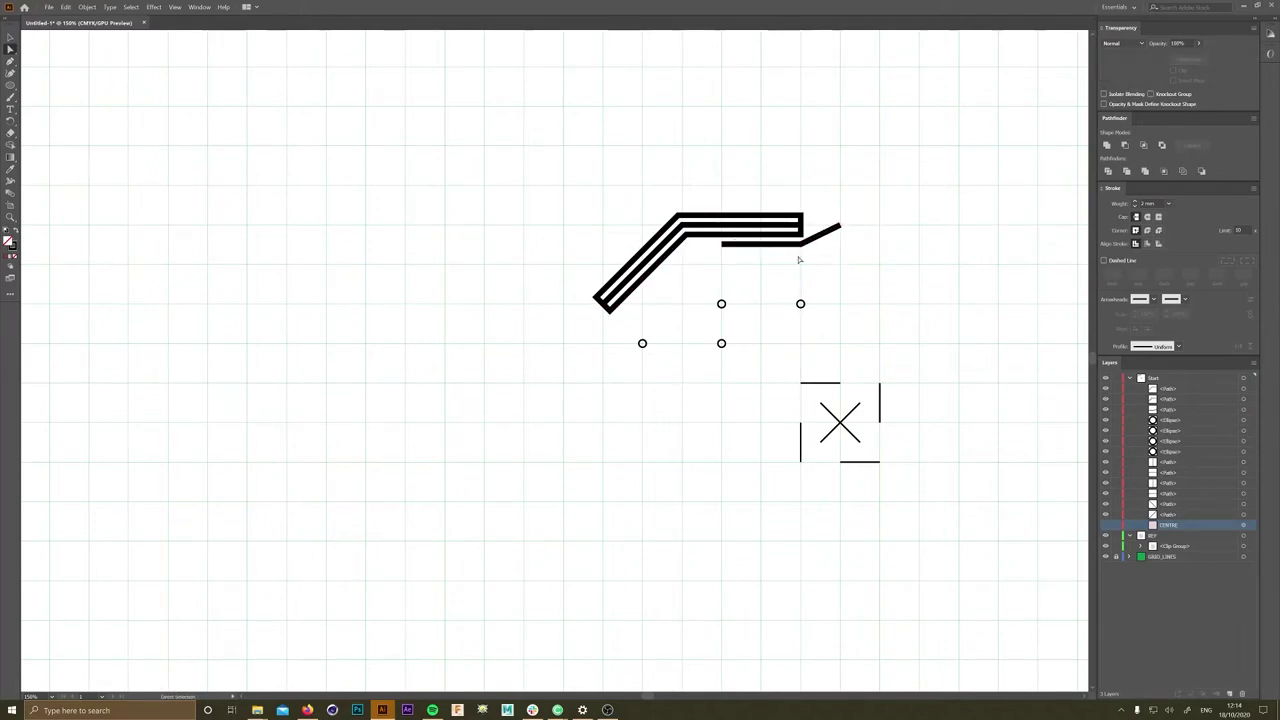
click(801, 247)
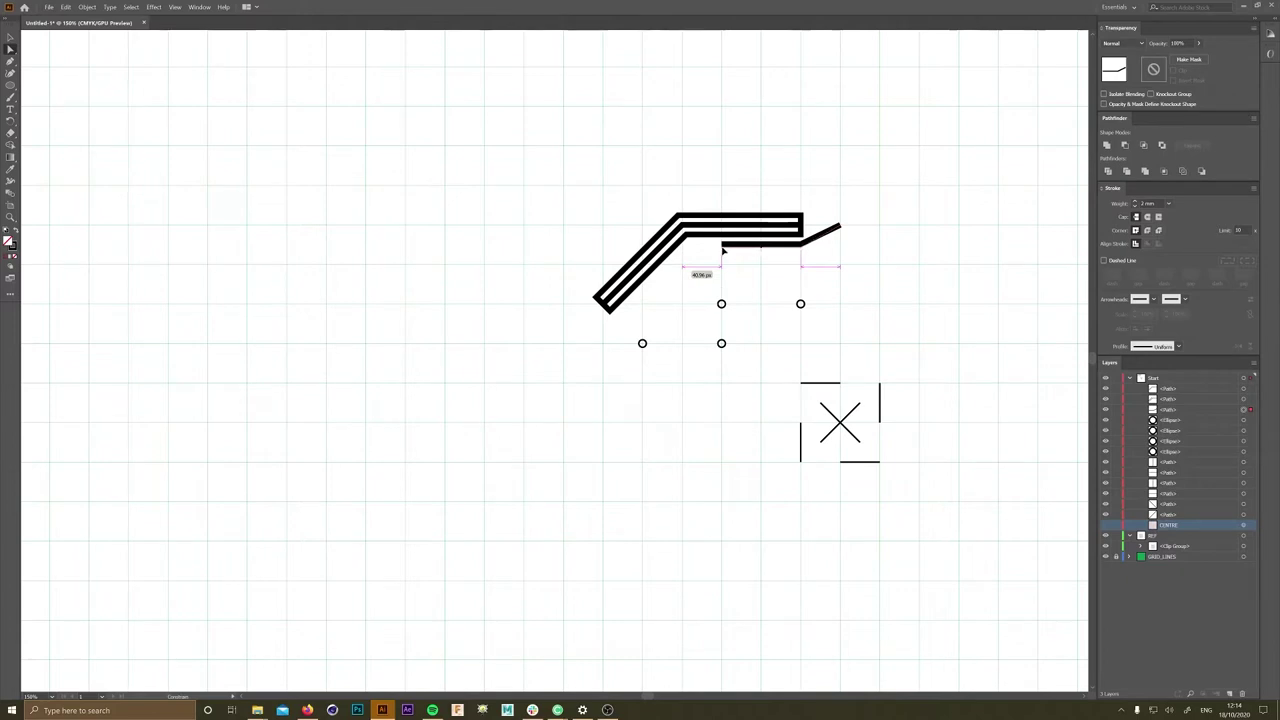
click(814, 273)
click(727, 245)
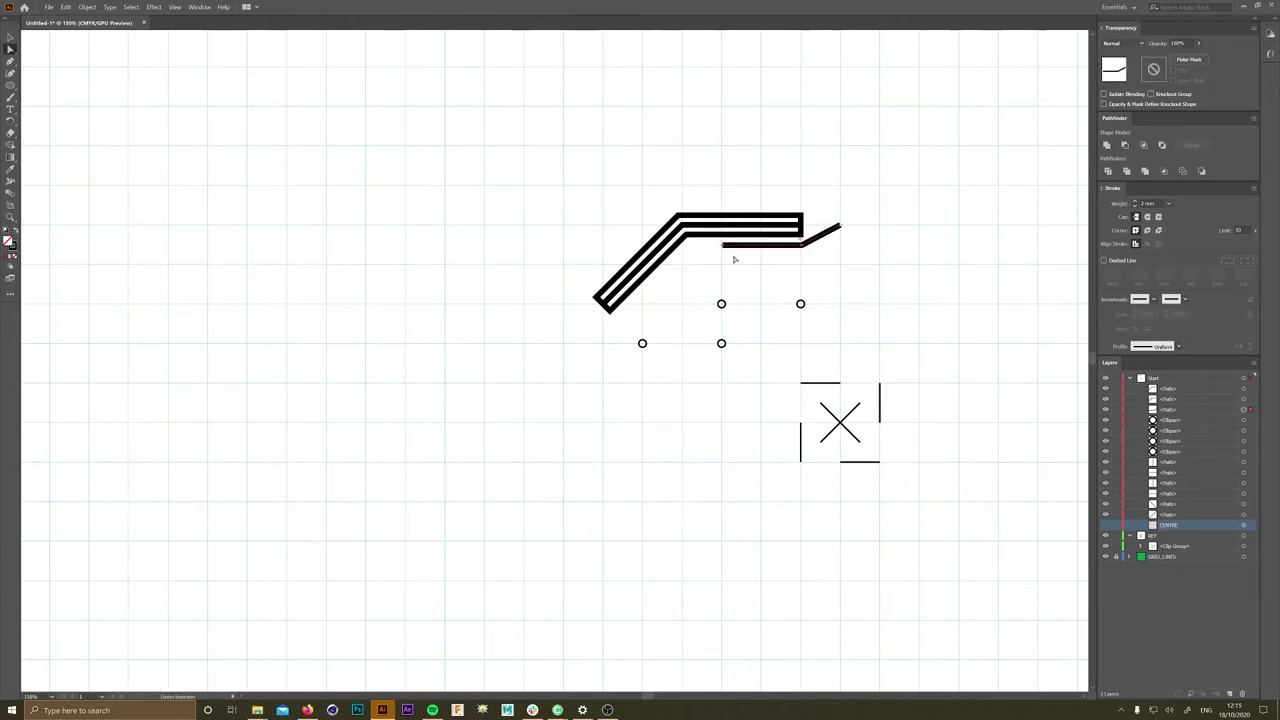
click(697, 274)
- Split the inner outline on its lower edge and trim it to a shortened diagonal with a short horizontal end
click(645, 259)
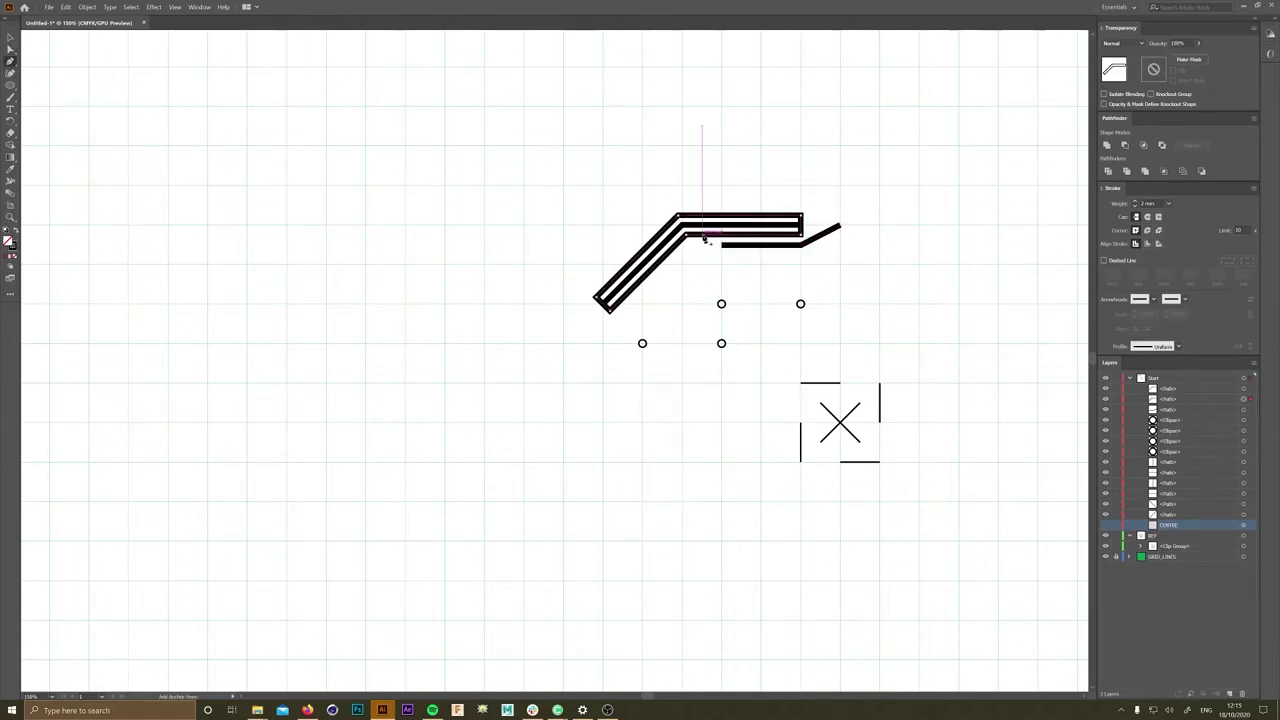
mouse_move(605, 310)
mouse_down()
mouse_move(682, 214)
mouse_move(802, 215)
mouse_move(836, 230)
mouse_up()
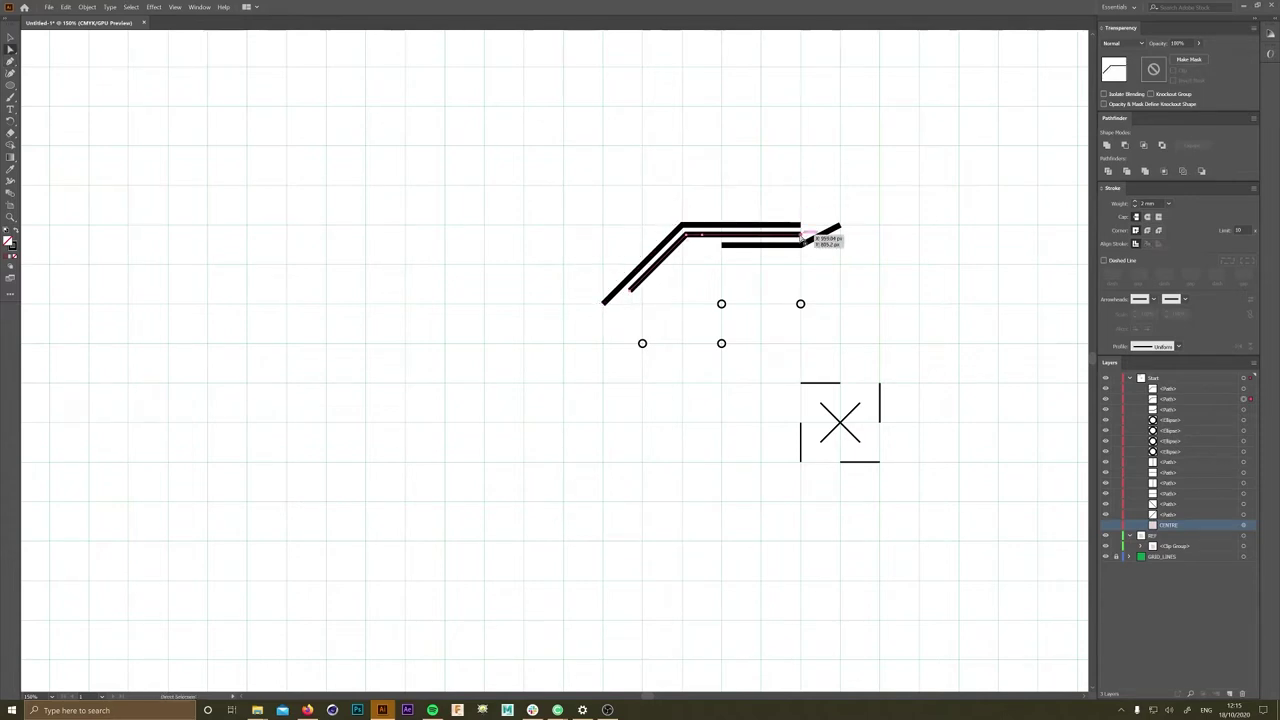
click(750, 246)
click(689, 243)
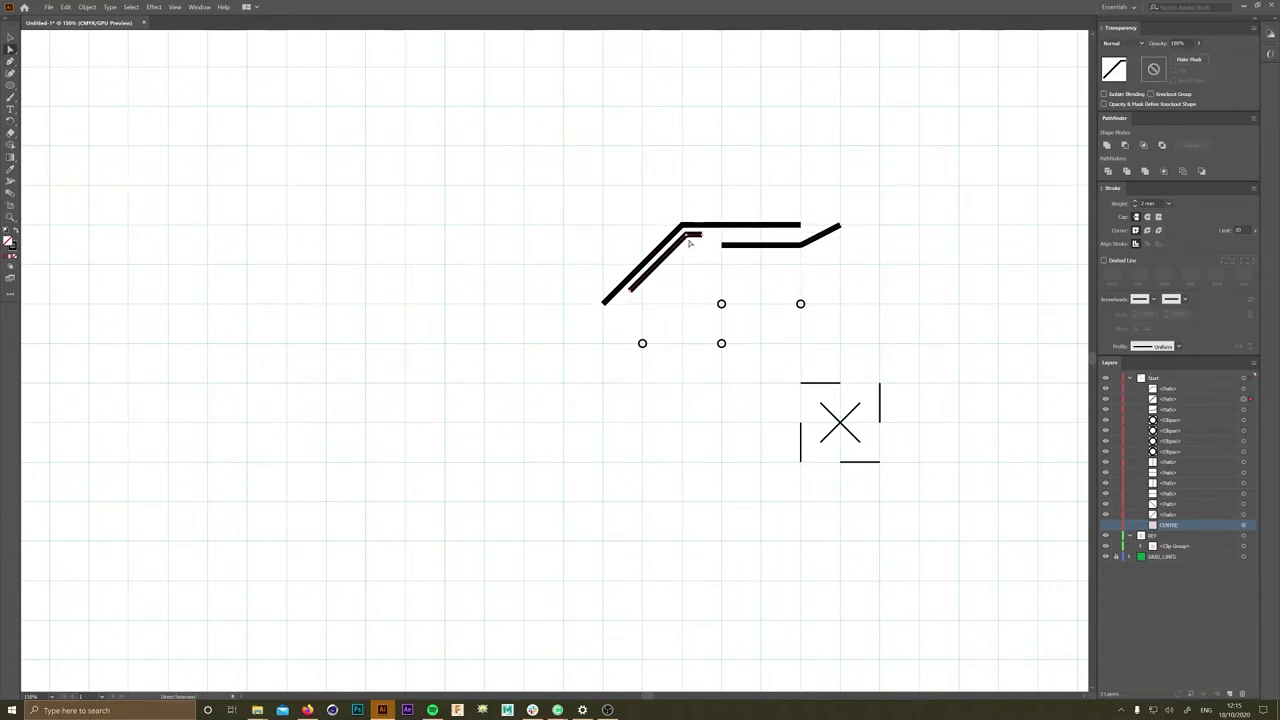
- Round the bends of the parallel angled lines and shorten the angled tip of the lower horizontal line
scroll(663, 281, down, 2)
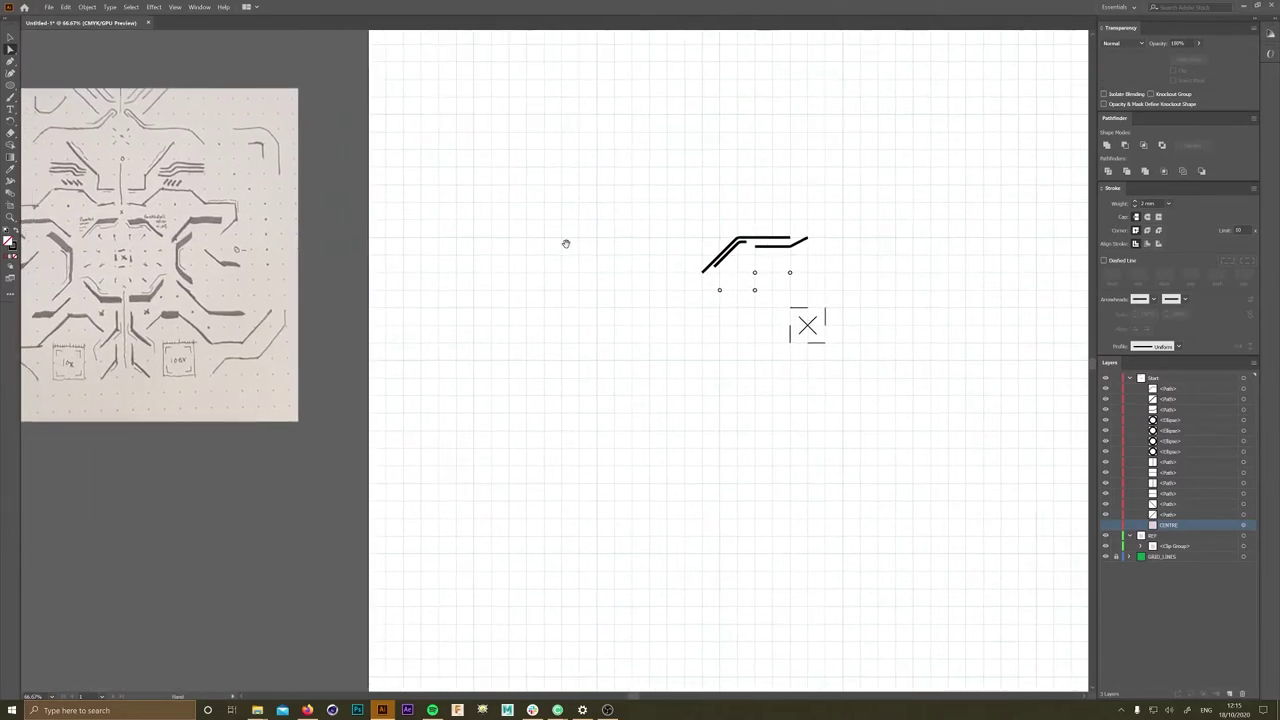
scroll(691, 237, up, 2)
drag(783, 240, 786, 239)
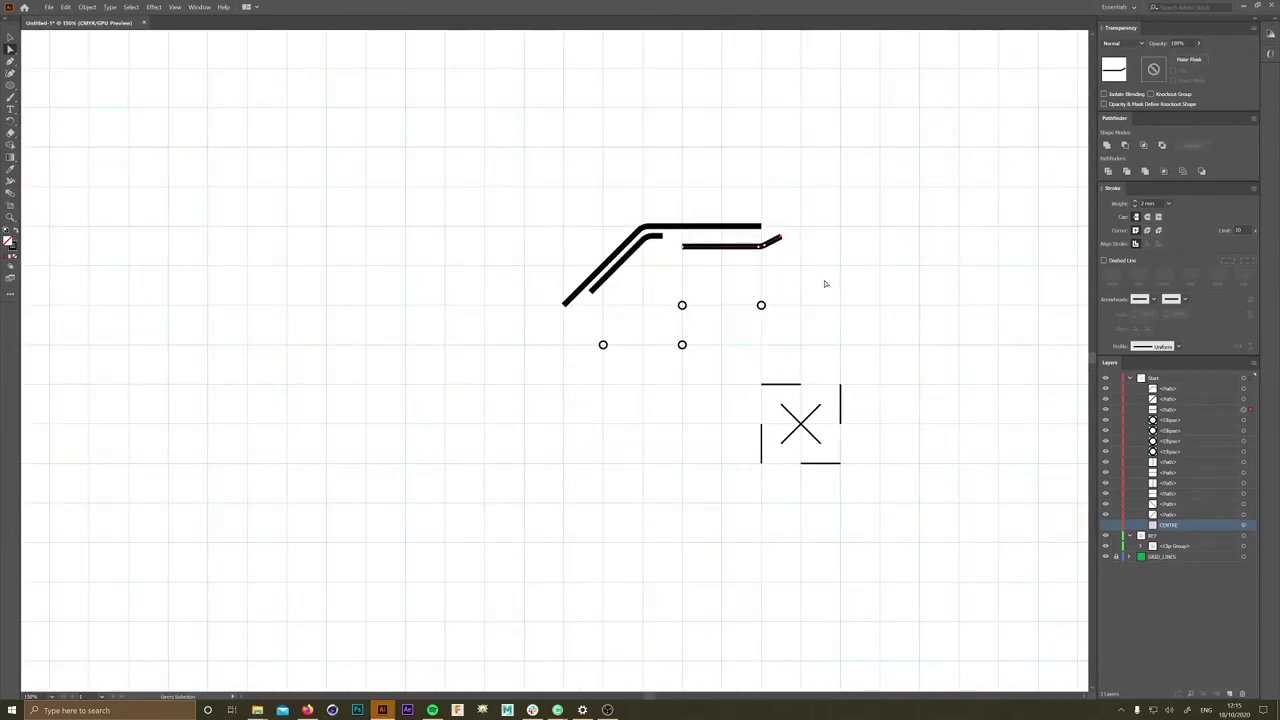
scroll(457, 280, down, 3)
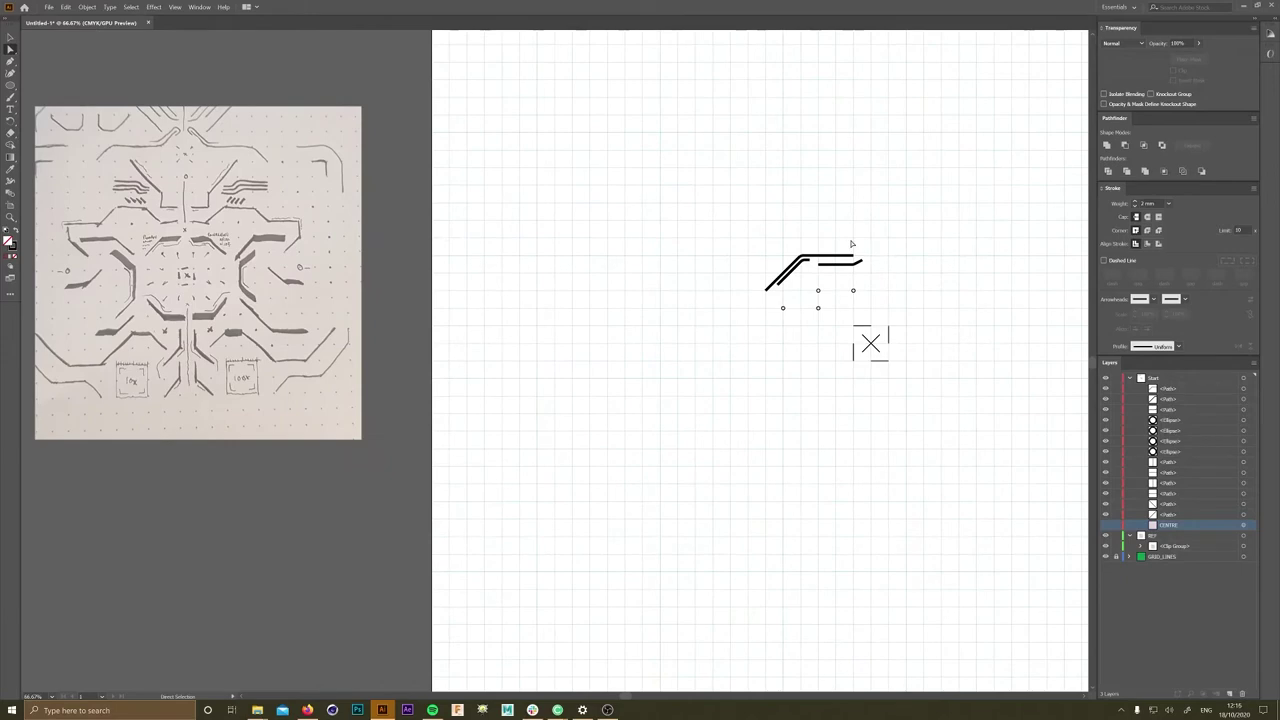
- Draw a long stepped path above the angled lines, rising to a flat top, then descending left and ending in an inward diagonal
click(855, 240)
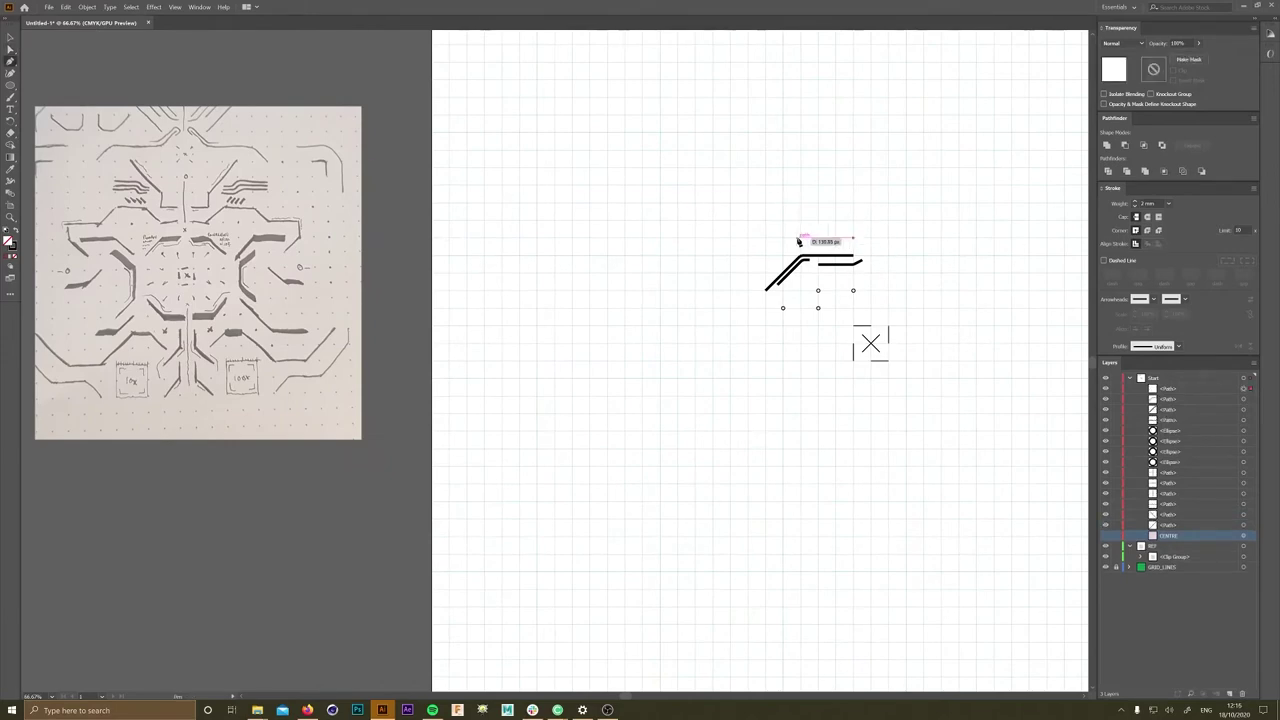
click(800, 239)
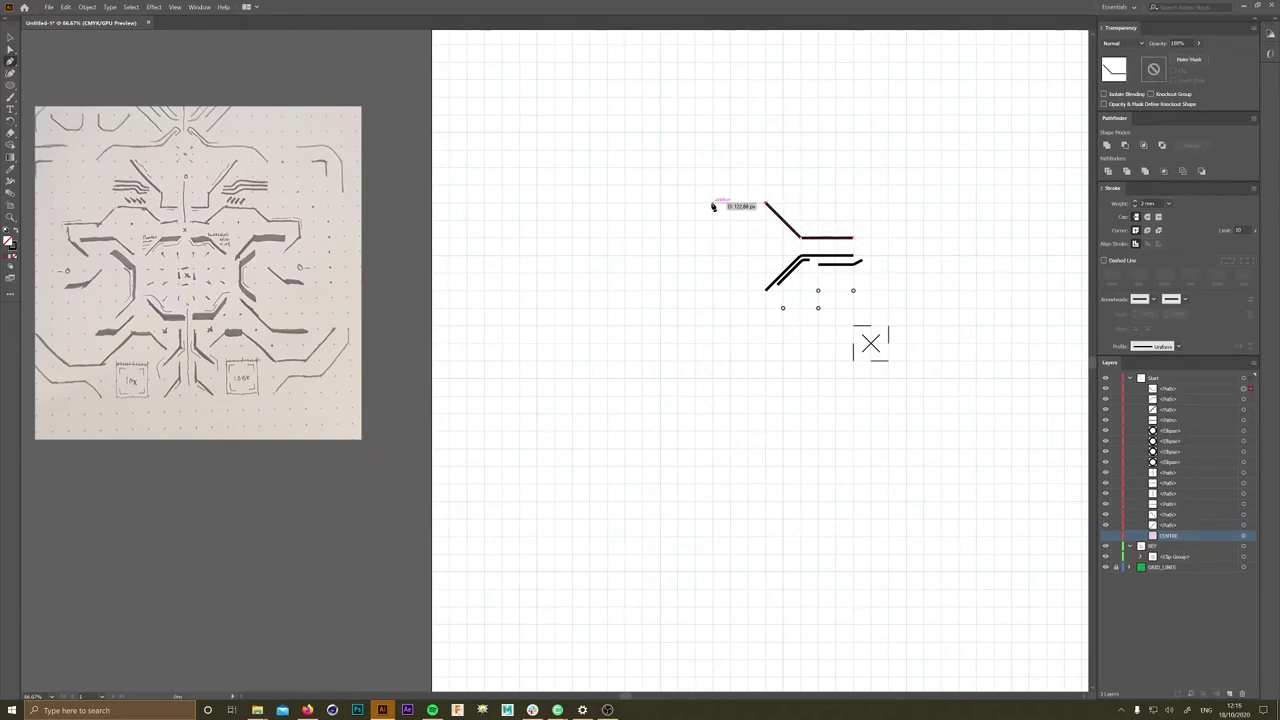
click(608, 275)
click(643, 307)
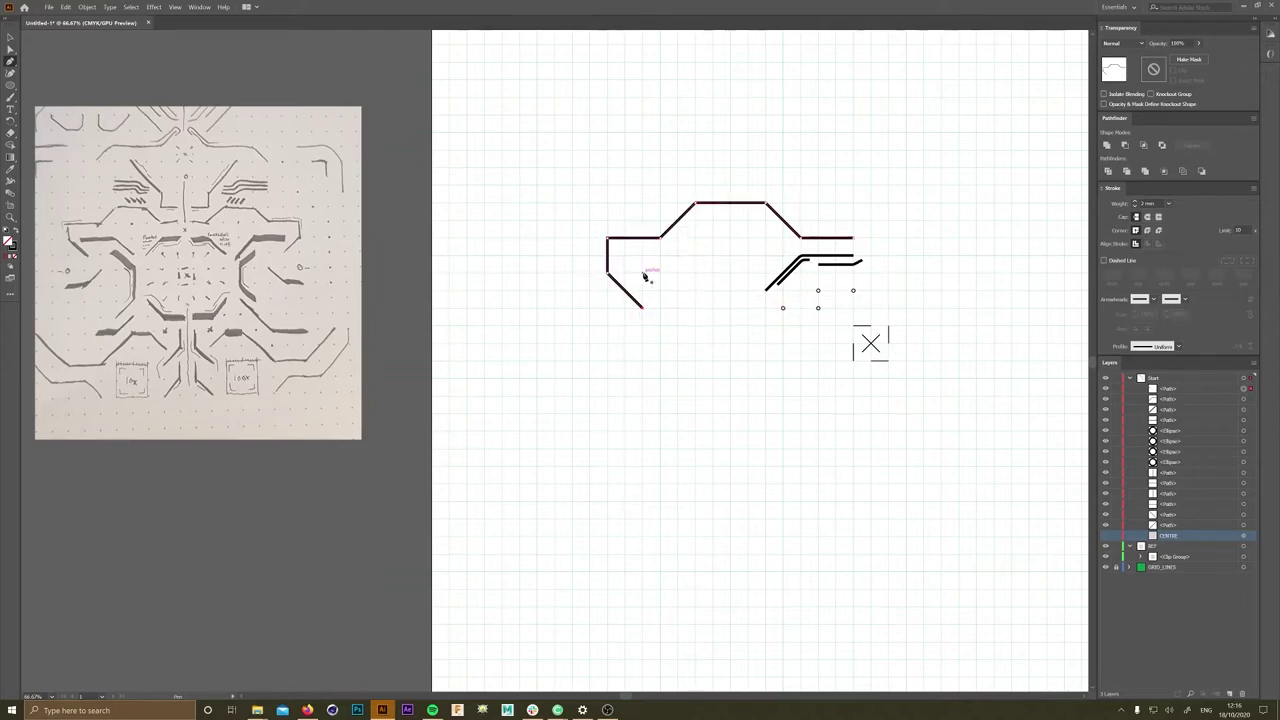
- Draw a horizontal line inside the stepped path with a short diagonal descending at its right end
click(644, 272)
click(712, 272)
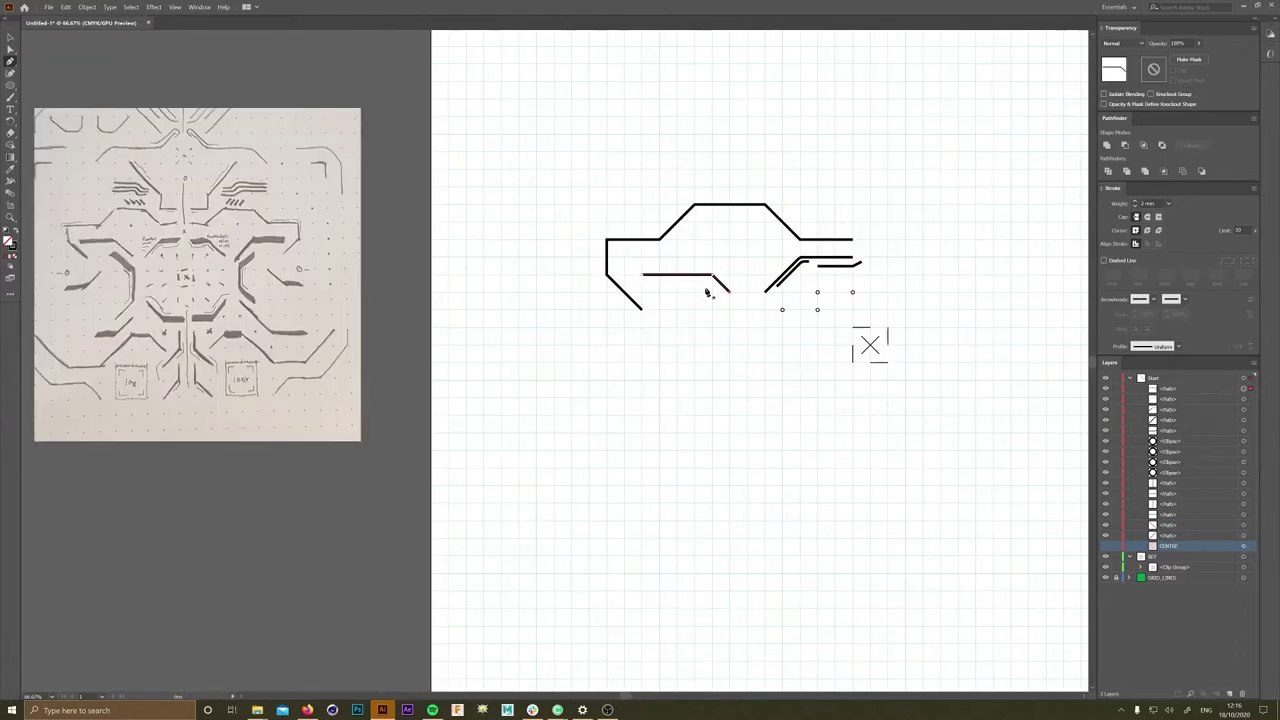
key(Escape)
- Draw a diagonal line below the inner horizontal line, ending in a short vertical segment, and undo the stray anchor point
click(730, 327)
key(Escape)
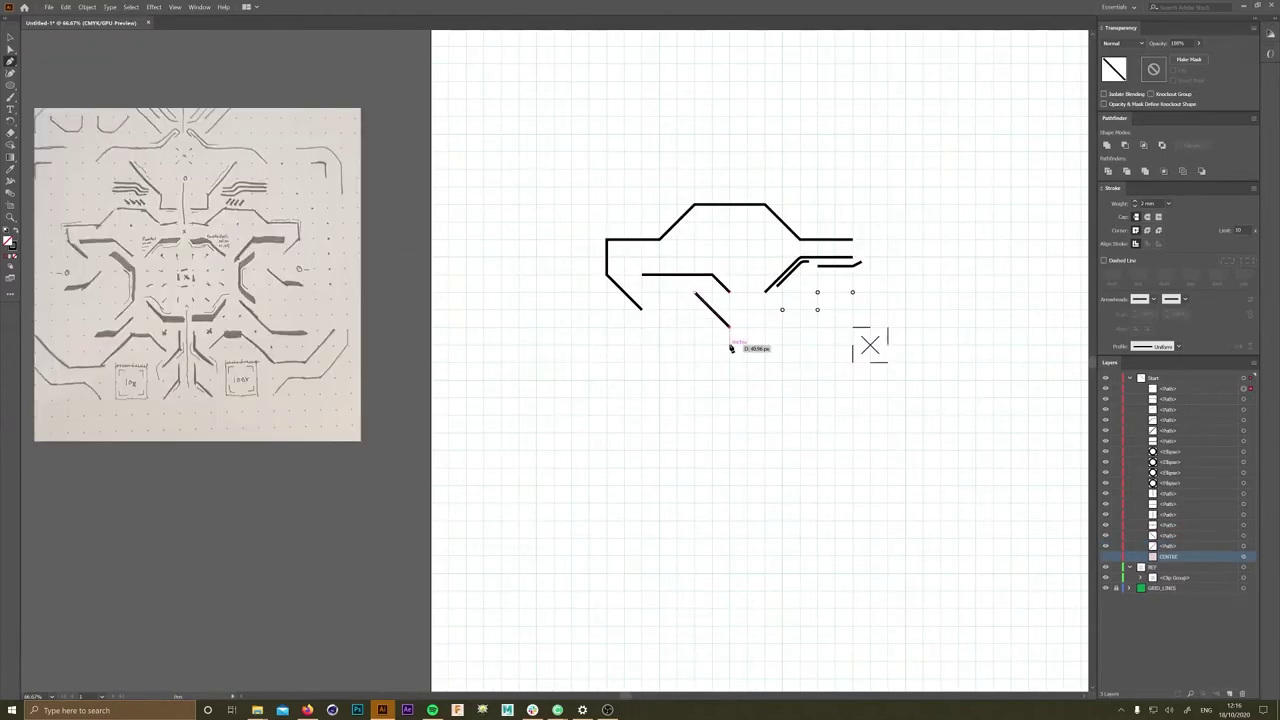
click(697, 312)
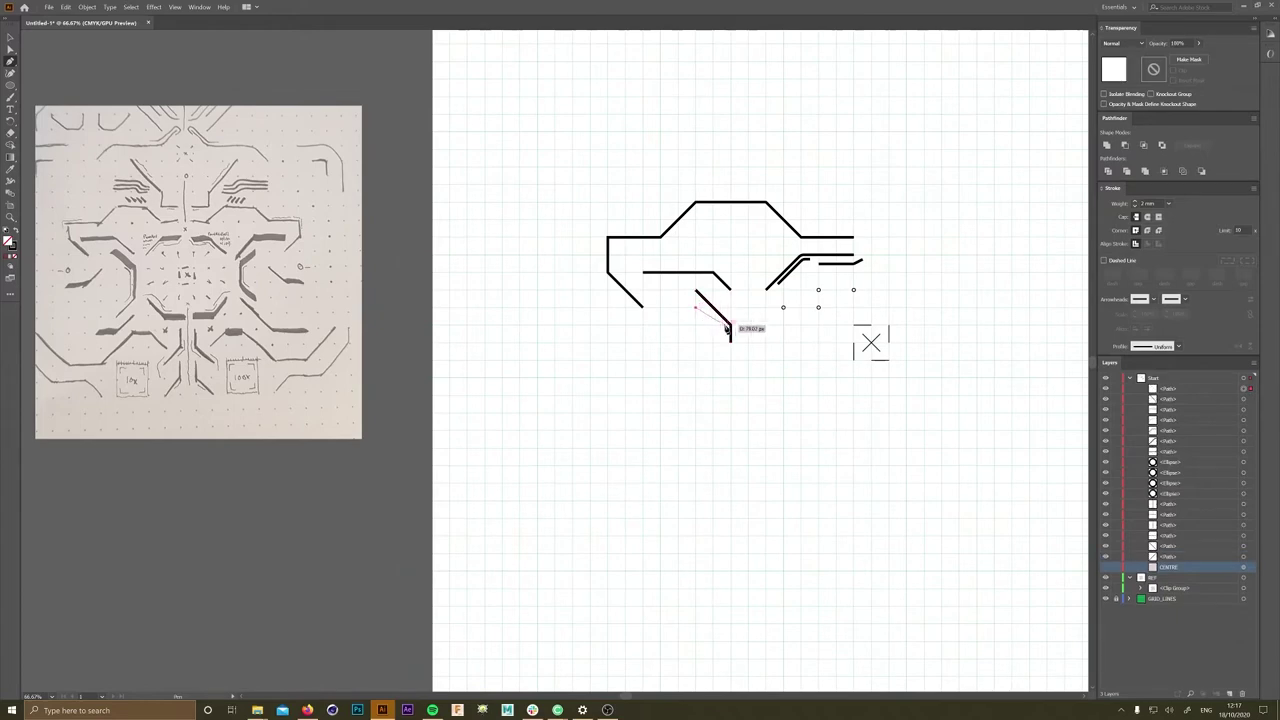
key(ctrl+z)
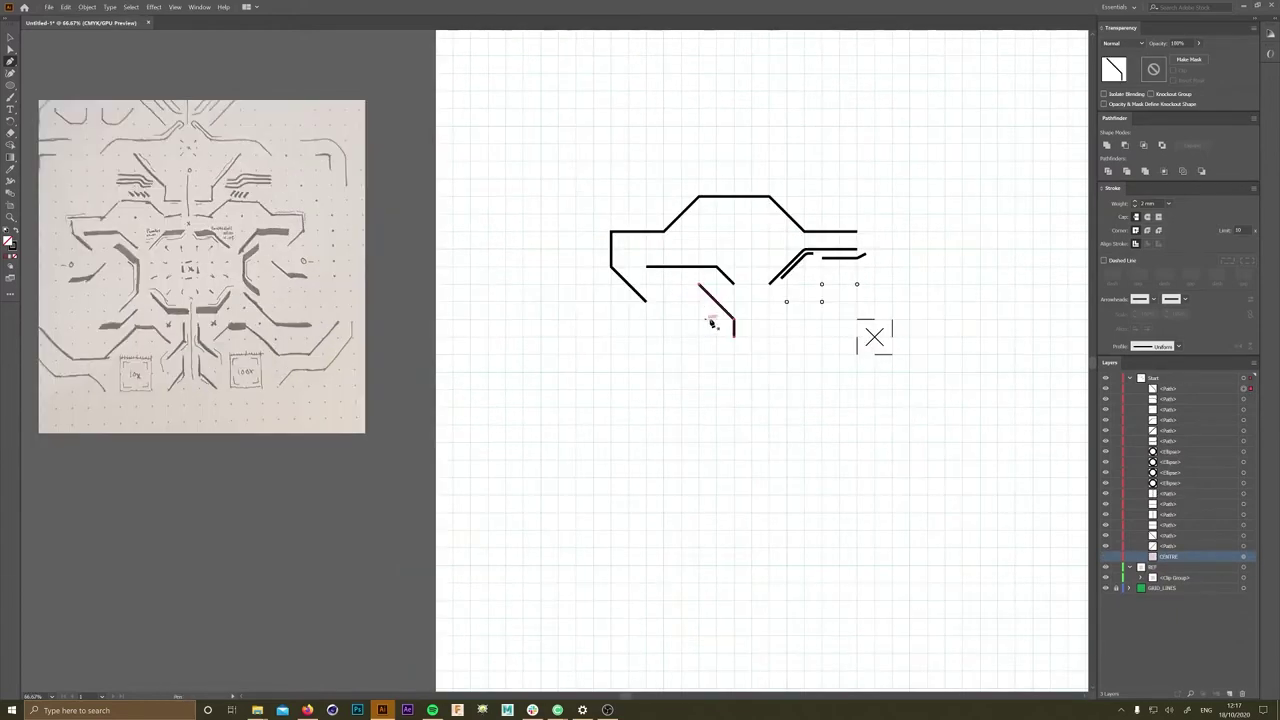
- Draw a path left of that diagonal line, descending diagonally to the left and ending in a horizontal run
click(682, 304)
click(646, 336)
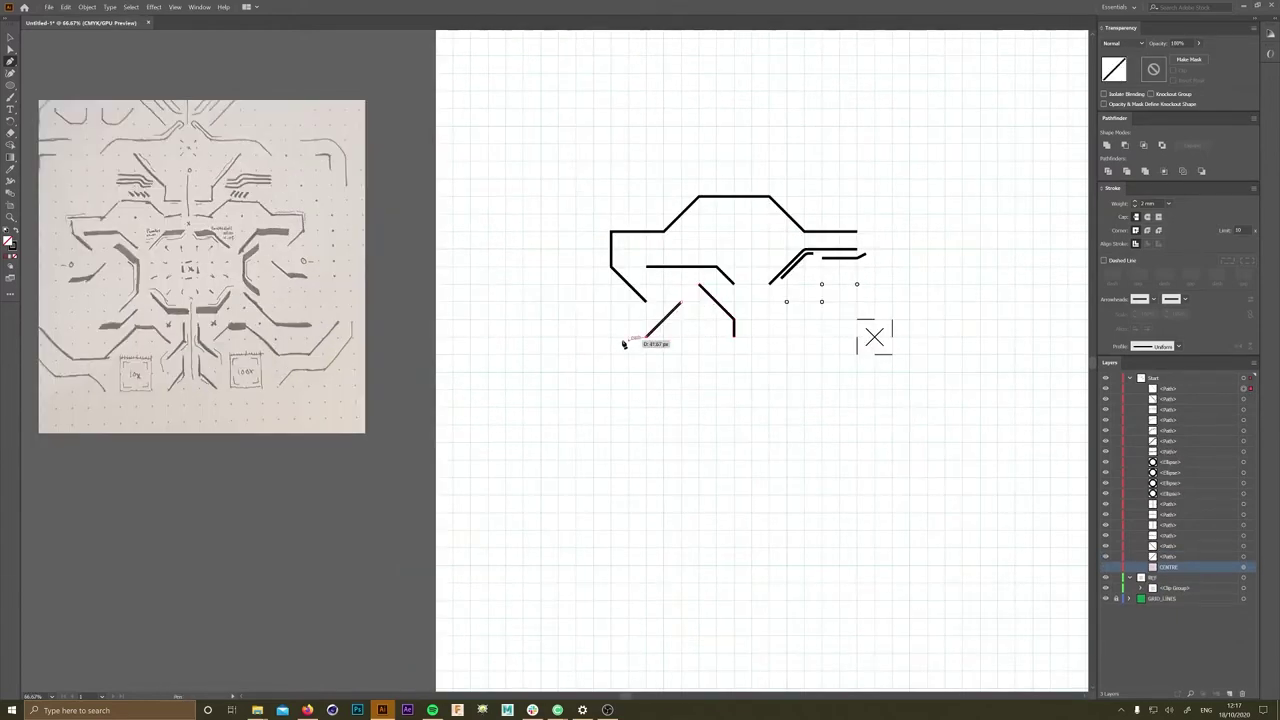
click(590, 336)
scroll(677, 352, down, 1)
mouse_move(678, 352)
mouse_down()
mouse_move(643, 332)
mouse_move(631, 352)
mouse_move(586, 369)
mouse_up()
scroll(815, 268, up, 1)
scroll(815, 268, up, 1)
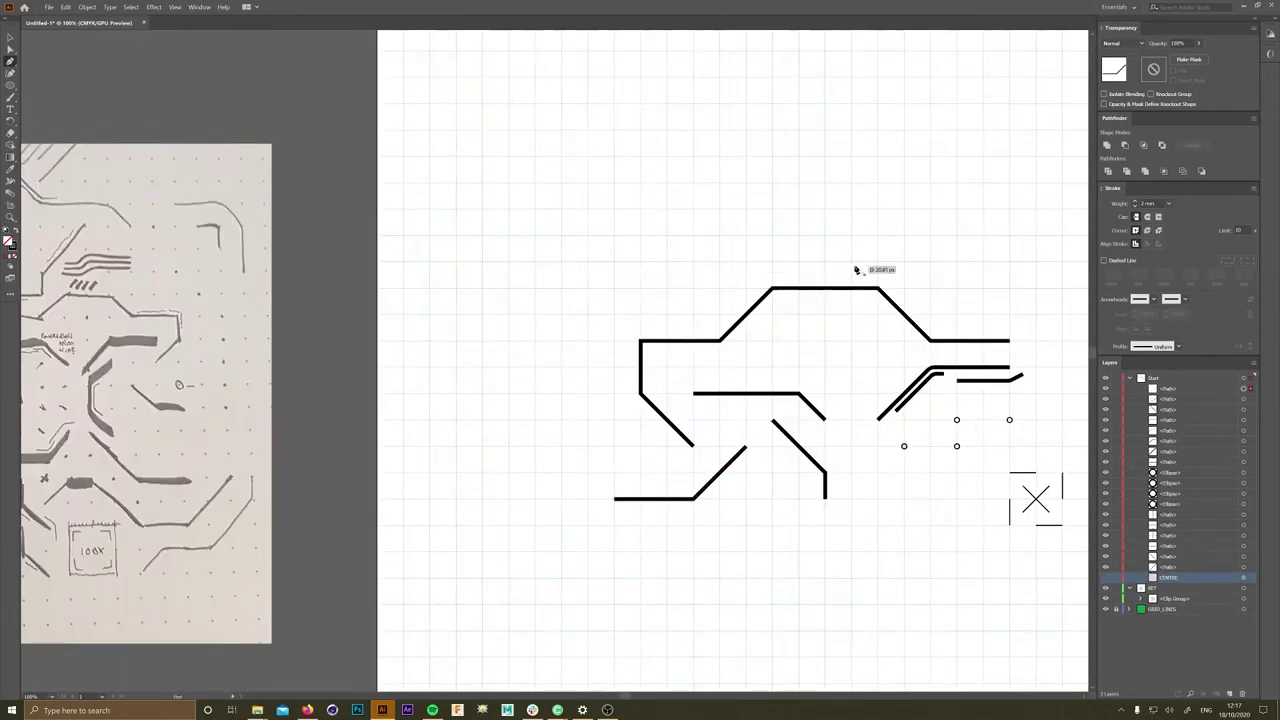
- Duplicate the short diagonal dash above the stepped path's flat top to make an evenly spaced row of four
drag(858, 268, 833, 270)
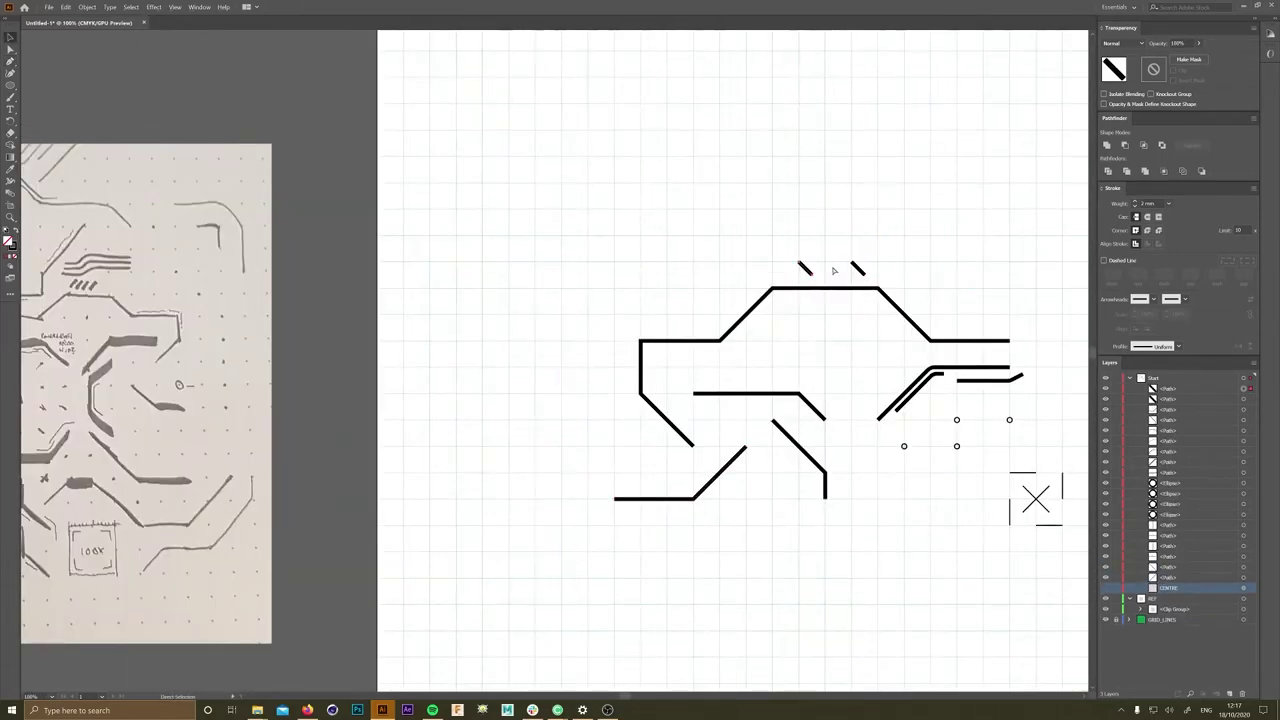
key(ctrl+d)
key(ctrl+d)
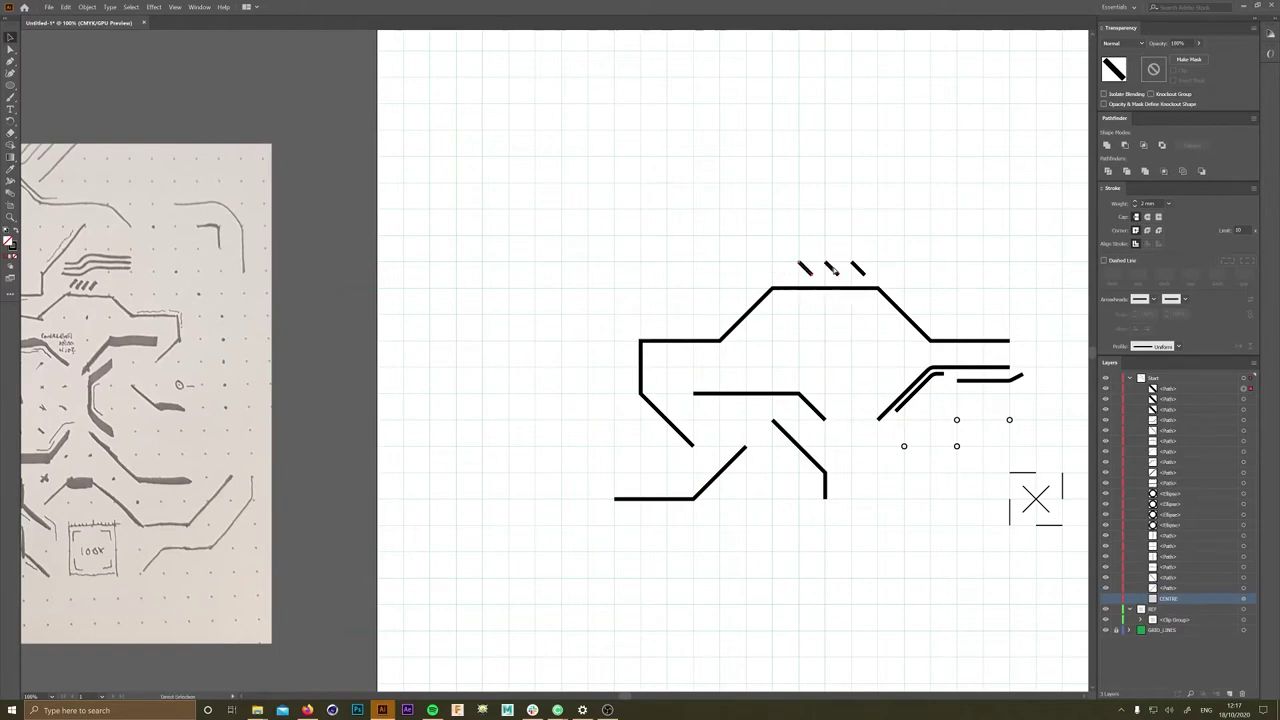
- Draw a path above the stepped path's right end, running left horizontally, up vertically, and diagonally up to the left
scroll(849, 343, down, 1)
drag(849, 343, 763, 323)
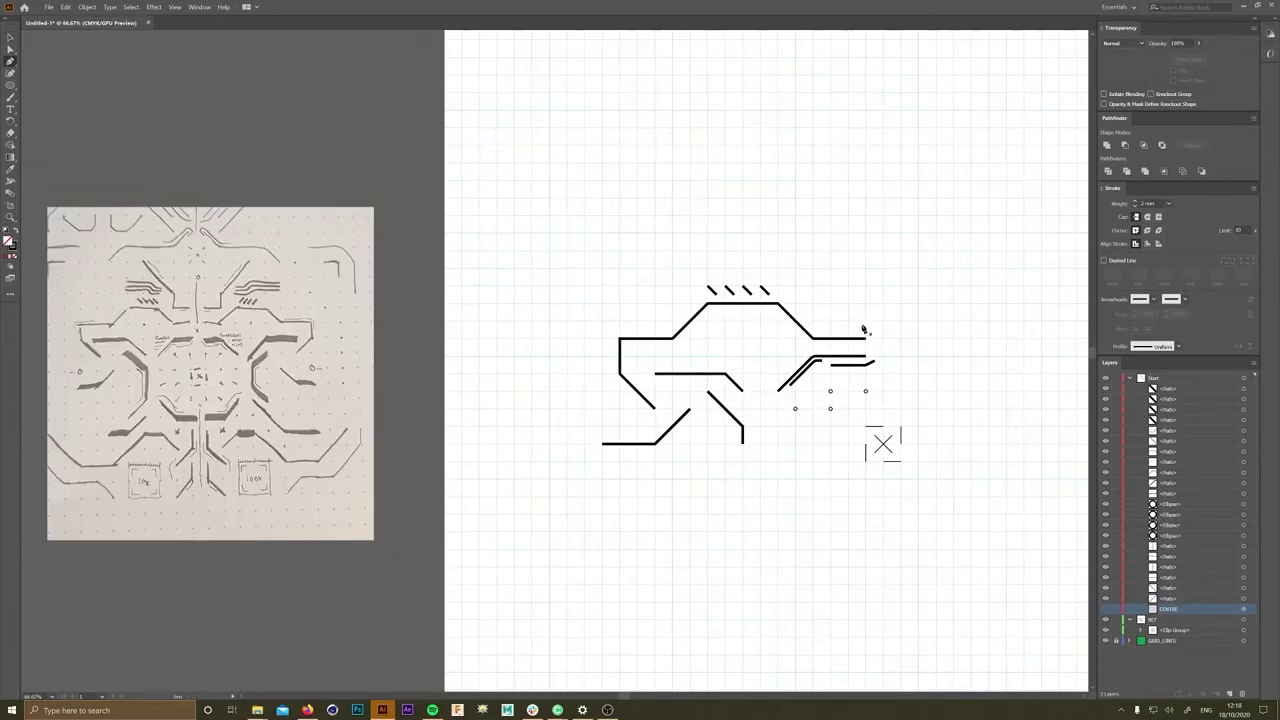
click(864, 330)
click(813, 268)
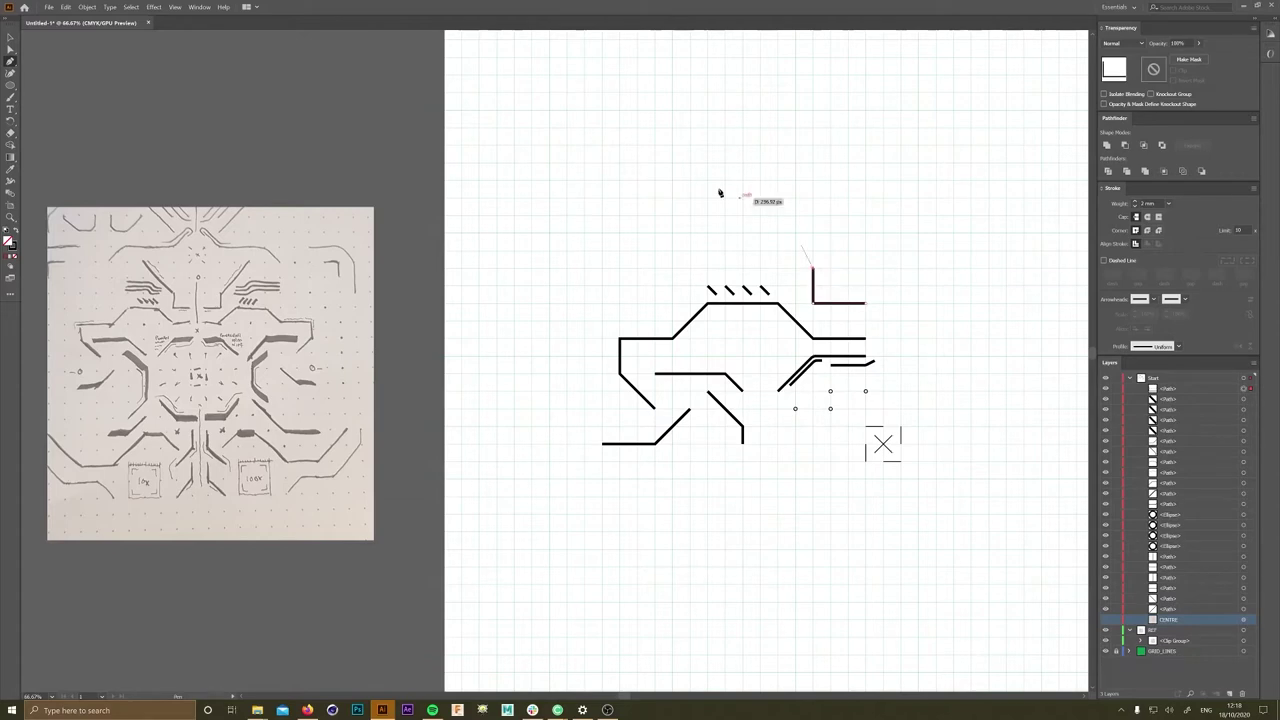
click(741, 198)
- Draw a path above the long diagonal, rising diagonally to a horizontal run and ending in another rising diagonal to the right
drag(764, 202, 733, 202)
click(640, 214)
click(676, 180)
click(764, 180)
click(797, 146)
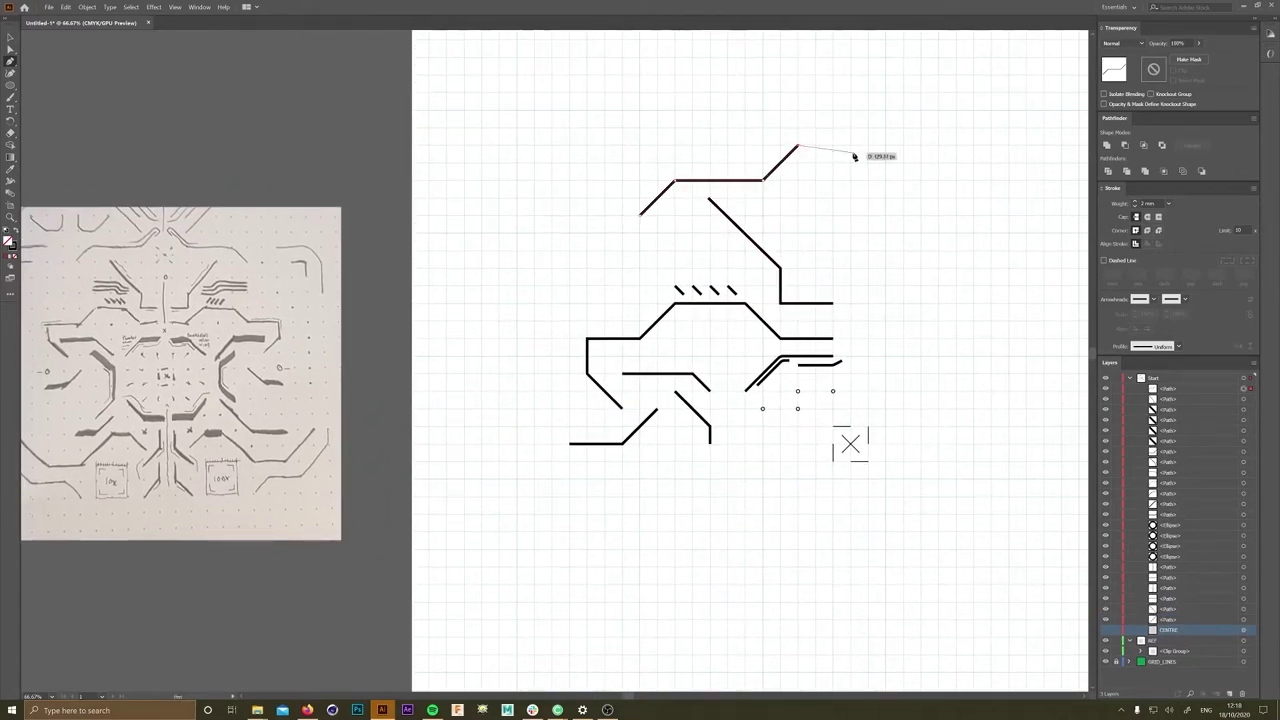
- Round the corners of the long stepped path and of the inner lines beneath it
scroll(807, 259, down, 1)
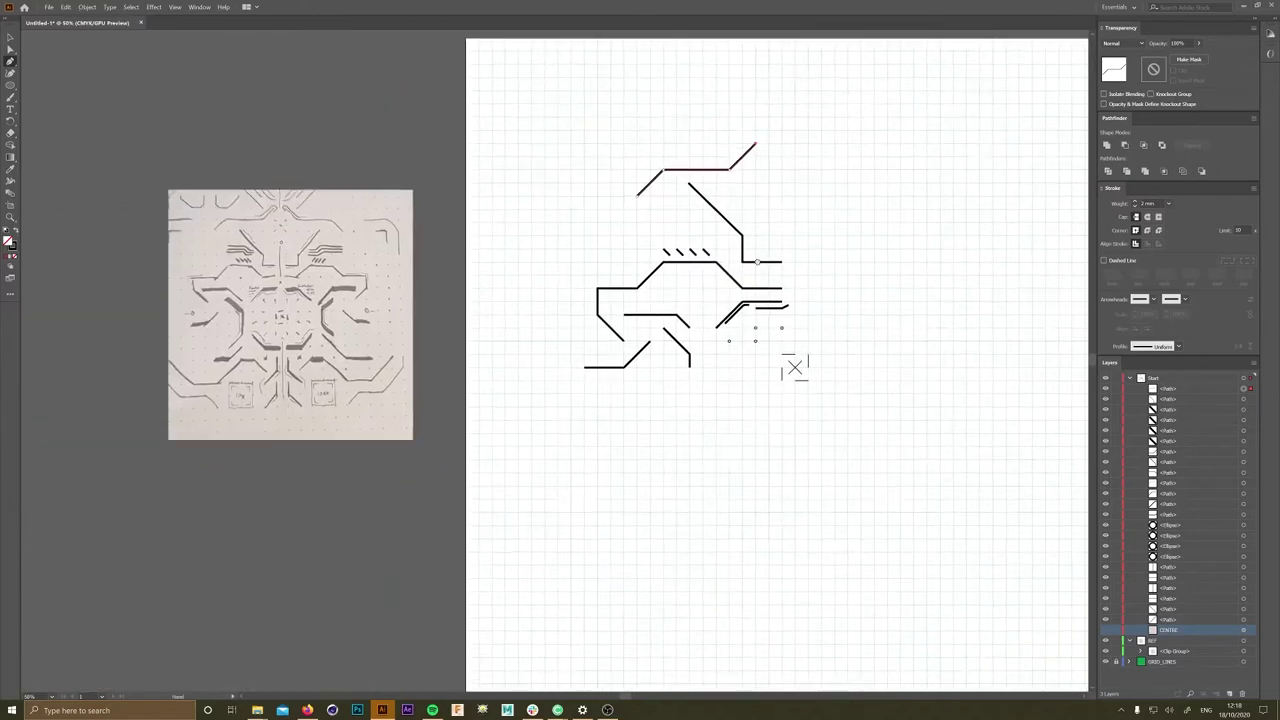
scroll(700, 350, up, 2)
click(10, 45)
click(687, 294)
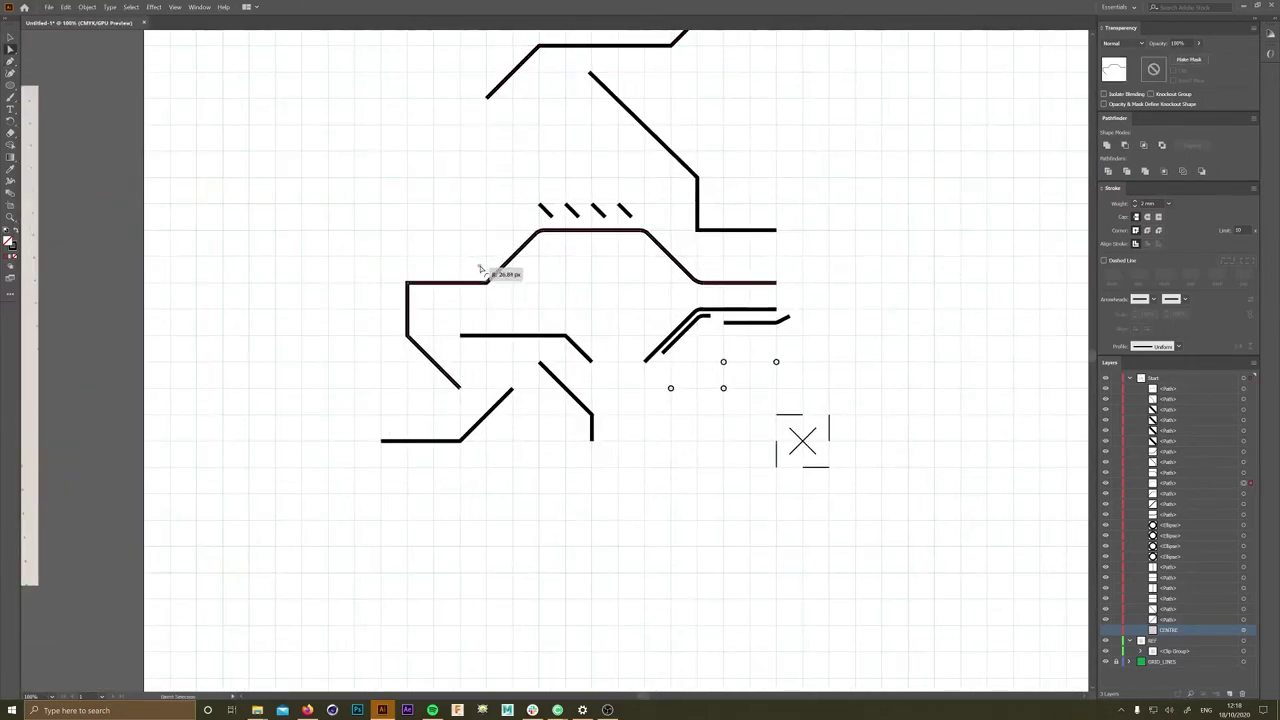
click(408, 288)
scroll(409, 290, down, 1)
scroll(409, 290, up, 1)
drag(409, 290, 450, 327)
scroll(450, 327, up, 1)
scroll(591, 337, down, 1)
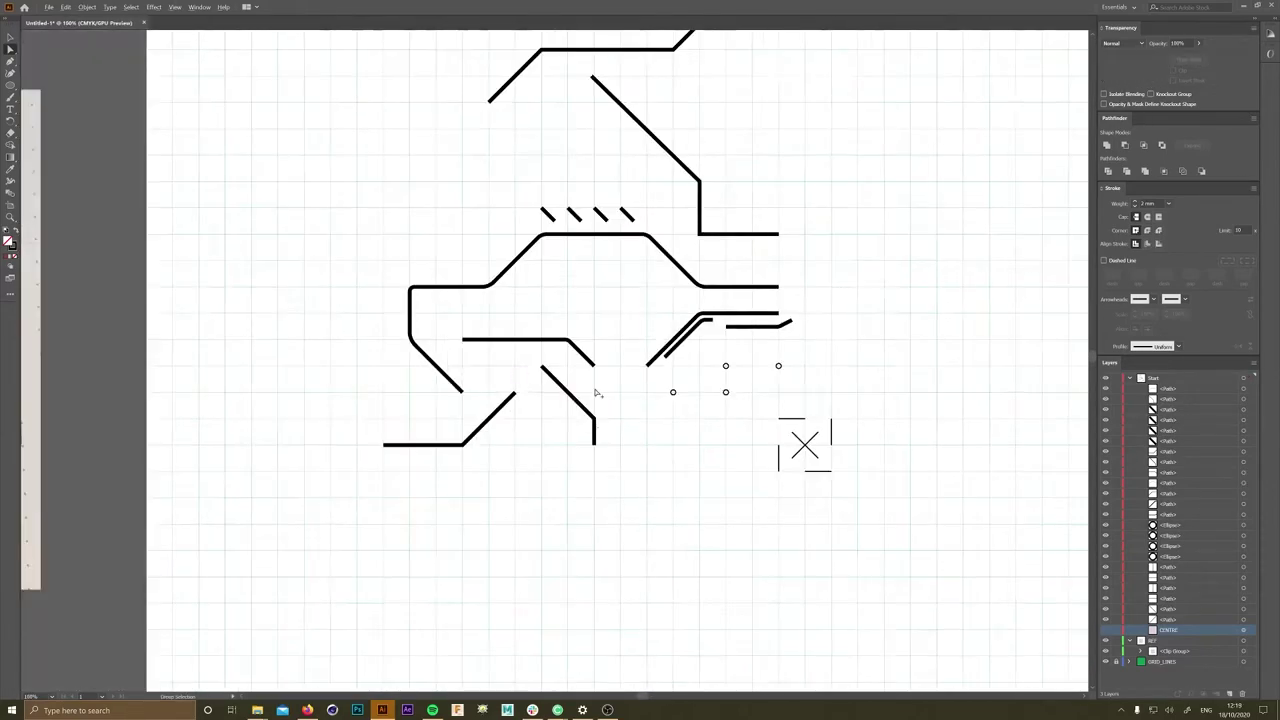
- Draw a small stepped line above the row of dashes, with two horizontal runs joined by a diagonal, and select its corners
scroll(517, 443, down, 1)
scroll(712, 244, up, 1)
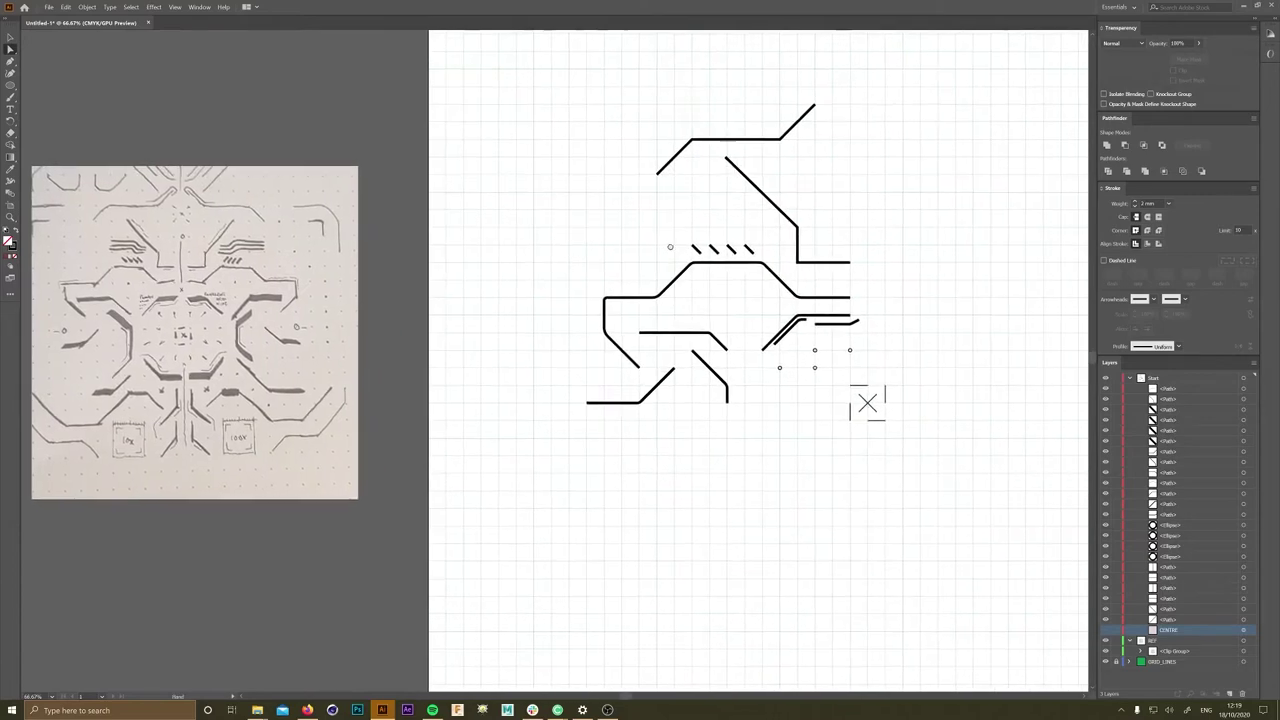
click(743, 256)
click(717, 256)
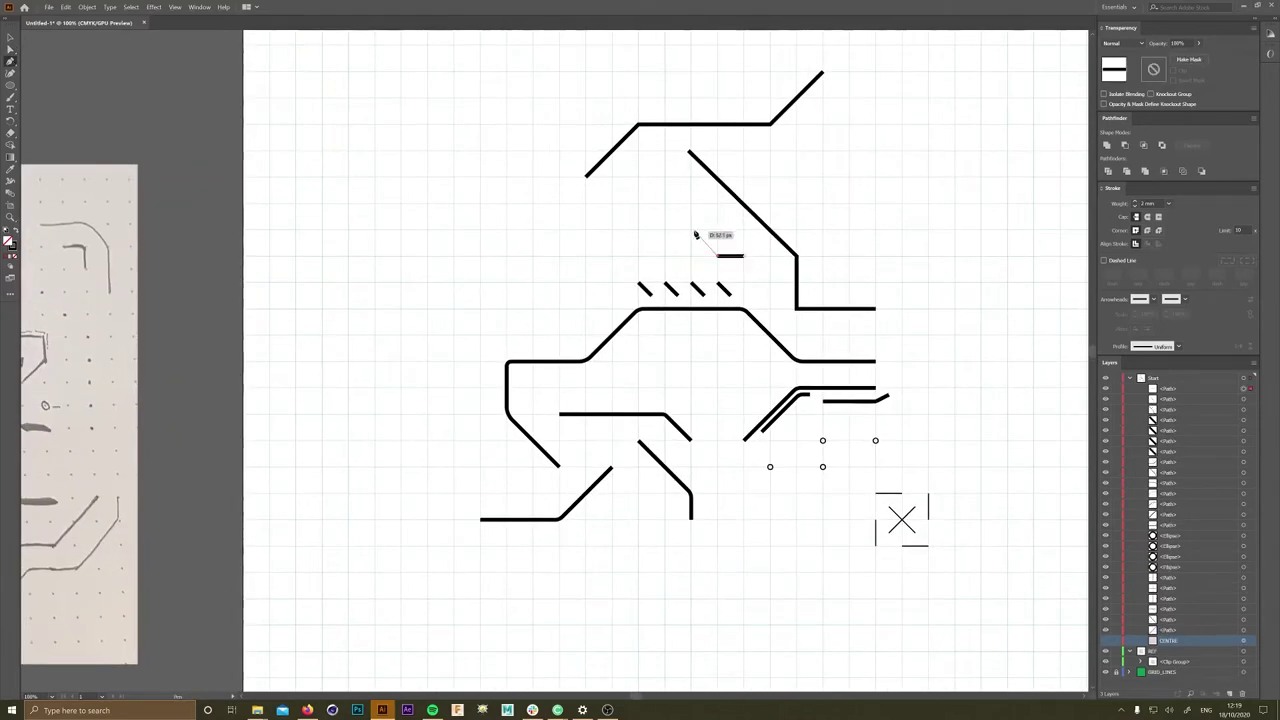
click(613, 230)
key(a)
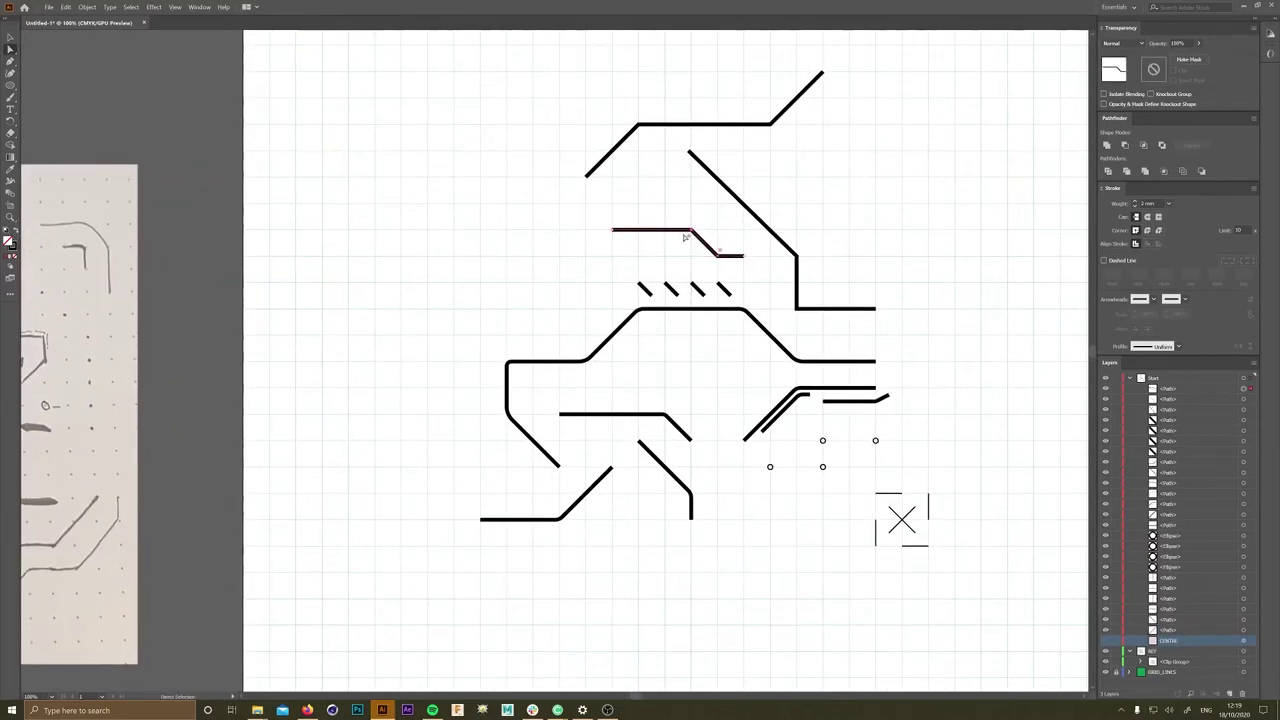
- Duplicate the small stepped line upward at even spacing to make three parallel lines
key(v)
key(ctrl+j)
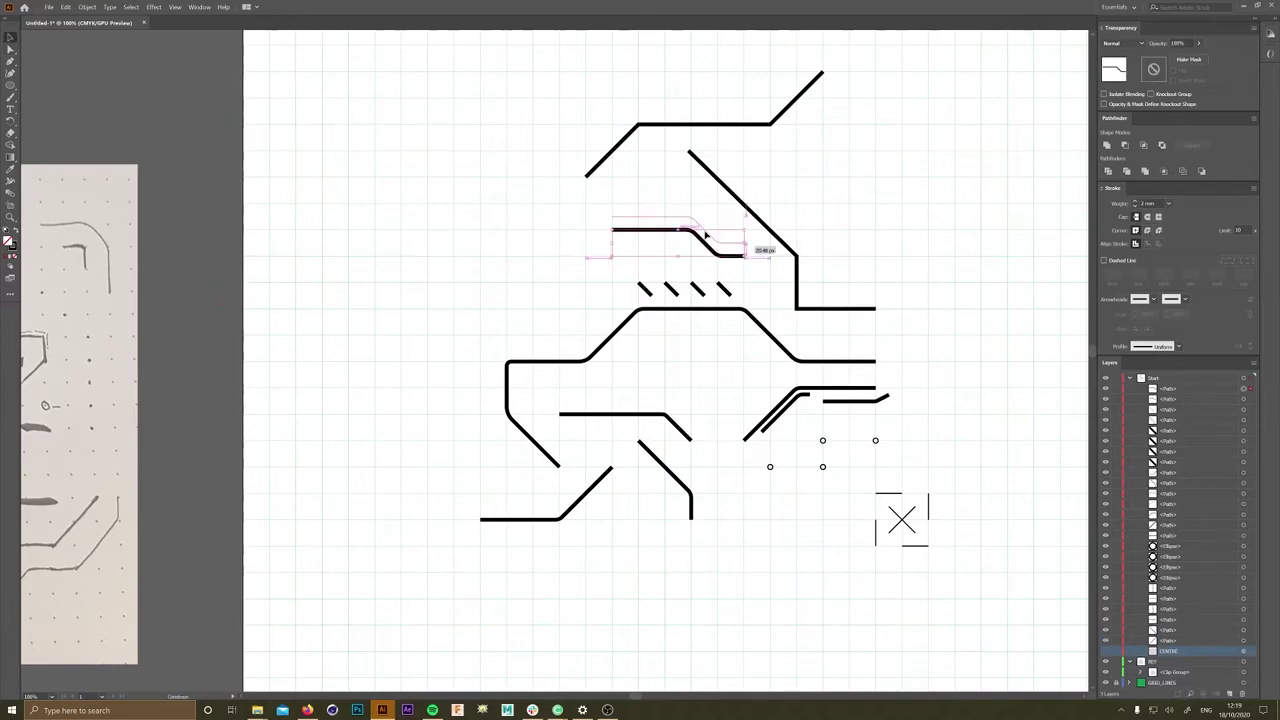
drag(719, 255, 719, 241)
key(ctrl+d)
key(ctrl+d)
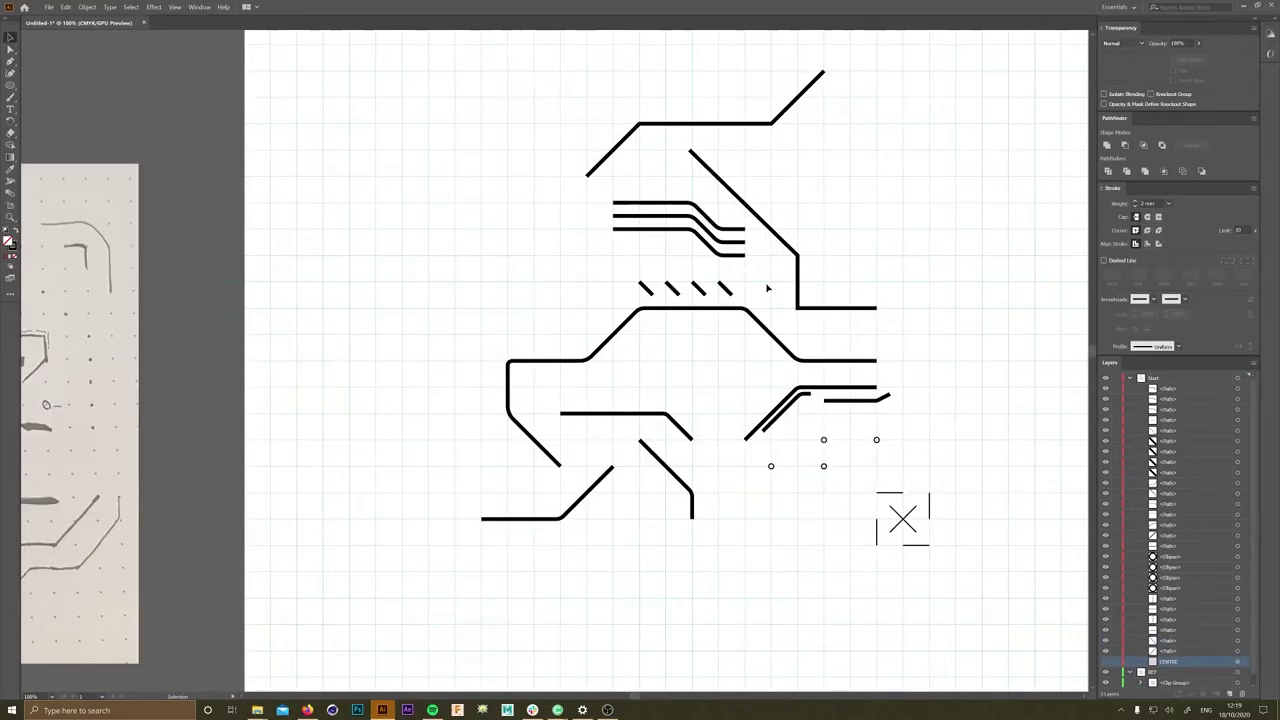
- Round both corners of the path with the long diagonal beside the three stepped lines
alt+scroll(704, 264, down, 1)
alt+scroll(703, 268, down, 1)
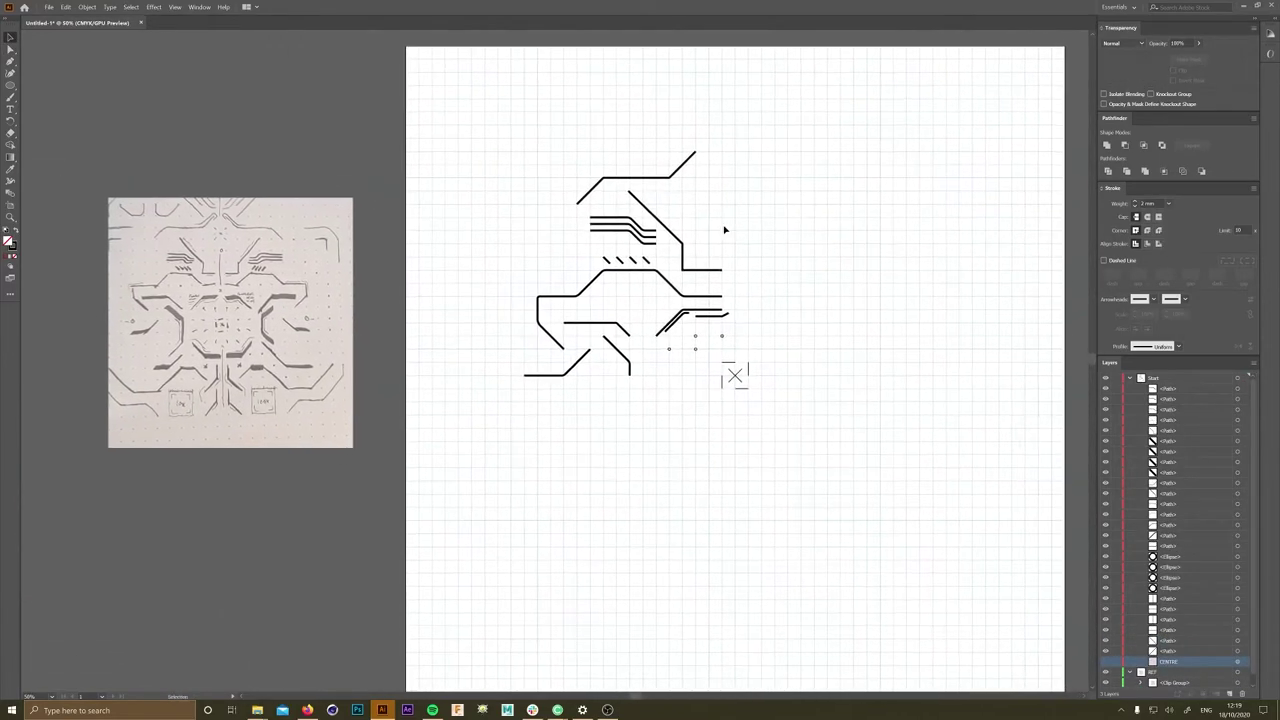
alt+scroll(685, 252, up, 2)
click(681, 236)
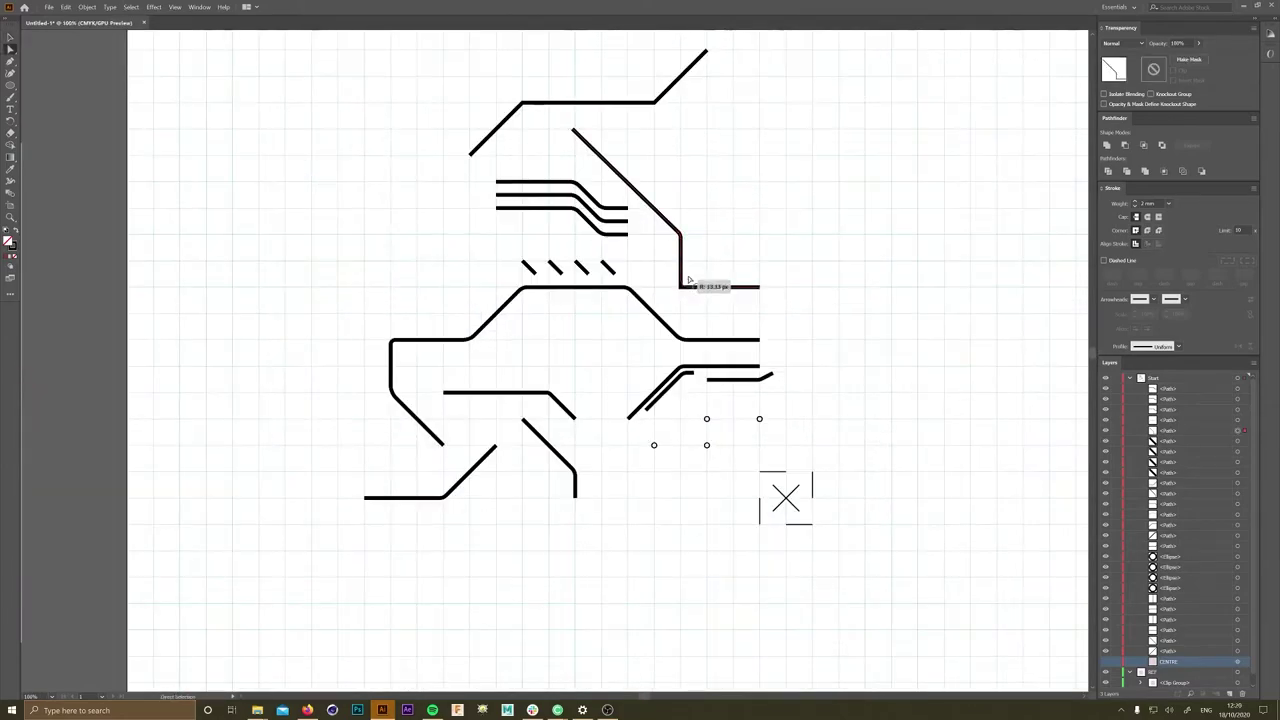
click(689, 277)
- Start a Pen tool line at the centre of the upper-right small circle
alt+scroll(600, 340, down, 1)
alt+scroll(587, 303, up, 2)
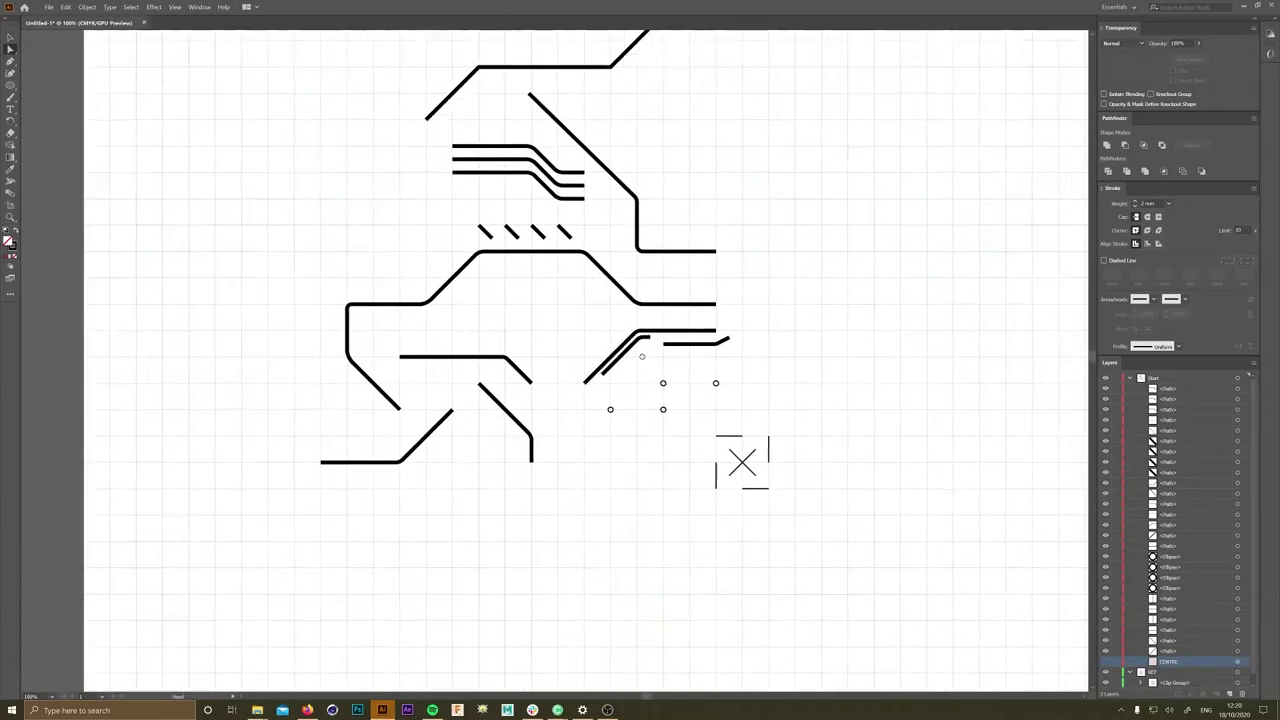
key(p)
click(567, 270)
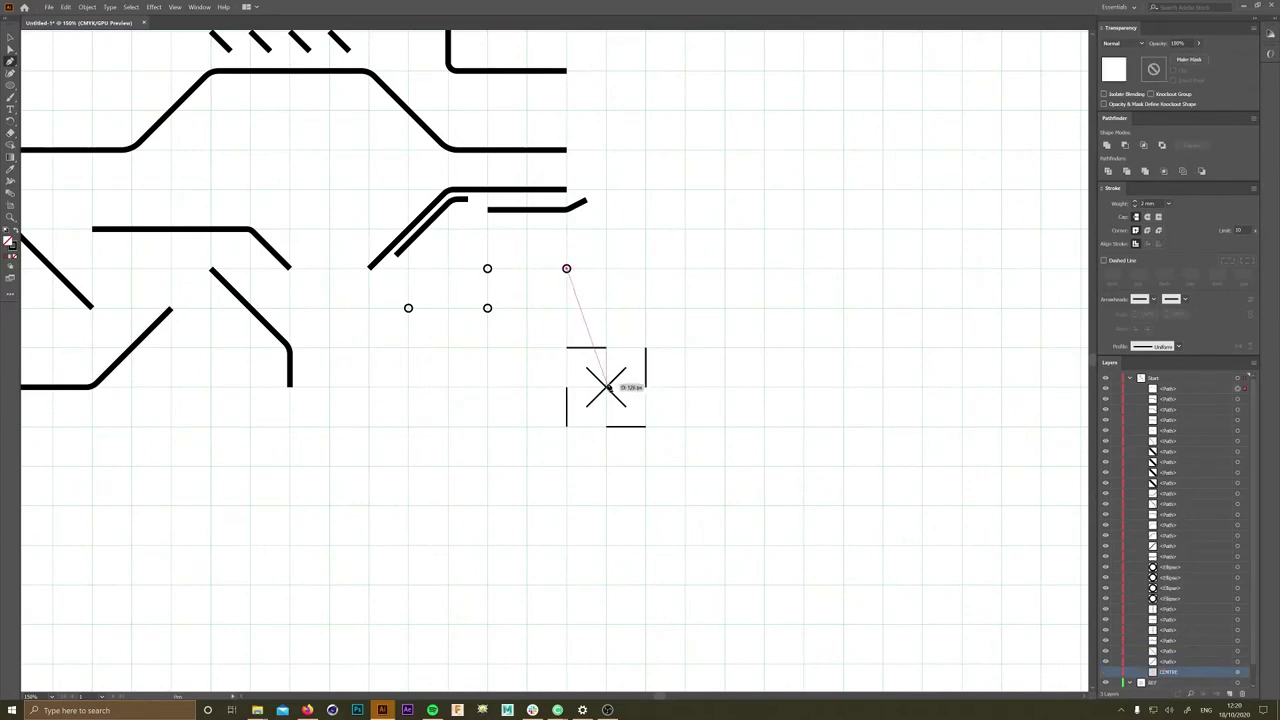
click(605, 386)
click(605, 386)
click(487, 308)
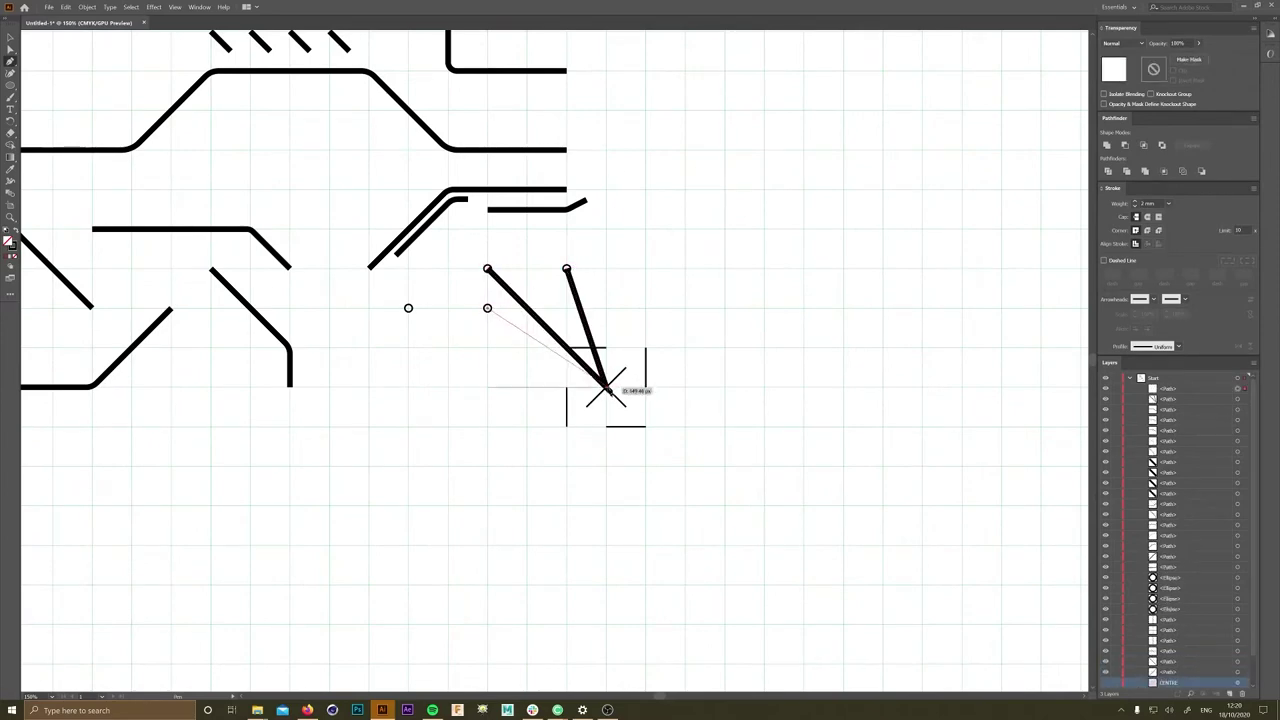
click(605, 386)
click(408, 308)
click(603, 387)
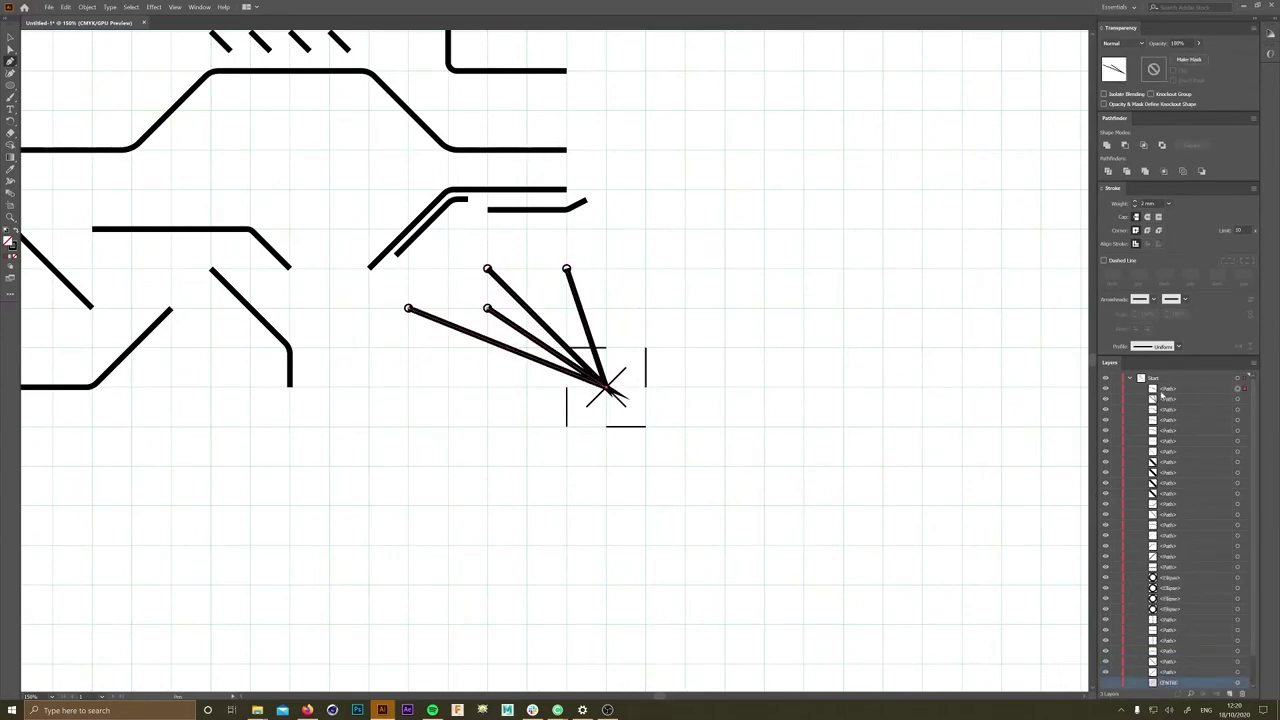
key(ctrl+z)
key(ctrl+z)
key(ctrl+z)
key(ctrl+z)
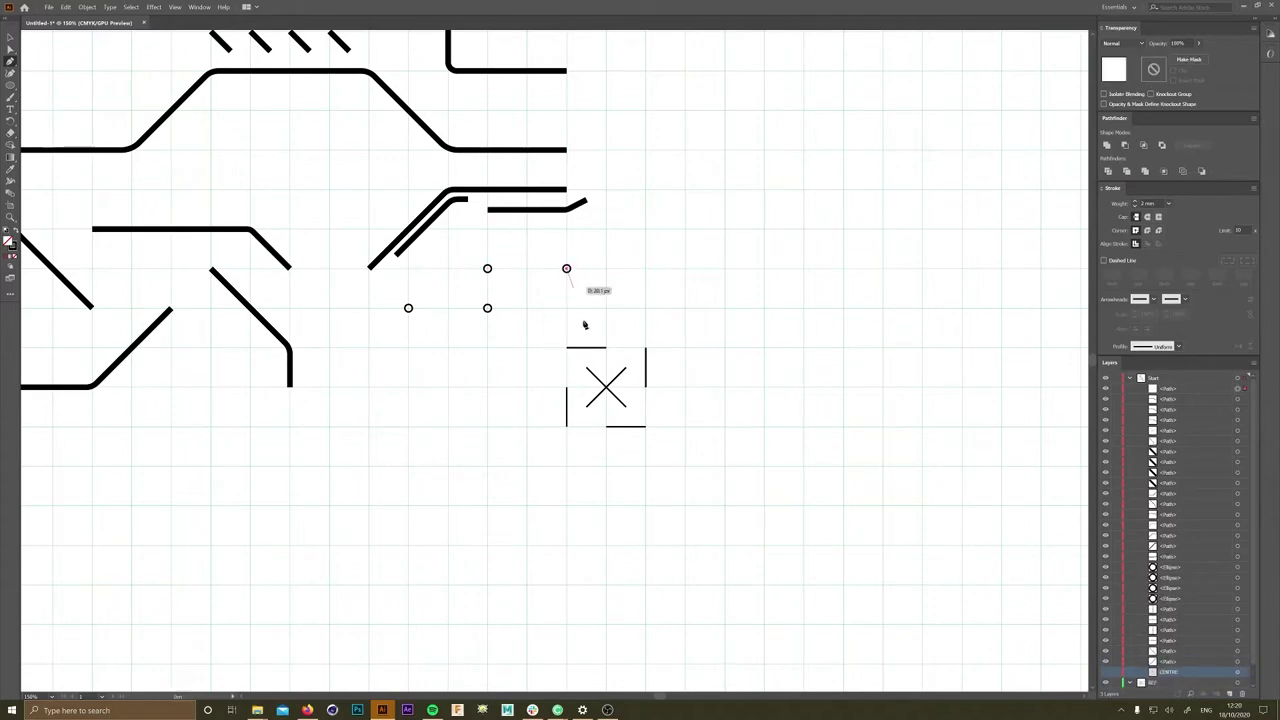
- Draw a separate straight line from each of the four small circles toward the centre of the X mark
click(603, 386)
click(487, 268)
click(603, 386)
key(ctrl+z)
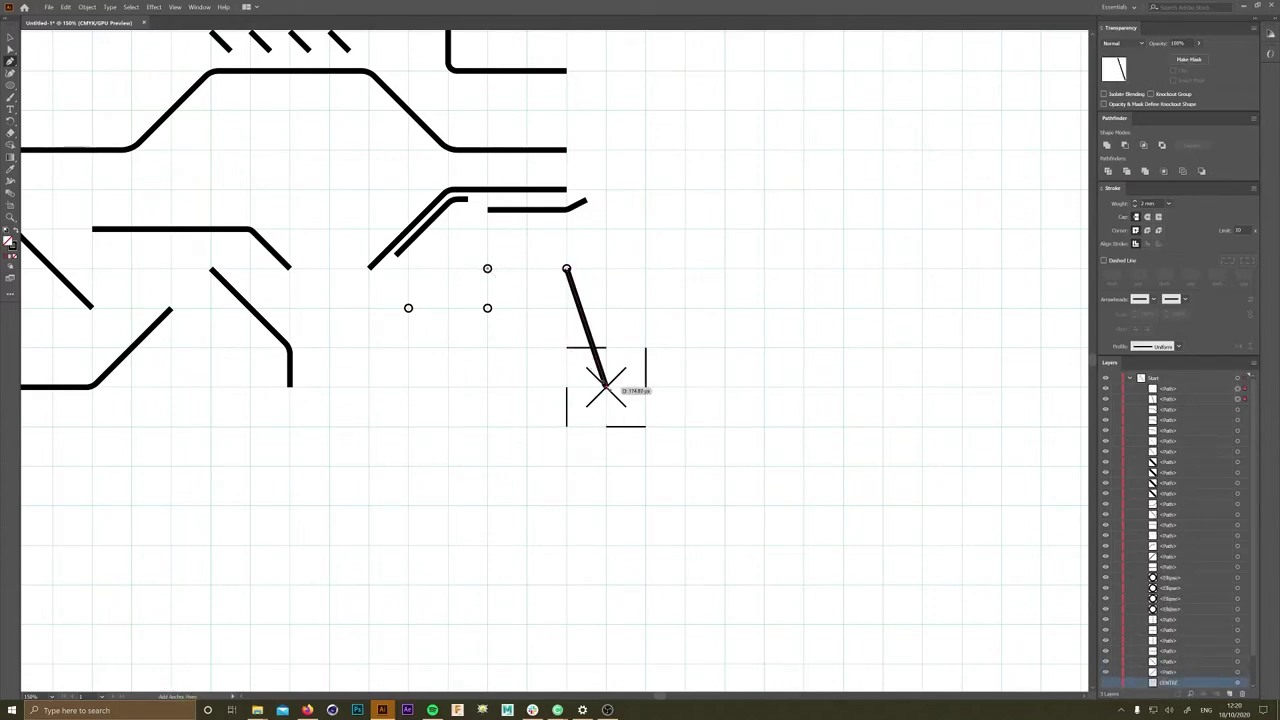
click(603, 386)
click(487, 307)
click(603, 386)
key(ctrl+z)
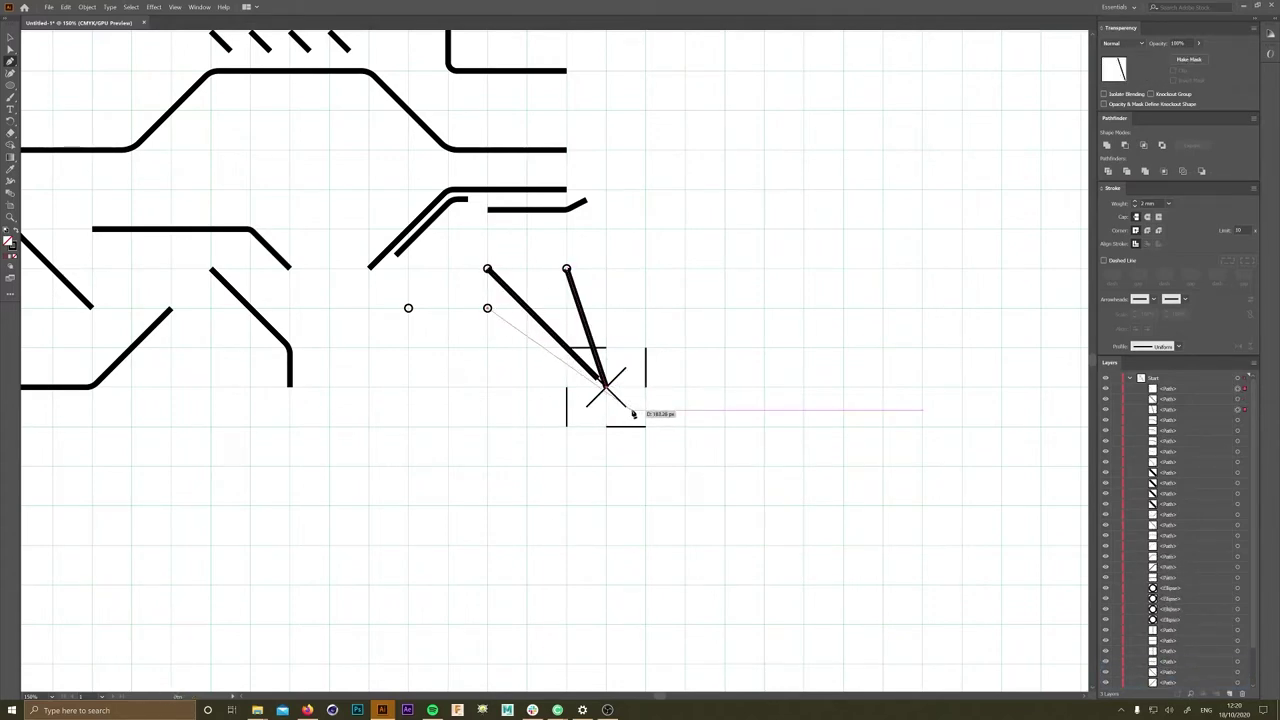
click(646, 412)
click(408, 307)
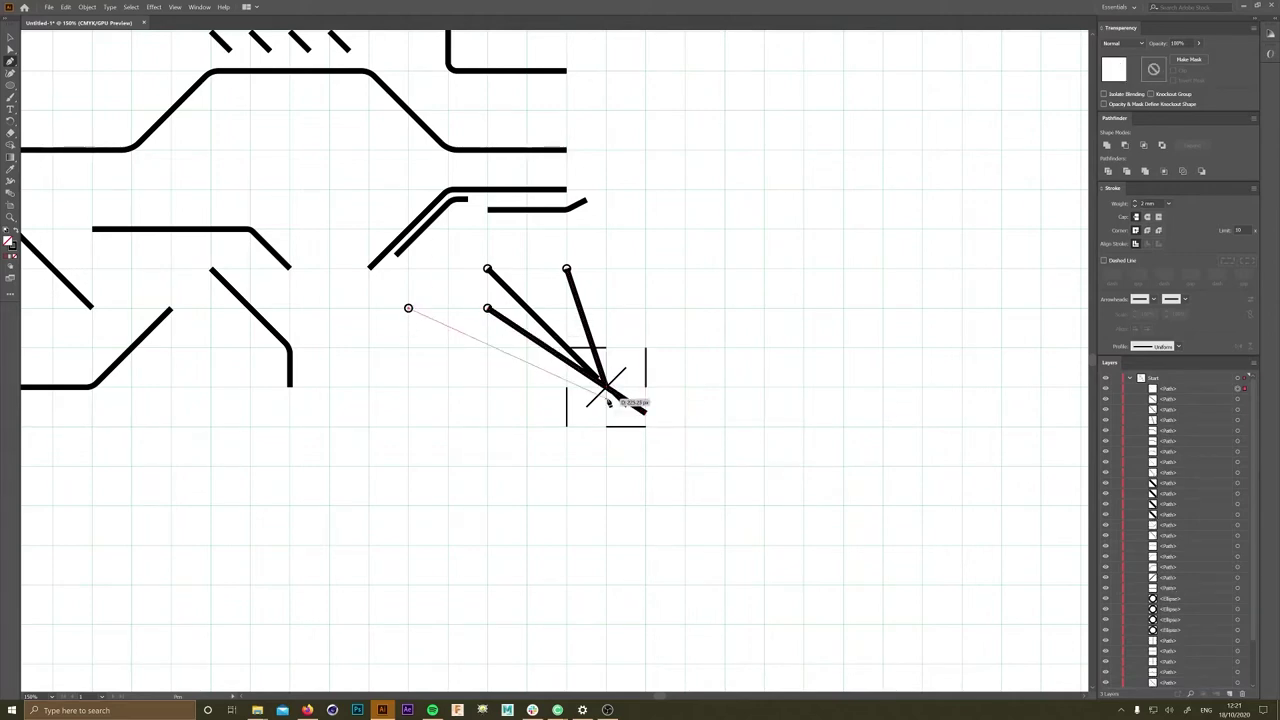
click(603, 386)
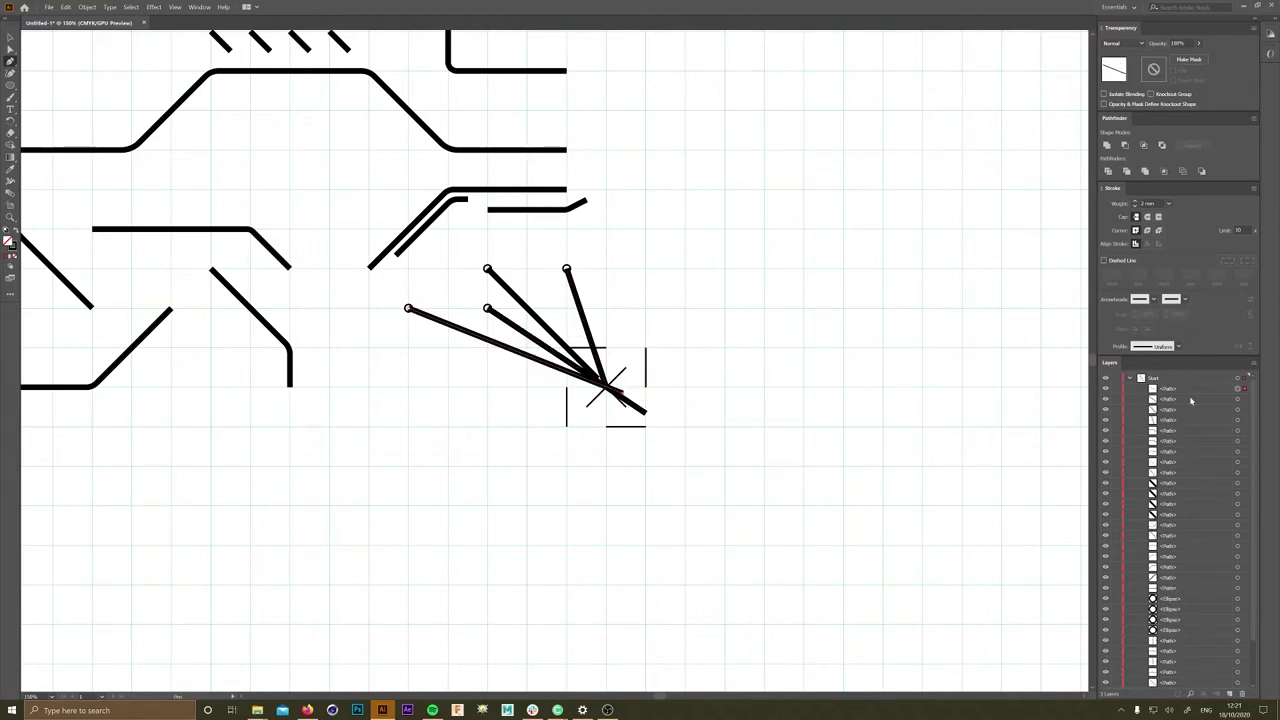
- Shorten the four lines to small stubs at their circles and set their stroke weight to 0.2 mm
ctrl+click(581, 301)
key(Delete)
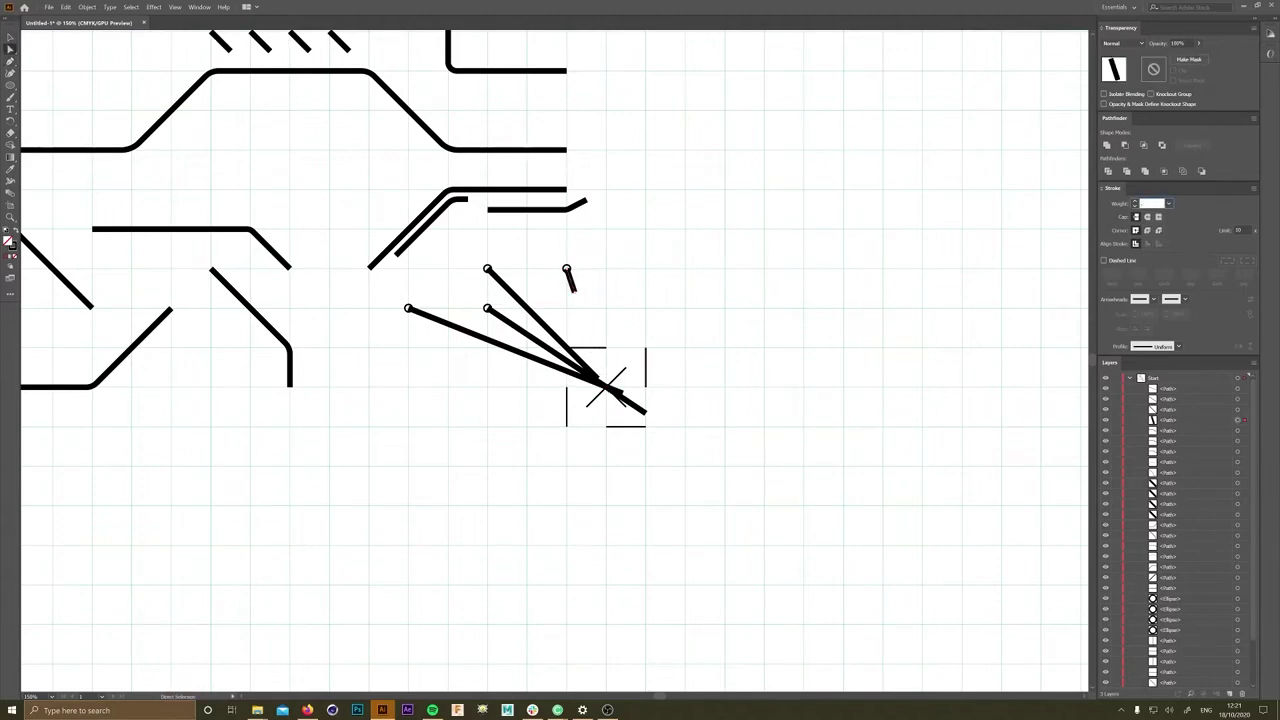
key(ctrl+equal)
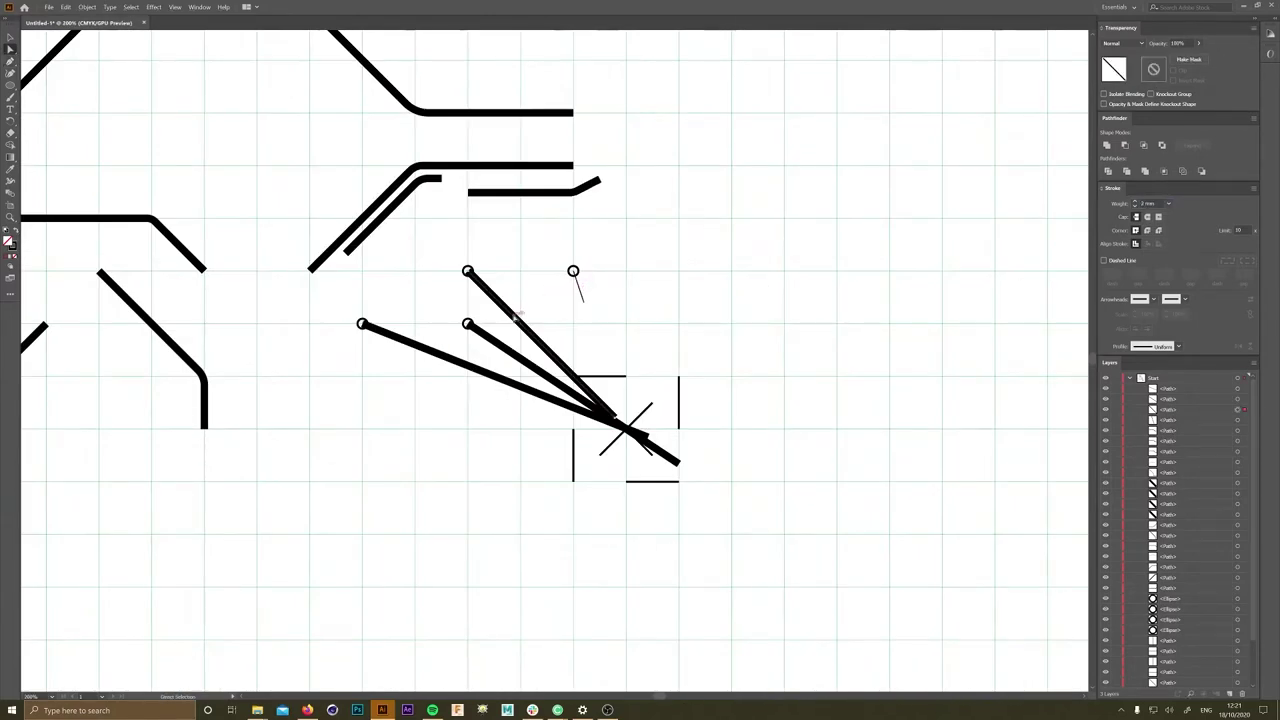
drag(578, 290, 474, 289)
drag(578, 288, 394, 343)
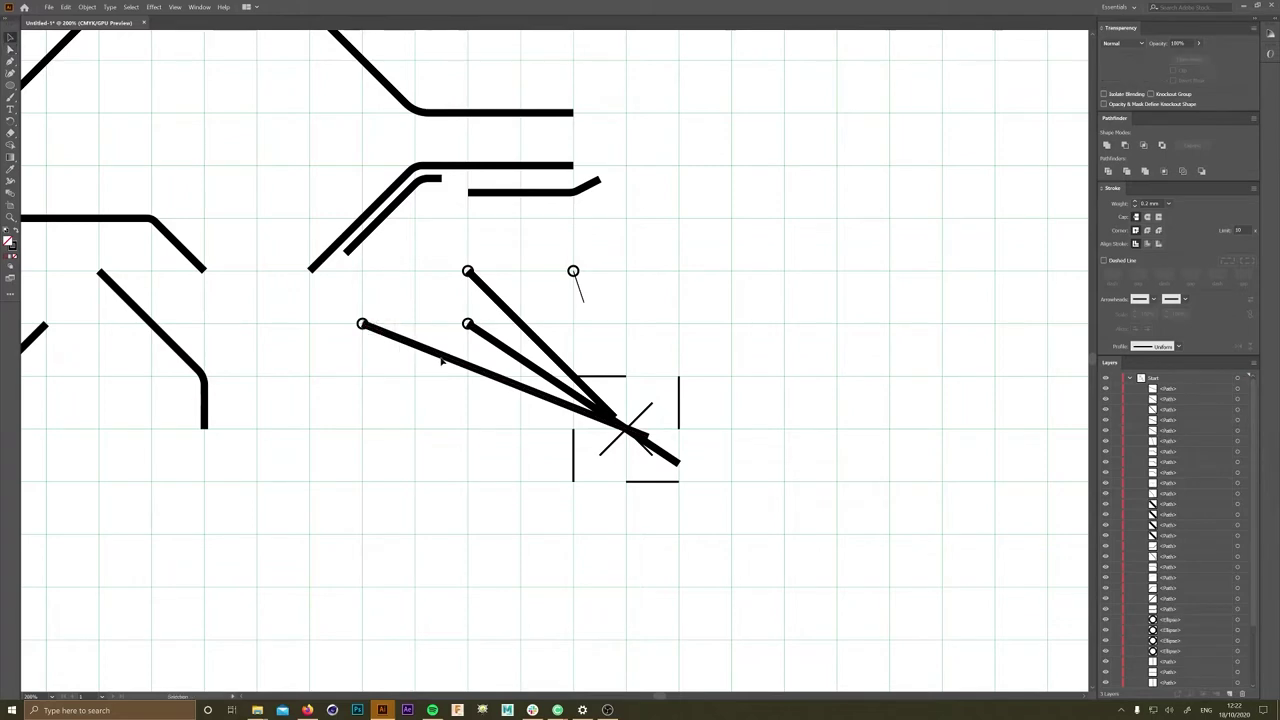
key(ctrl+z)
key(ctrl+z)
click(487, 338)
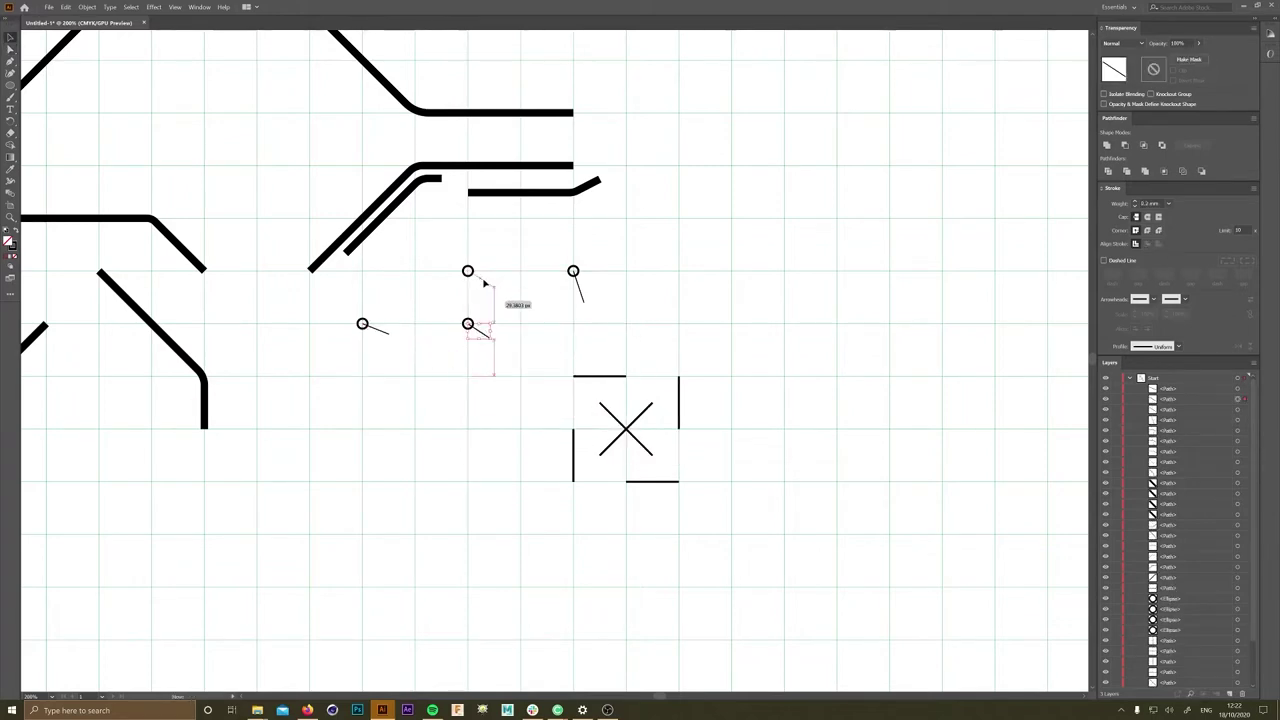
drag(491, 285, 488, 296)
- Move the inner ends of the thin stubs from the circle centres out to the circles' edges
scroll(488, 293, down, 5)
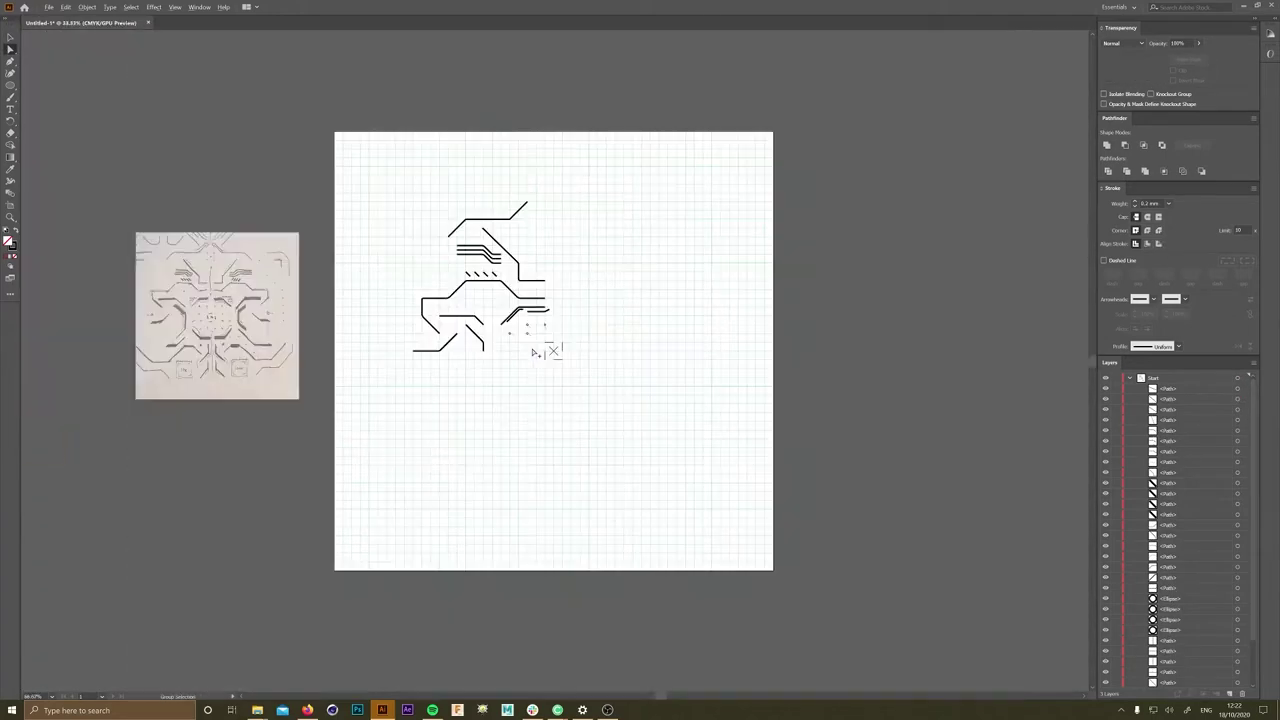
scroll(533, 283, up, 6)
click(674, 266)
scroll(671, 270, up, 3)
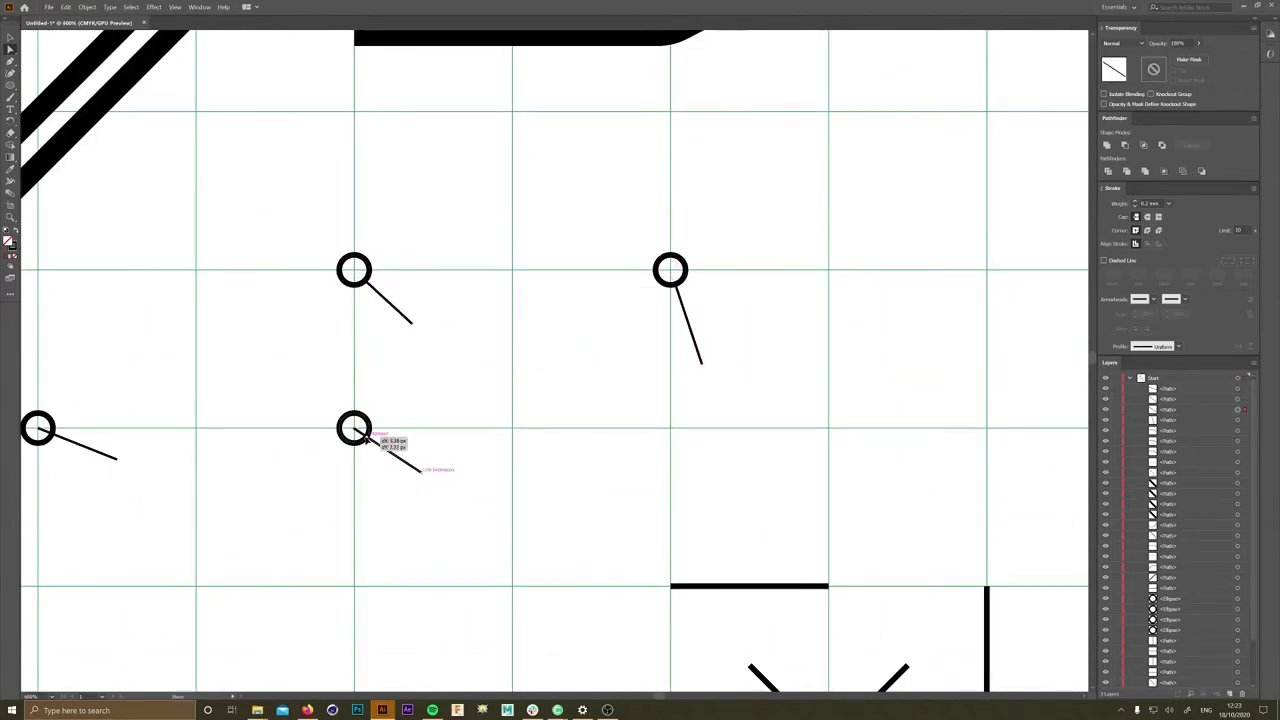
click(386, 443)
scroll(230, 314, up, 1)
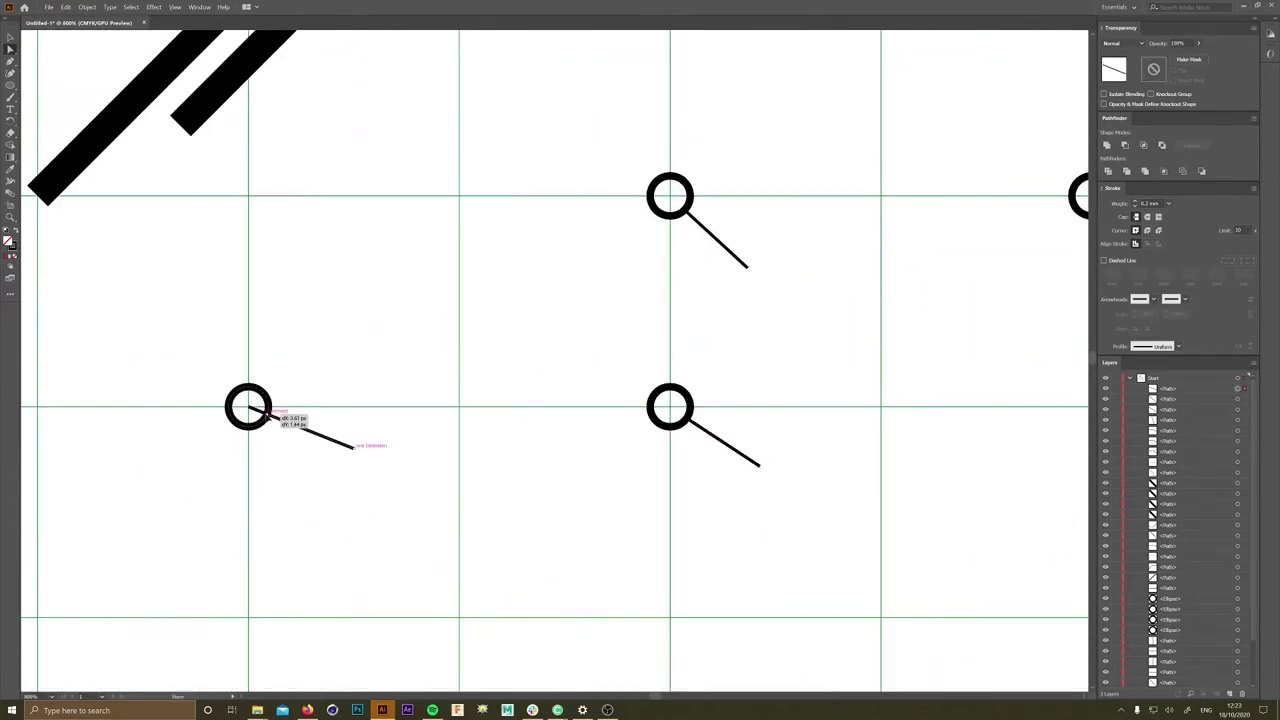
- Group the angled double lines with the short bent line beside them, above the four small circles
scroll(250, 405, down, 4)
scroll(250, 405, down, 2)
mouse_move(879, 326)
mouse_down()
mouse_move(895, 302)
mouse_move(411, 223)
mouse_up()
scroll(639, 302, down, 1)
drag(668, 312, 828, 340)
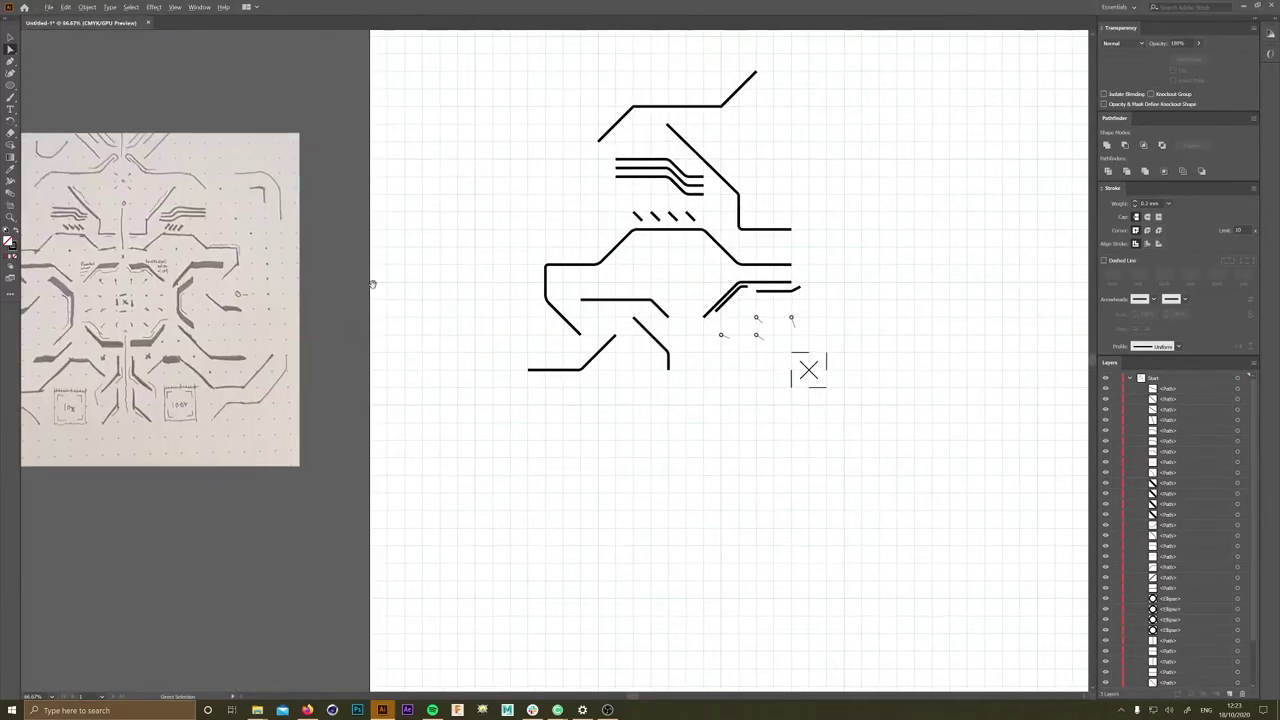
scroll(591, 306, up, 2)
scroll(594, 323, down, 2)
click(594, 320)
key(ctrl+g)
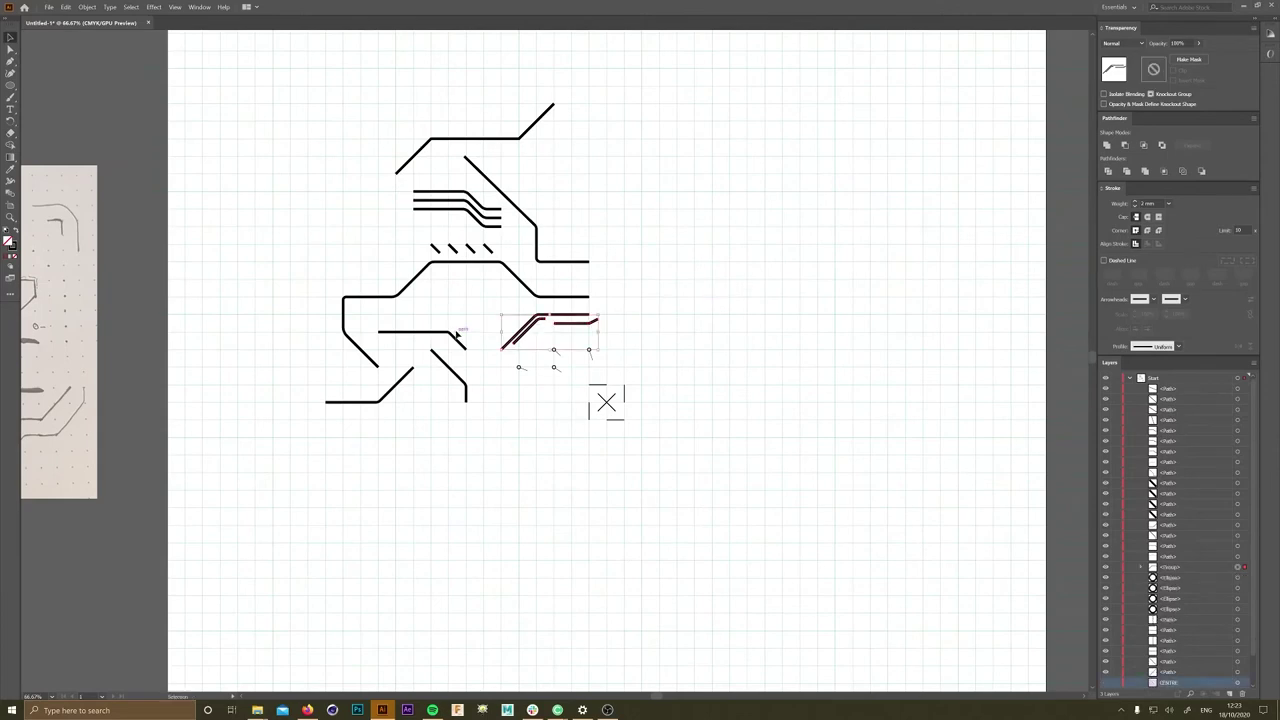
- Group the three parallel stepped lines, and group the row of four short slashes separately
click(537, 262)
click(537, 250)
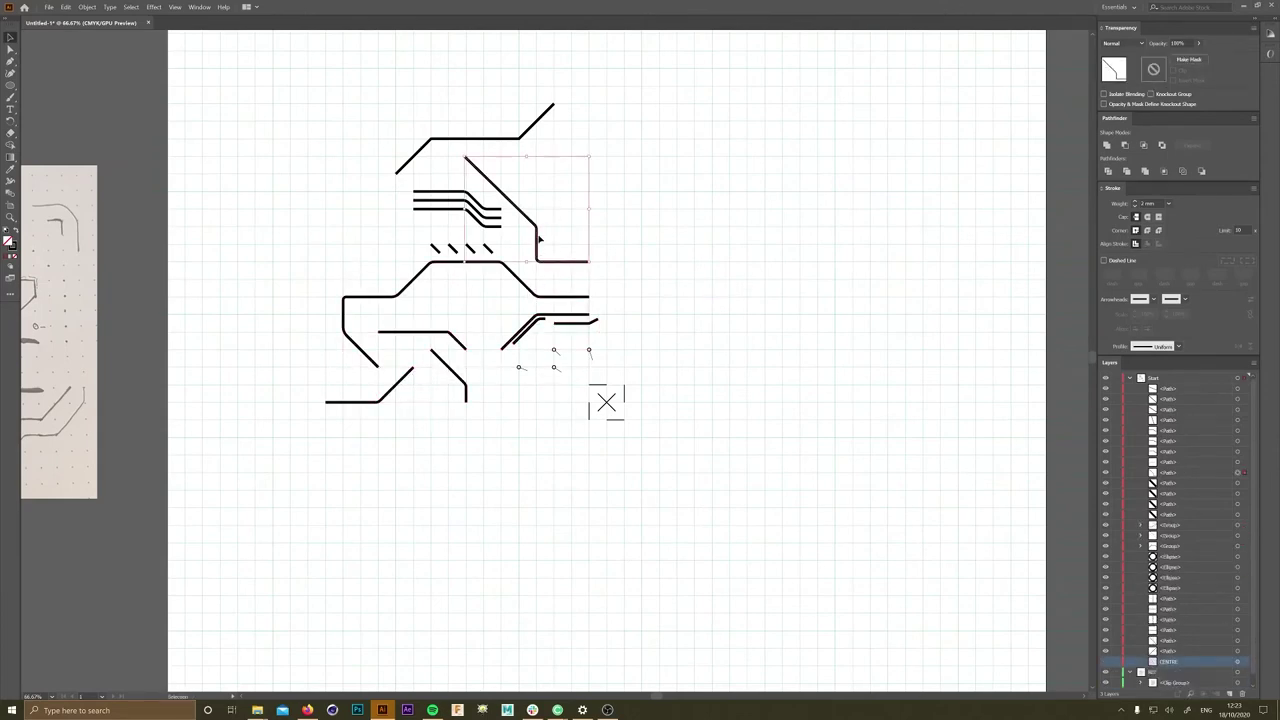
drag(490, 234, 420, 186)
key(ctrl+g)
drag(428, 240, 496, 258)
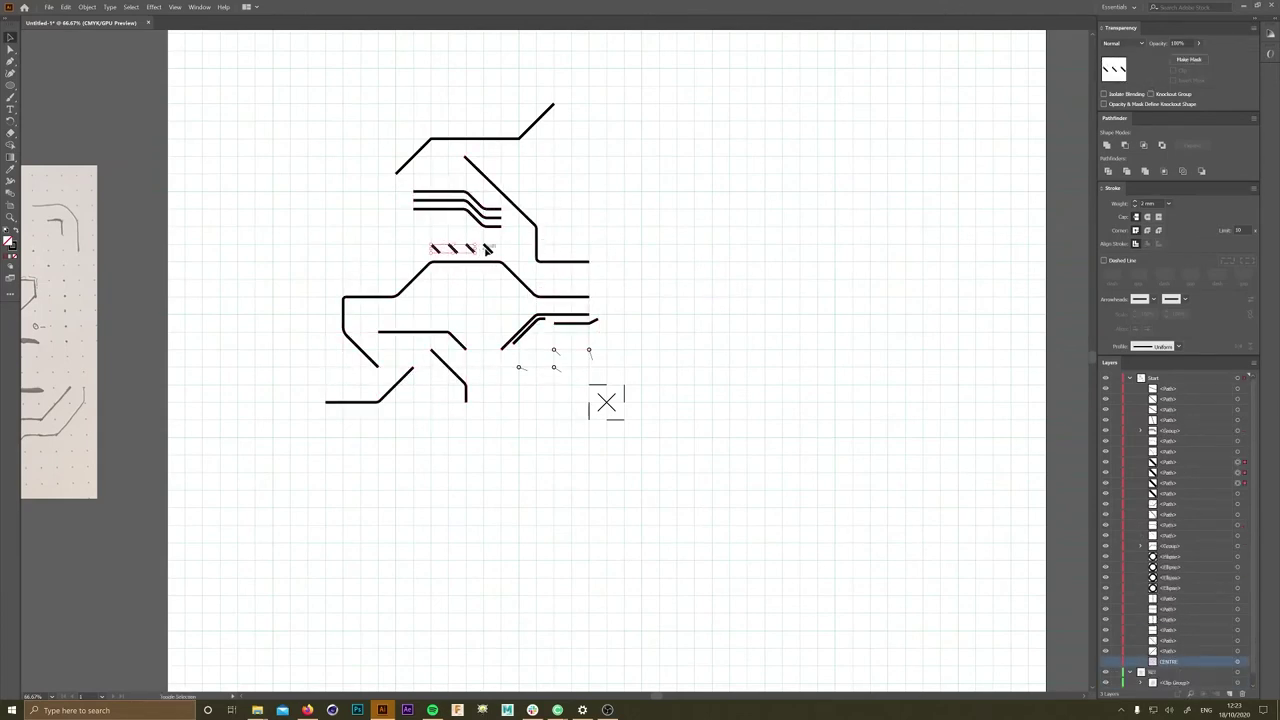
key(ctrl+g)
- Group the four small circles with their stubs and name the group Centre_Indicators
scroll(611, 271, up, 2)
drag(495, 388, 600, 342)
key(ctrl+g)
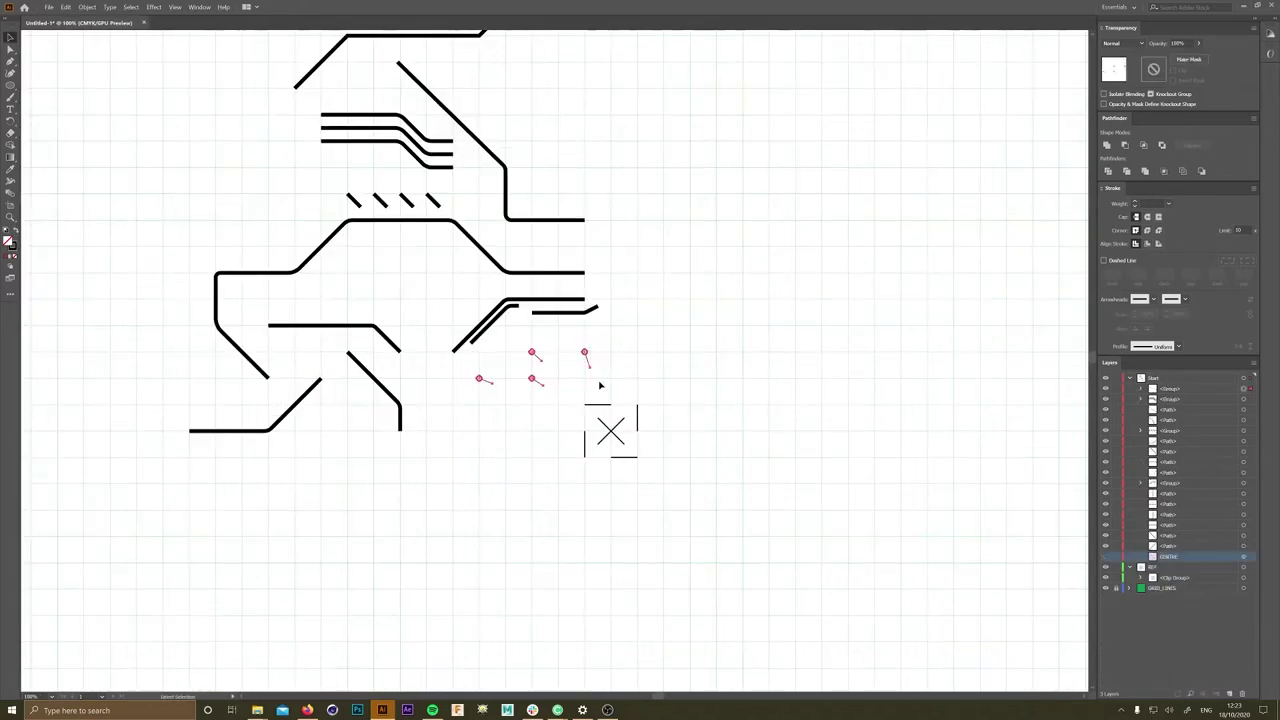
scroll(585, 351, down, 2)
double_click(1168, 389)
text(dicator)
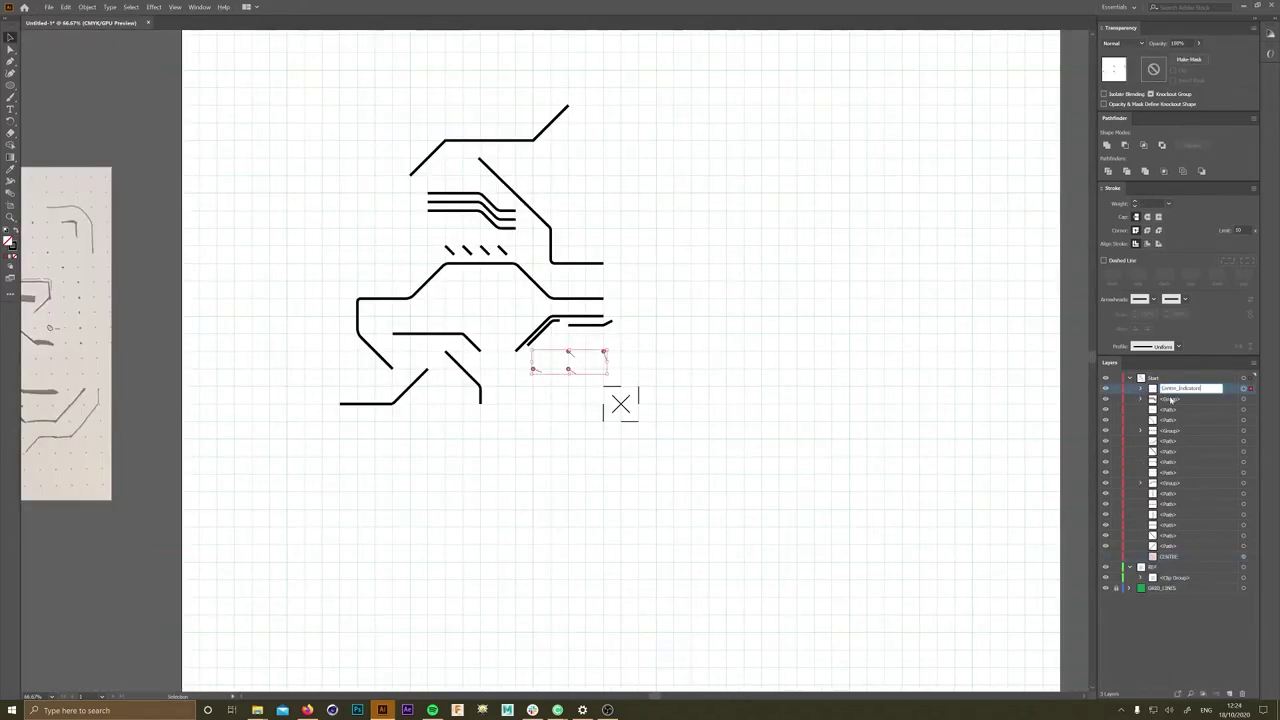
- Rename the next four layer entries Accent_Lines_01, TOP UI, Mid_ui and AccentLines_02
double_click(1170, 399)
text(Arcent_Lines_01)
key(Tab)
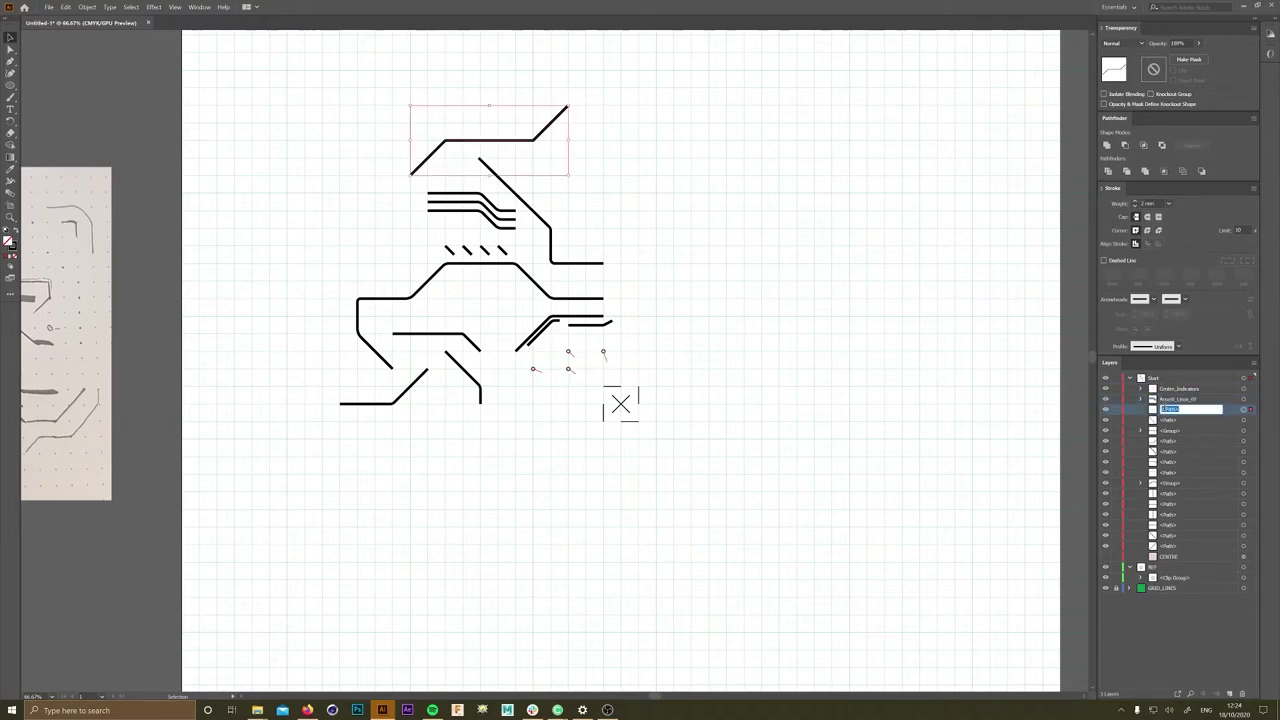
key(Tab)
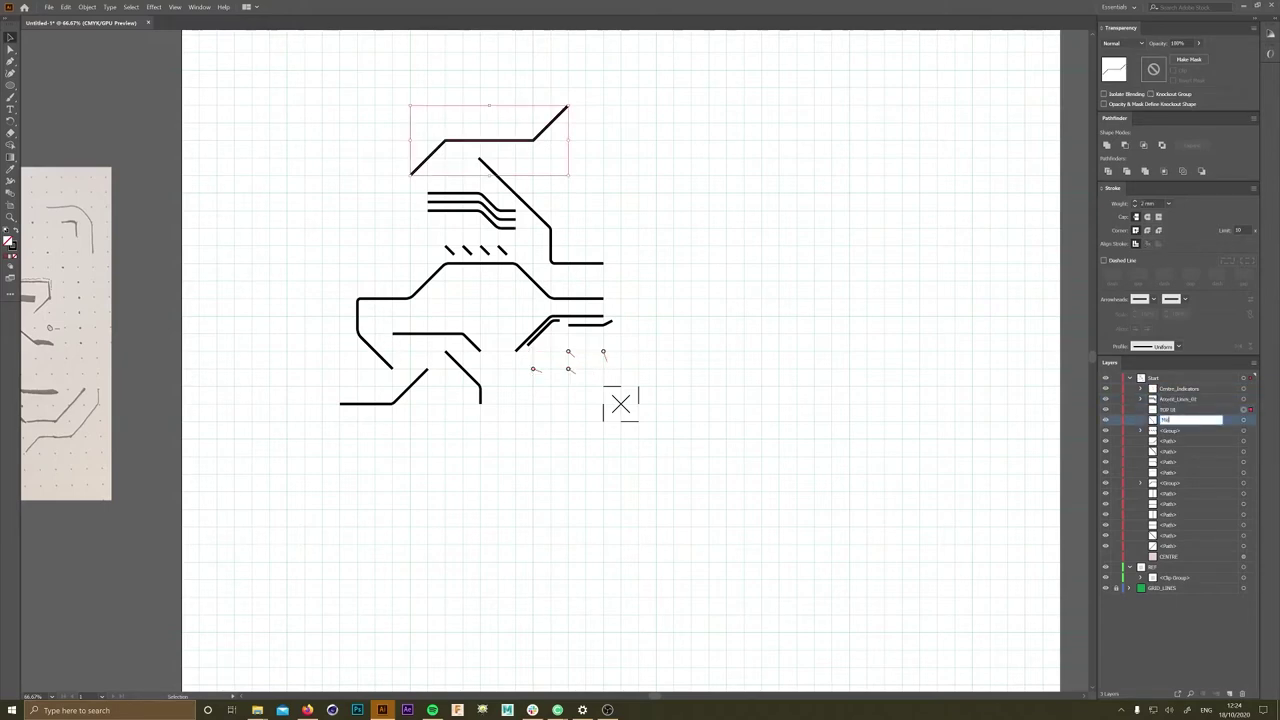
key(Tab)
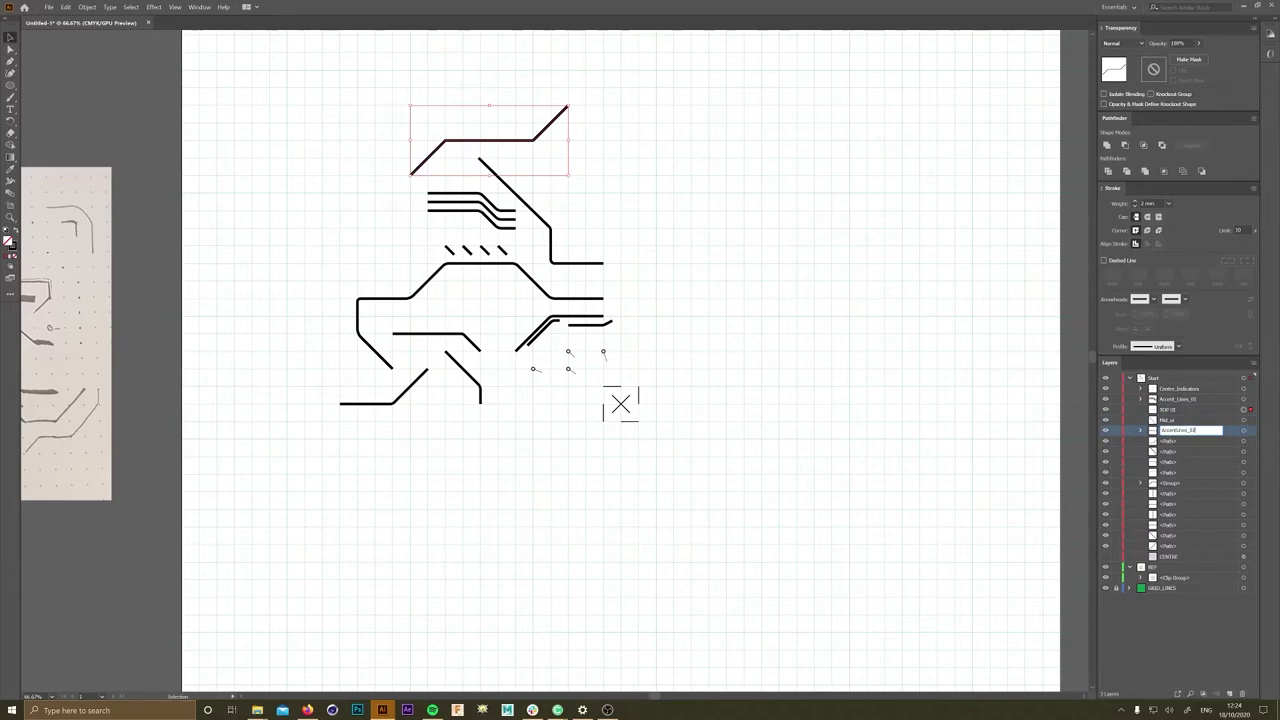
key(Tab)
- Group the three bent lines at the artwork's lower left and name the group Bottom_UI
click(1244, 442)
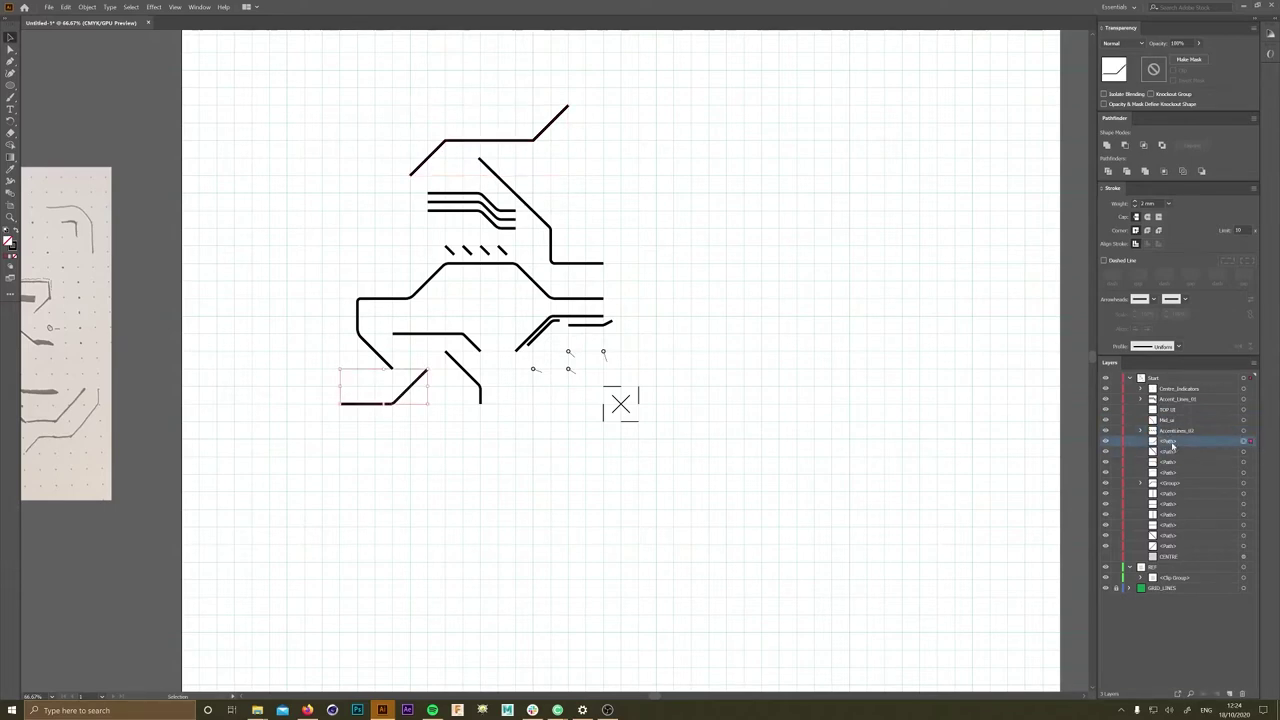
text(_01)
key(Return)
shift+click(465, 373)
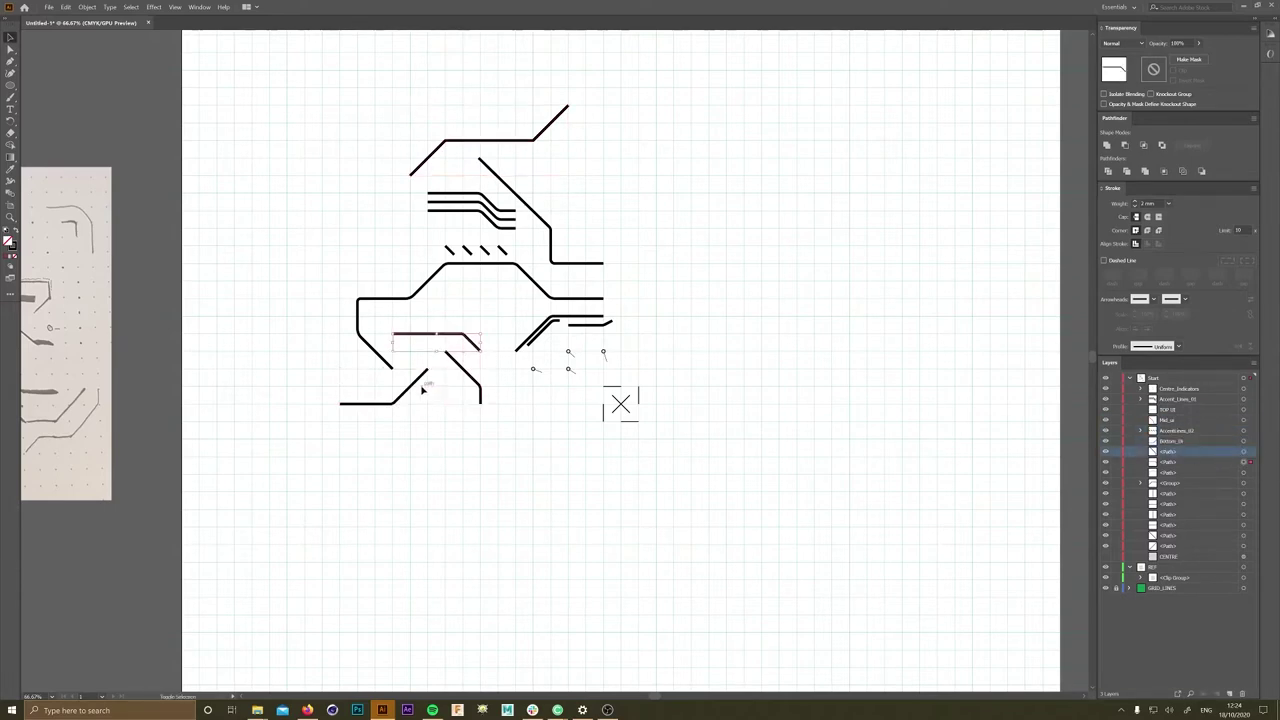
key(ctrl+g)
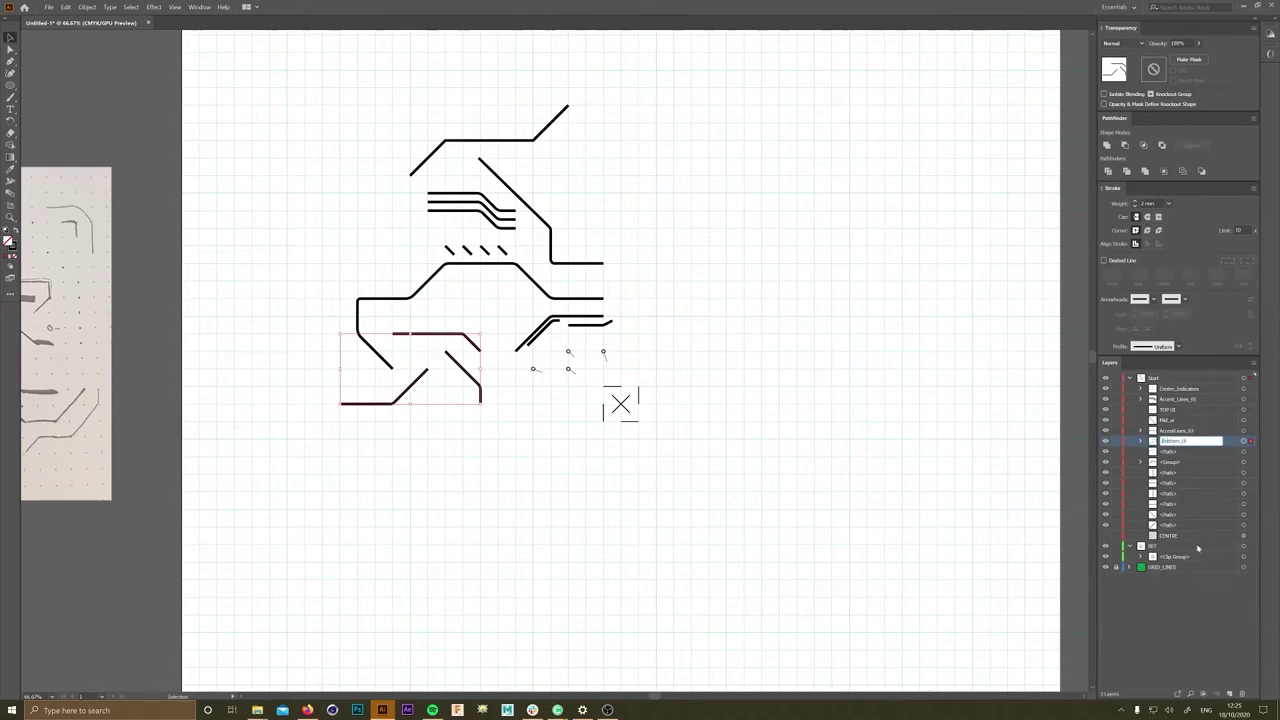
- Reflect a copy of the angled double-line group vertically and place it symmetrically on the other side of the X mark's axis
click(580, 322)
right_click(590, 318)
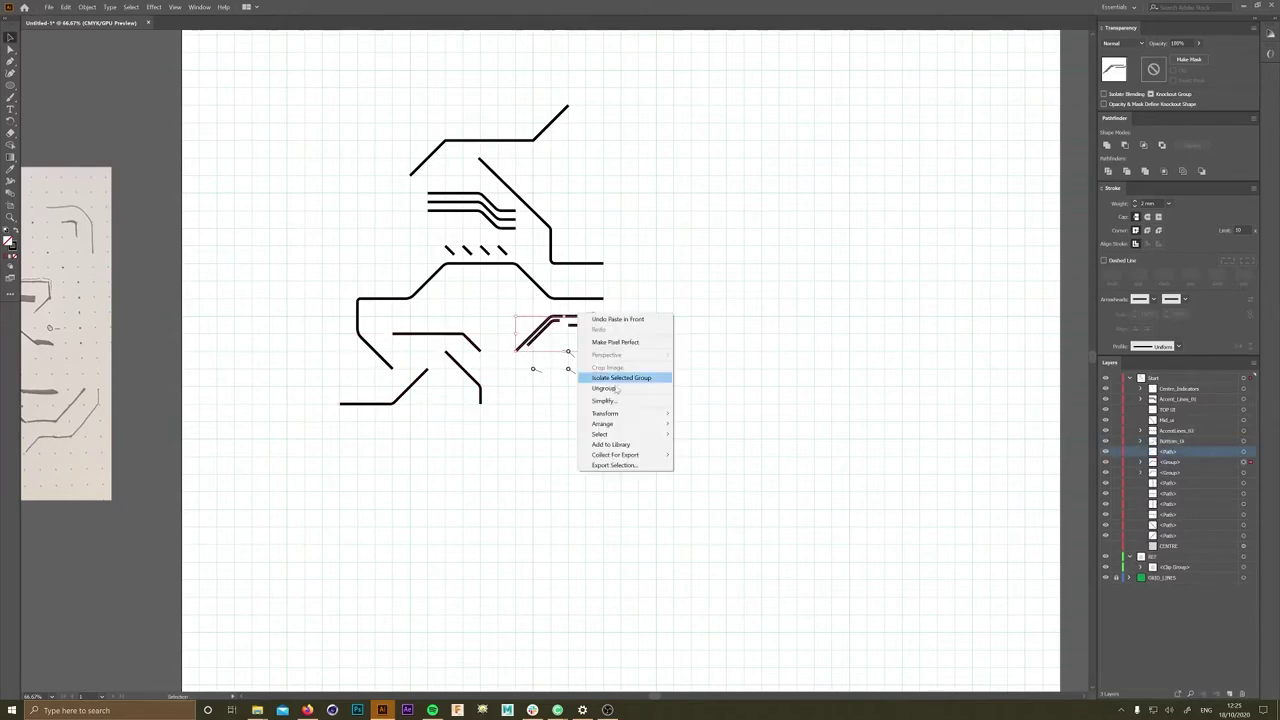
click(720, 450)
click(29, 157)
drag(591, 339, 717, 339)
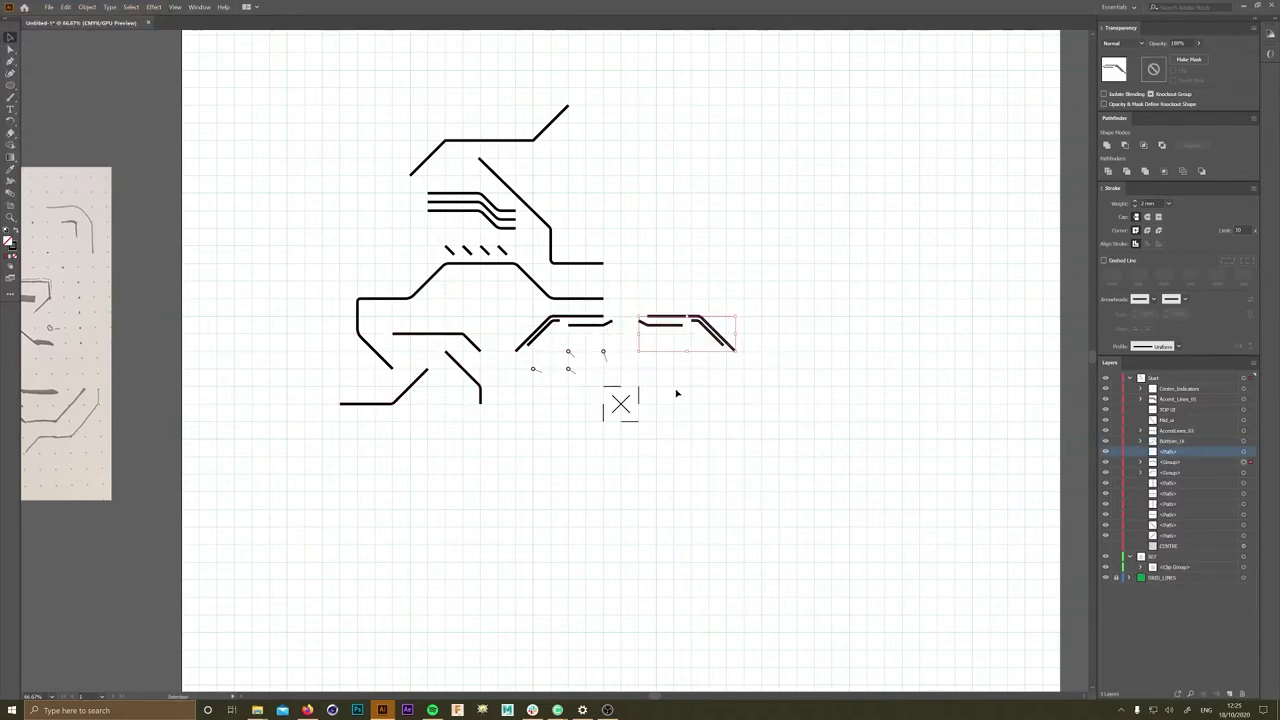
key(ctrl+shift+a)
key(ctrl+plus)
key(ctrl+plus)
key(ctrl+minus)
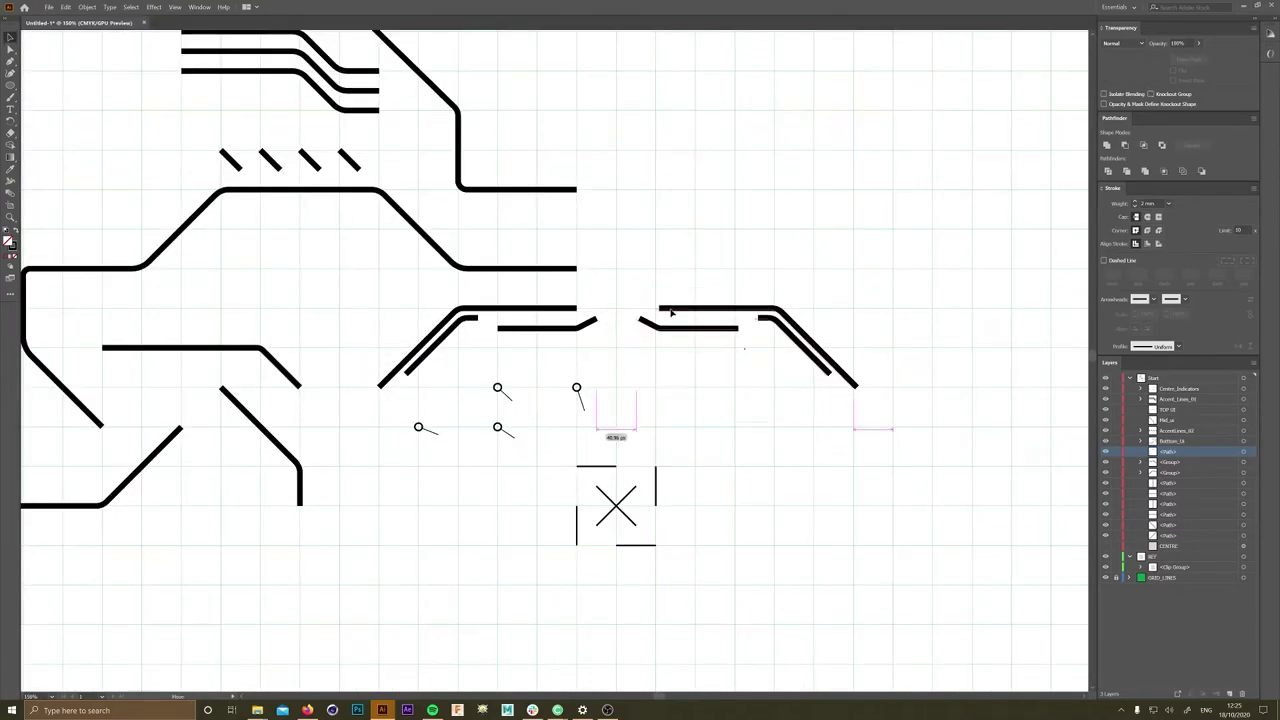
- Reflect a copy of the long bent line vertically and place it symmetrically on the opposite side of the centre axis
key(ctrl+minus)
click(554, 334)
right_click(554, 334)
click(686, 510)
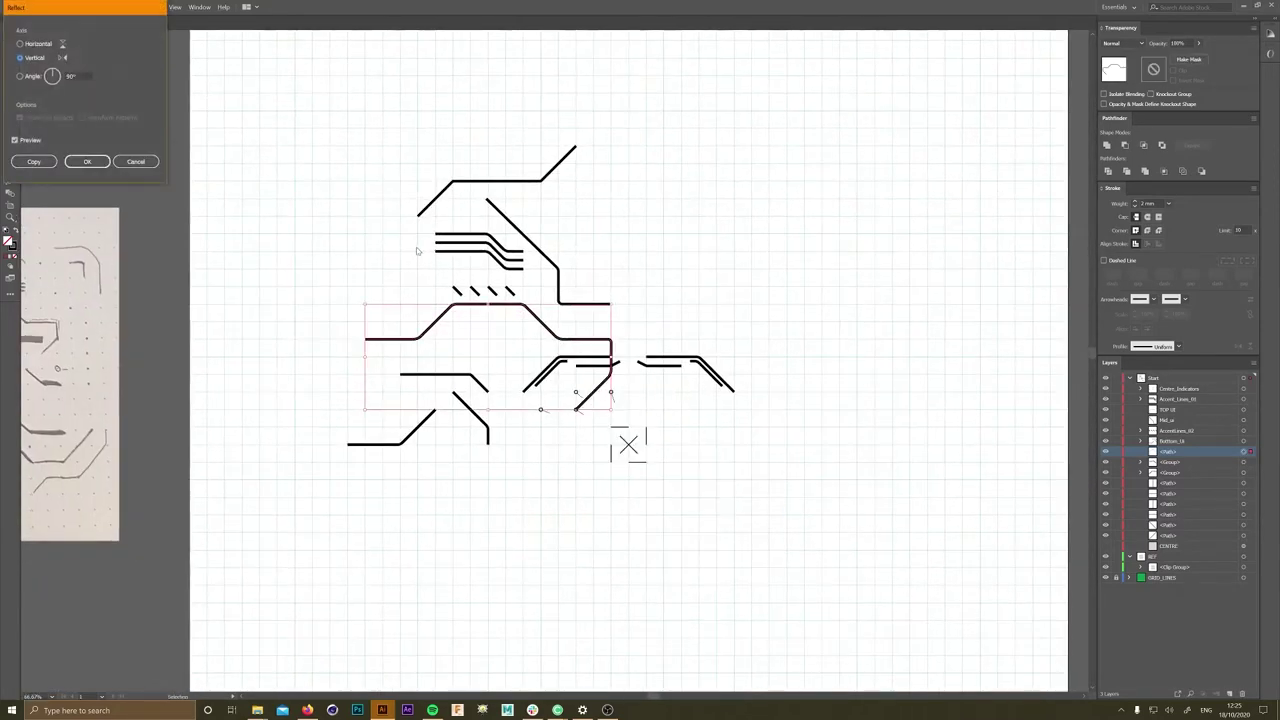
click(29, 157)
drag(608, 357, 575, 333)
right_click(575, 333)
click(704, 506)
click(29, 157)
drag(460, 404, 741, 404)
click(699, 396)
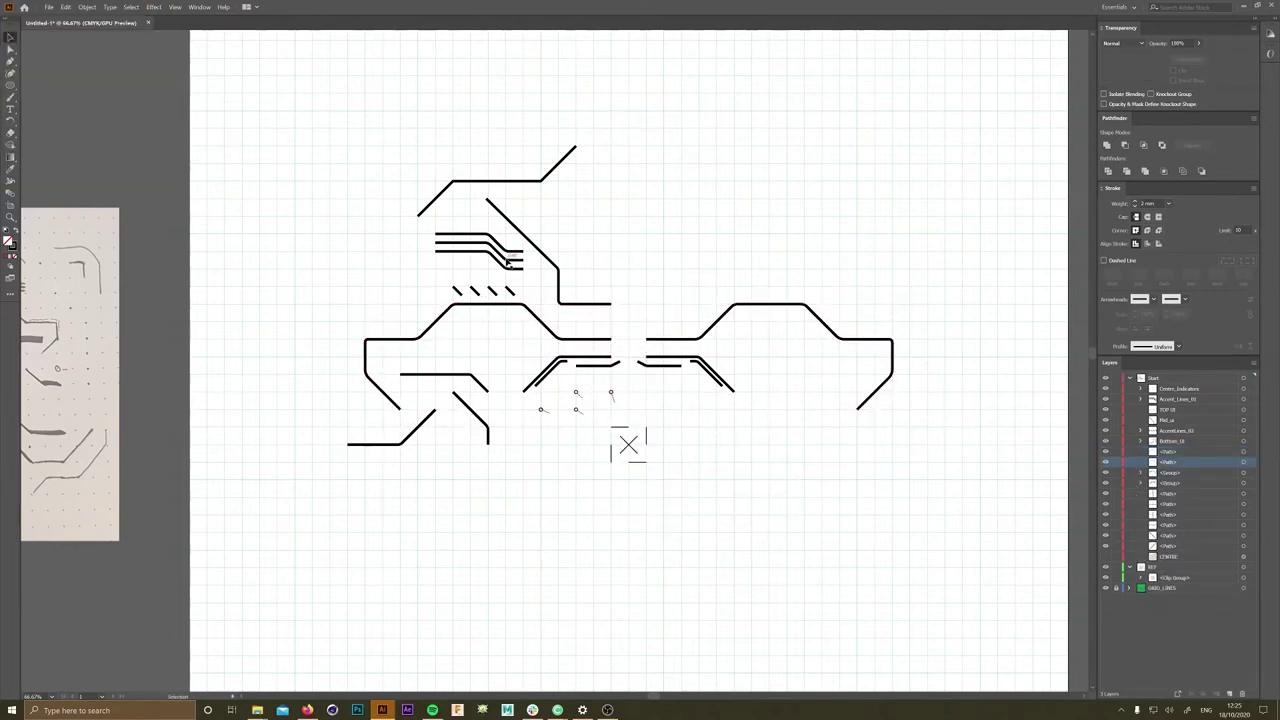
- Reflect a copy of the line with the long upper diagonal vertically and place it opposite the original across the centre
click(558, 285)
right_click(571, 277)
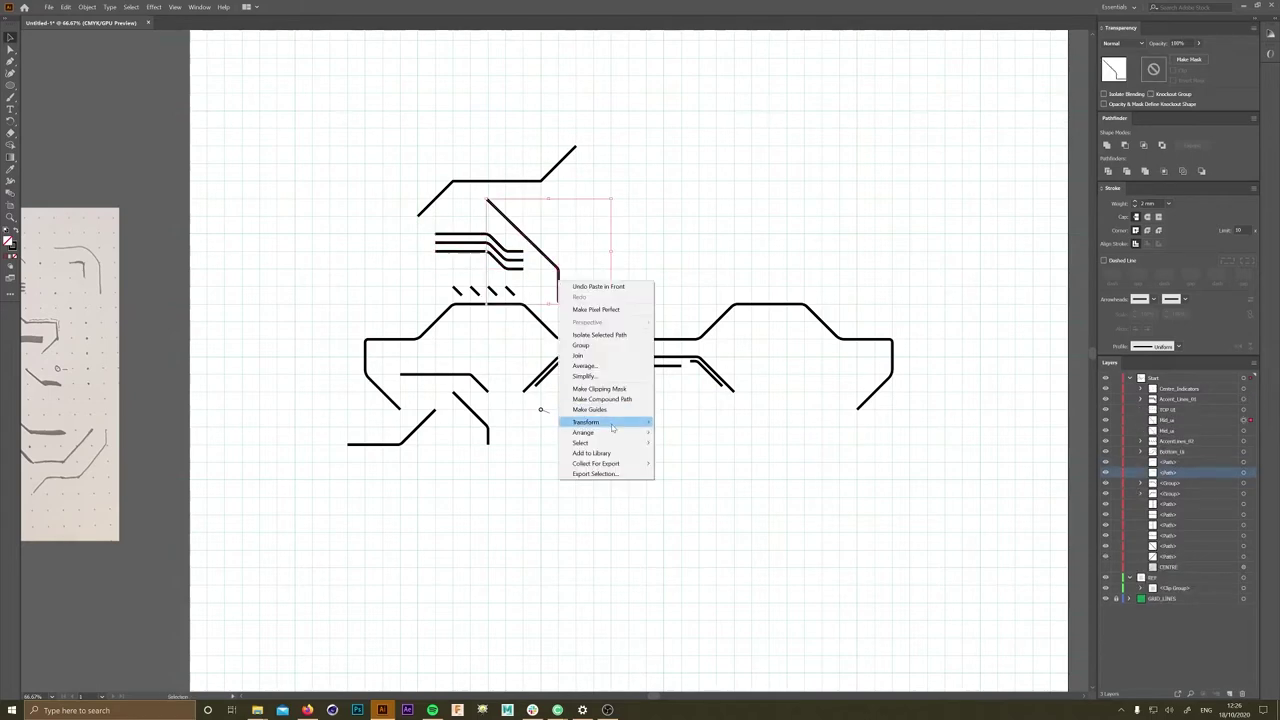
click(700, 455)
click(47, 163)
right_click(571, 265)
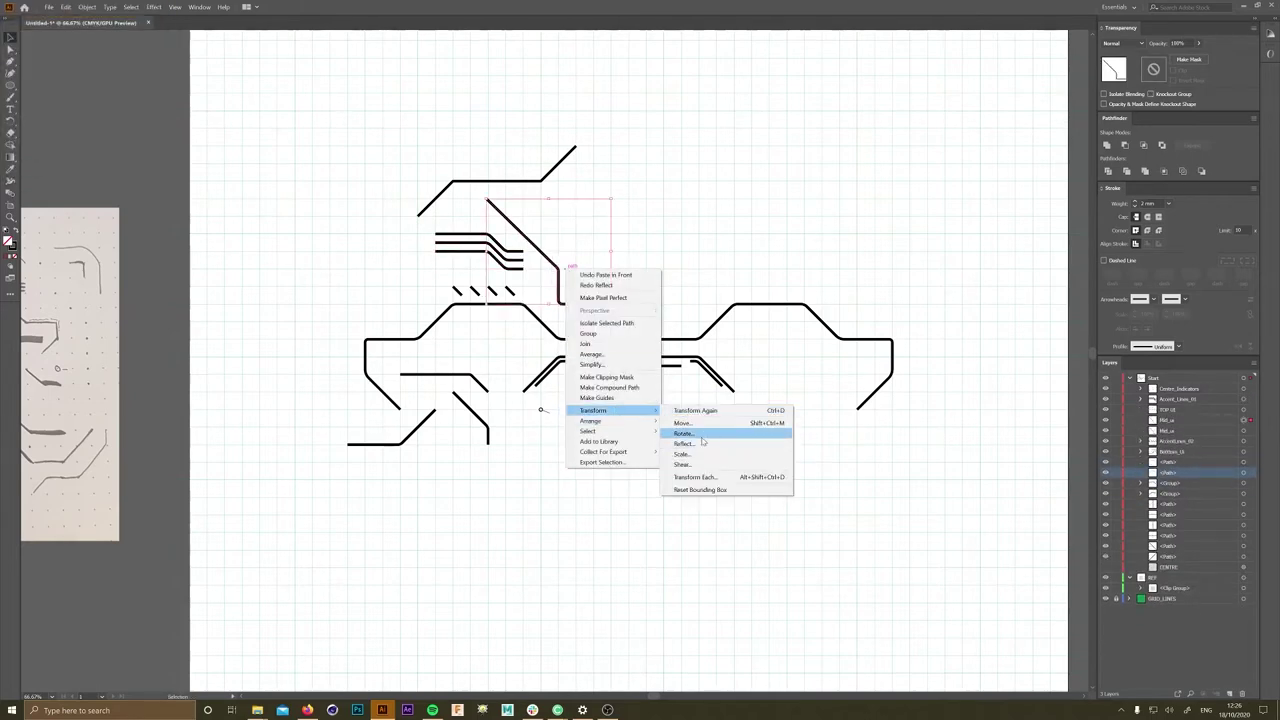
click(700, 440)
click(88, 162)
drag(605, 203, 764, 203)
click(633, 257)
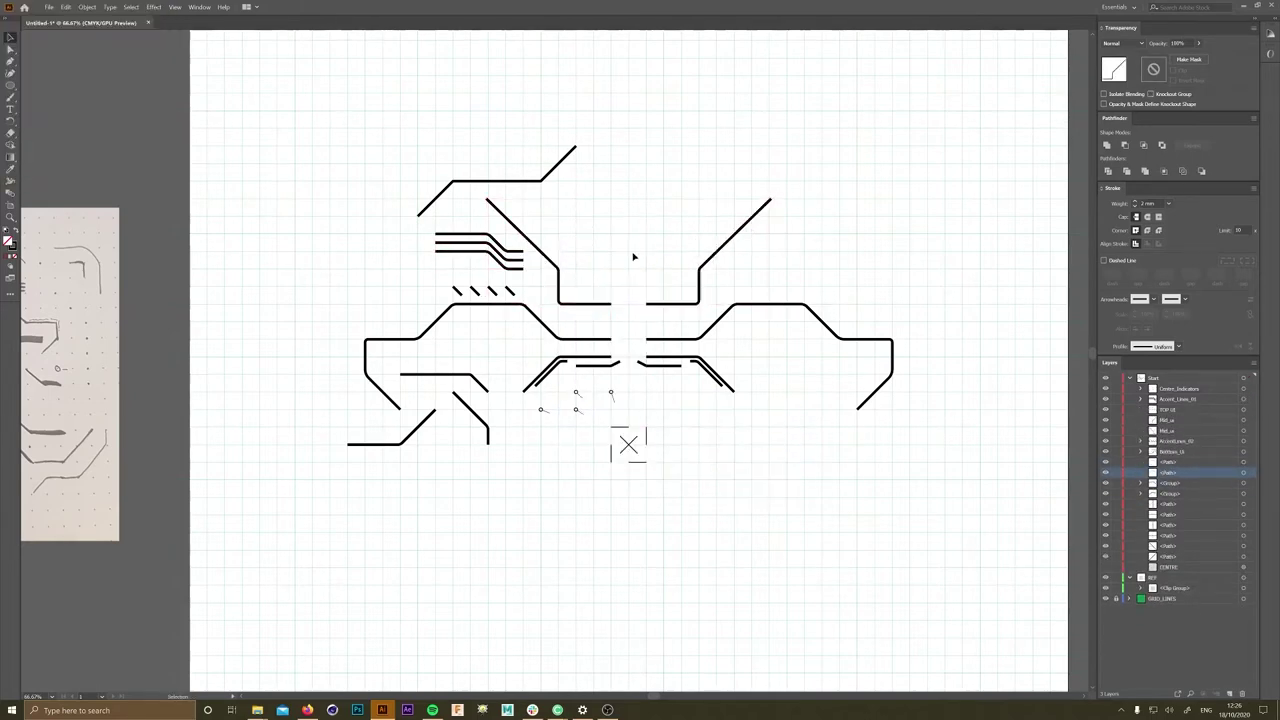
- Reflect a copy of the four-slash row vertically and place it above the mirrored long bent line
right_click(515, 297)
click(644, 472)
click(47, 163)
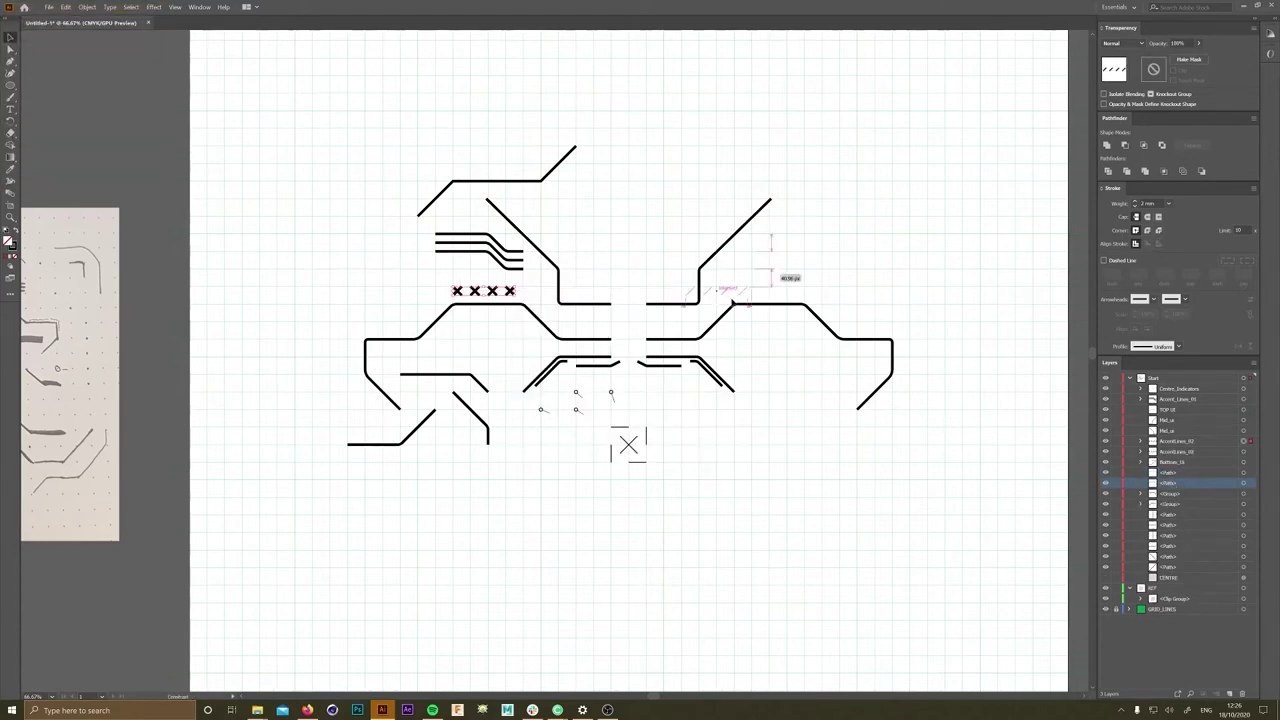
drag(733, 300, 788, 300)
click(726, 403)
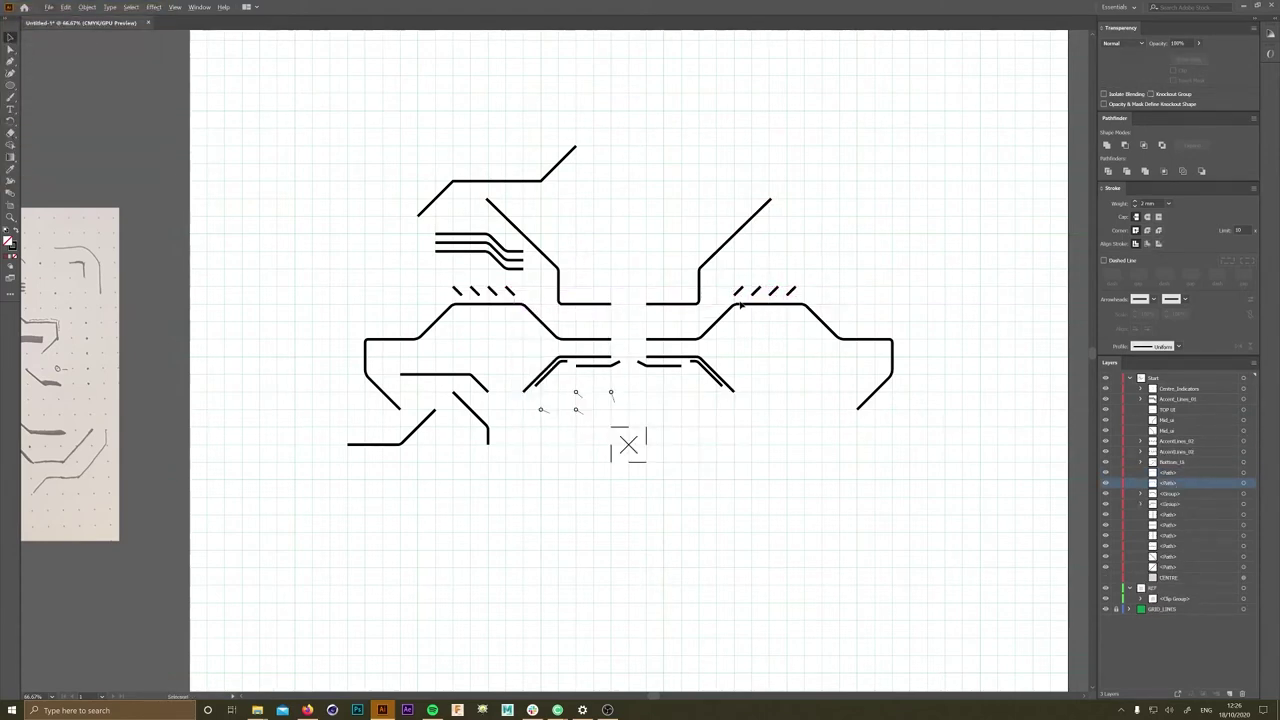
- Extend the rightmost slash of the original row with a short, rounded horizontal tail and delete the other three slashes
scroll(511, 295, up, 3)
double_click(518, 295)
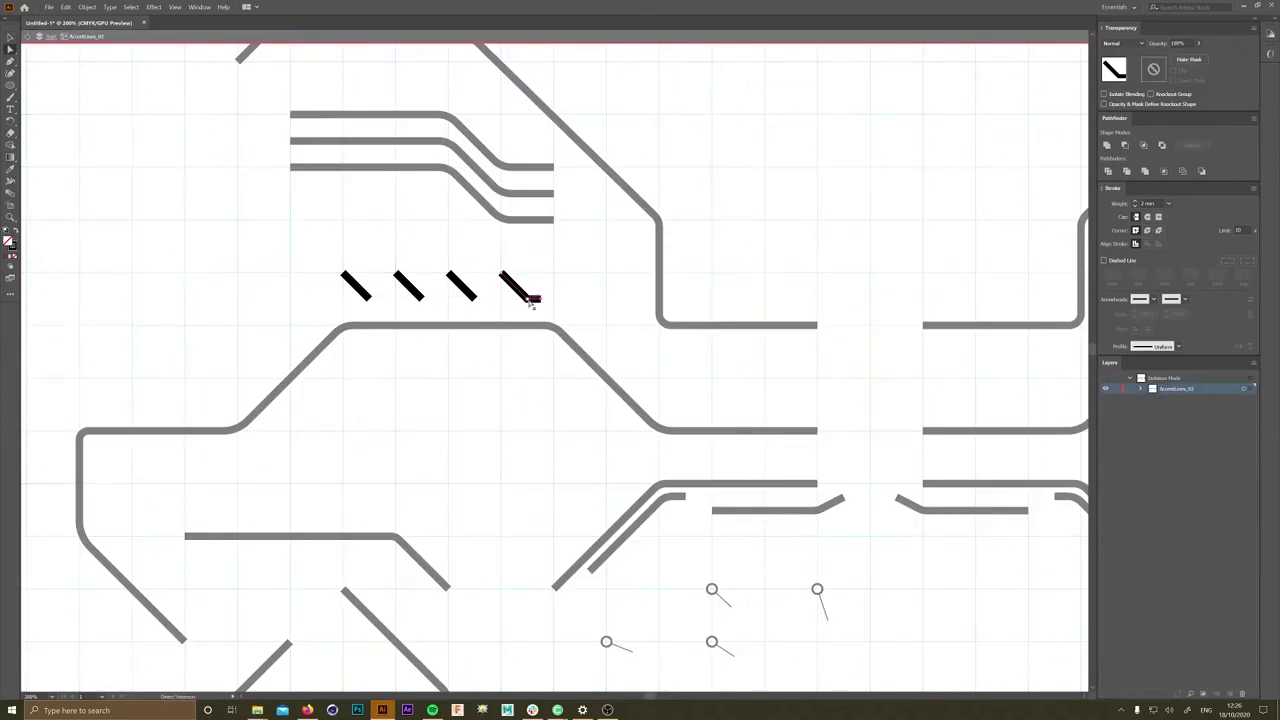
click(658, 335)
key(Delete)
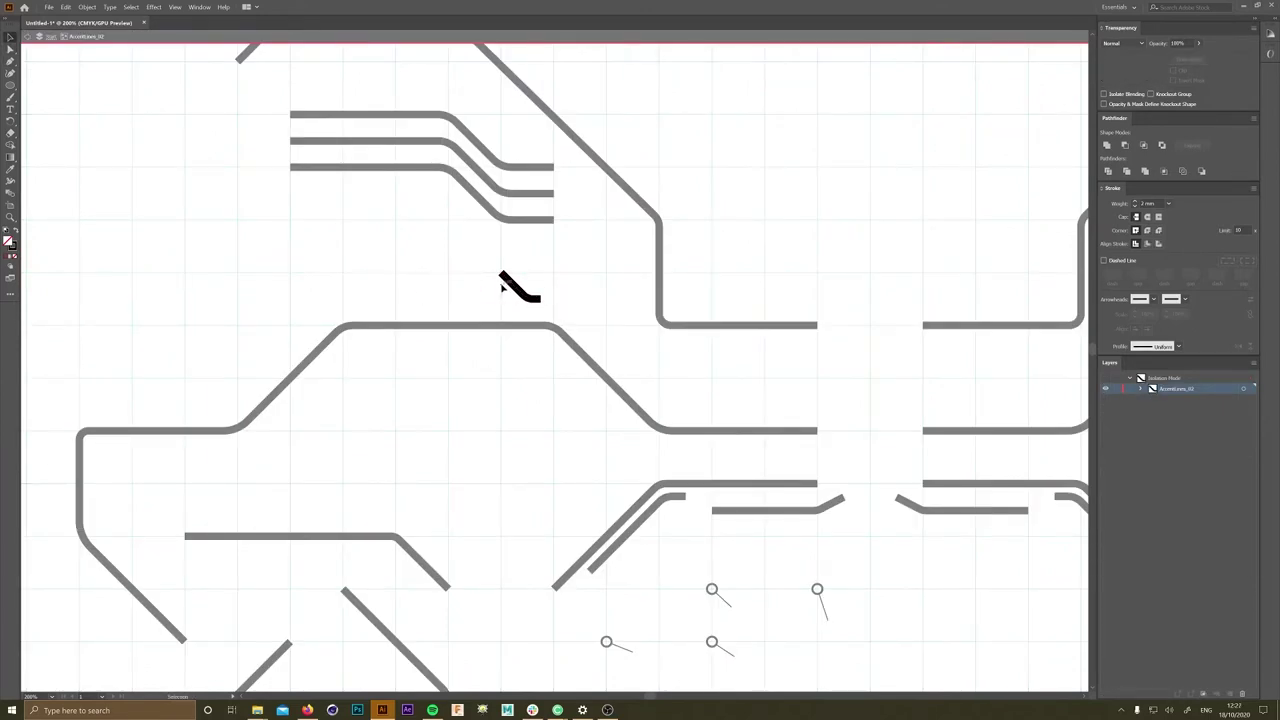
- Duplicate the bent slash three times at even spacing and group the row with a 0.5 mm stroke weight
drag(518, 285, 440, 279)
key(ctrl+d)
key(ctrl+d)
scroll(530, 281, down, 3)
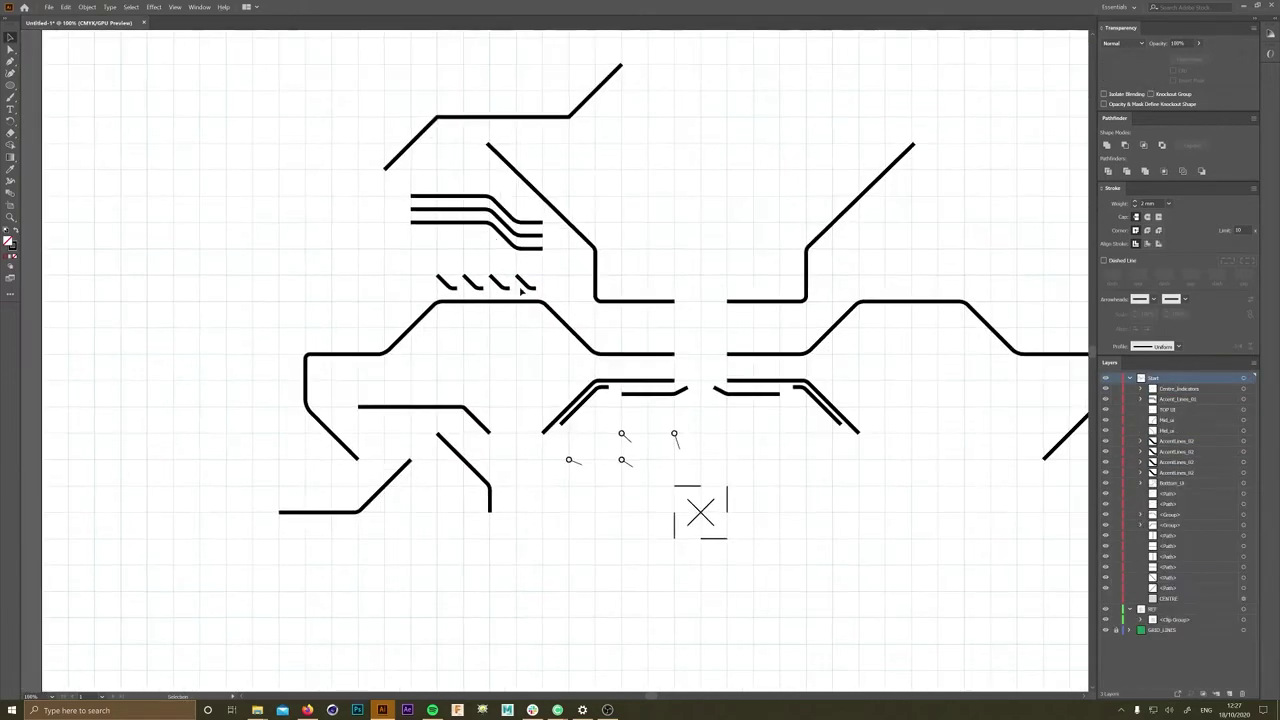
double_click(545, 273)
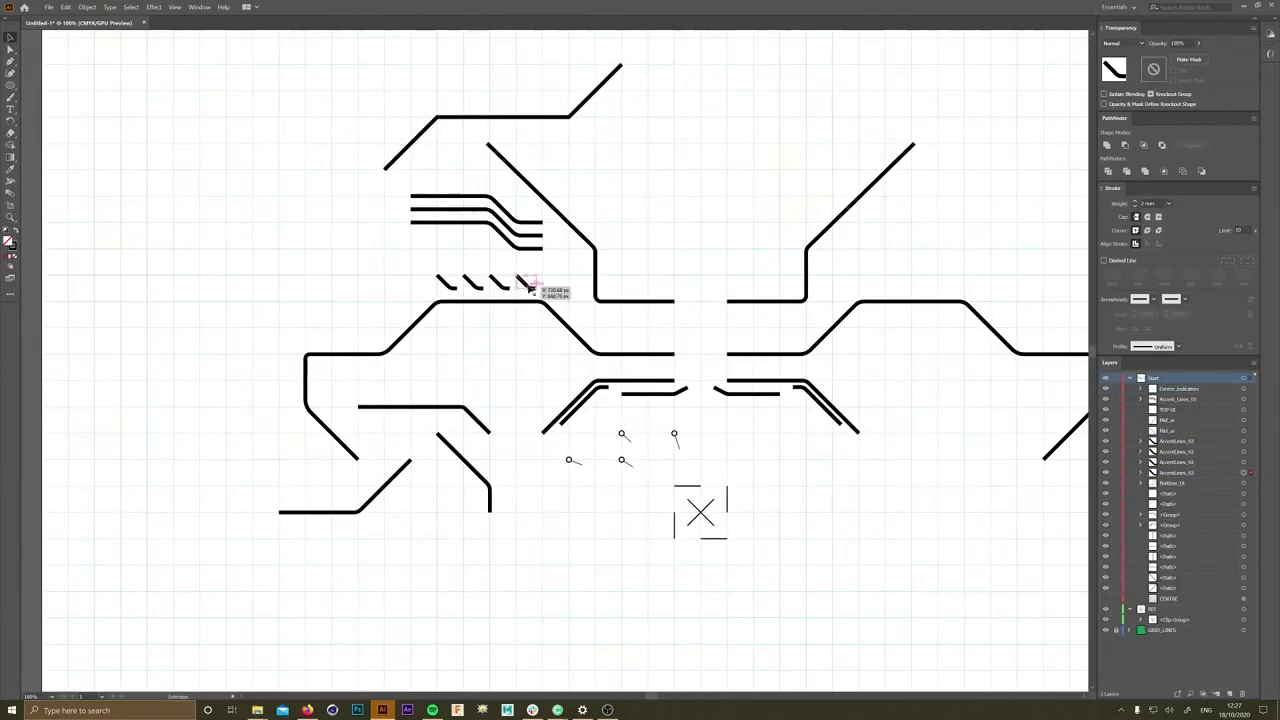
click(560, 280)
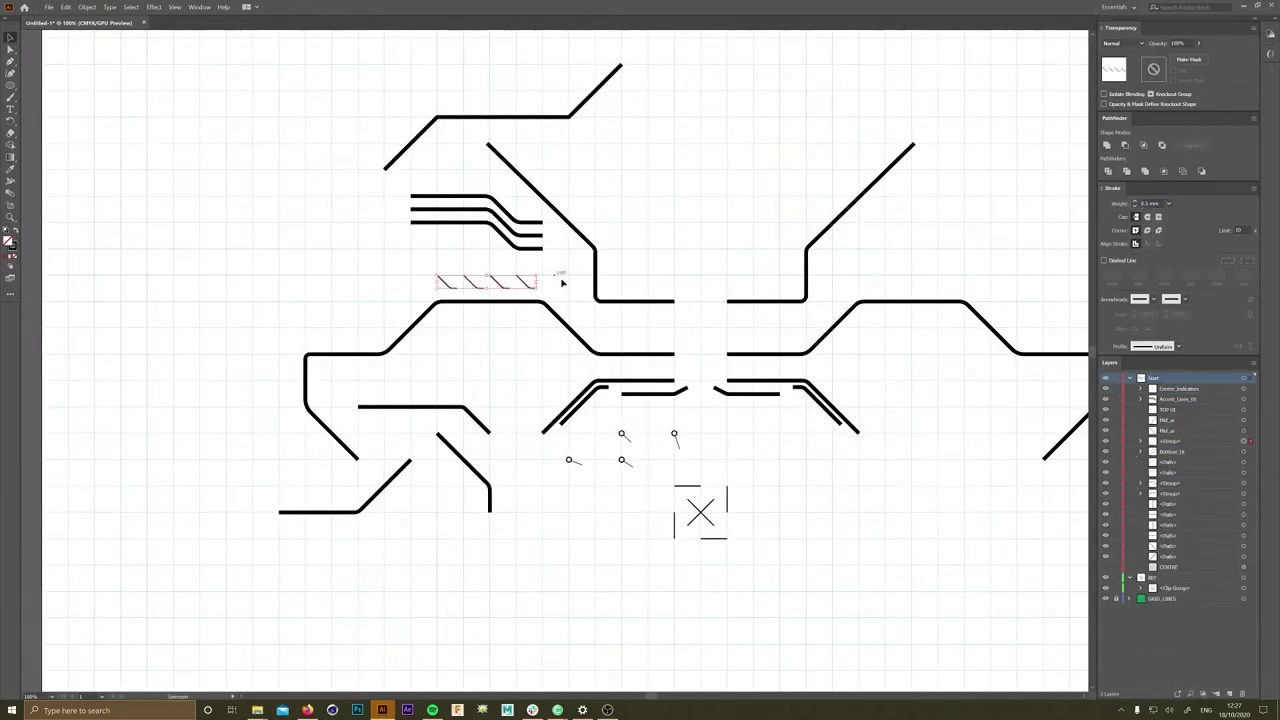
- Copy the row of bent slashes above the mirrored long bent line and reflect it vertically
drag(534, 290, 892, 272)
right_click(476, 270)
click(614, 391)
click(30, 157)
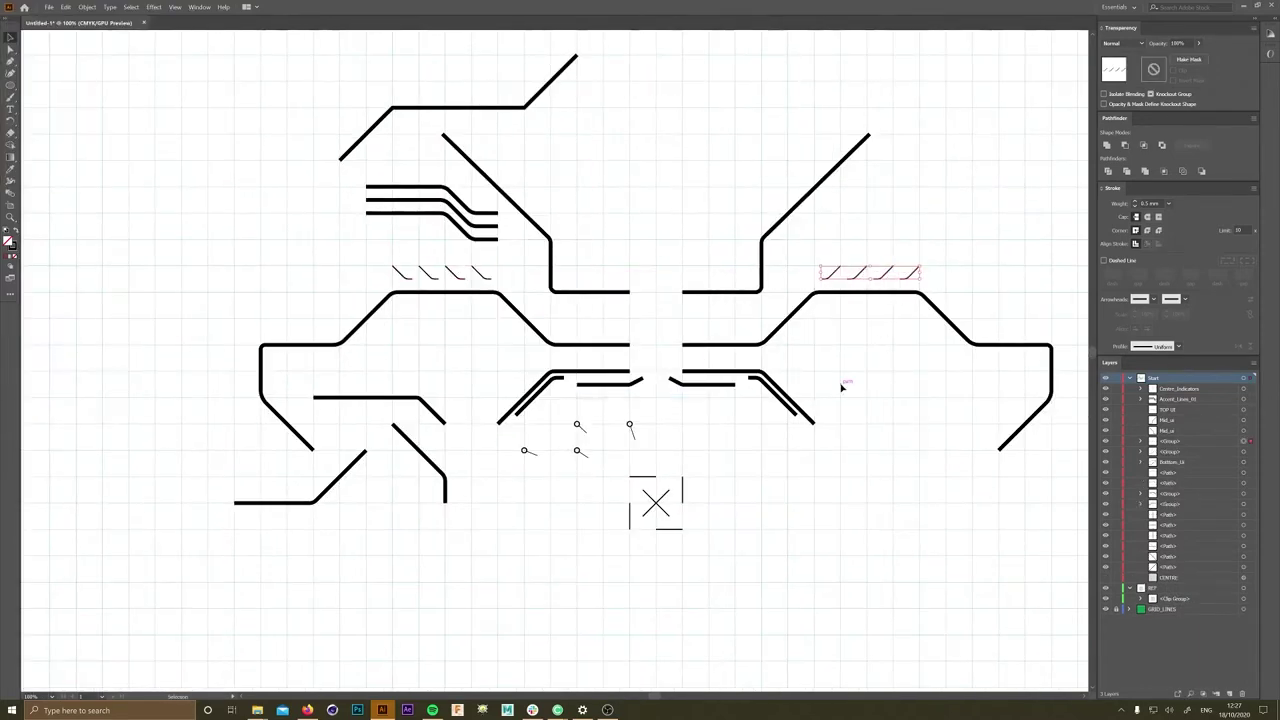
- Reflect a copy of the three stepped lines vertically and place it above the mirrored slashes
key(ctrl+minus)
click(470, 230)
key(ctrl+f)
right_click(493, 250)
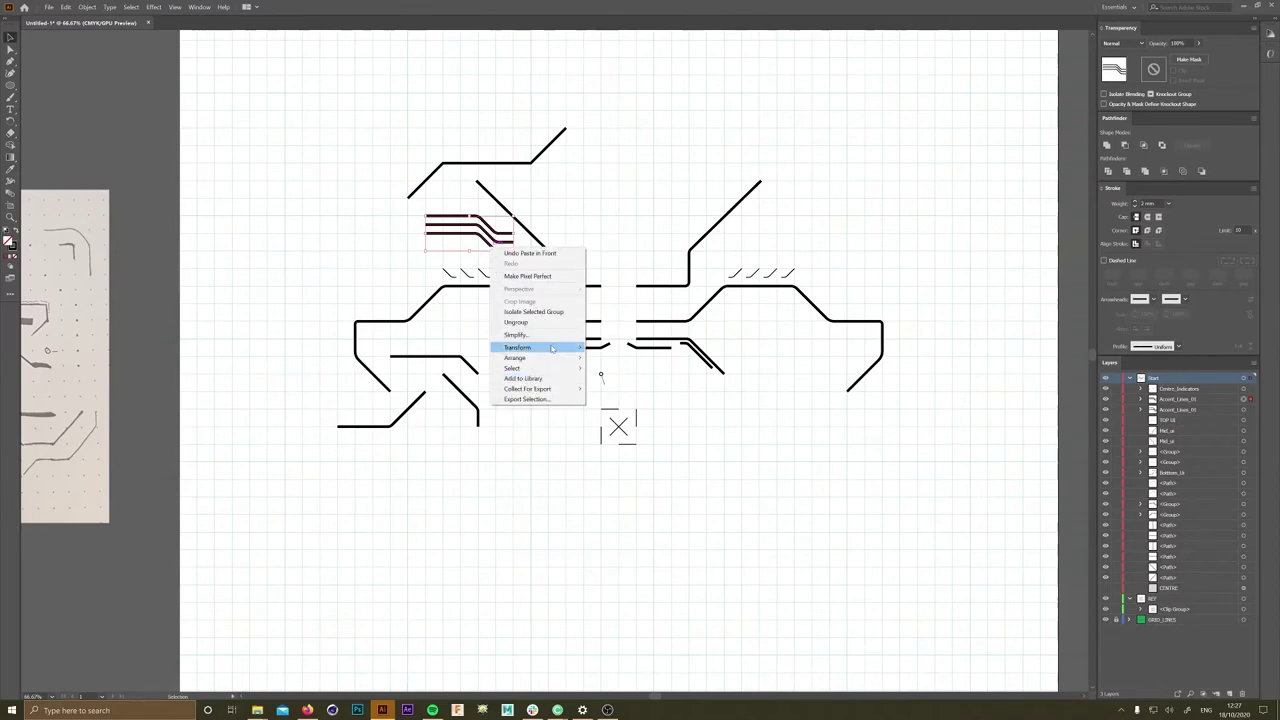
click(631, 371)
click(30, 157)
mouse_move(498, 250)
mouse_down()
mouse_move(808, 254)
mouse_move(798, 258)
mouse_up()
click(643, 293)
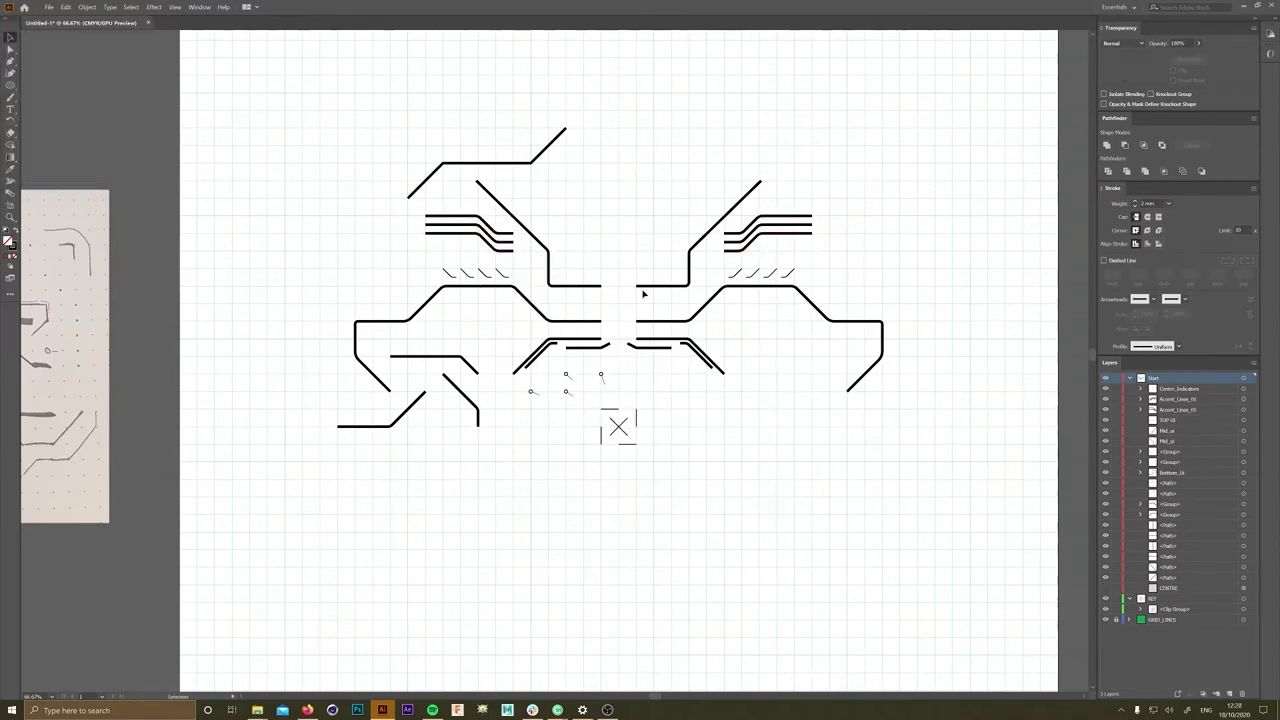
- Reduce the stroke weights of the middle and top lines in the original stepped group, making the top line thinnest
drag(620, 261, 602, 274)
scroll(602, 274, up, 1)
double_click(490, 268)
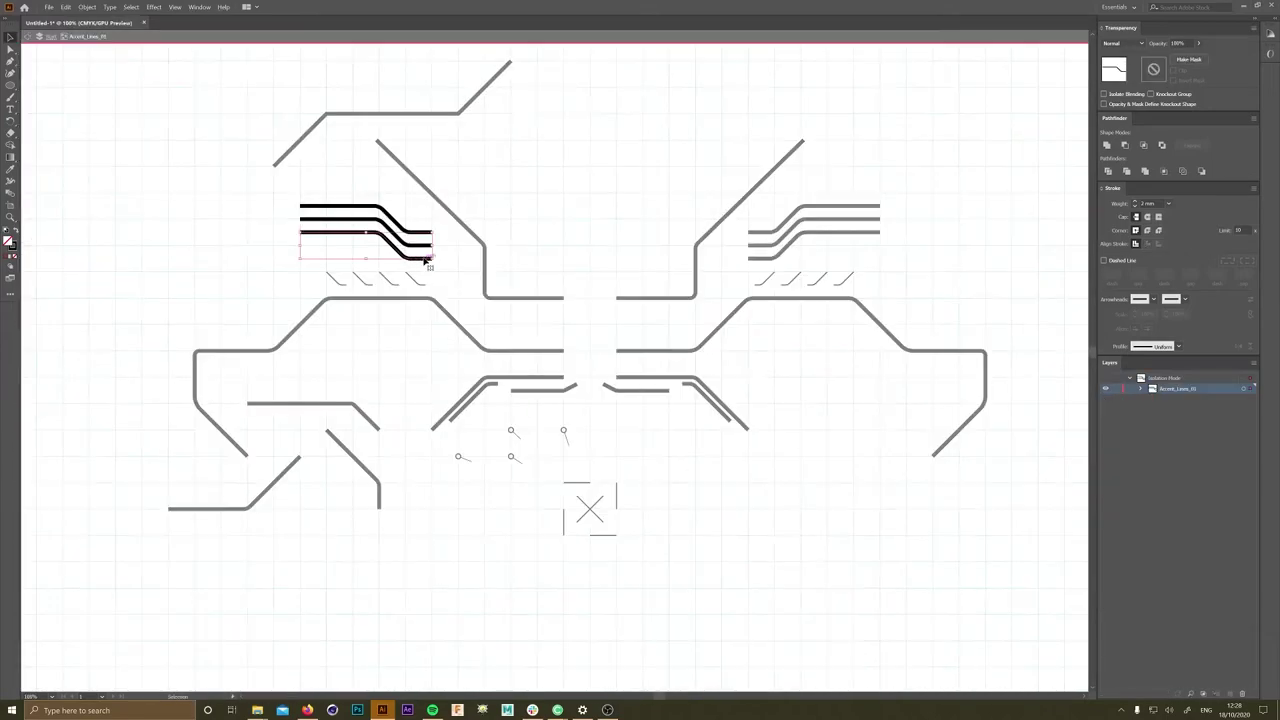
click(423, 249)
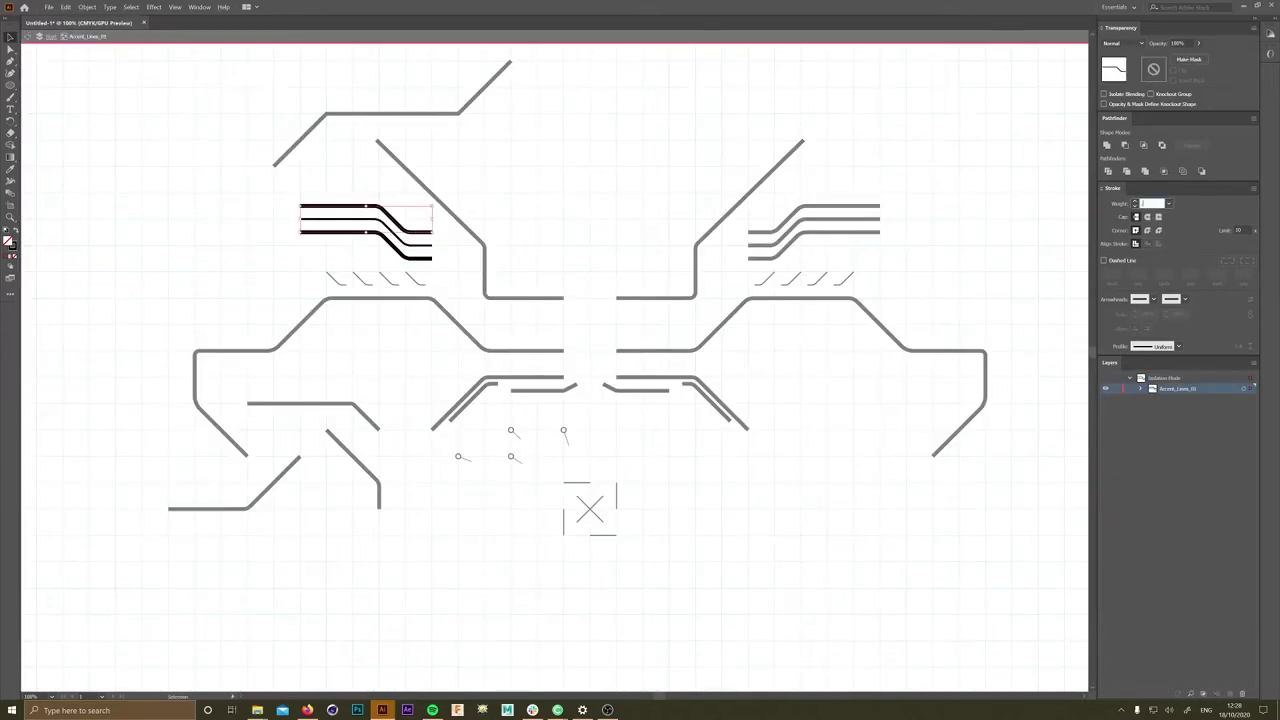
key(Escape)
- Thin the mirrored stepped group's middle line and set its top line's stroke weight to 0.5 mm
double_click(813, 220)
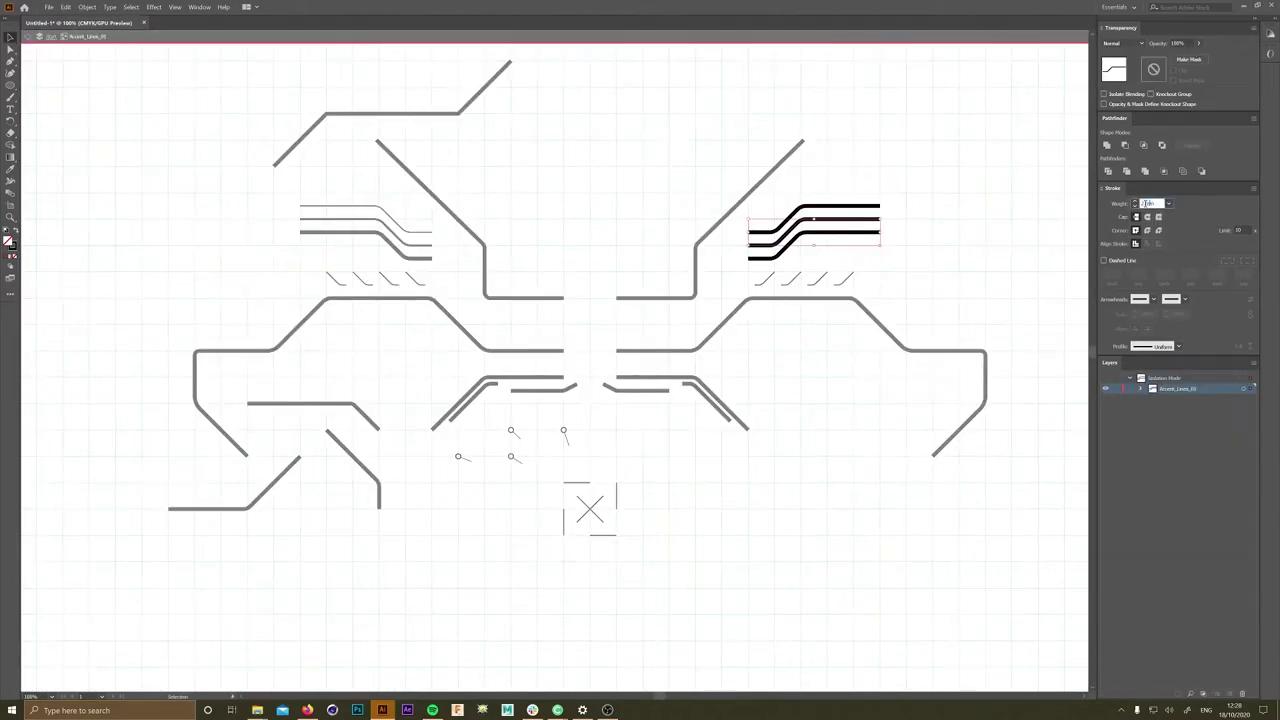
click(957, 243)
key(Escape)
- Offset the path of the topmost stepped line by 10 px with round joins
scroll(643, 320, down, 2)
scroll(643, 320, up, 1)
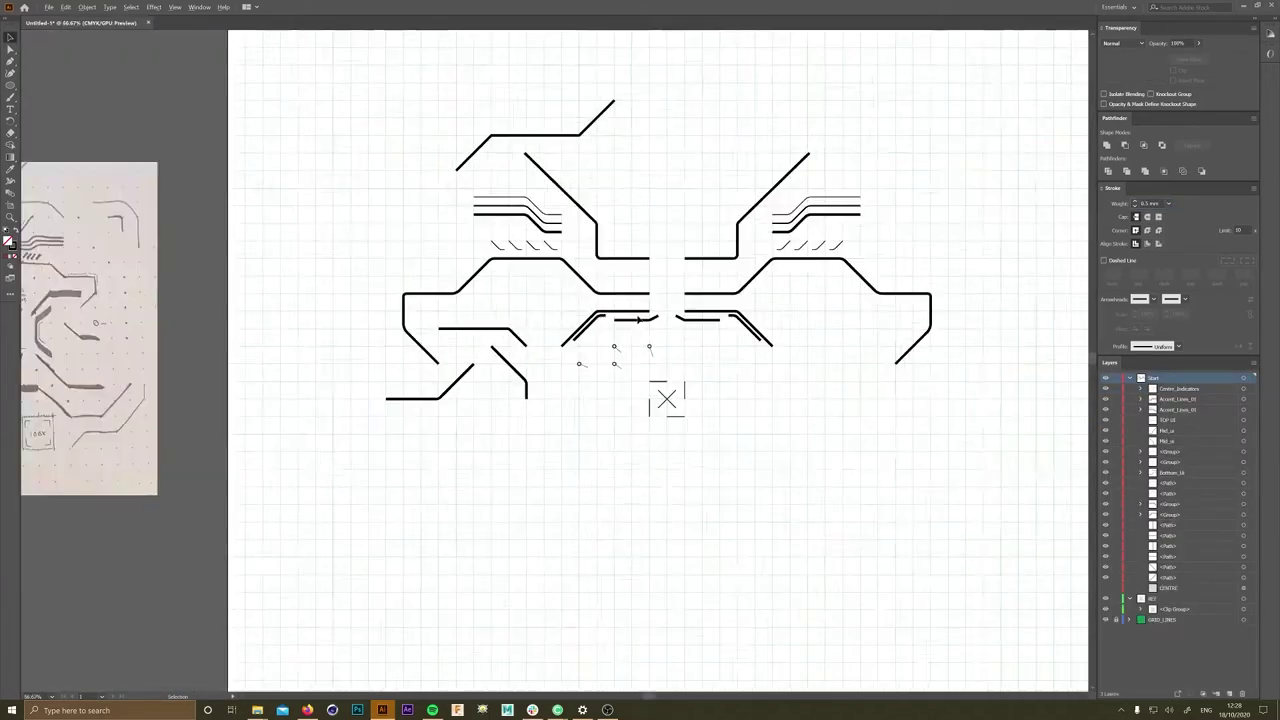
scroll(643, 320, down, 1)
scroll(628, 323, up, 3)
scroll(640, 323, down, 3)
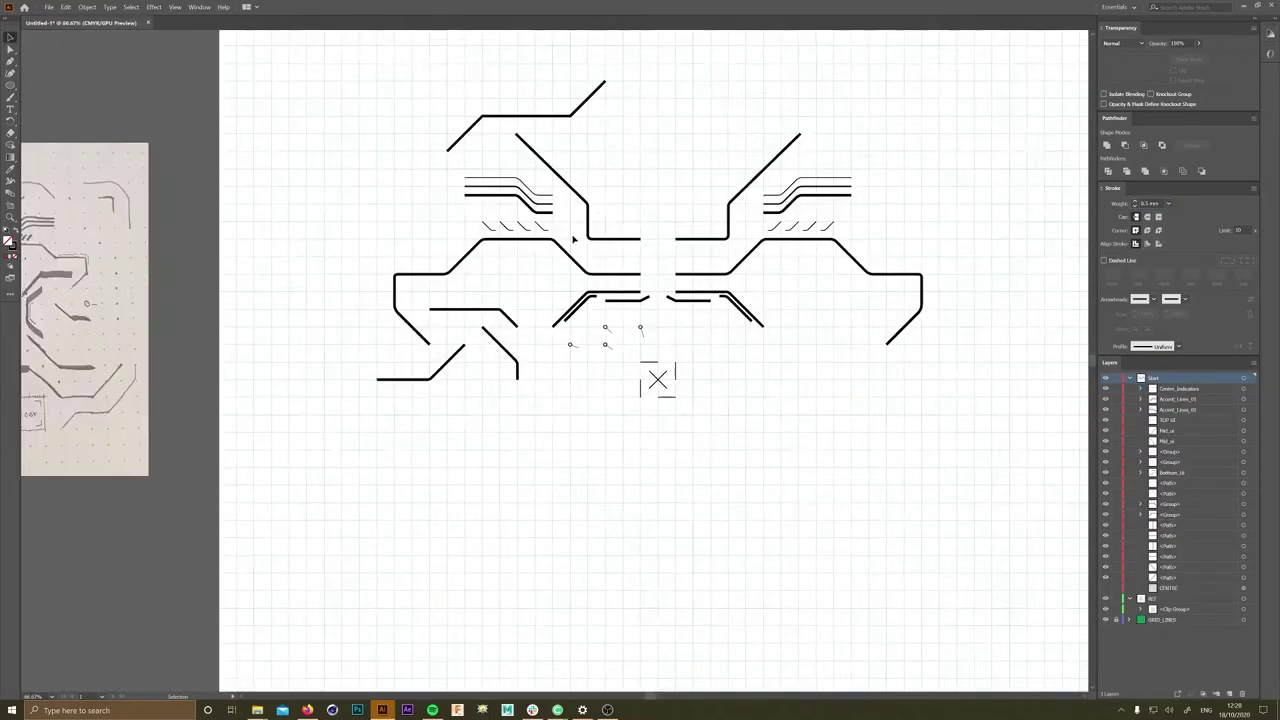
scroll(640, 323, up, 1)
drag(805, 259, 757, 244)
click(690, 142)
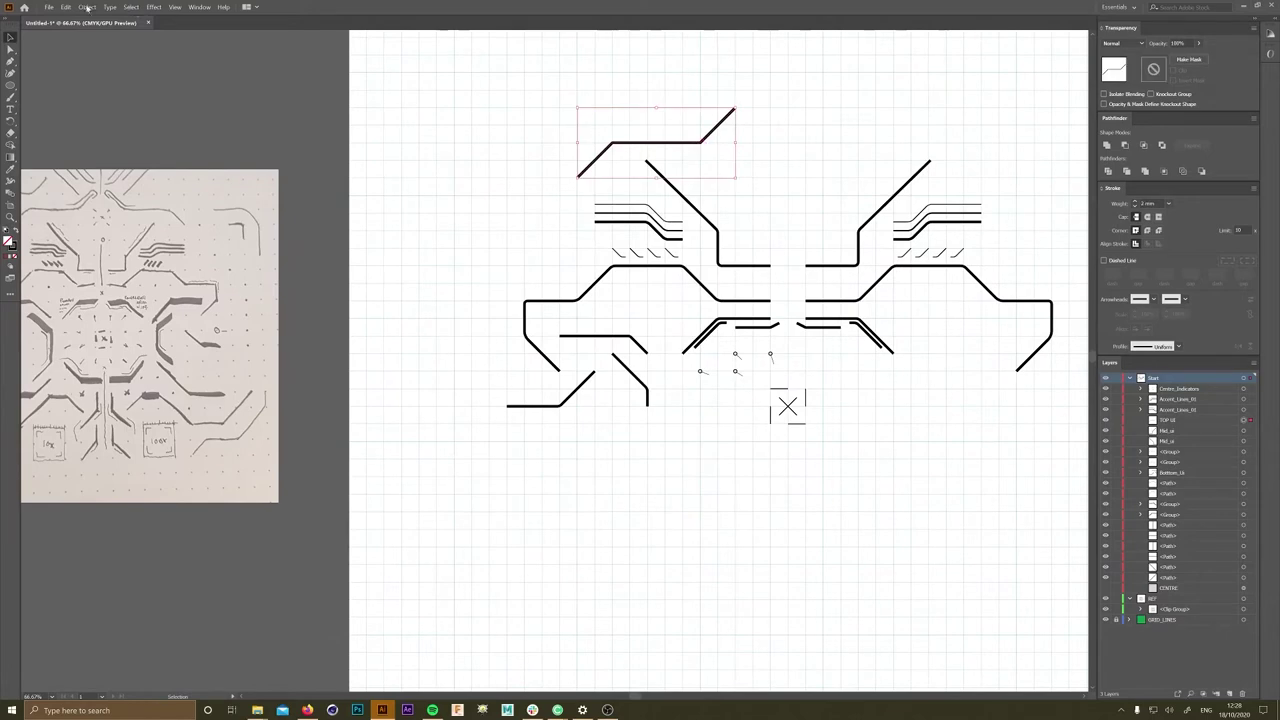
click(87, 7)
mouse_move(95, 226)
click(235, 259)
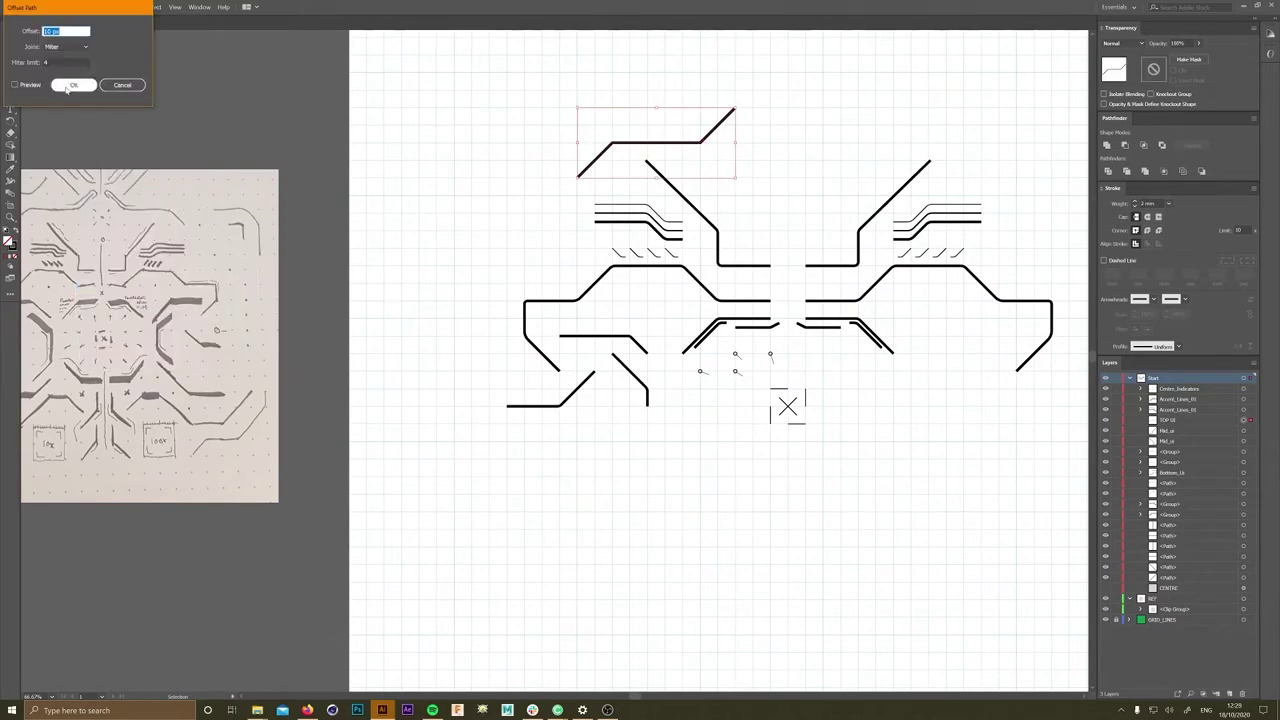
key(Return)
scroll(690, 132, up, 2)
- Add an anchor point on the offset outline's upper edge and delete the outline's left portion around the line's lower end
key(p)
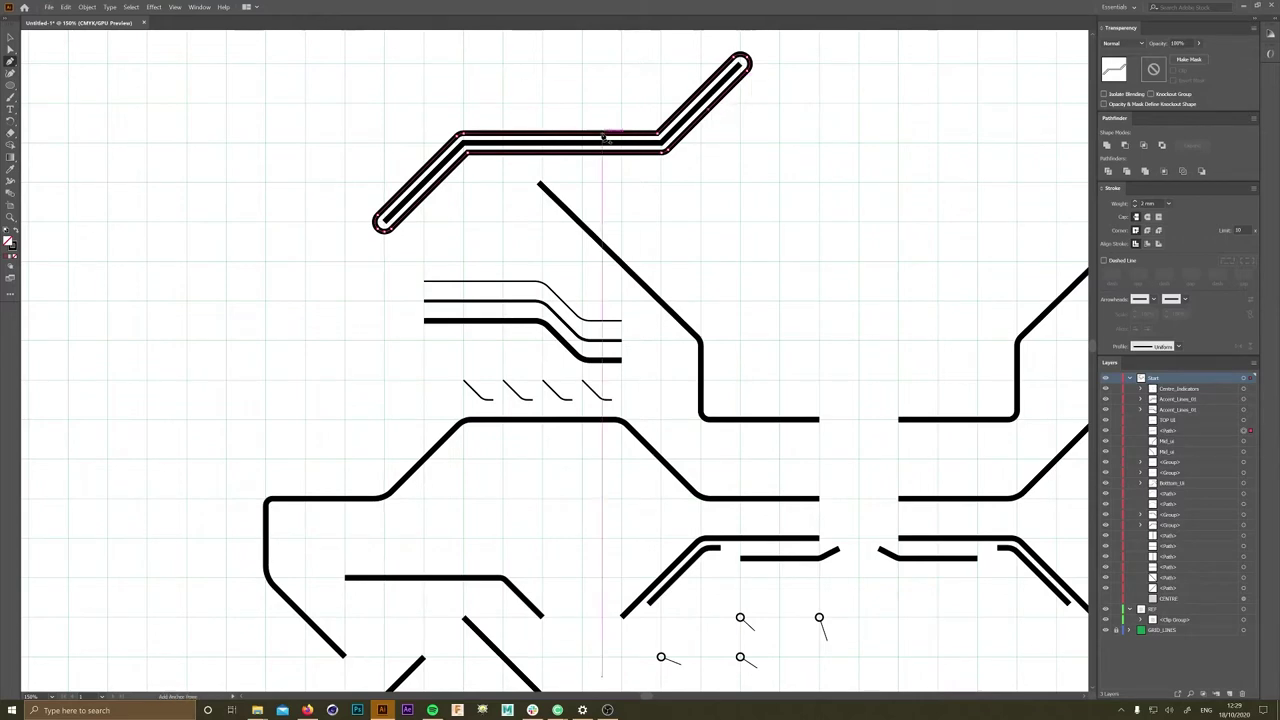
key(a)
click(465, 130)
key(Delete)
click(465, 150)
key(Delete)
click(383, 229)
key(Delete)
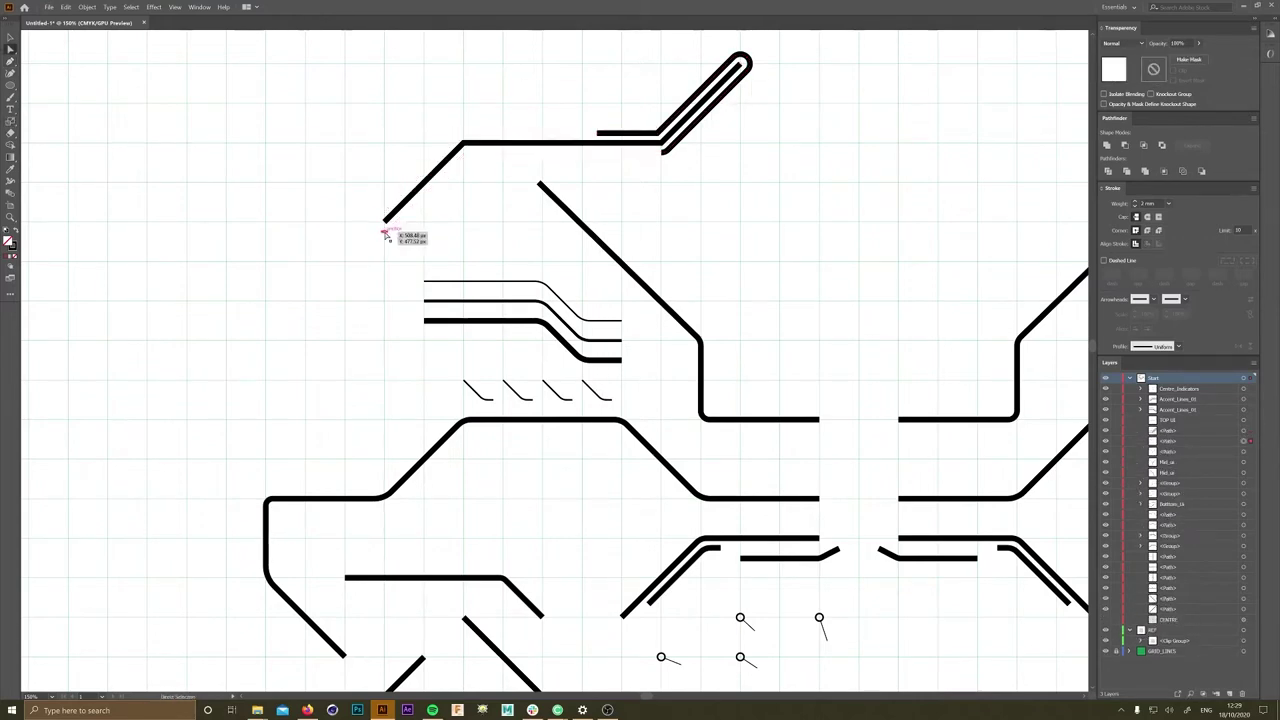
- Trim the outline's lower arm to a short hook around the line's upper end and set its stroke weight to 0.5 mm
click(667, 150)
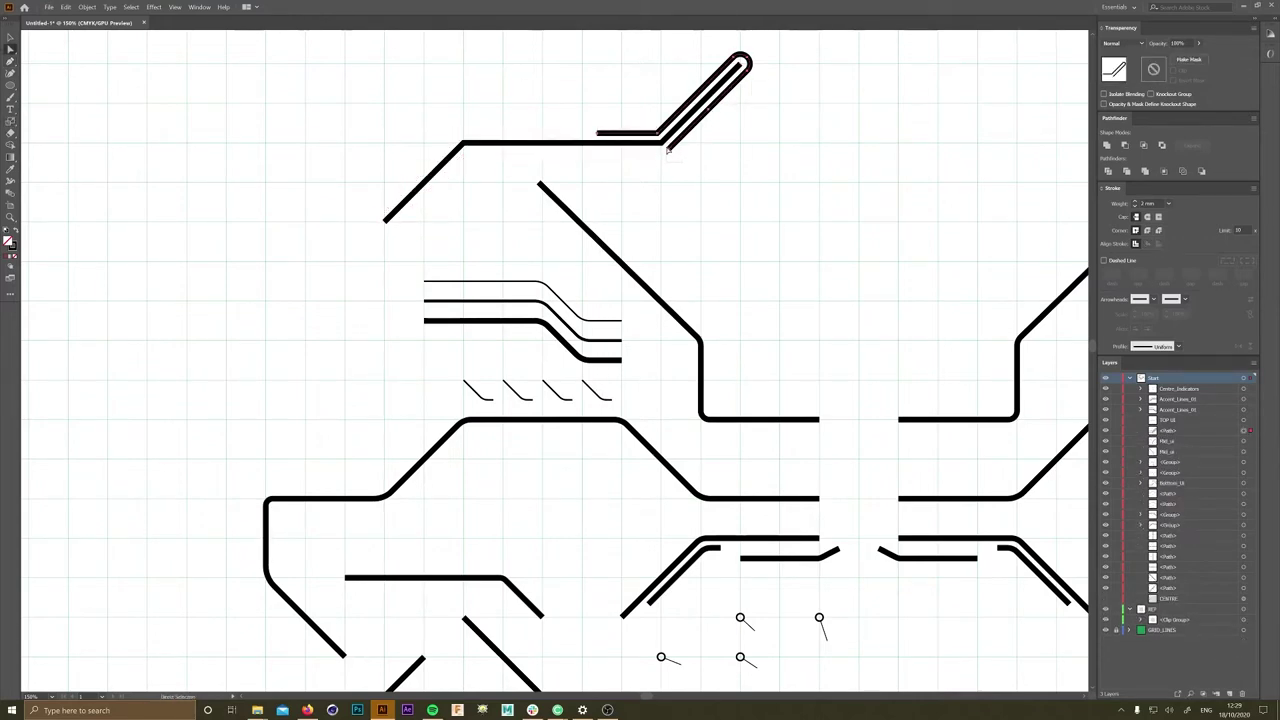
text(0.5)
key(Return)
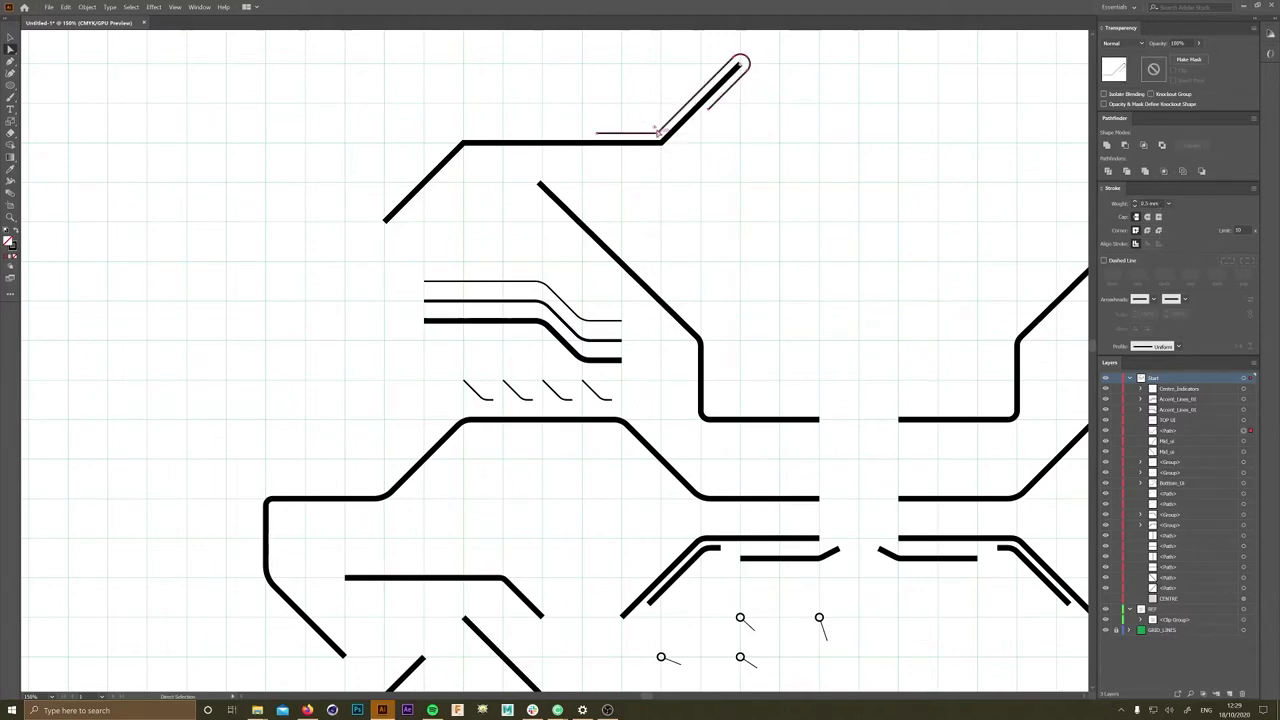
- Delete all the mirrored lines on the right half of the artwork
scroll(648, 114, down, 3)
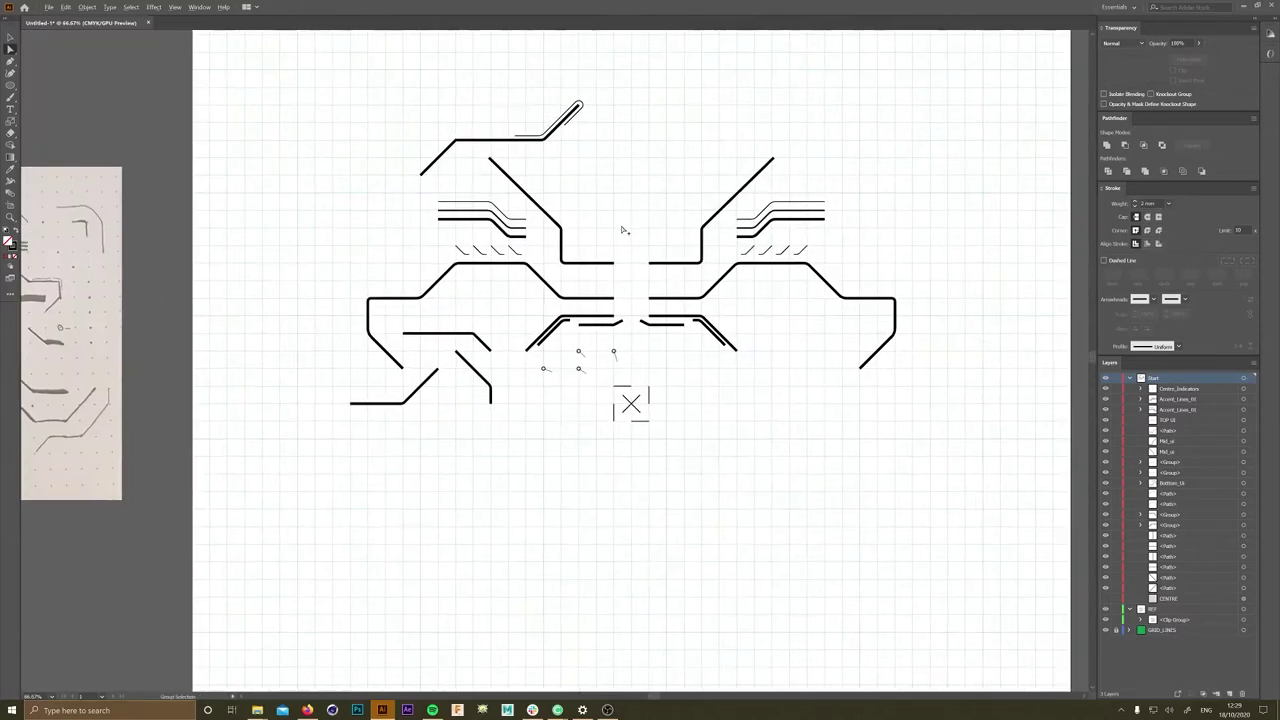
key(v)
key(Delete)
scroll(789, 186, left, 2)
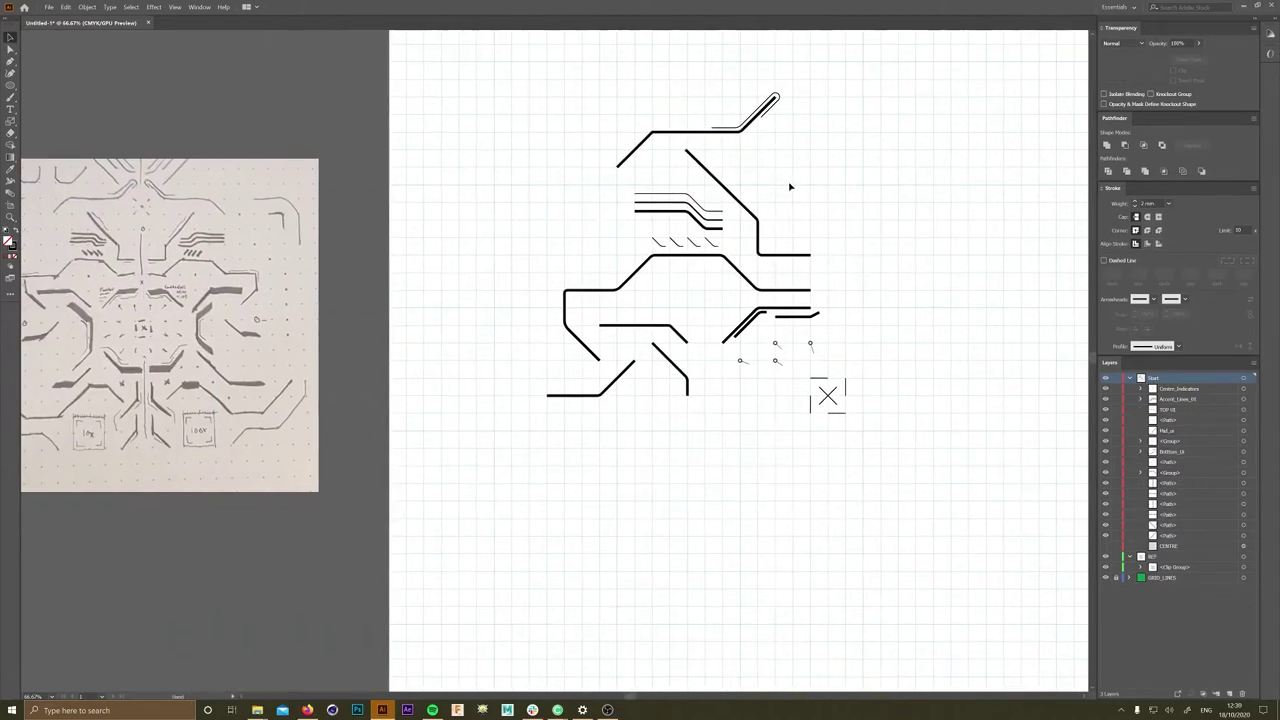
- Extend the upper line of the inner bent group up and back from its right end, closing it into a narrow box
scroll(789, 186, up, 2)
double_click(760, 295)
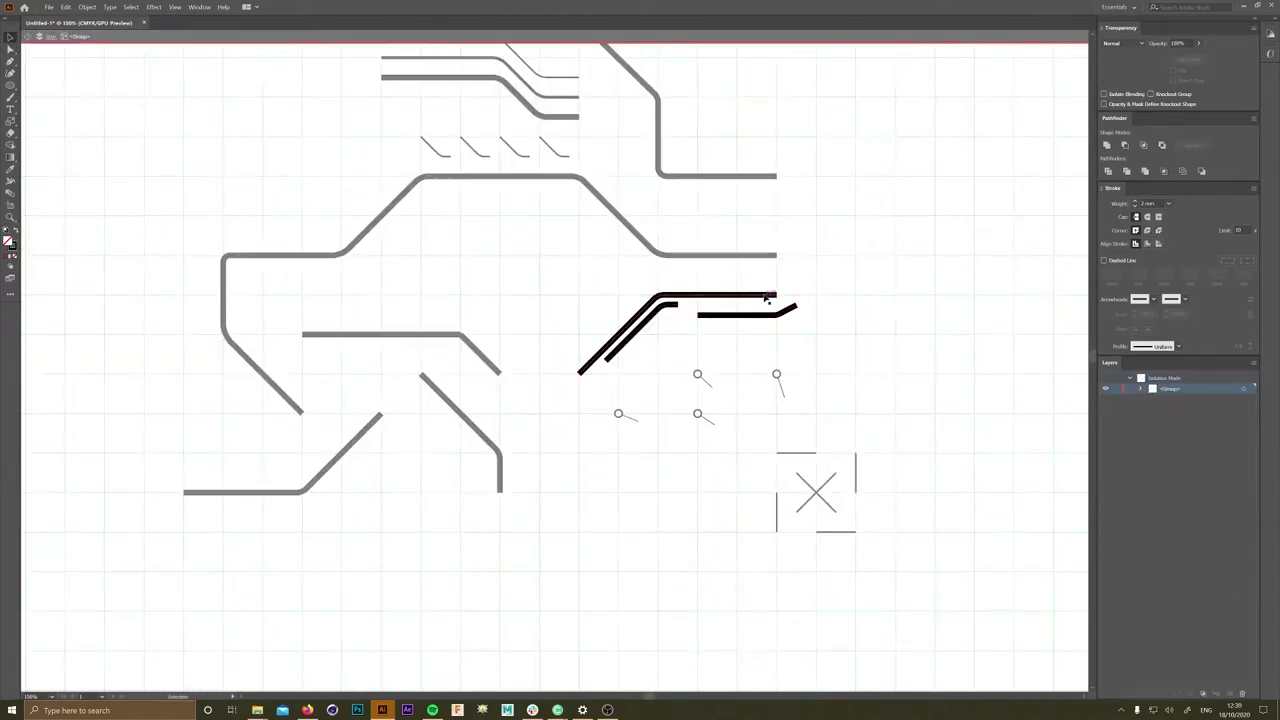
click(776, 294)
click(736, 275)
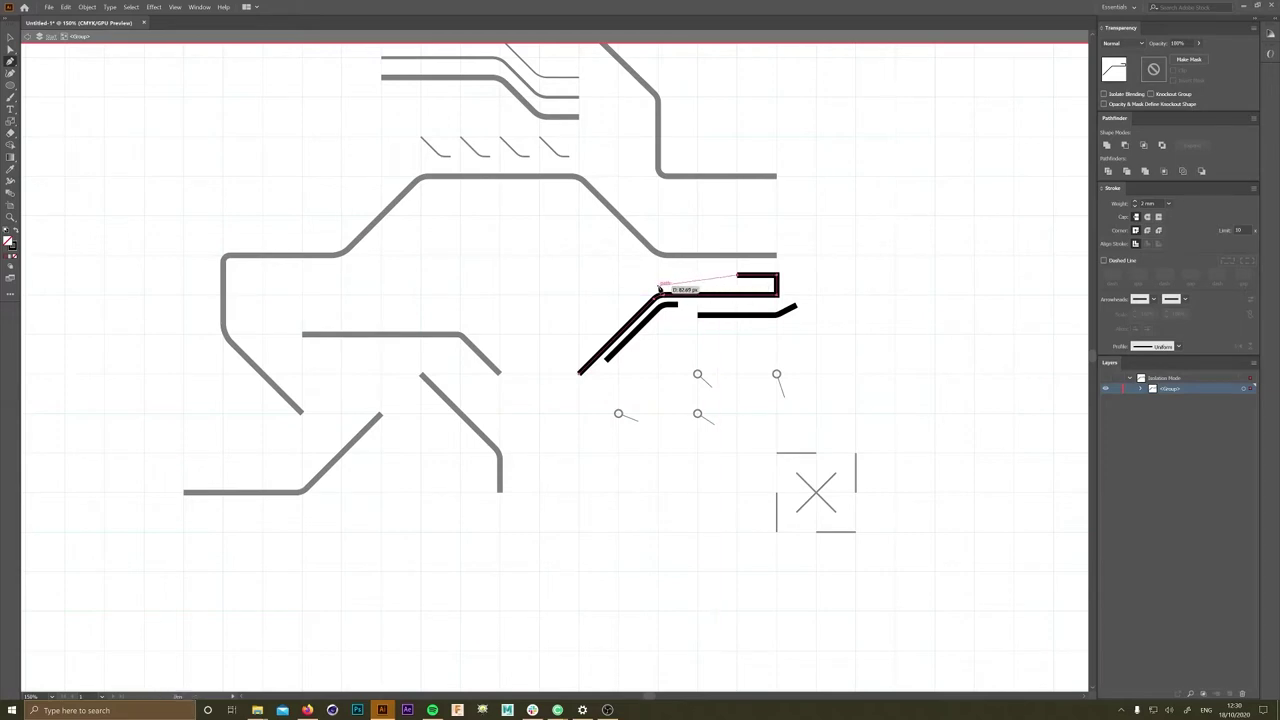
scroll(660, 290, down, 5)
scroll(660, 290, up, 8)
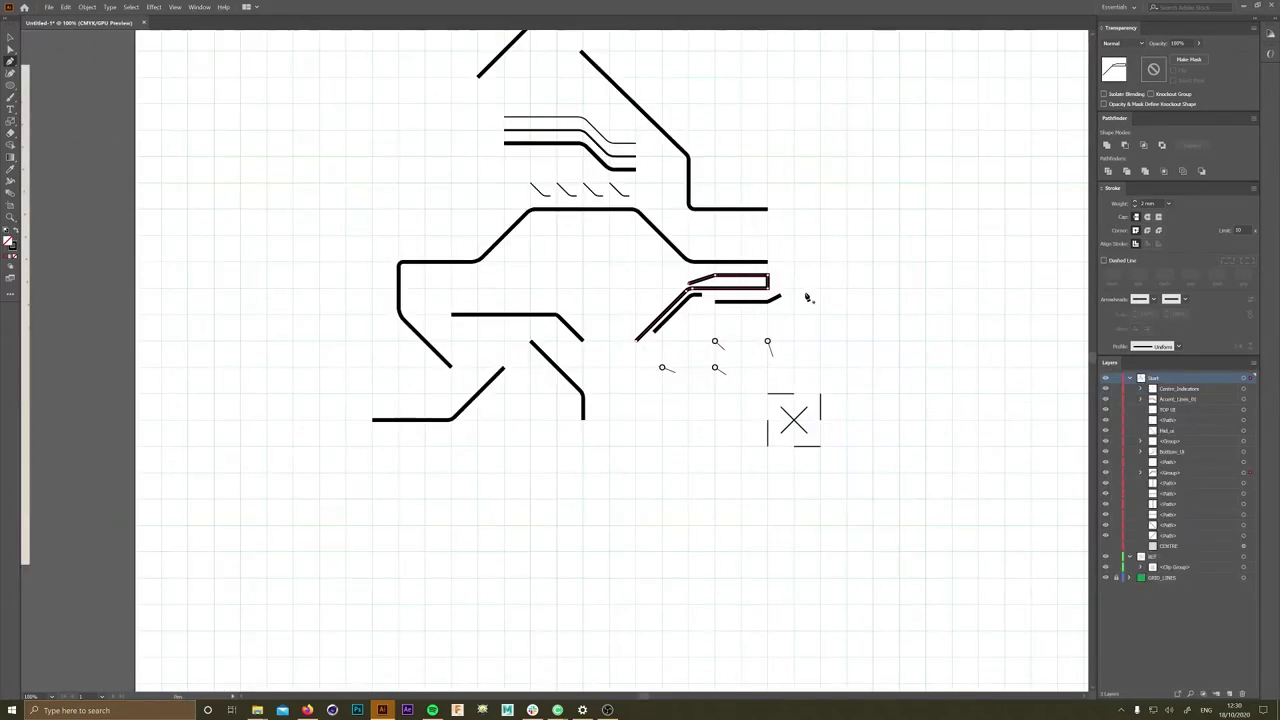
- Remove the box's shallow slanted end and redraw it with a shorter top edge and a 45-degree slope
click(648, 306)
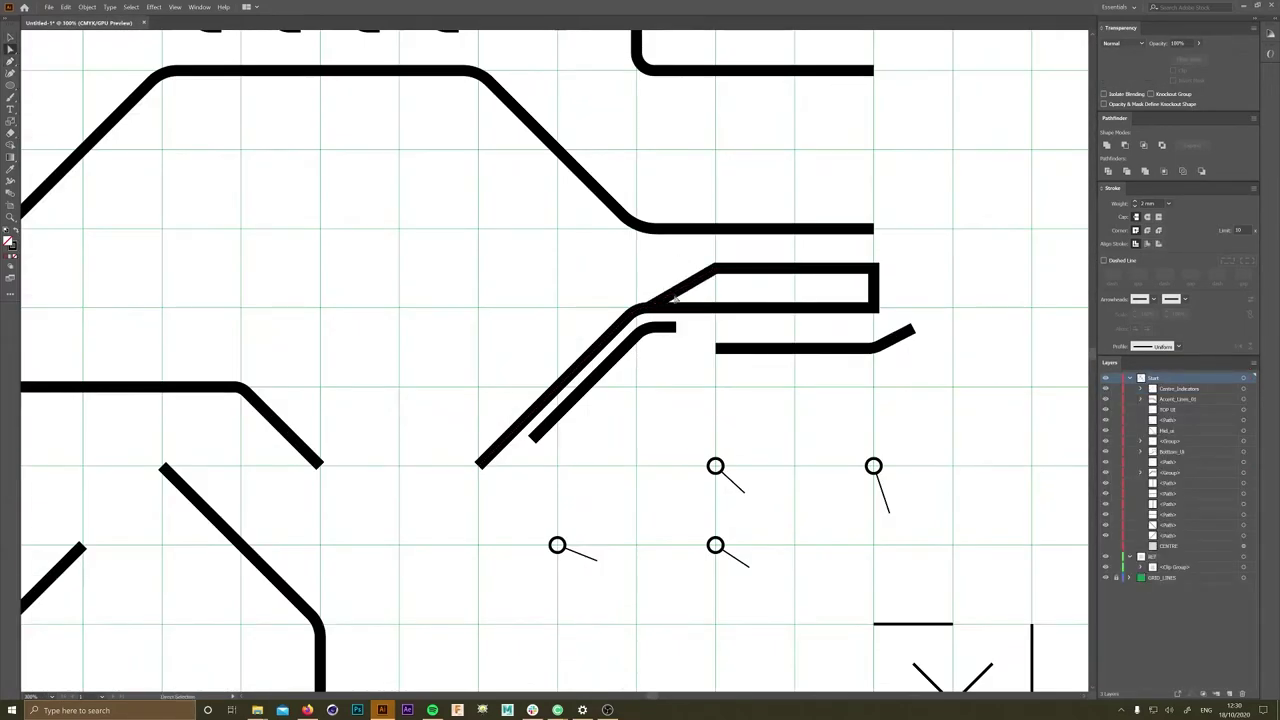
click(675, 298)
double_click(650, 312)
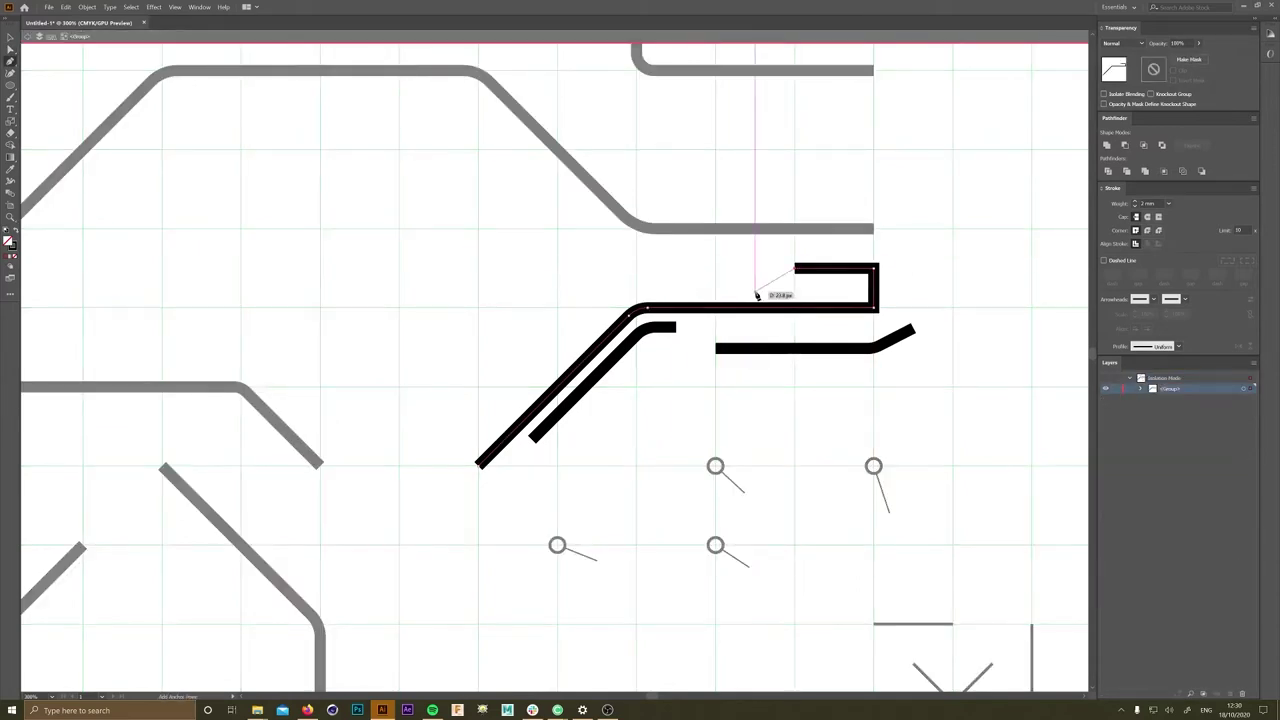
key(Escape)
key(ctrl+0)
scroll(763, 258, up, 5)
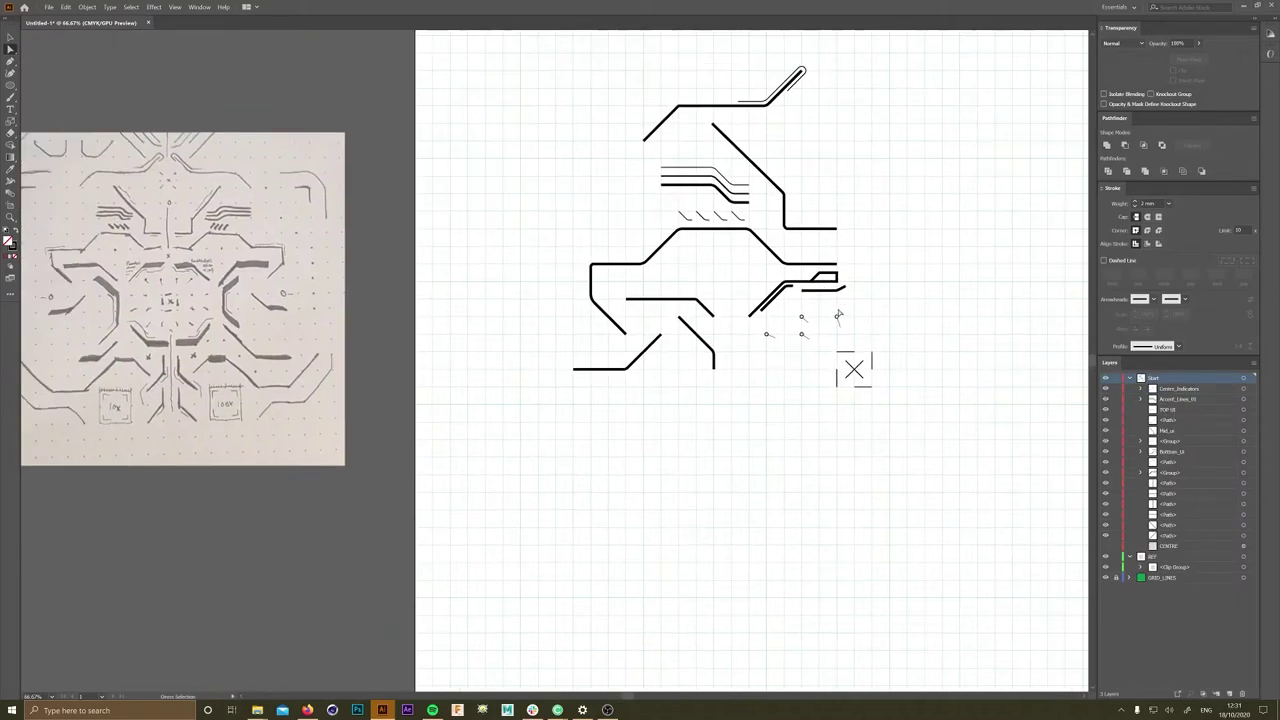
- Stretch the box's sloped end back to the bend of the line so it continues the line's diagonal
click(860, 230)
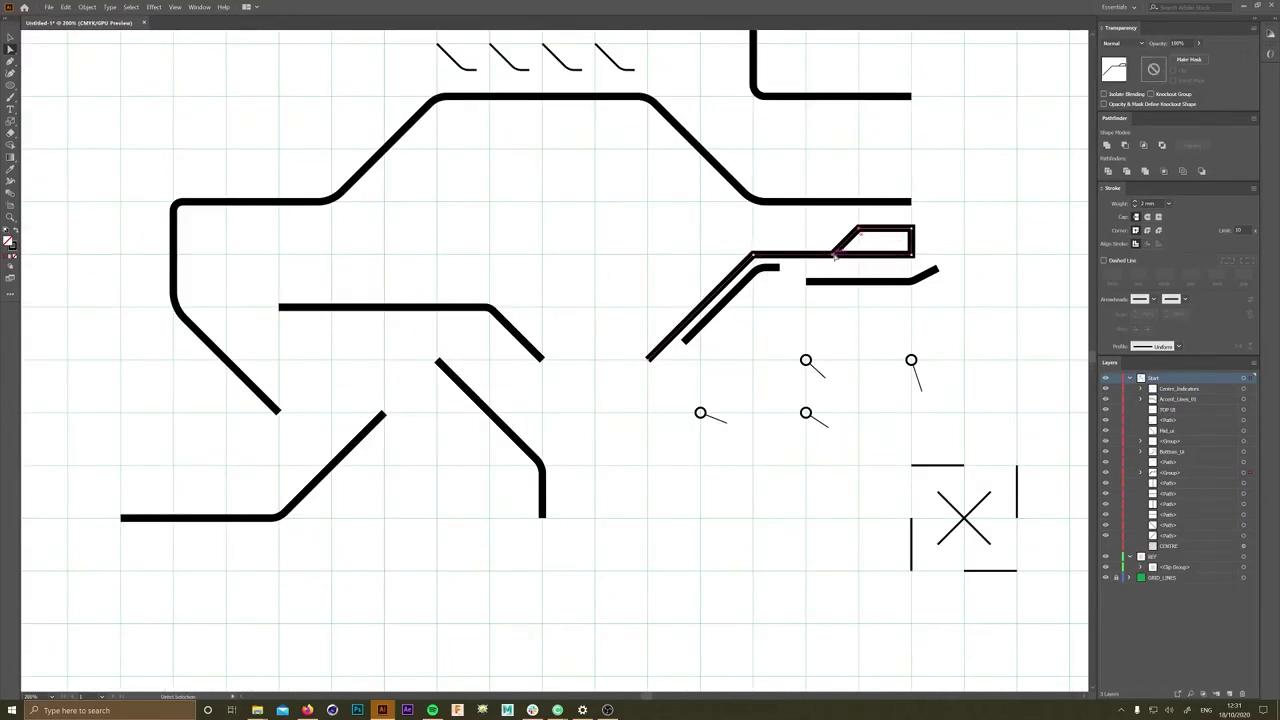
drag(835, 257, 757, 255)
key(ctrl+0)
scroll(765, 260, up, 5)
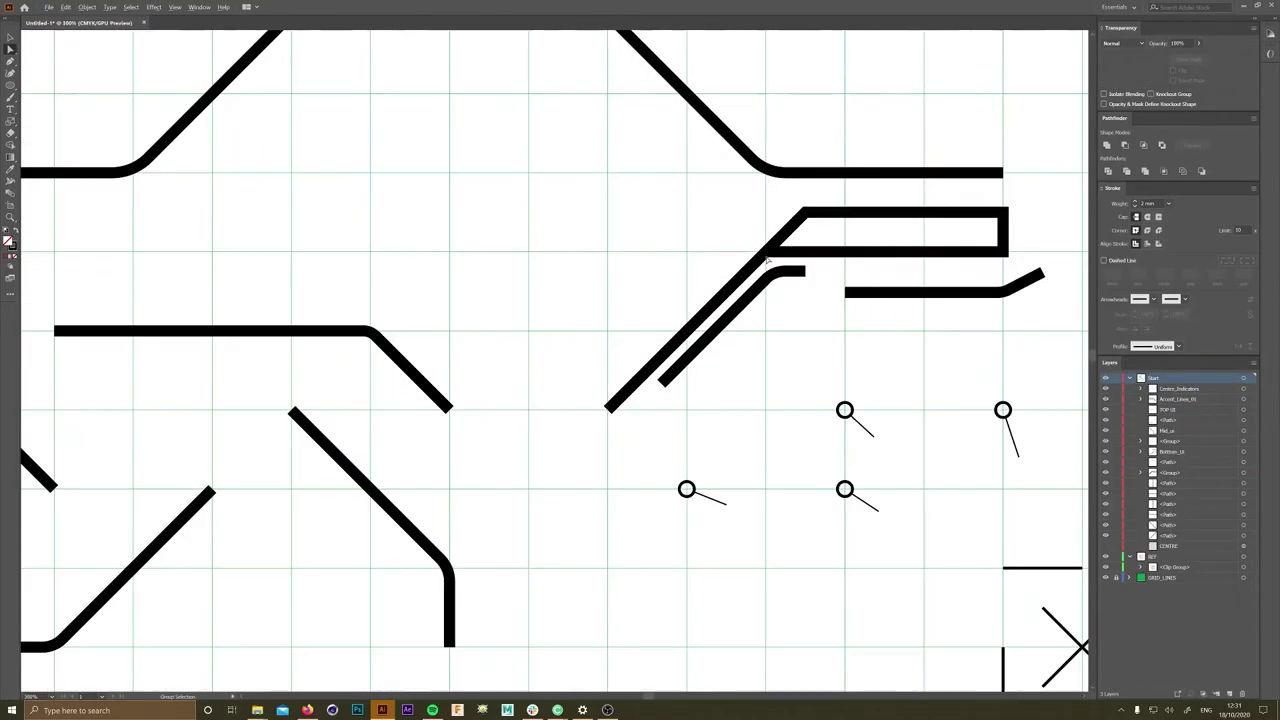
click(767, 259)
scroll(767, 257, up, 3)
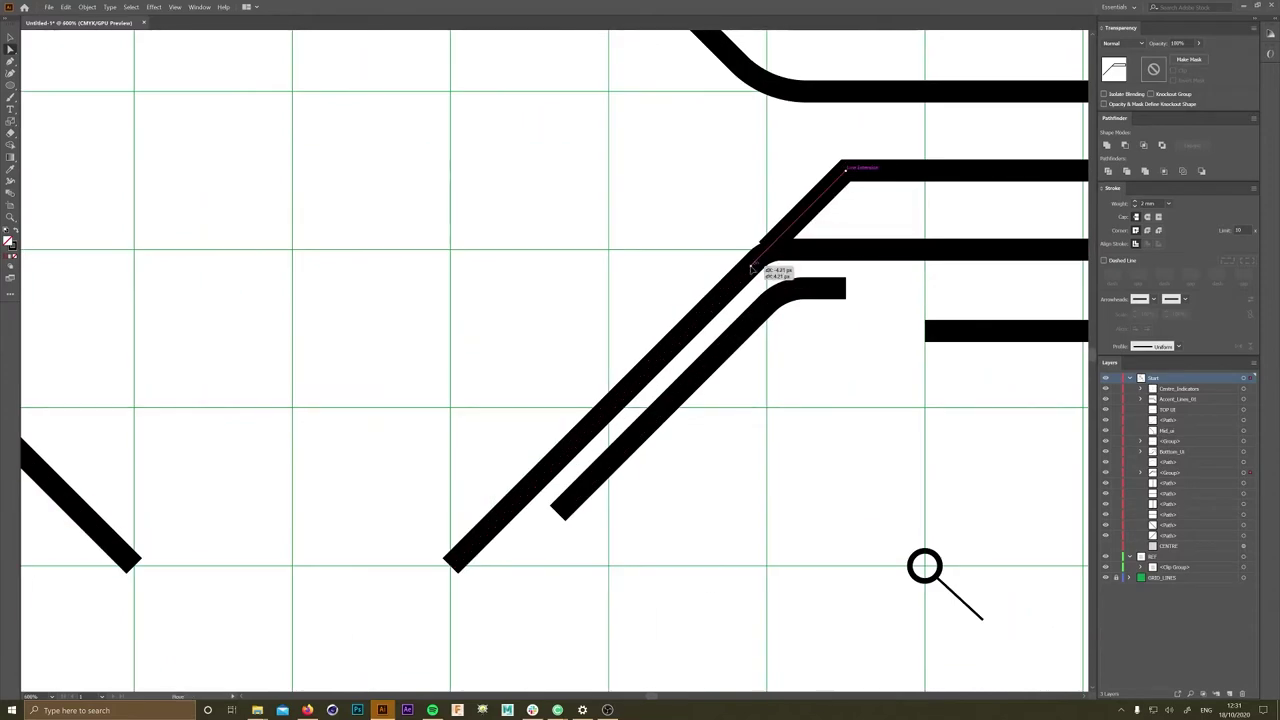
key(ctrl+0)
drag(901, 308, 865, 308)
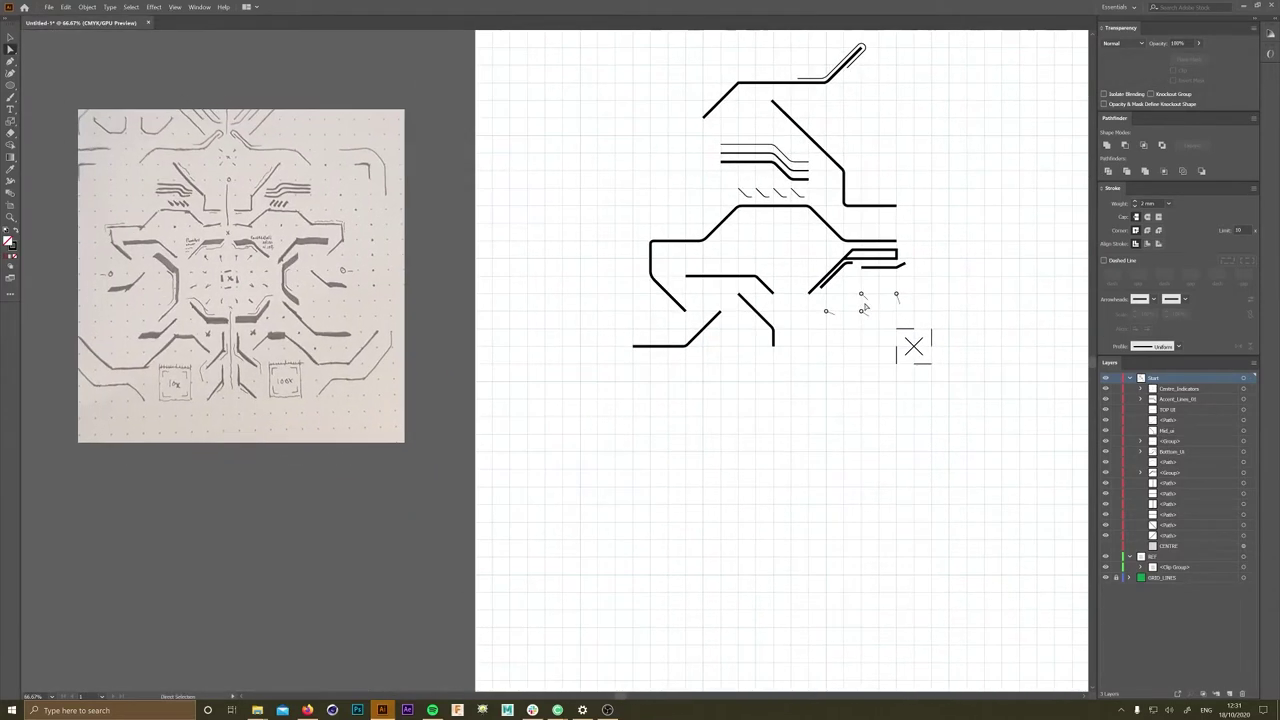
- Draw a short horizontal line below the right end of the long bent line's lower segment
key(ctrl+1)
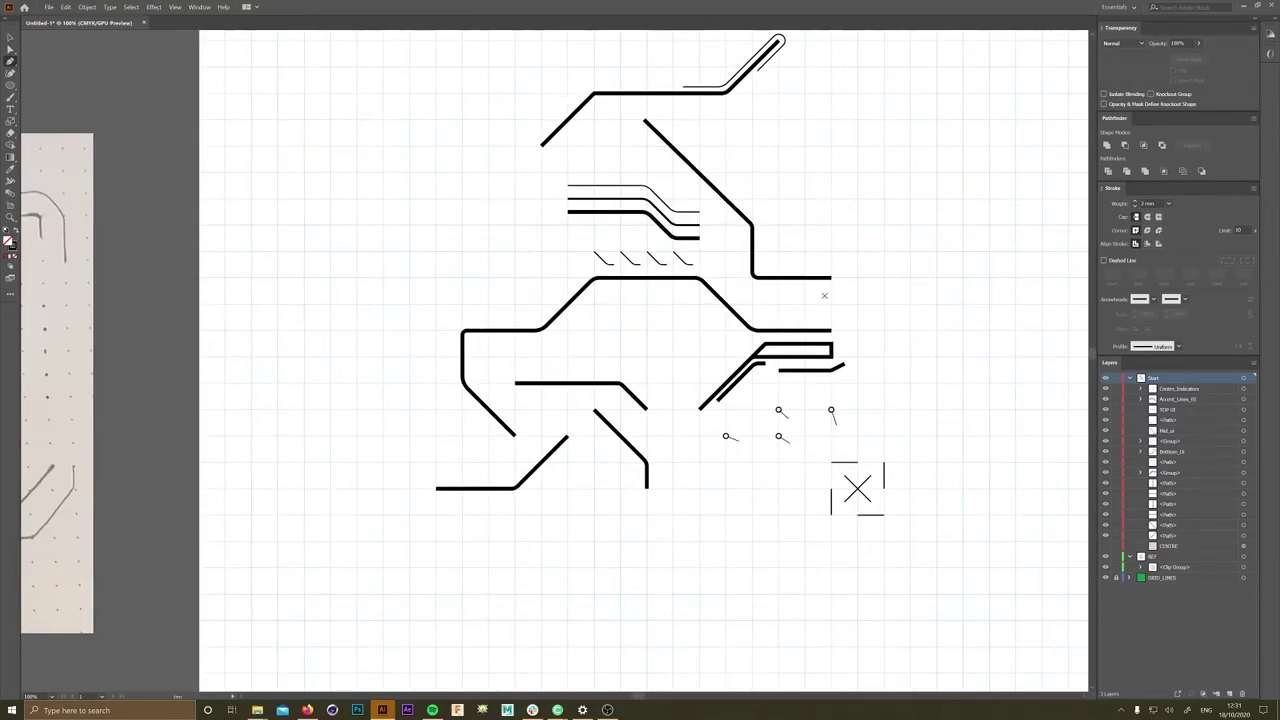
click(794, 290)
drag(812, 283, 882, 302)
- Draw a short bent line parallel to the long bent line's diagonal on its inner side and round its corner
click(775, 167)
click(840, 231)
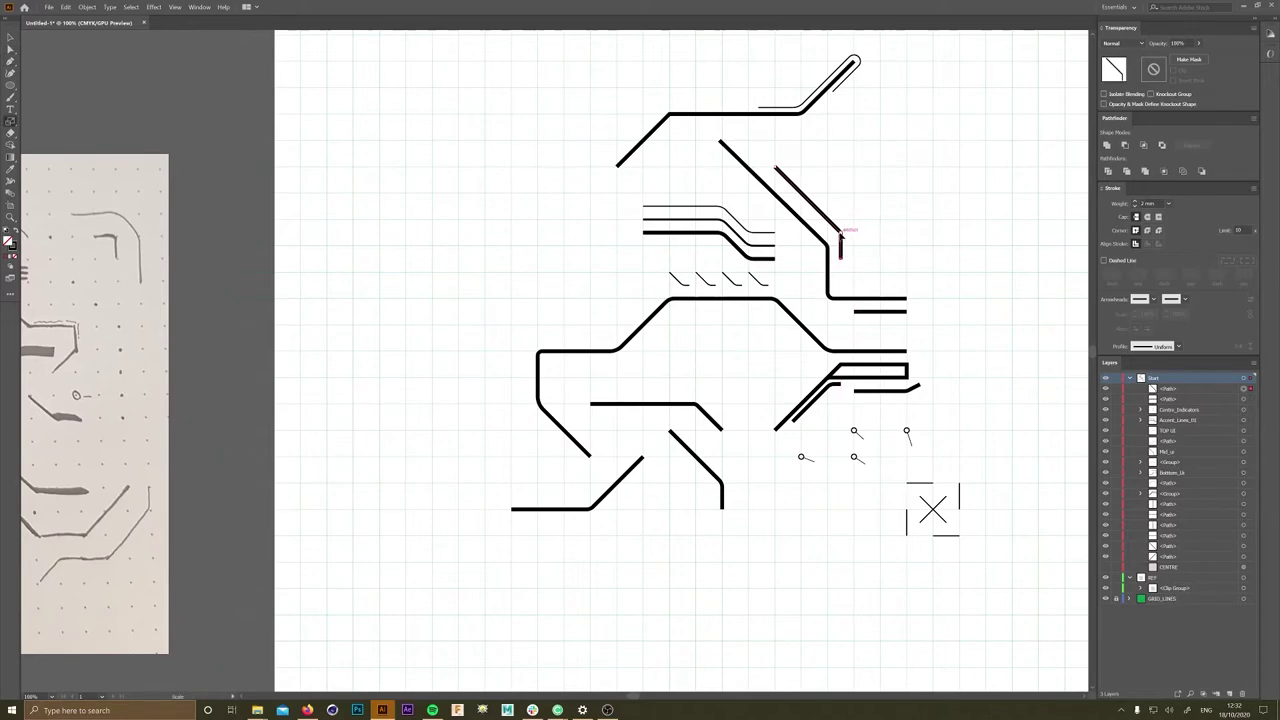
scroll(833, 242, down, 4)
scroll(806, 250, up, 4)
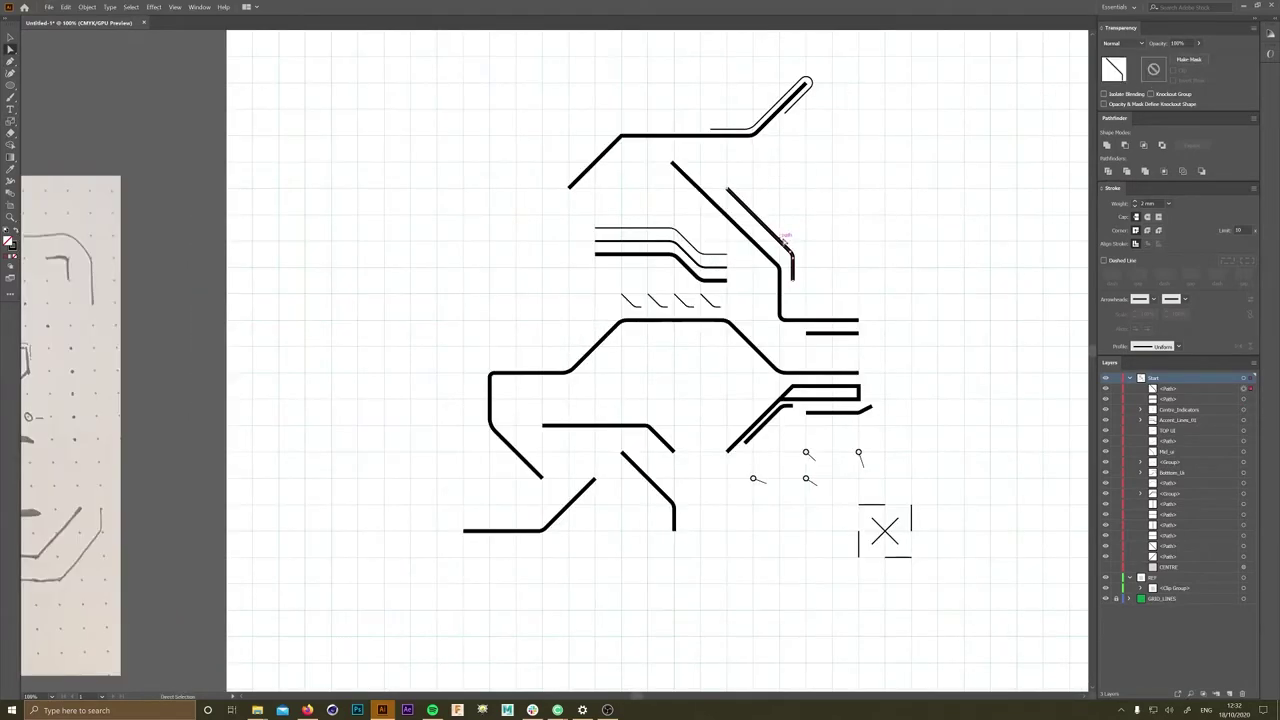
- Offset the long bent line's path by 10 px with round joins and set the offset outline's stroke weight to 0.5 mm
shift+click(700, 189)
click(87, 7)
mouse_move(180, 228)
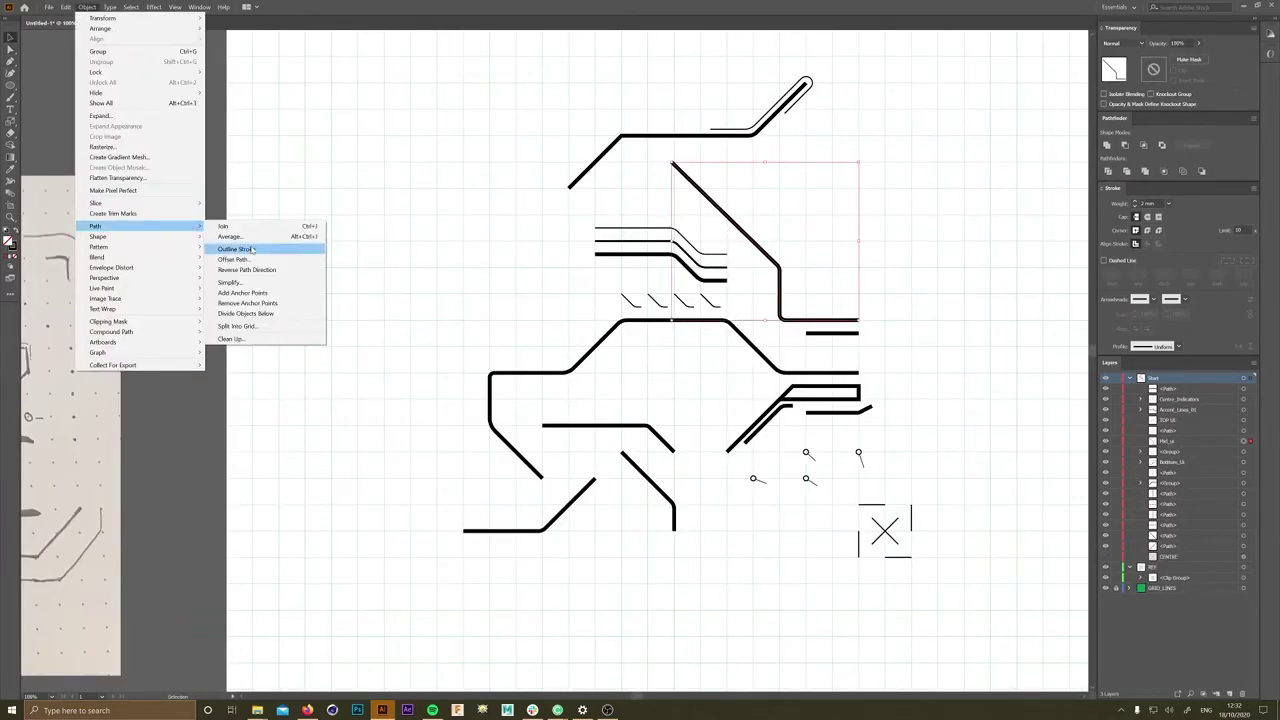
click(265, 249)
click(87, 7)
click(262, 258)
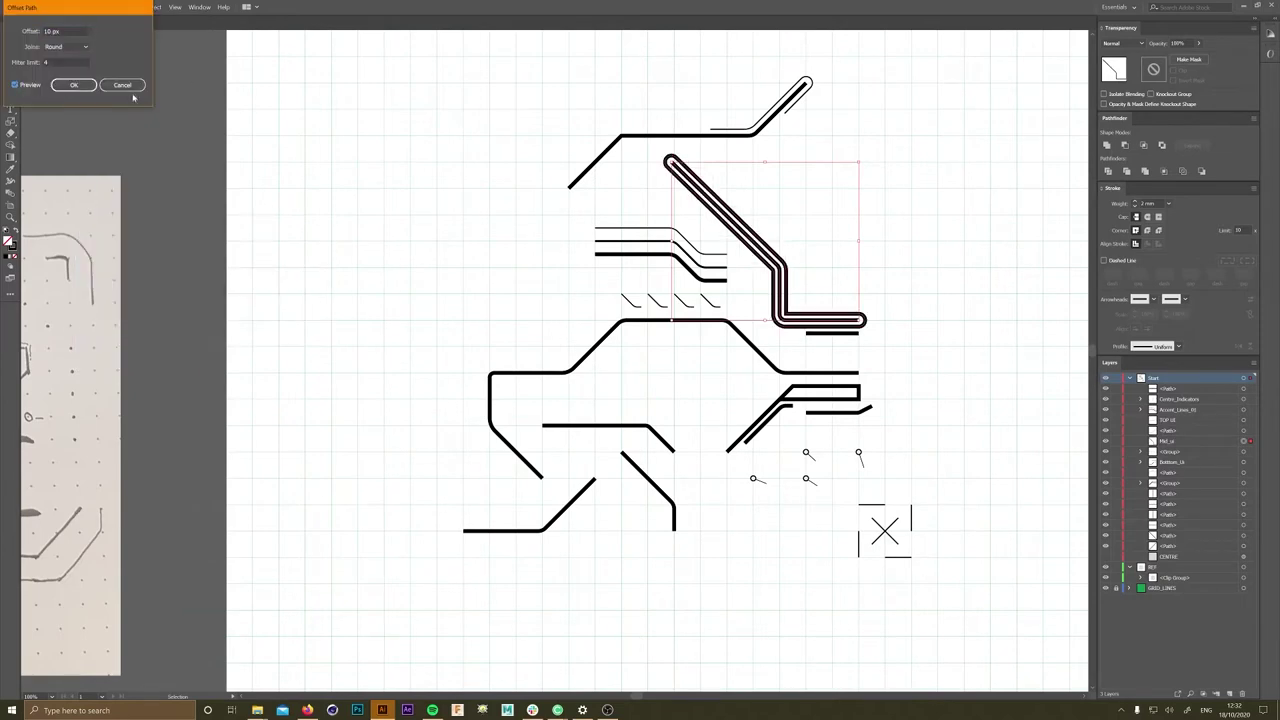
key(Return)
scroll(726, 271, up, 5)
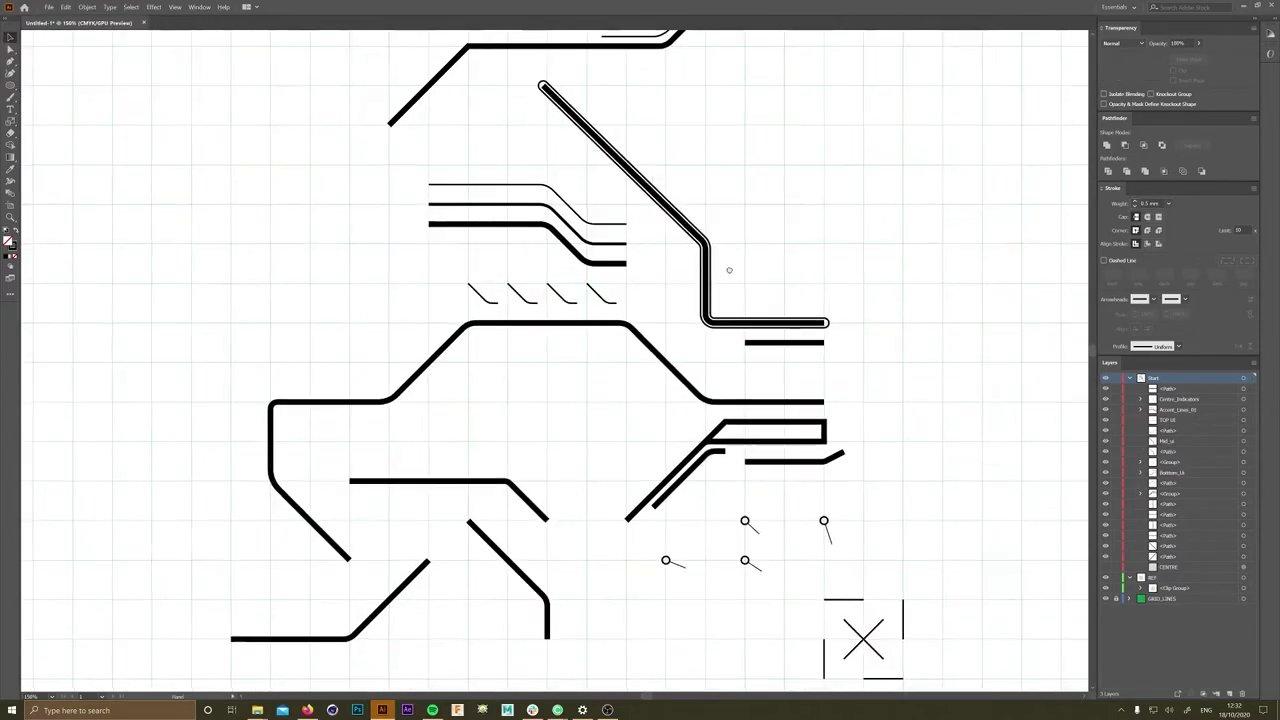
- Cut away the offset outline's outer side and ends, keeping a thin inner line that stops partway along the lower segment
scroll(757, 305, up, 1)
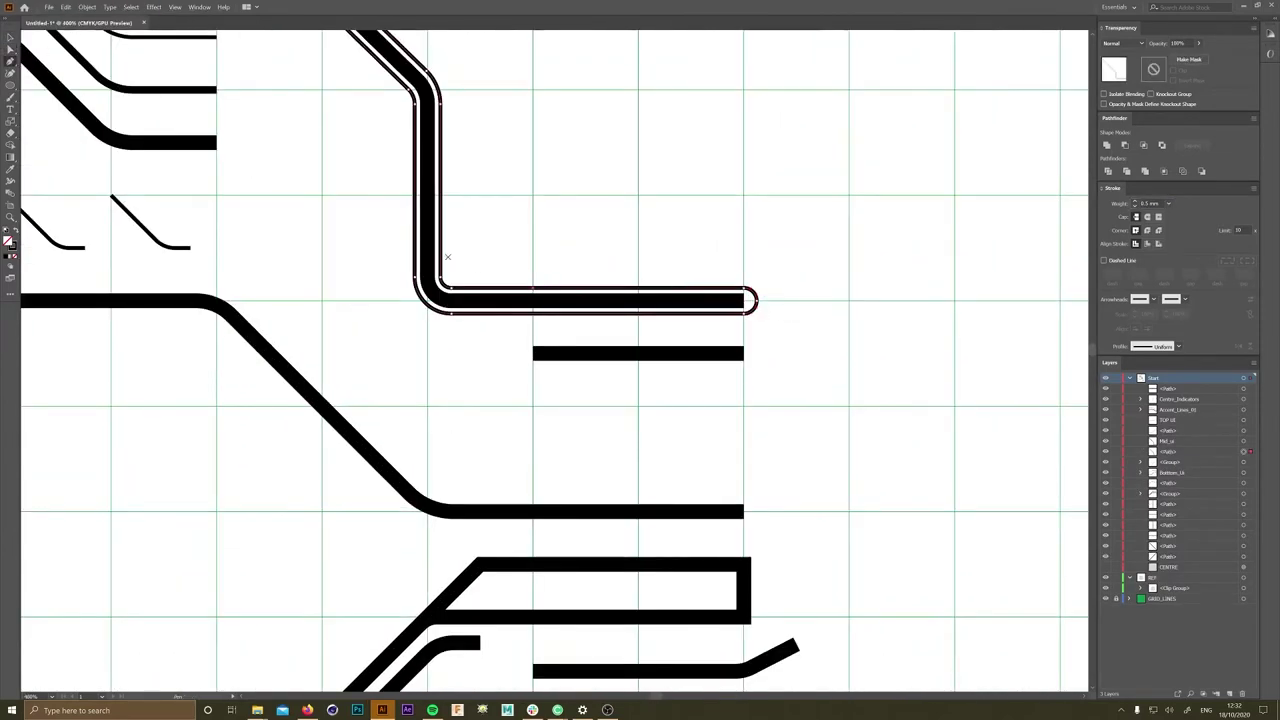
scroll(447, 257, down, 1)
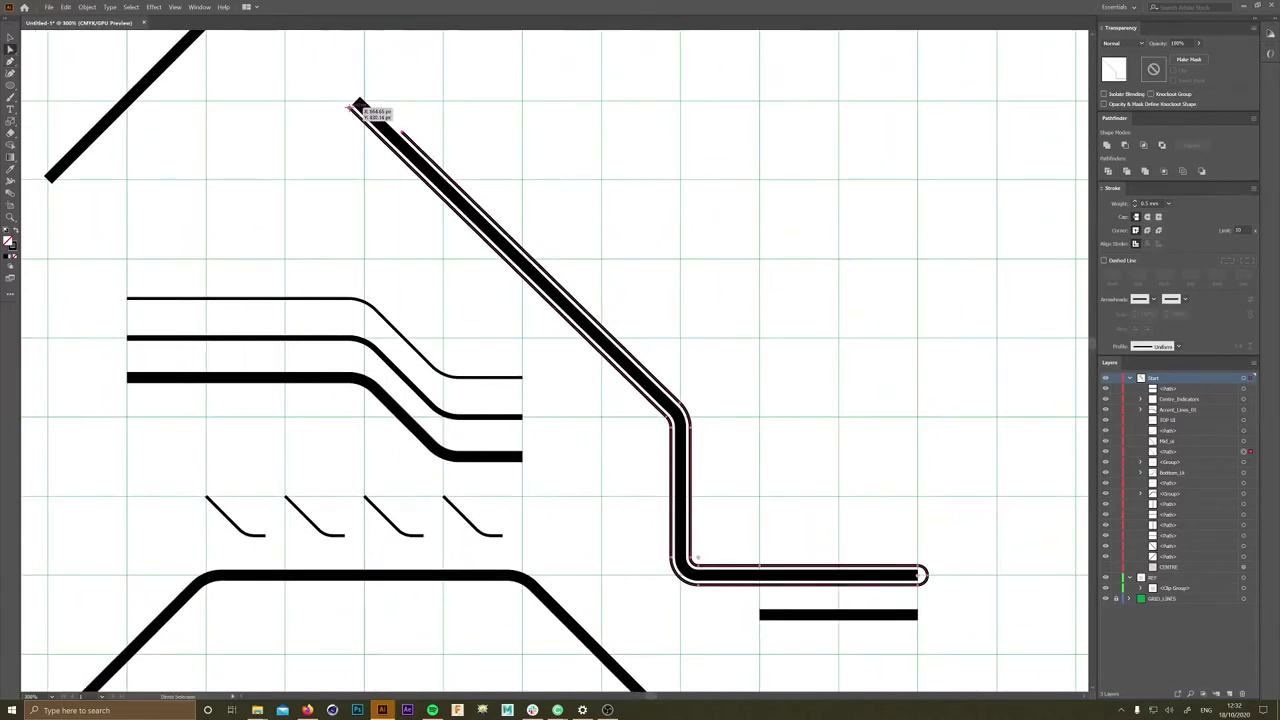
drag(357, 106, 686, 428)
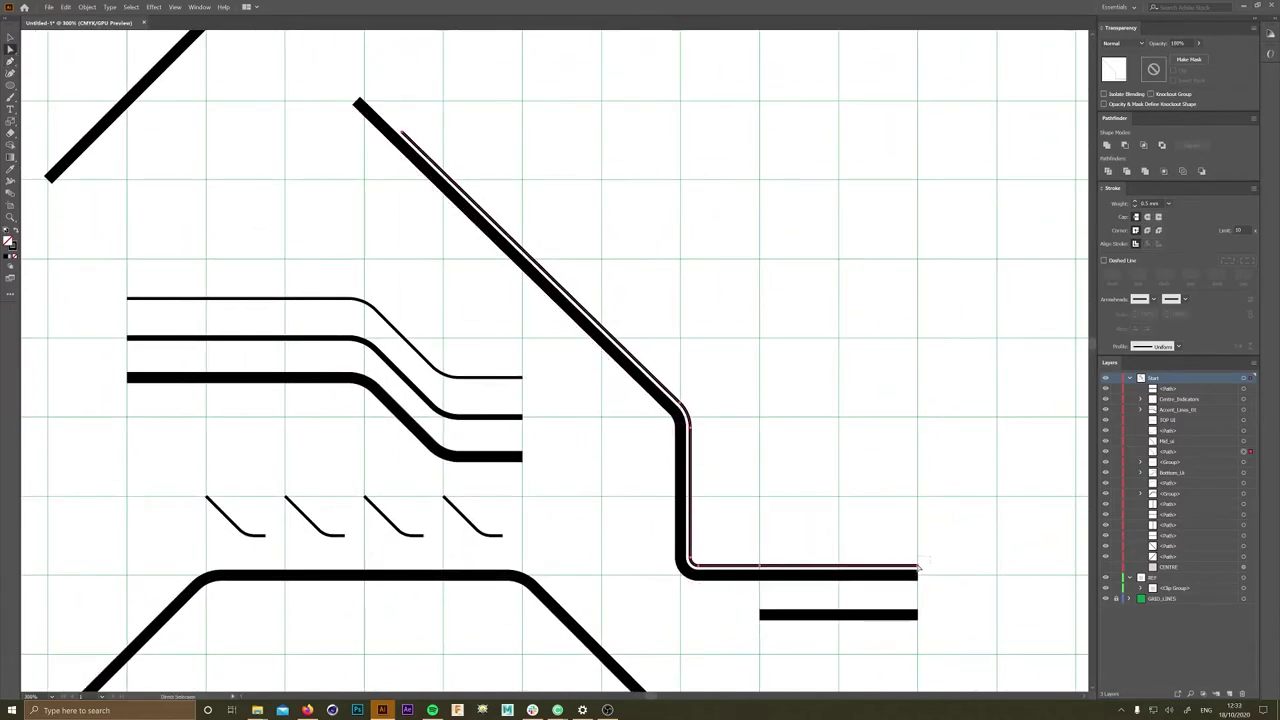
scroll(918, 568, down, 5)
scroll(748, 314, up, 3)
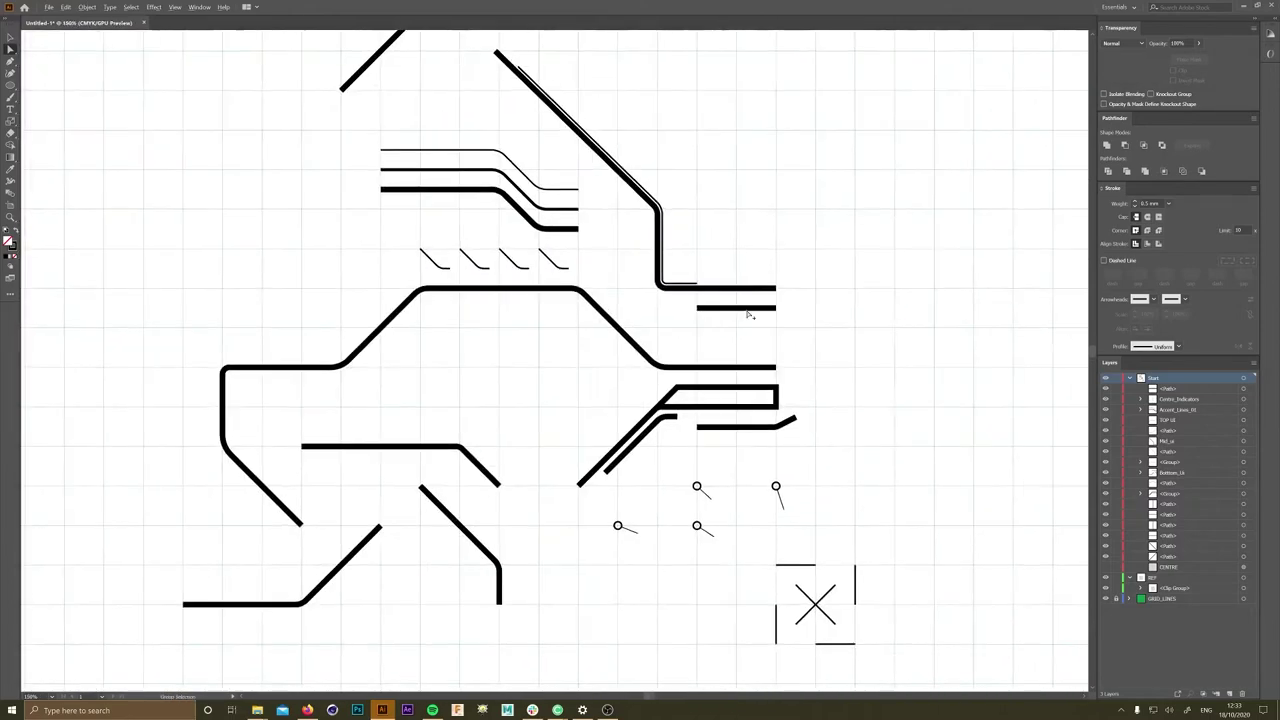
- Move the short horizontal line up close beneath the long line's lower segment and set its stroke weight to 0.5 mm
scroll(748, 314, up, 1)
drag(748, 314, 757, 287)
scroll(757, 287, up, 2)
scroll(772, 314, down, 3)
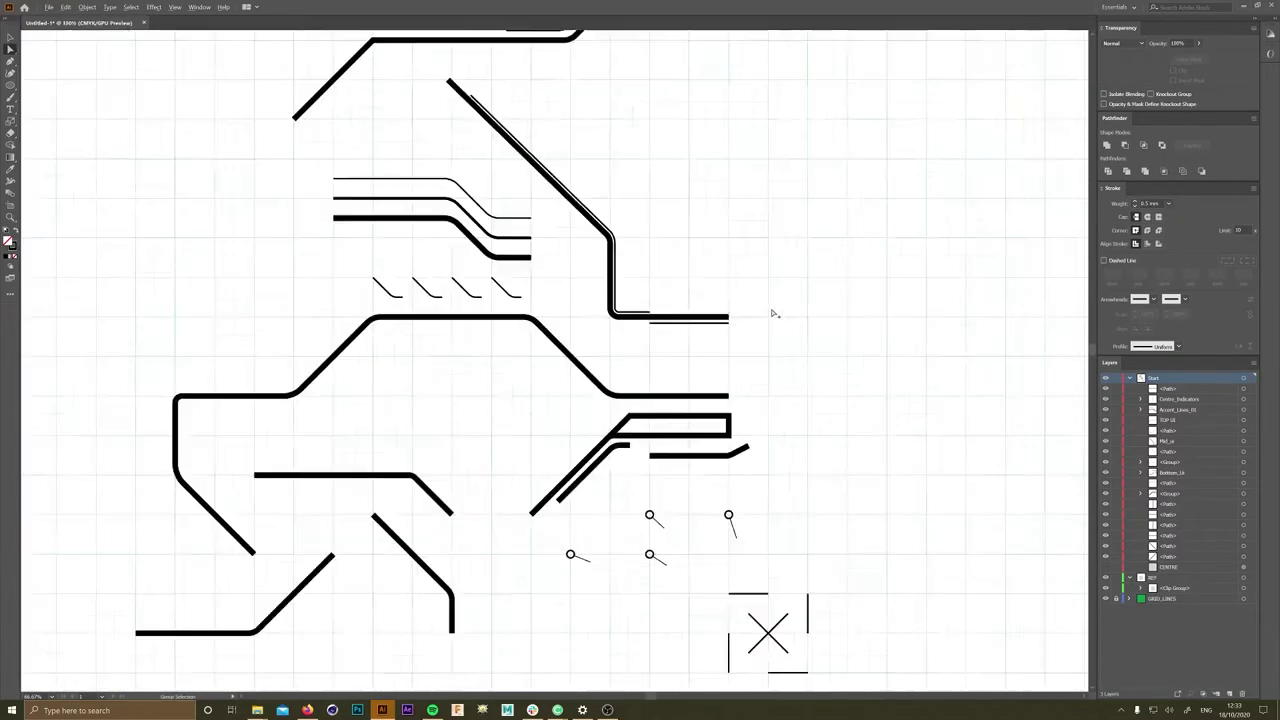
- Extend the thin lower line's left end with a downward diagonal and a short level end, and round its corners
scroll(772, 314, up, 2)
click(650, 323)
drag(494, 361, 494, 358)
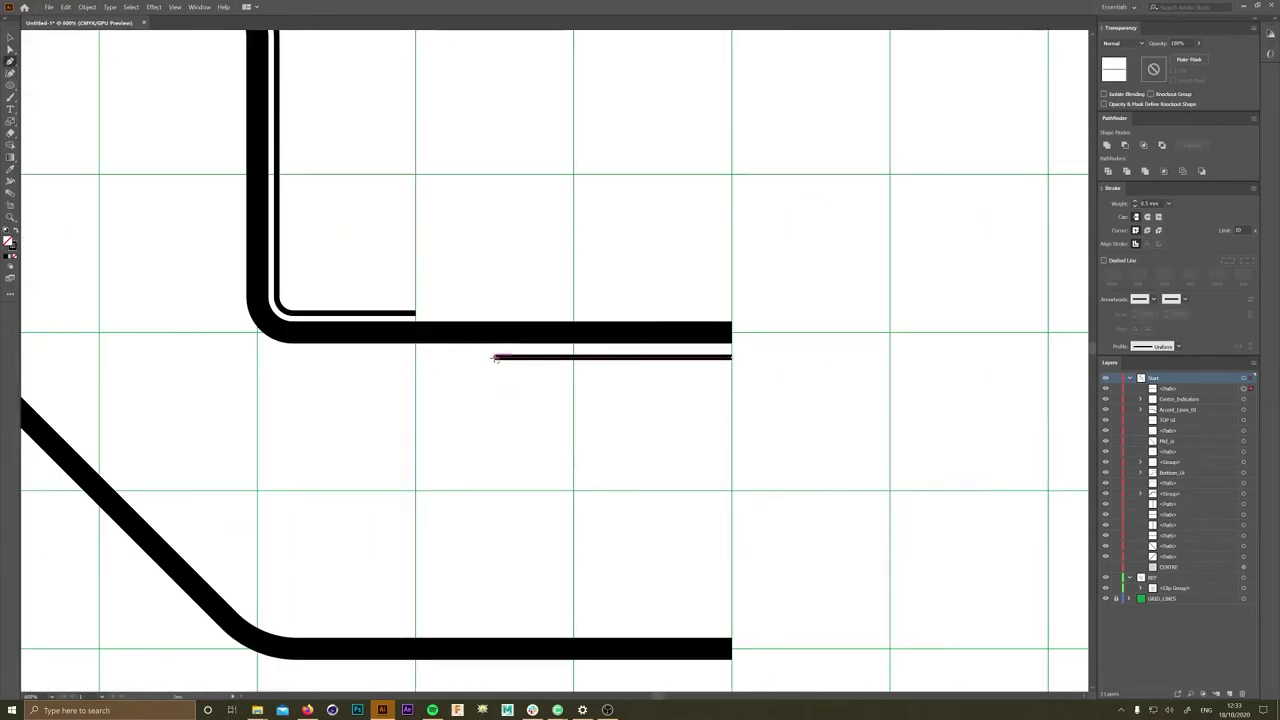
click(416, 409)
click(336, 414)
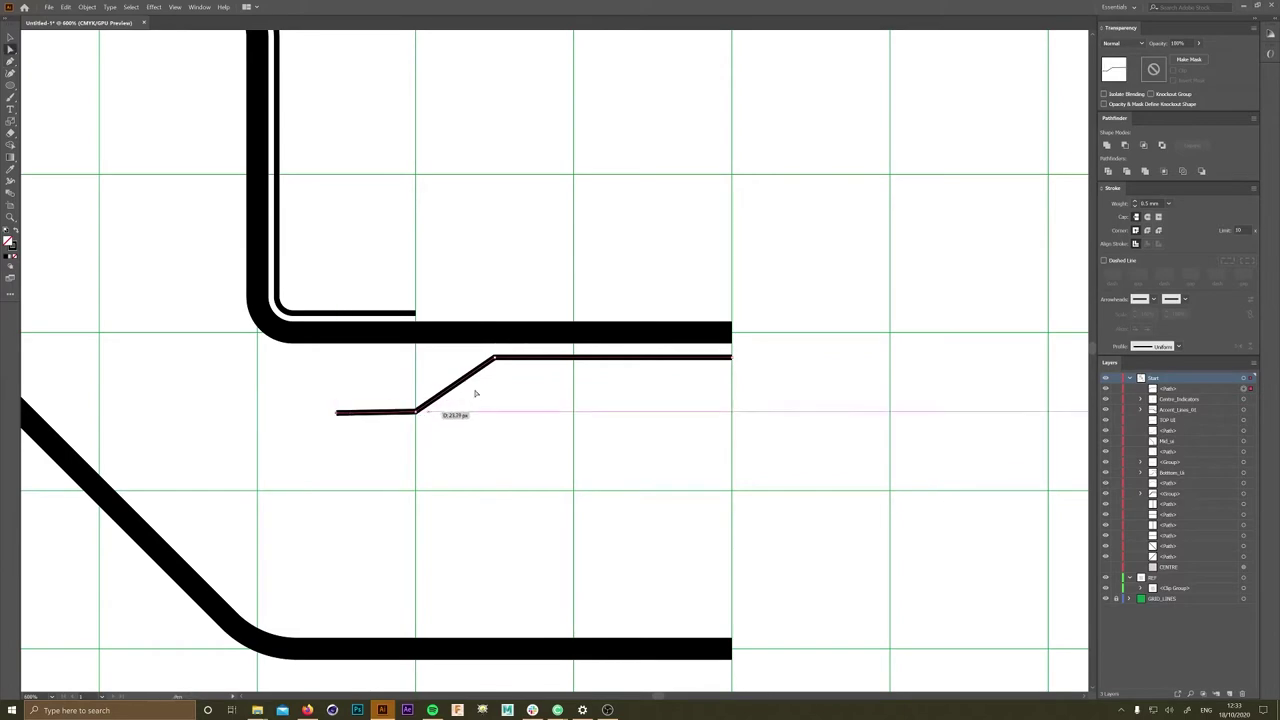
scroll(336, 414, up, 2)
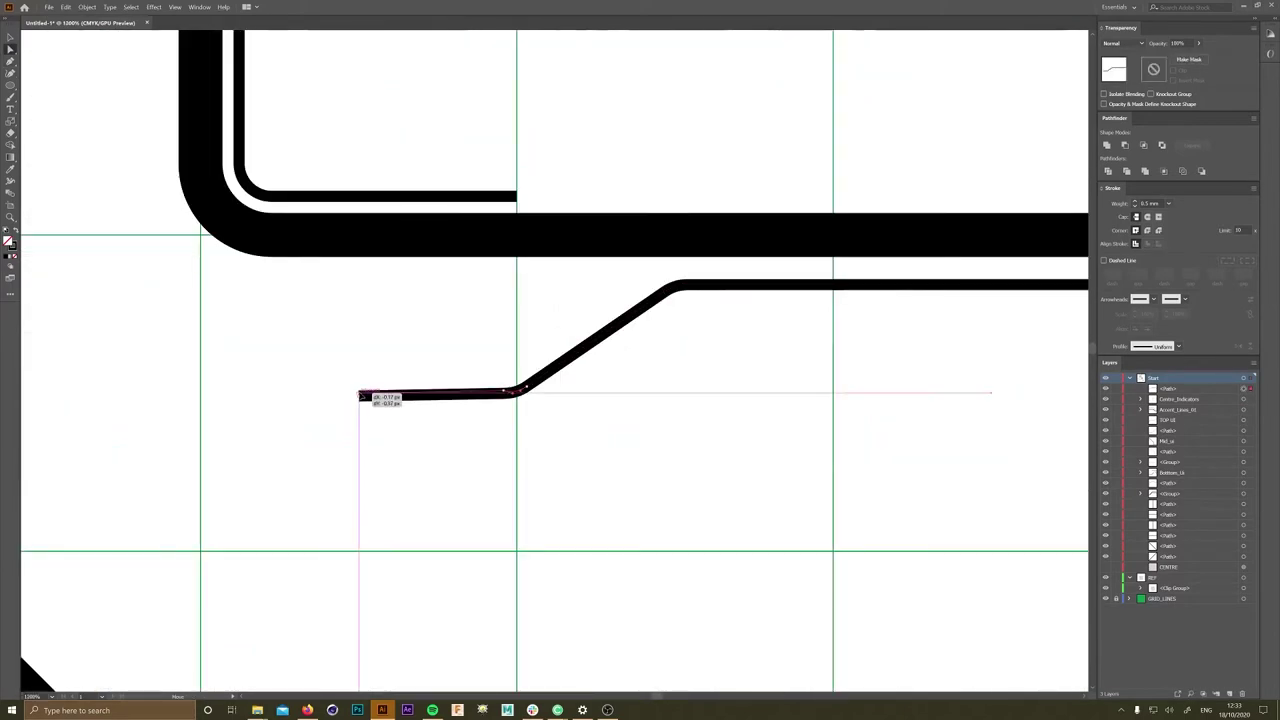
key(ctrl+0)
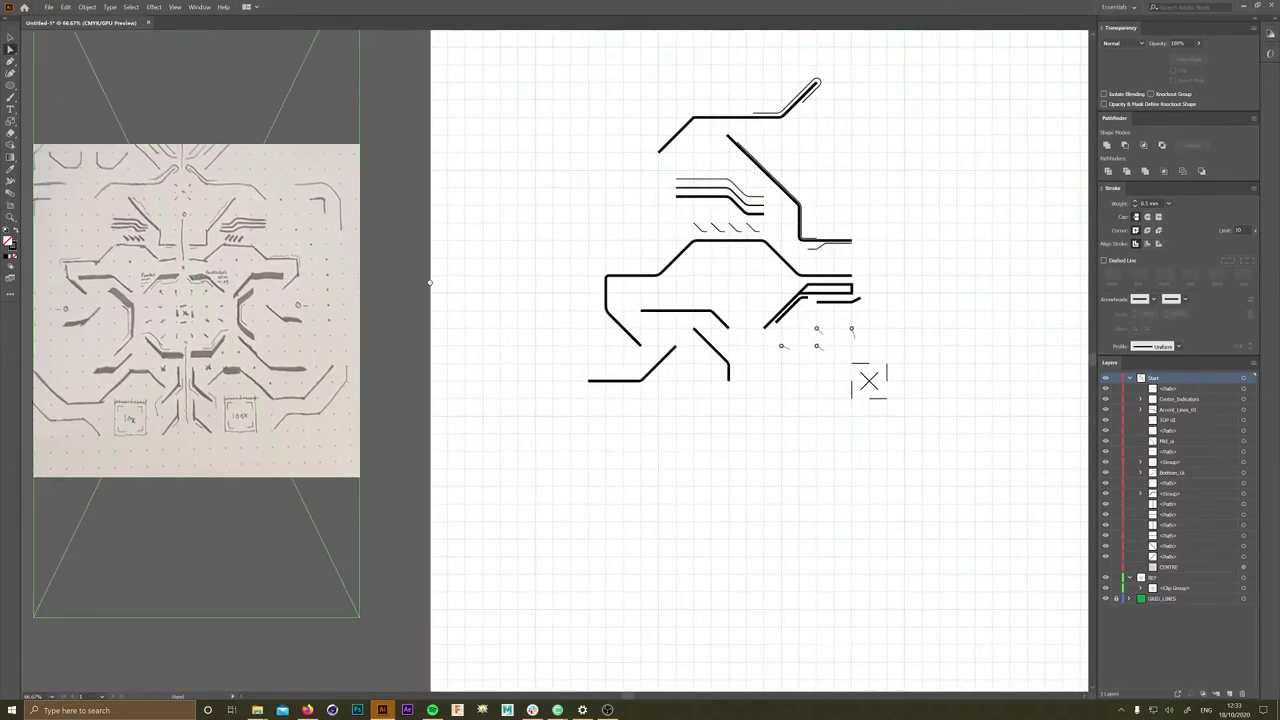
- Offset the path of the short bent line in the lower middle and set the outline's stroke weight to 0.5 mm
scroll(567, 302, up, 2)
click(567, 302)
click(87, 7)
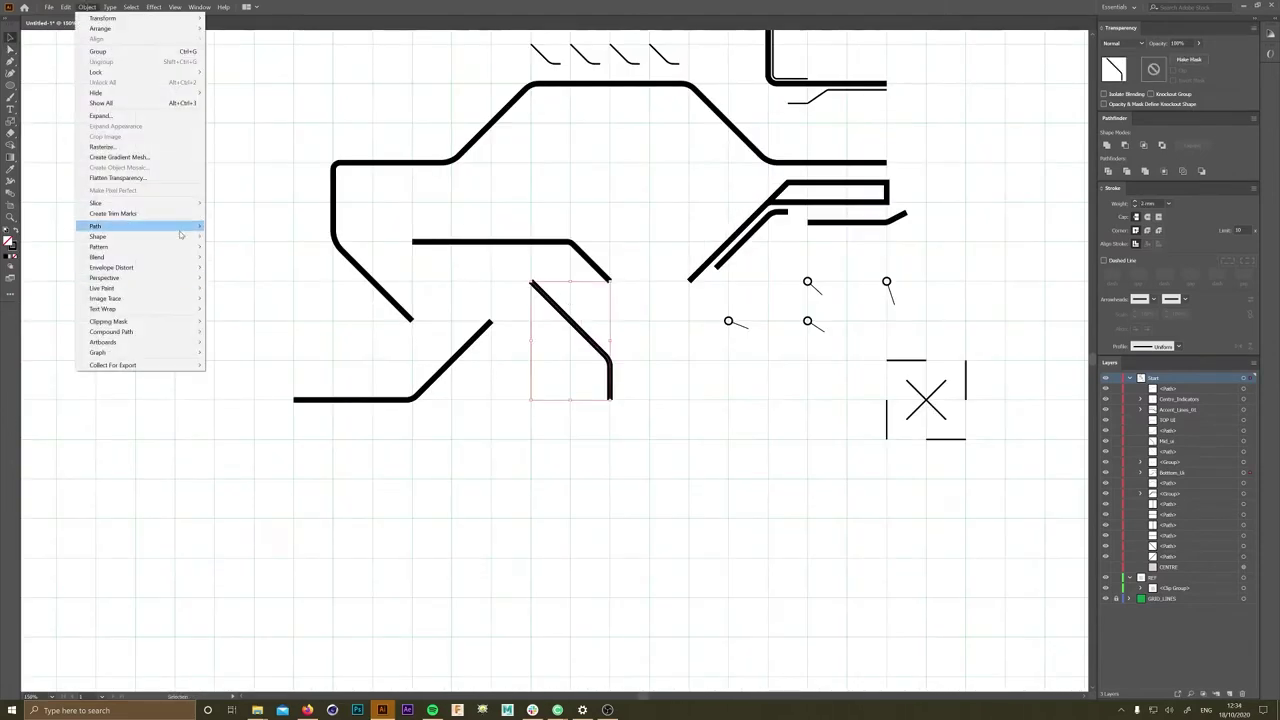
mouse_move(114, 226)
click(251, 251)
key(Return)
key(ctrl+shift+a)
- Cut away the offset outline's ends and outer corner, keeping a short thin accent line on each side of the thick line
scroll(609, 376, up, 2)
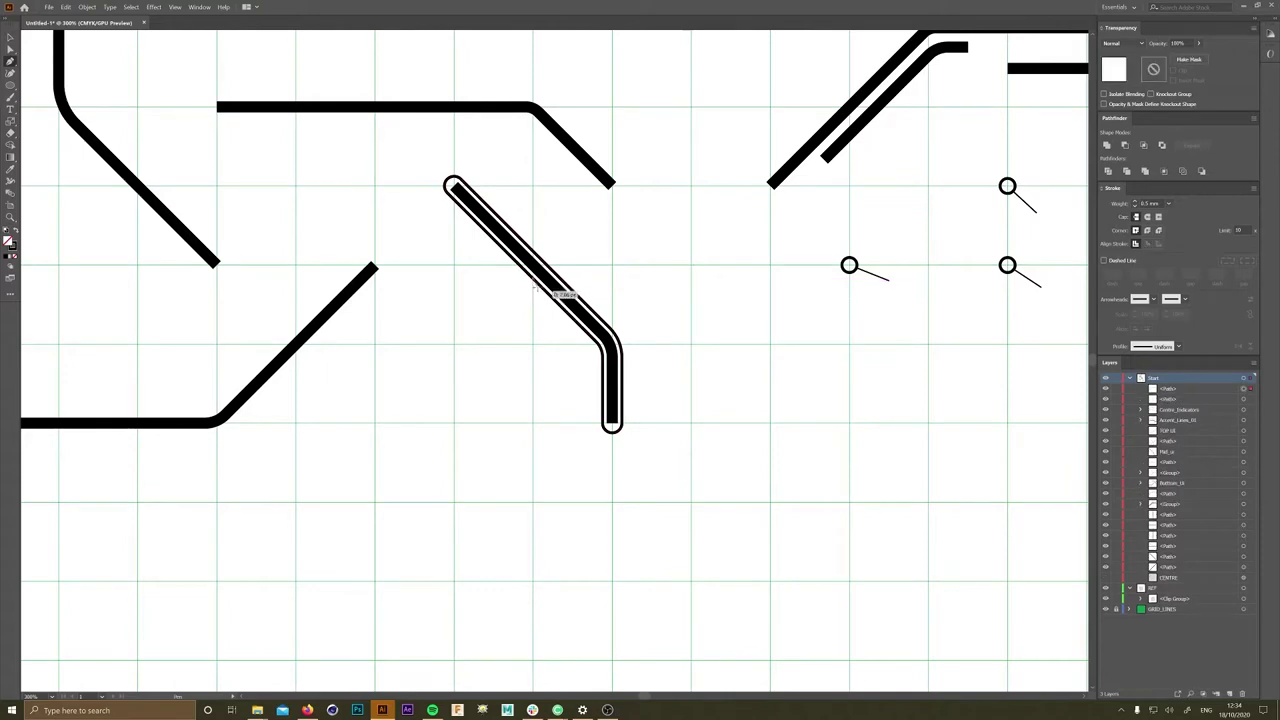
double_click(533, 281)
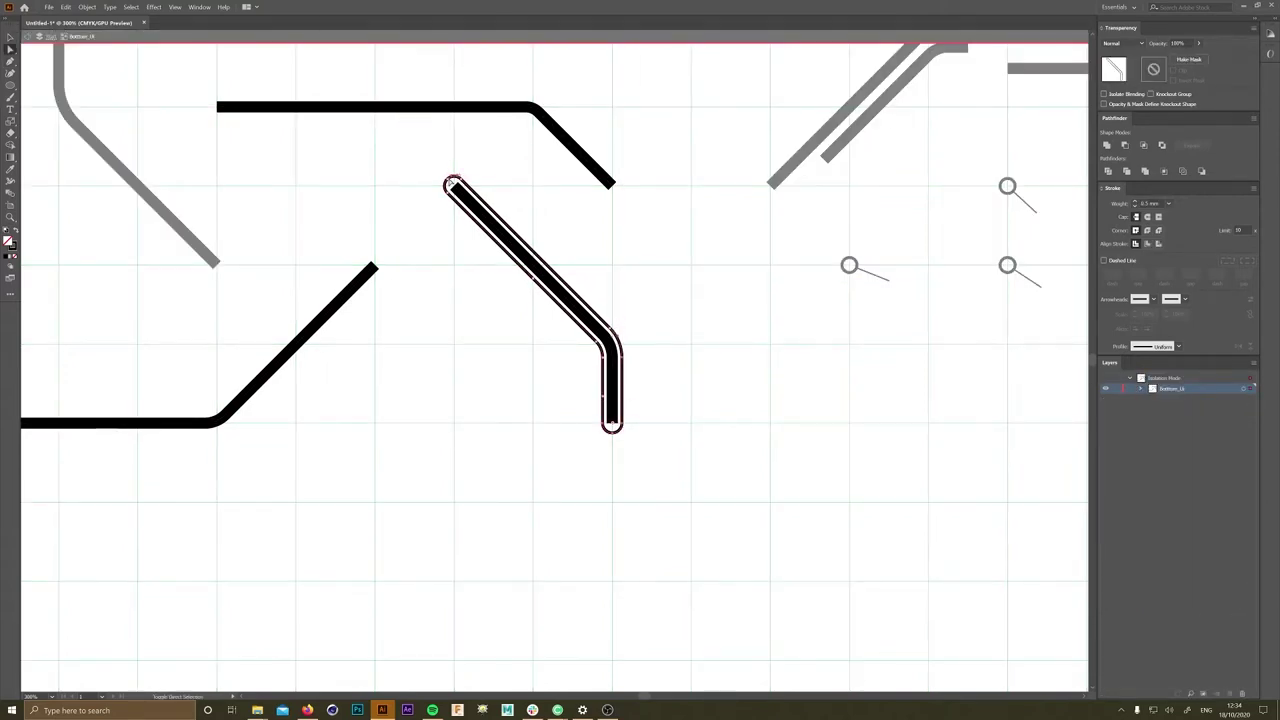
key(Delete)
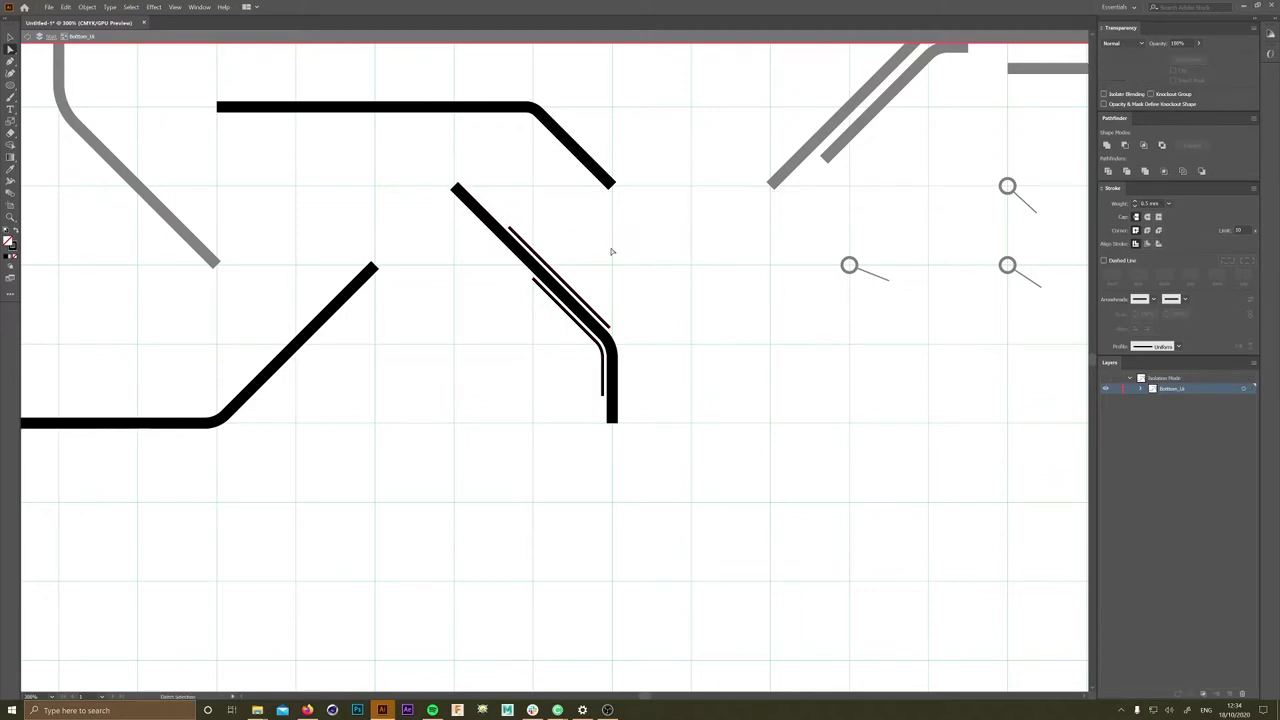
scroll(600, 280, down, 5)
key(Escape)
- Extend the lower bent line's left end up, across and diagonally back to its bend, forming a closed bar shape
scroll(492, 317, up, 5)
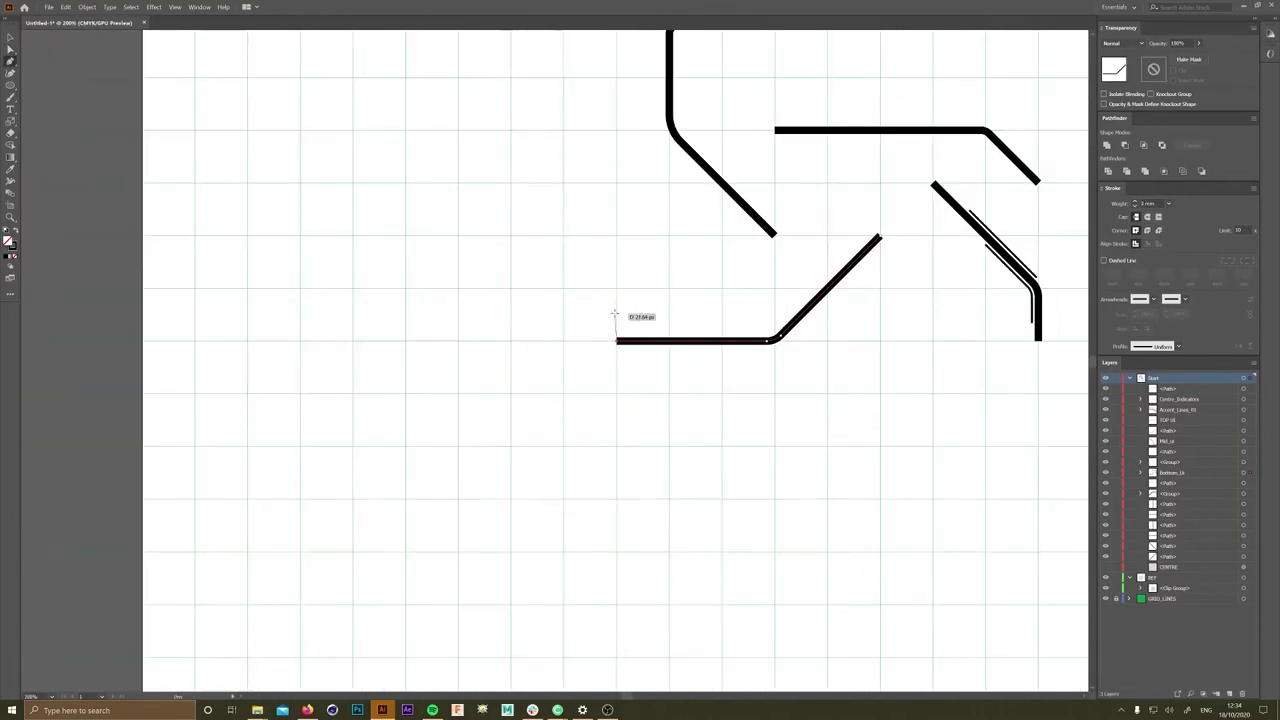
click(722, 315)
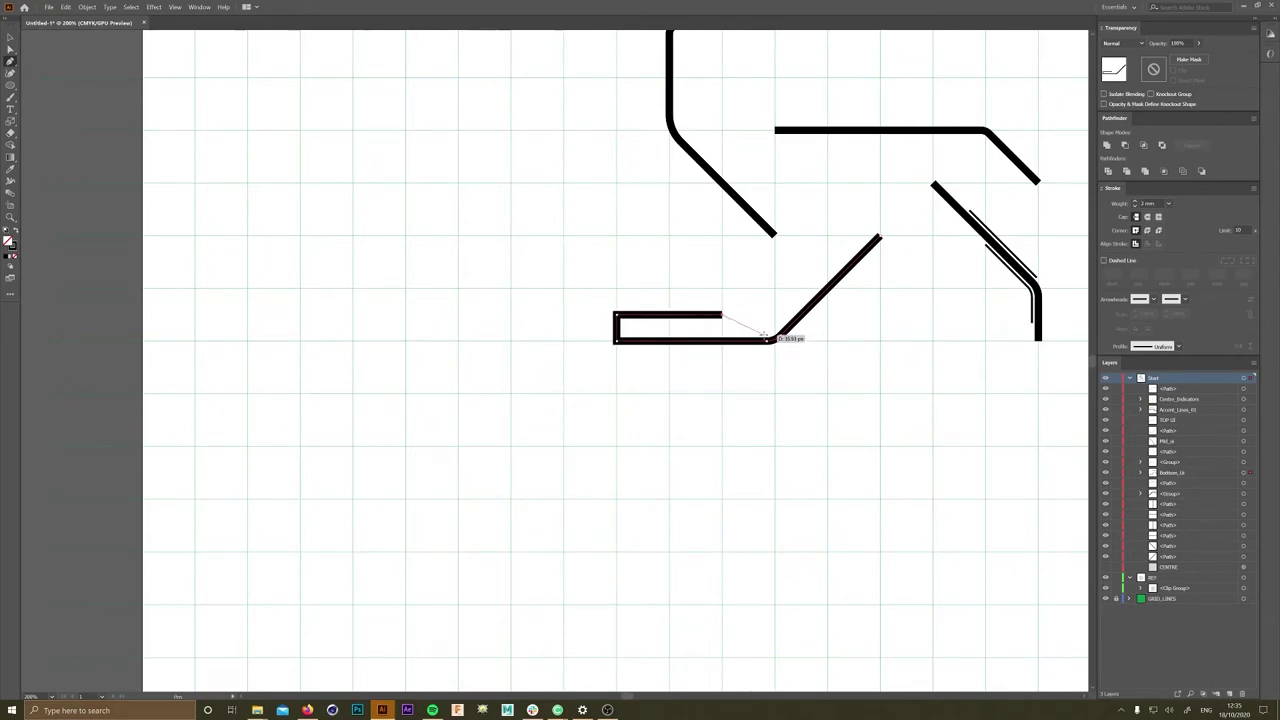
click(773, 342)
key(v)
click(763, 374)
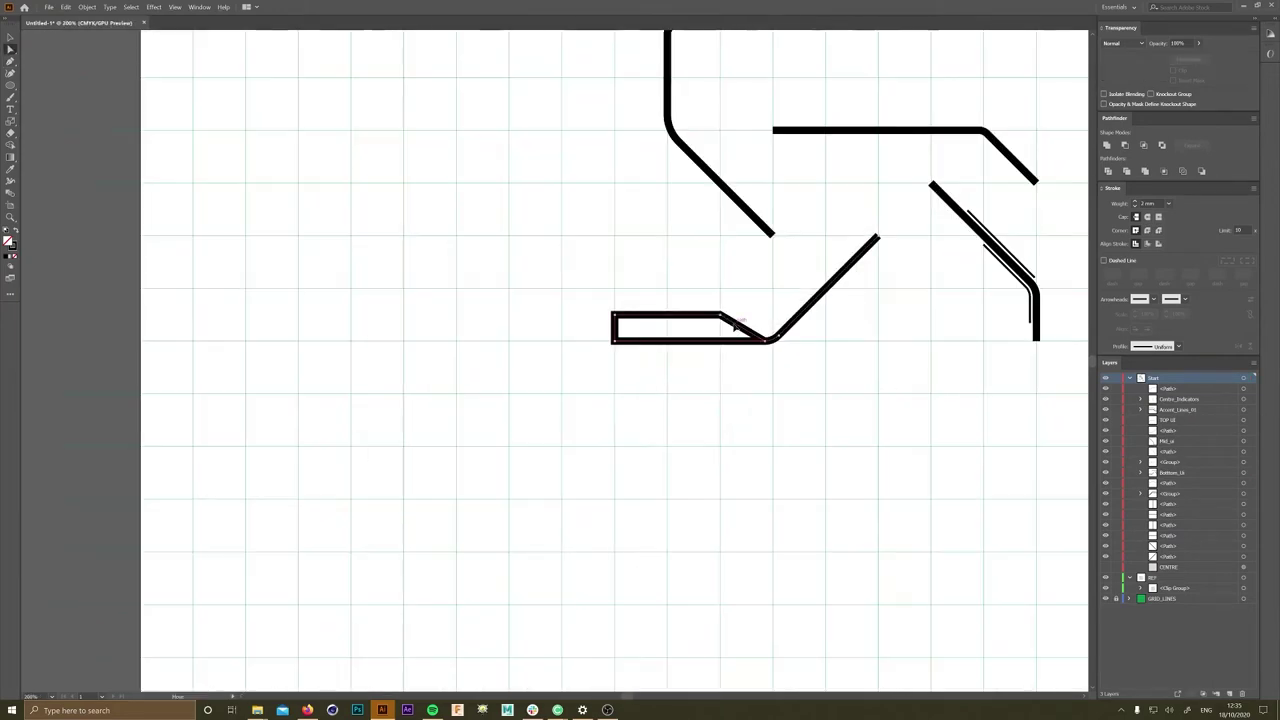
- Scale the central X down to about half its size around its centre
scroll(660, 397, down, 5)
scroll(660, 397, down, 2)
scroll(500, 331, up, 3)
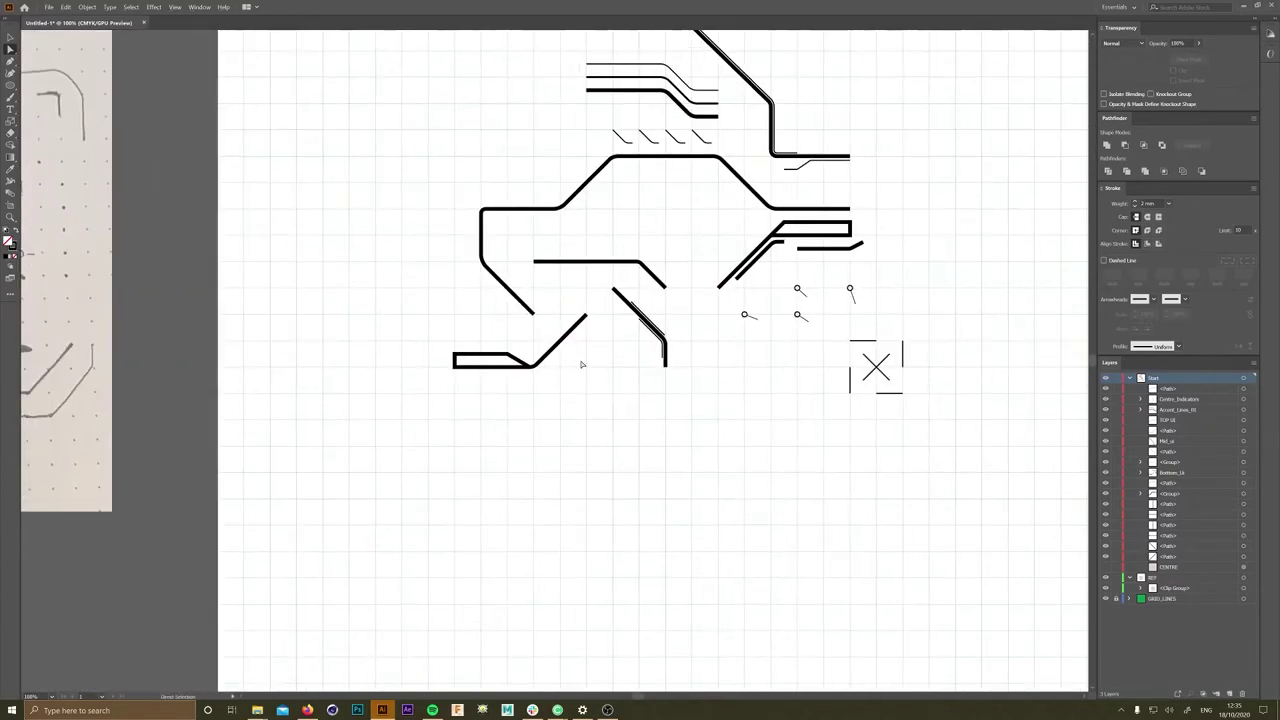
scroll(669, 353, down, 3)
scroll(710, 370, up, 5)
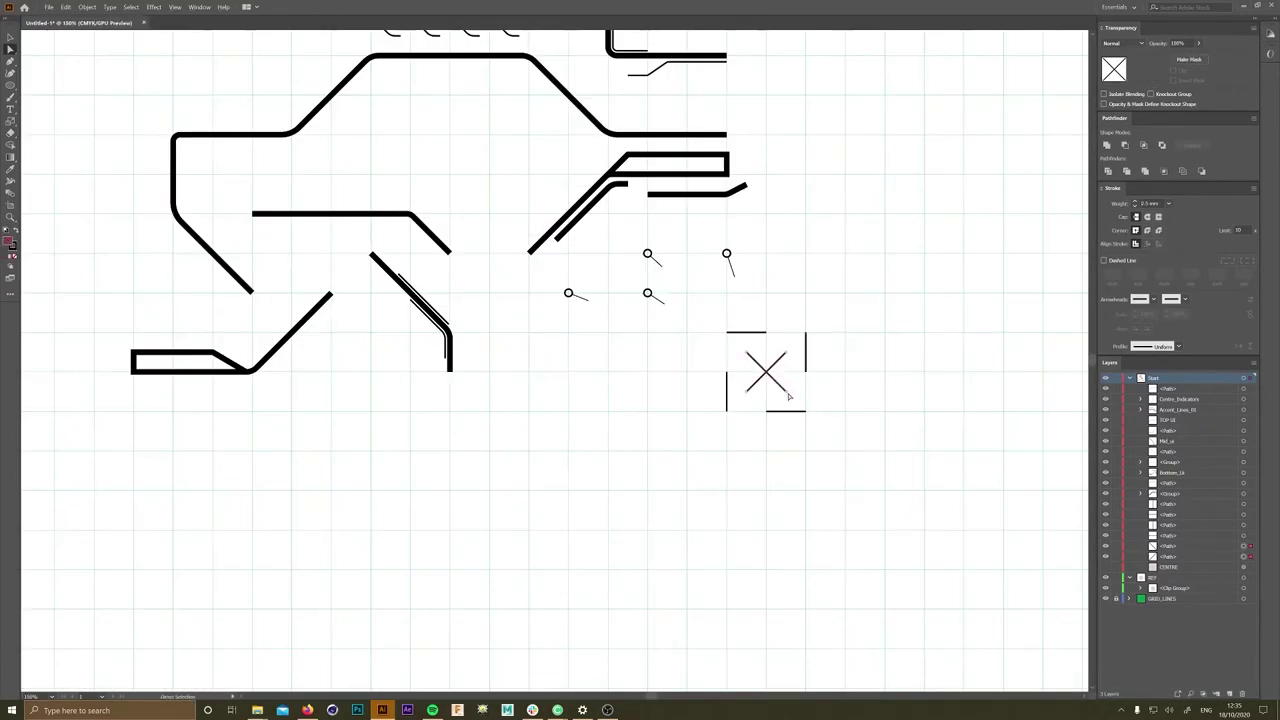
drag(773, 382, 786, 412)
- Shorten the vertical line at the upper right of the X to half a grid square, keeping its upper end
scroll(808, 362, up, 8)
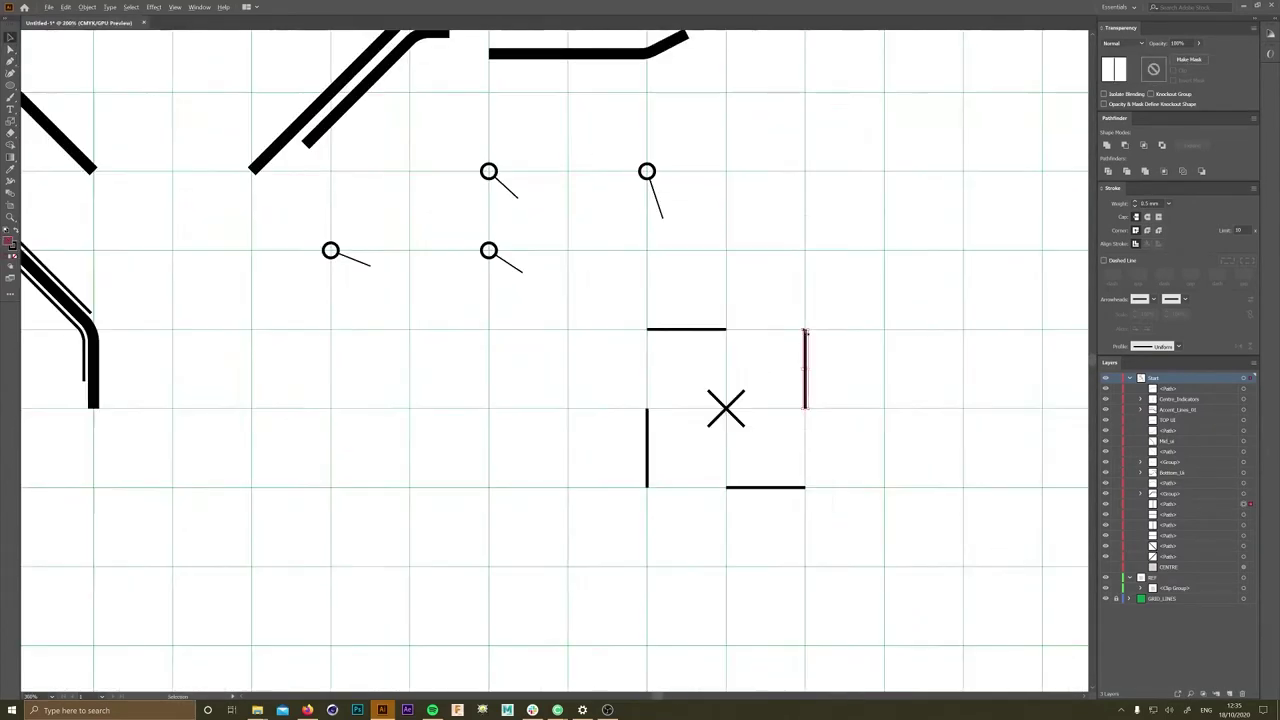
key(shift+Down)
key(shift+Up)
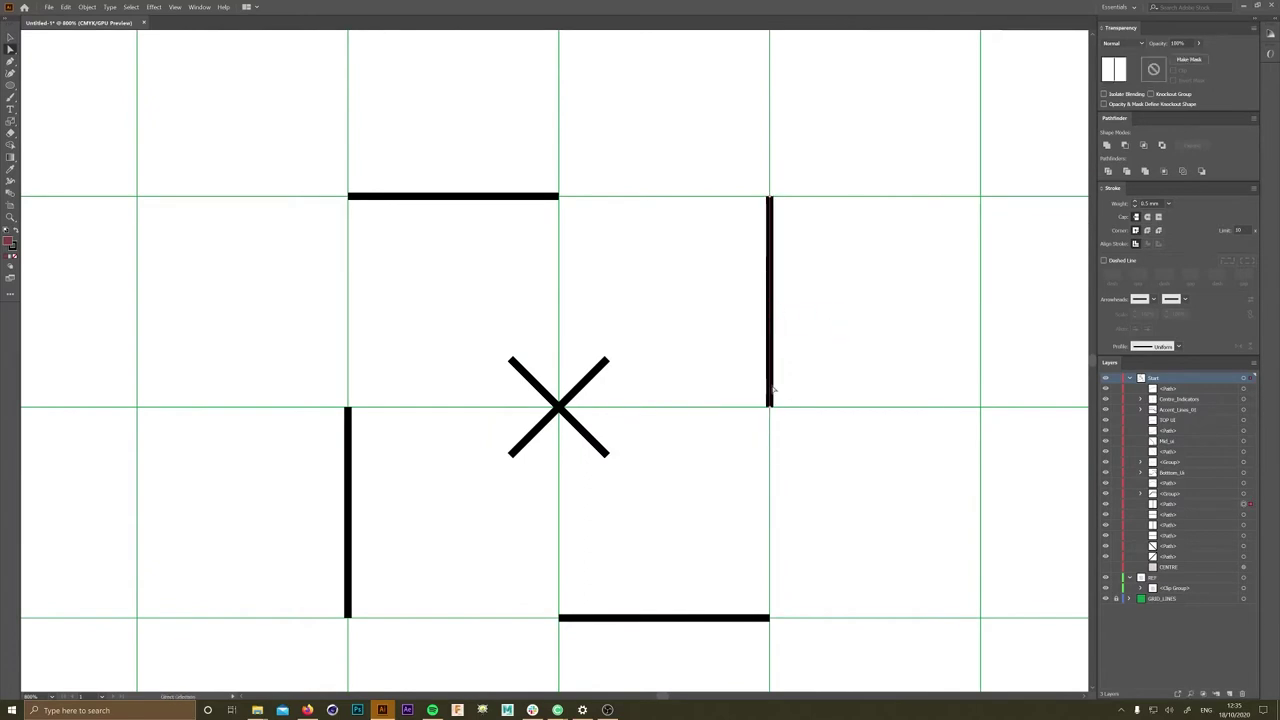
scroll(770, 300, down, 5)
scroll(634, 277, up, 3)
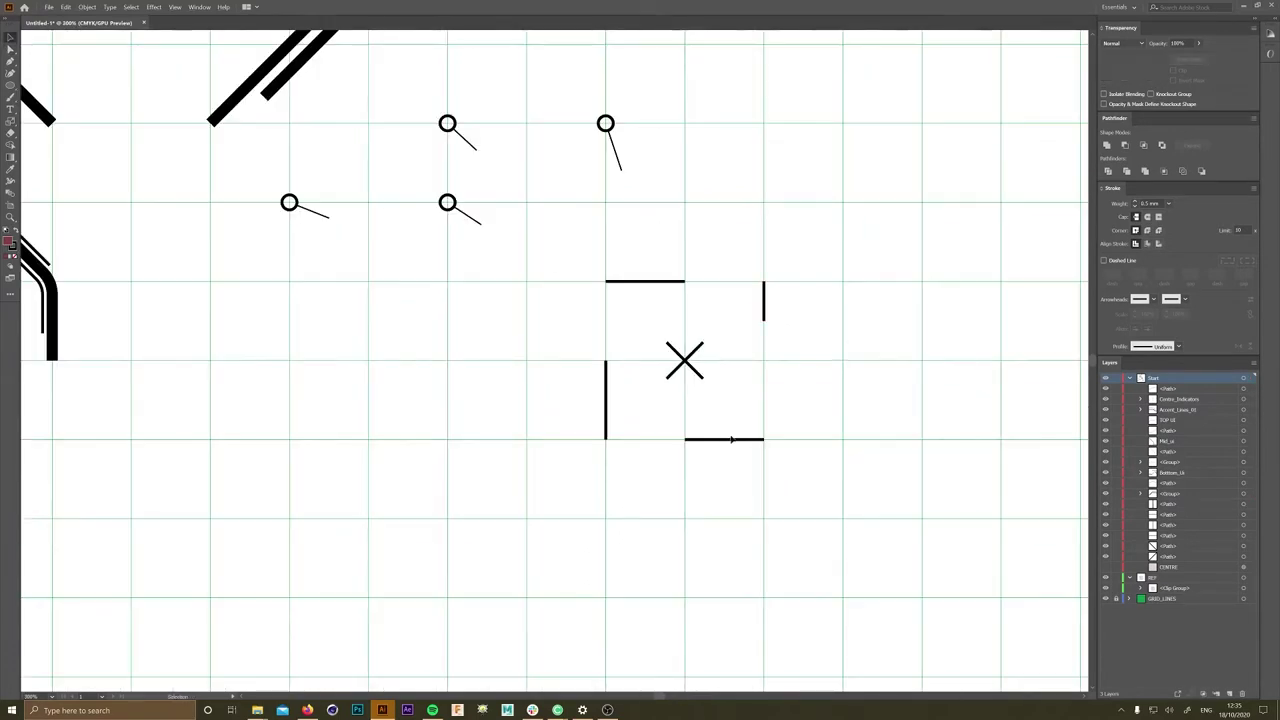
- Replace the other three lines around the X with copies of the shortened line, rotated in quarter turns about the X's centre
key(Delete)
click(10, 121)
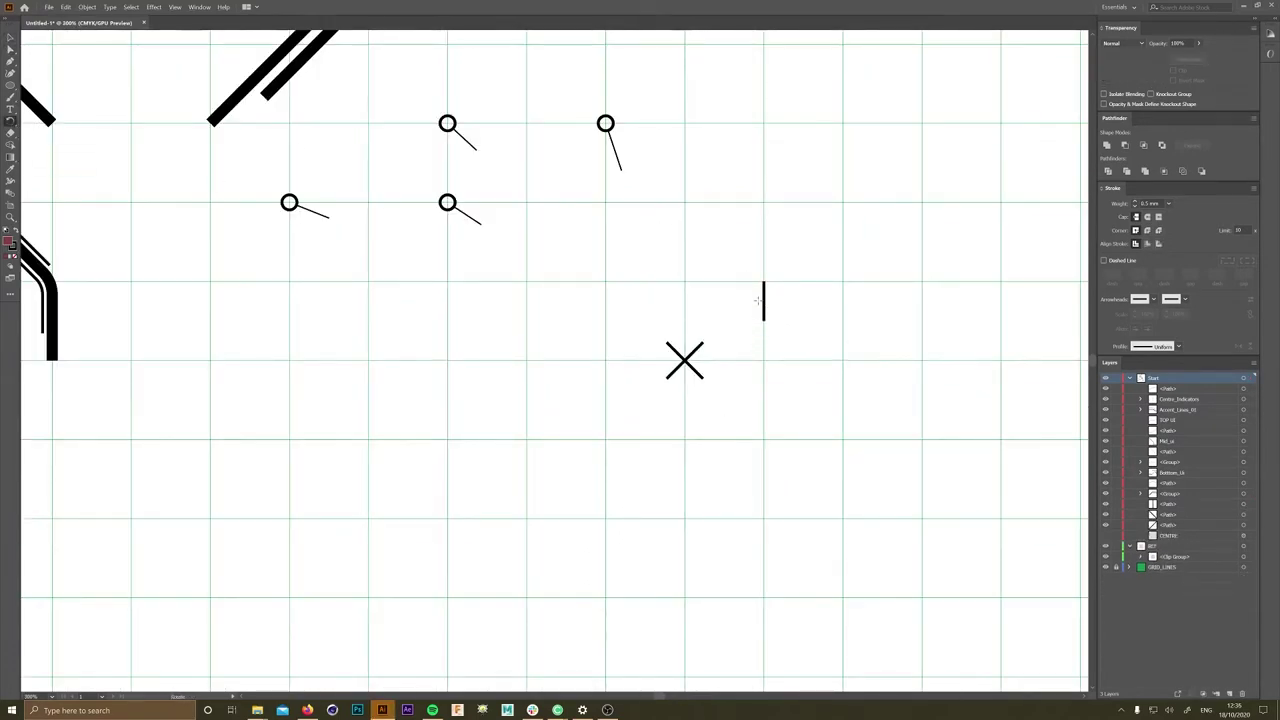
alt+click(685, 360)
click(34, 106)
key(ctrl+d)
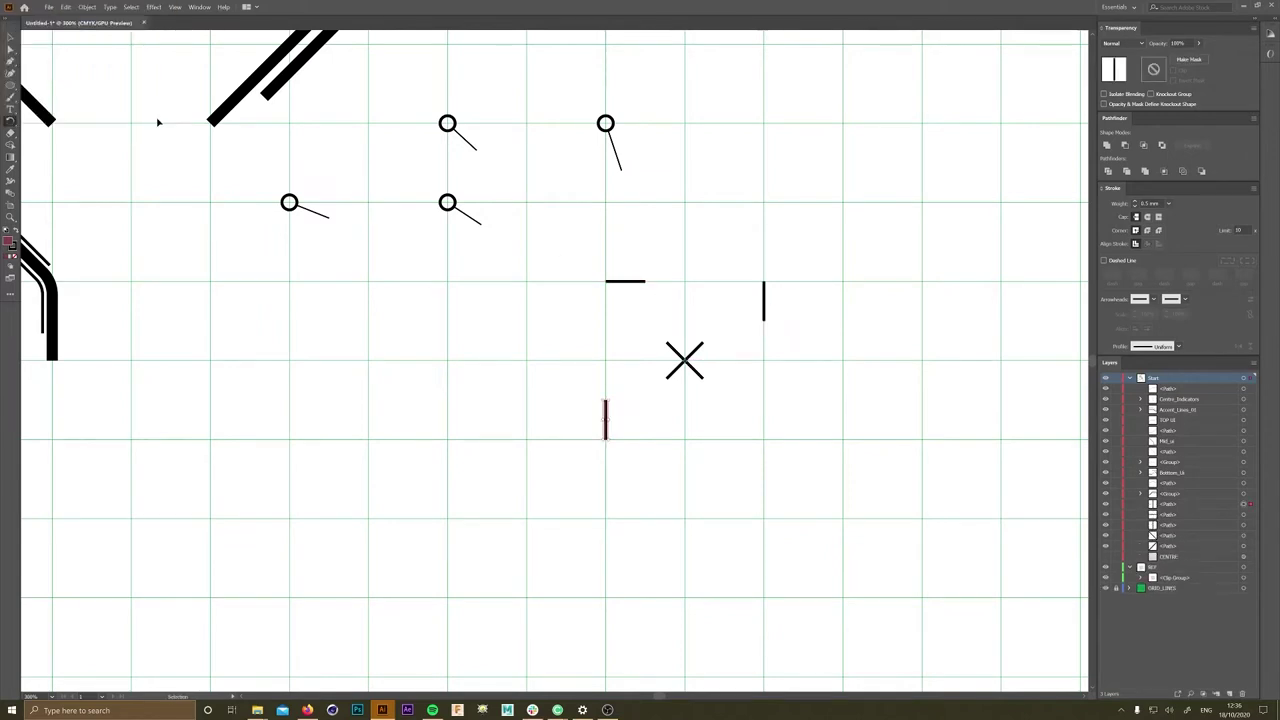
key(ctrl+d)
- Try scaling the four short corner marks inward around the X, and restore them at full size
key(v)
drag(735, 433, 728, 406)
click(800, 431)
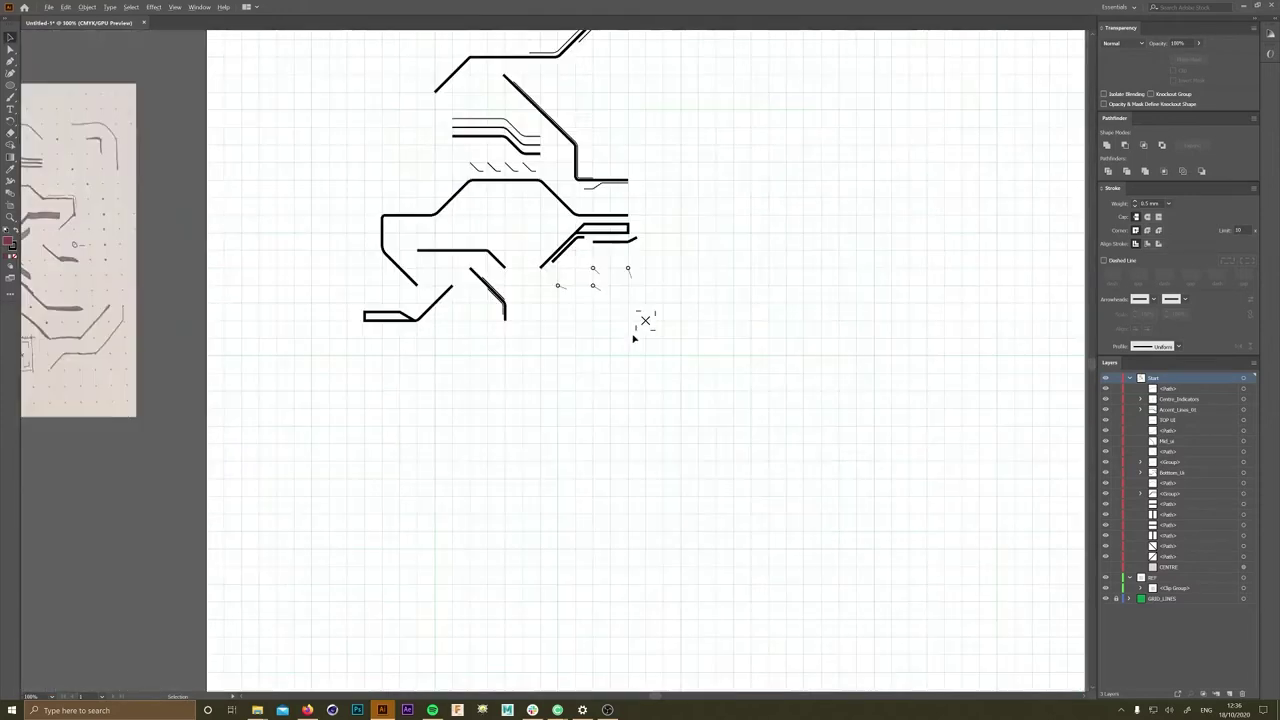
scroll(640, 330, up, 5)
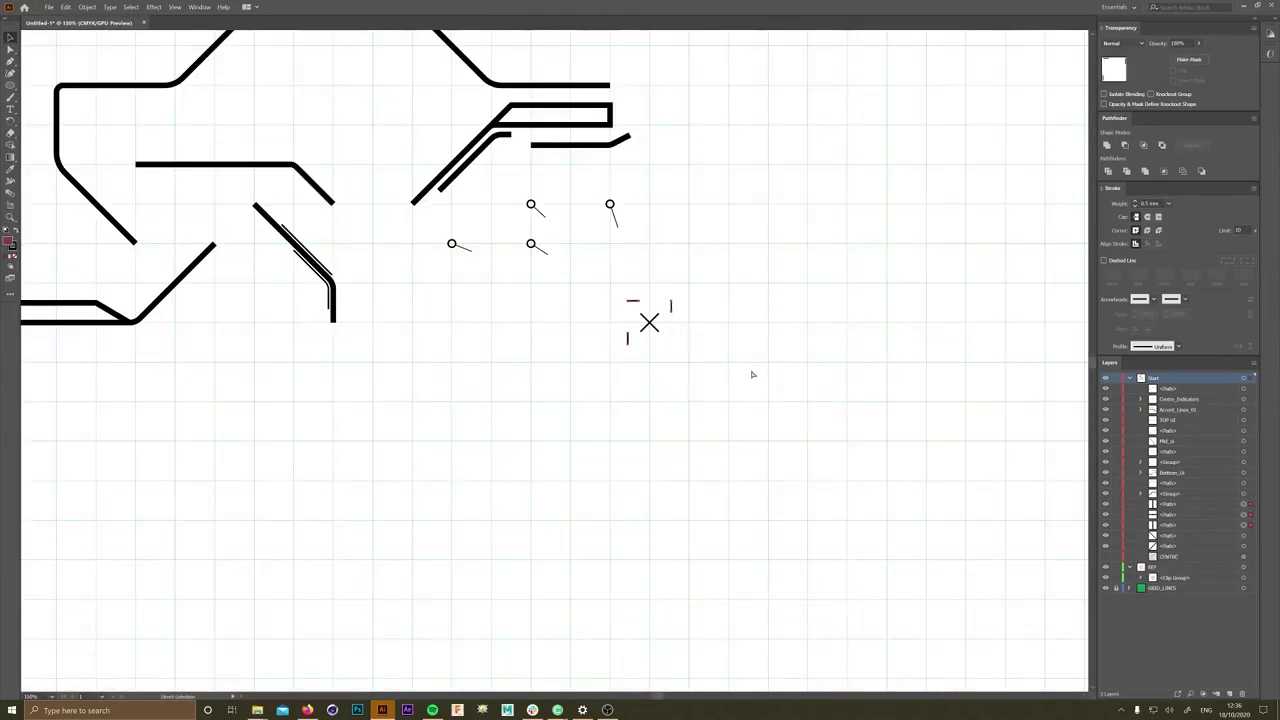
key(ctrl+z)
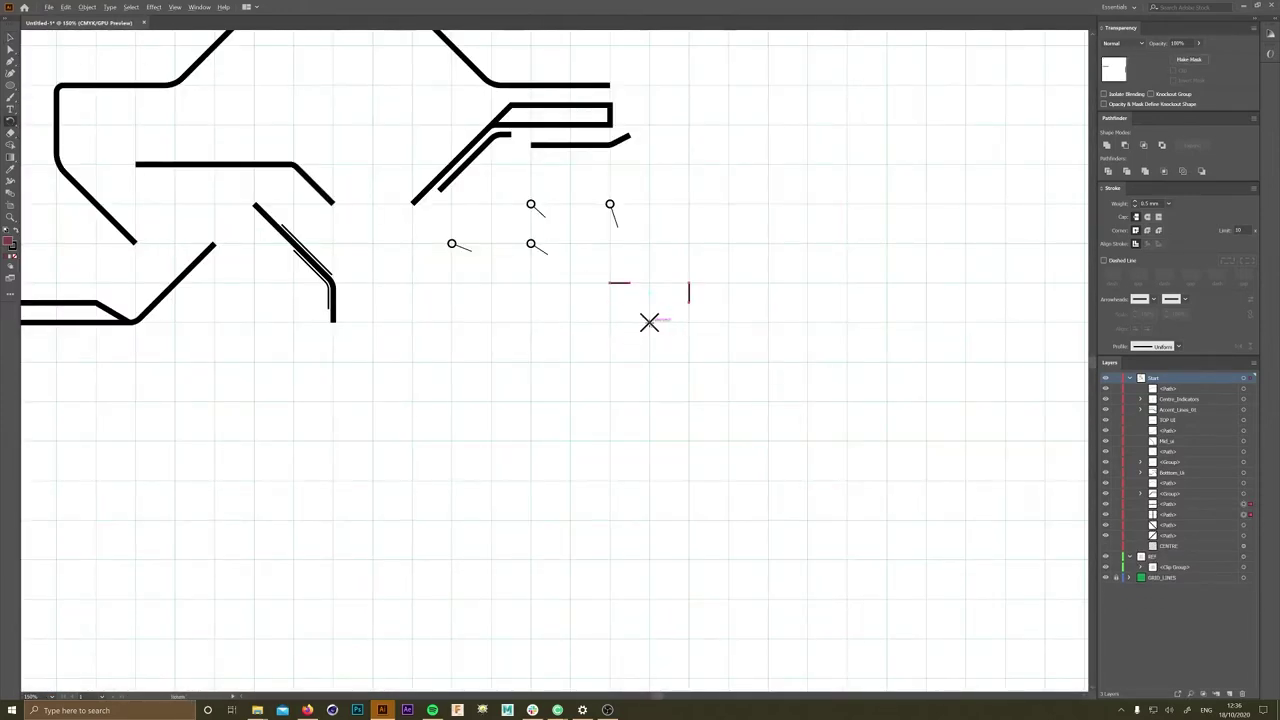
key(ctrl+shift+z)
key(v)
- Duplicate the lower row of two centre indicators one grid square down
scroll(755, 375, down, 2)
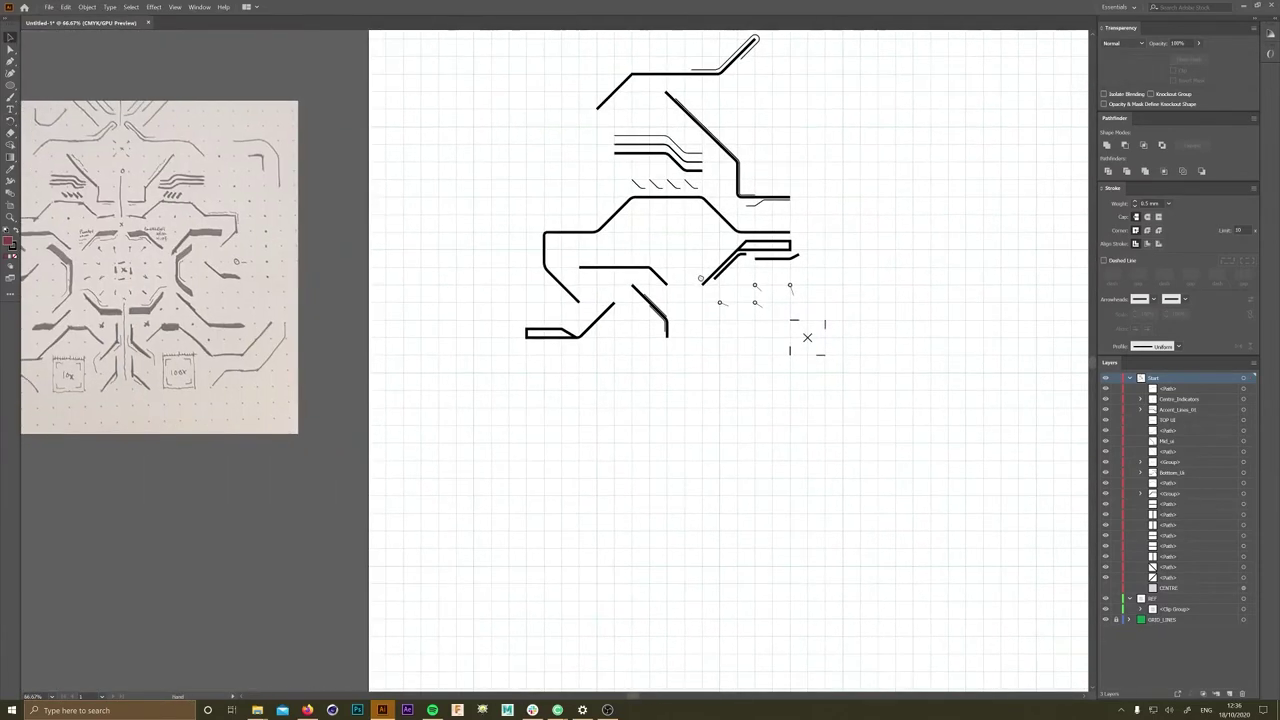
scroll(757, 321, up, 2)
double_click(646, 299)
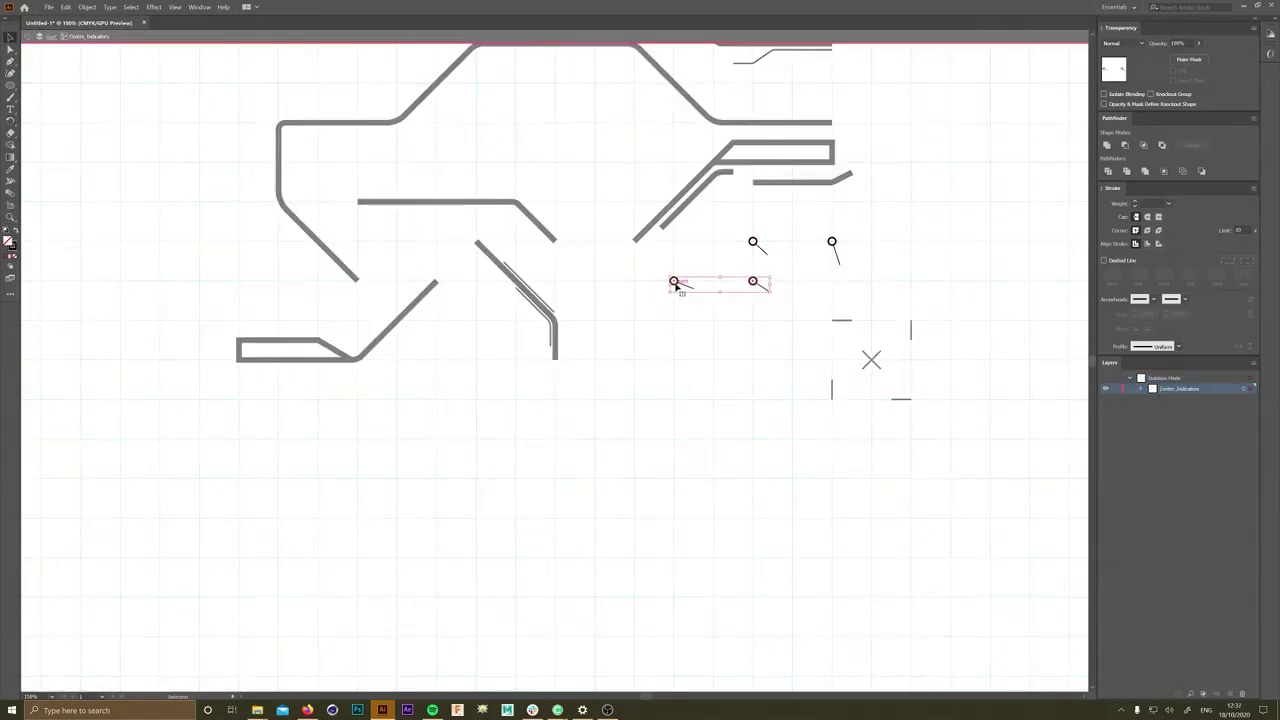
drag(674, 326, 674, 326)
scroll(770, 337, up, 1)
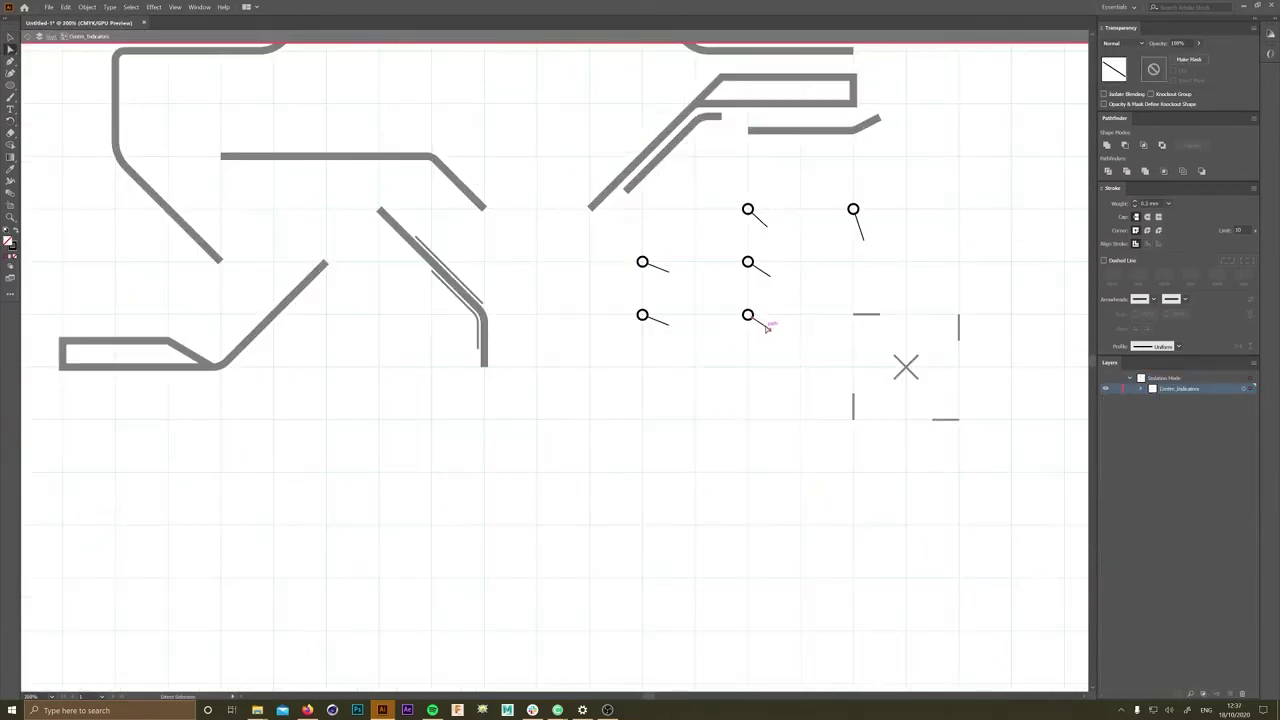
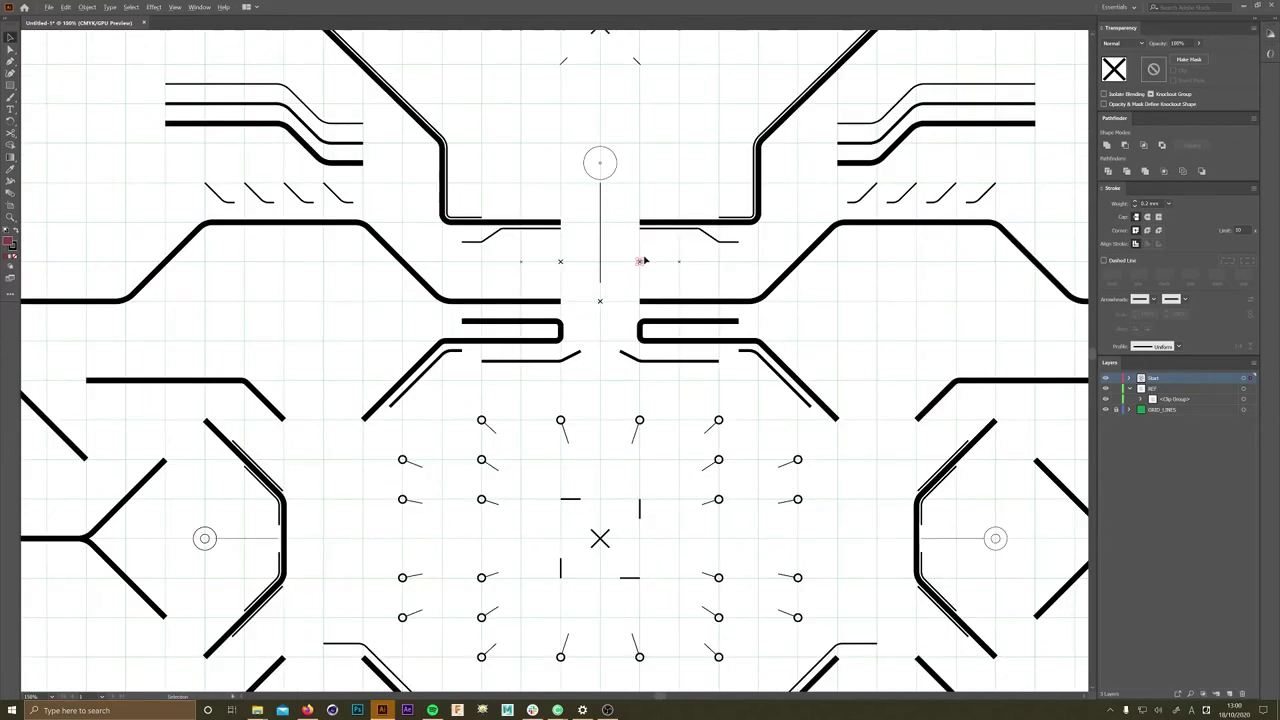
- Copy the small X as an upright plus mark and place several copies on grid intersections inside the upper-right angular outline
drag(1034, 346, 688, 320)
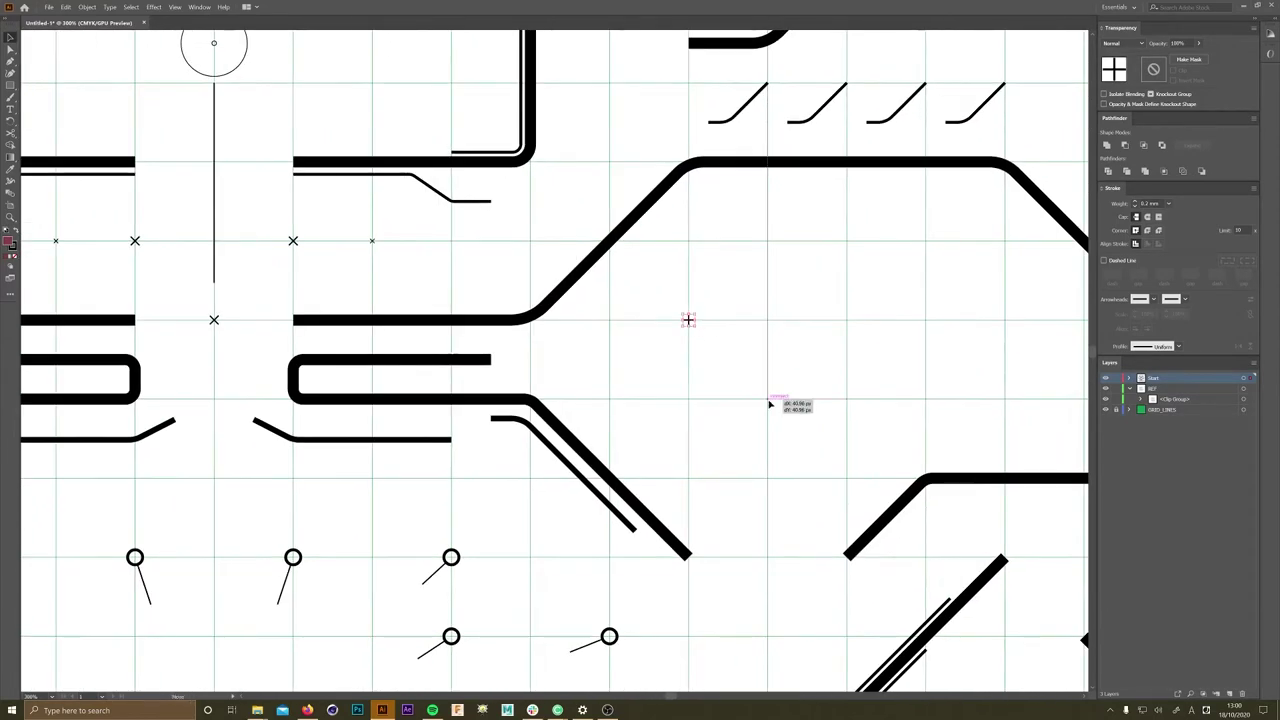
drag(769, 404, 825, 161)
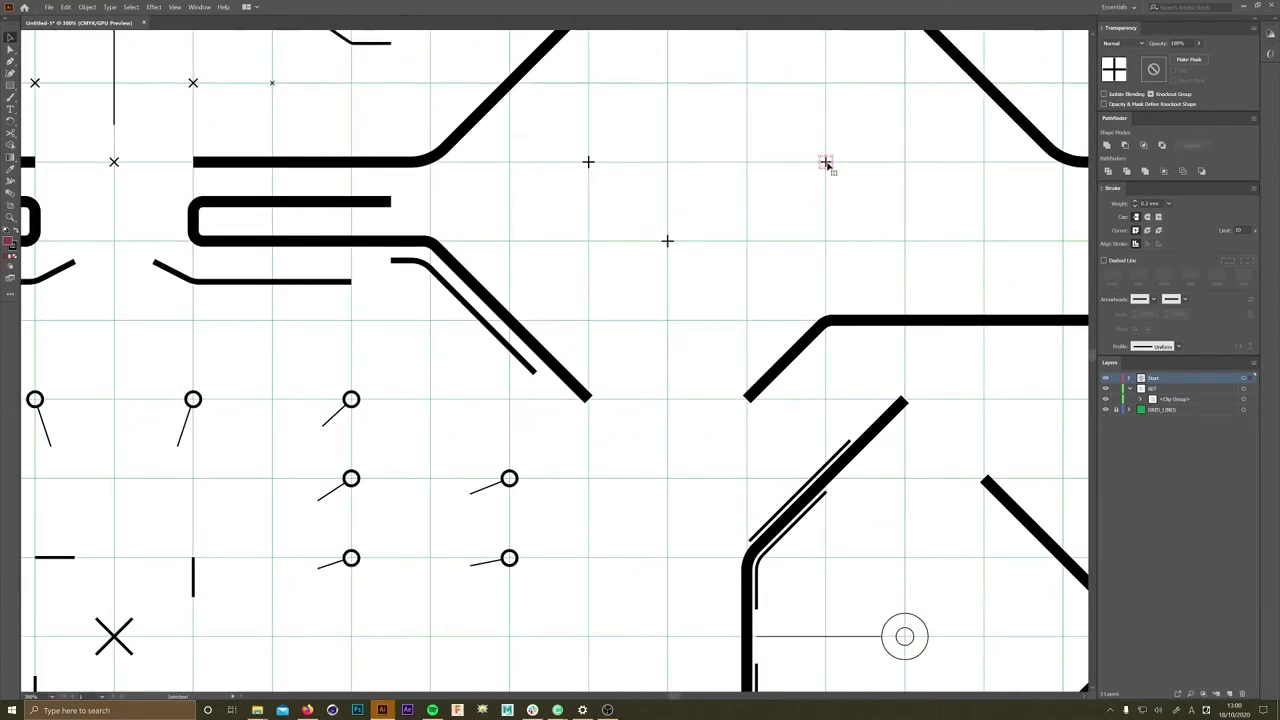
scroll(668, 369, down, 2)
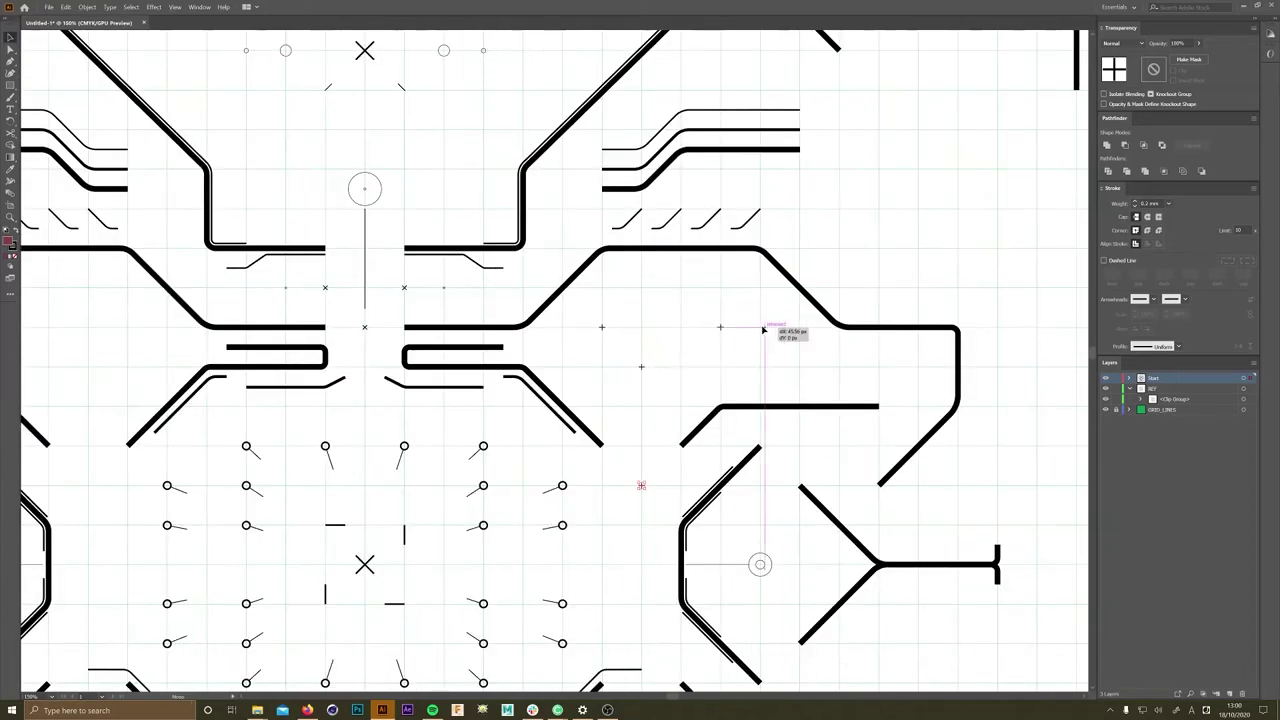
drag(644, 369, 680, 366)
- Rearrange the plus marks into a staggered scatter of four within the upper-right angular outline, leaving one beside the centre indicators
scroll(763, 329, down, 2)
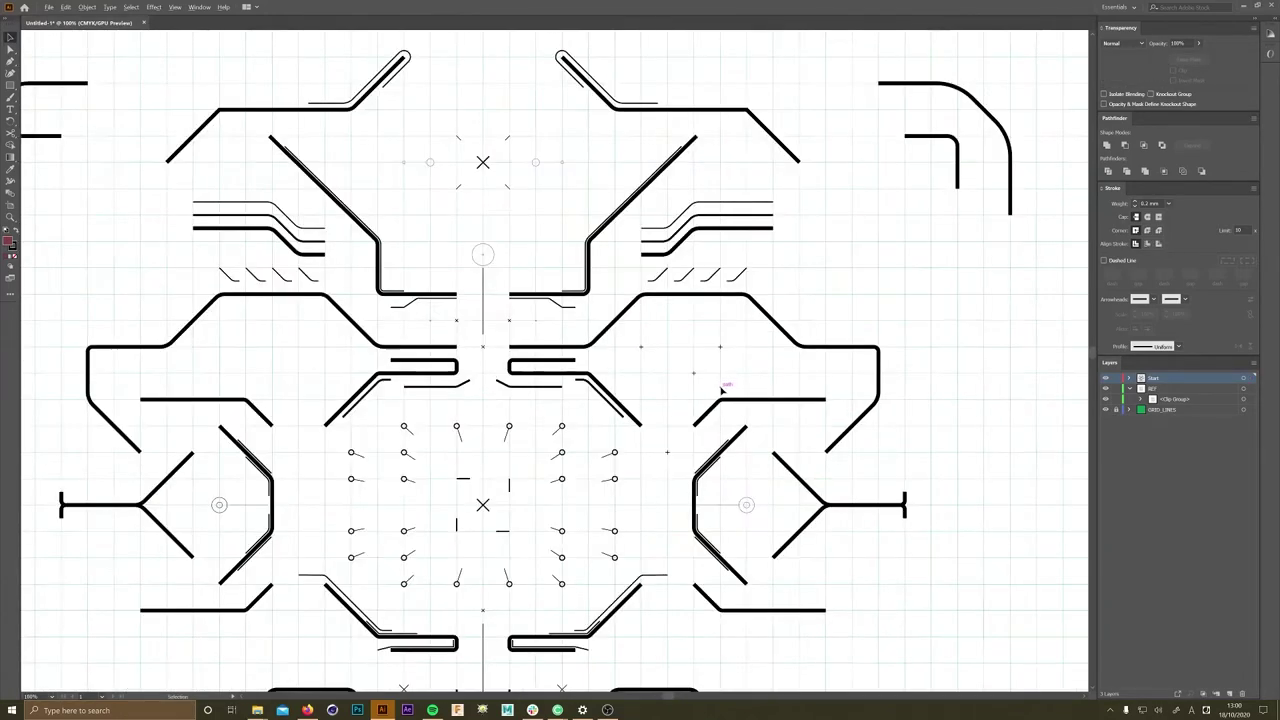
scroll(780, 309, up, 2)
scroll(783, 277, up, 1)
scroll(737, 314, down, 1)
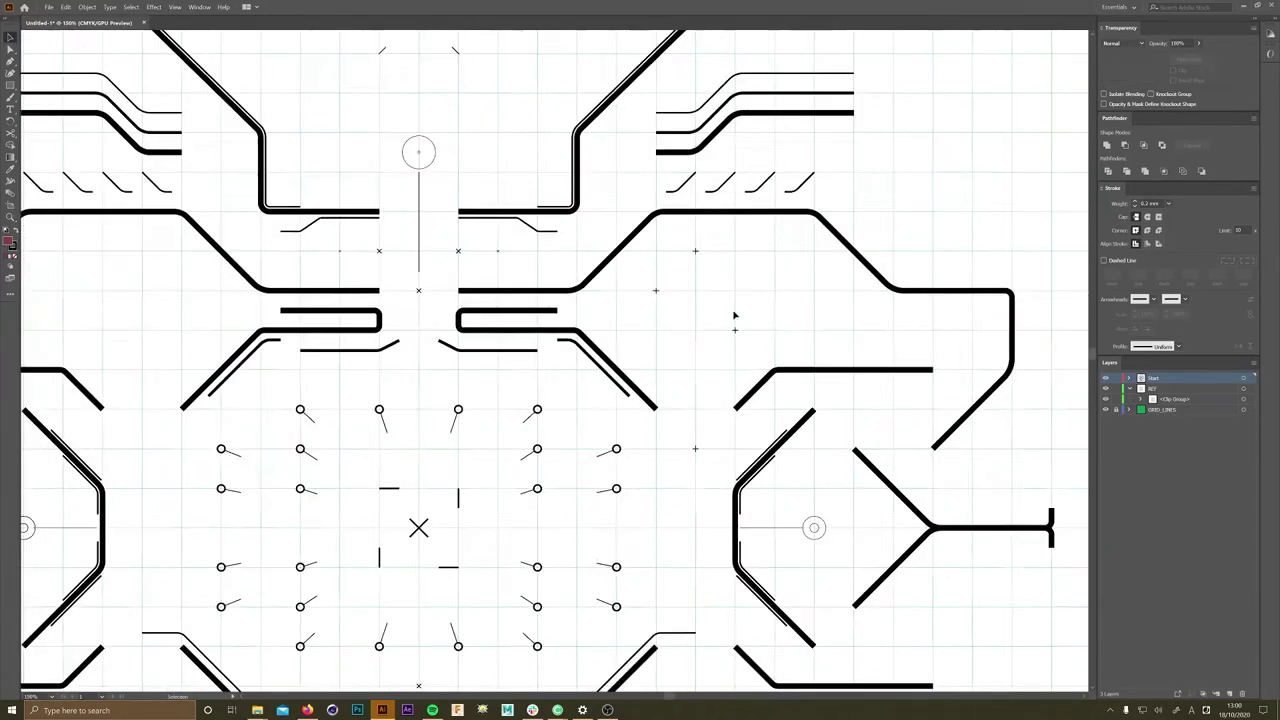
scroll(727, 269, up, 1)
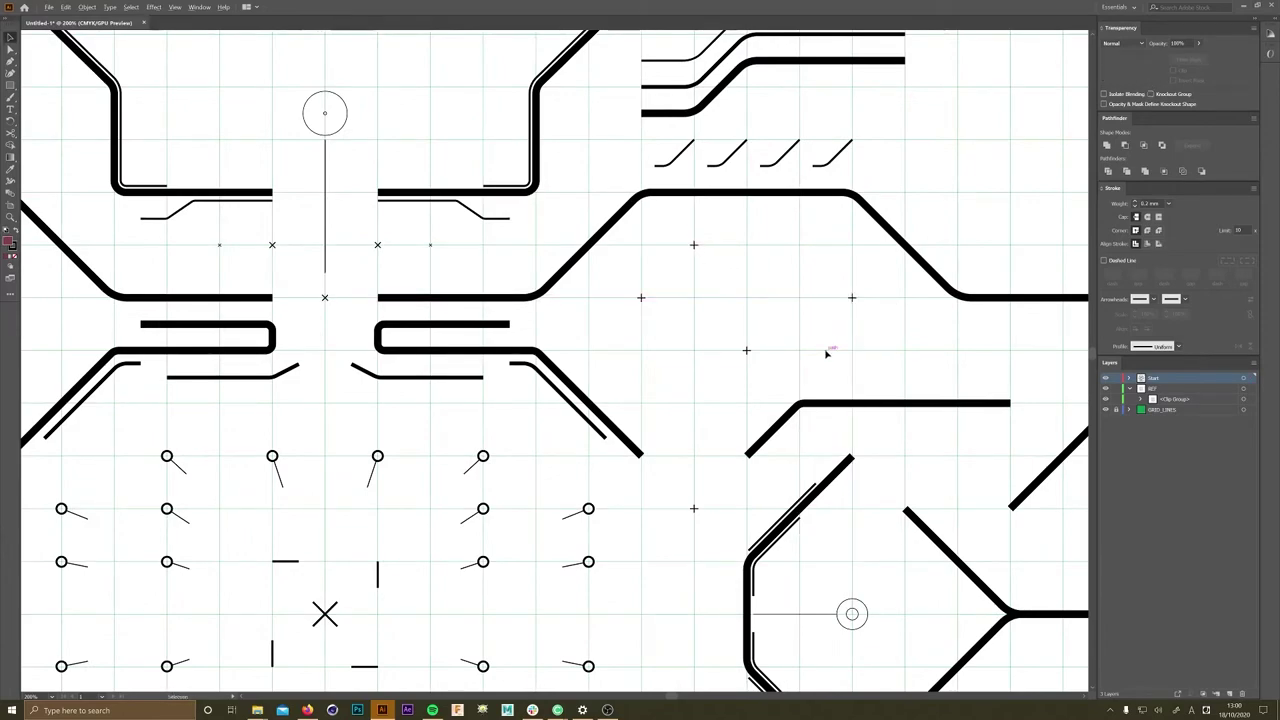
scroll(828, 348, down, 1)
scroll(794, 318, down, 1)
scroll(723, 334, up, 1)
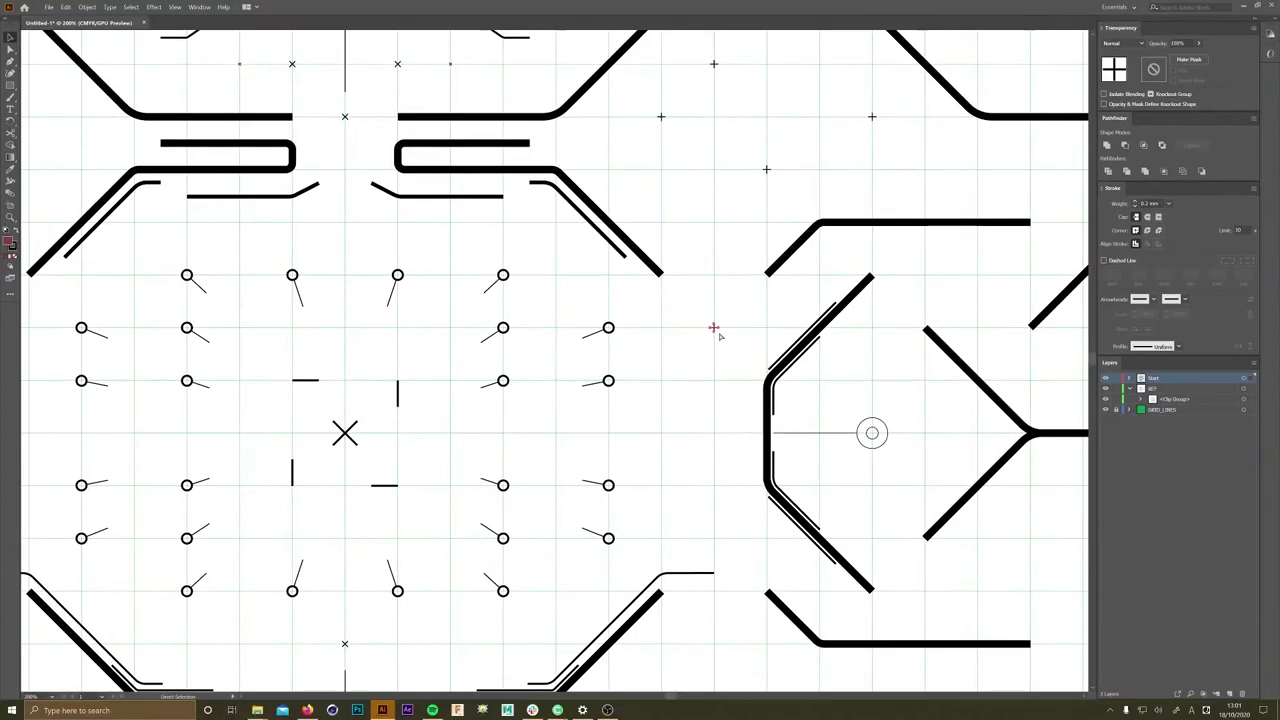
- Add a plus mark two grid squares below the one beside the centre indicators and copy the pair into the empty right margin
scroll(716, 383, down, 3)
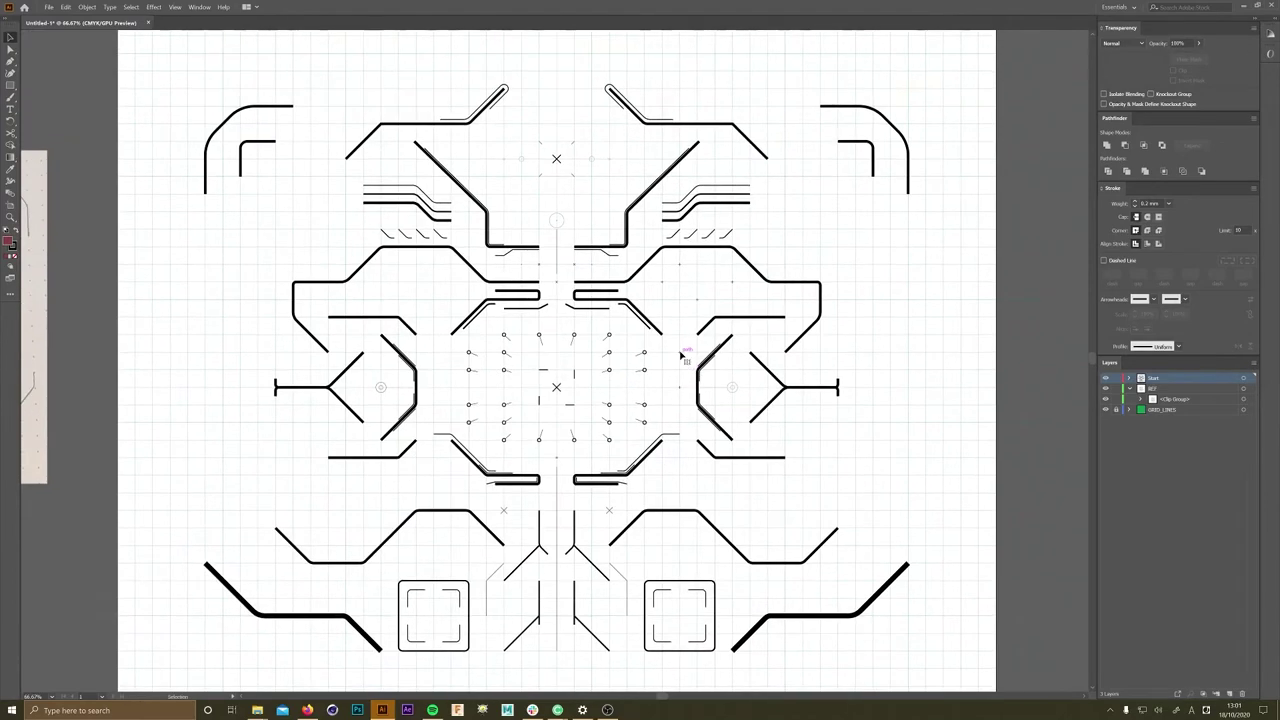
scroll(688, 372, up, 3)
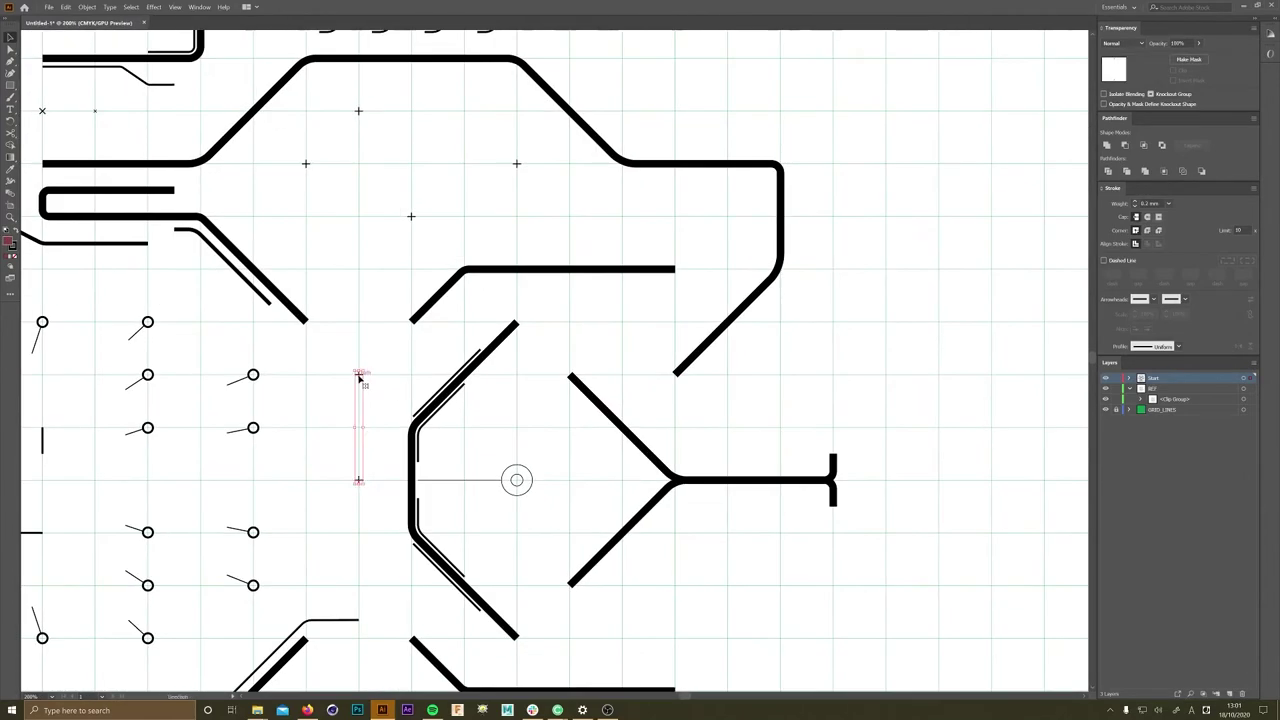
scroll(940, 220, down, 3)
scroll(866, 309, up, 2)
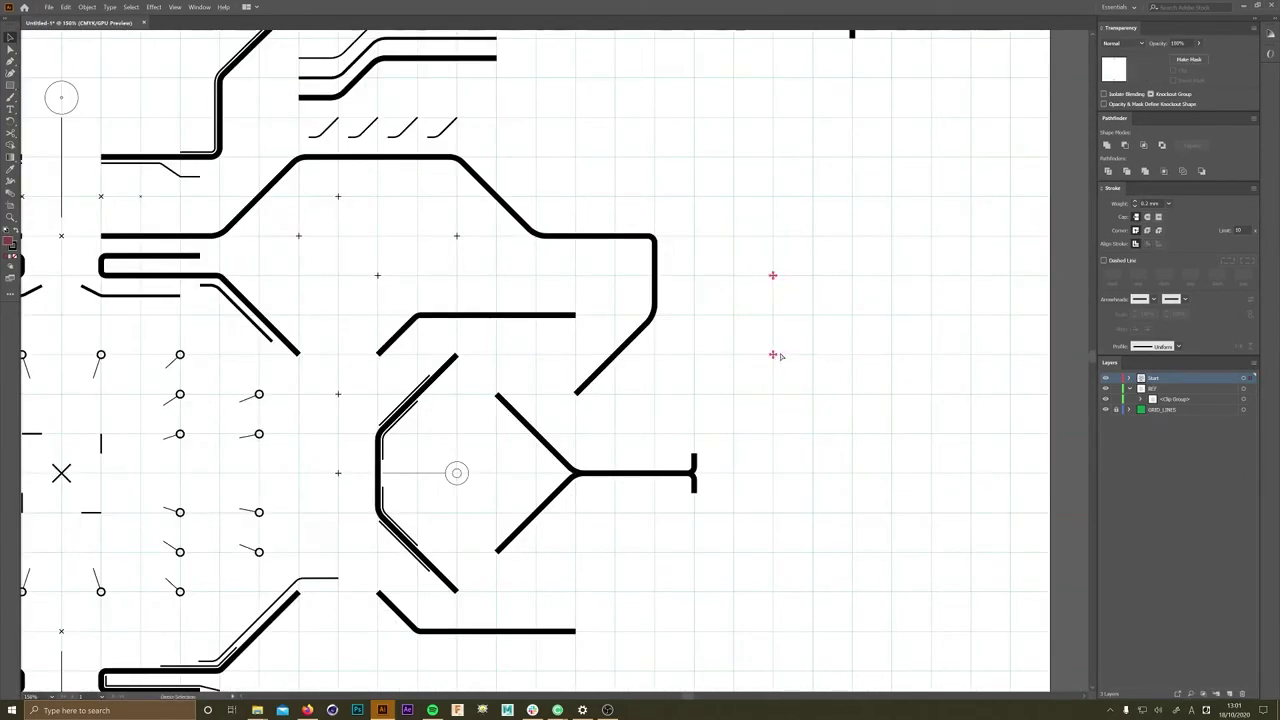
drag(772, 274, 866, 234)
- Scatter further copies of the plus marks on grid intersections in the right margin beneath the rounded corner lines
scroll(873, 310, down, 3)
scroll(873, 310, up, 3)
scroll(870, 300, down, 3)
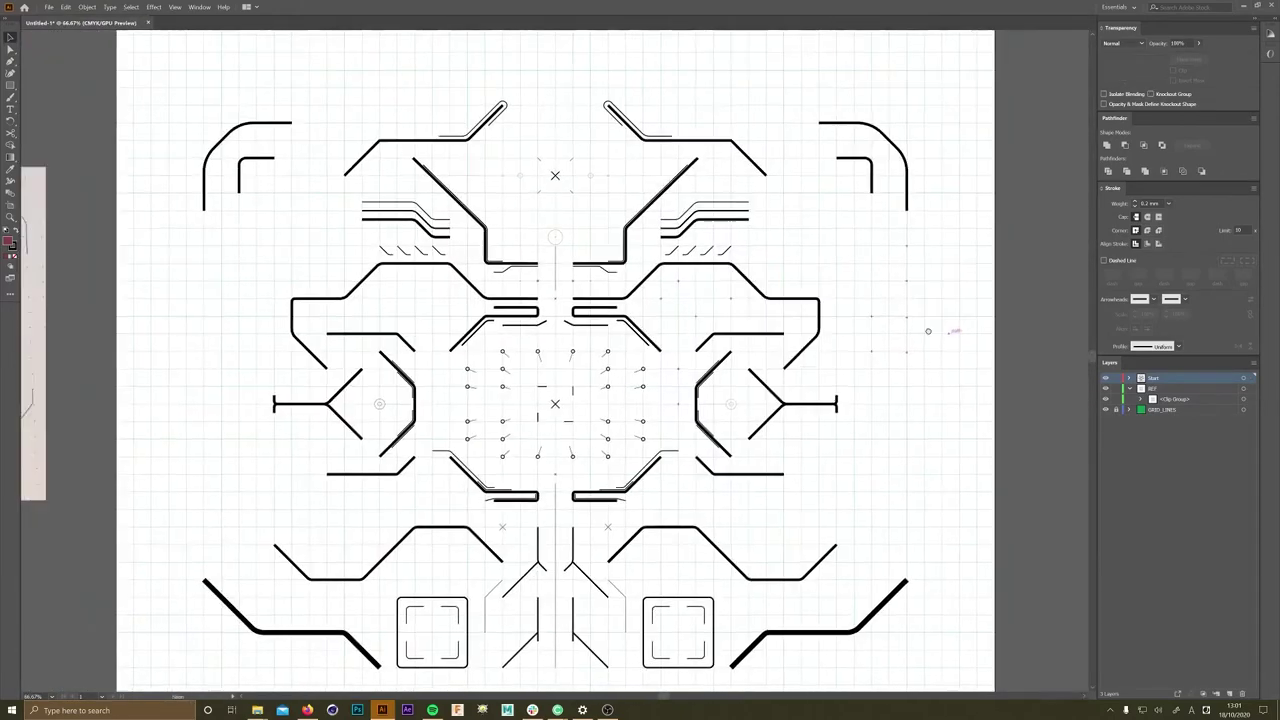
scroll(873, 320, up, 2)
drag(955, 238, 890, 418)
drag(949, 246, 872, 306)
drag(948, 247, 783, 203)
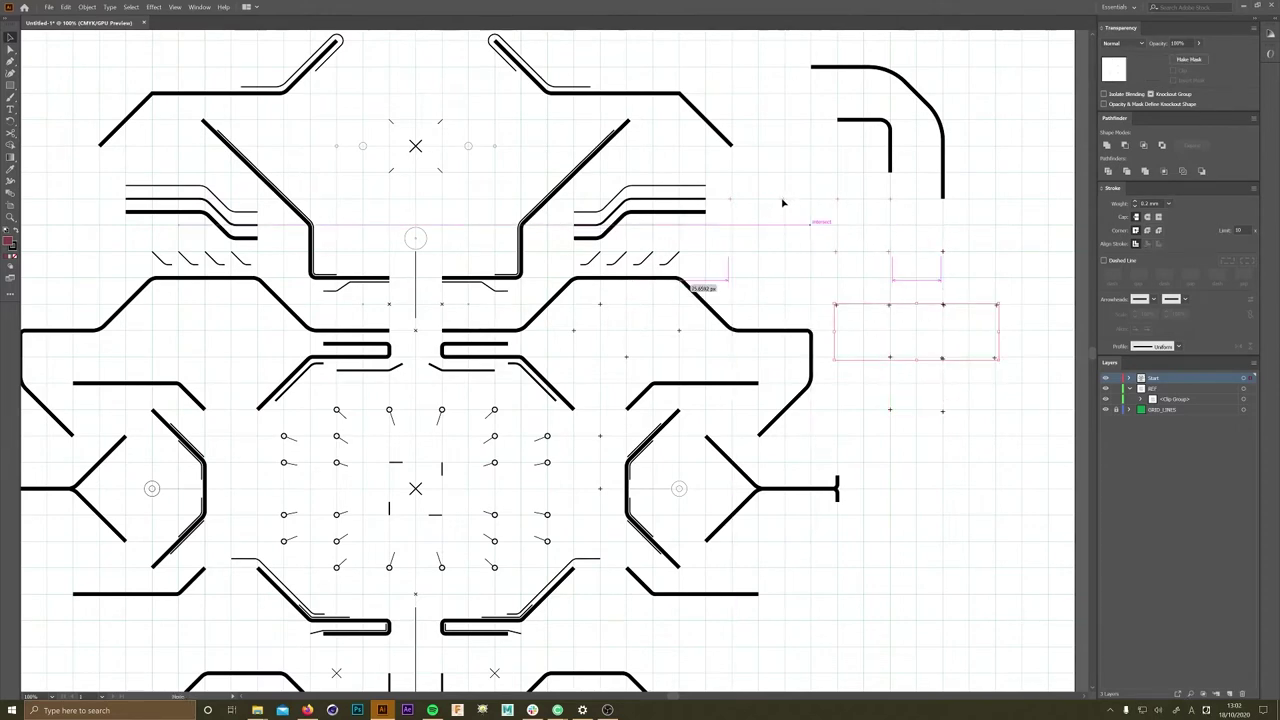
- Select all the plus marks on the right half and reflect a vertical-axis copy onto the matching grid positions on the left half
click(920, 360)
key(ctrl+minus)
drag(940, 390, 898, 254)
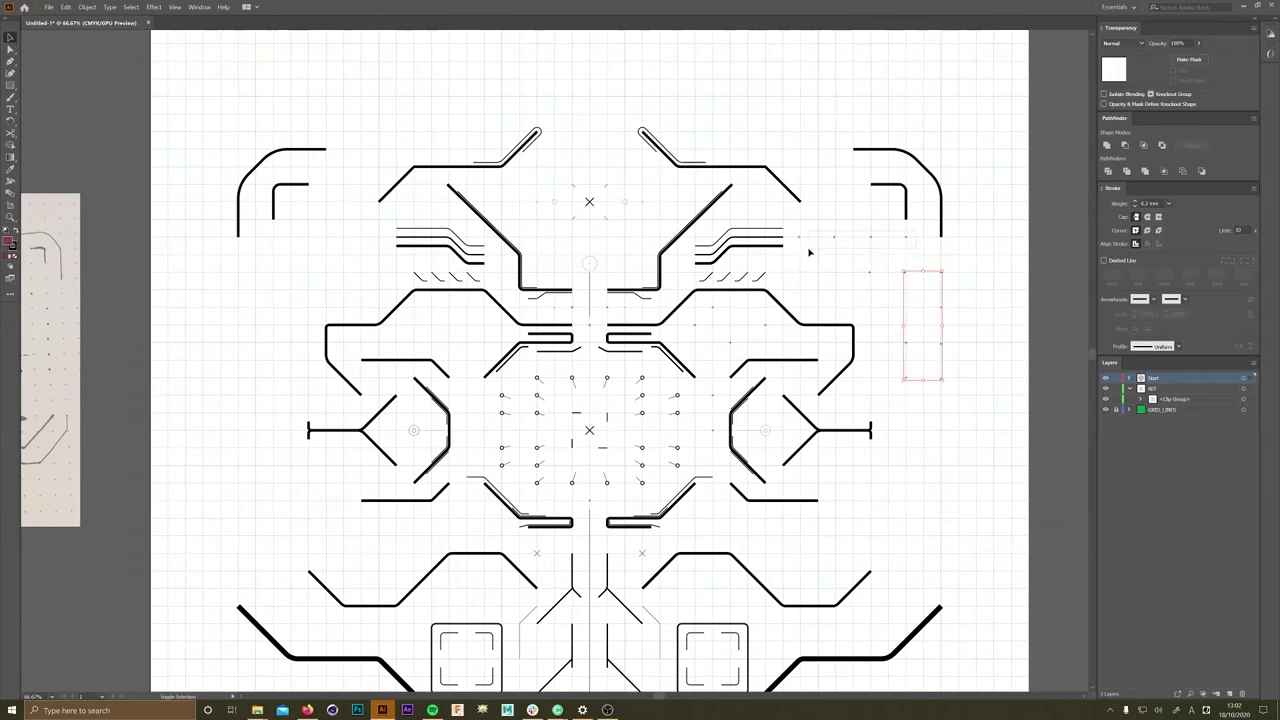
drag(760, 325, 693, 396)
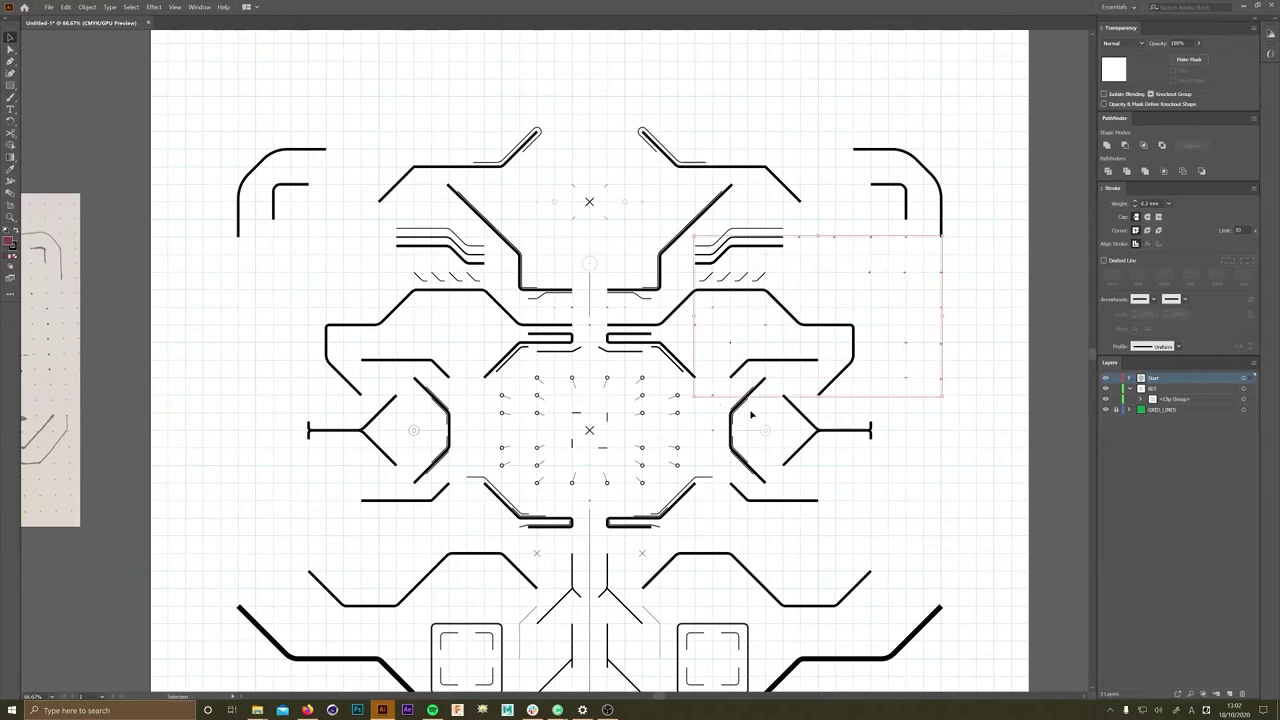
right_click(826, 242)
mouse_move(880, 342)
click(980, 378)
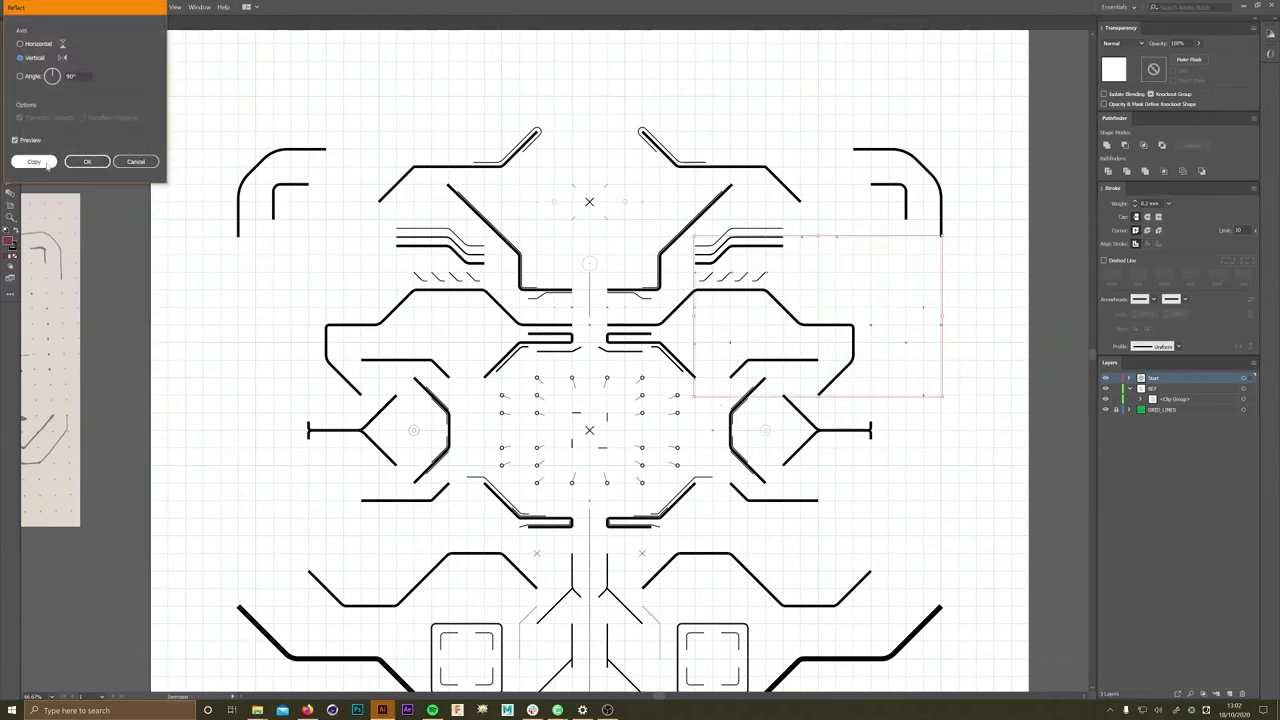
click(34, 163)
drag(835, 249, 380, 243)
scroll(380, 243, up, 4)
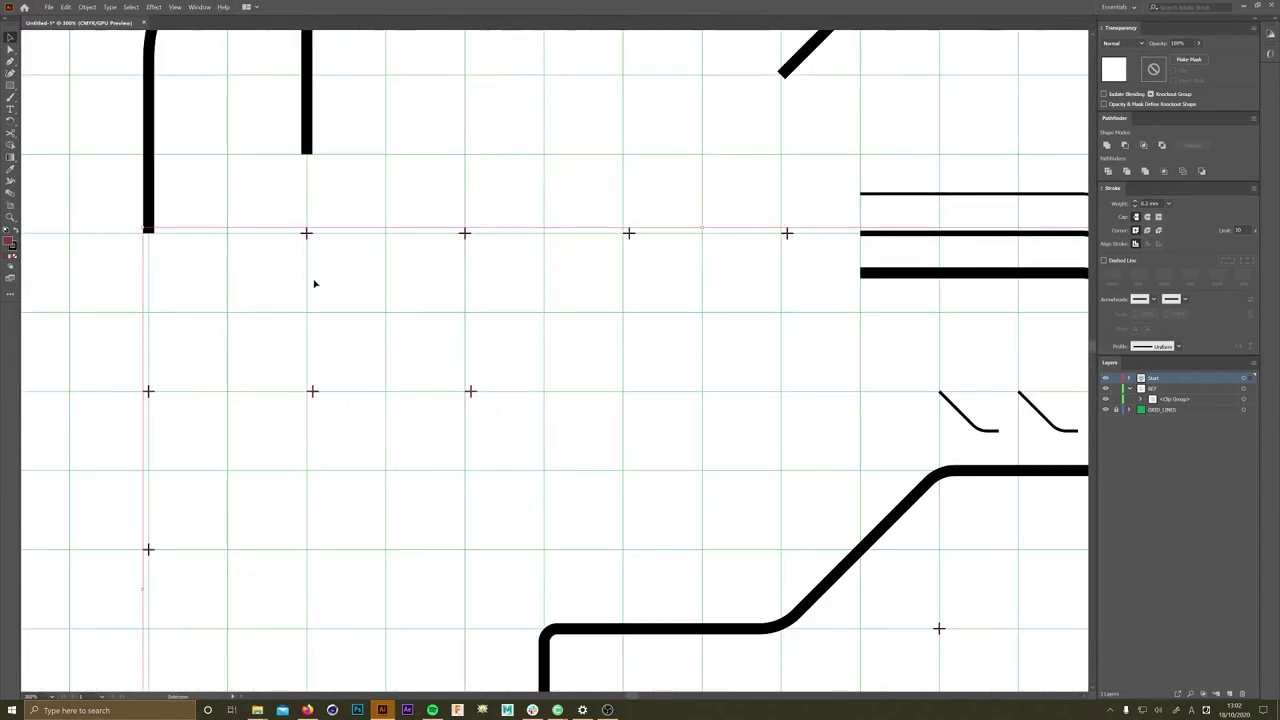
scroll(867, 426, down, 4)
scroll(867, 426, down, 1)
- Select the plus marks on both sides and reflect a horizontal-axis copy into the lower half of the layout
click(834, 250)
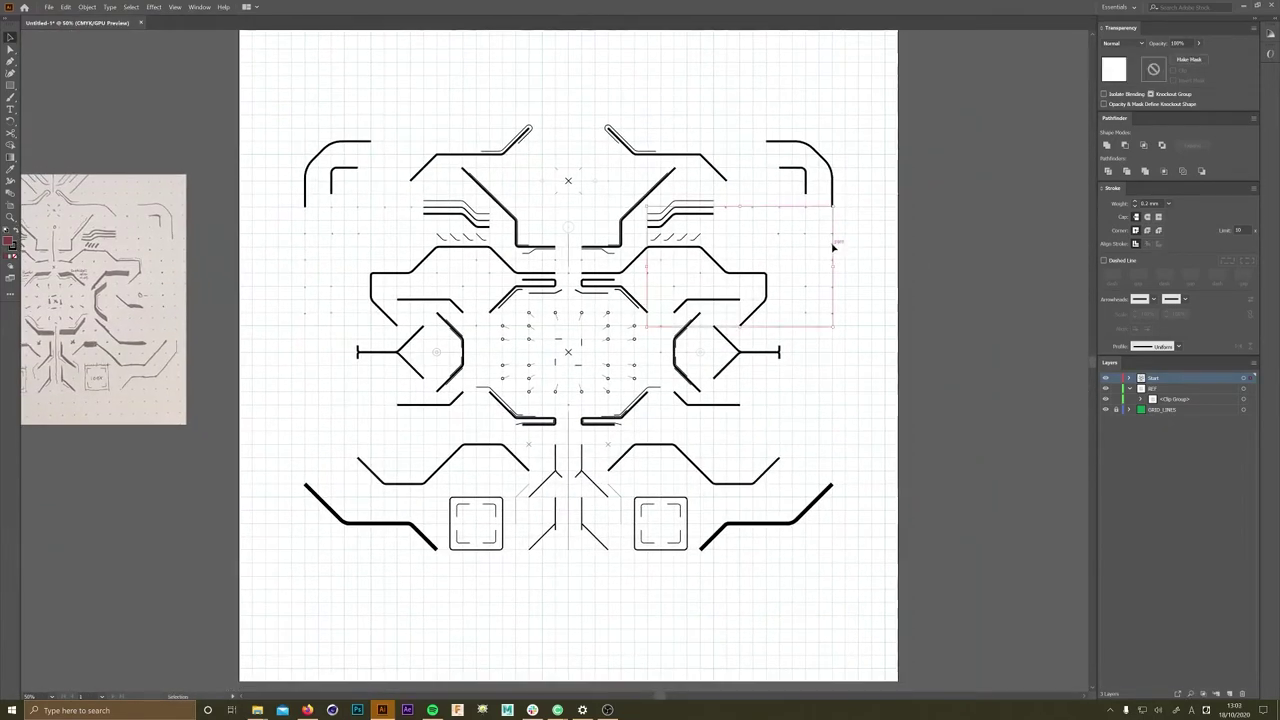
shift+click(355, 238)
right_click(400, 291)
click(520, 440)
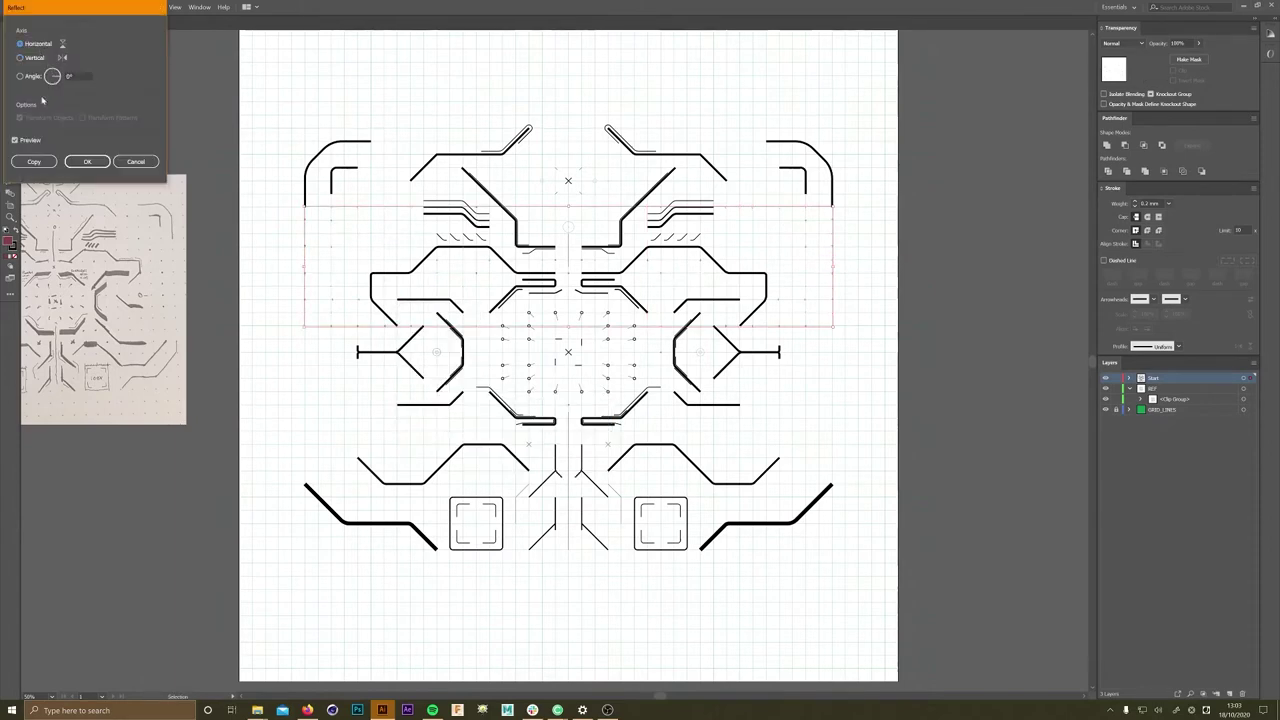
click(34, 163)
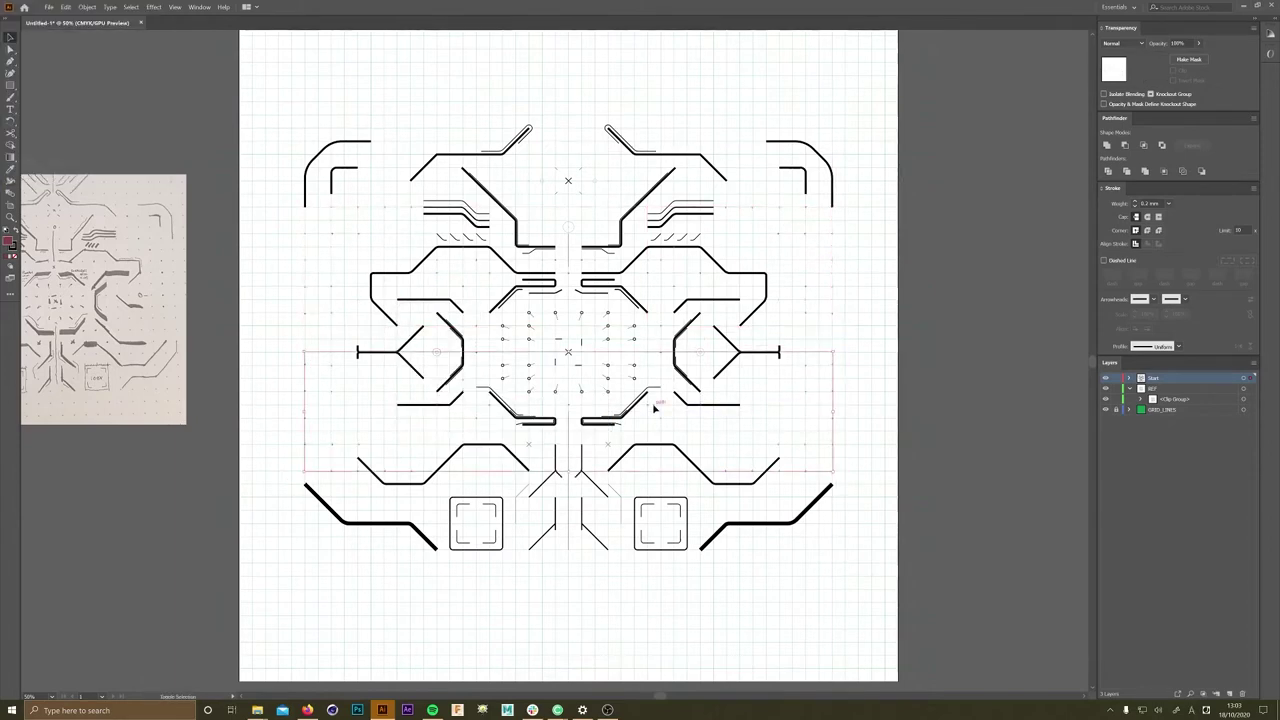
click(818, 547)
- Hide the GRID_LINES layer to check the artwork without the grid, and show it again
drag(466, 450, 479, 403)
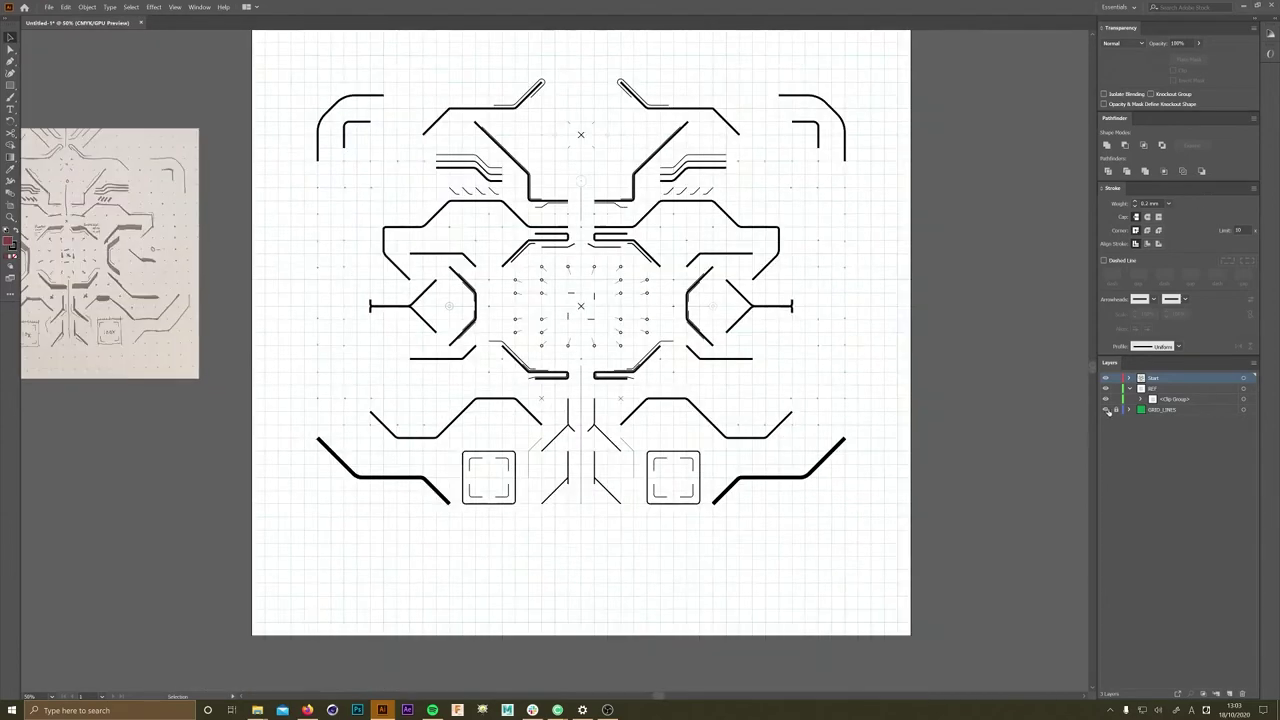
key(ctrl+apostrophe)
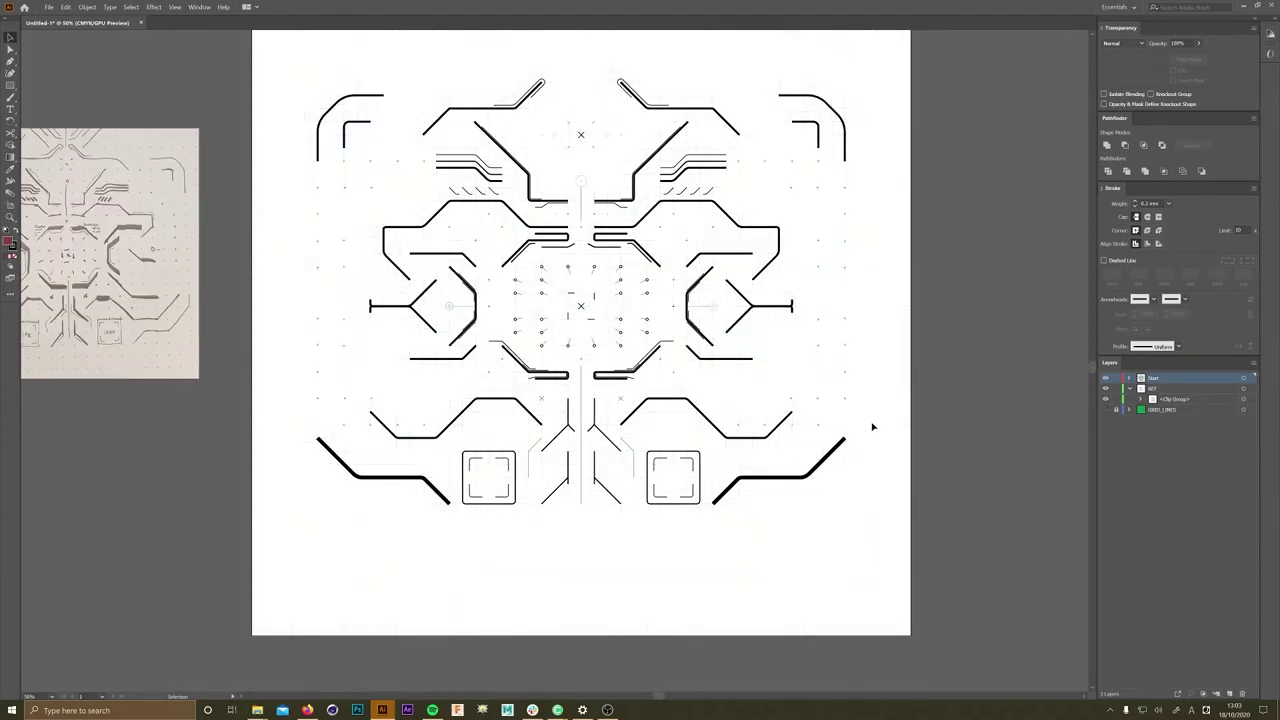
click(1106, 410)
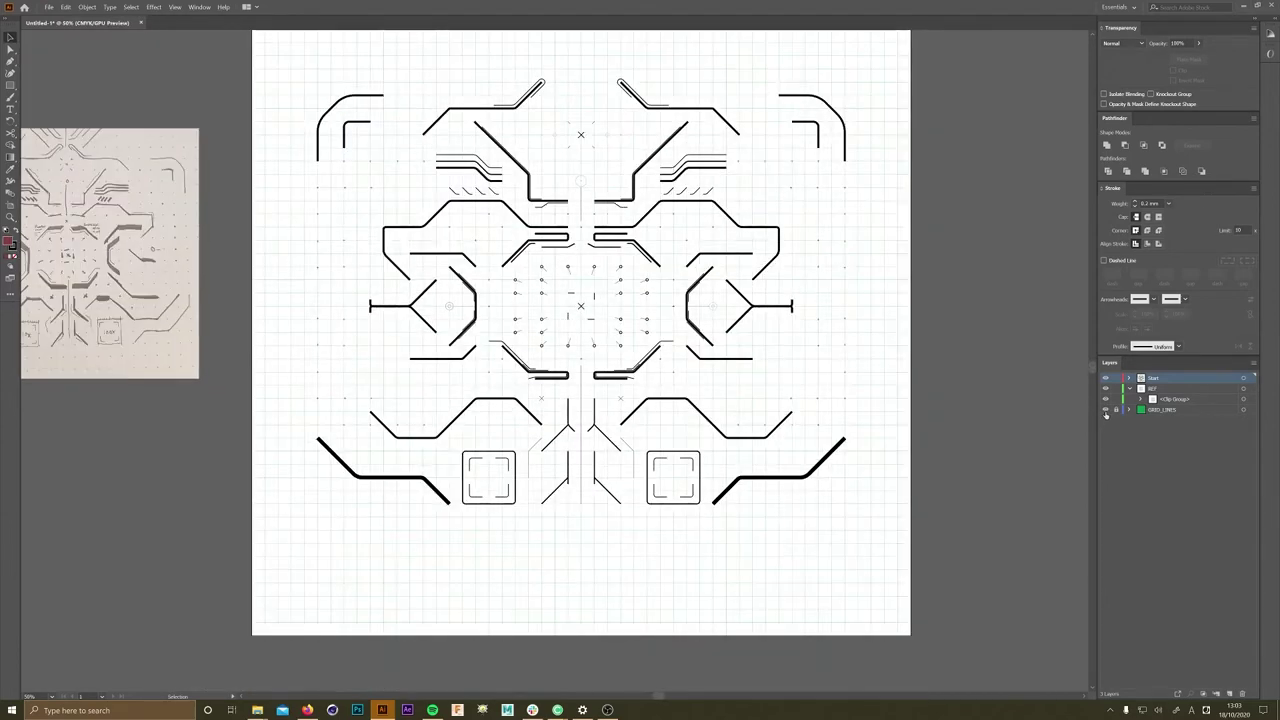
click(1106, 410)
click(1106, 410)
- Add a 0.1 mm vertical centre line spanning the artboard and a matching horizontal line through the central X
drag(581, 635, 600, 163)
key(ctrl+minus)
key(ctrl+plus)
key(ctrl+plus)
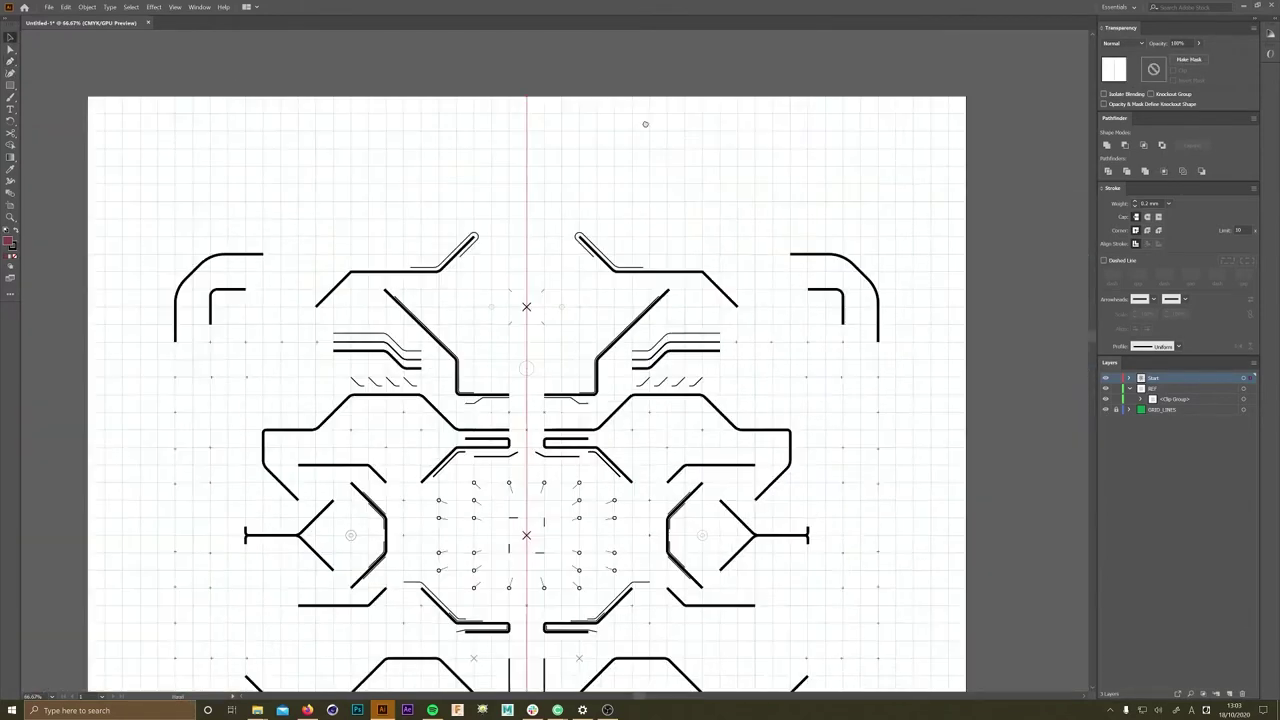
key(ctrl+minus)
key(ctrl+minus)
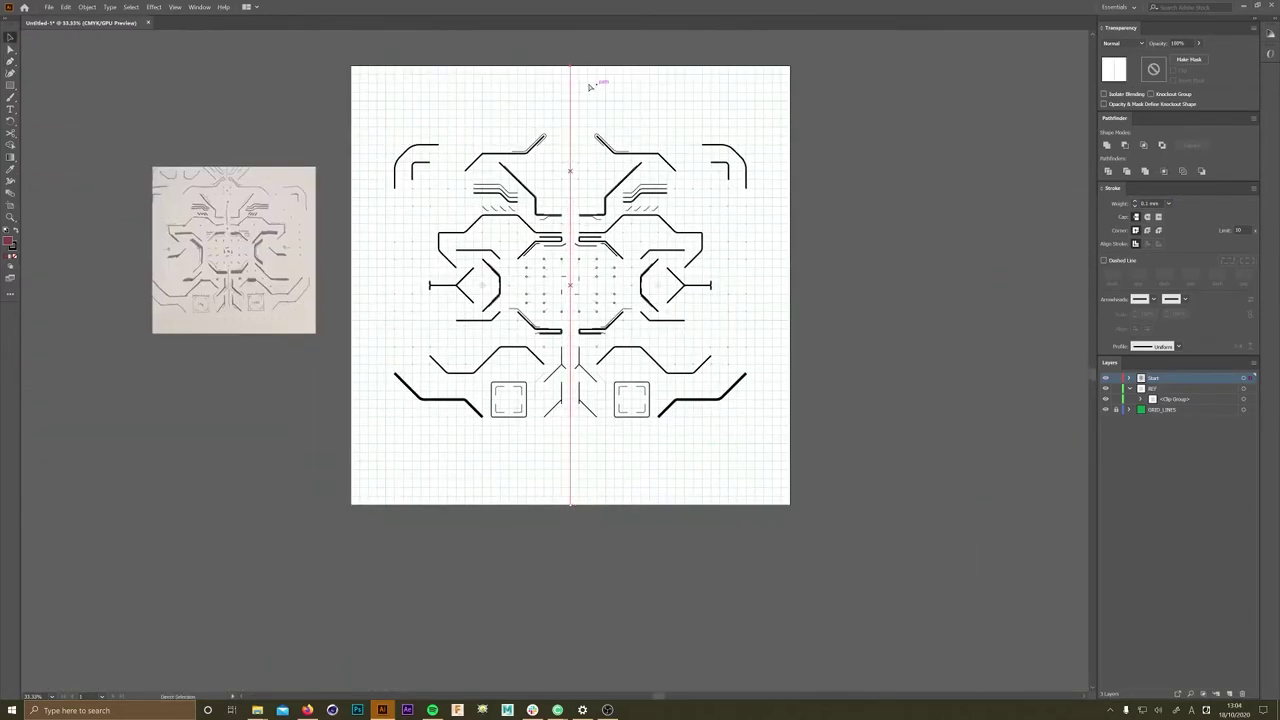
drag(570, 285, 774, 285)
key(ctrl+plus)
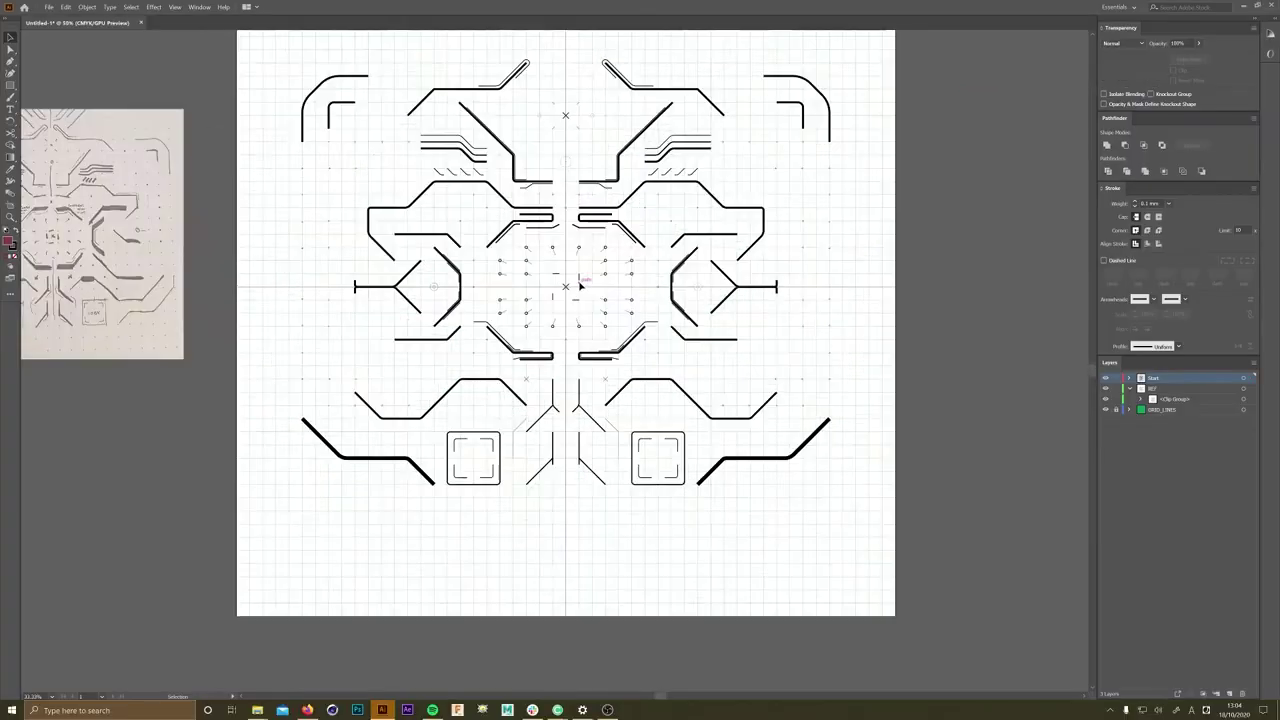
key(ctrl+minus)
key(ctrl+plus)
key(ctrl+minus)
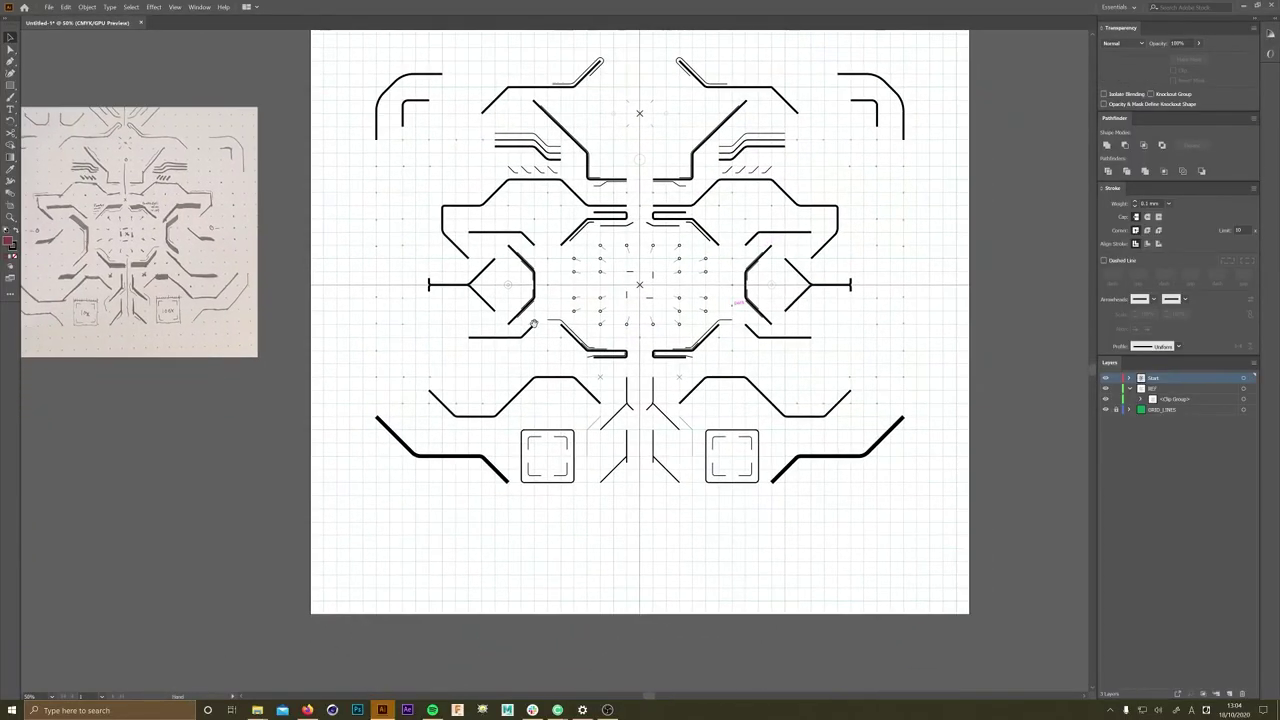
key(ctrl+plus)
key(ctrl+minus)
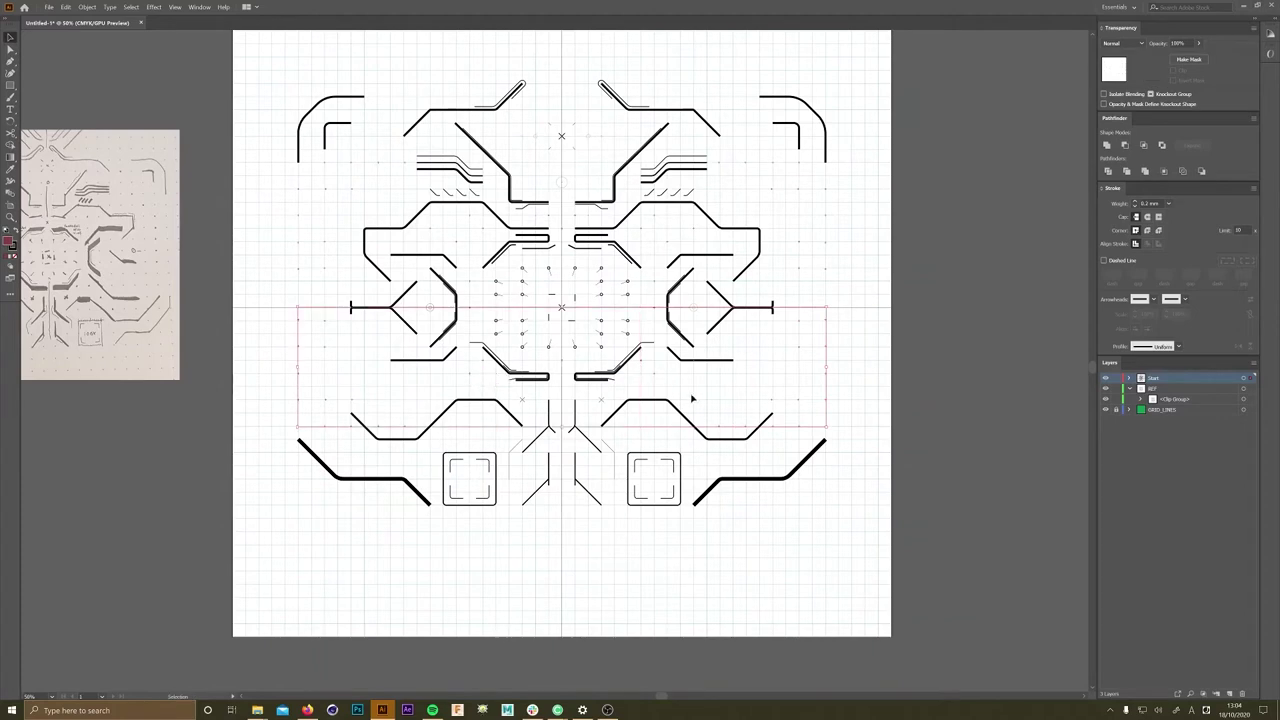
scroll(777, 354, up, 1)
- Copy the circle beside the upper X below the upper-left angled line's end, and place a smaller one one grid square past the inner corner line
click(573, 160)
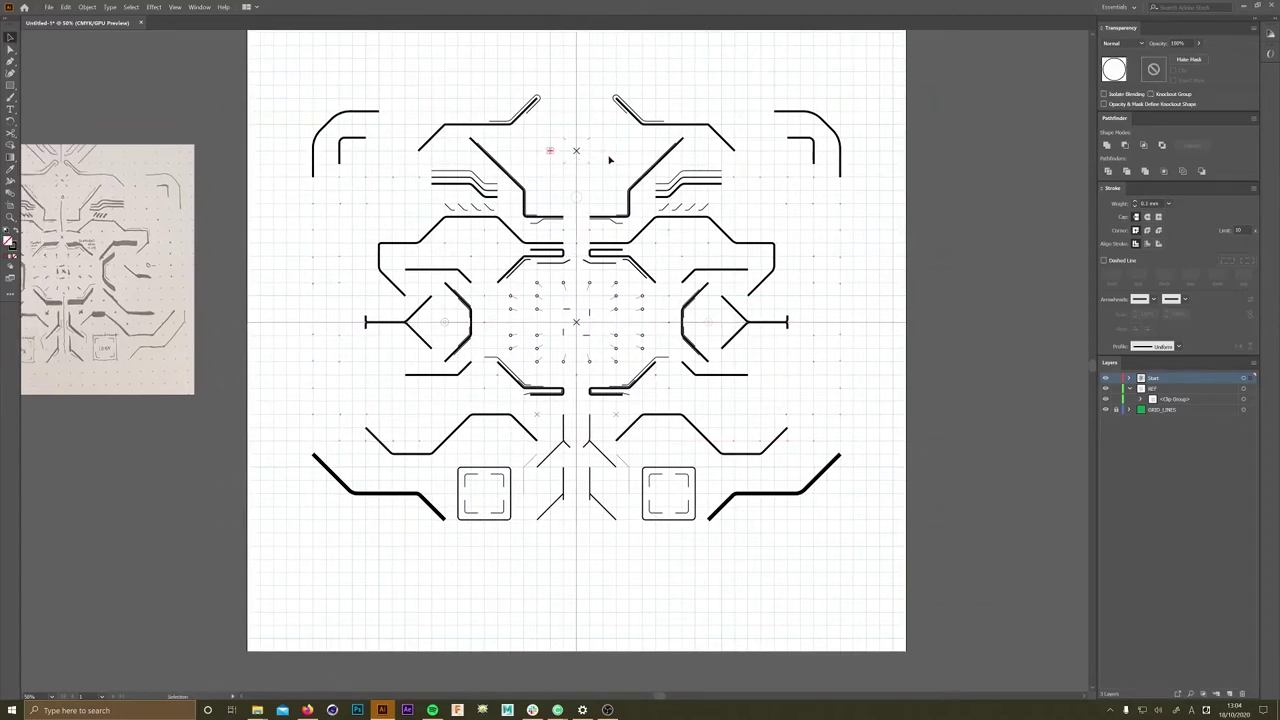
key(ctrl+plus)
key(ctrl+plus)
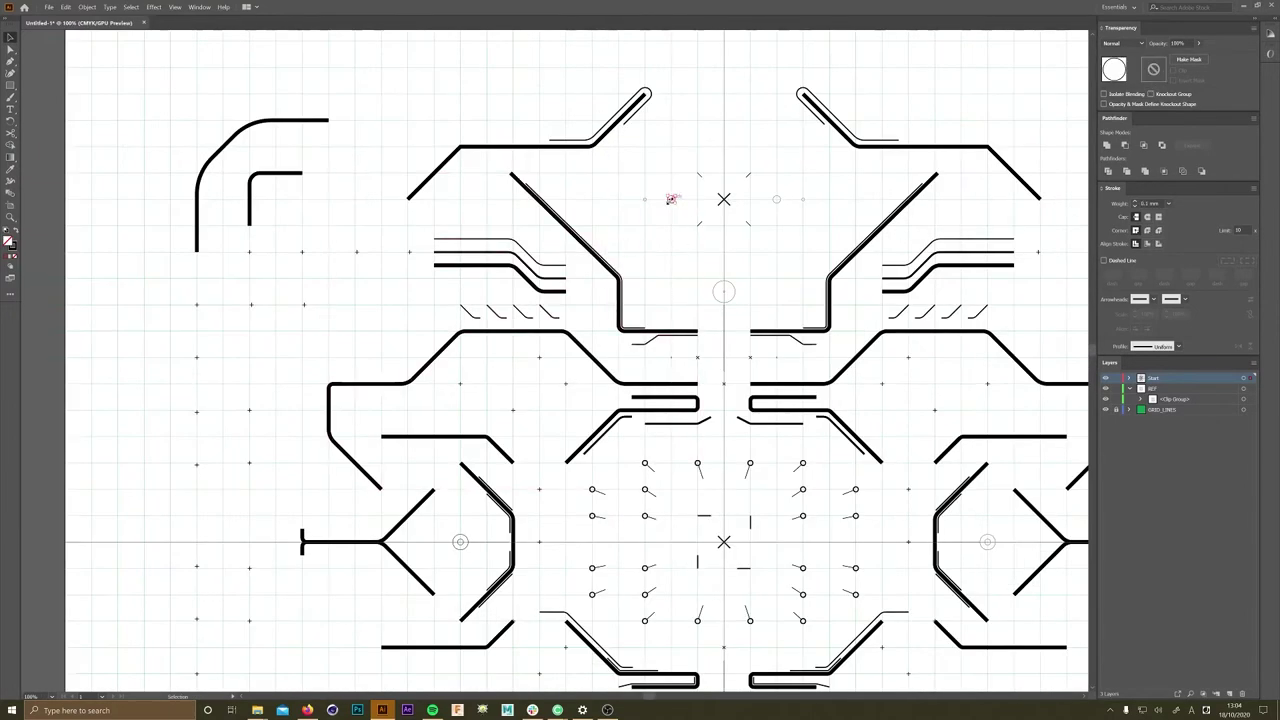
drag(671, 199, 443, 163)
key(ctrl+plus)
key(ctrl+plus)
scroll(526, 211, left, 3)
key(ctrl+minus)
key(ctrl+plus)
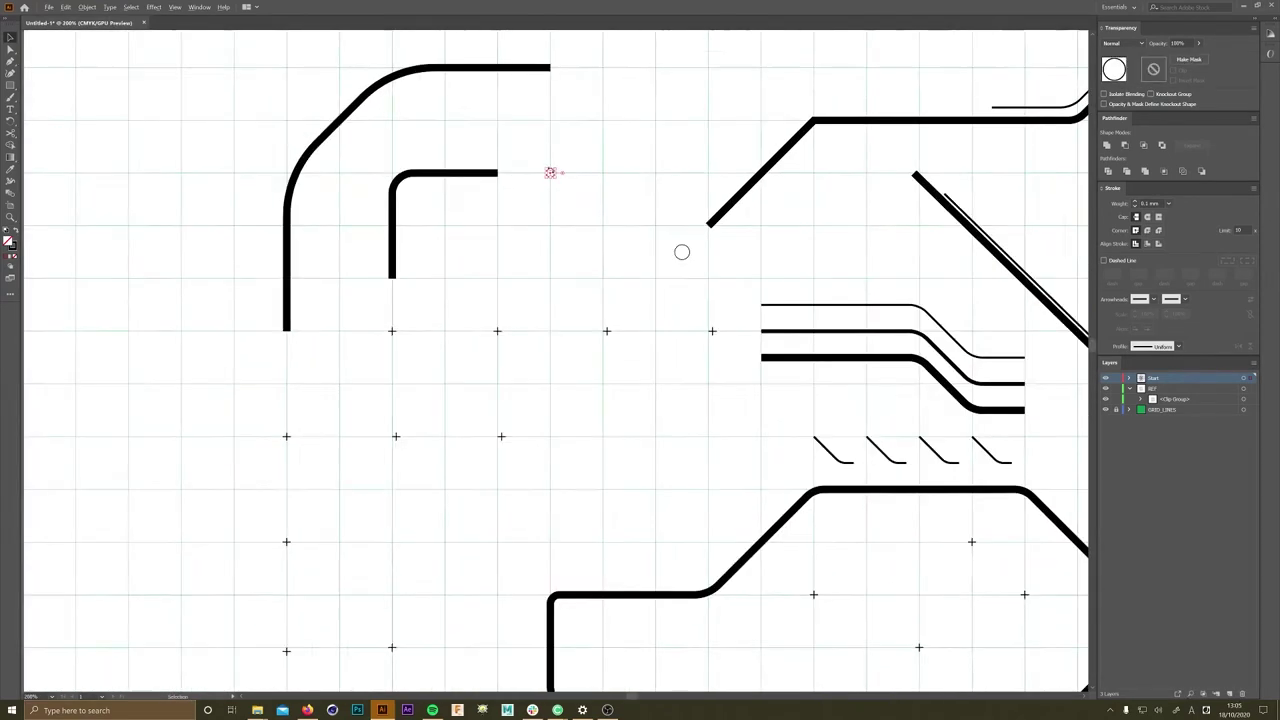
- Copy the small circle to the grid intersection one square past the end of the outer upper-left corner line
key(ctrl+plus)
key(ctrl+plus)
key(ctrl+plus)
mouse_move(575, 216)
mouse_down()
mouse_move(556, 254)
mouse_move(634, 294)
mouse_move(591, 300)
mouse_move(672, 115)
mouse_move(554, 249)
mouse_up()
scroll(634, 294, up, 2)
key(ctrl+minus)
key(ctrl+minus)
key(ctrl+minus)
key(ctrl+minus)
key(ctrl+minus)
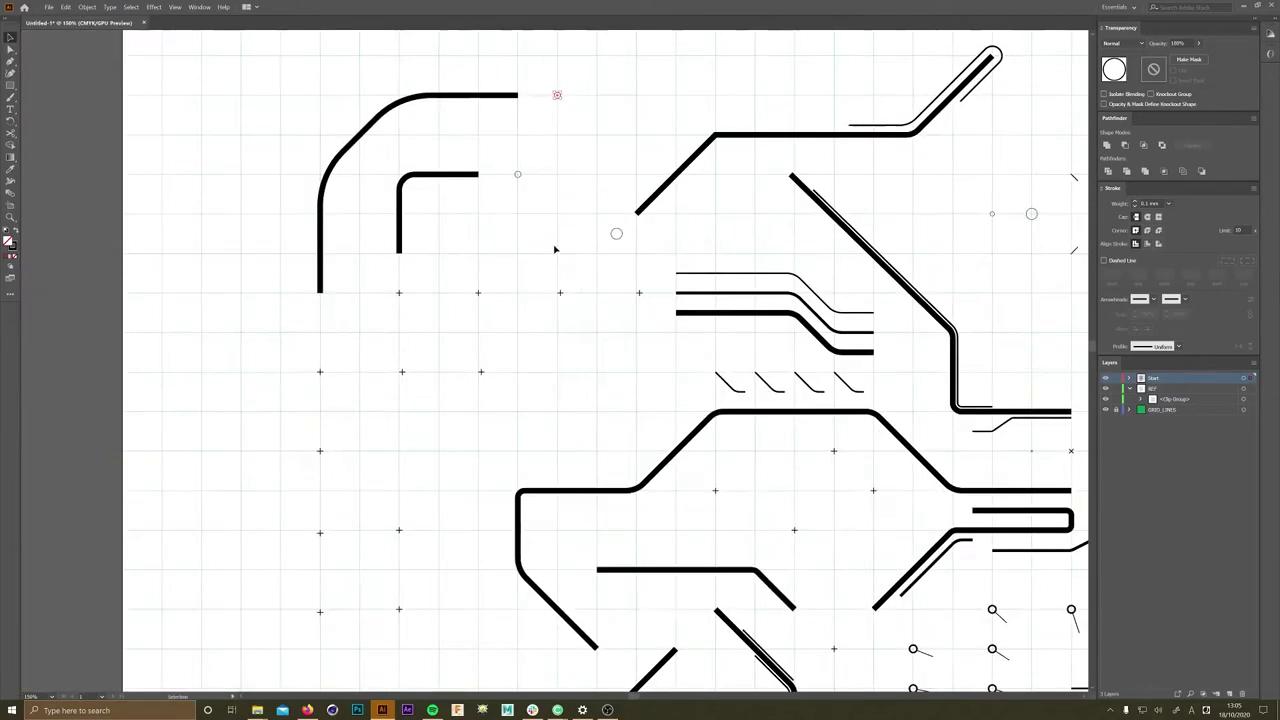
- Copy the small circle down to a grid intersection above the left angular outline, beside its rising slope
scroll(570, 152, up, 1)
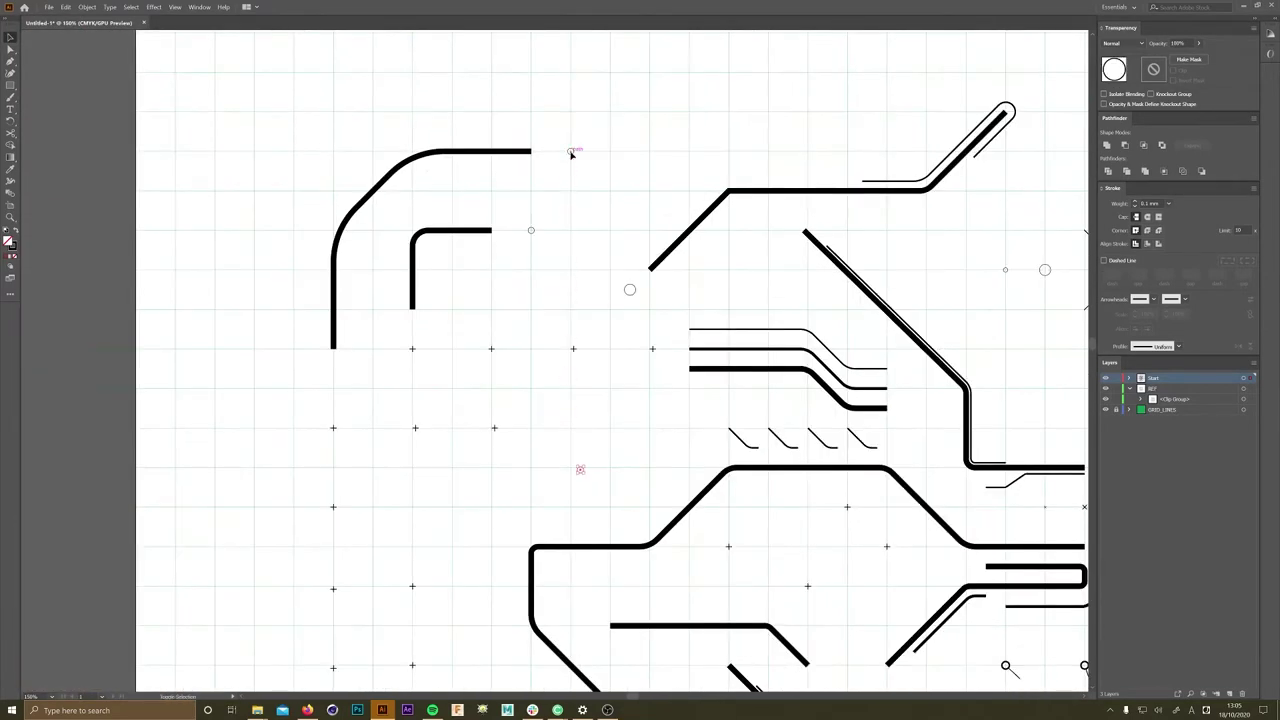
scroll(717, 530, up, 5)
scroll(717, 530, down, 6)
scroll(717, 530, up, 3)
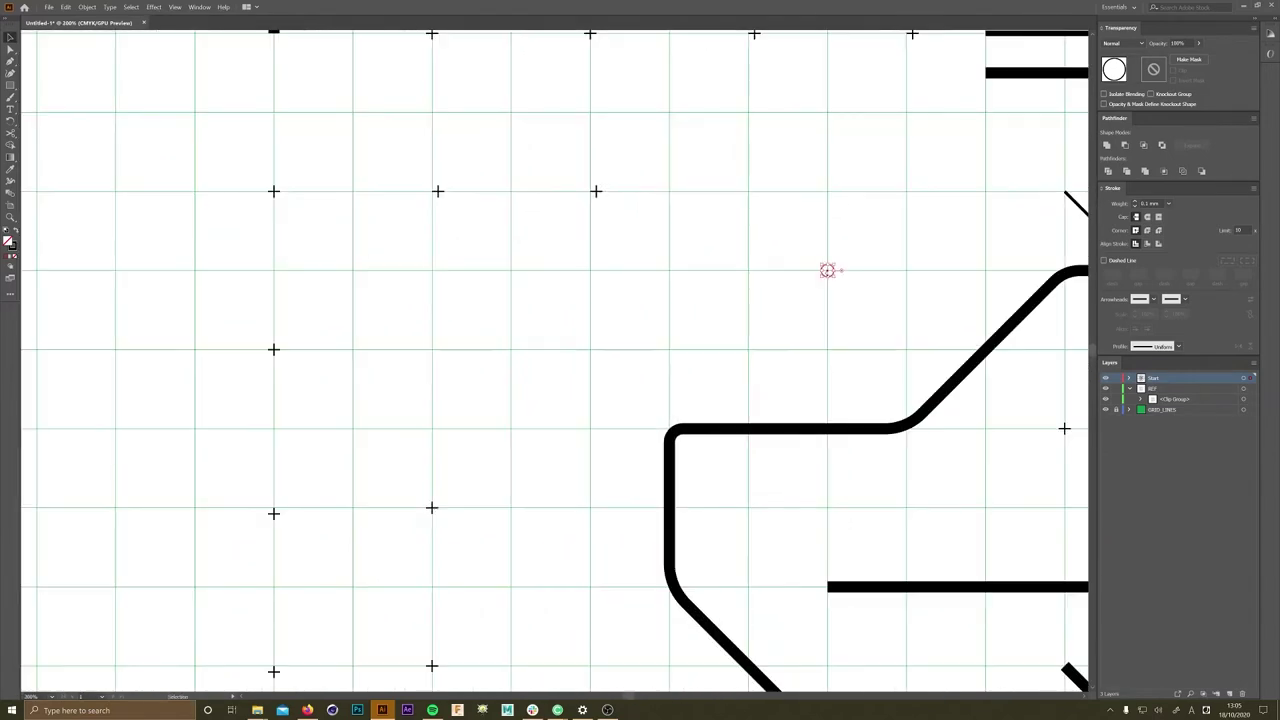
scroll(827, 271, up, 4)
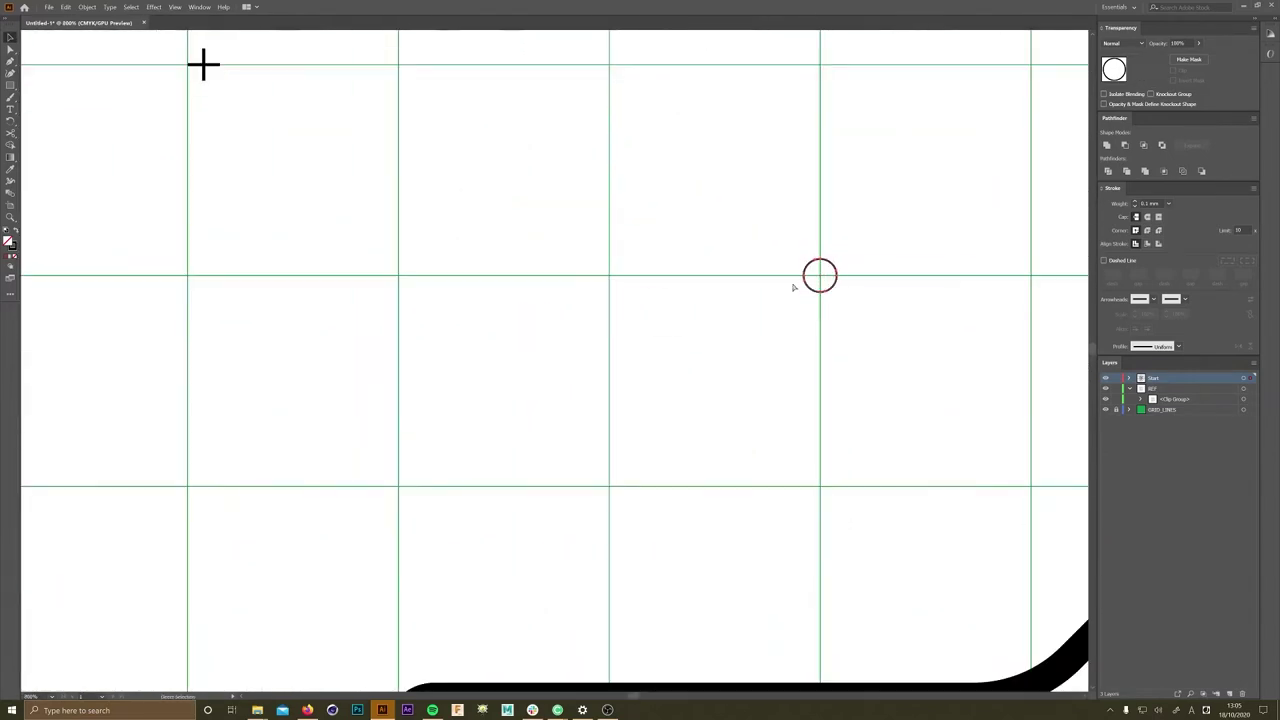
- Copy the circle onto a grid intersection in the left margin and add a scaled-down copy two grid squares to its left
click(827, 290)
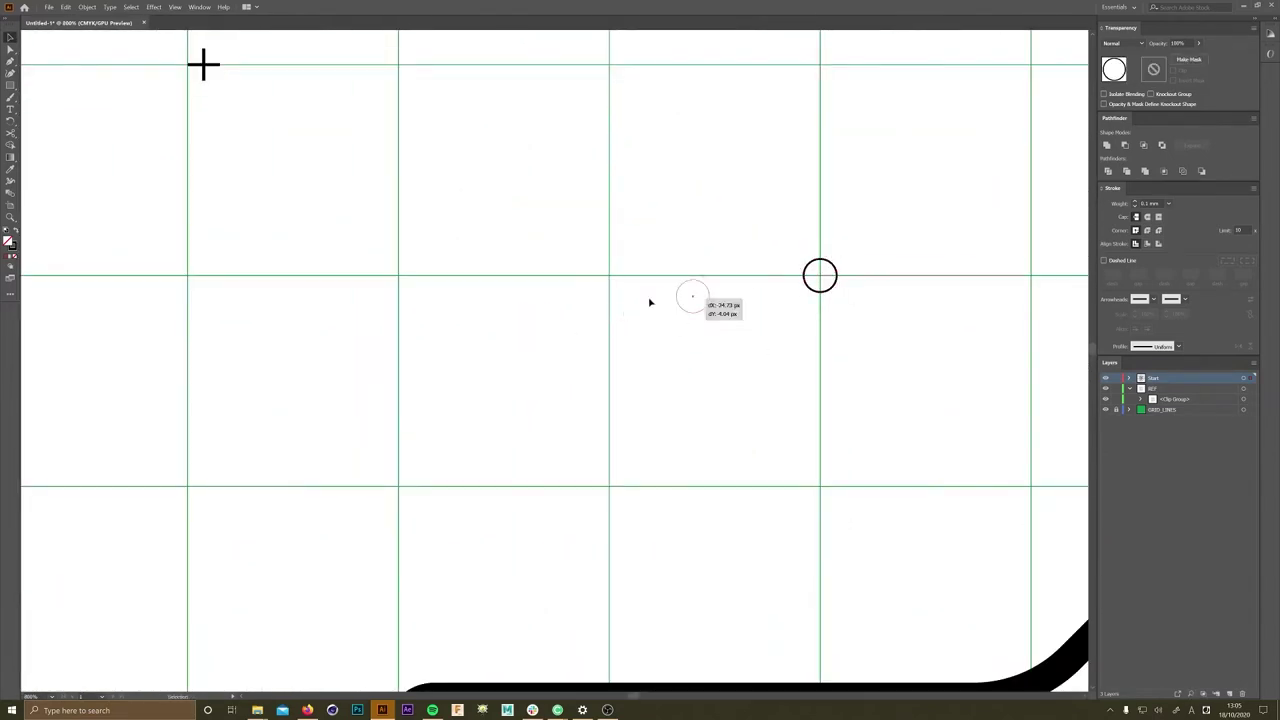
scroll(651, 300, down, 3)
scroll(813, 291, up, 2)
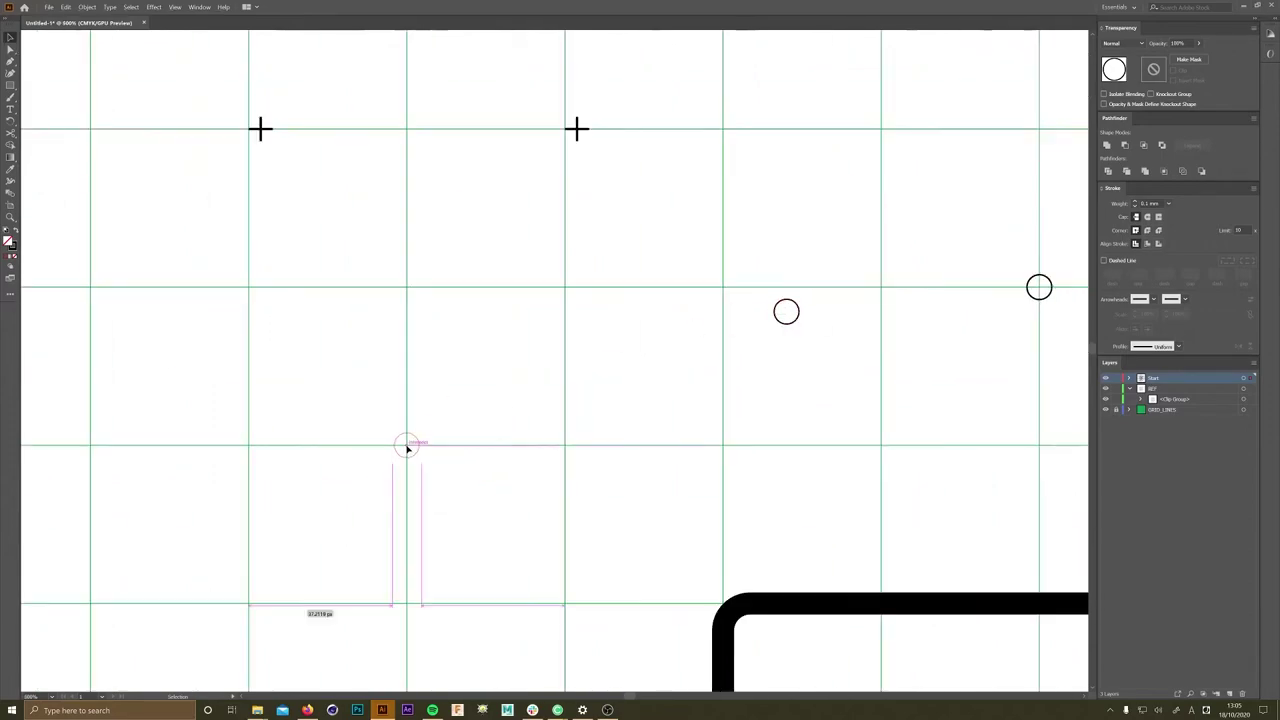
scroll(548, 272, down, 8)
scroll(548, 272, up, 6)
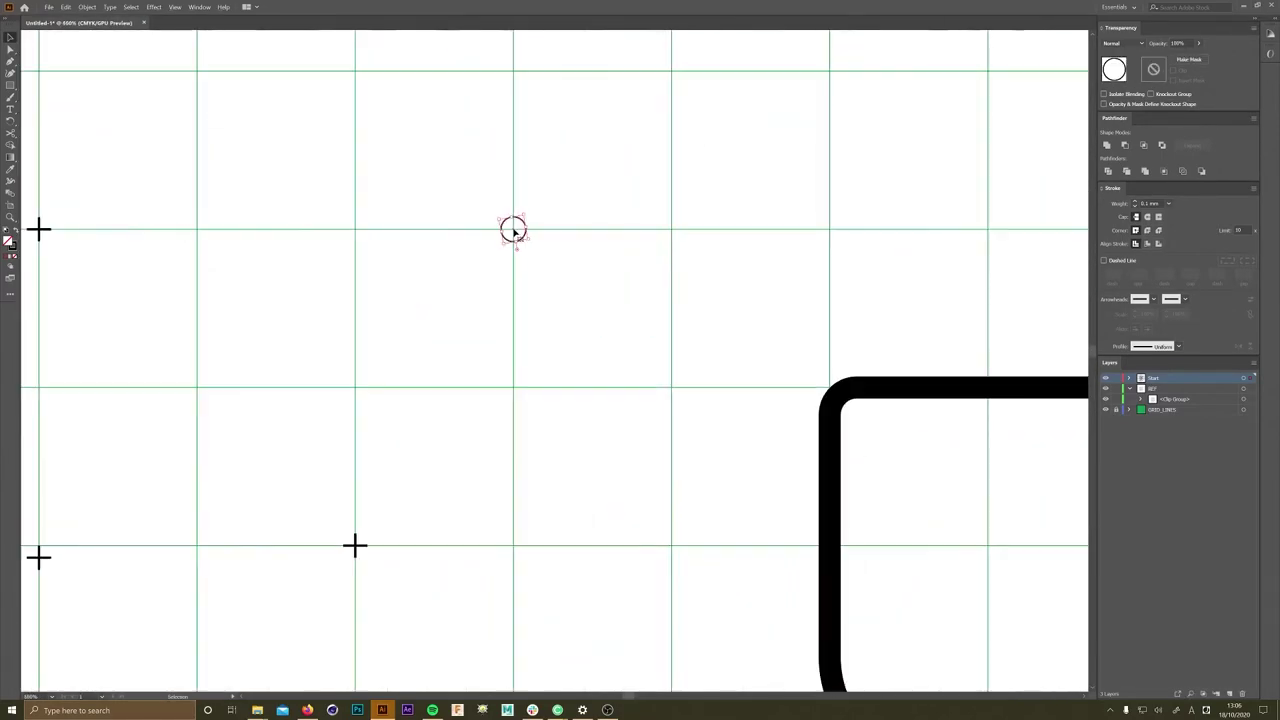
mouse_move(512, 229)
mouse_down()
mouse_move(197, 229)
mouse_move(514, 229)
mouse_up()
scroll(535, 293, down, 4)
scroll(452, 283, up, 2)
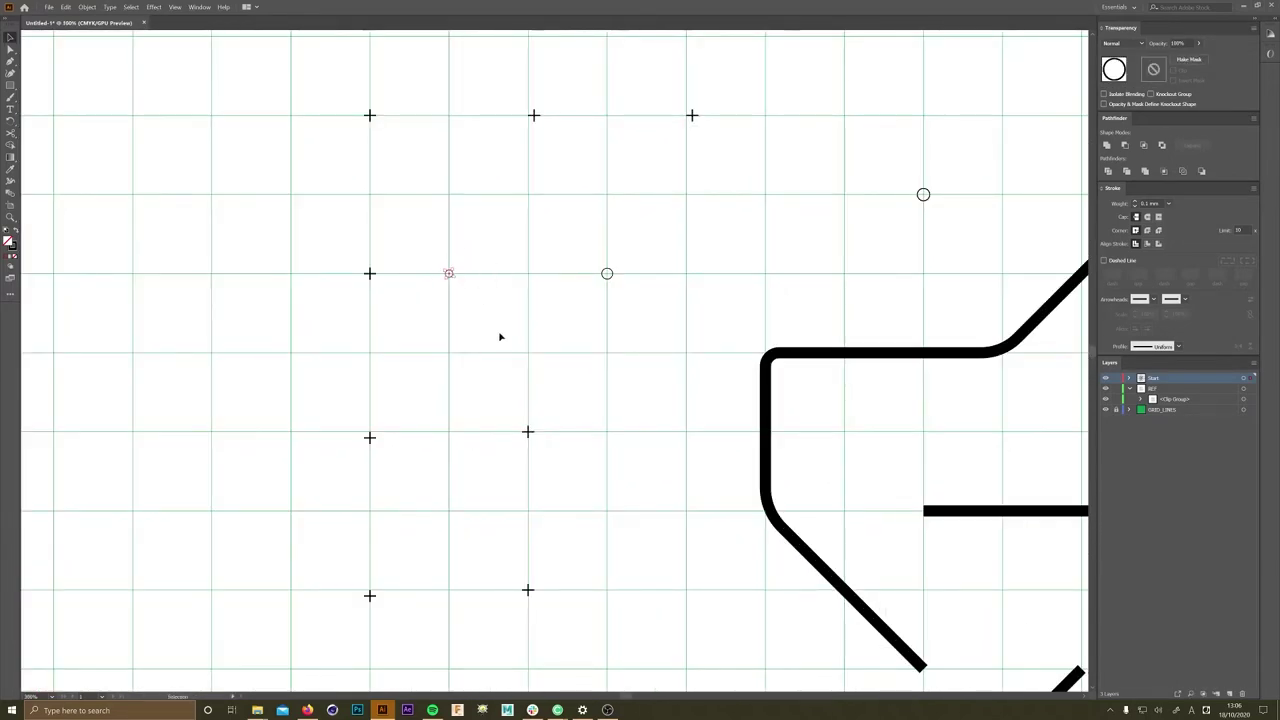
scroll(503, 337, down, 3)
scroll(529, 263, up, 2)
drag(543, 251, 497, 155)
scroll(423, 286, up, 3)
right_click(556, 242)
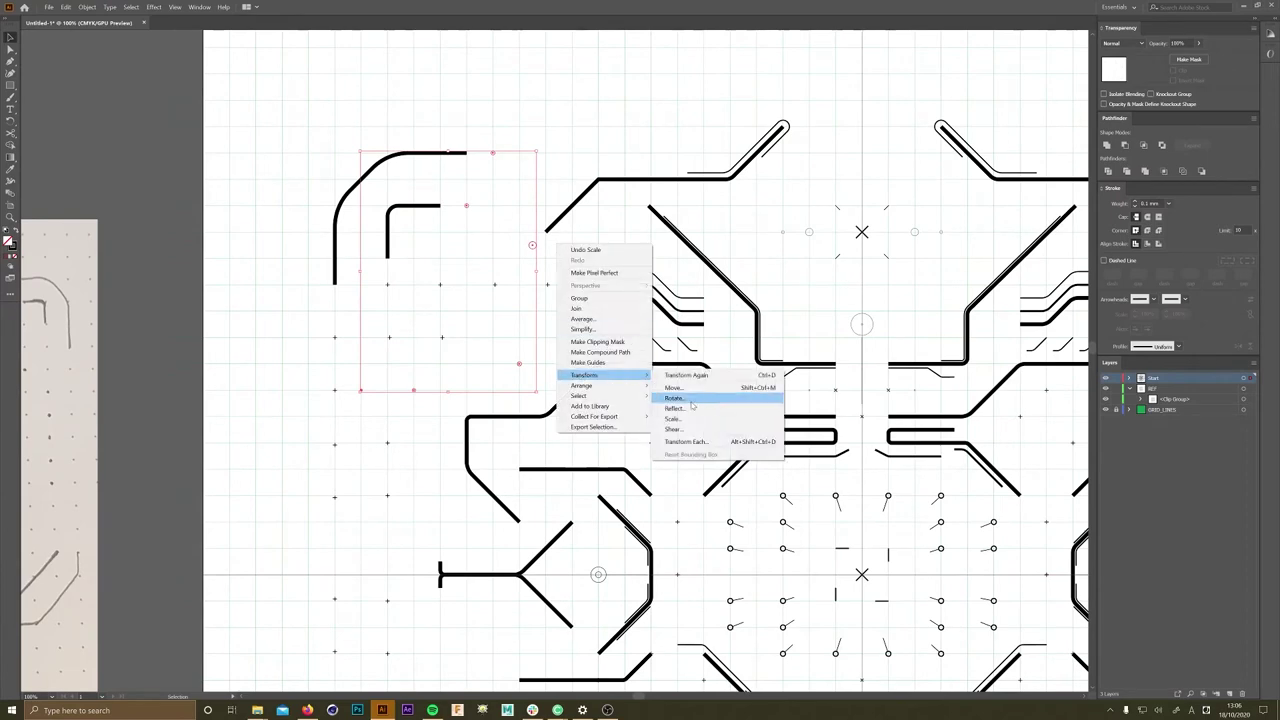
click(700, 408)
key(Return)
scroll(797, 191, right, 3)
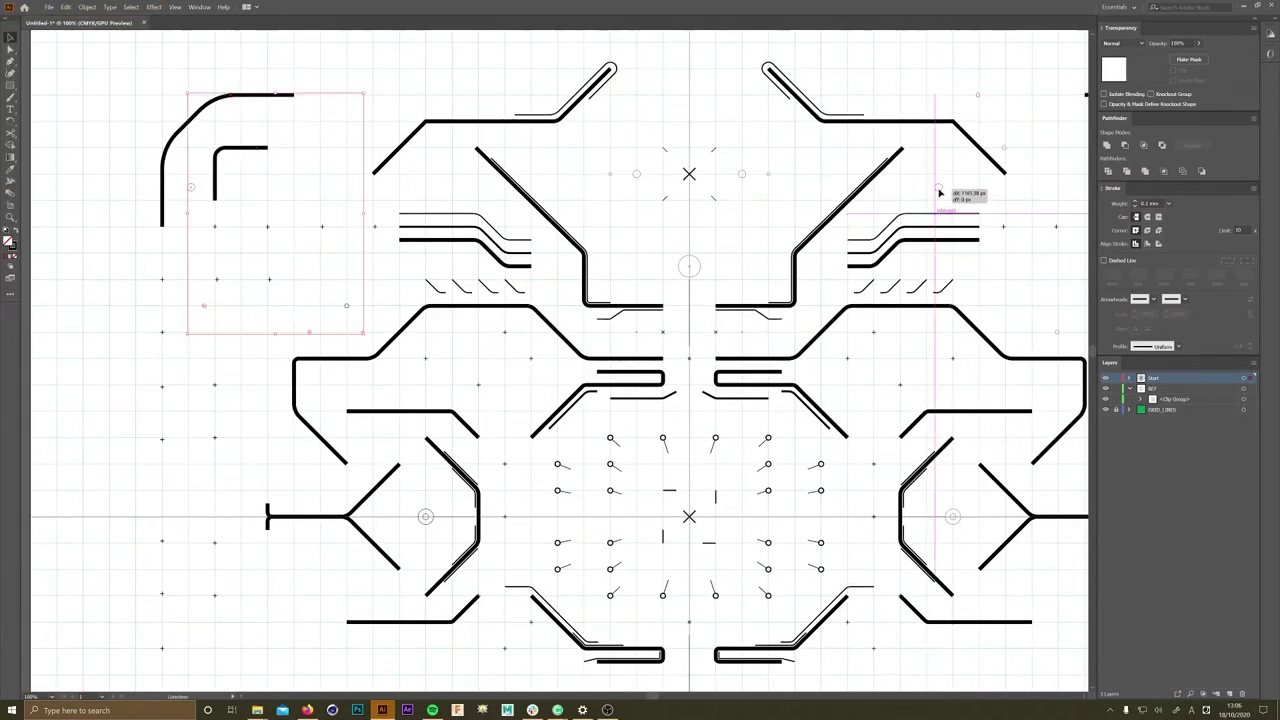
click(951, 194)
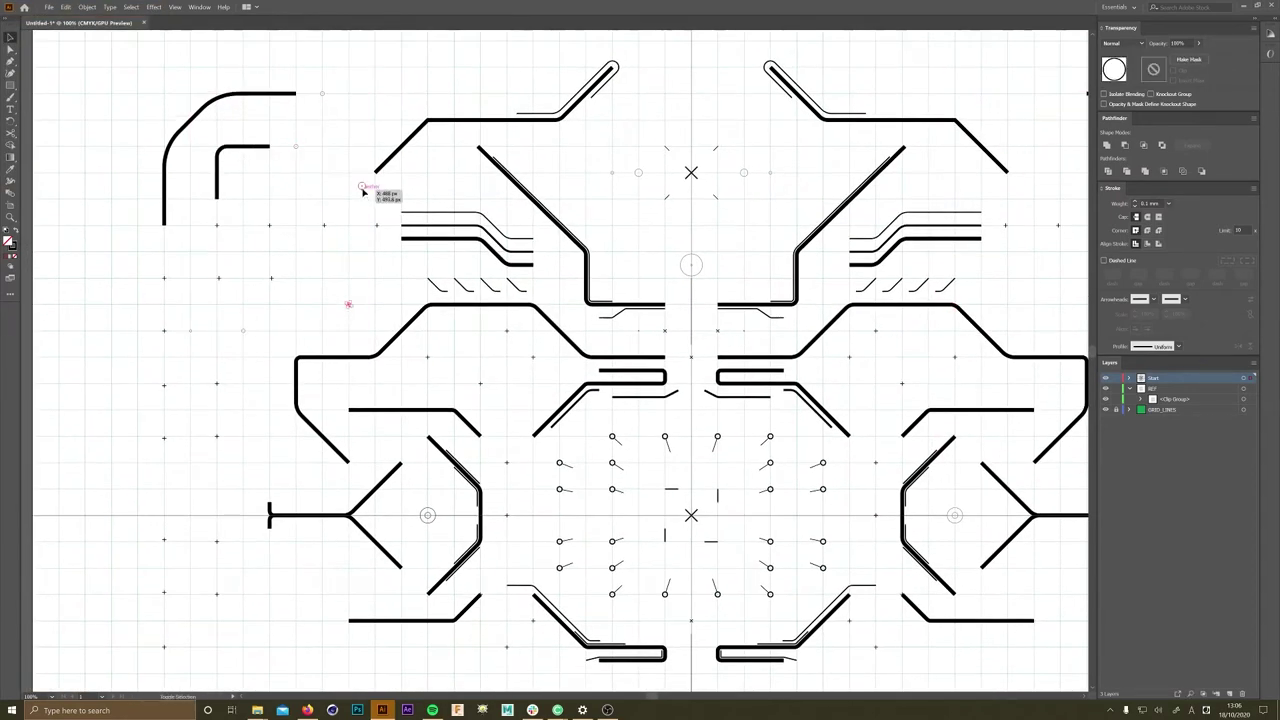
- Select all the new circles on the left side and reflect a vertical-axis copy onto the matching positions on the right side
drag(366, 90, 240, 334)
right_click(201, 335)
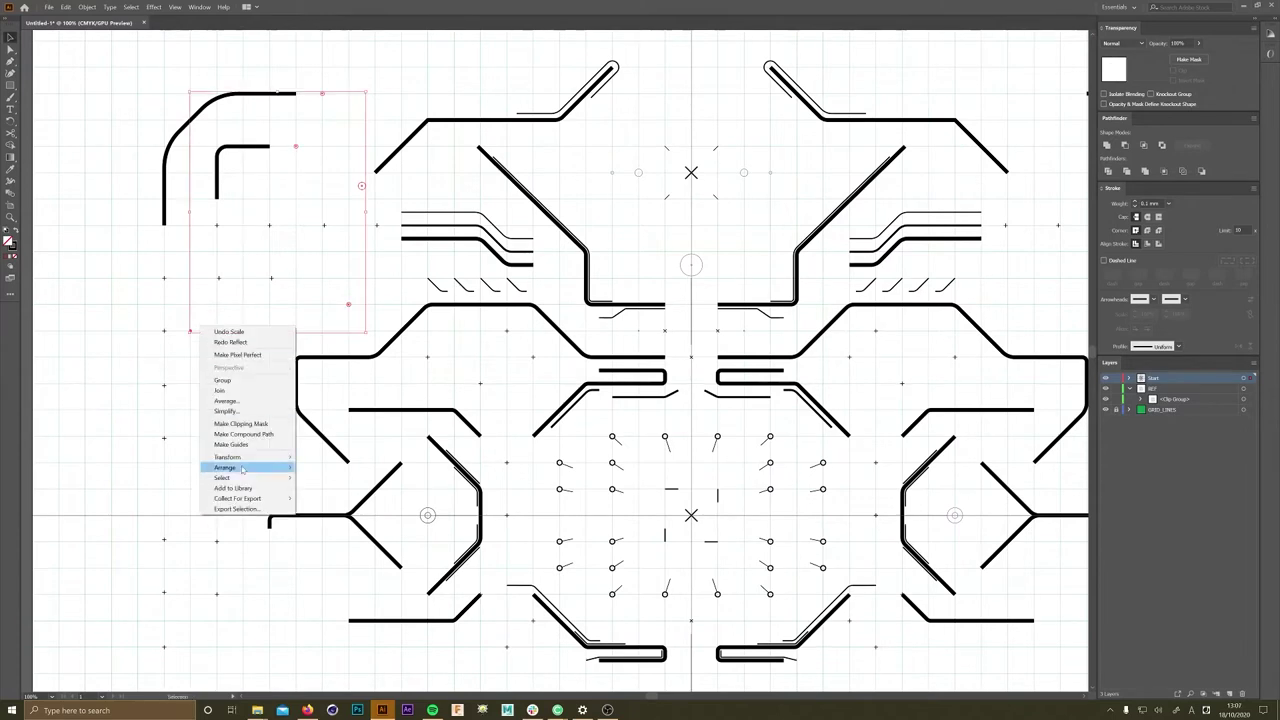
click(330, 496)
key(Return)
right_click(362, 243)
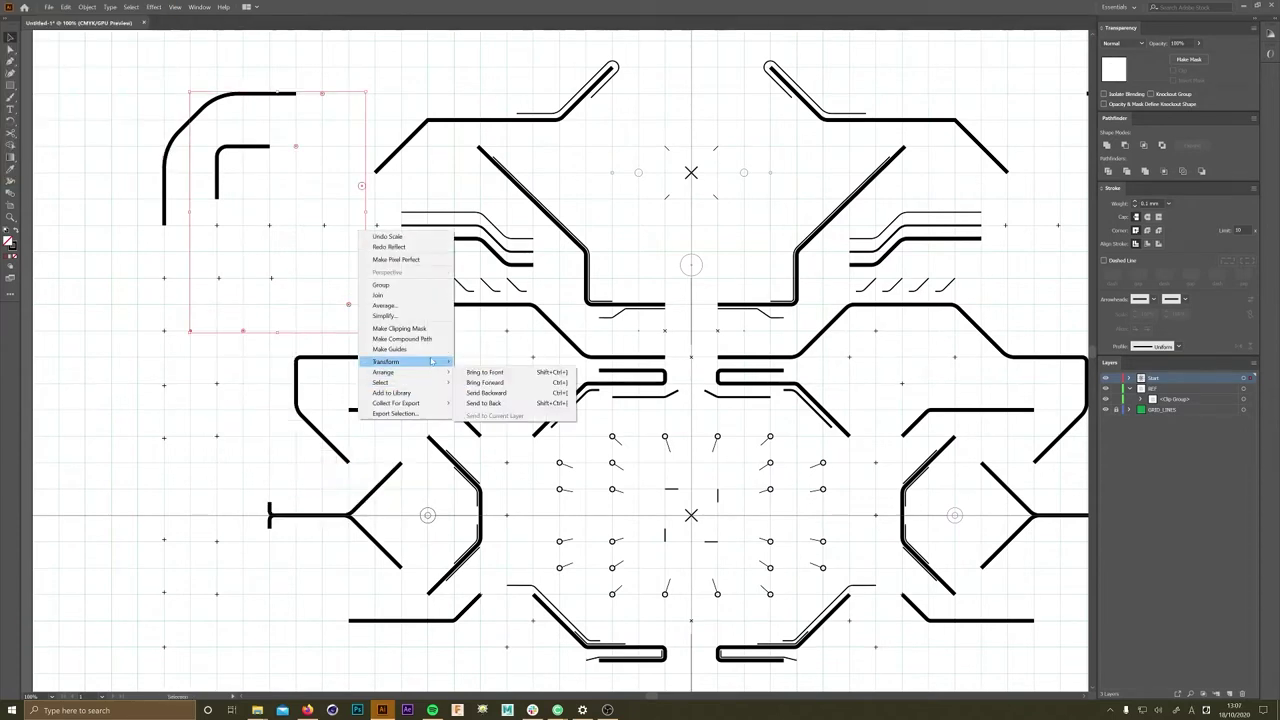
click(490, 395)
click(87, 161)
right_click(200, 188)
click(330, 340)
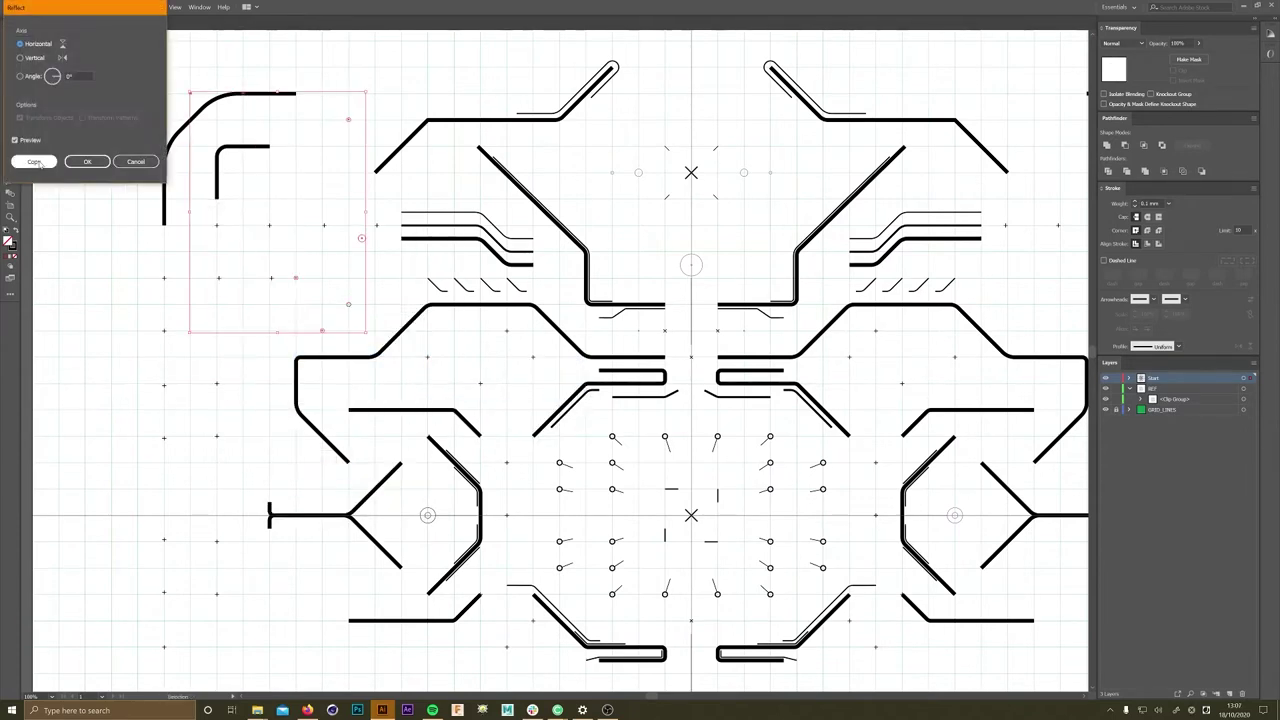
click(87, 161)
right_click(360, 240)
click(500, 392)
click(33, 161)
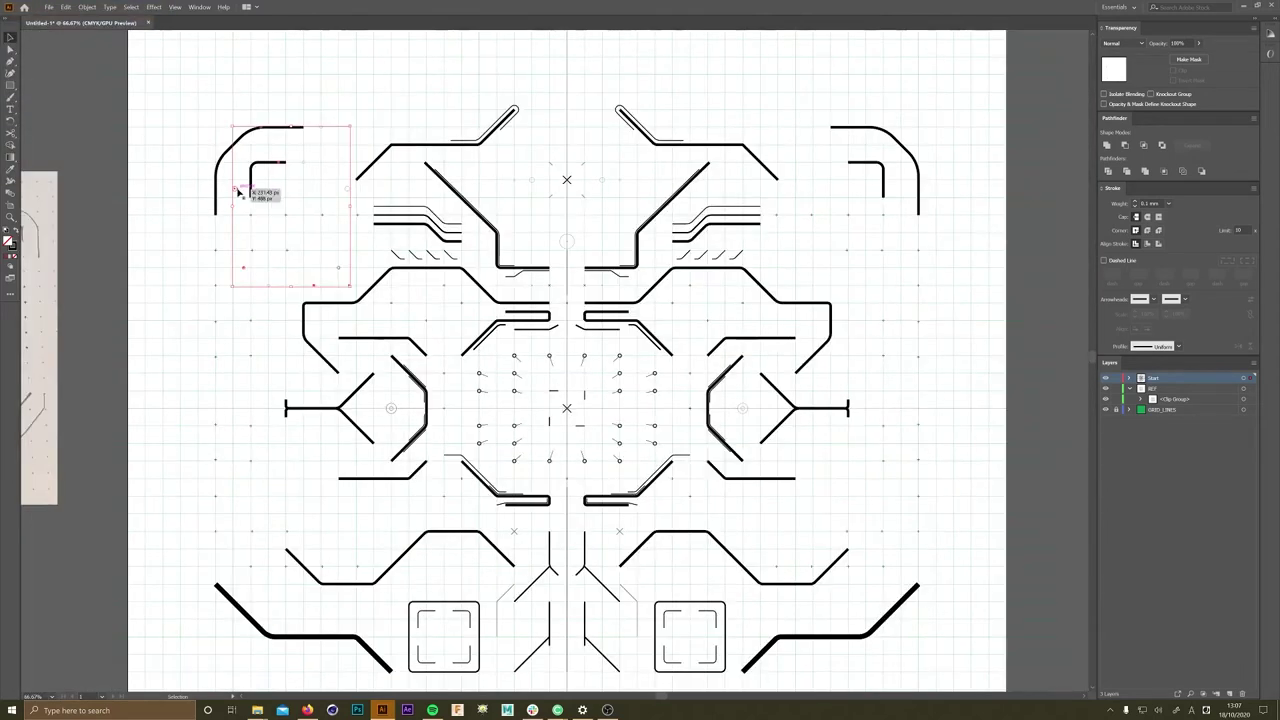
drag(246, 194, 627, 131)
- Hide the GRID_LINES layer and inspect the mirrored circles and the central indicators up close
scroll(791, 191, up, 3)
scroll(799, 203, up, 5)
scroll(799, 203, right, 6)
scroll(627, 131, down, 8)
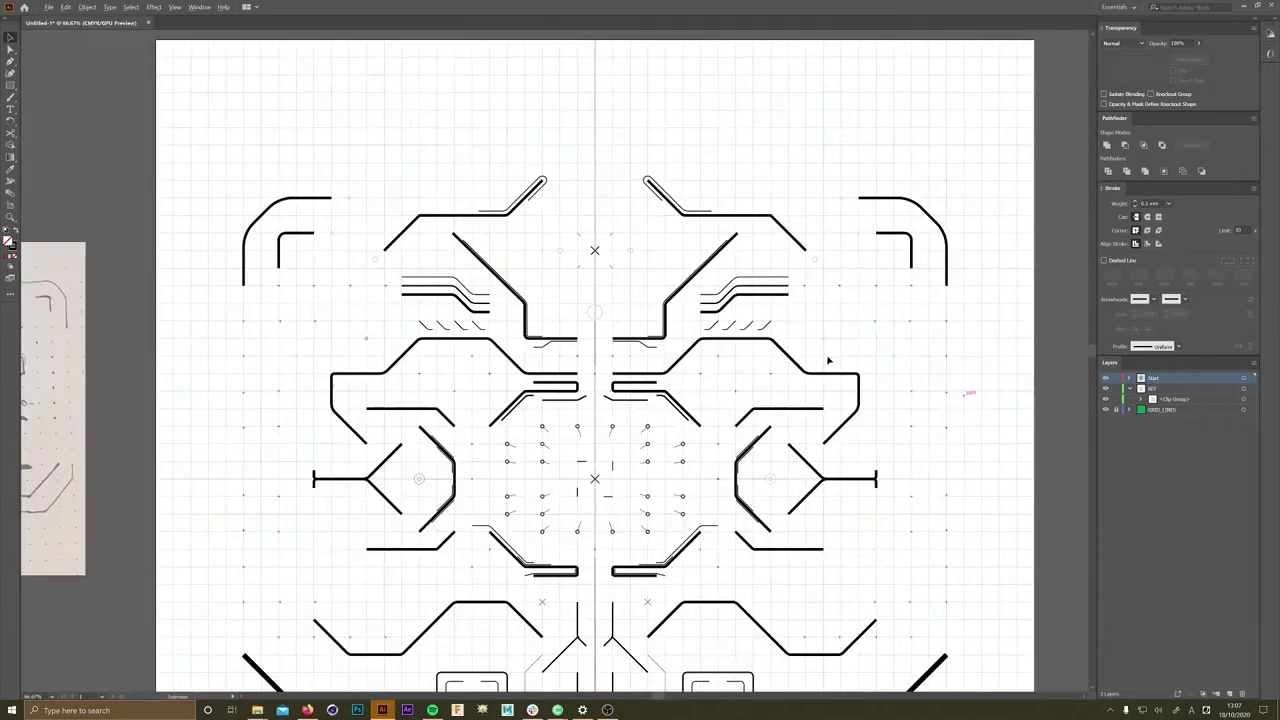
scroll(497, 285, up, 7)
scroll(497, 285, down, 6)
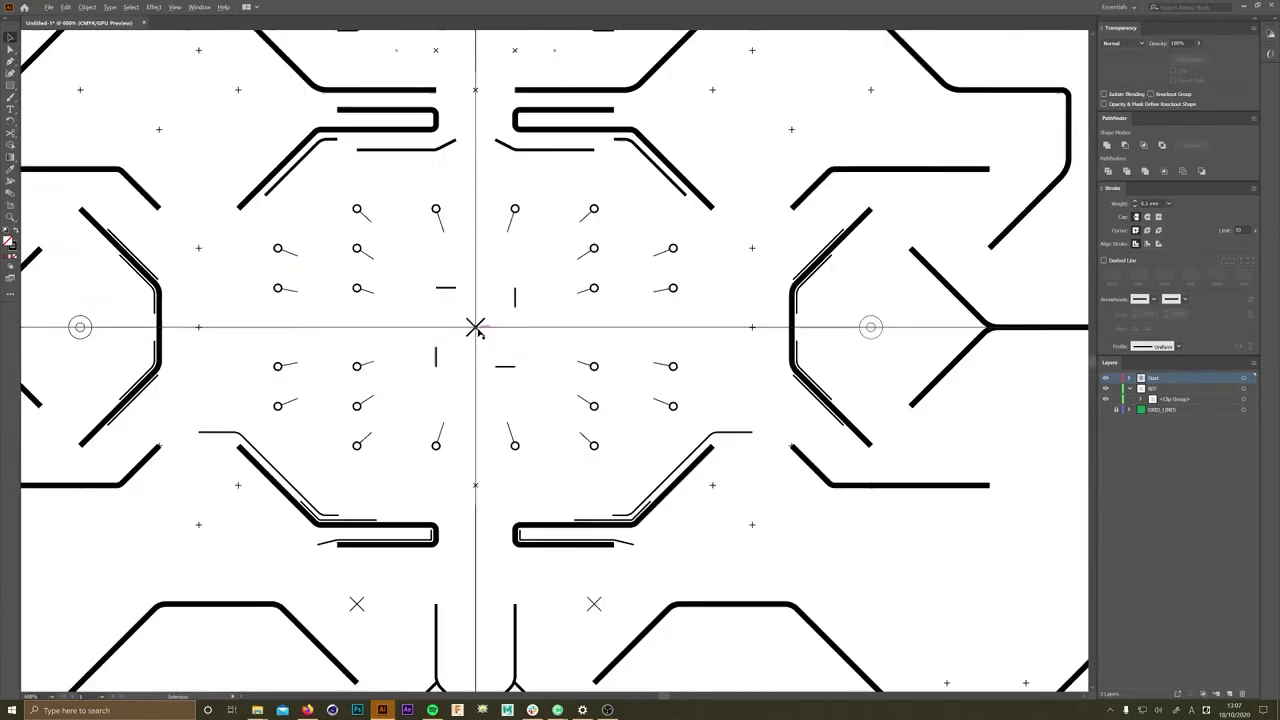
scroll(584, 287, up, 7)
scroll(584, 287, down, 6)
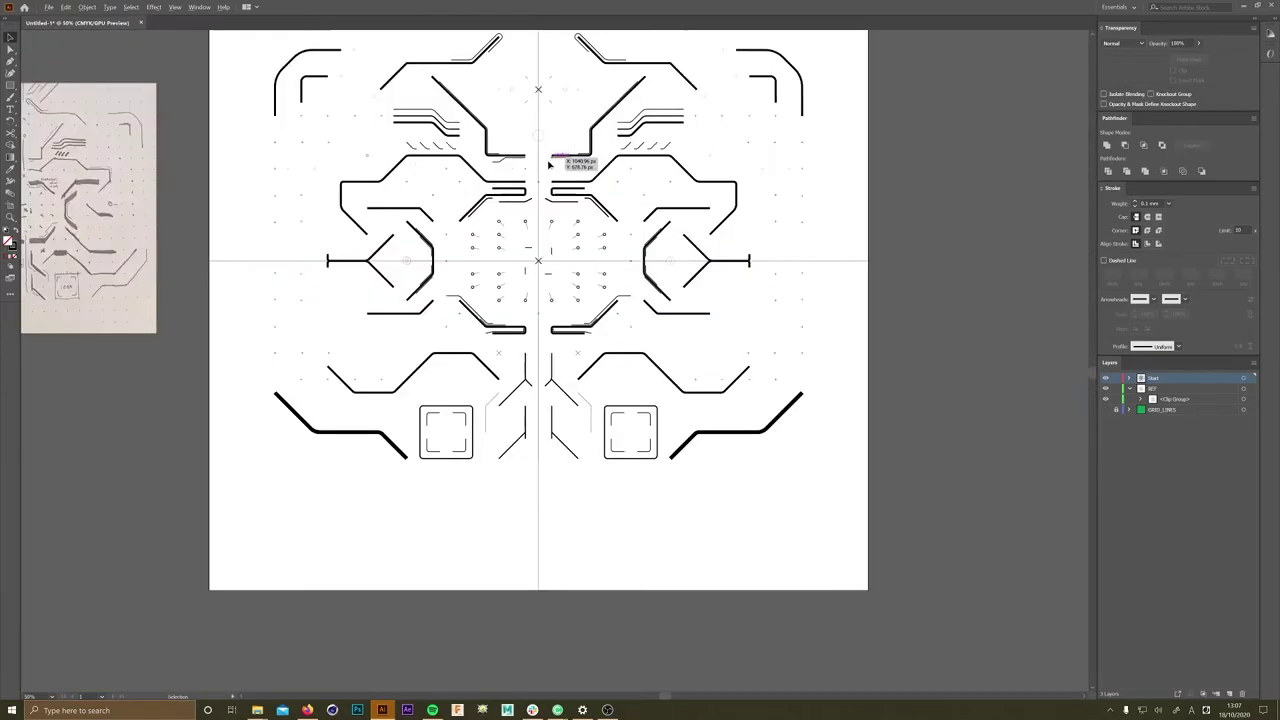
scroll(584, 287, up, 3)
scroll(697, 503, down, 4)
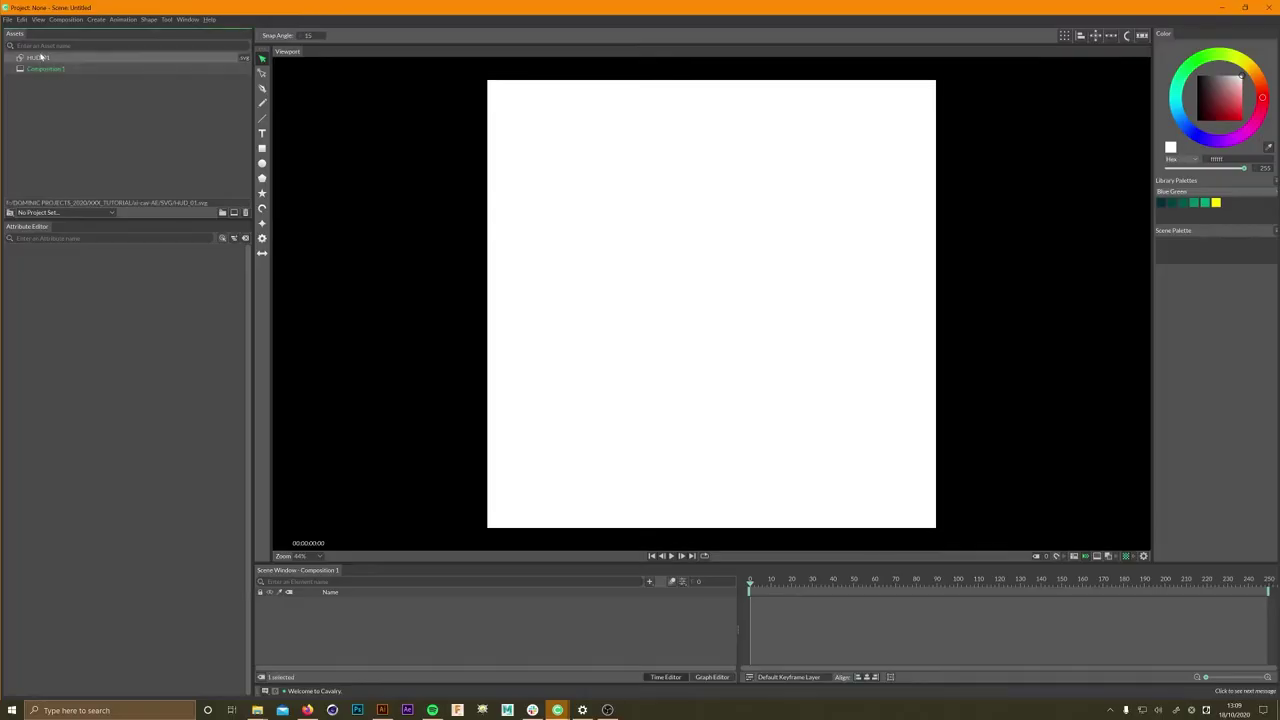
- In Cavalry, add the HUD_01 SVG asset to Composition 1 and align it with the canvas at about X -461.5
drag(38, 57, 367, 627)
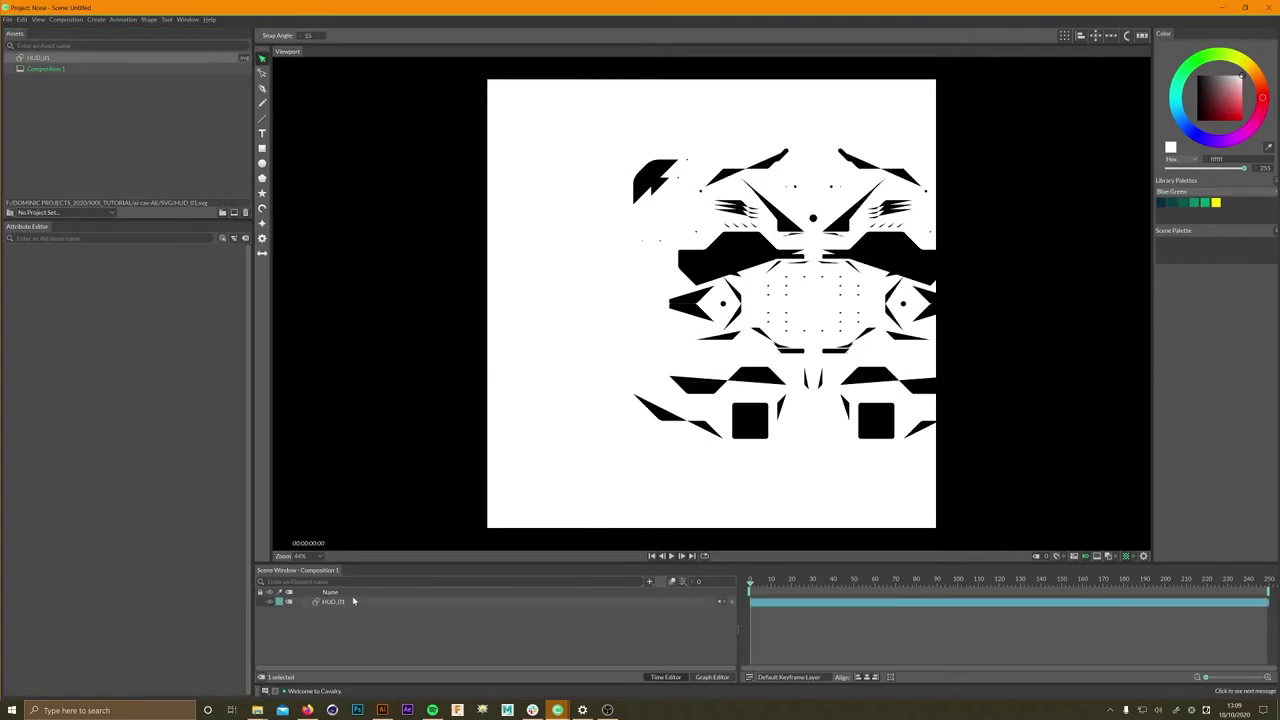
click(353, 601)
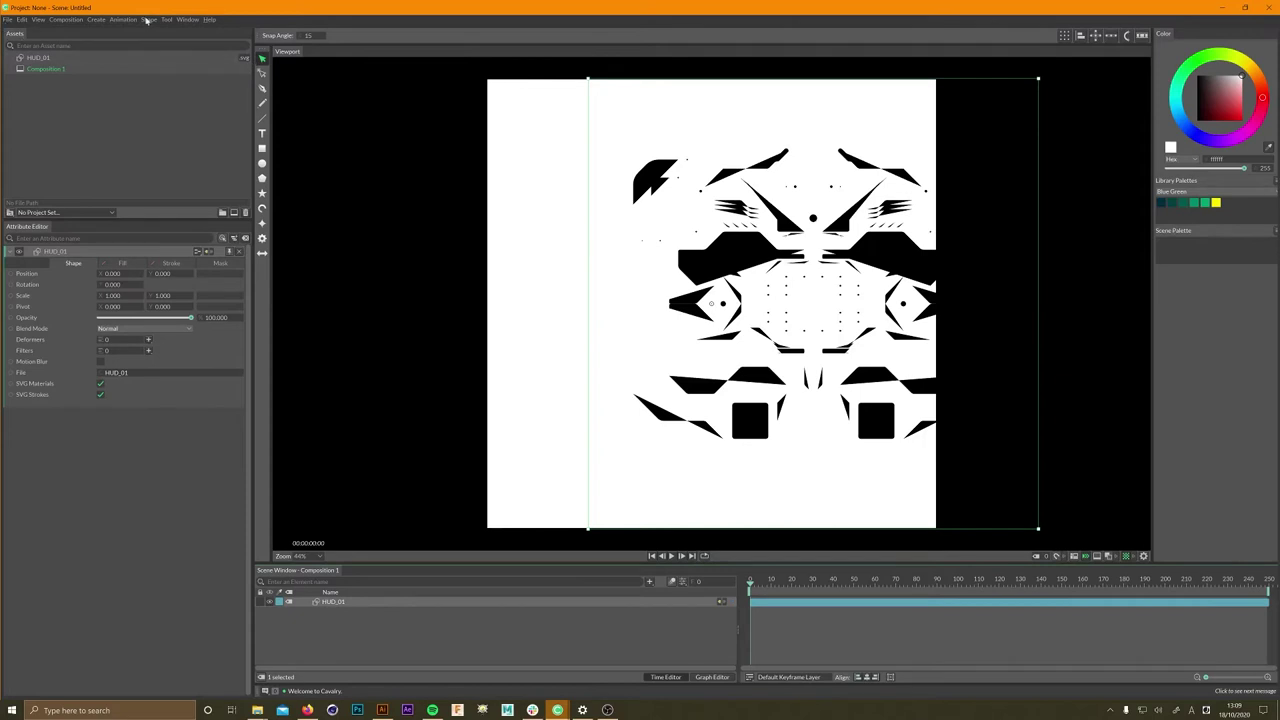
drag(251, 103, 161, 90)
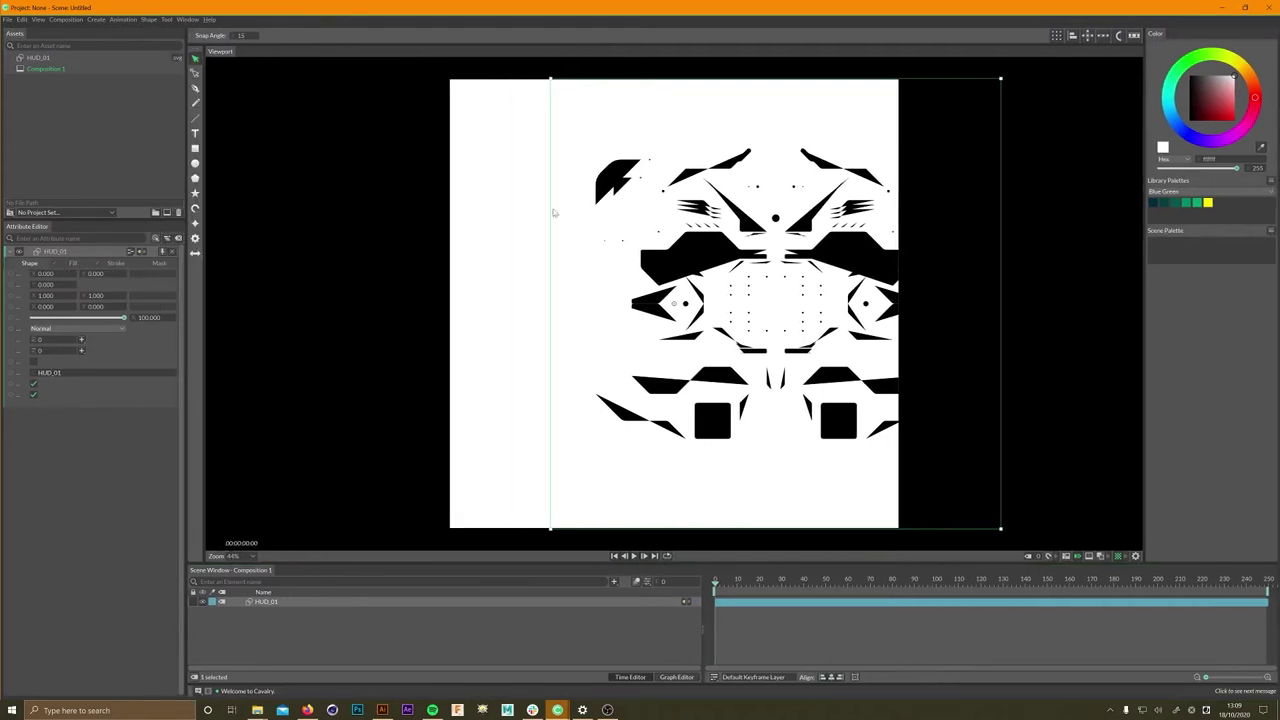
drag(853, 222, 731, 258)
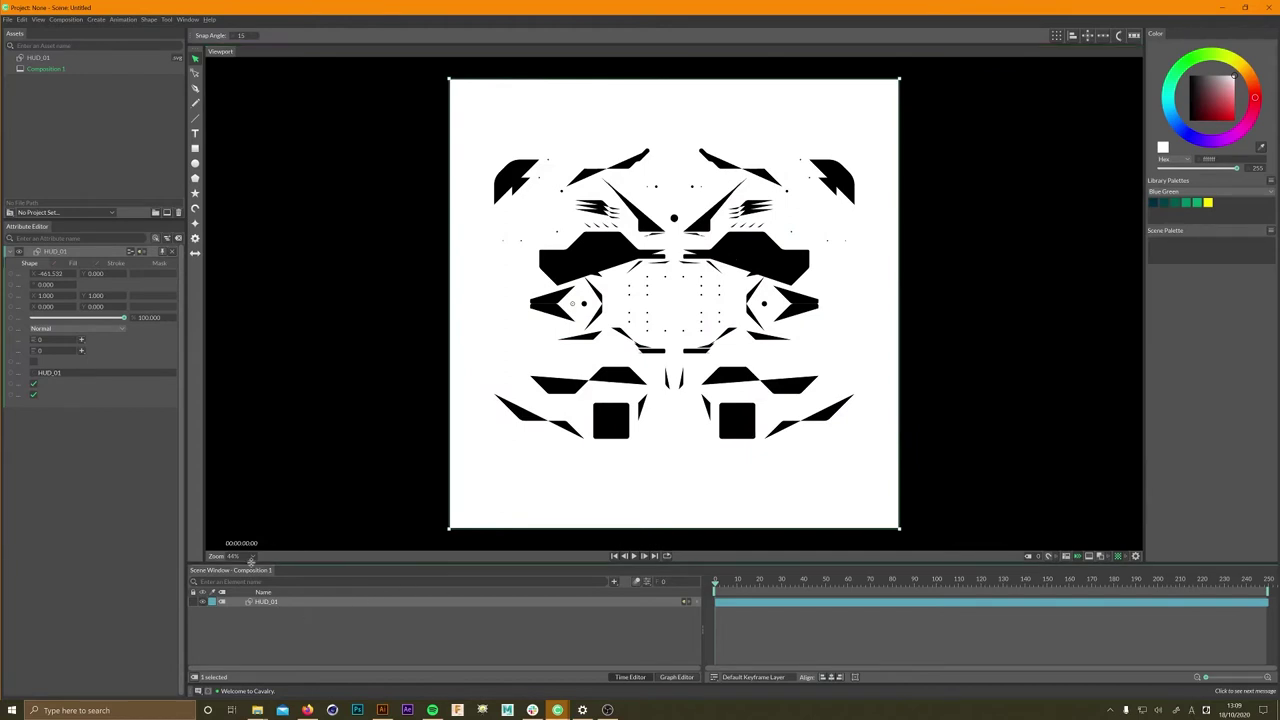
drag(187, 338, 310, 330)
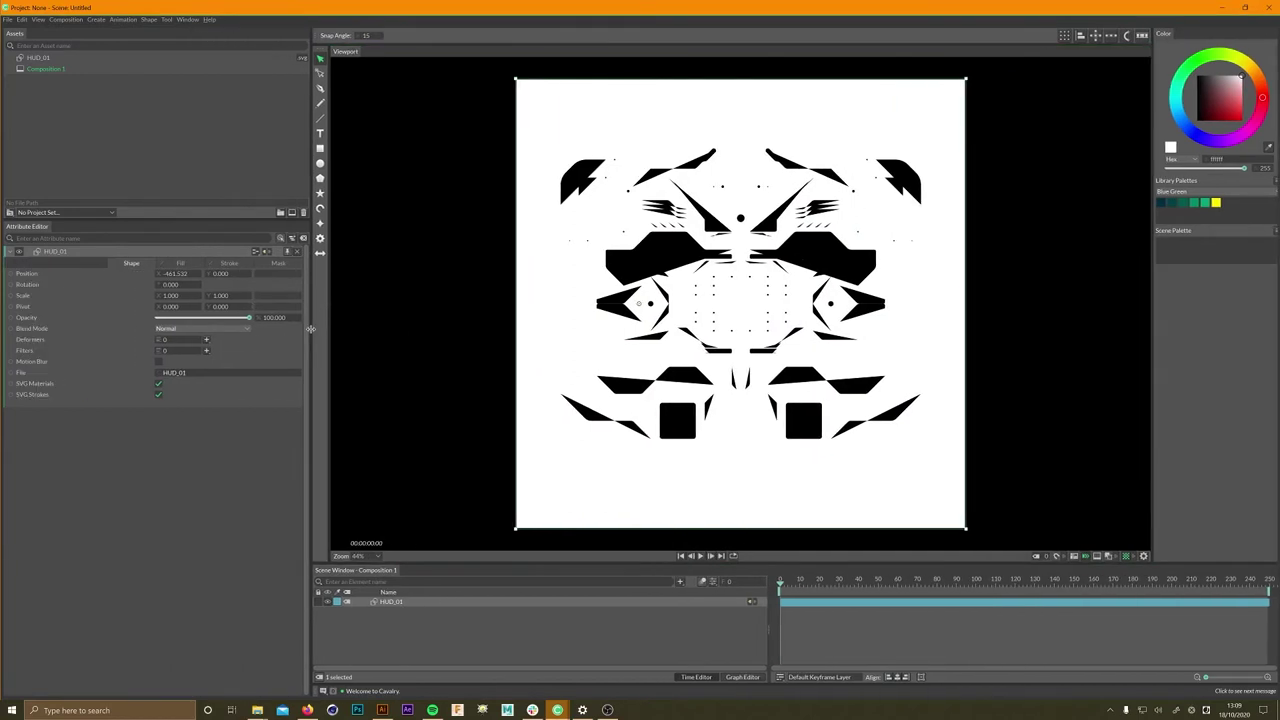
- Turn off SVG Materials and SVG Strokes for the HUD_01 shape
click(158, 384)
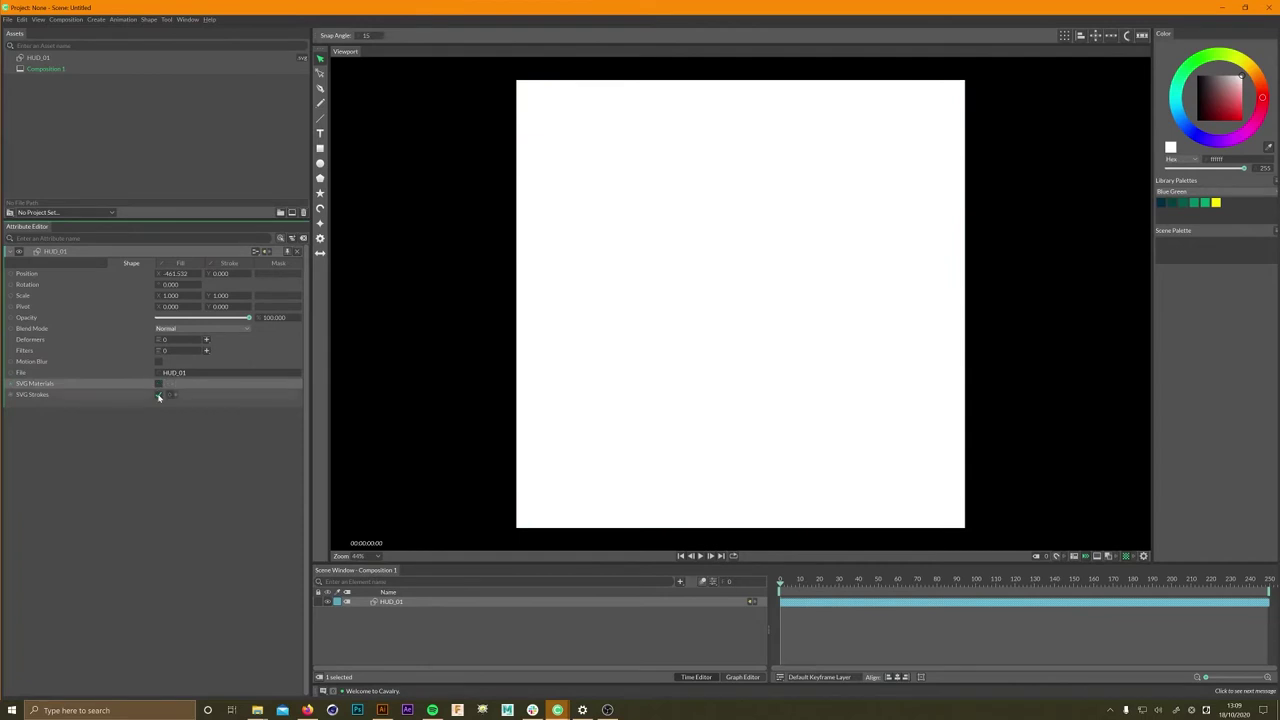
click(158, 395)
click(181, 263)
- Try enabling the stroke on the whole HUD_01 shape
click(229, 263)
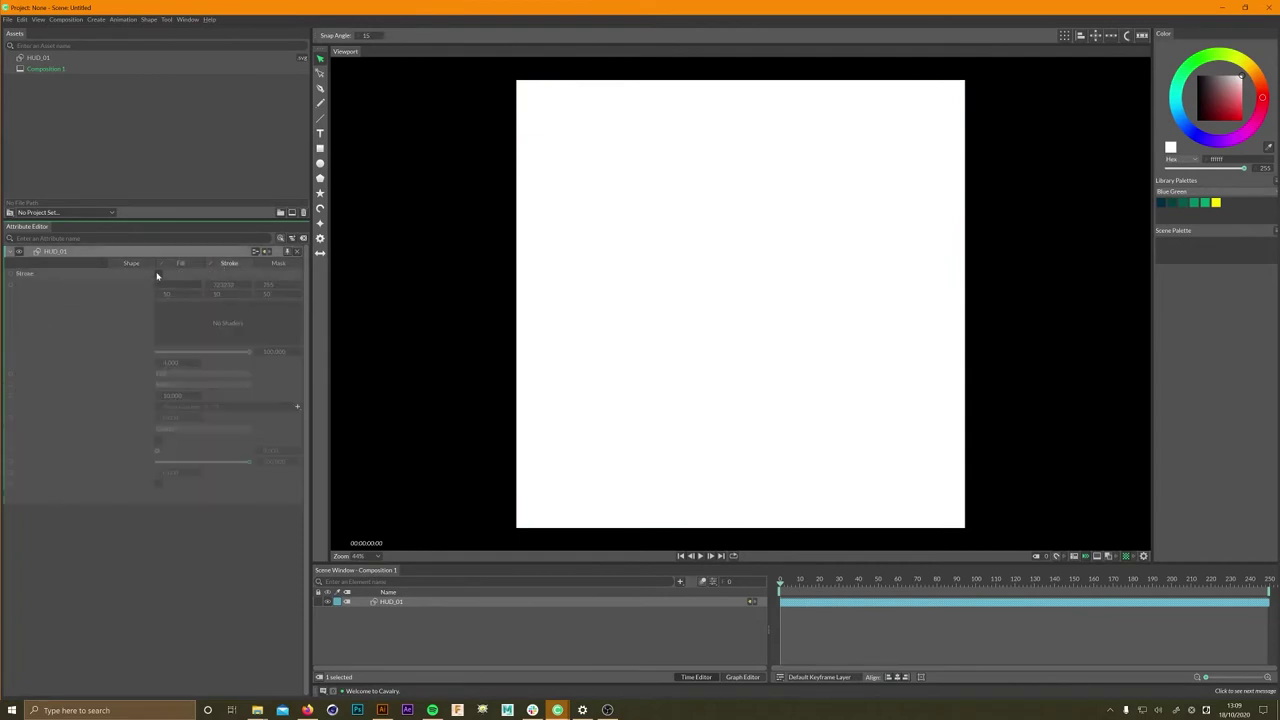
click(158, 273)
click(441, 629)
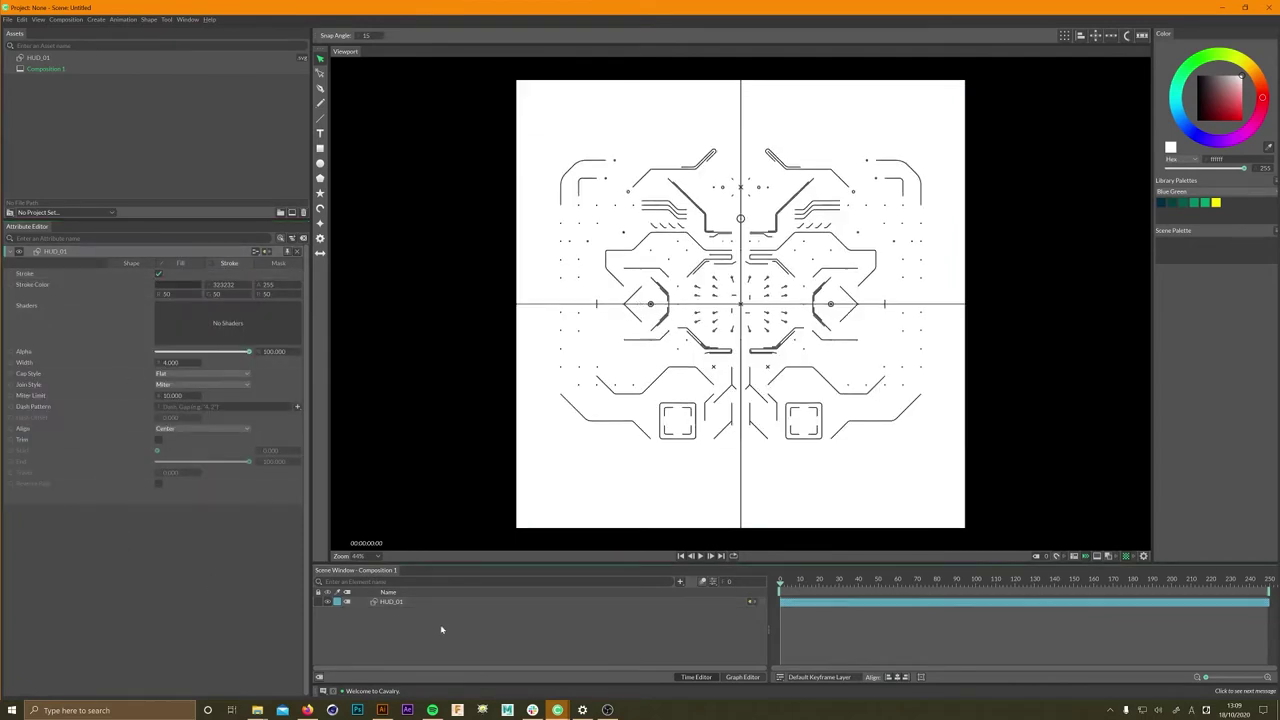
click(378, 601)
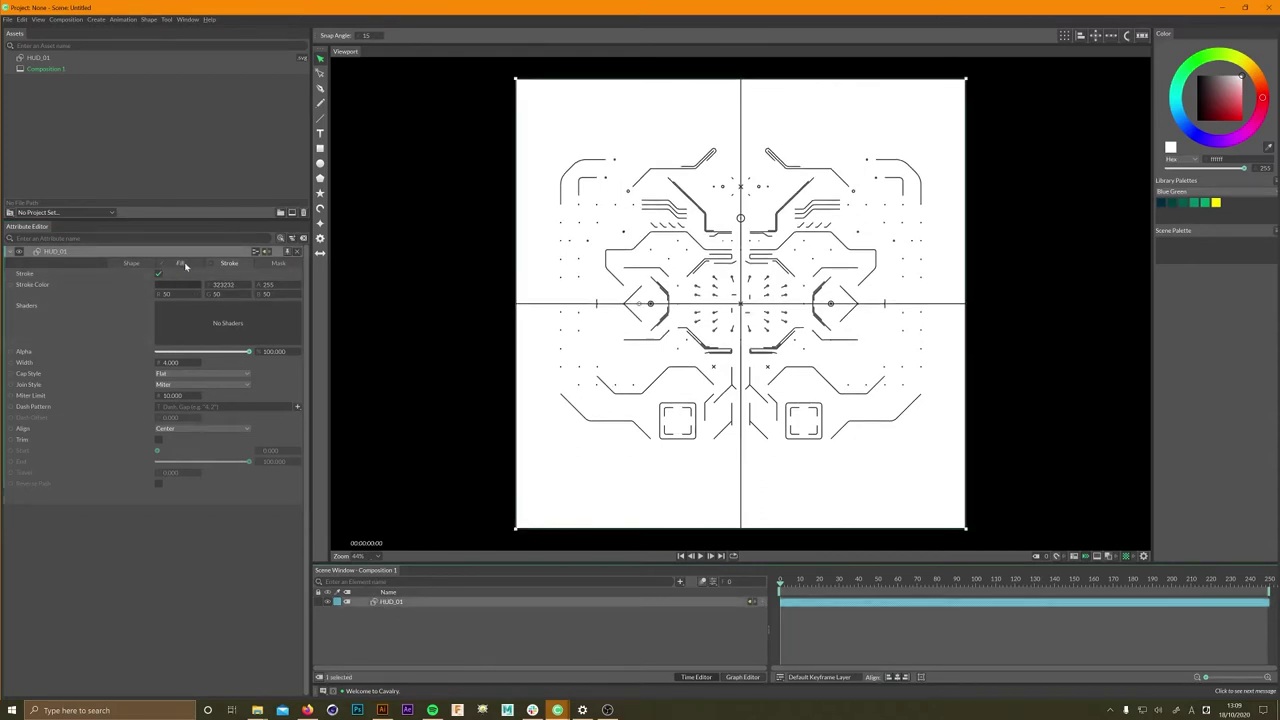
click(157, 274)
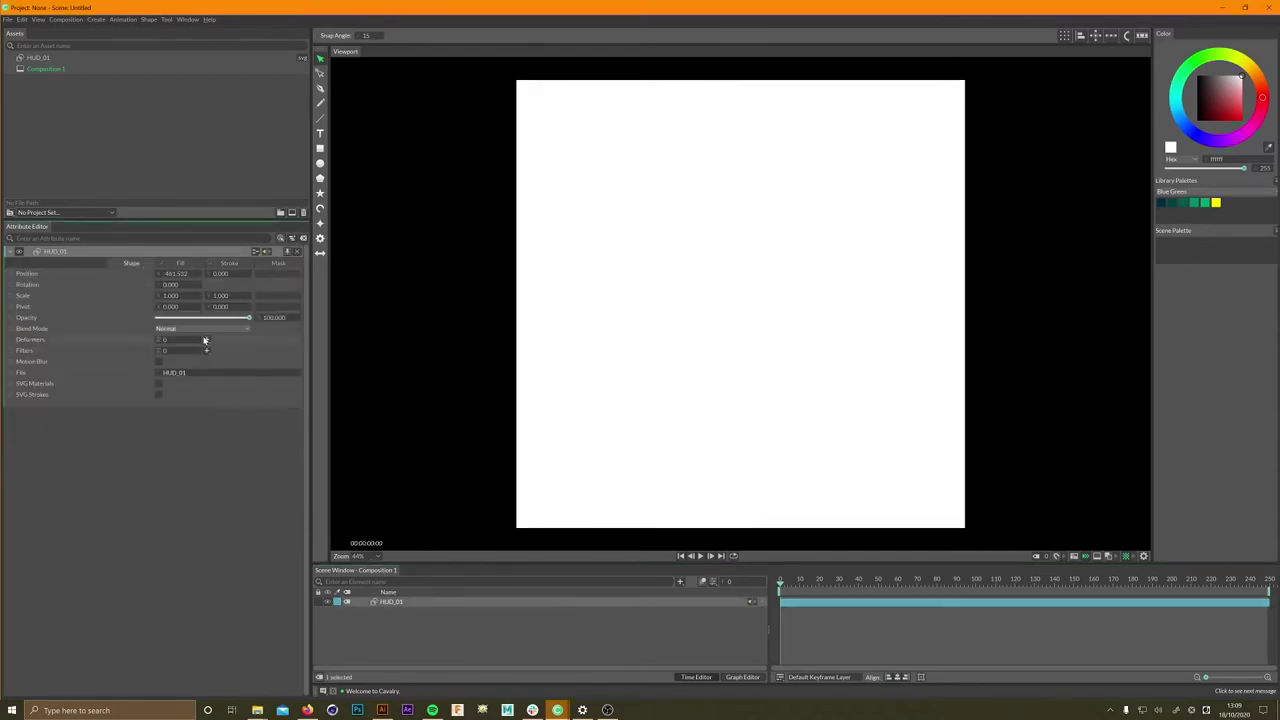
- Add a Sub-Mesh deformer to the HUD_01 shape and select it
click(205, 340)
click(262, 651)
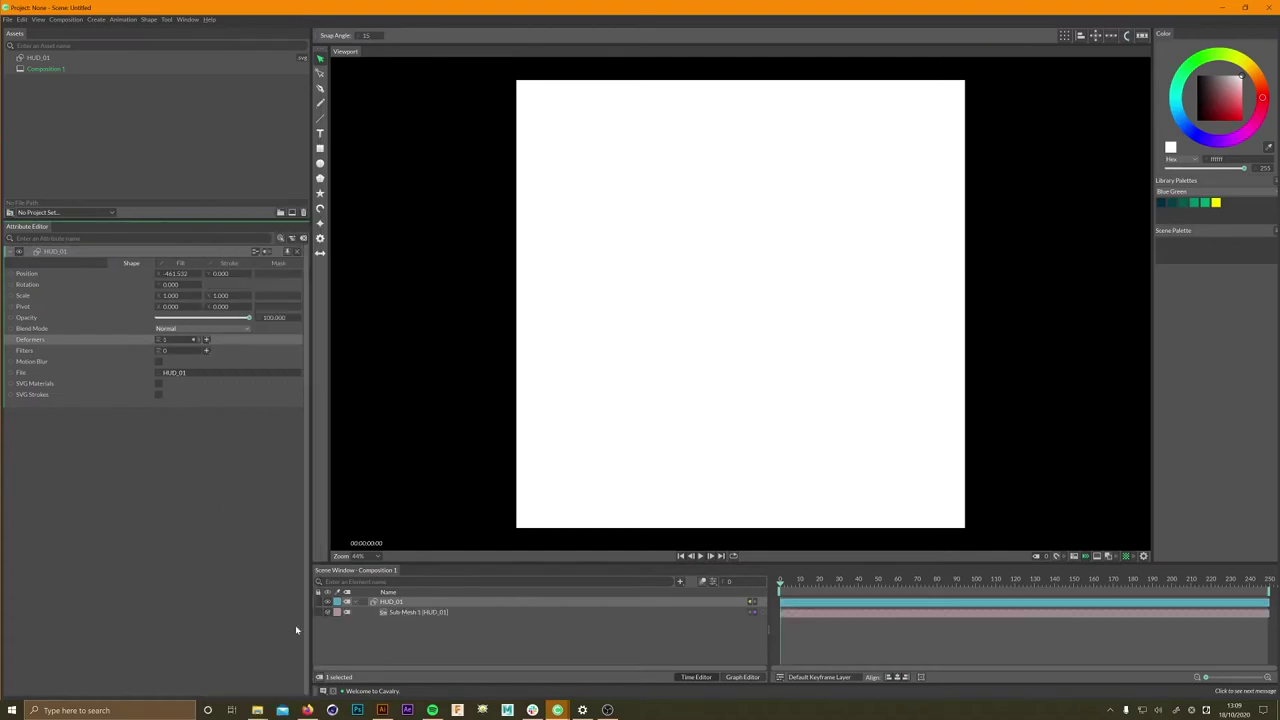
click(437, 613)
- Enable Replace Stroke on the Sub-Mesh deformer and set the stroke width to 2.5
click(297, 403)
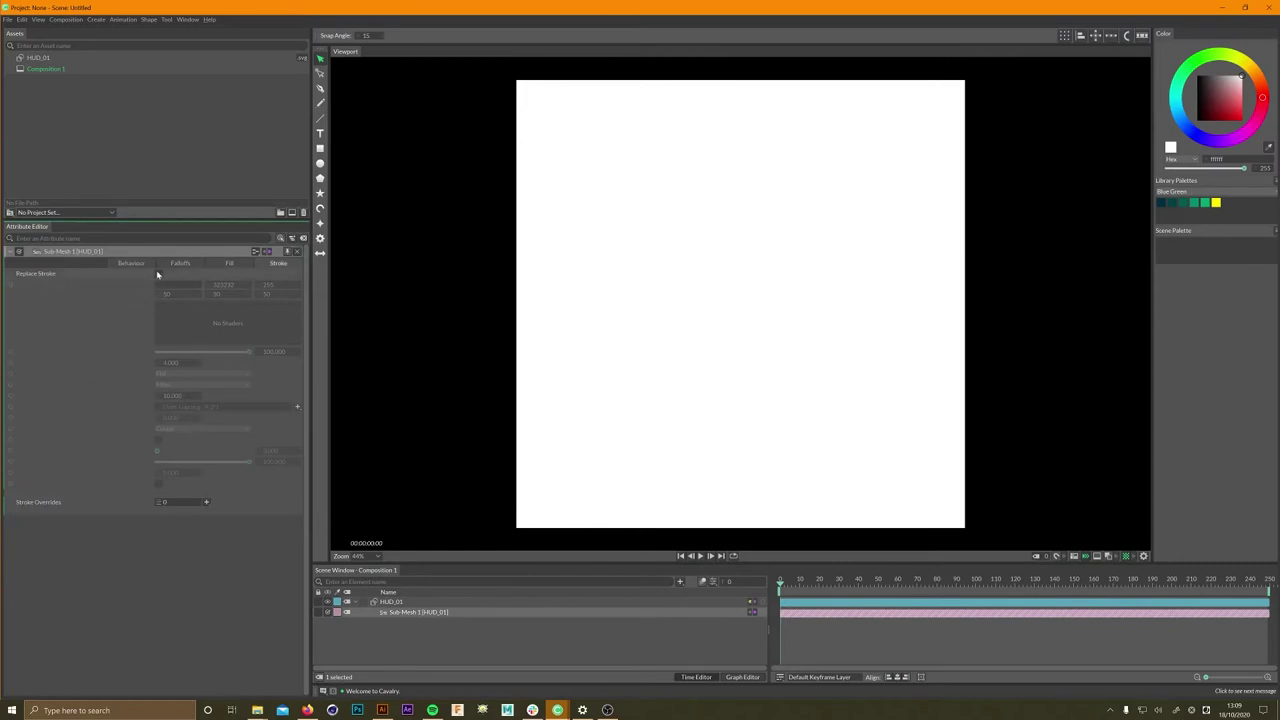
click(158, 273)
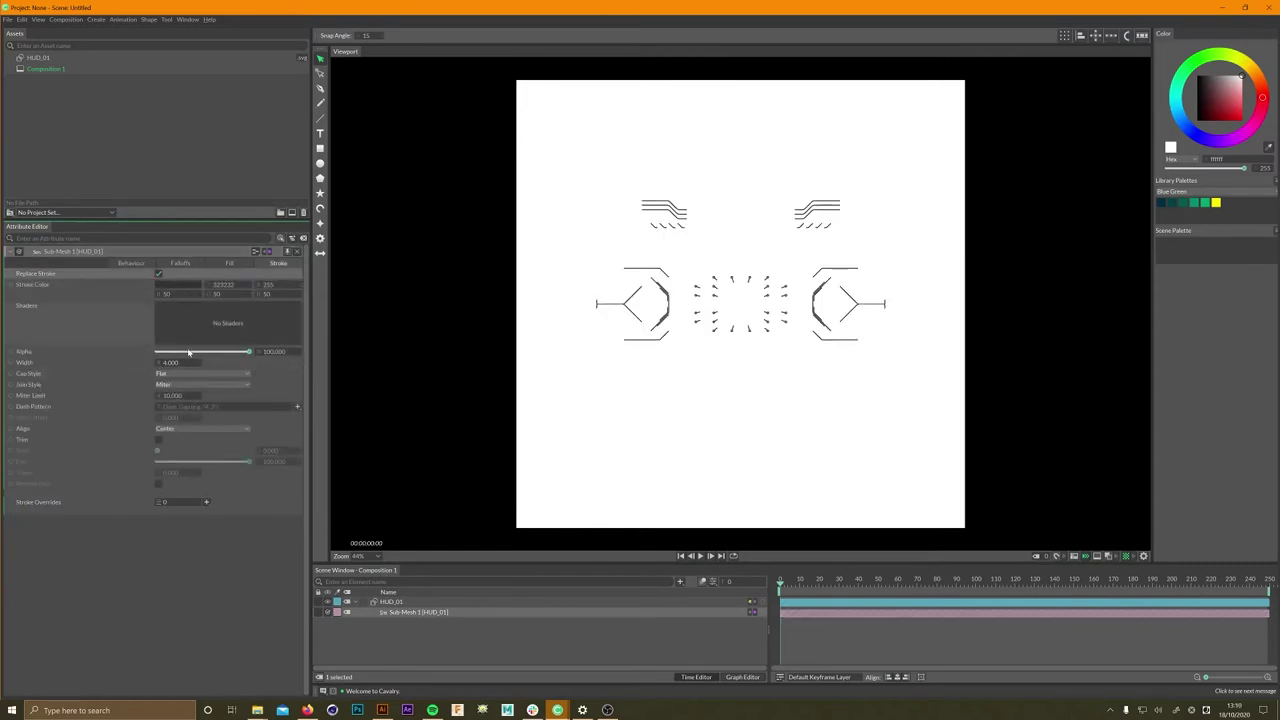
mouse_move(181, 365)
mouse_down()
mouse_move(157, 366)
mouse_move(239, 364)
mouse_move(165, 364)
mouse_up()
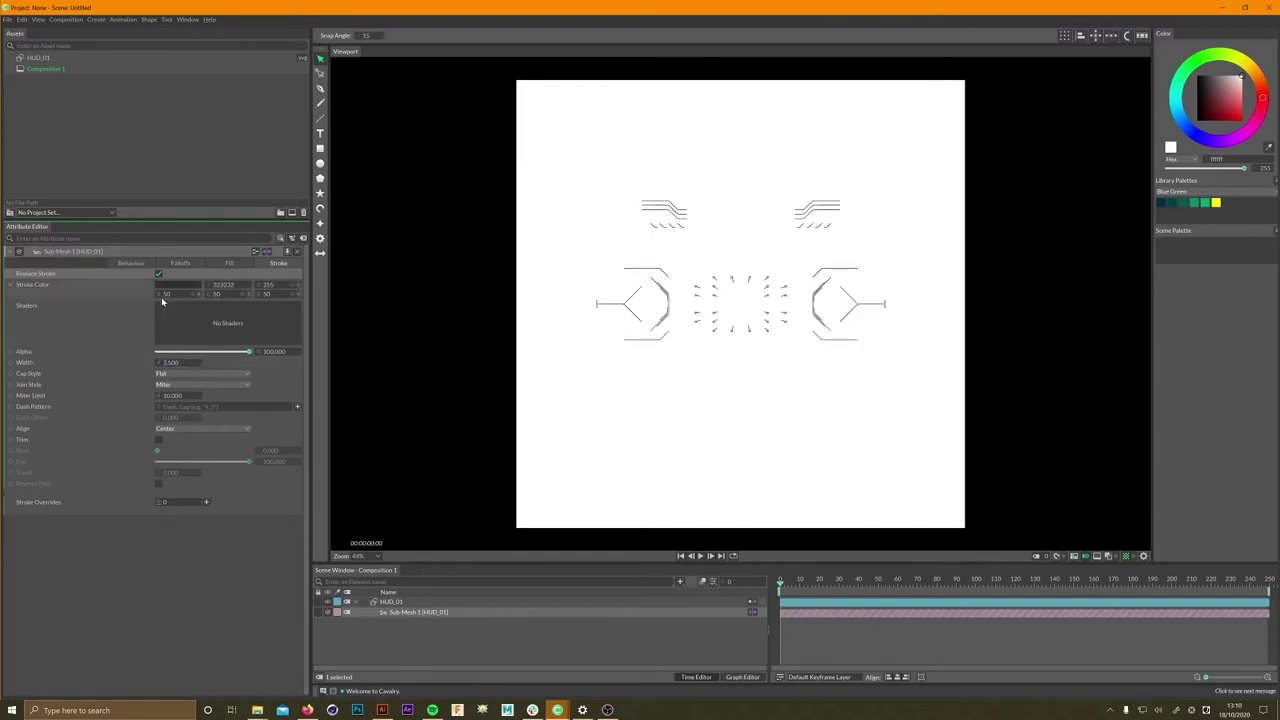
click(163, 441)
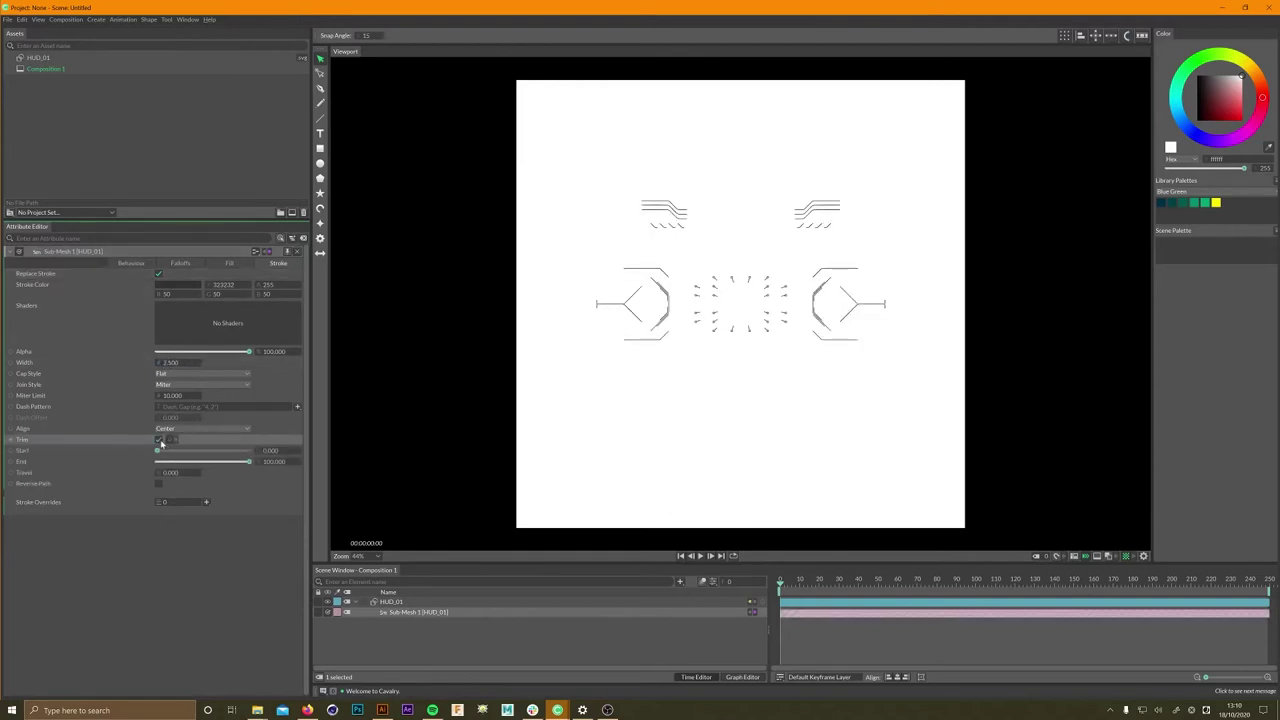
click(163, 441)
- Set both values of the Sub-Mesh deformer's custom Level to 1
click(143, 265)
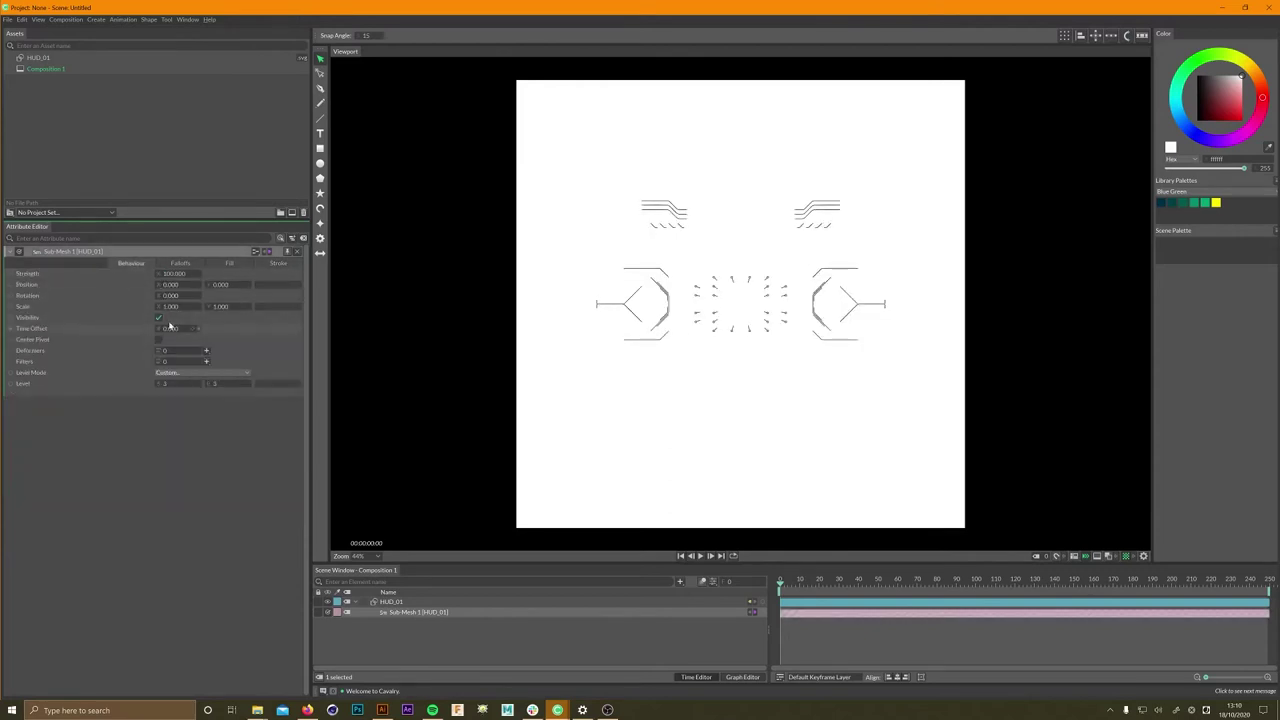
click(159, 318)
click(159, 318)
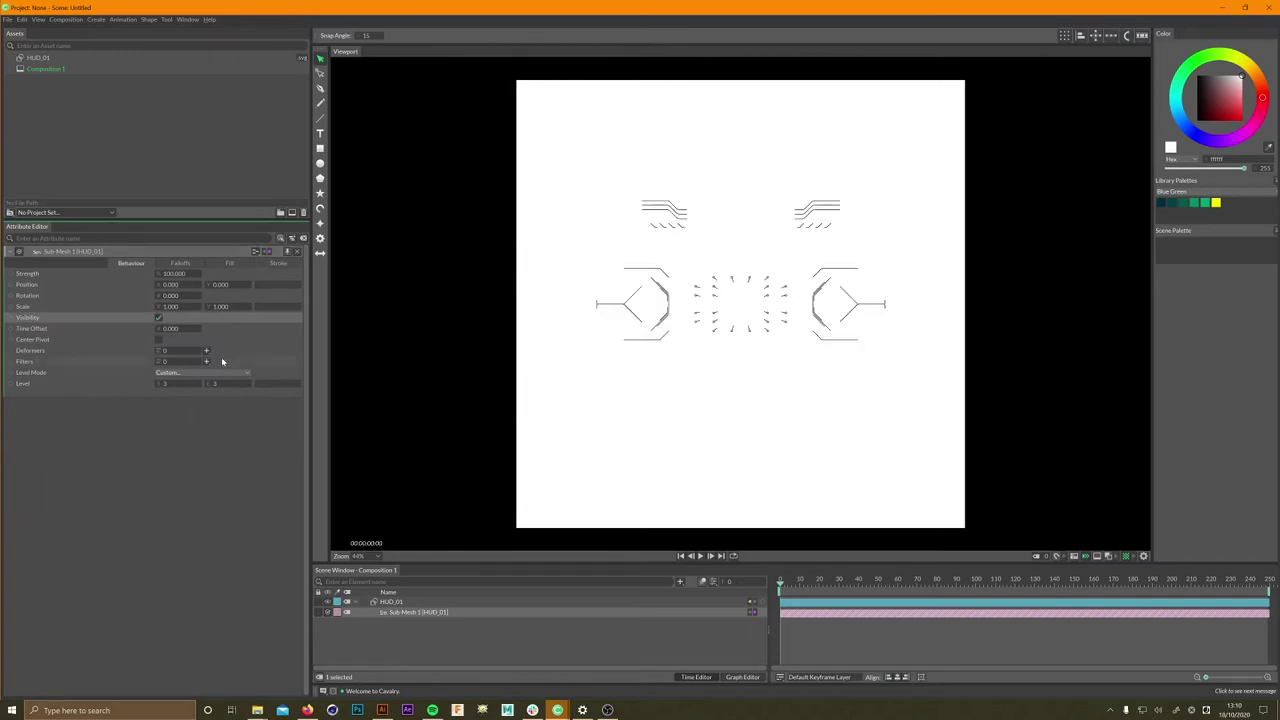
mouse_move(198, 384)
mouse_down()
mouse_move(155, 386)
mouse_move(187, 388)
mouse_move(173, 385)
mouse_up()
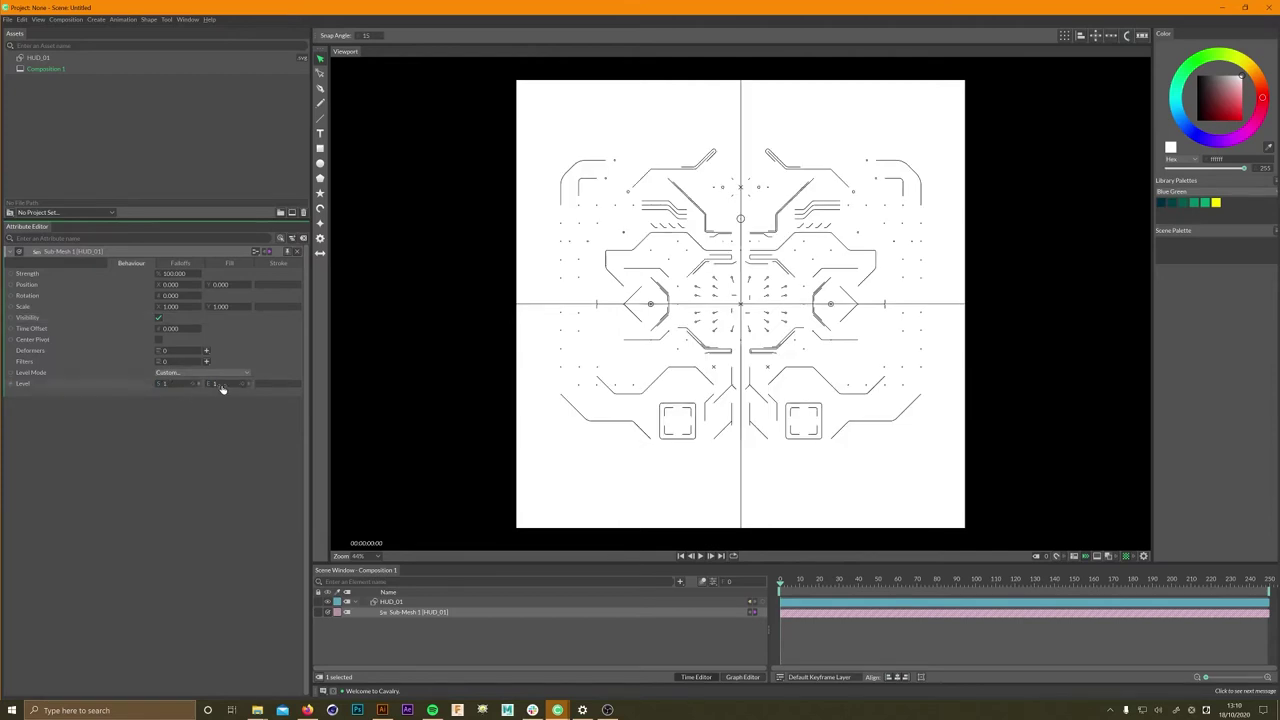
drag(229, 388, 178, 388)
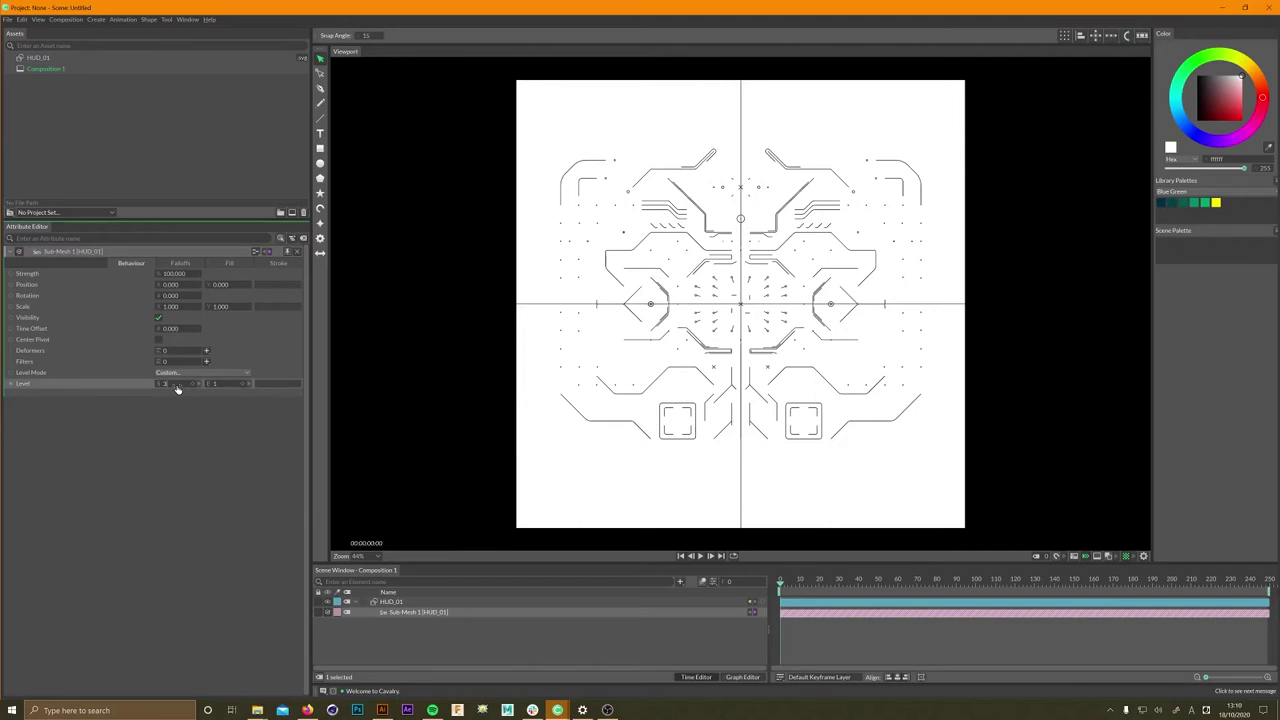
drag(172, 386, 168, 384)
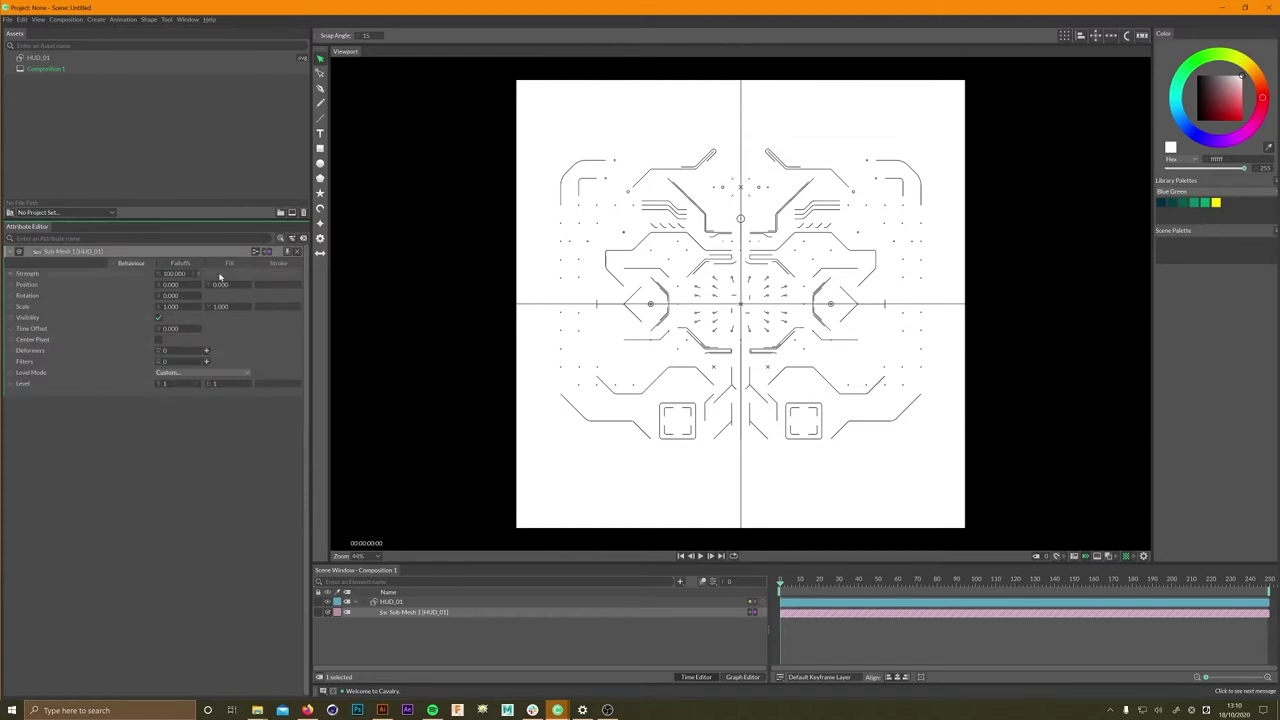
- Enable Trim on the Sub-Mesh stroke and reduce its End to 0
click(271, 263)
click(158, 439)
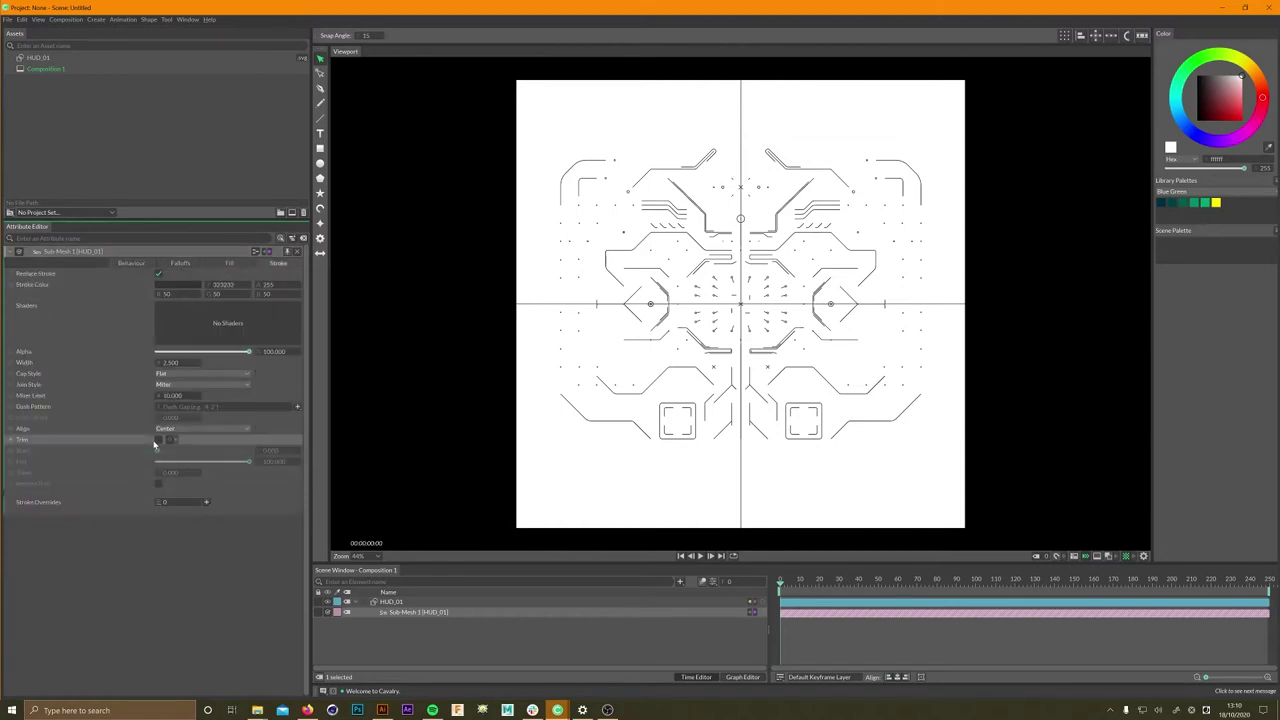
click(160, 462)
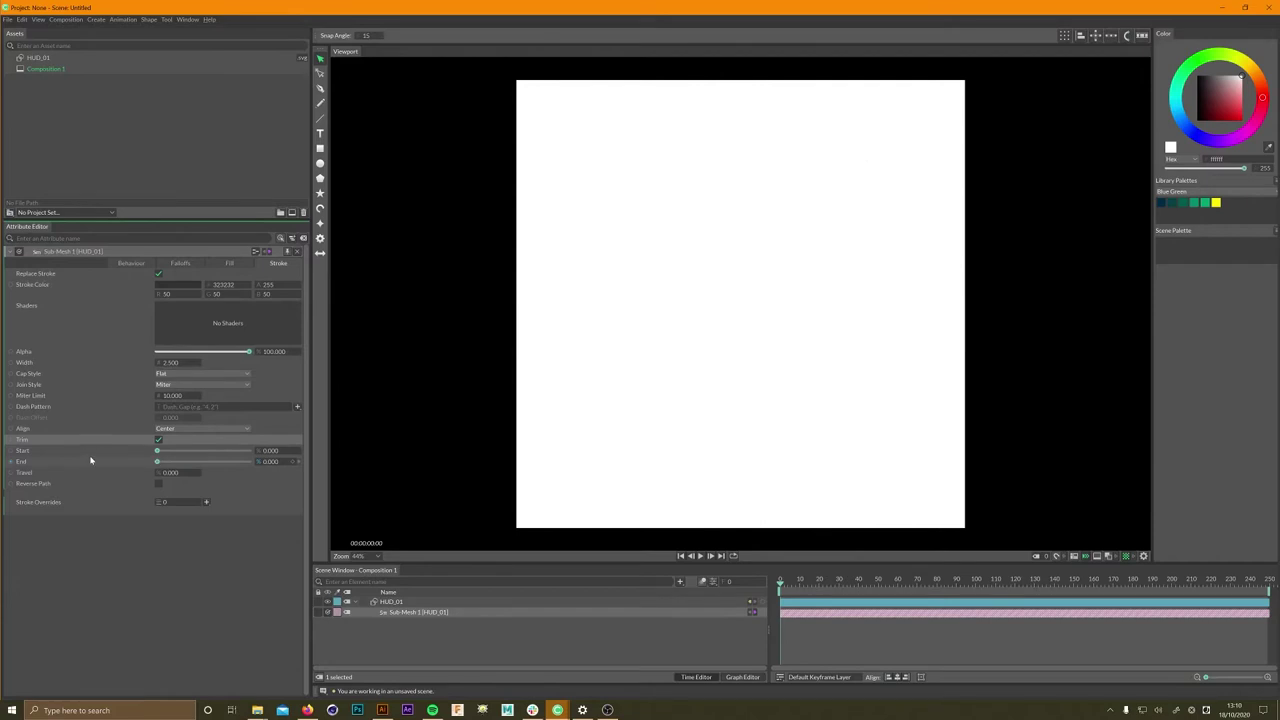
- Keyframe the stroke trim's Start and End at frame 0, setting both to 50
click(297, 461)
click(293, 450)
click(268, 450)
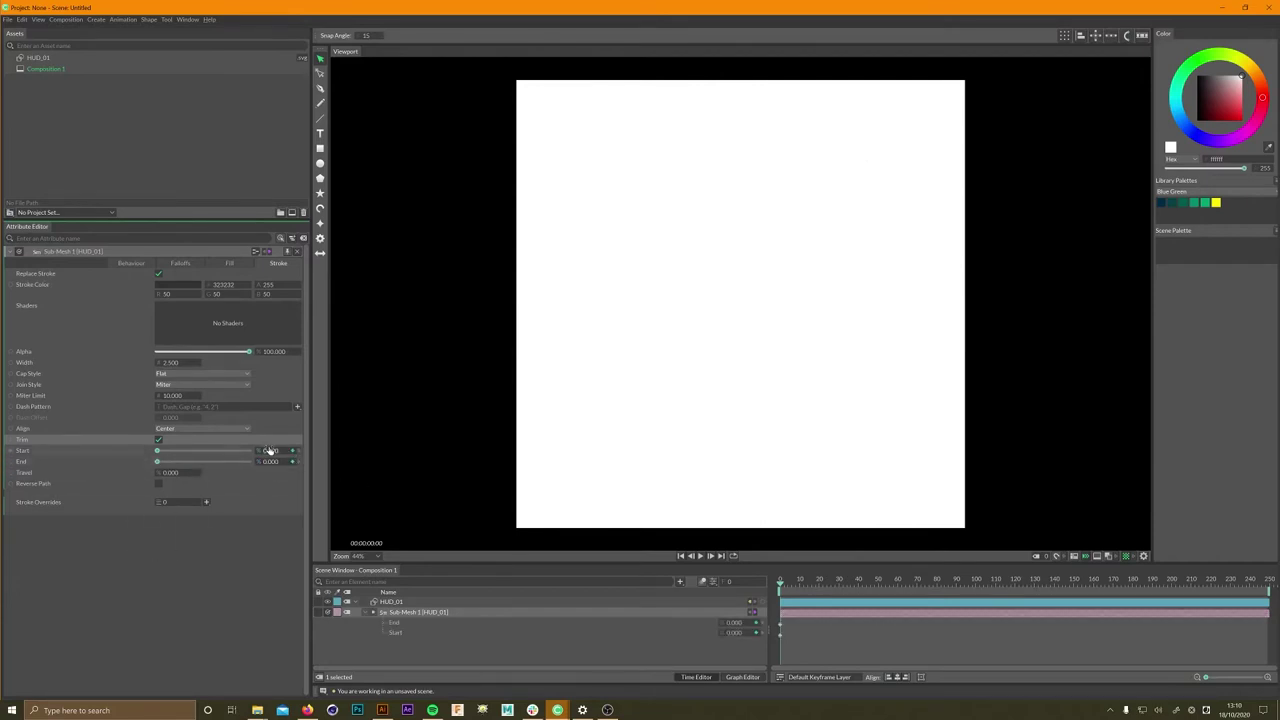
text(50)
key(Tab)
text(50)
key(Return)
- At frame 30, keyframe the stroke trim with Start at 0 and End at 100
drag(806, 587, 838, 583)
click(270, 450)
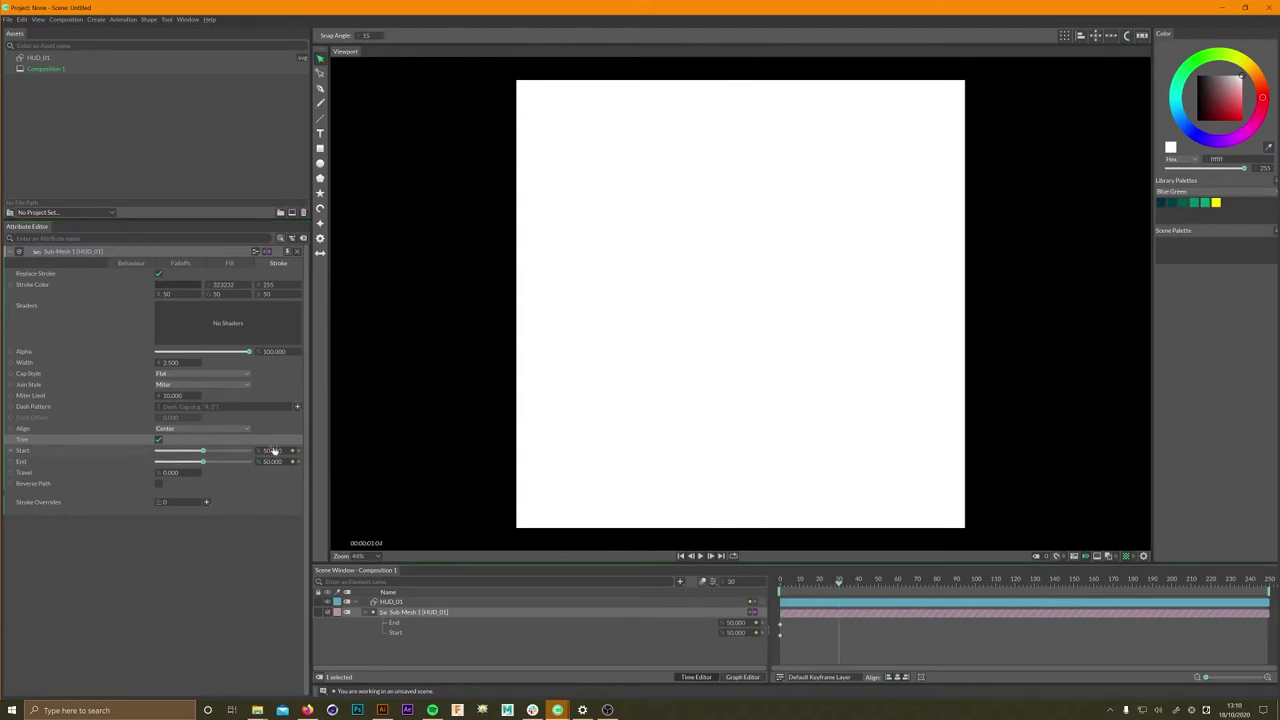
text(0)
key(Return)
click(275, 462)
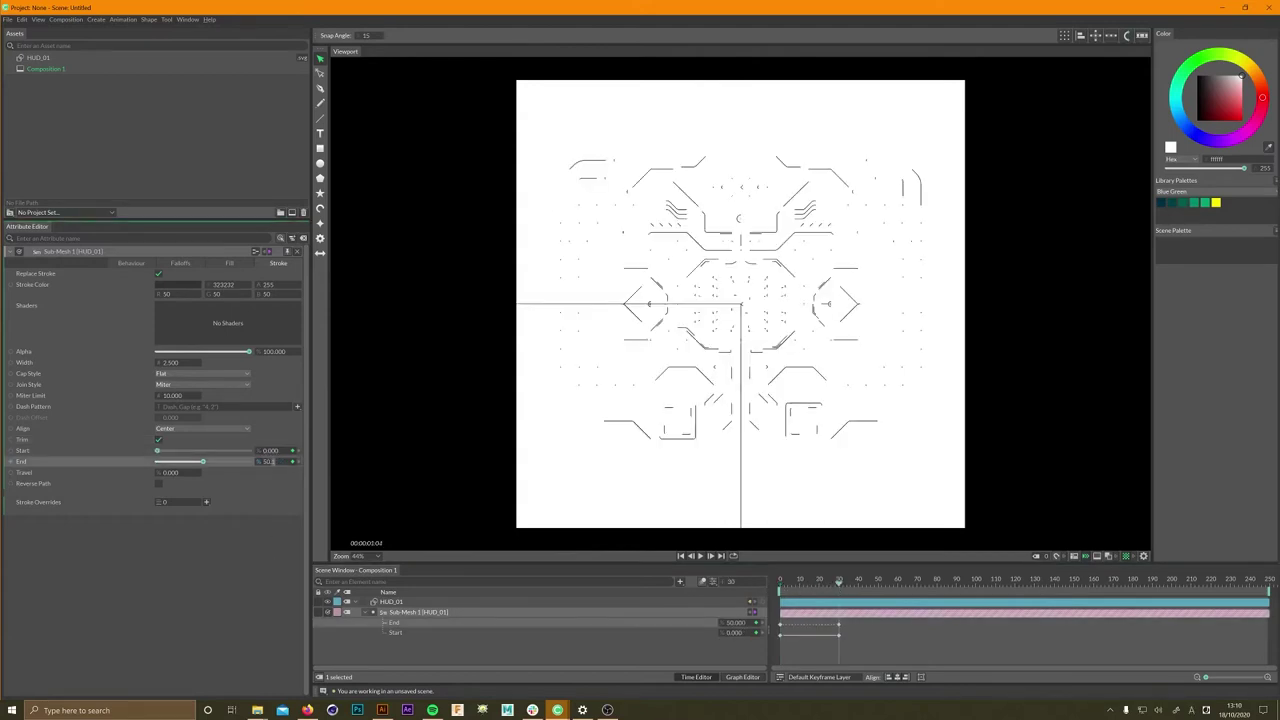
text(100)
key(Return)
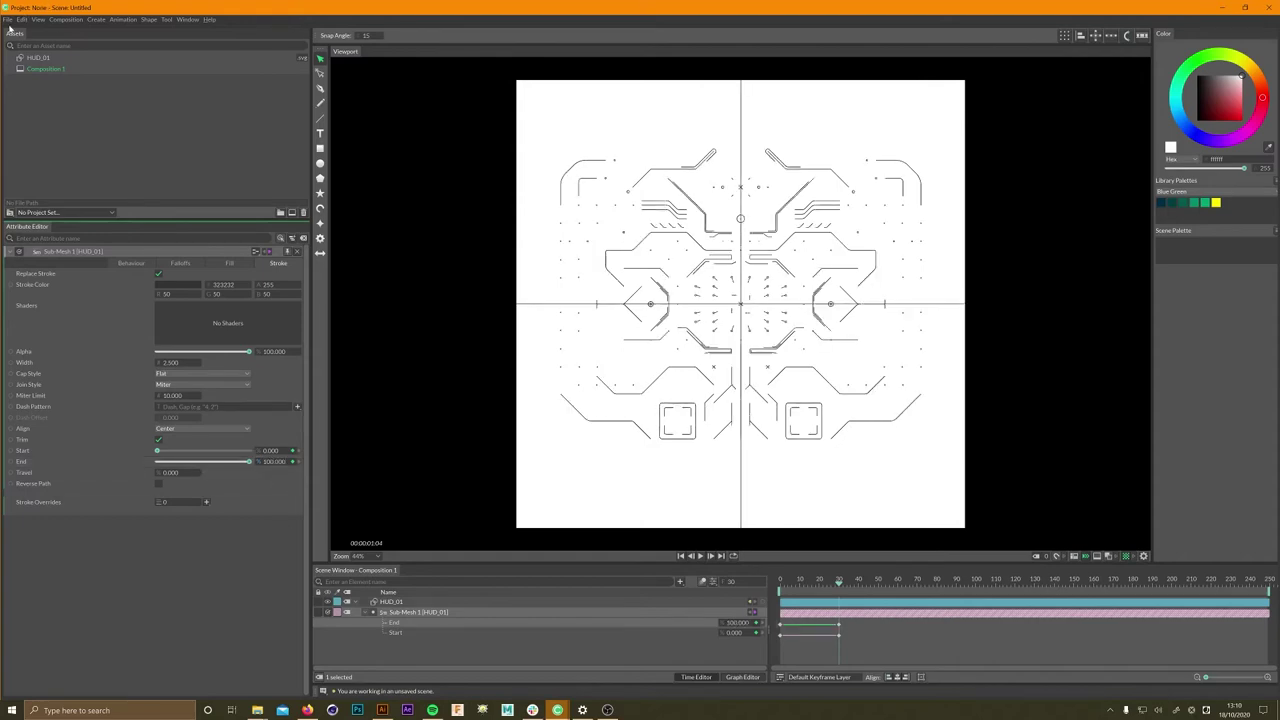
- Save the scene as HUDTUT01 in the ai-cav-AE folder
click(8, 19)
click(110, 80)
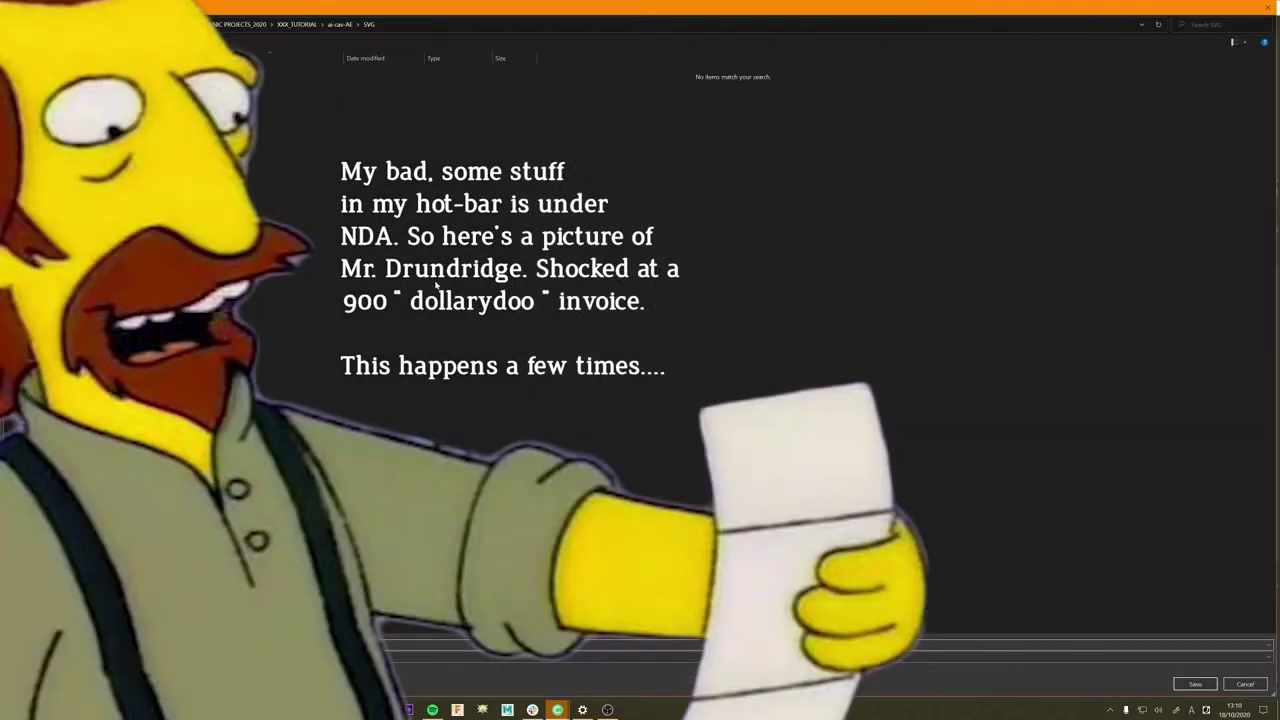
key(alt+Up)
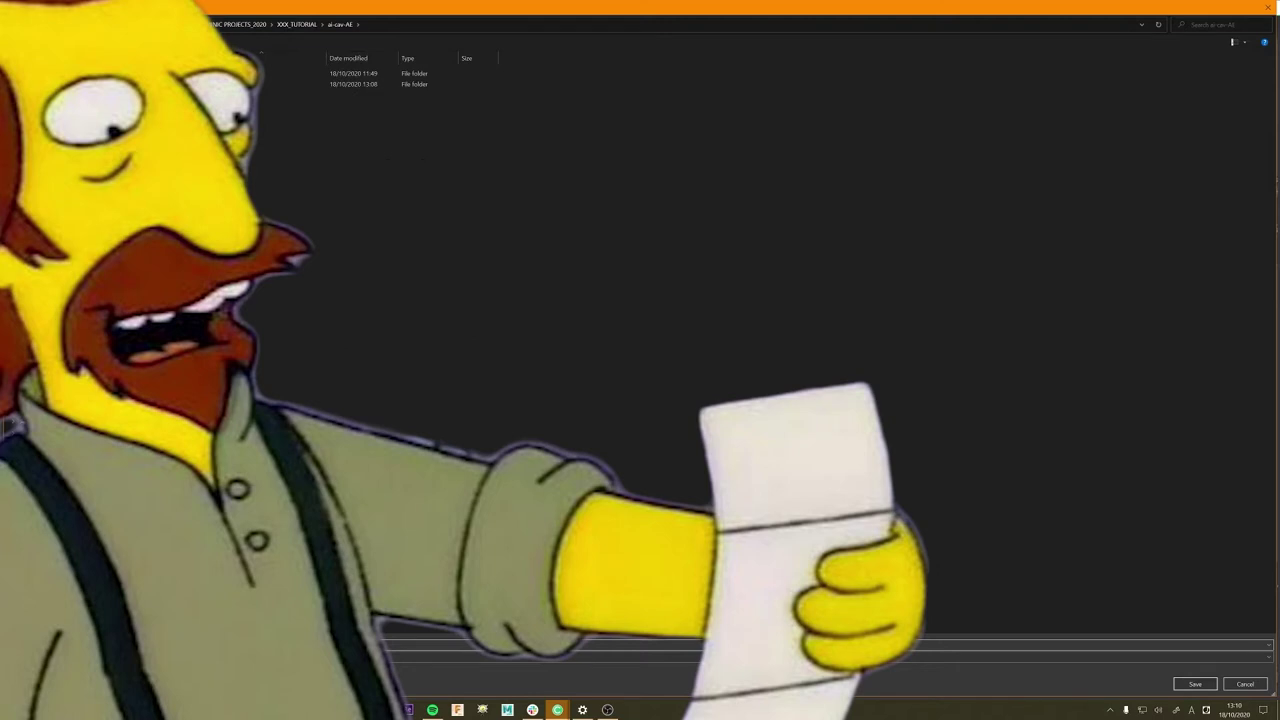
key(Return)
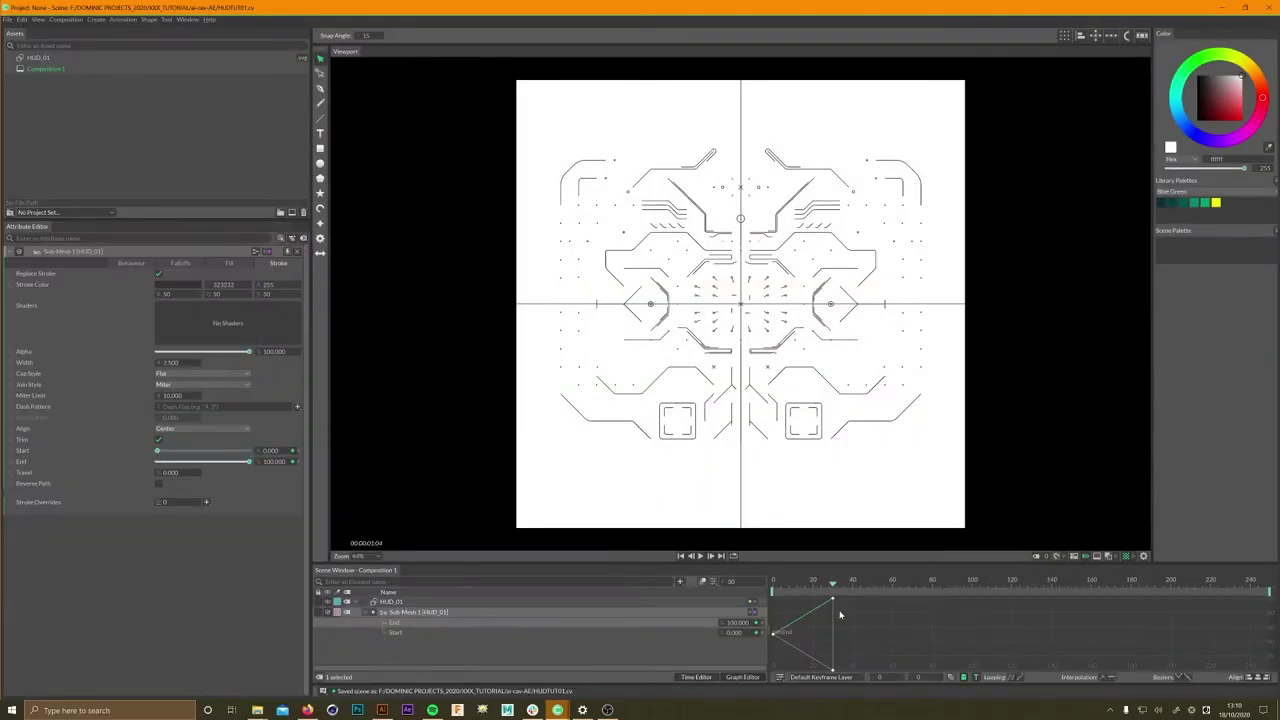
- Convert the interpolation of the Sub-Mesh's trim Start and End keyframes in an enlarged, framed Graph Editor
drag(817, 564, 818, 300)
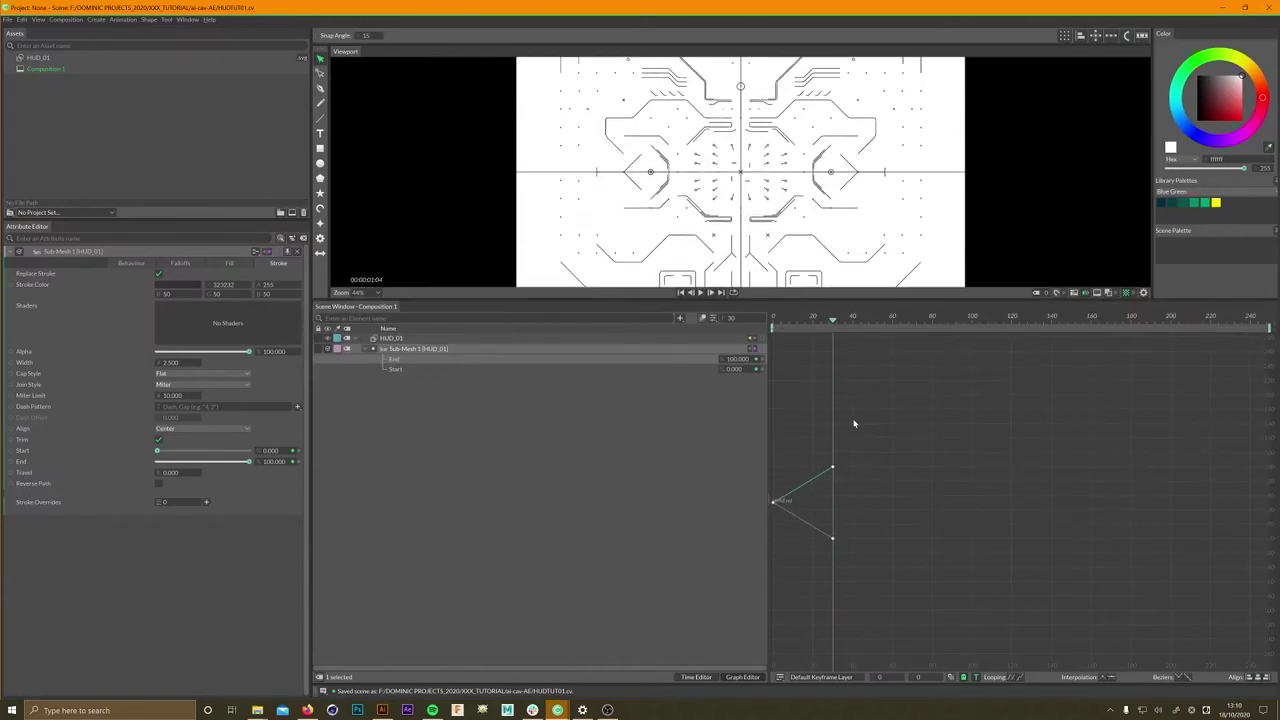
key(f)
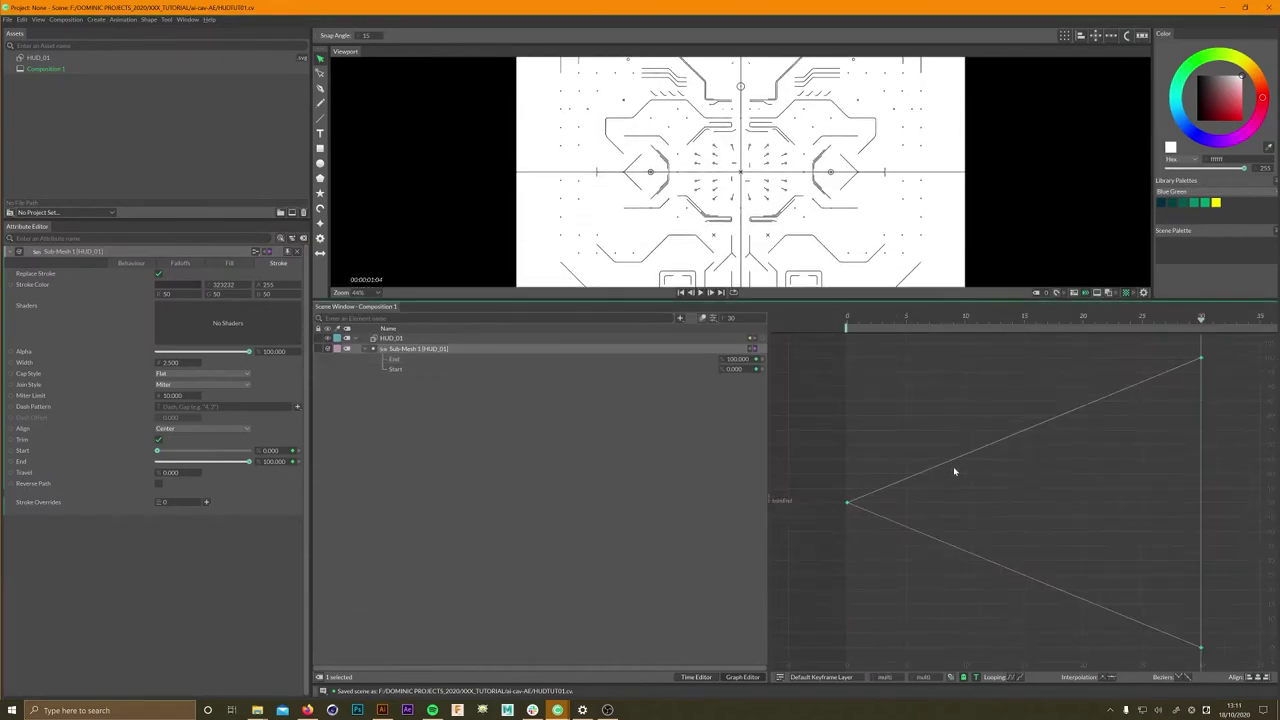
click(972, 448)
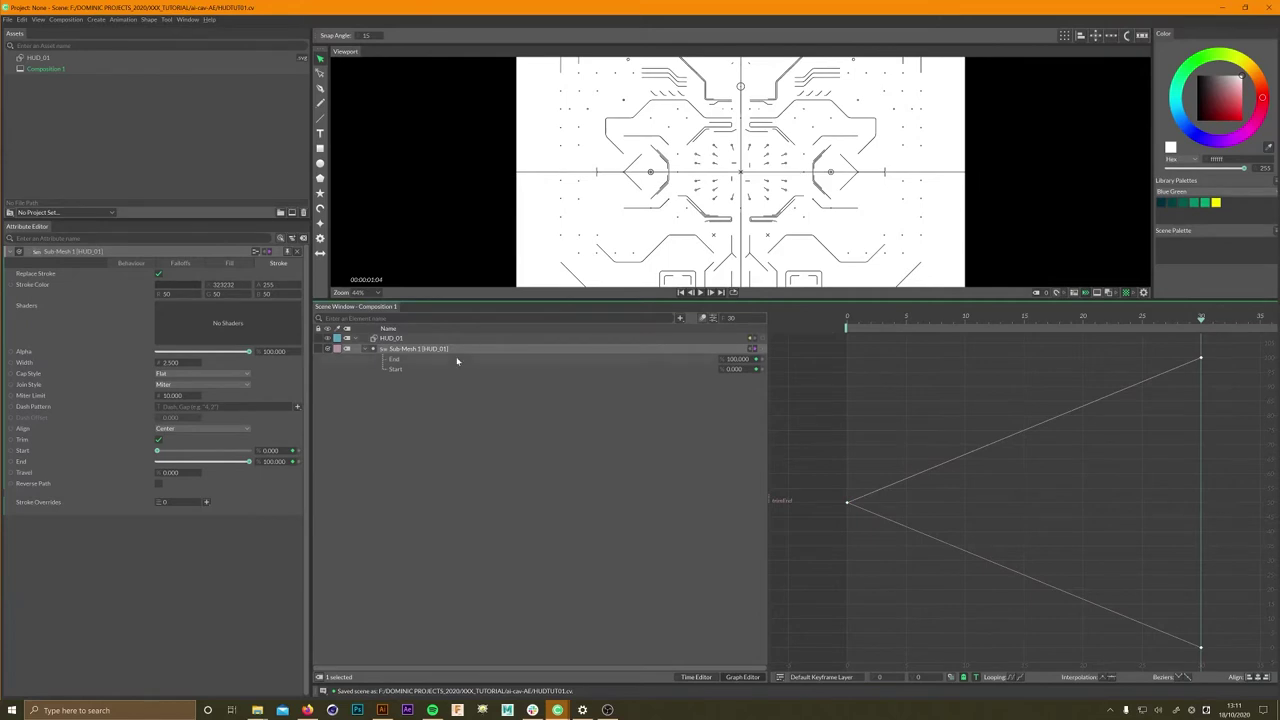
drag(457, 361, 707, 422)
right_click(951, 458)
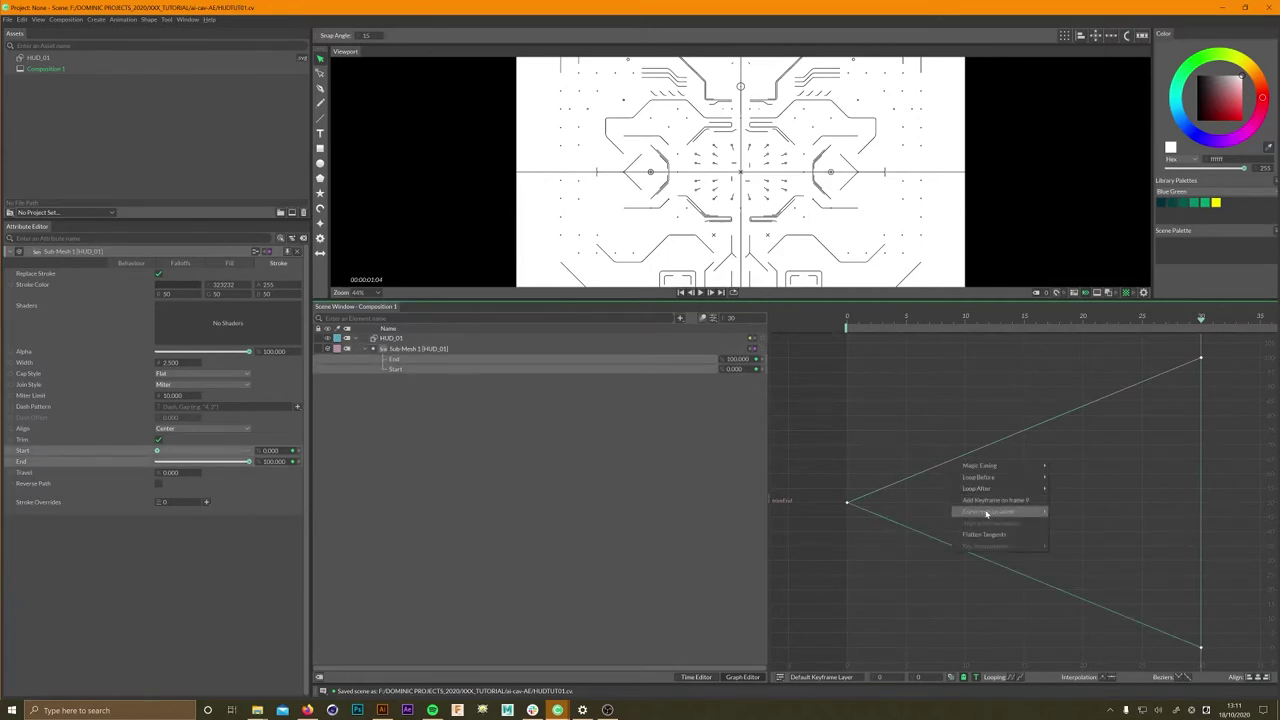
mouse_move(1000, 511)
click(1063, 524)
- Lengthen the outgoing tangents of the trim Start and End keyframes at frame 0, then return to the Time Editor and scrub the reveal
drag(906, 503, 985, 503)
key(ctrl+z)
drag(1238, 341, 802, 674)
drag(912, 506, 1026, 502)
click(700, 678)
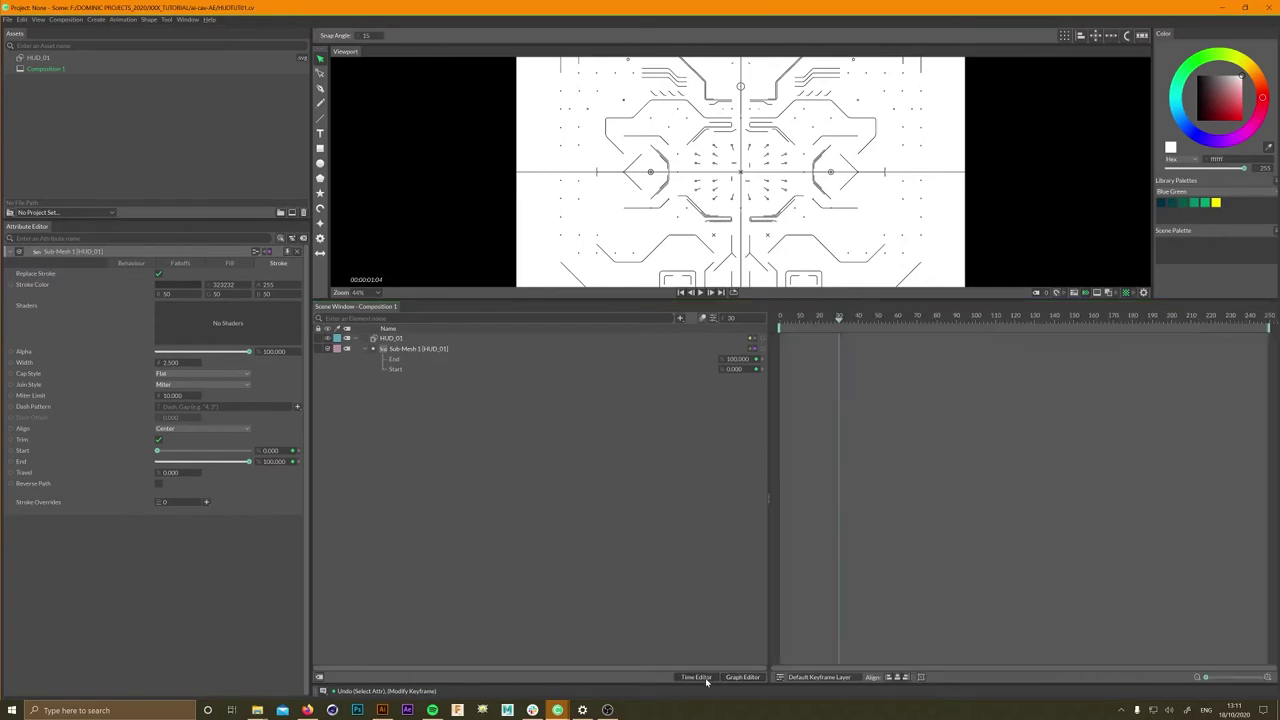
drag(839, 319, 1052, 521)
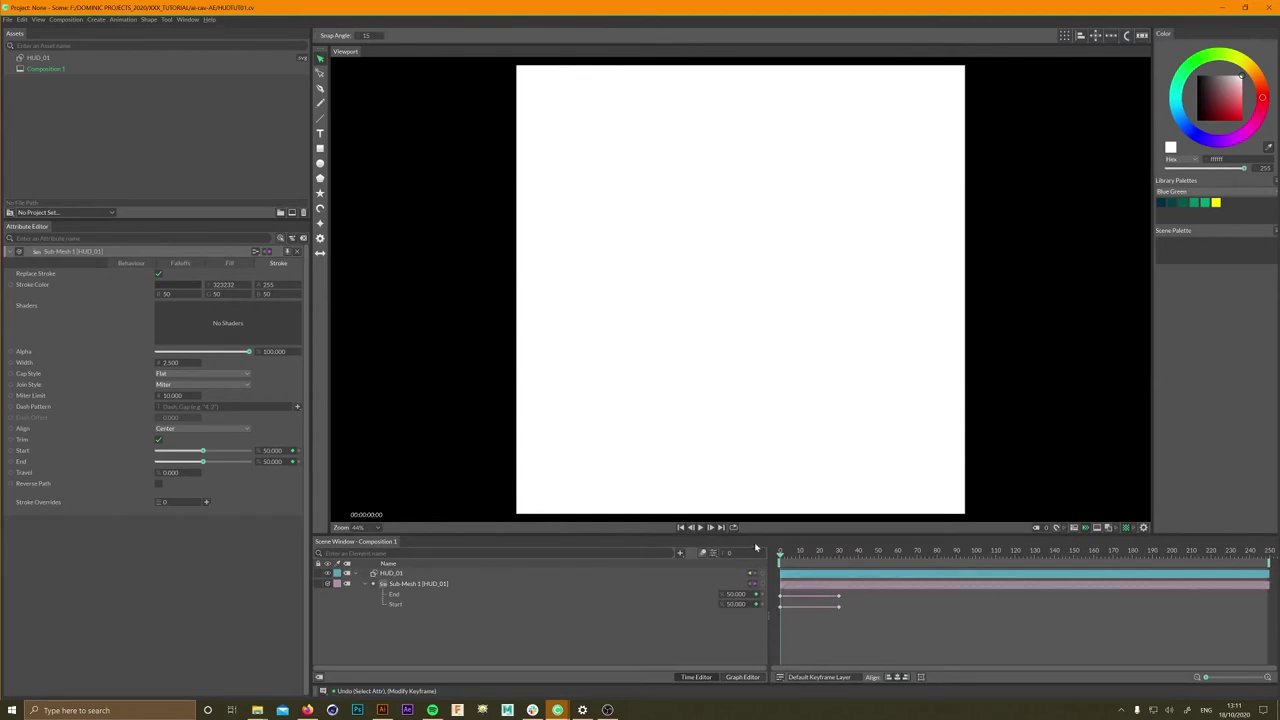
- Set the composition's End Frame to 50
click(713, 553)
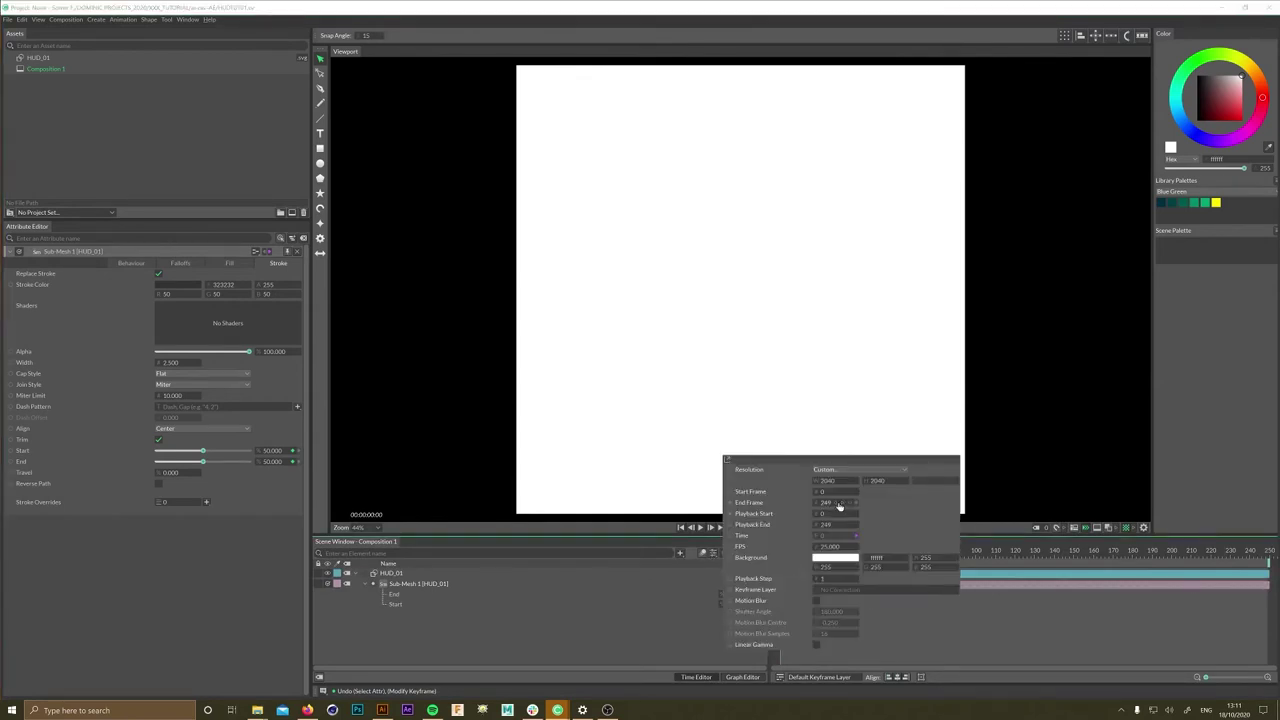
click(826, 502)
text(50)
key(Return)
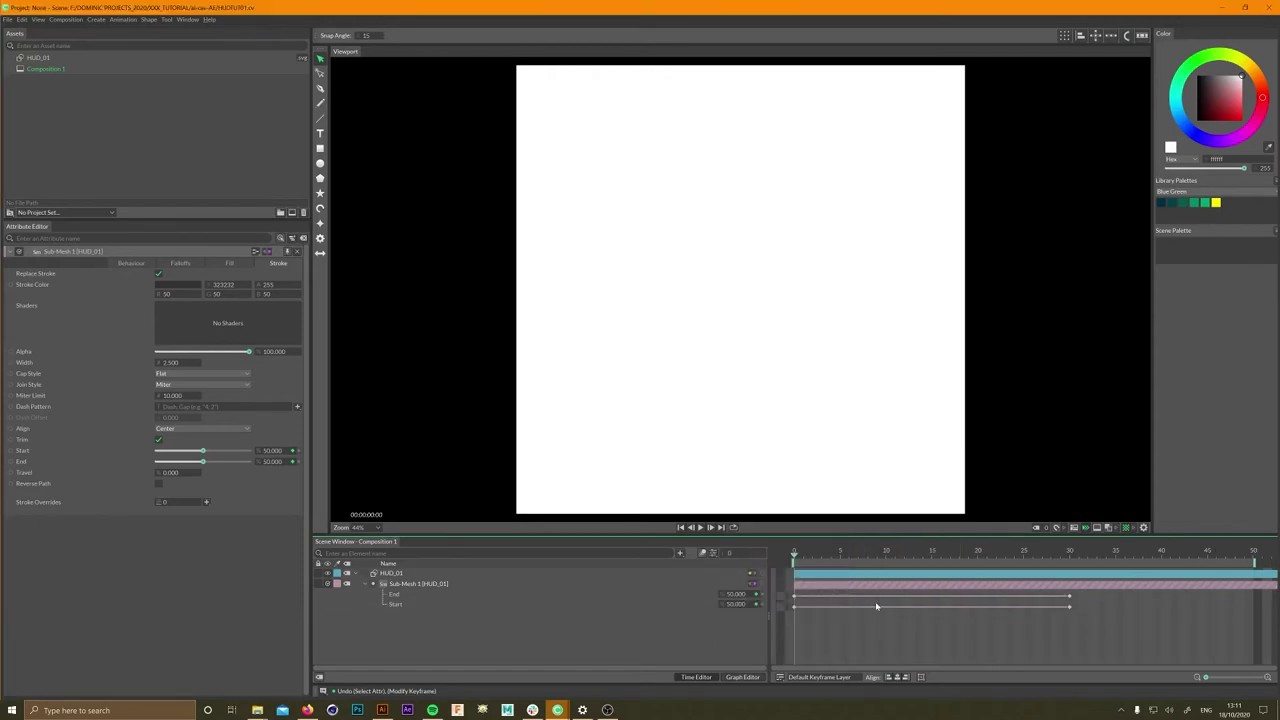
- Play and scrub the 50-frame line reveal, and check the composition's frame range settings
click(702, 528)
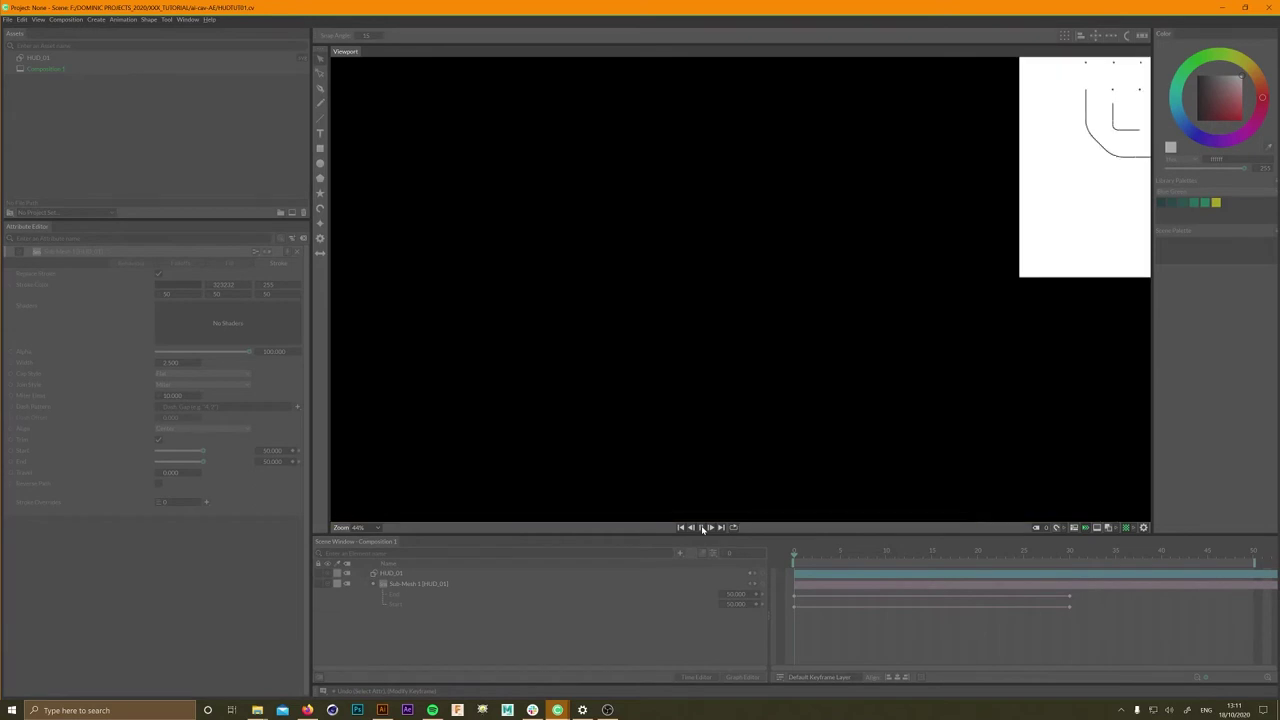
click(703, 528)
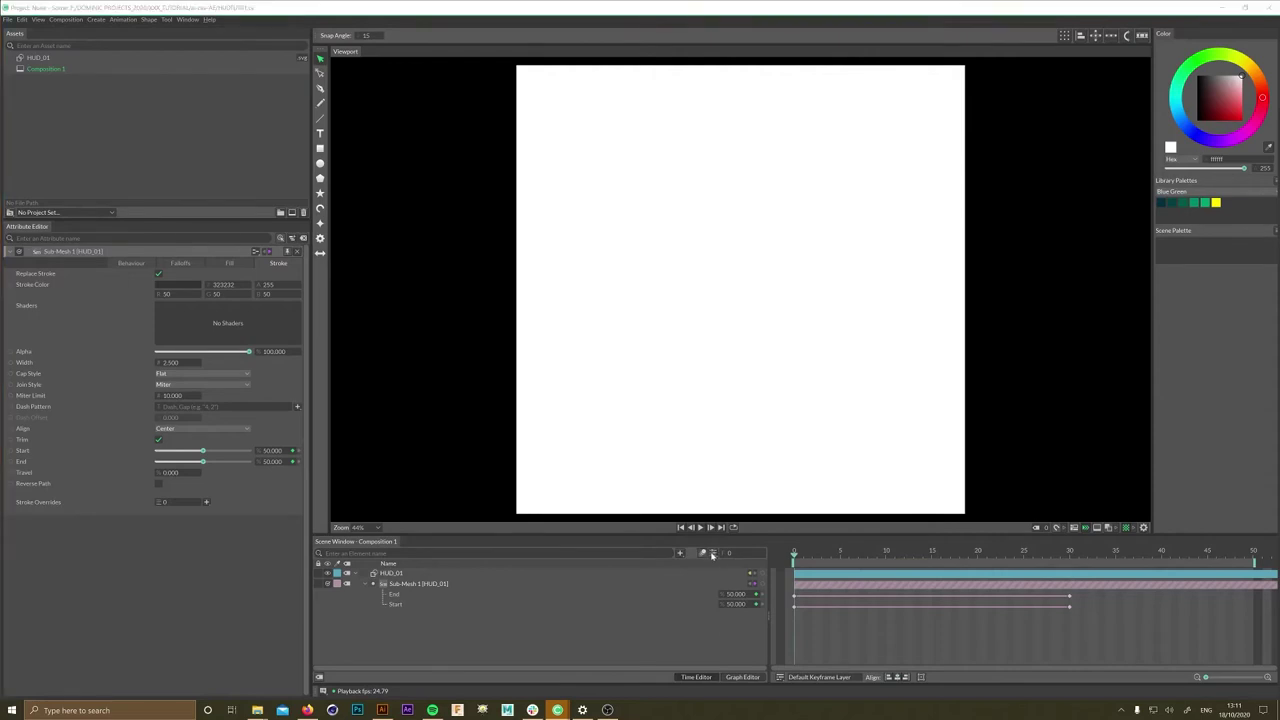
click(712, 554)
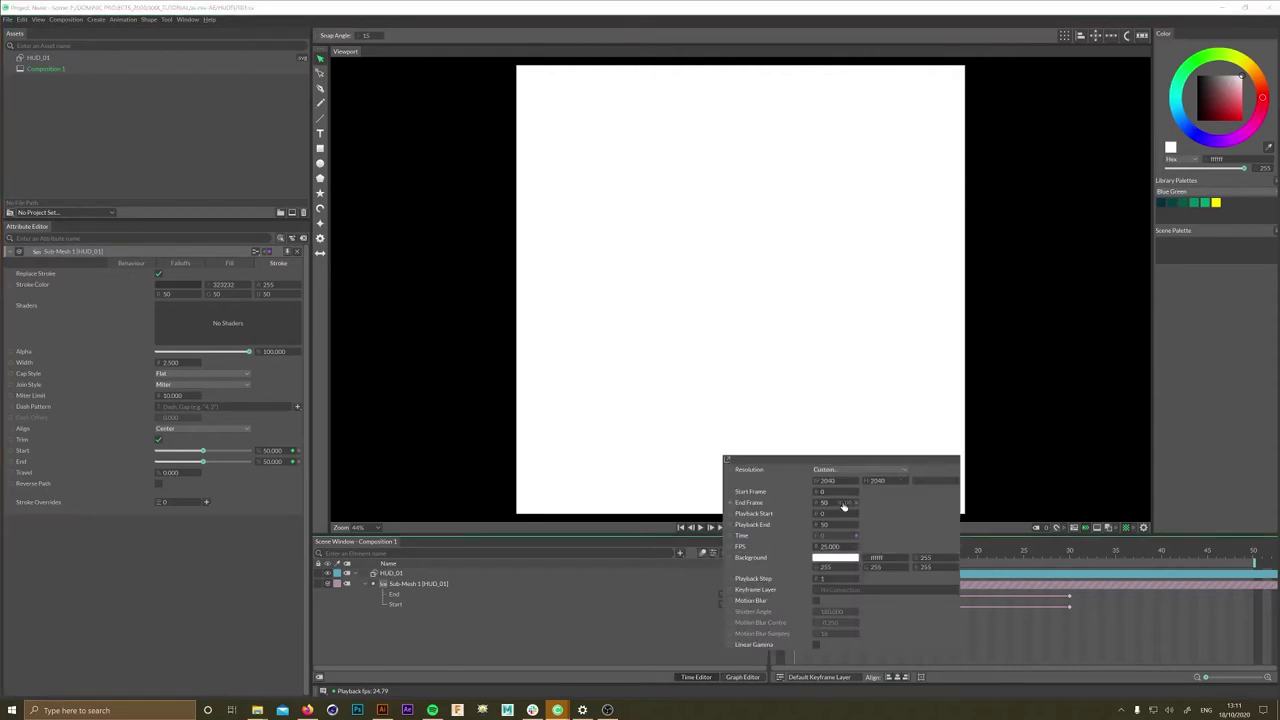
click(591, 623)
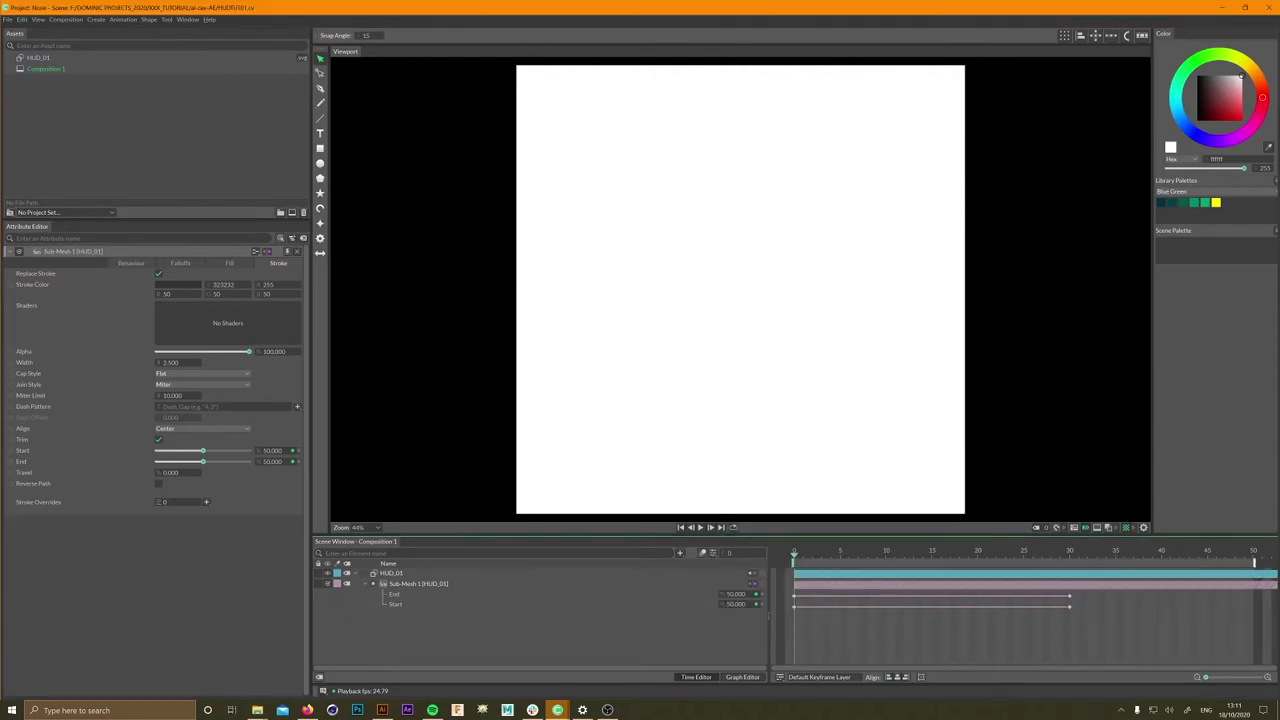
click(702, 527)
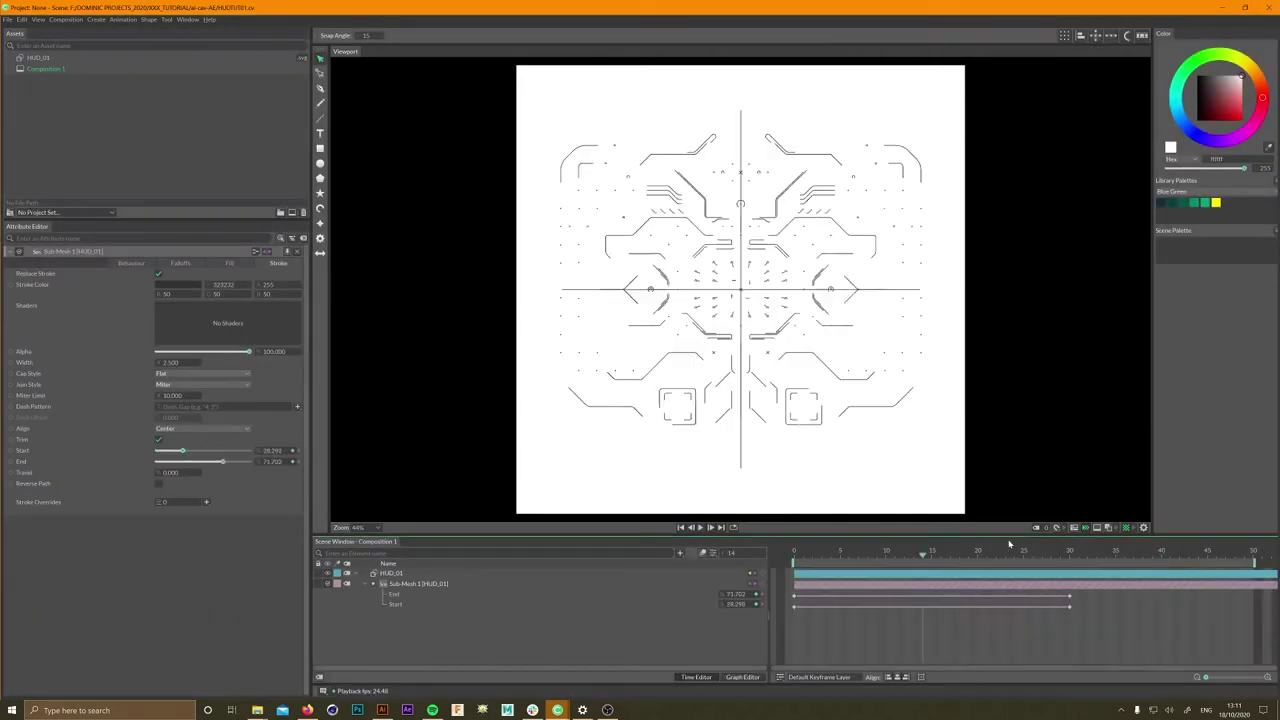
click(1053, 556)
drag(1055, 560, 510, 588)
- Add a Random behaviour to the Sub-Mesh's Time Offset
click(510, 588)
click(125, 264)
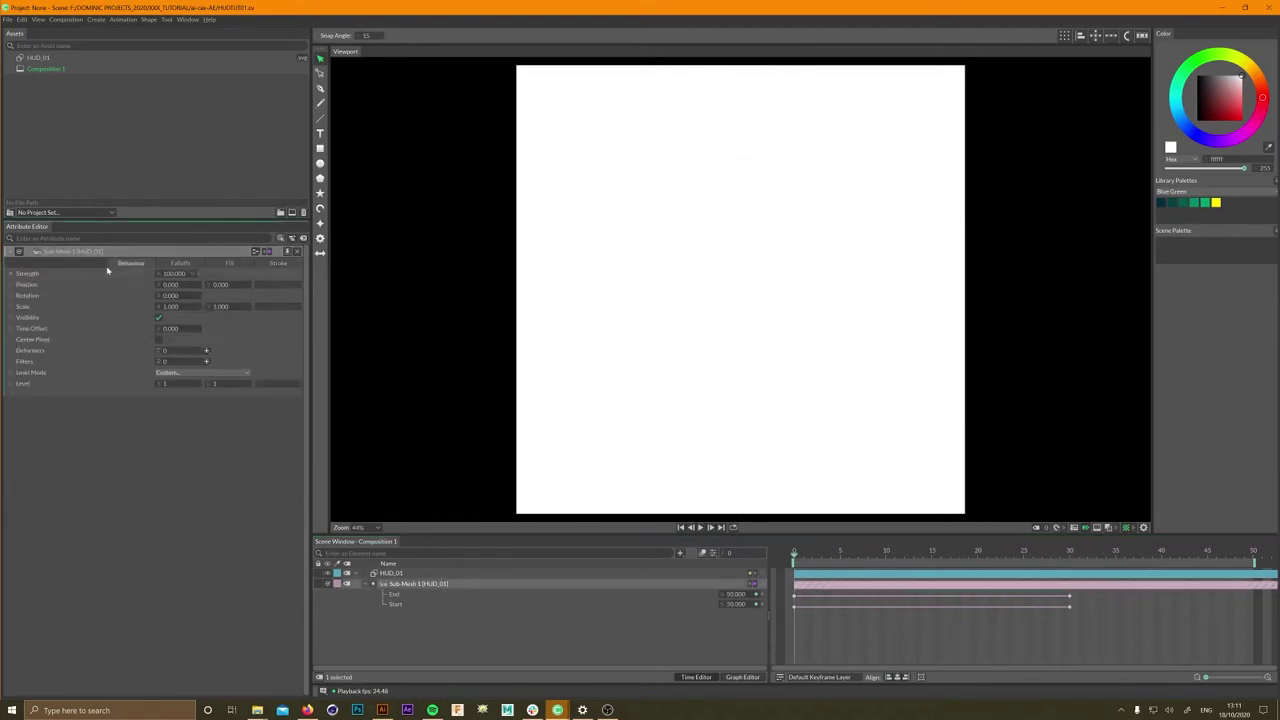
right_click(47, 330)
mouse_move(103, 346)
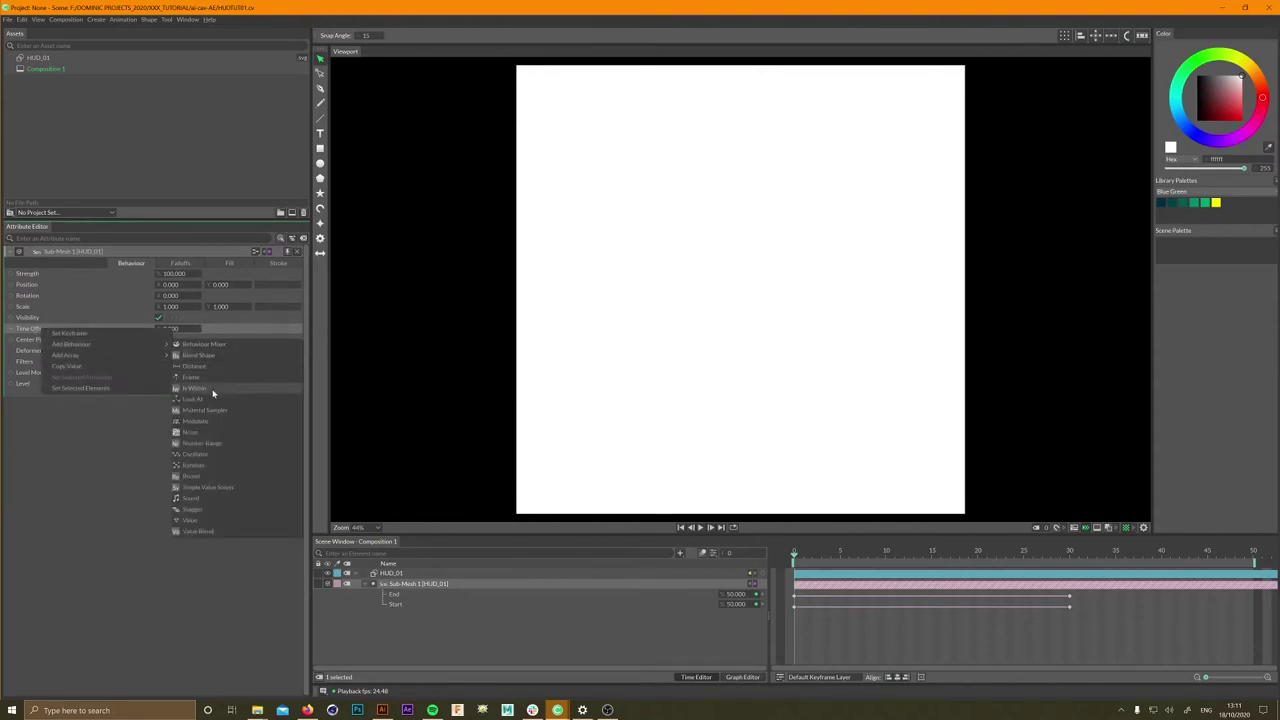
click(193, 465)
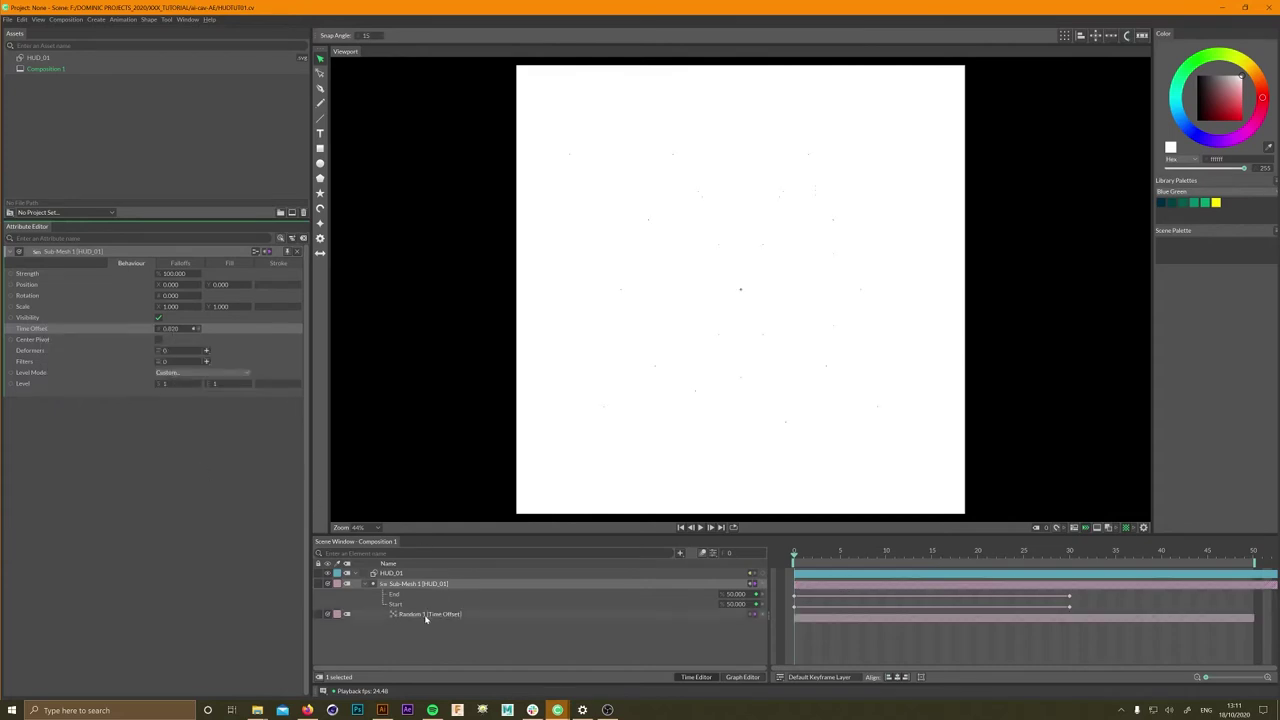
- Set the Random behaviour's Maximum to 20 and its Offset to -20
click(425, 615)
text(2)
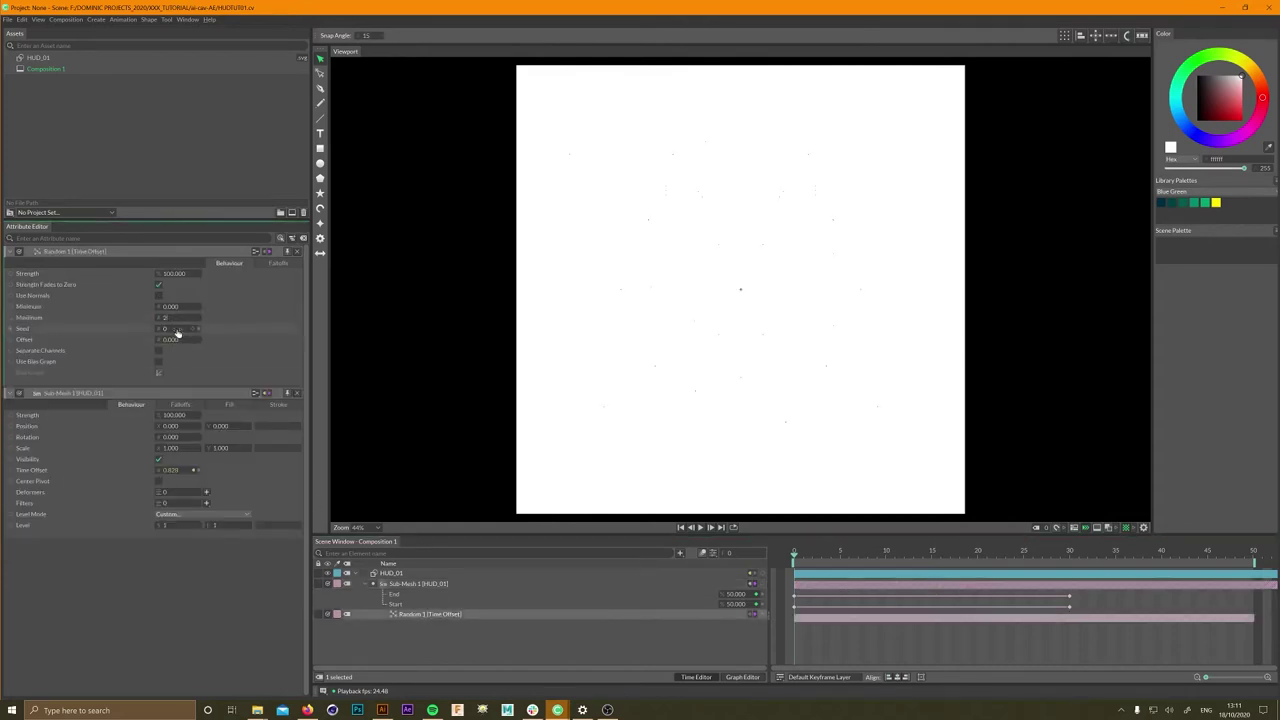
text(0)
key(Return)
key(Return)
- Play back the randomly offset line reveal and scrub to frame 20
click(706, 529)
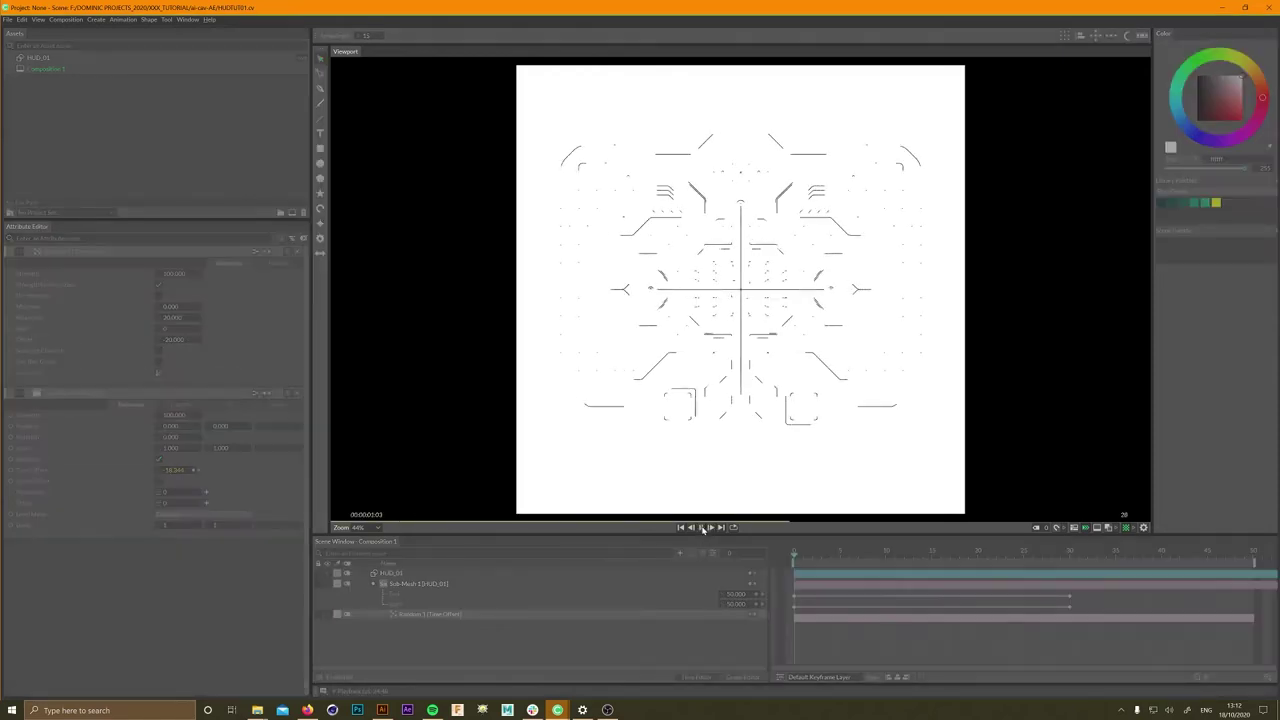
click(703, 529)
drag(839, 556, 980, 557)
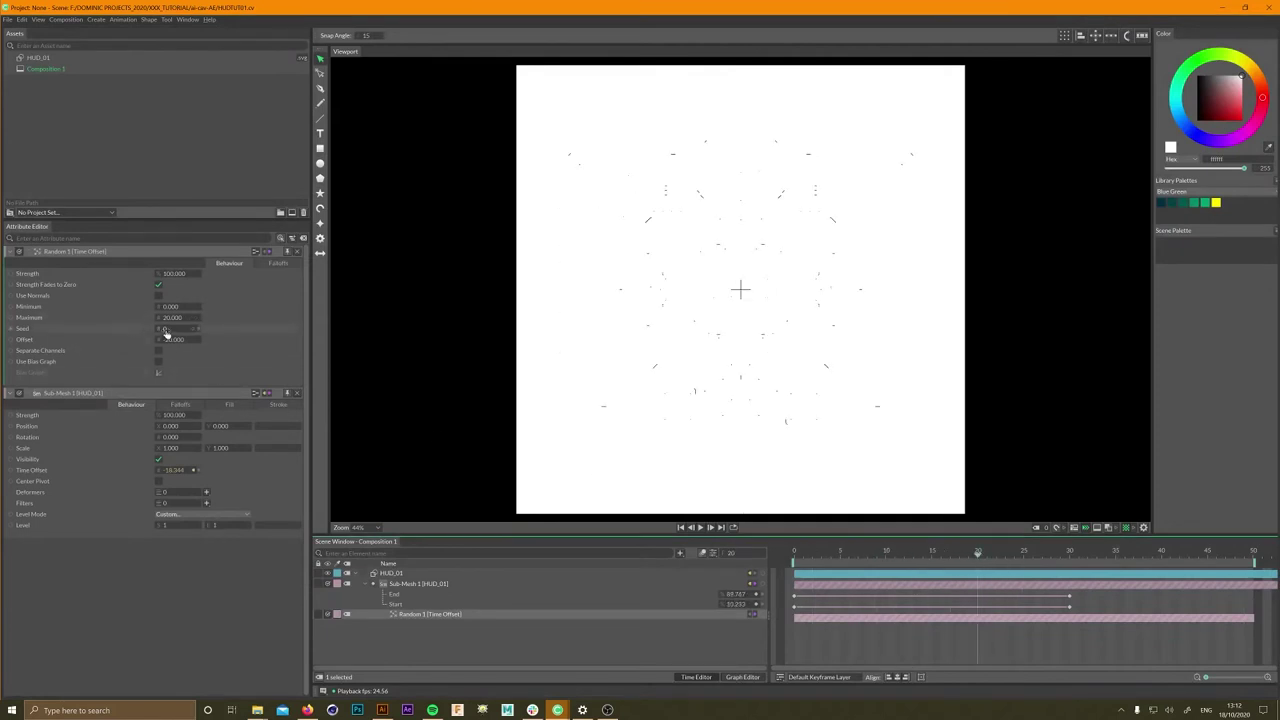
- Enable Use Normals on the Random behaviour and set its Offset to 0
click(158, 295)
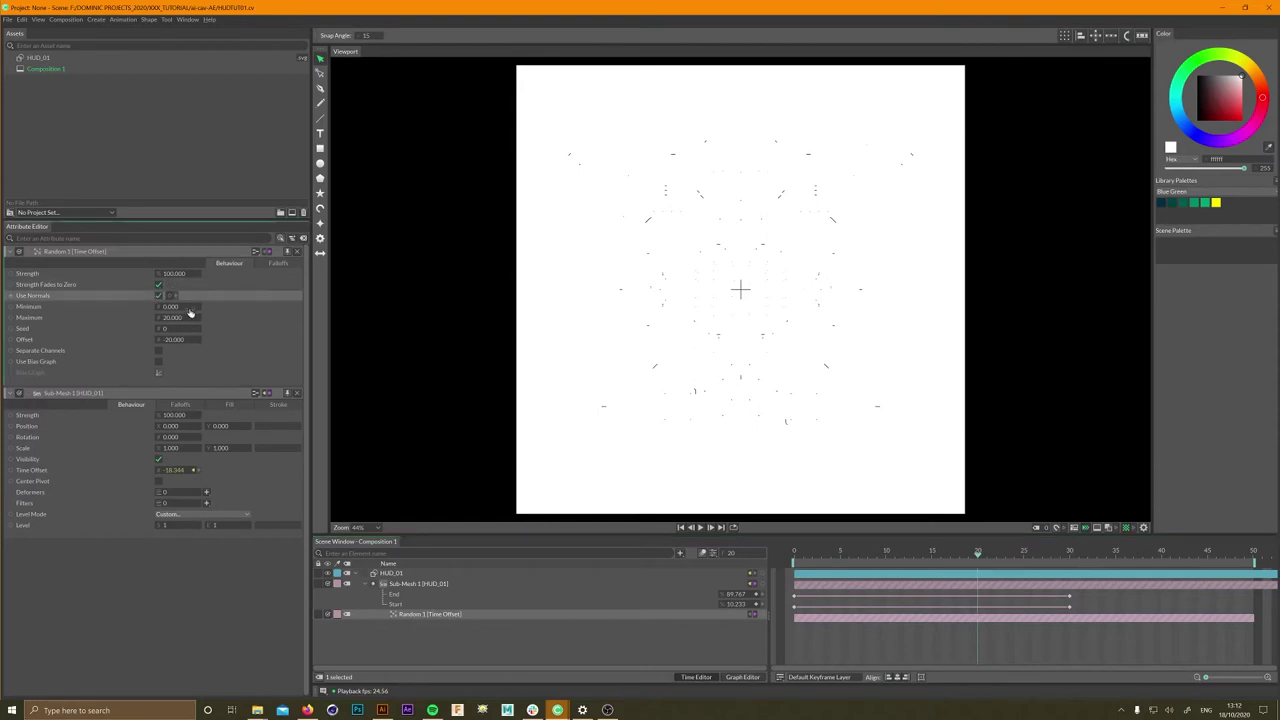
drag(978, 553, 733, 562)
click(175, 339)
text(0)
key(Return)
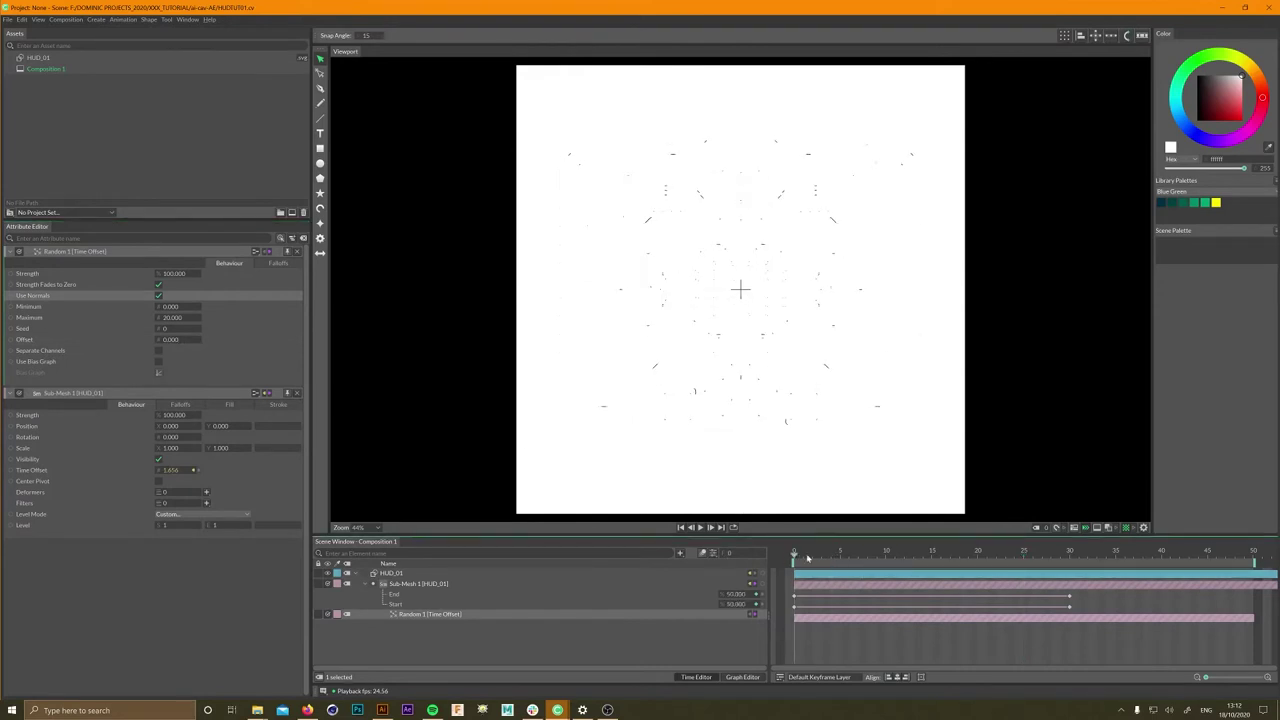
- Try a much larger time spread by raising the Random behaviour's Maximum to 207
click(170, 472)
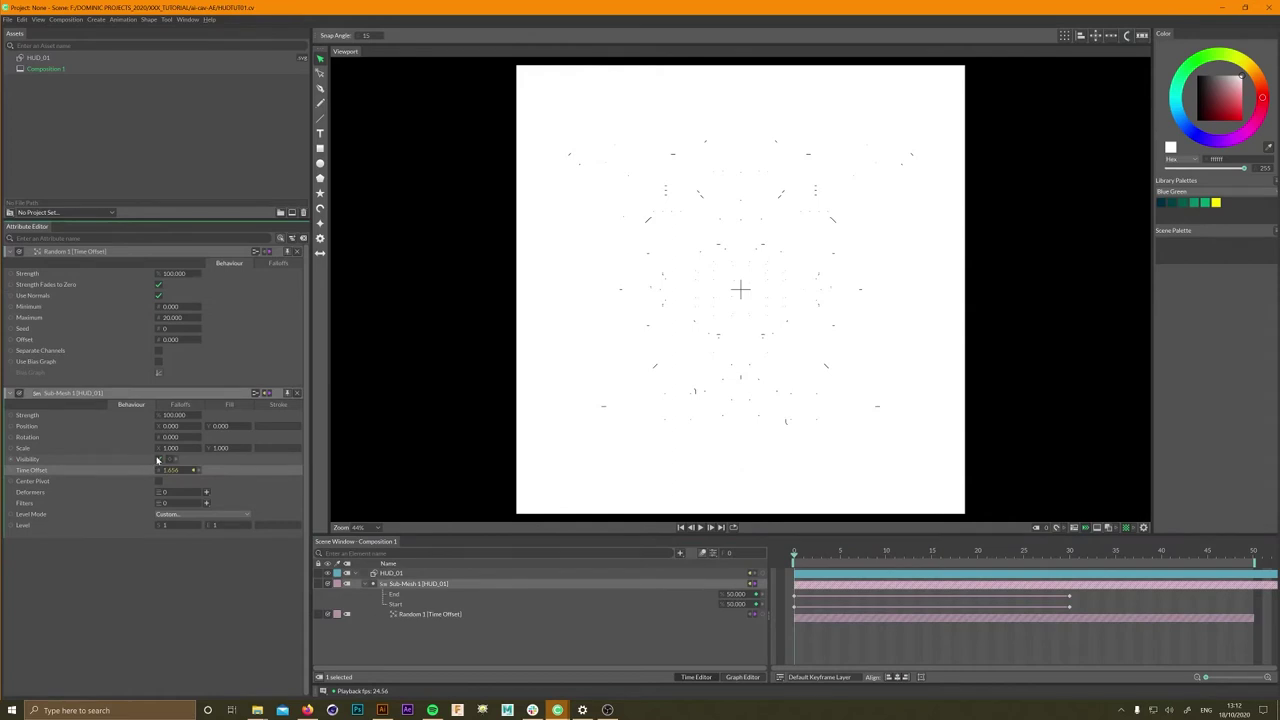
click(158, 482)
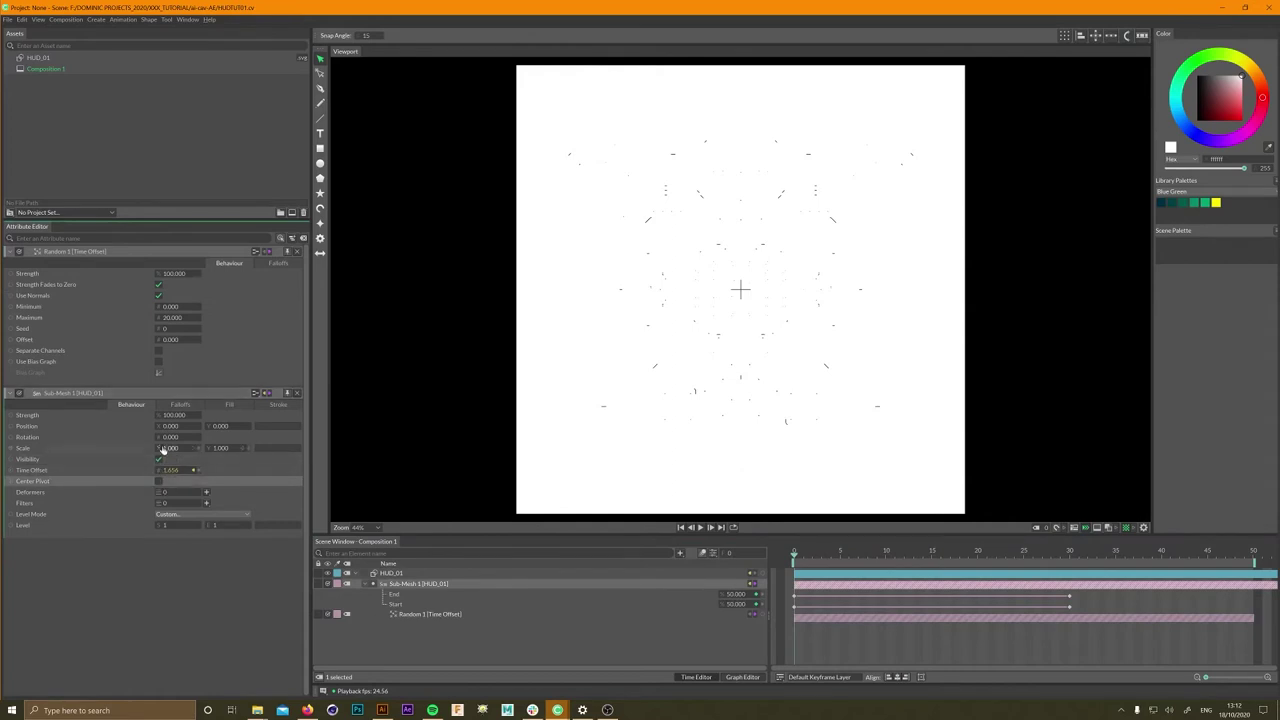
drag(186, 318, 234, 322)
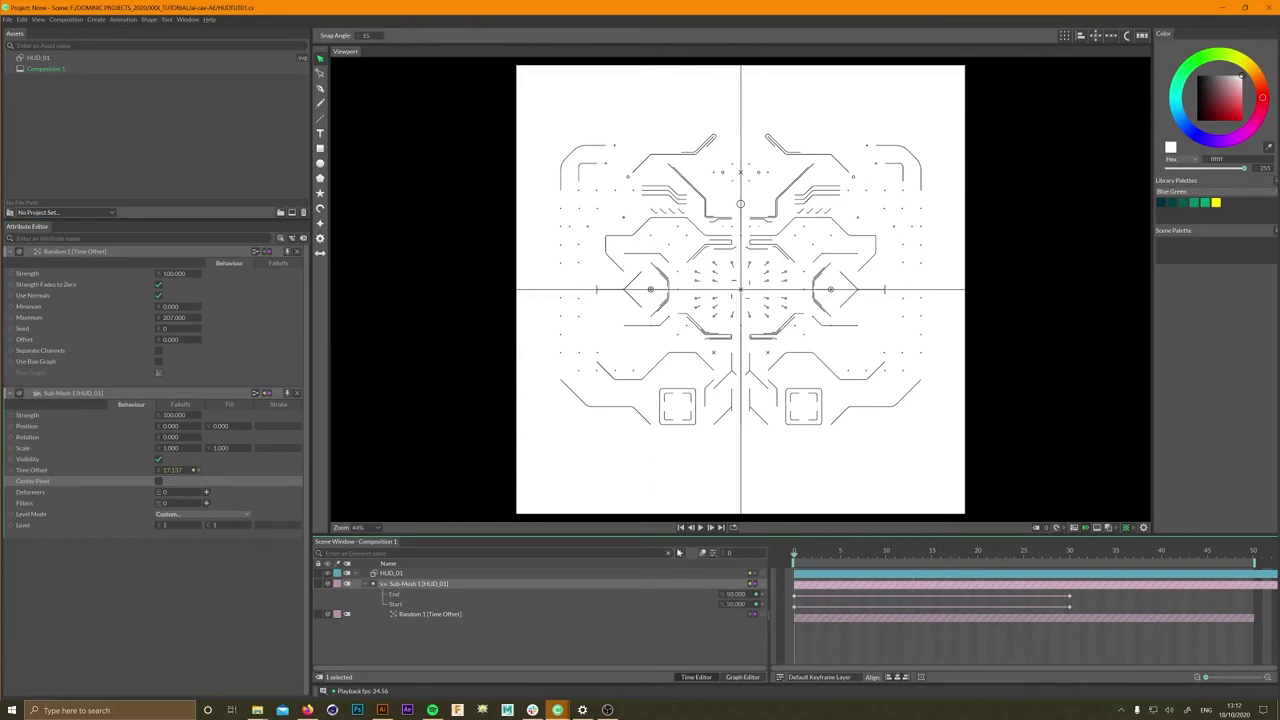
- Set the composition's End Frame to 255 and extend its Playback End to match
click(714, 554)
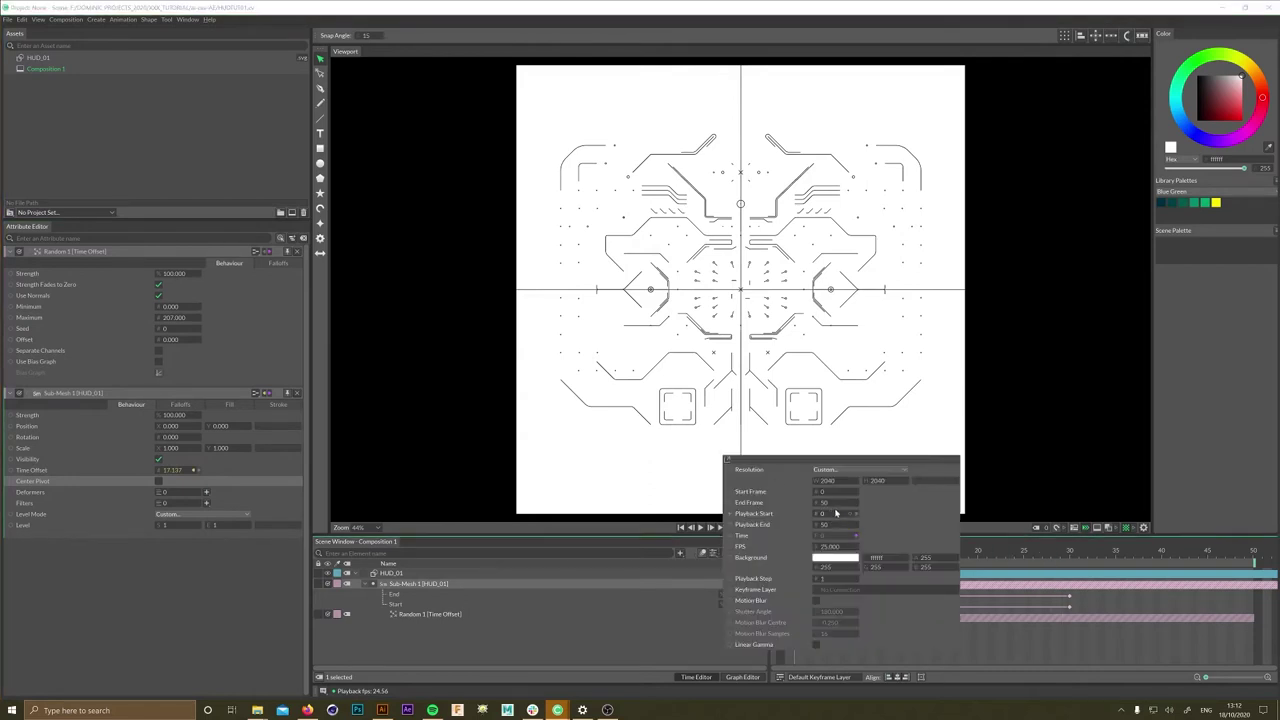
text(250)
click(828, 525)
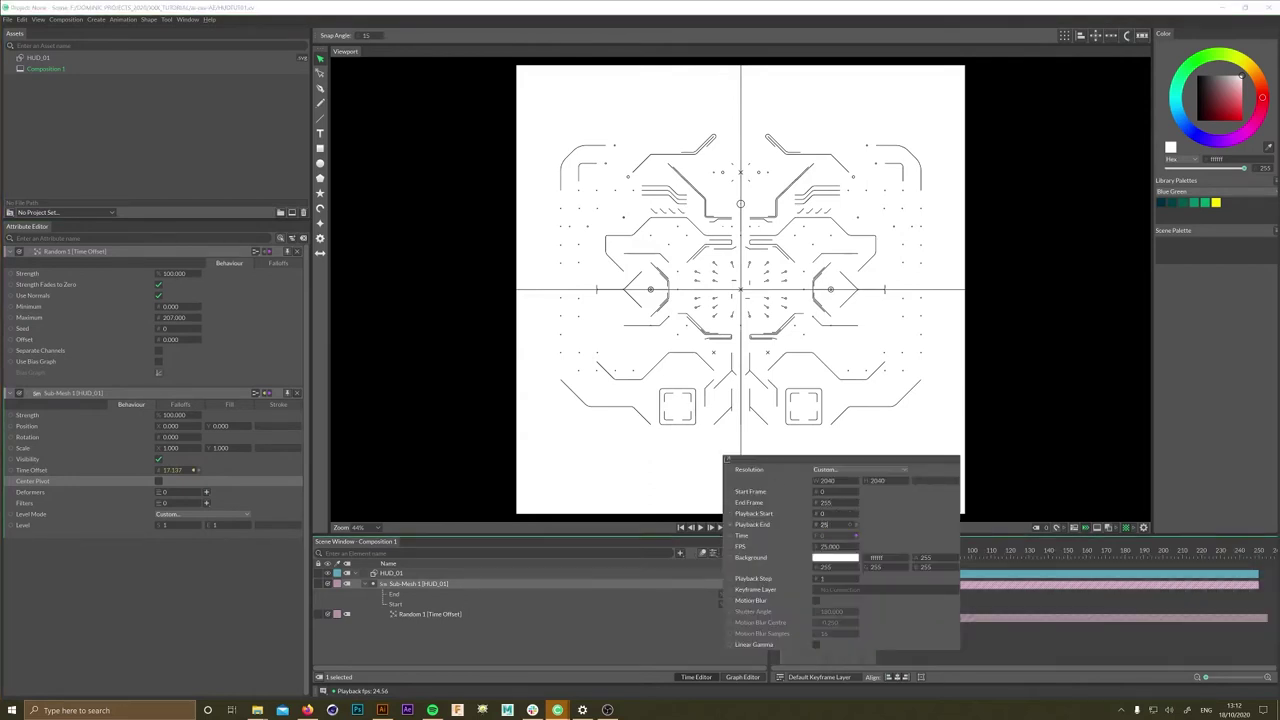
text(0)
key(Return)
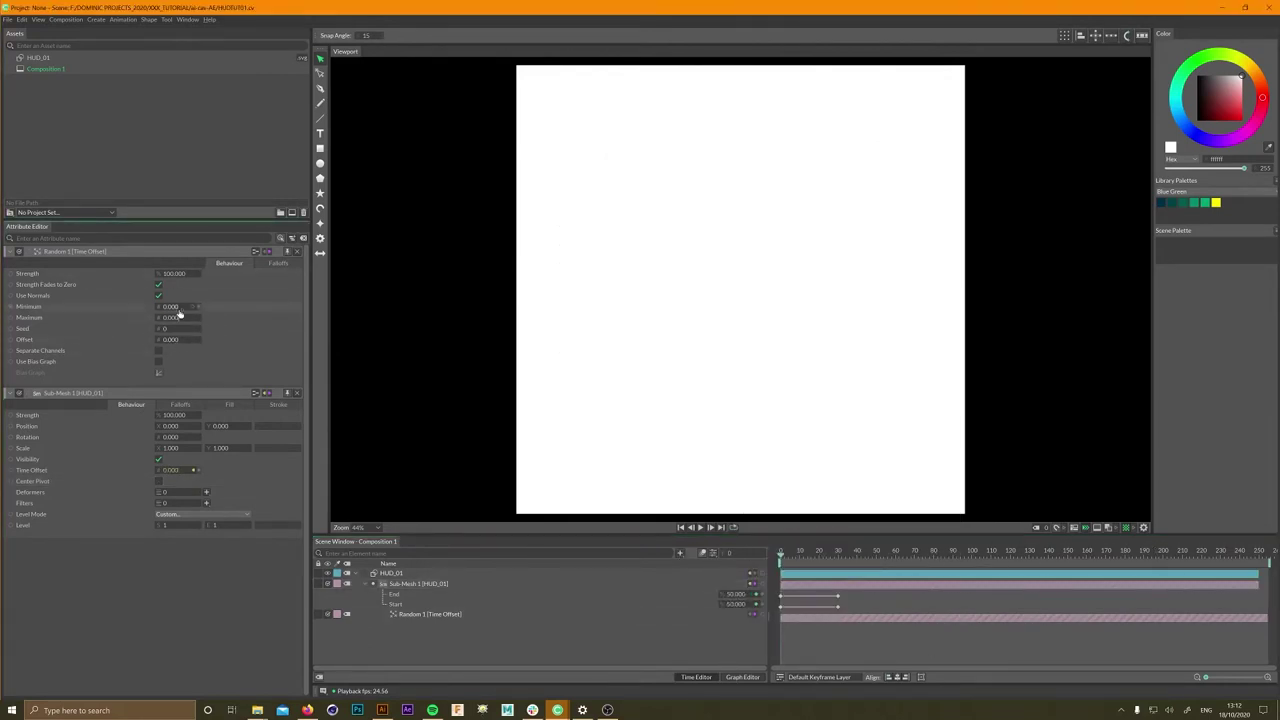
- Raise the Random behaviour's Minimum to 46 and set the Sub-Mesh's Level values to 2
mouse_move(171, 308)
mouse_down()
mouse_move(132, 309)
mouse_move(251, 309)
mouse_move(198, 308)
mouse_up()
mouse_move(815, 551)
mouse_down()
mouse_move(834, 551)
mouse_move(781, 551)
mouse_up()
drag(171, 527, 190, 527)
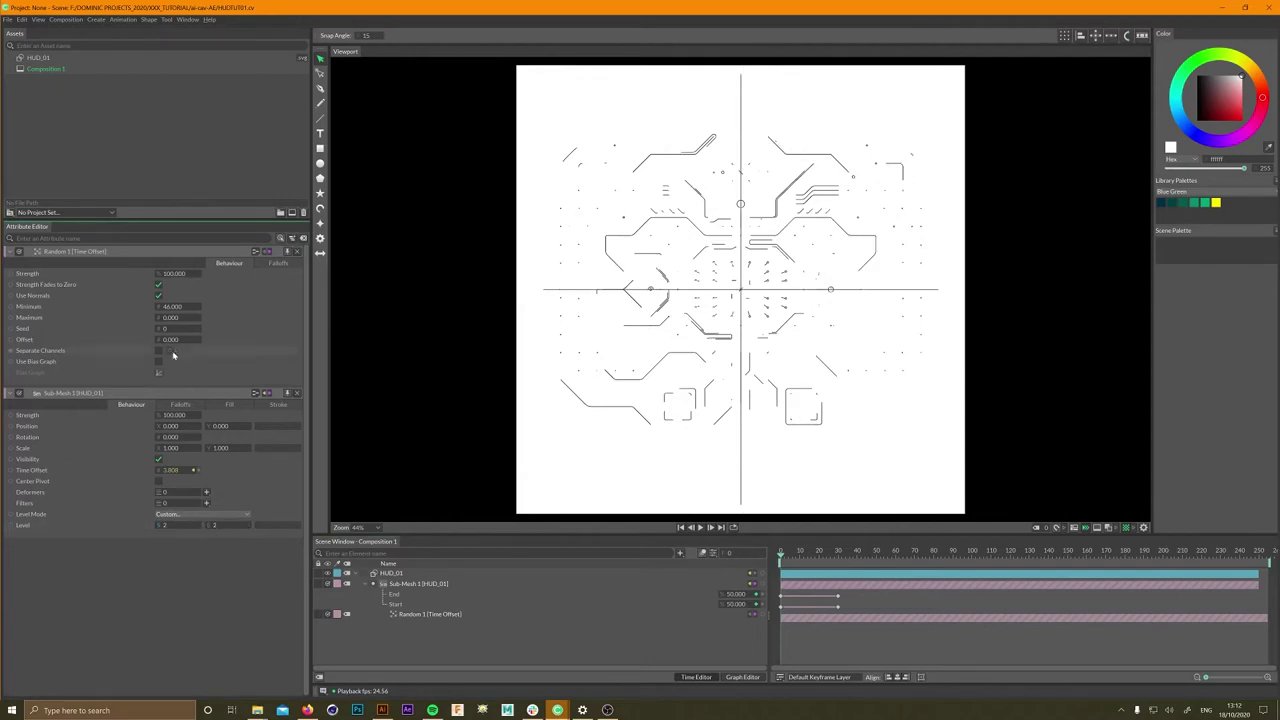
- Set the Random behaviour's Minimum to 0 and Maximum to 20, and scrub the first frames
text(0)
key(Return)
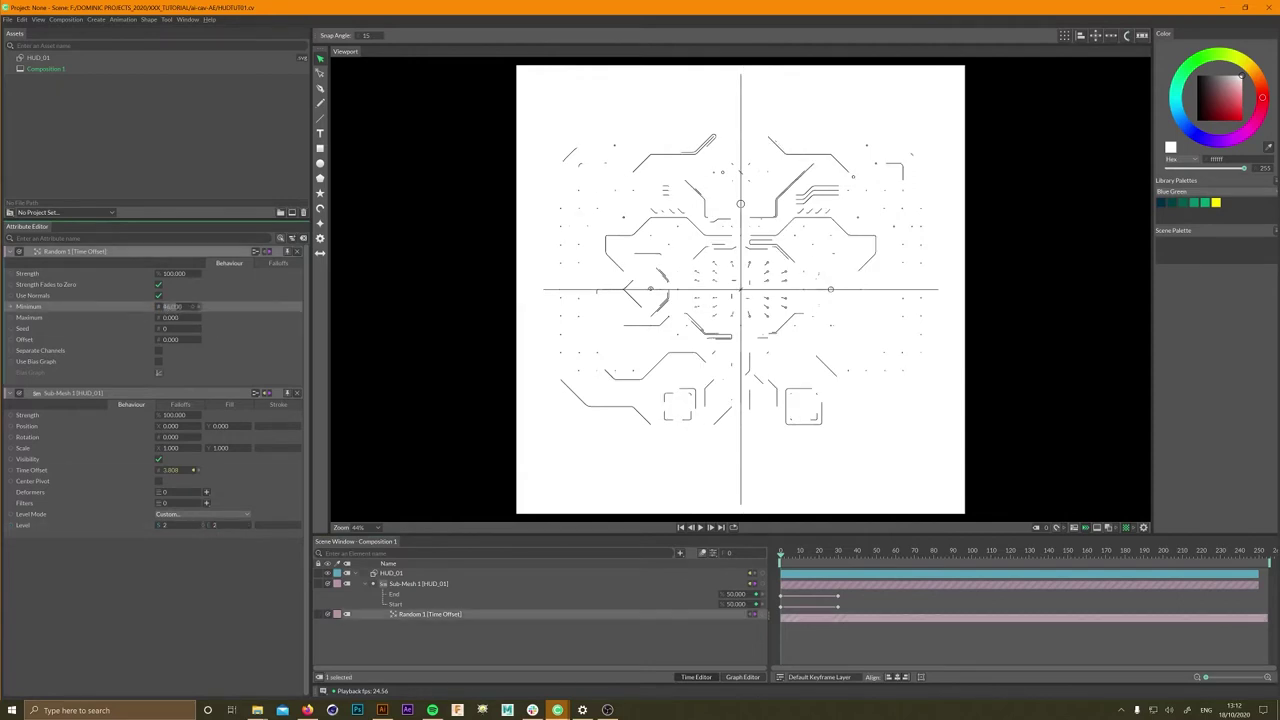
click(170, 317)
text(10)
key(Return)
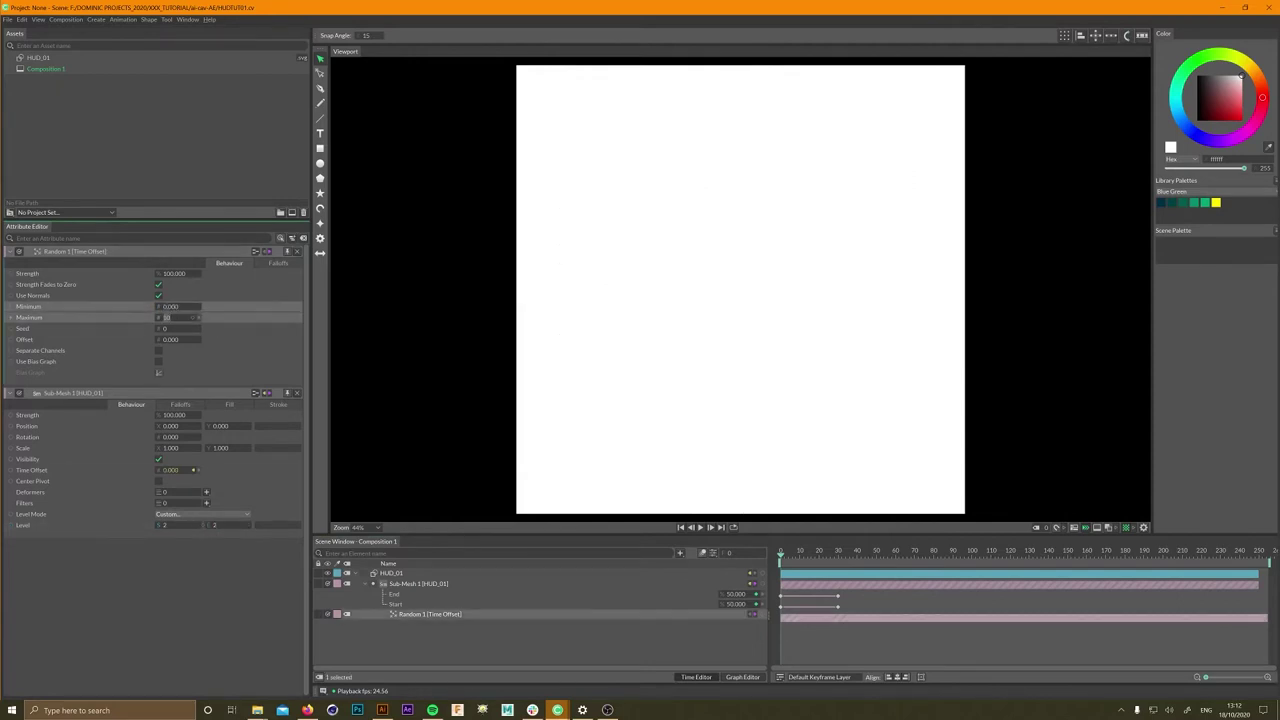
drag(797, 552, 776, 550)
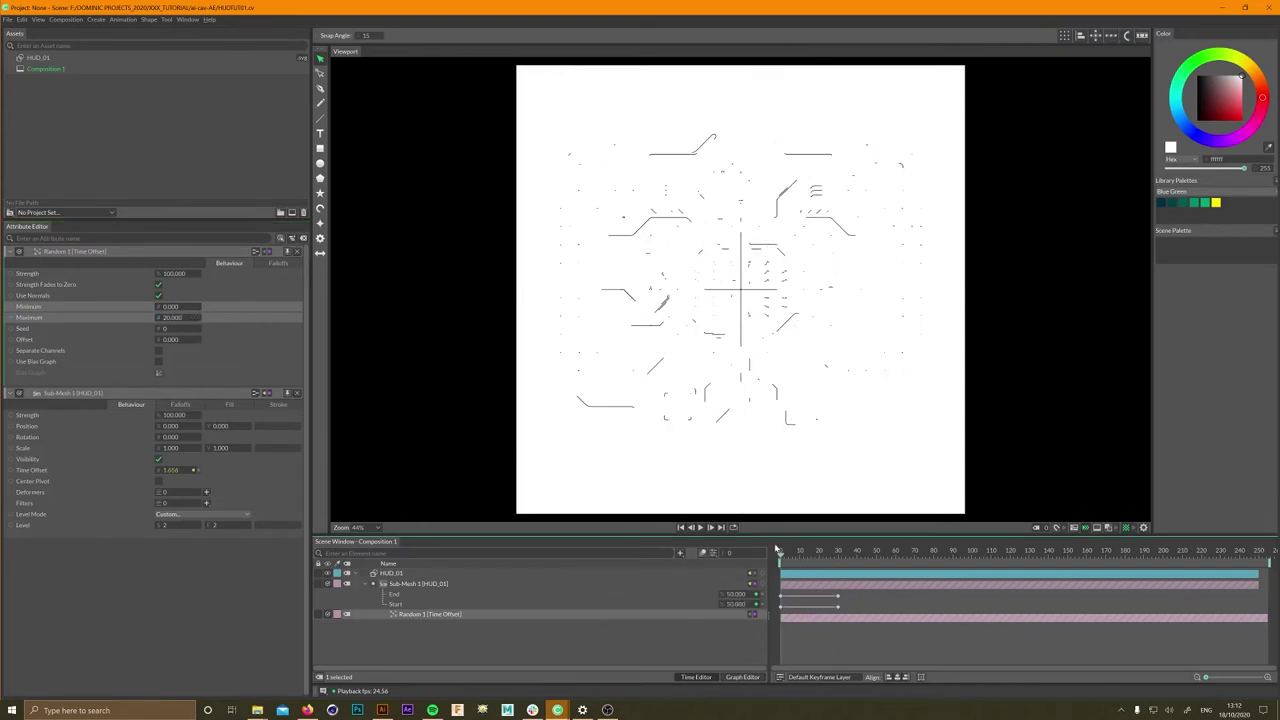
- Set the Random behaviour's Offset to -20 and delete the Offset keyframe at frame 0
click(193, 339)
text(-20)
key(Return)
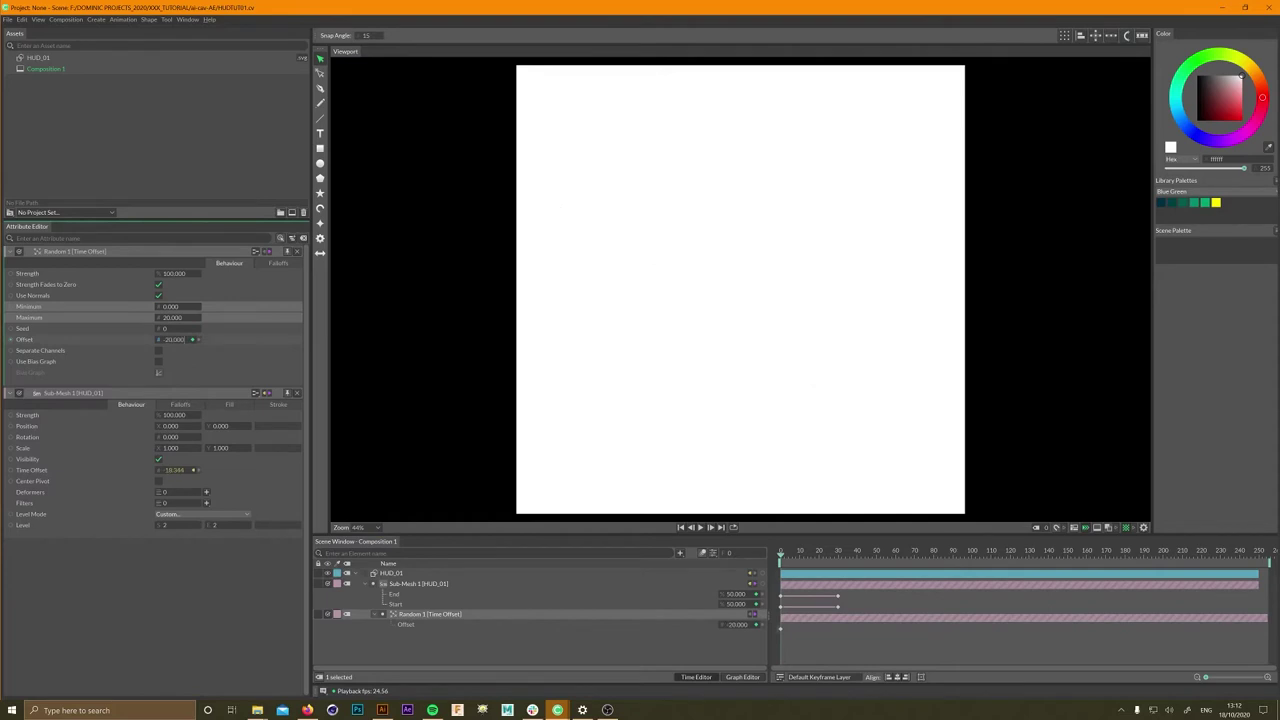
drag(822, 652, 776, 620)
key(Delete)
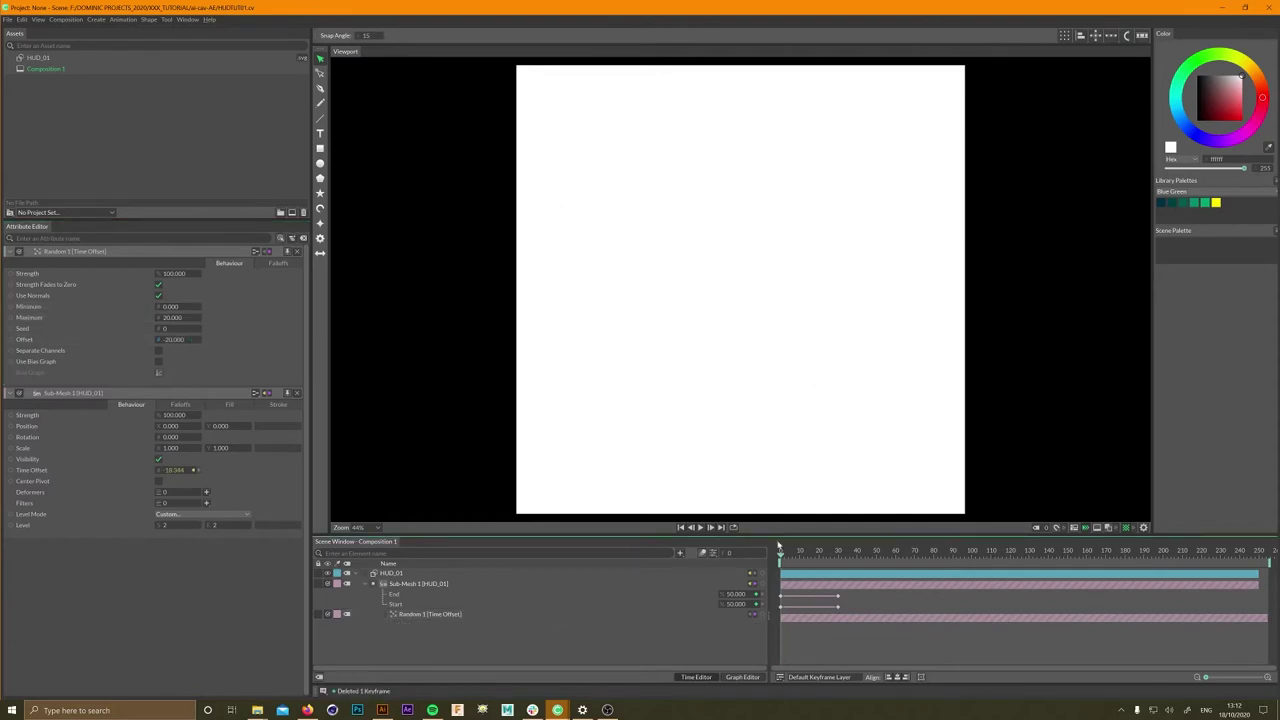
- Play the staggered line reveal from frame 0 and scrub through its opening frames
click(702, 527)
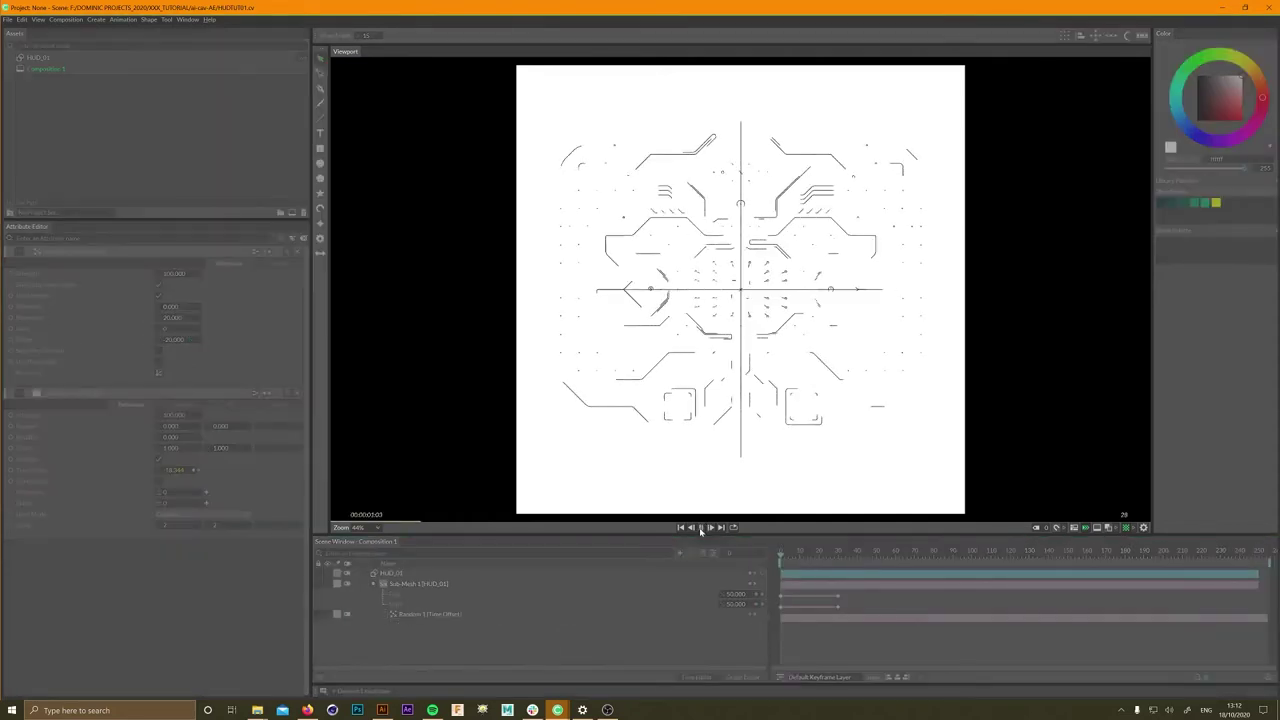
drag(170, 530, 333, 545)
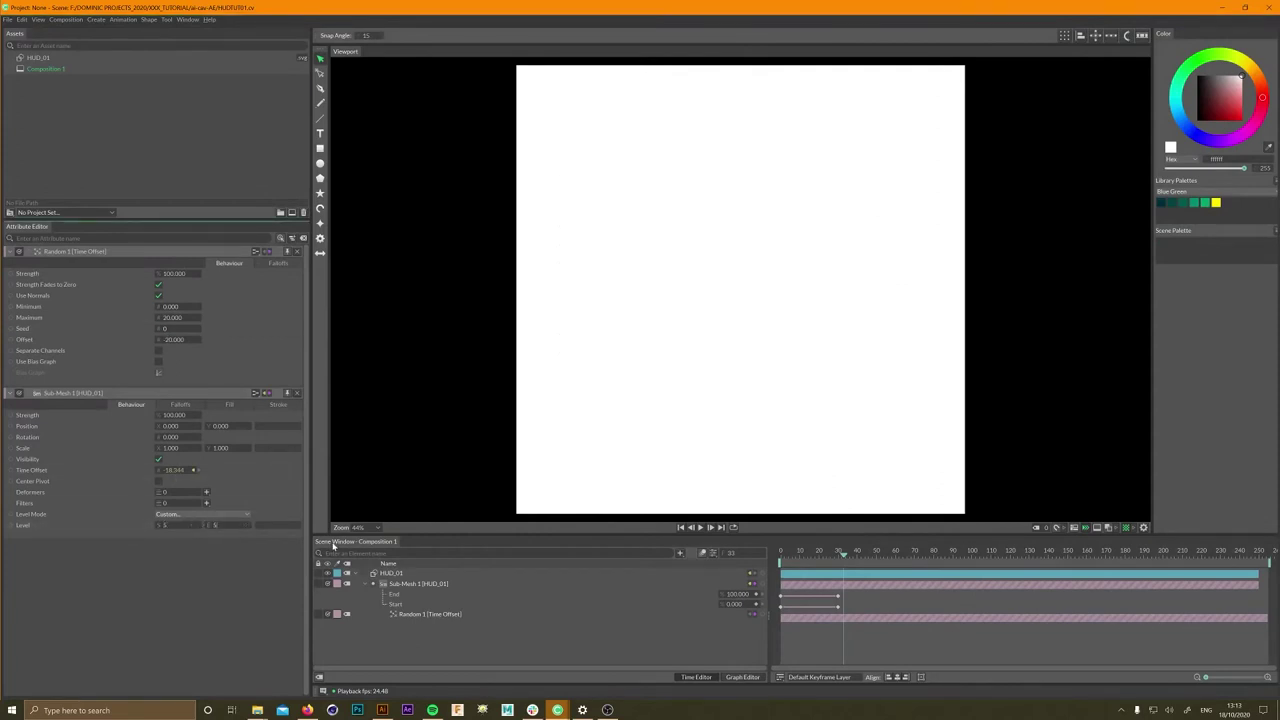
click(791, 549)
mouse_move(791, 553)
mouse_down()
mouse_move(862, 550)
mouse_move(781, 548)
mouse_move(900, 551)
mouse_move(842, 551)
mouse_up()
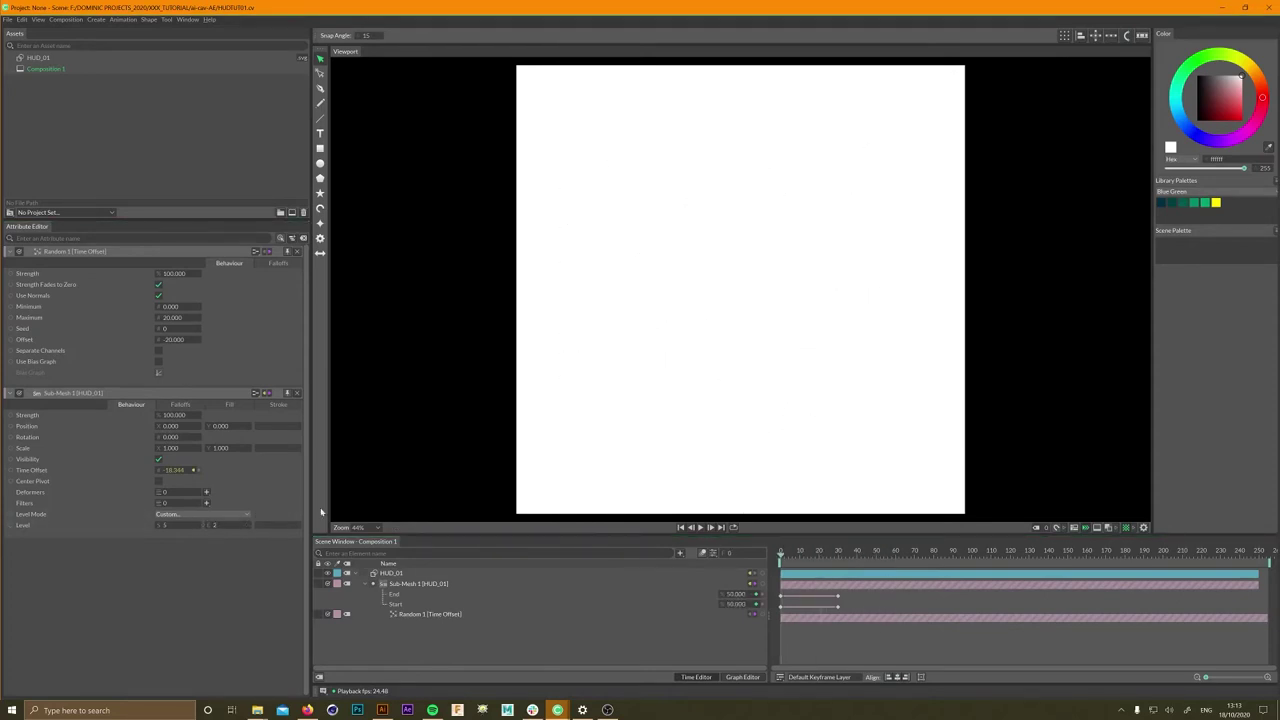
- Raise the Sub-Mesh's first Level value to 10, adjust the second one, and scrub the reveal to frame 40
click(170, 525)
text(10)
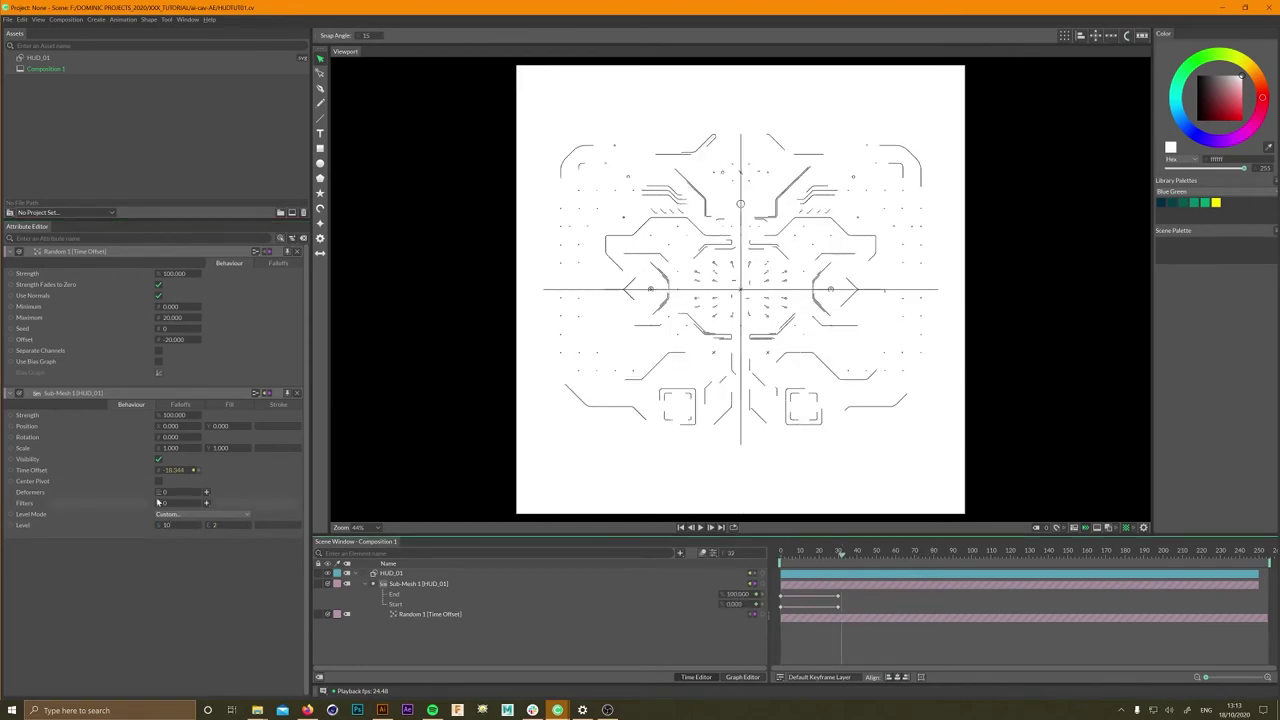
click(210, 525)
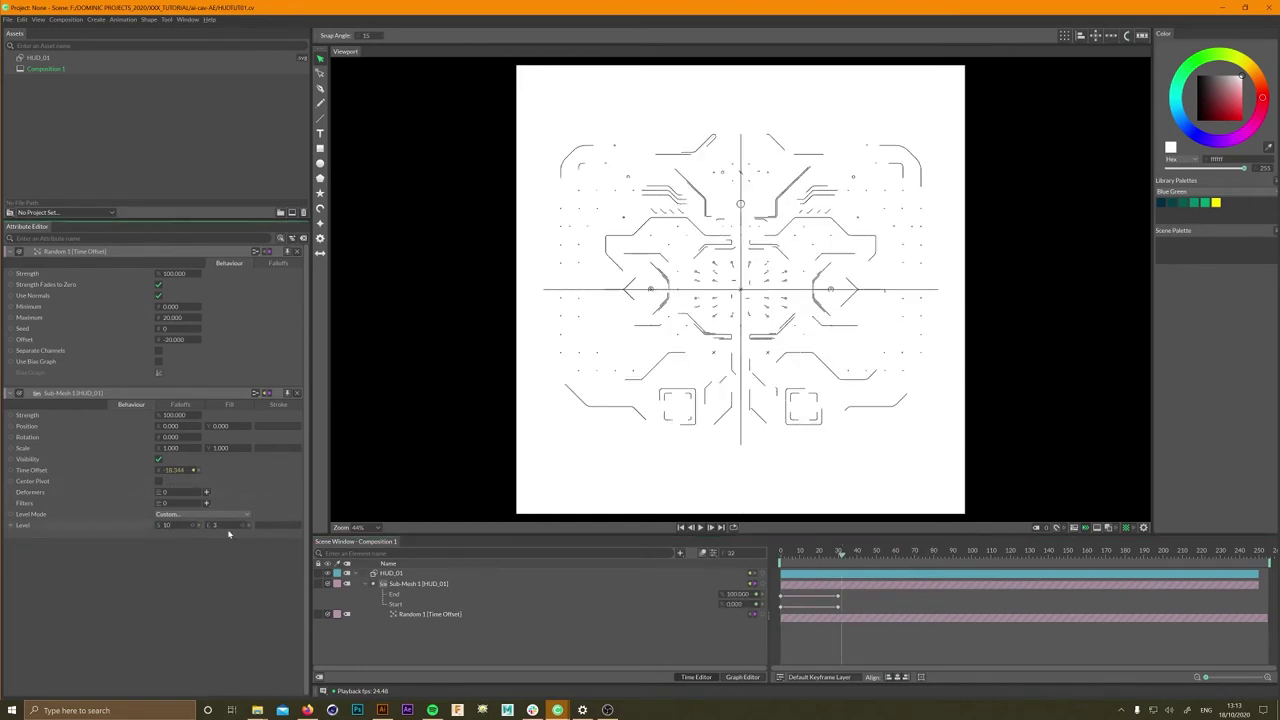
key(Return)
mouse_move(952, 551)
mouse_down()
mouse_move(771, 537)
mouse_move(880, 541)
mouse_move(790, 541)
mouse_move(857, 541)
mouse_up()
- Switch the Sub-Mesh's Level Mode to Text (Lines) and scrub the frames up to 40
click(205, 514)
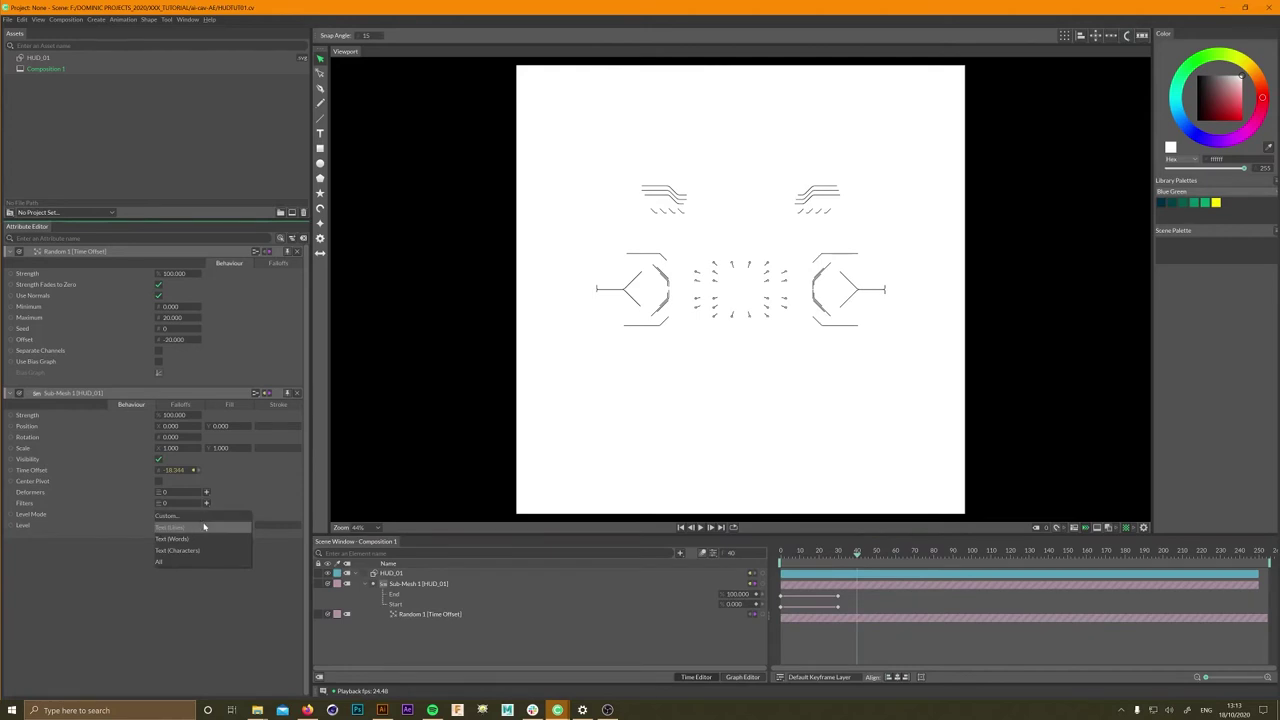
click(204, 527)
drag(820, 557, 857, 552)
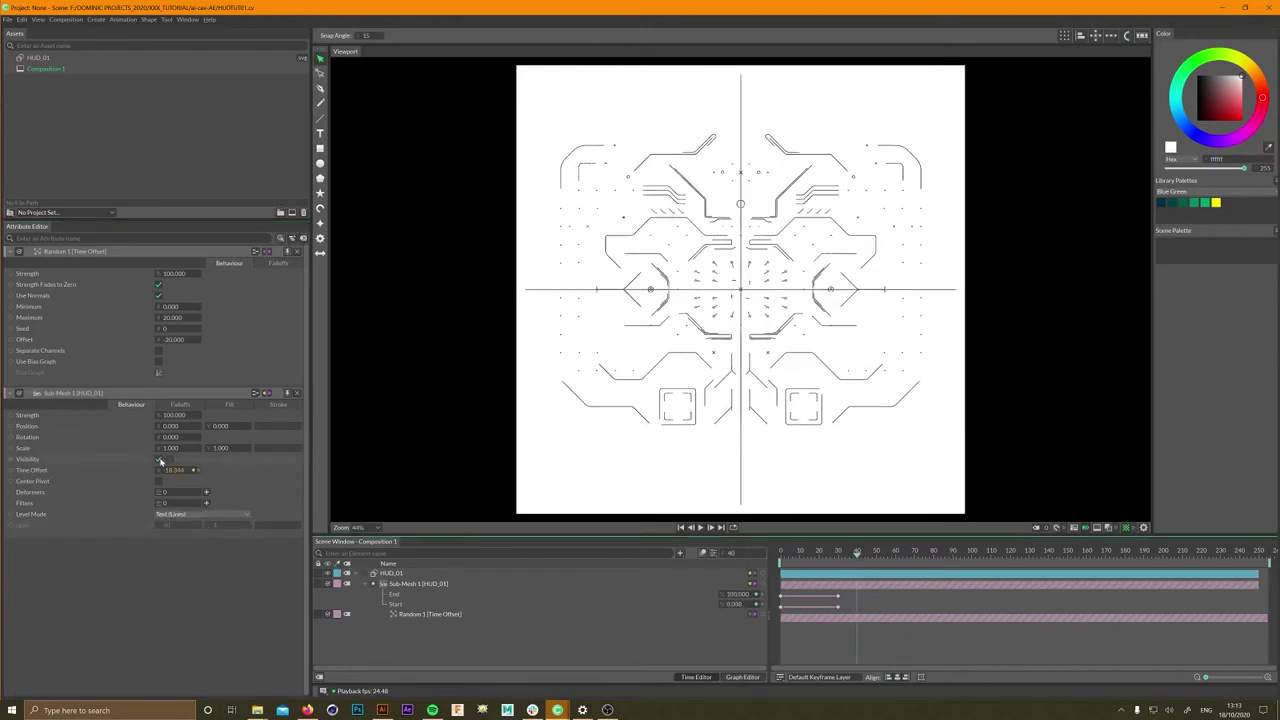
- Set the time-offset Random behaviour's Maximum to 40 and Offset to -40, and scrub on to frame 60
double_click(172, 317)
double_click(176, 339)
text(-4)
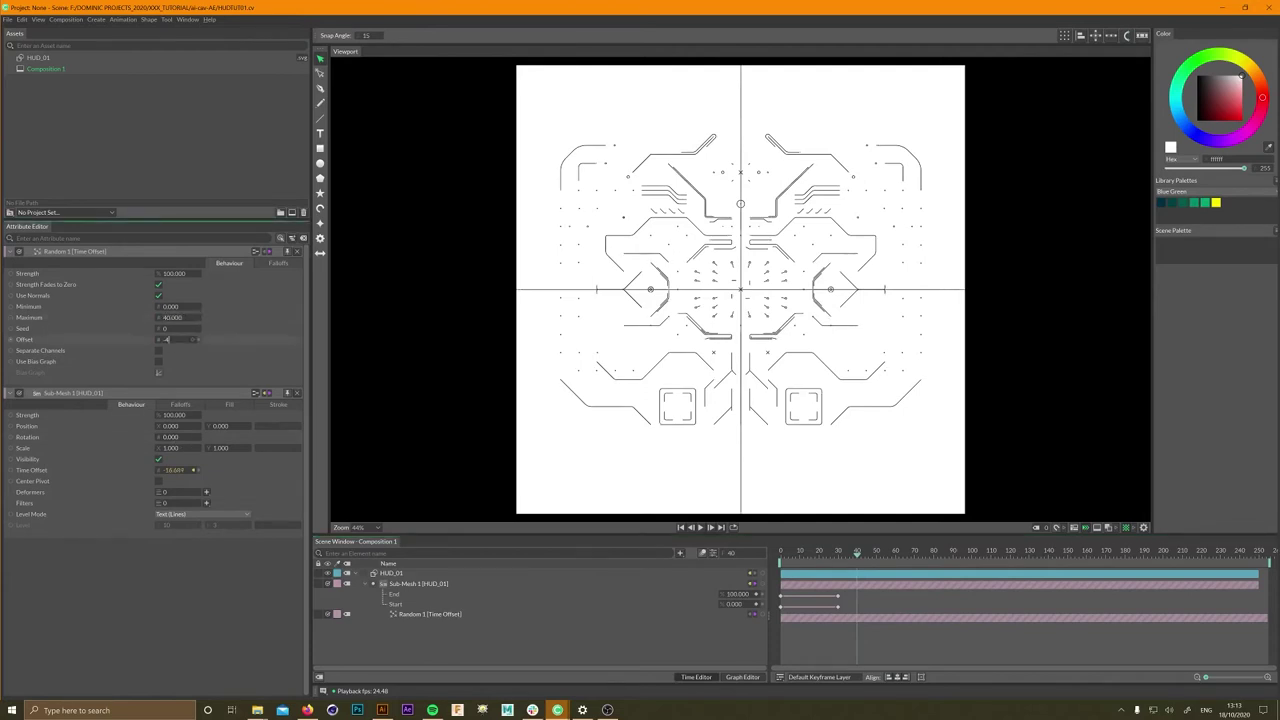
text(0)
key(Return)
drag(860, 557, 896, 558)
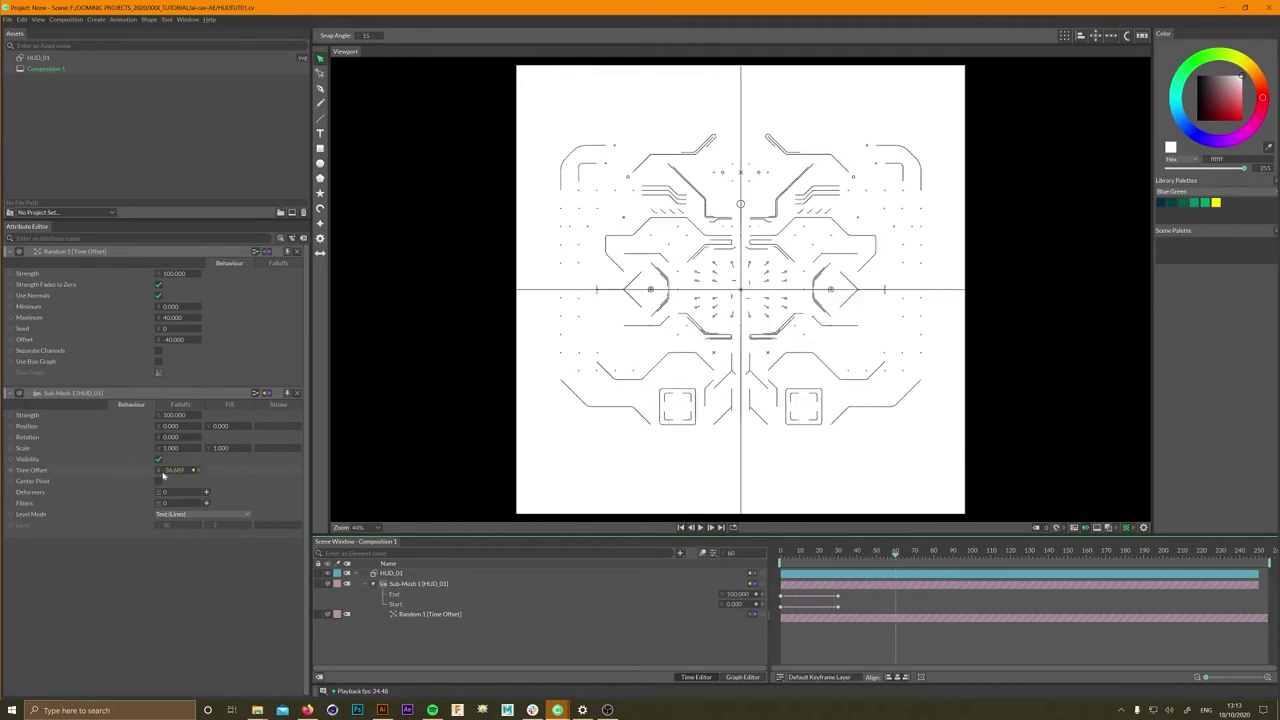
- Set the Sub-Mesh's Level Mode to All and play the reveal from frame 0
click(222, 515)
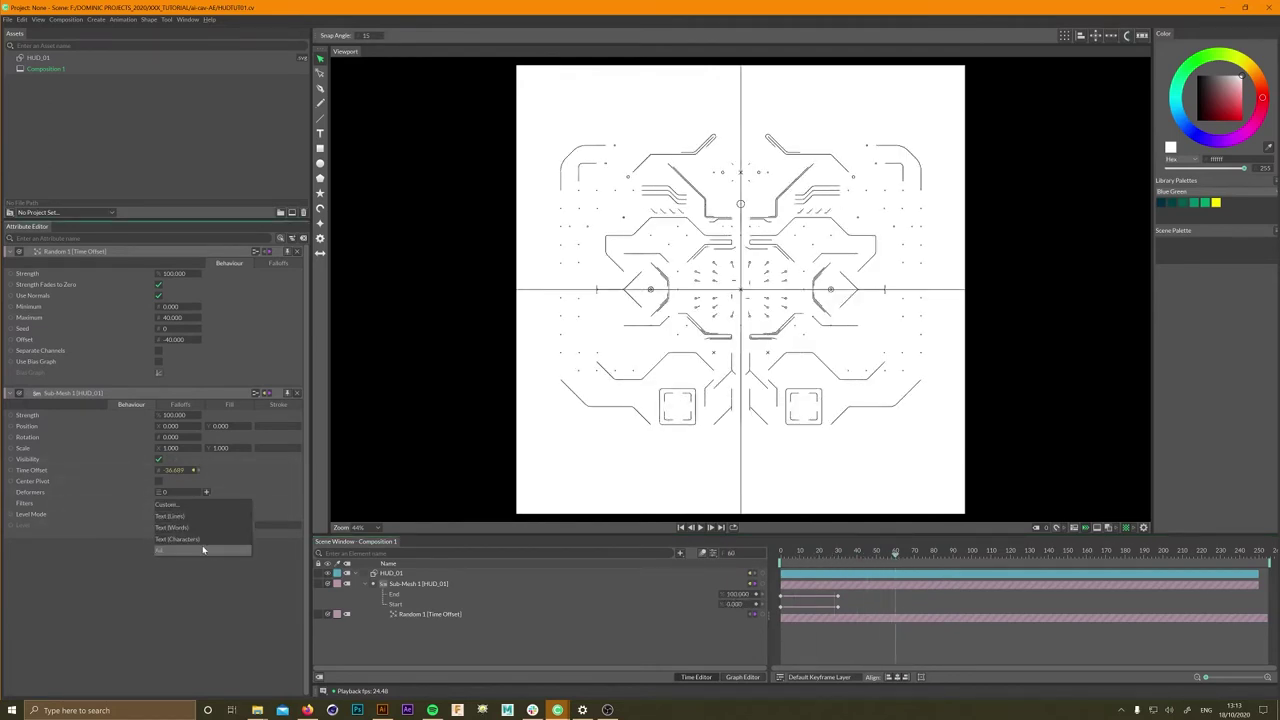
click(203, 549)
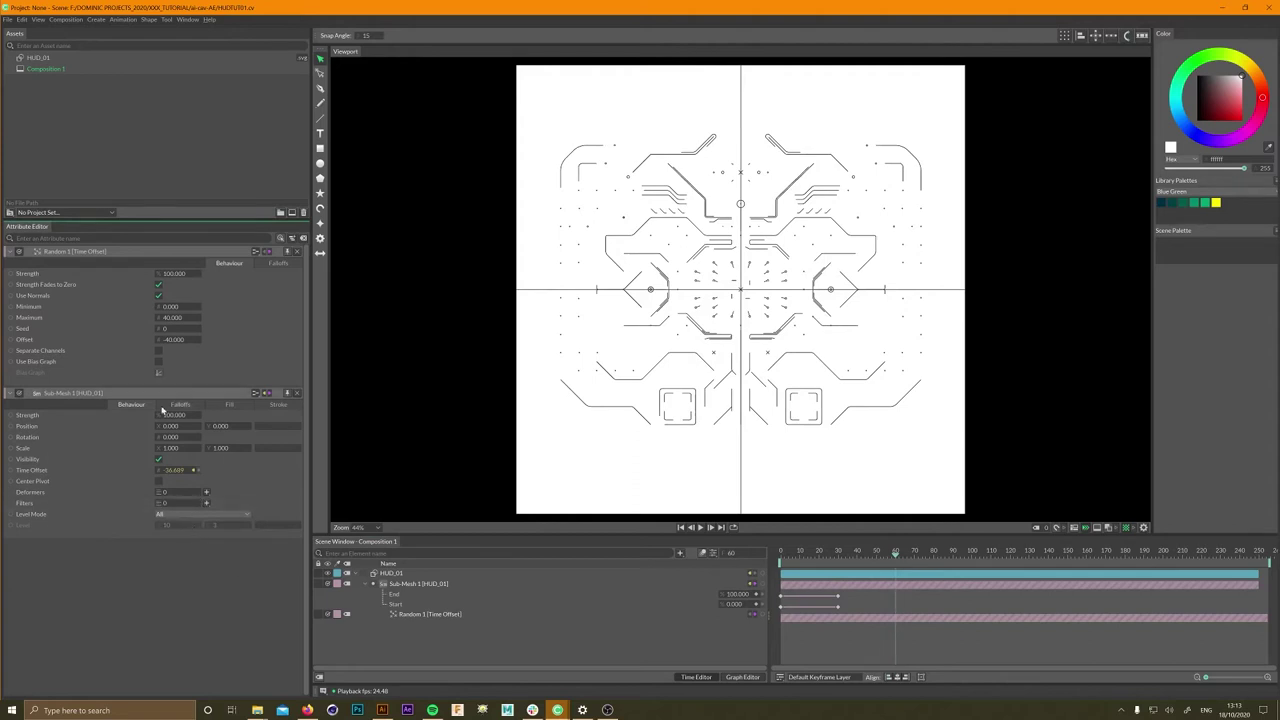
mouse_move(815, 557)
mouse_down()
mouse_move(781, 557)
mouse_move(877, 557)
mouse_move(699, 568)
mouse_up()
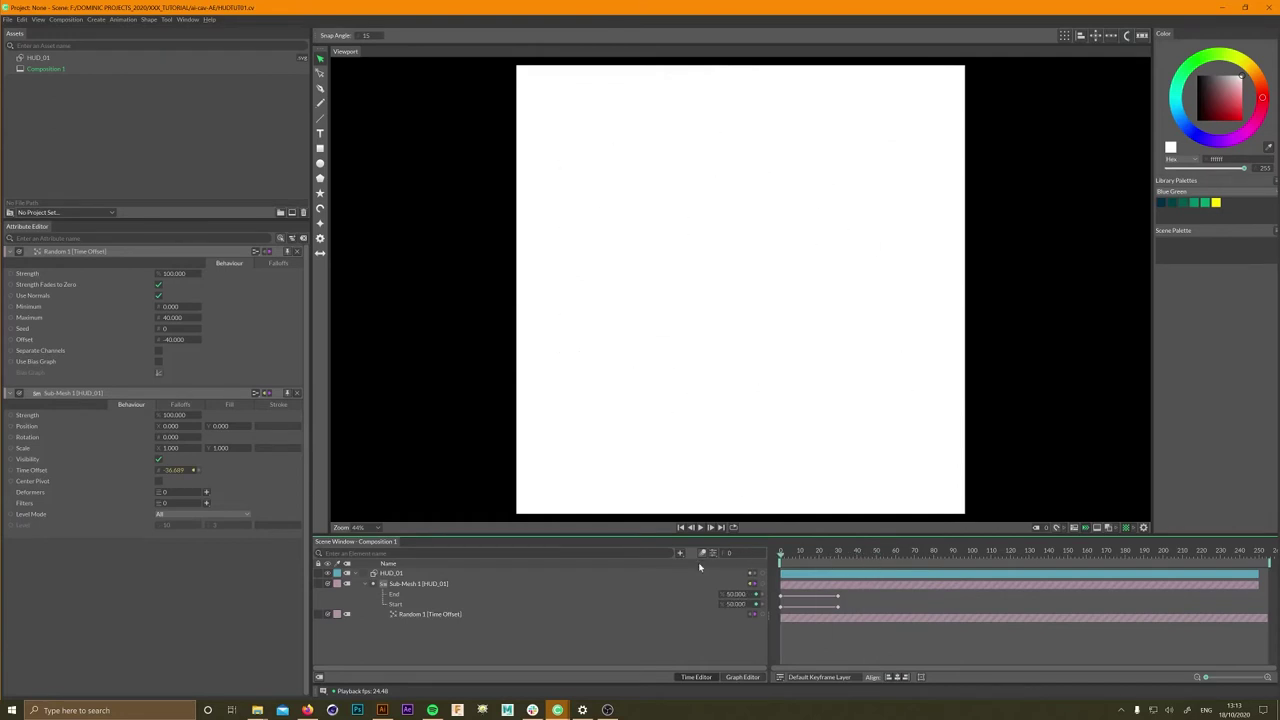
click(701, 530)
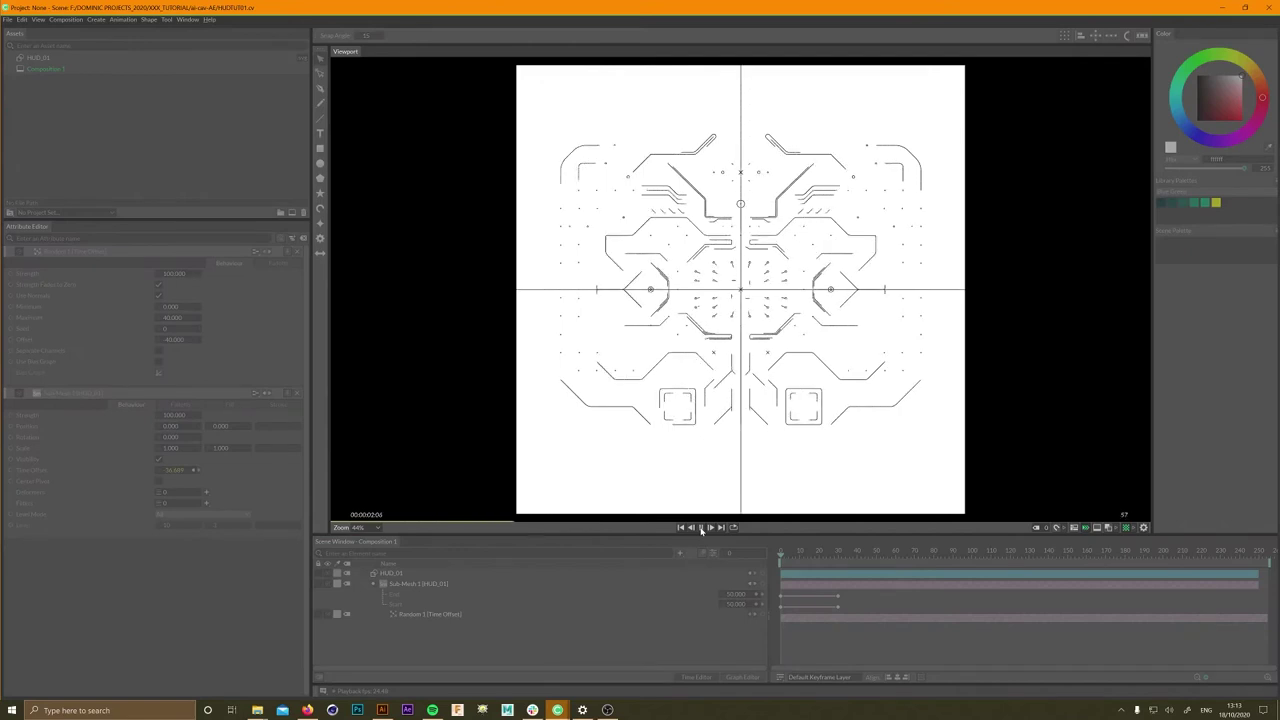
click(701, 528)
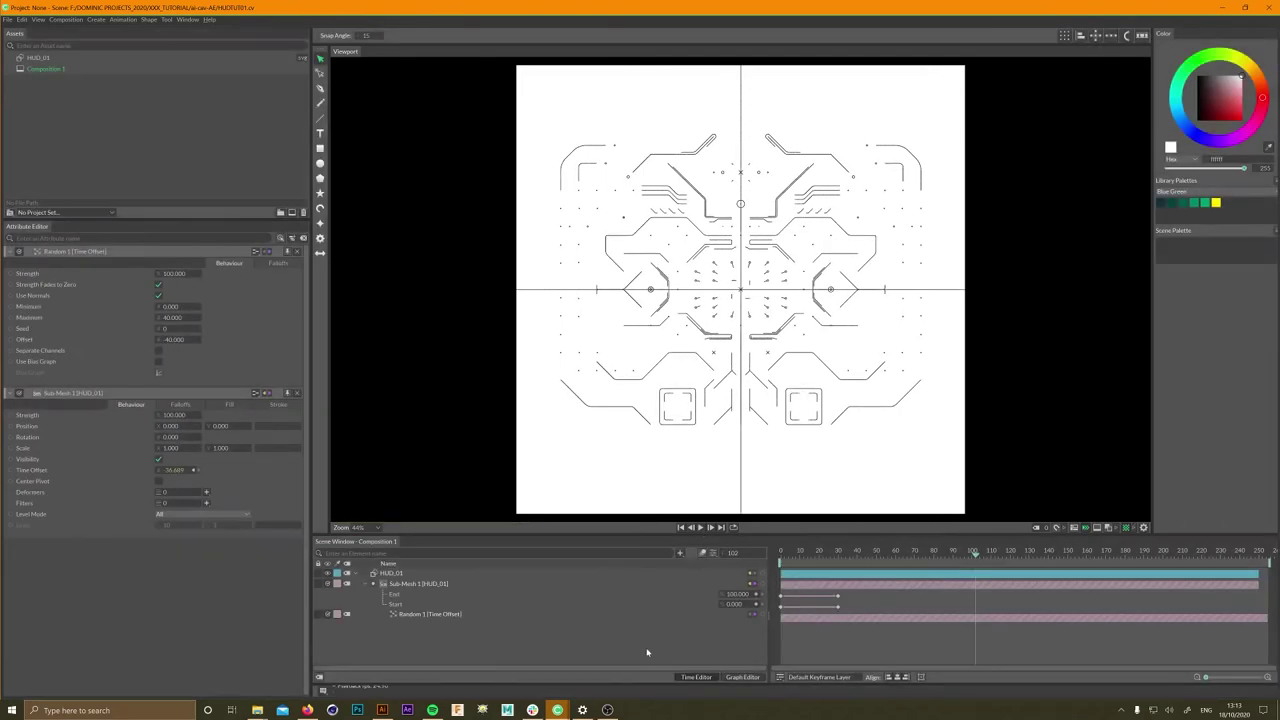
- Show only the Sub-Mesh's attributes at its Stroke settings and look through the behaviours available for Width
click(404, 576)
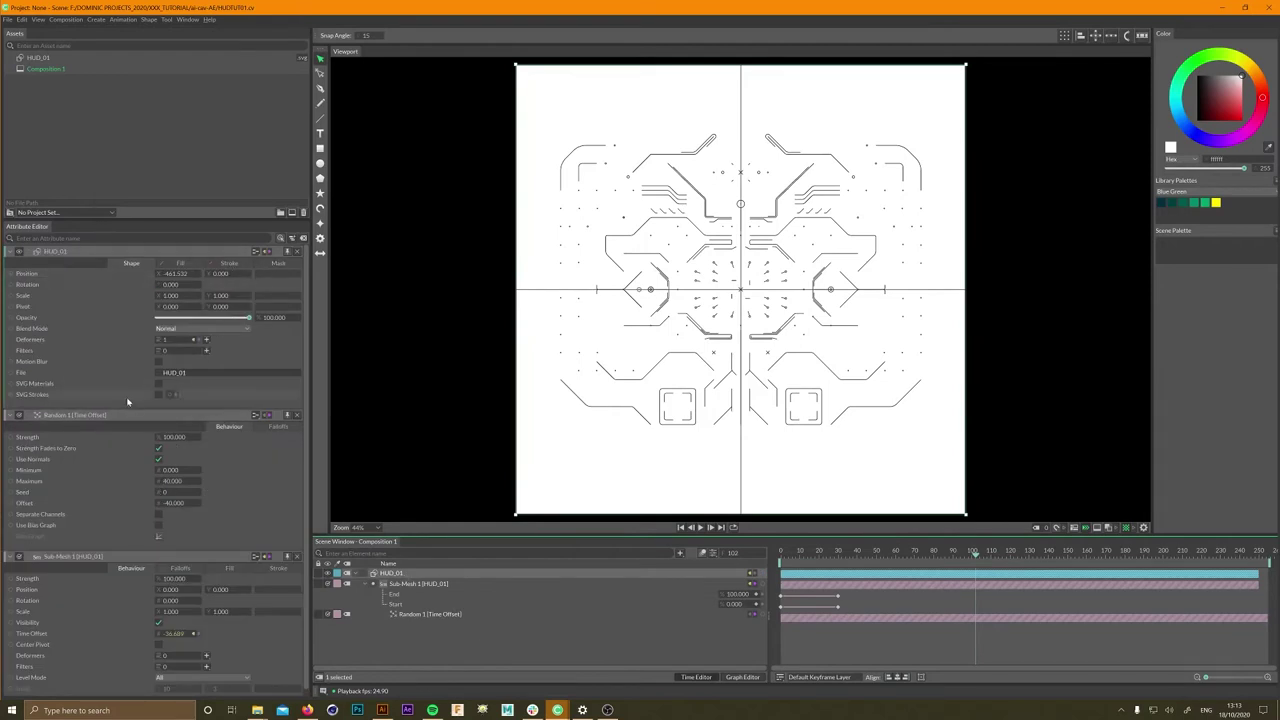
click(297, 251)
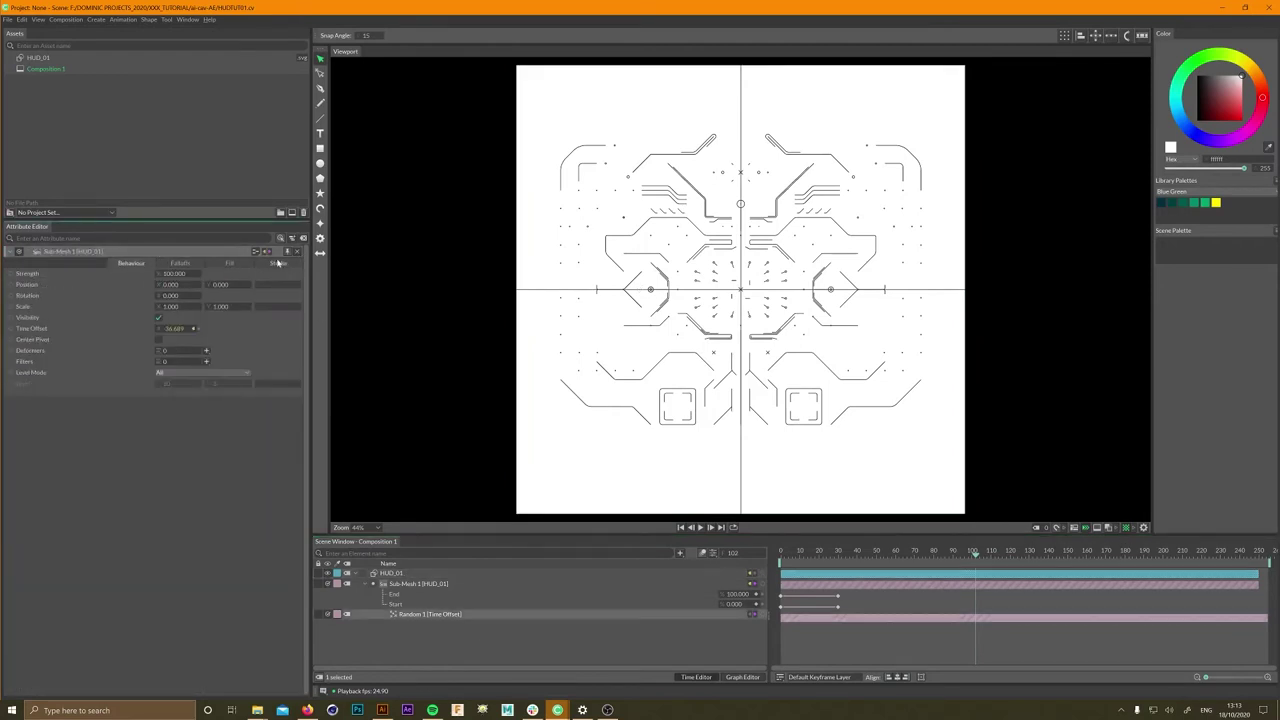
click(278, 262)
right_click(40, 362)
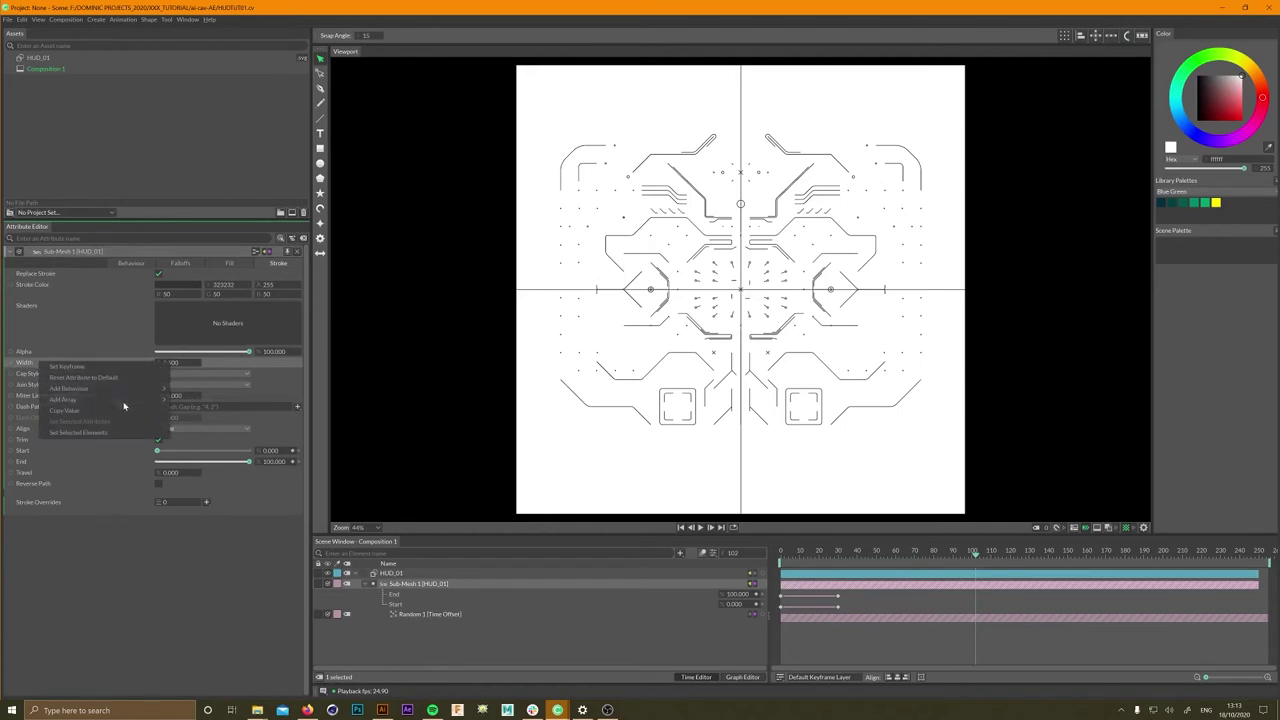
mouse_move(128, 389)
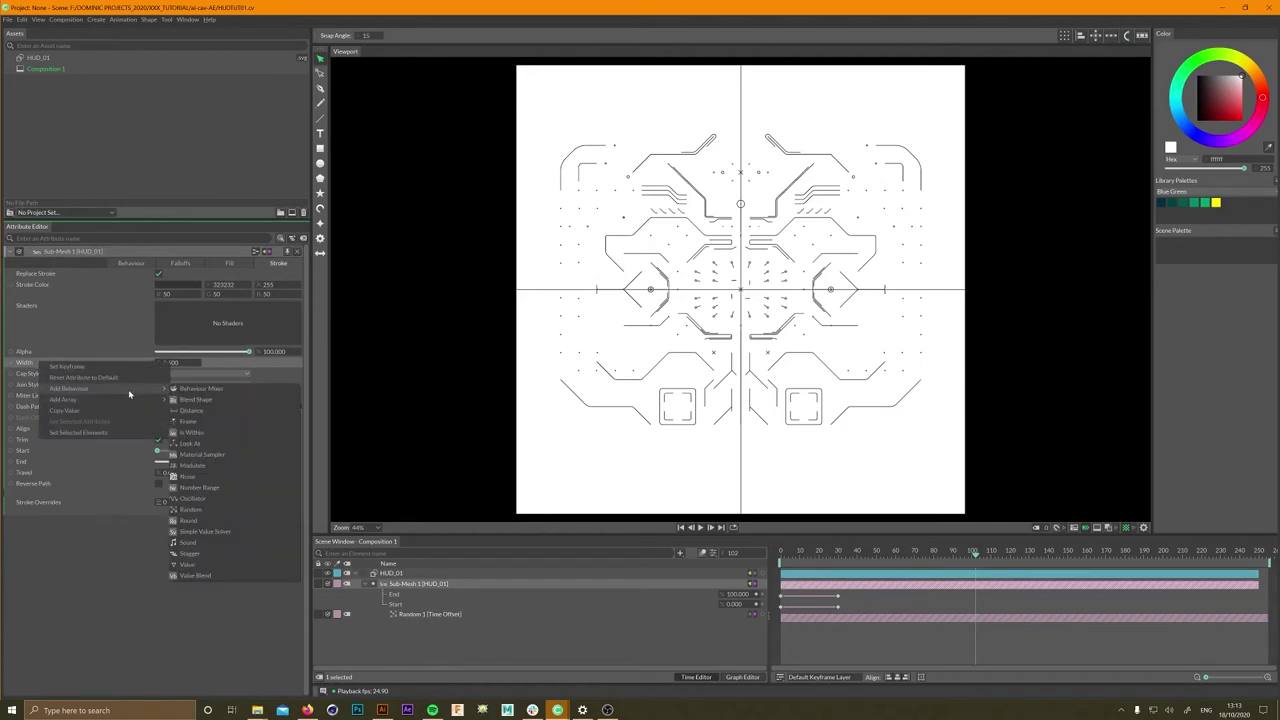
click(219, 487)
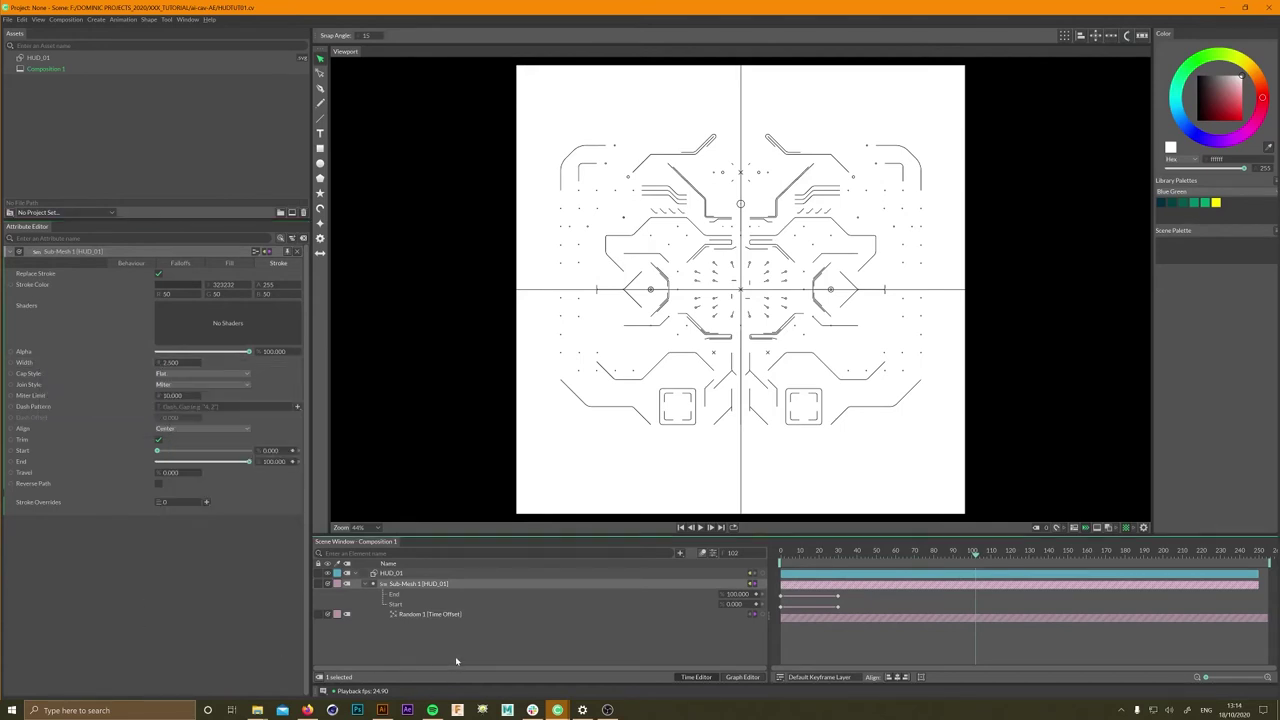
- Add a Length Context and connect it to the Sub-Mesh's stroke Width
text(len)
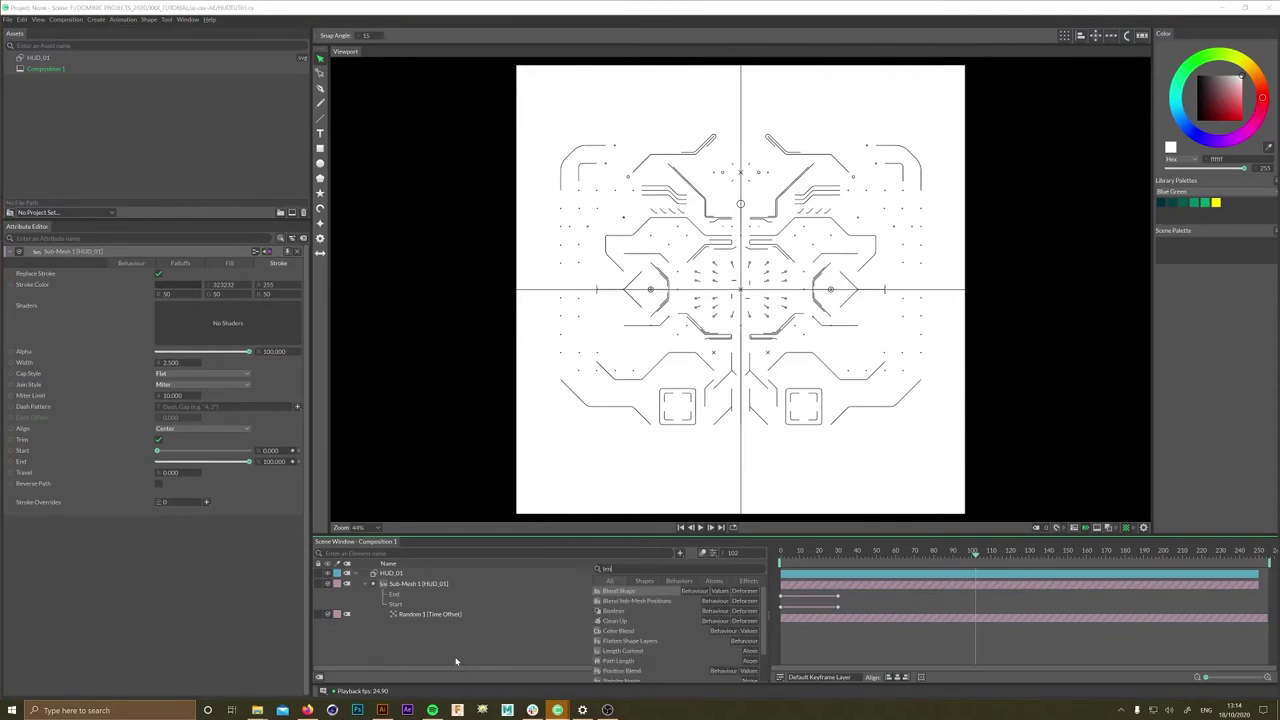
text(gth)
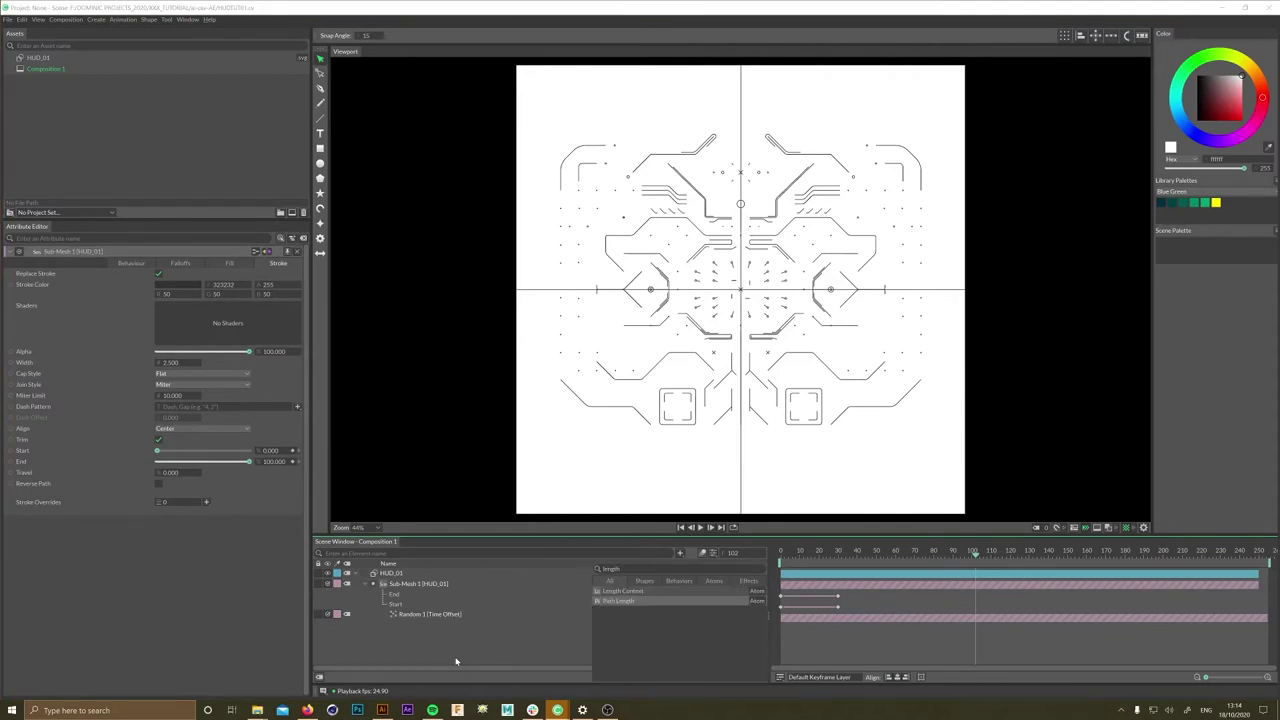
key(Return)
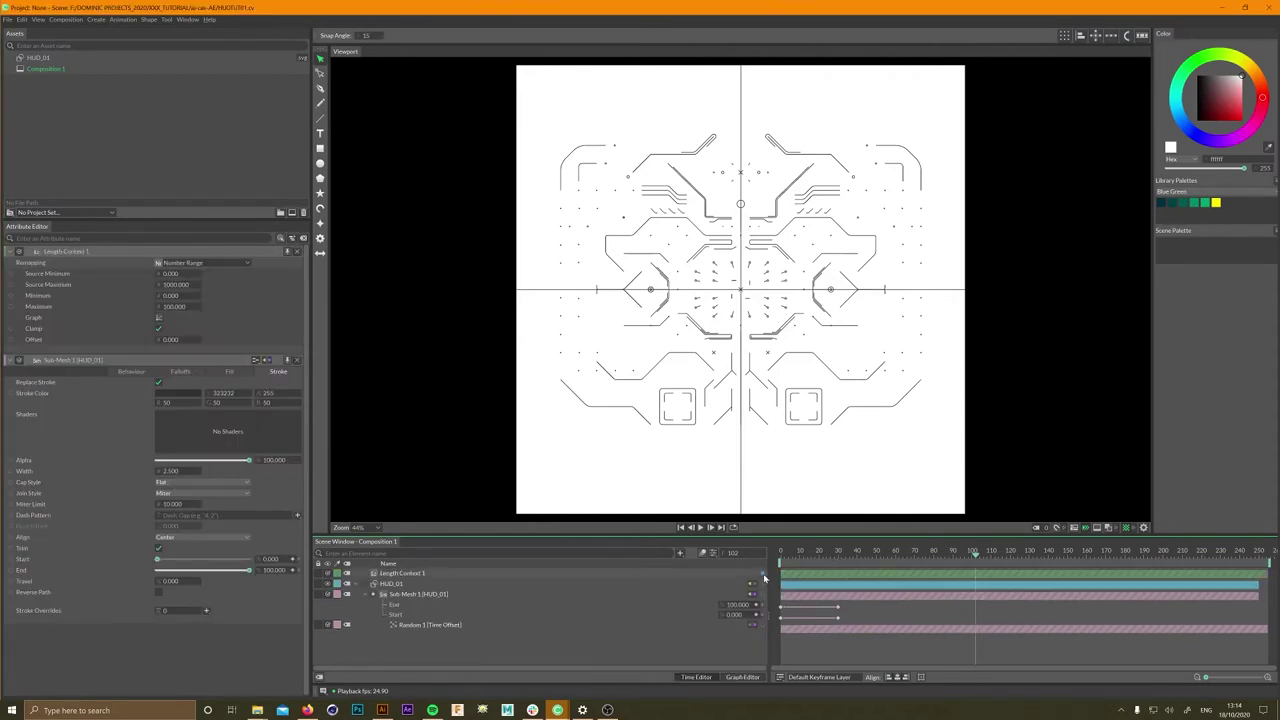
drag(765, 578, 416, 594)
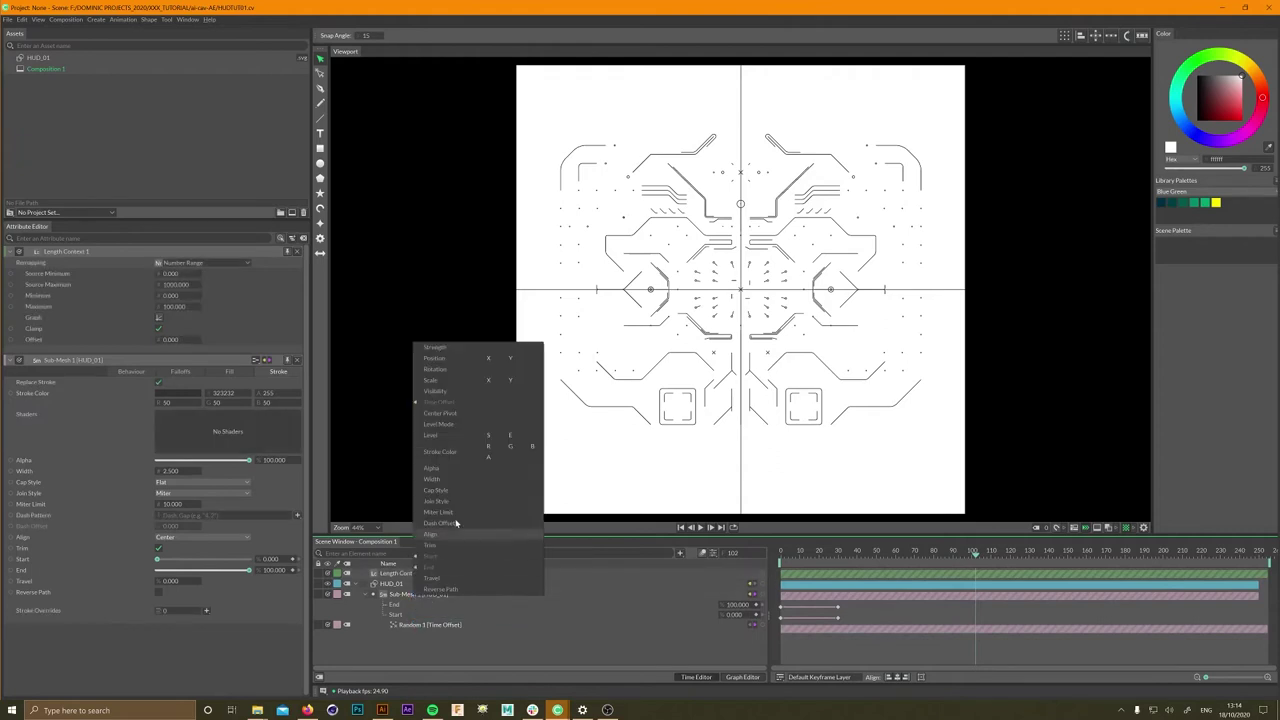
click(447, 480)
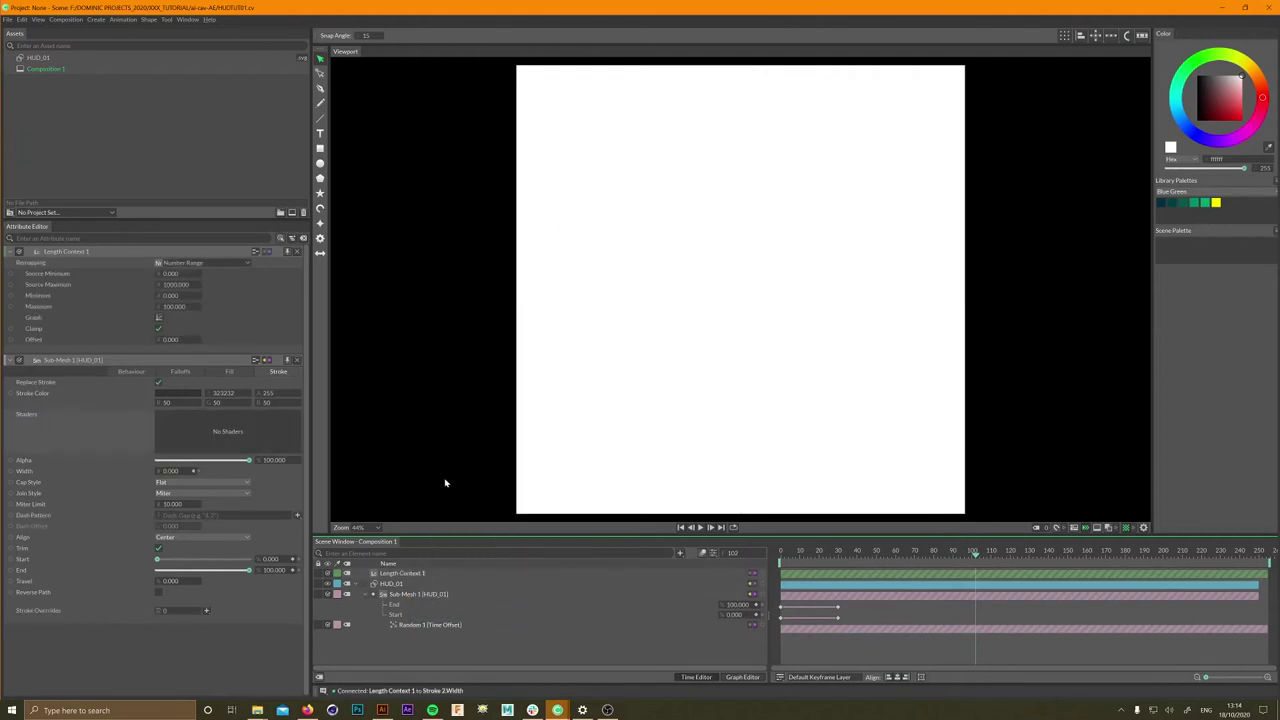
- Set the Length Context's Source Maximum and Maximum to 10, raise its Offset, and delete the Length Context
click(405, 573)
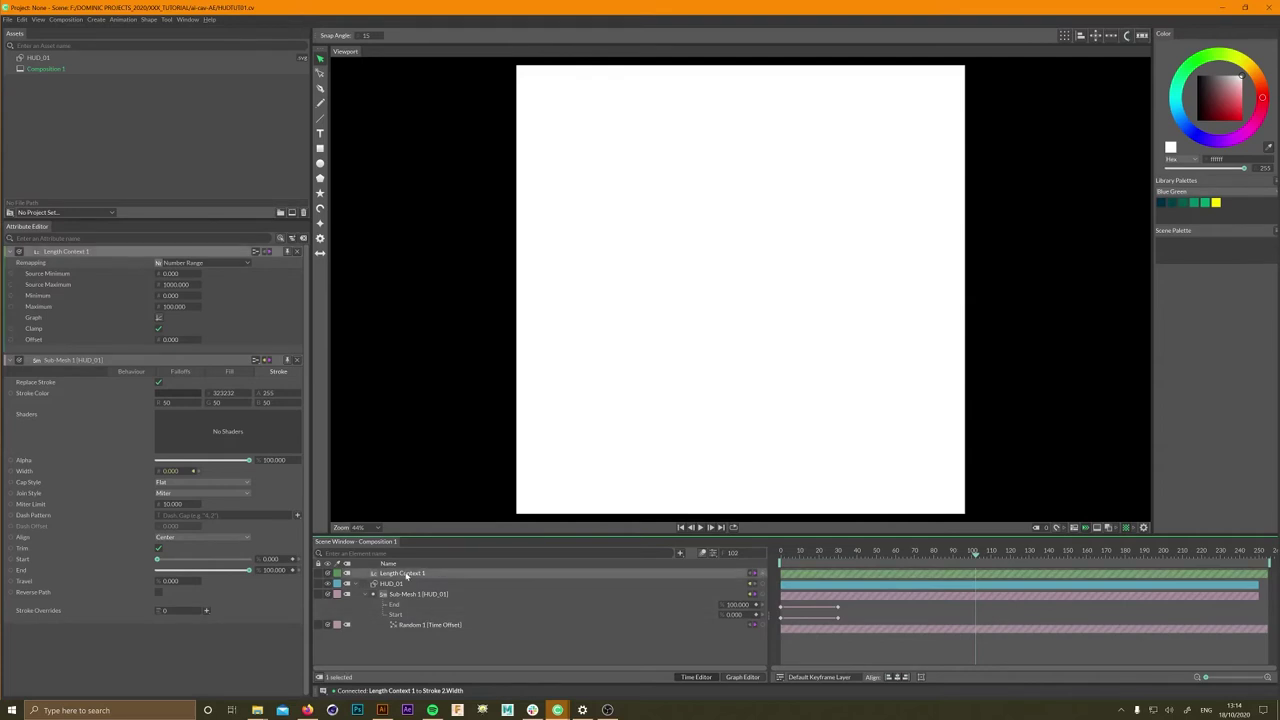
key(Tab)
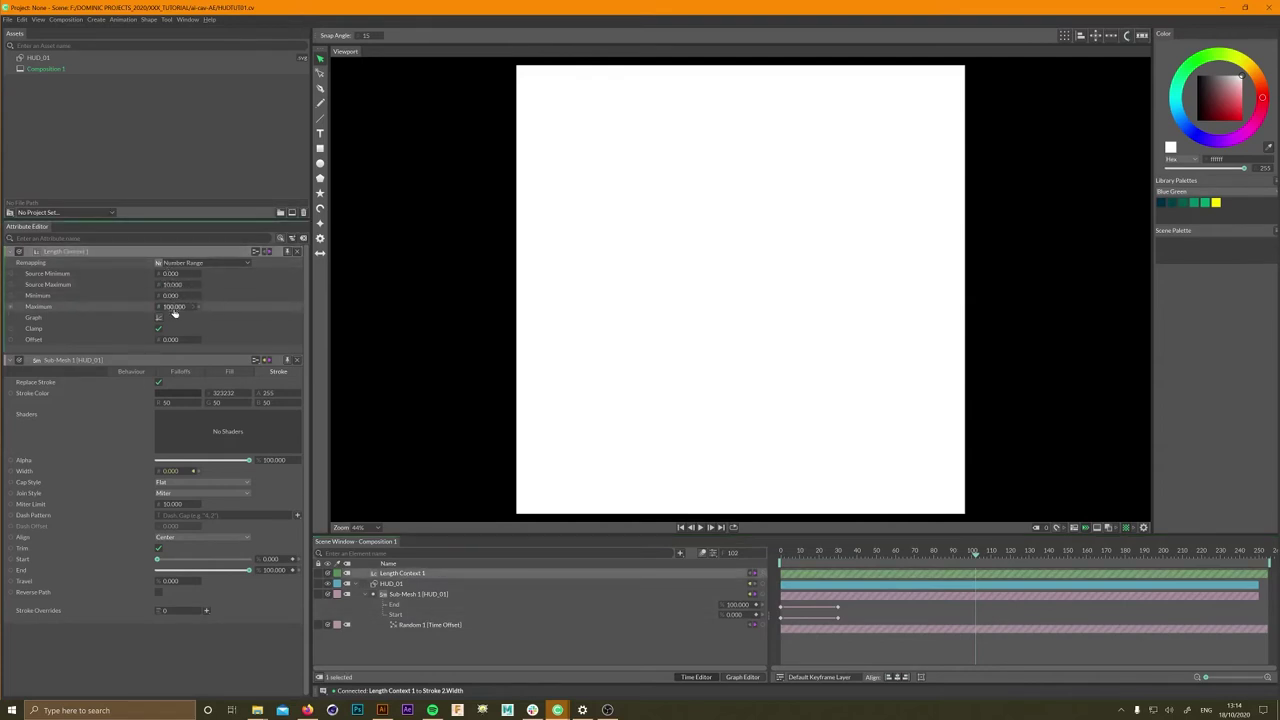
text(10)
key(Return)
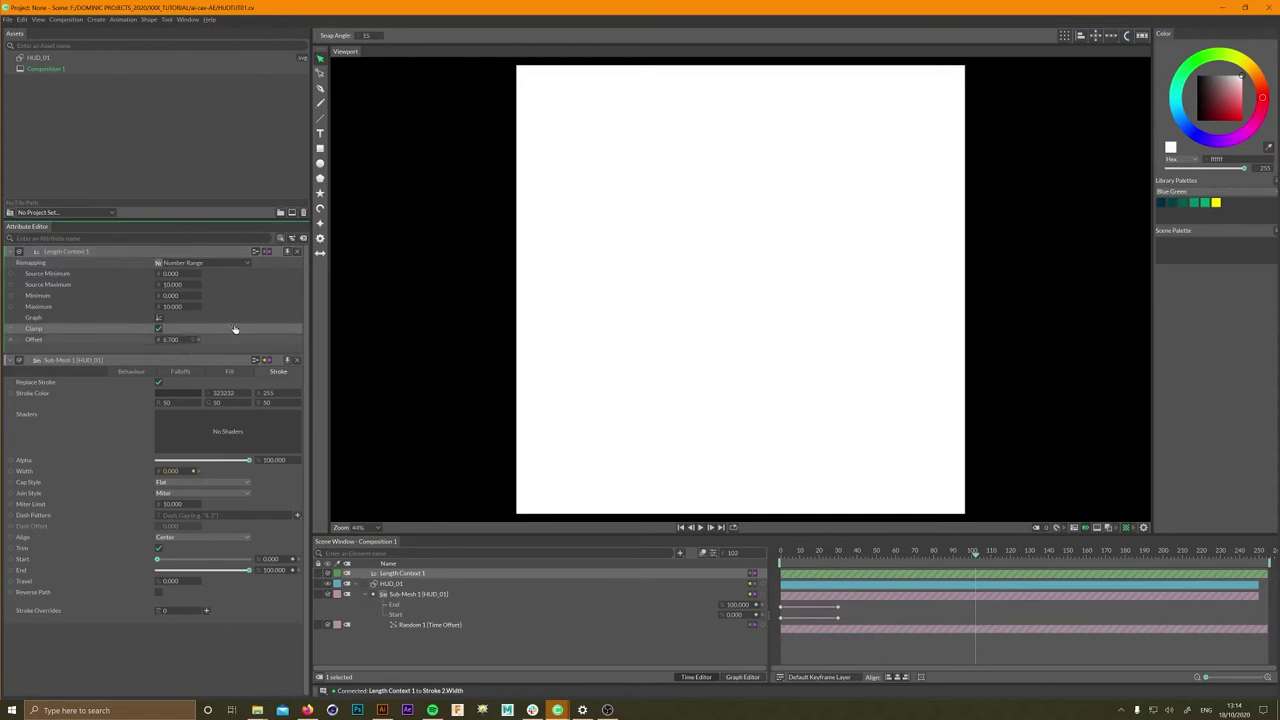
key(Delete)
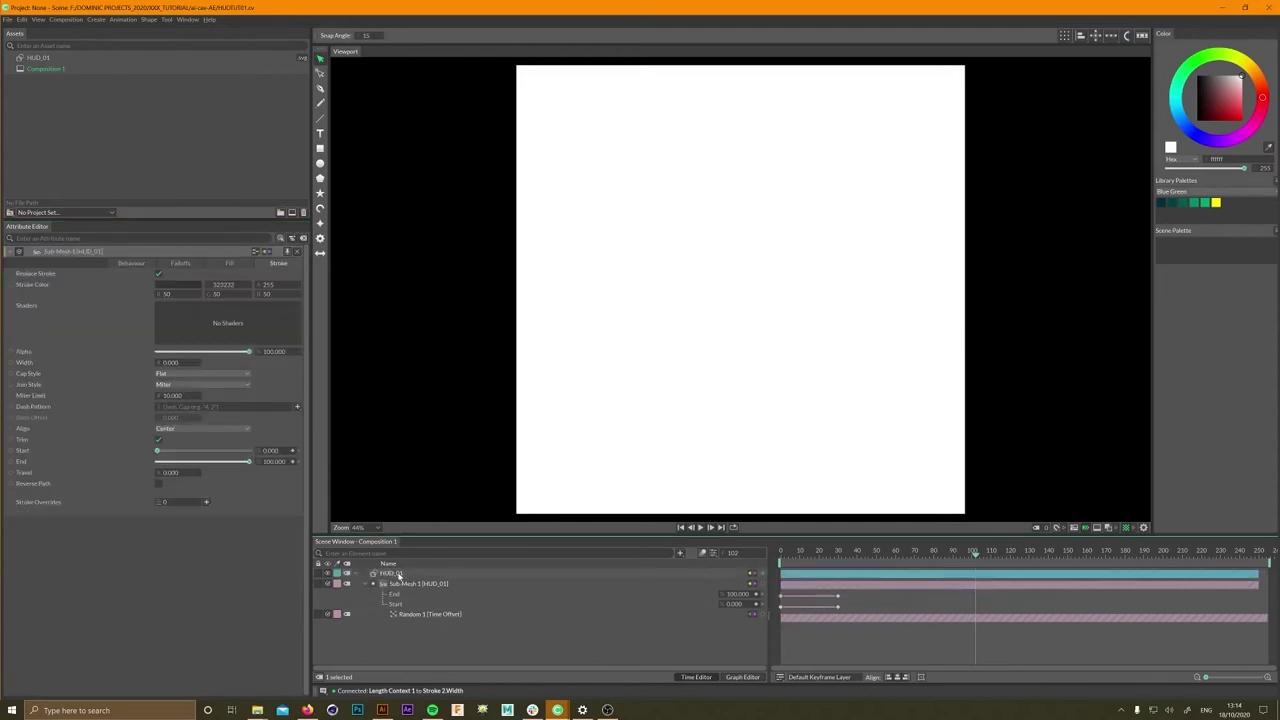
- Set the Sub-Mesh's stroke Width to 10, and reduce it to 4
click(422, 586)
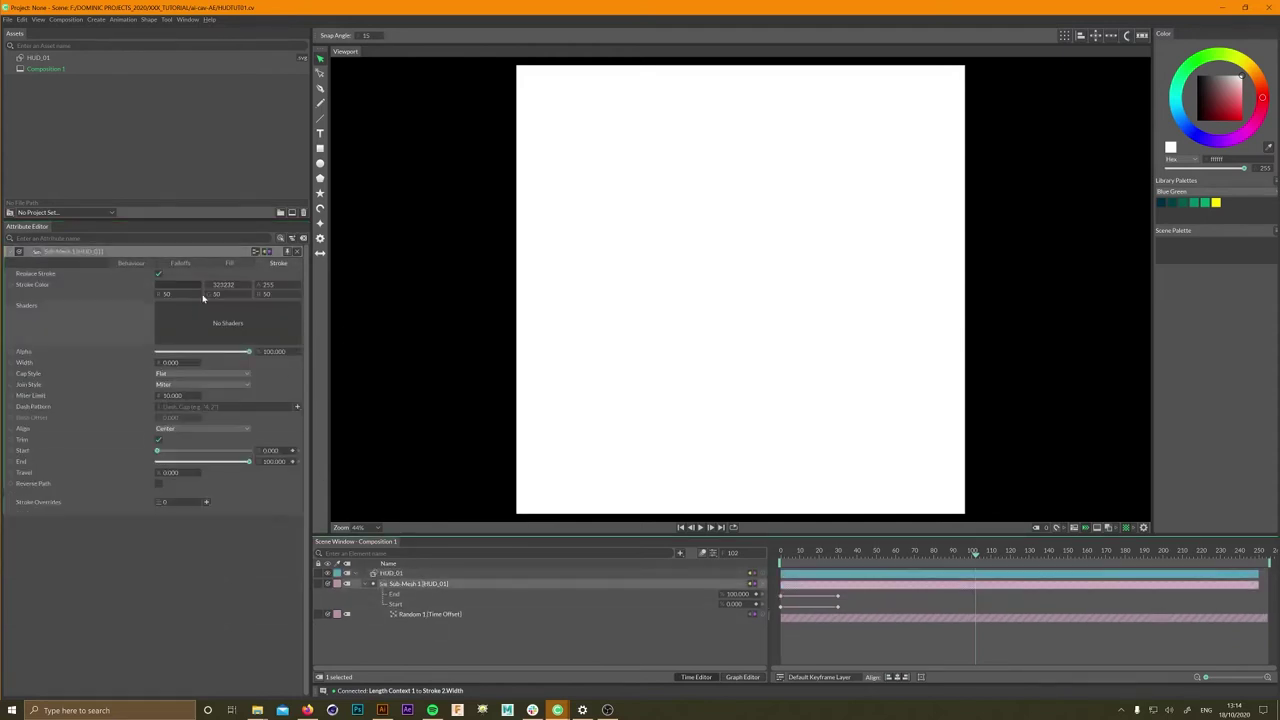
click(172, 362)
text(10)
key(Return)
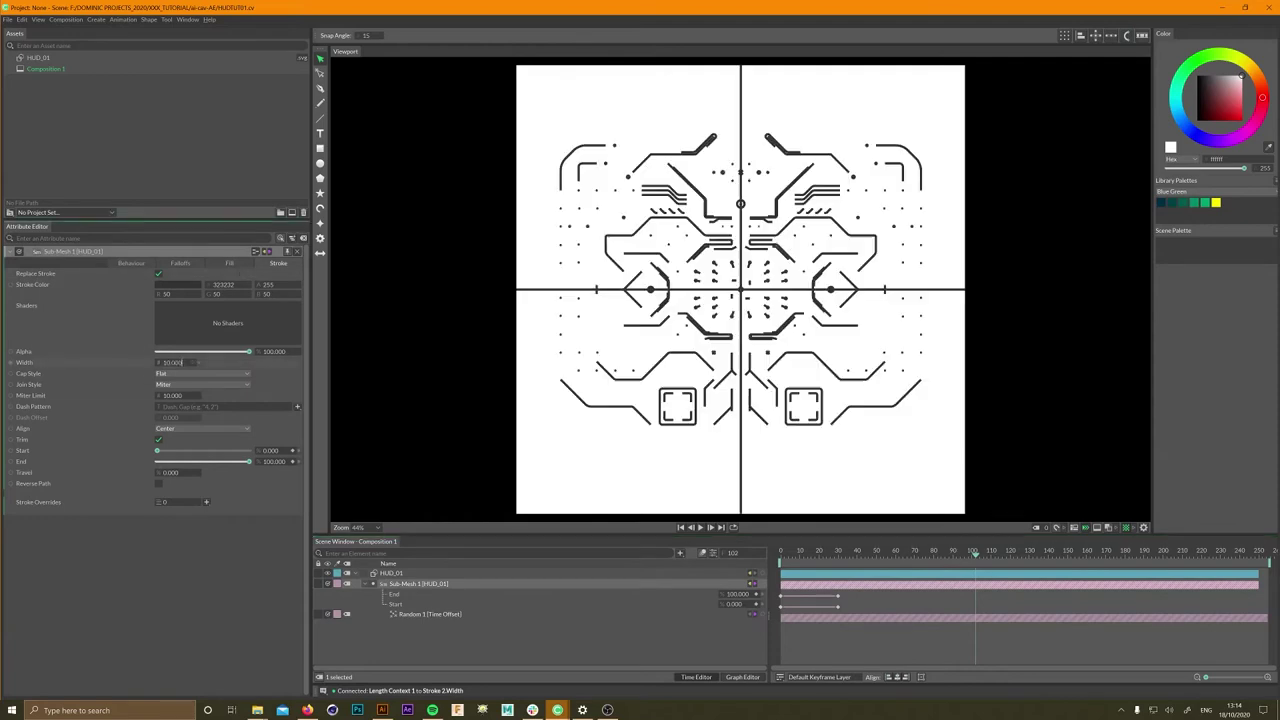
click(172, 362)
text(4)
key(Return)
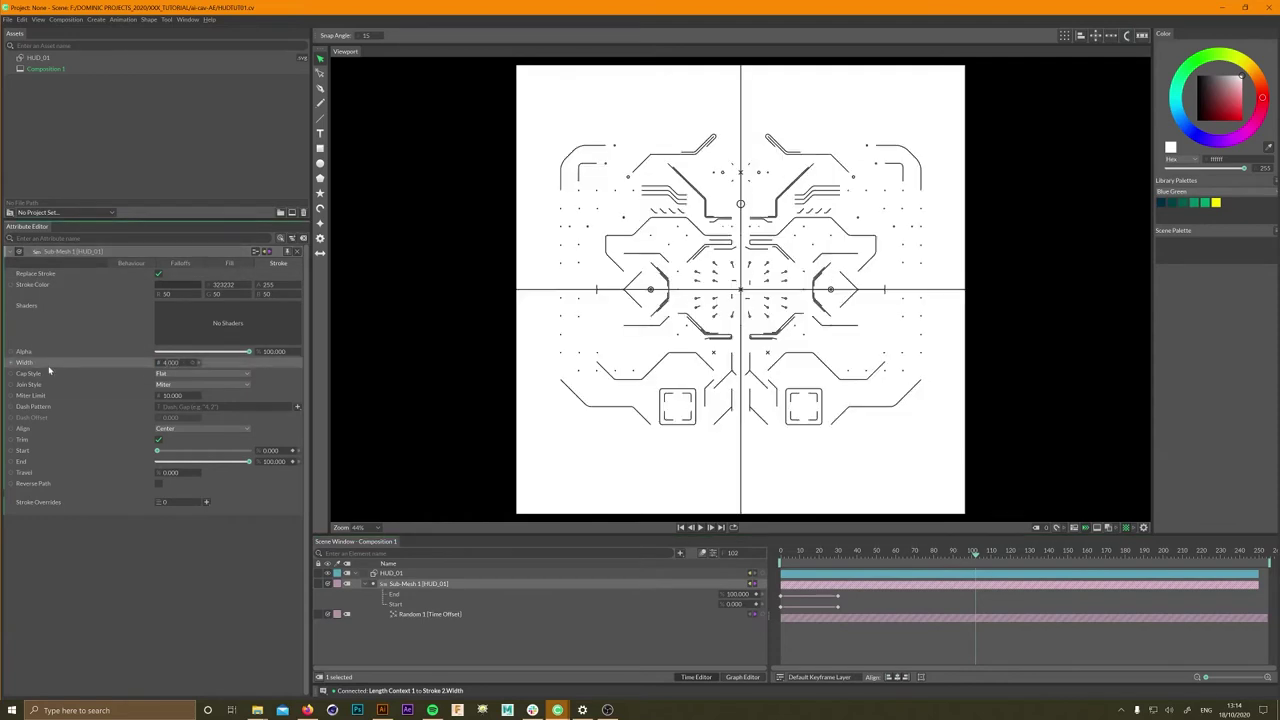
- Add a Random behaviour to the Sub-Mesh's stroke Width and set its Maximum to 1
right_click(33, 365)
mouse_move(120, 379)
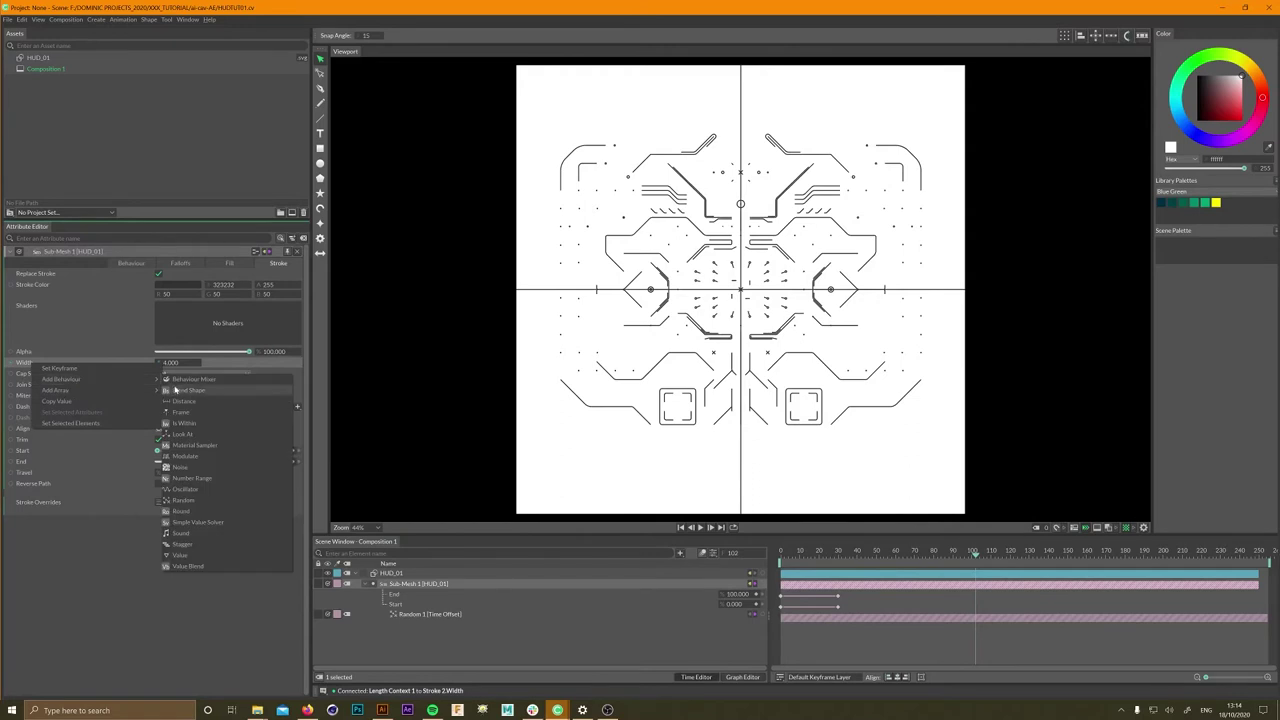
click(183, 500)
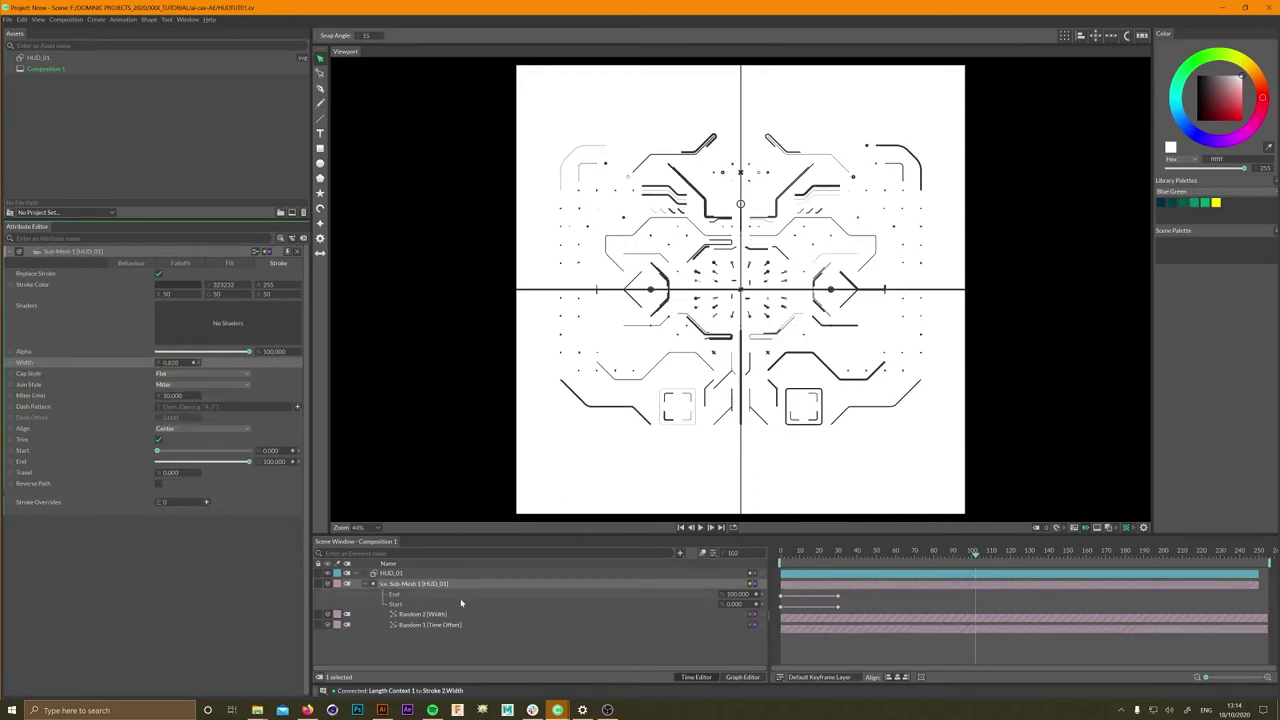
click(420, 614)
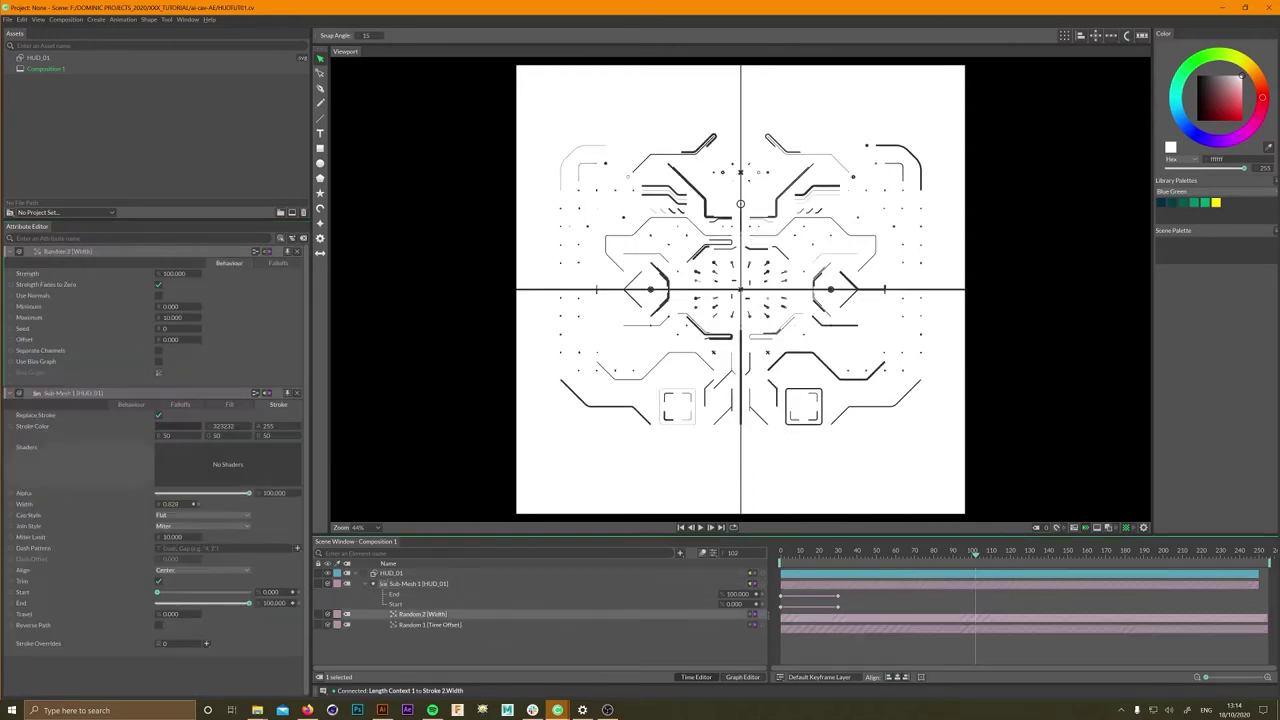
double_click(174, 317)
text(1)
key(Return)
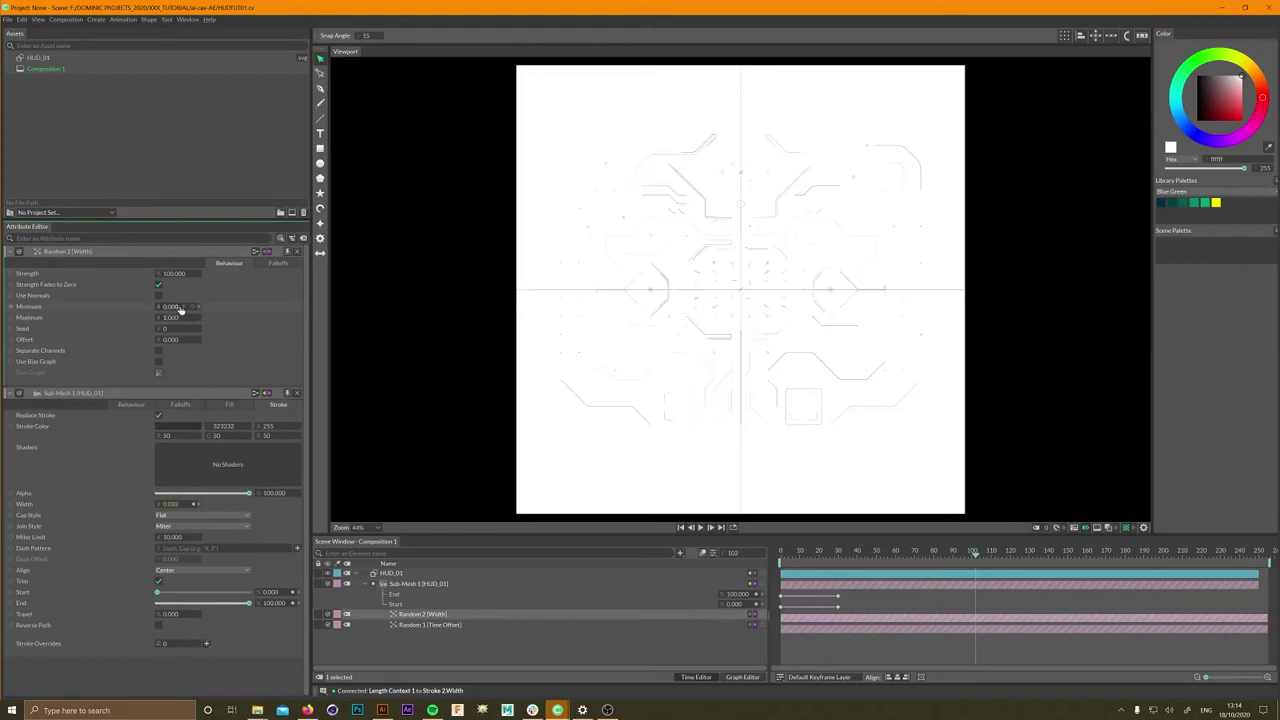
- Set the width Random behaviour's Maximum to 2 and Minimum to 0.4, and play the animation from the first frame
double_click(174, 317)
text(2)
key(Return)
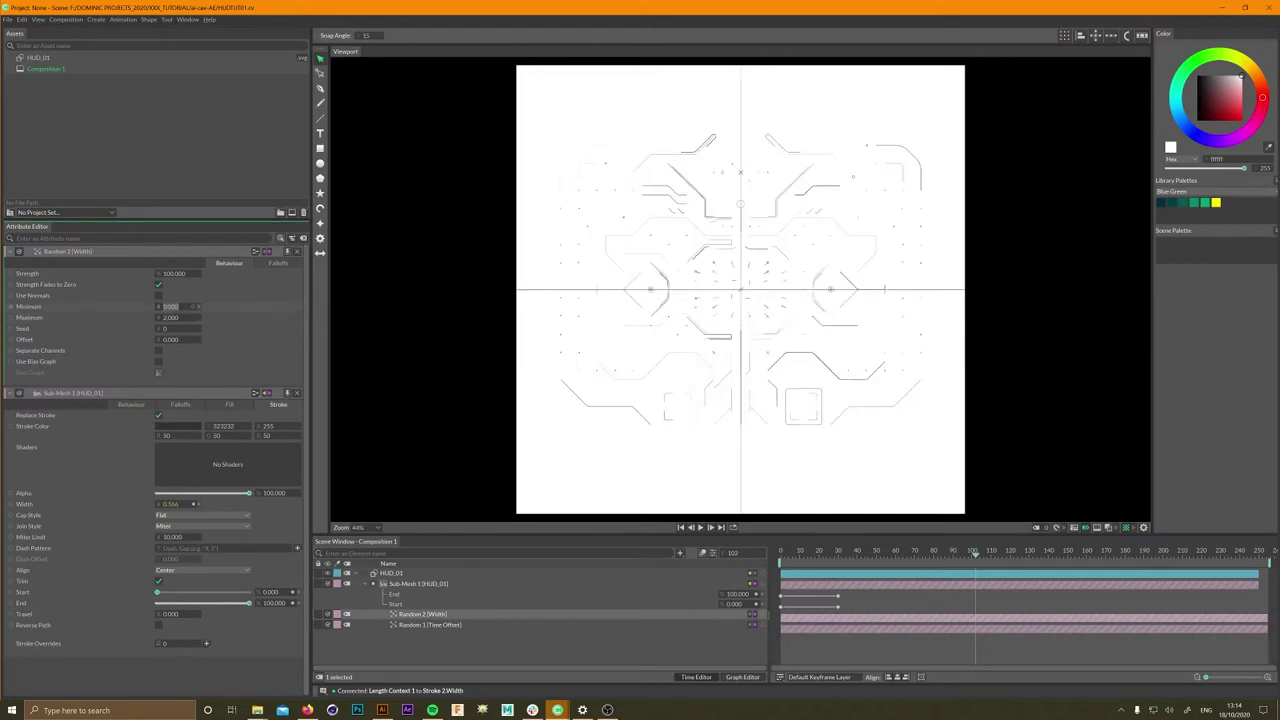
text(0.4)
key(Return)
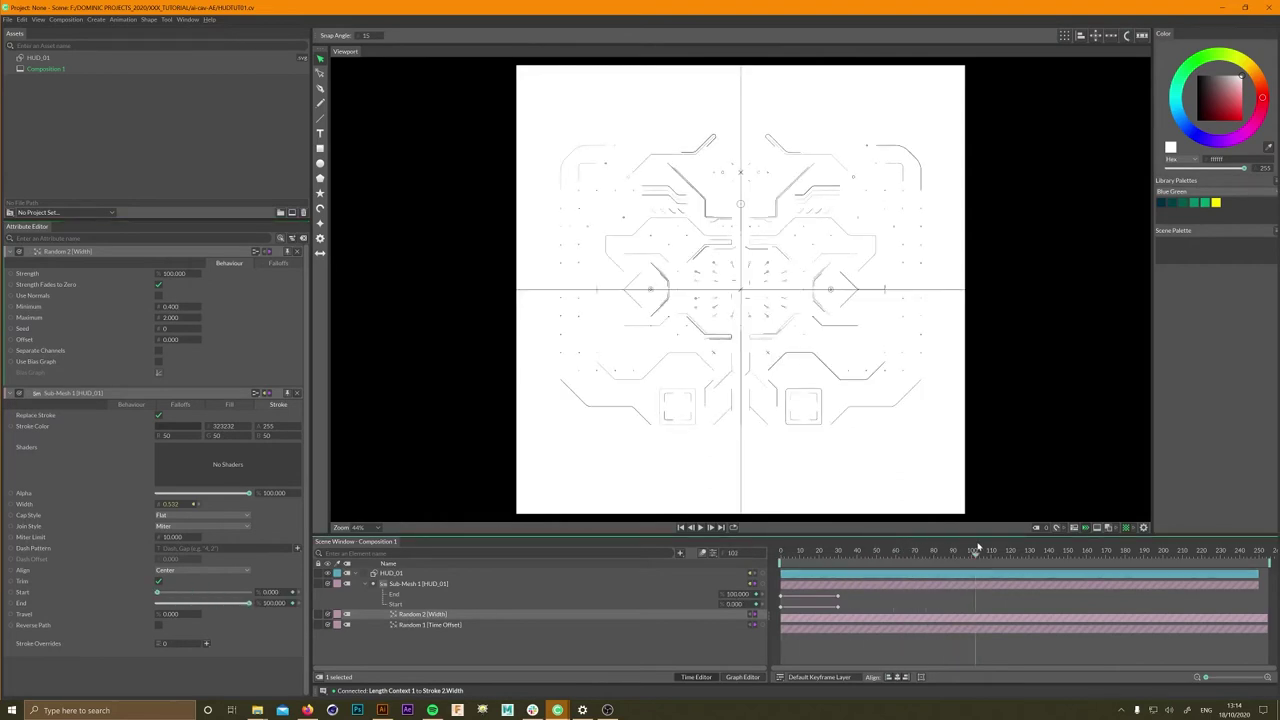
drag(978, 548, 760, 548)
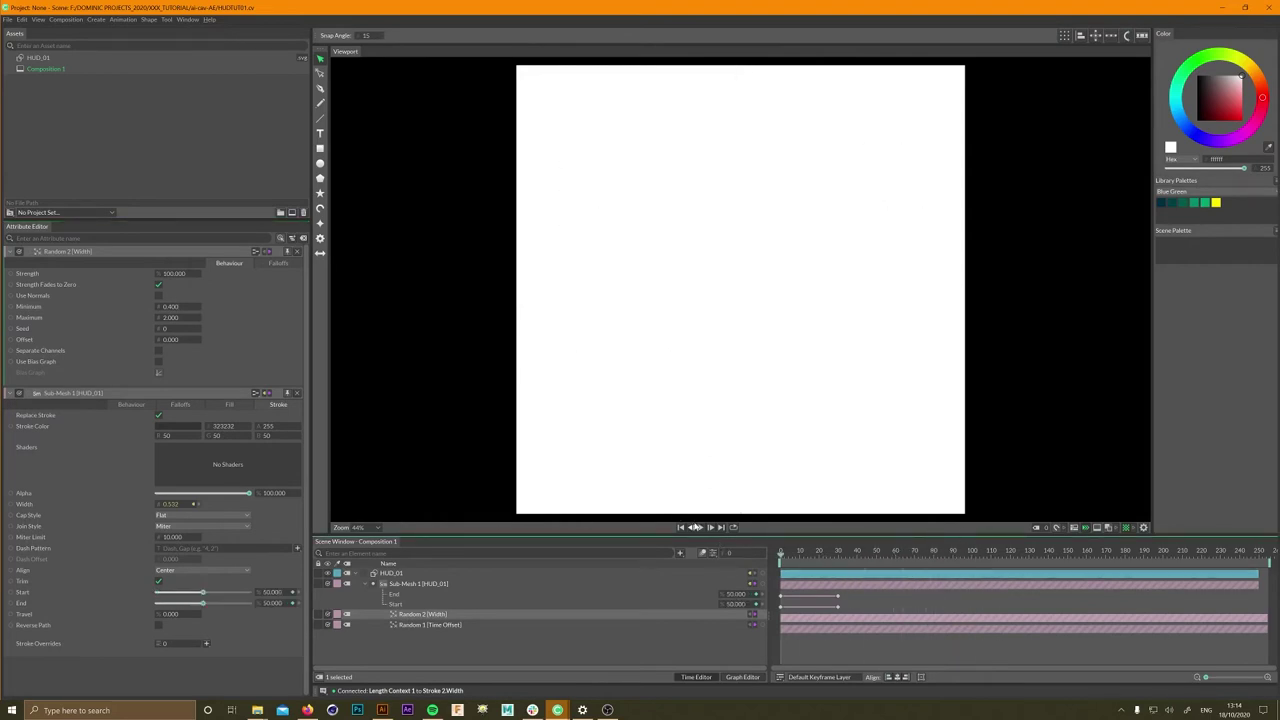
click(697, 527)
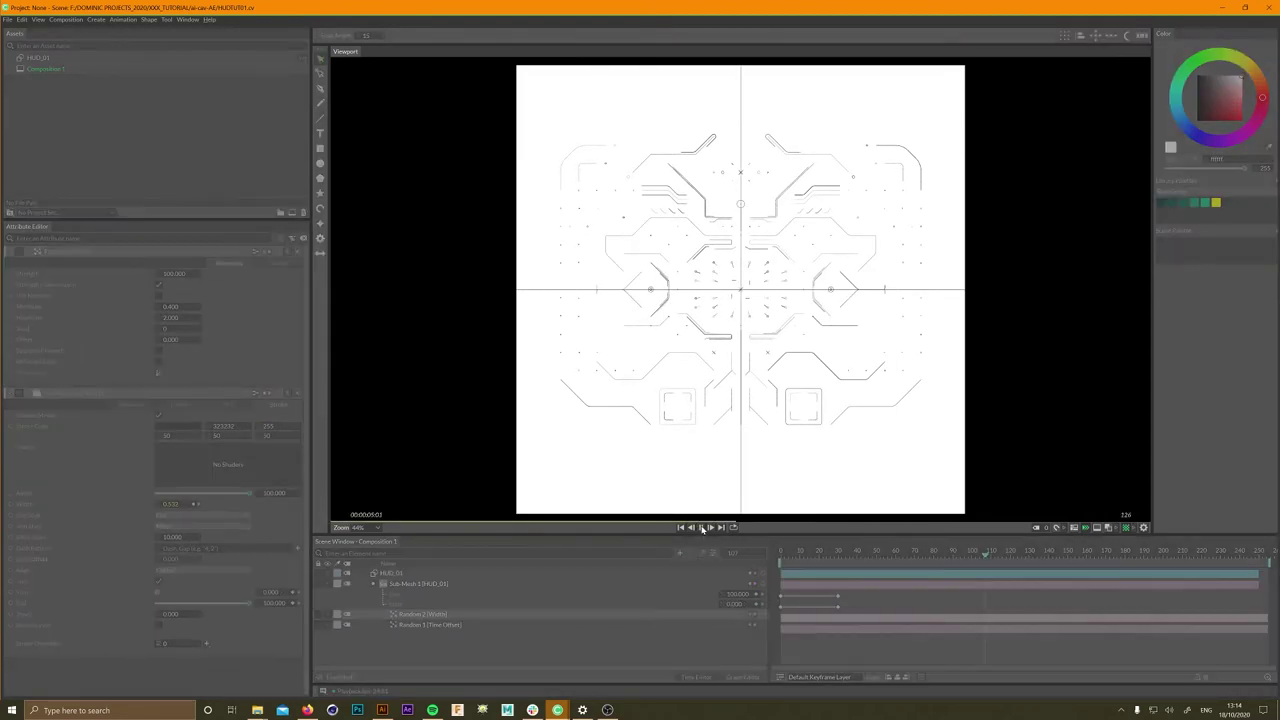
click(703, 528)
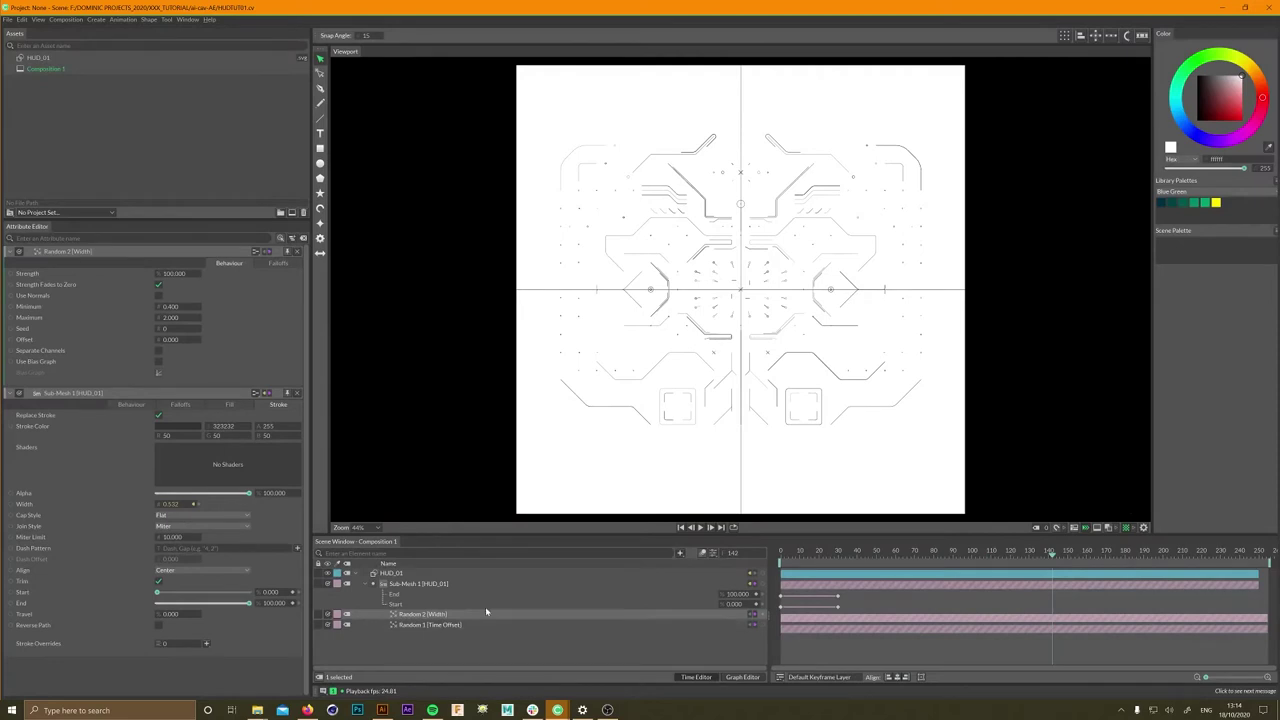
- Add a Noise behaviour to the X channel of the Sub-Mesh's Position
click(428, 583)
click(125, 405)
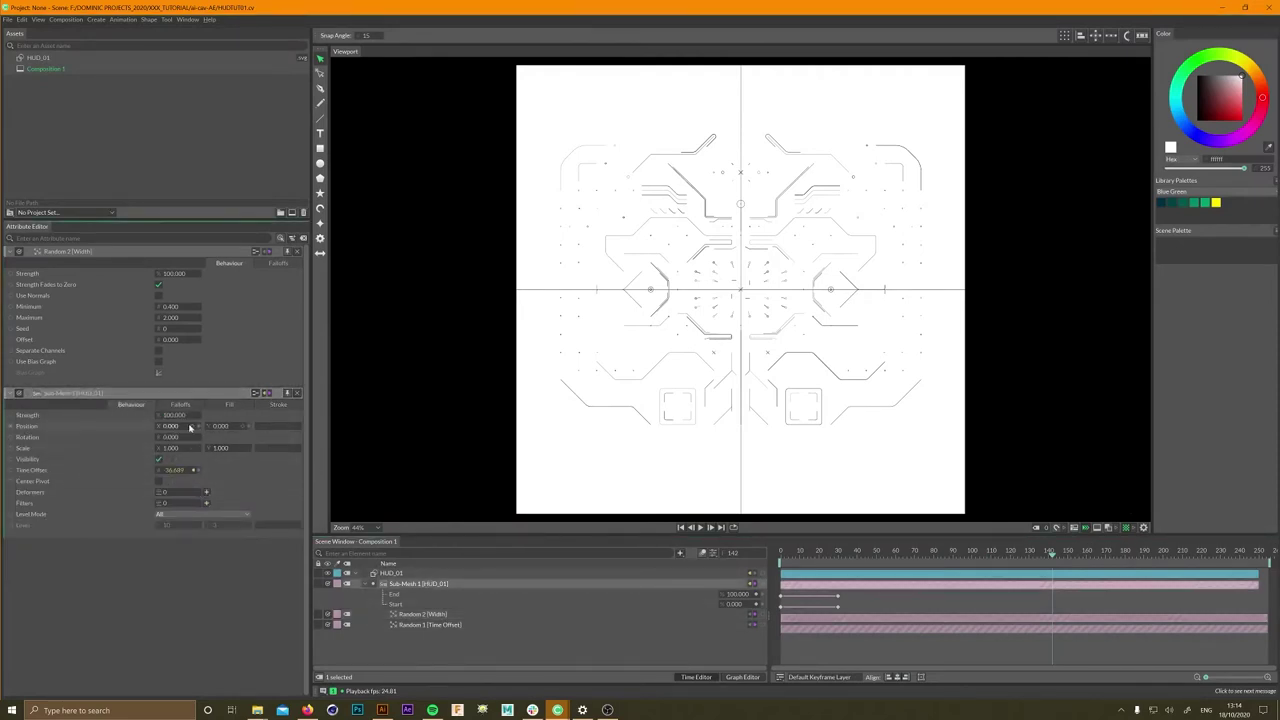
drag(178, 427, 178, 436)
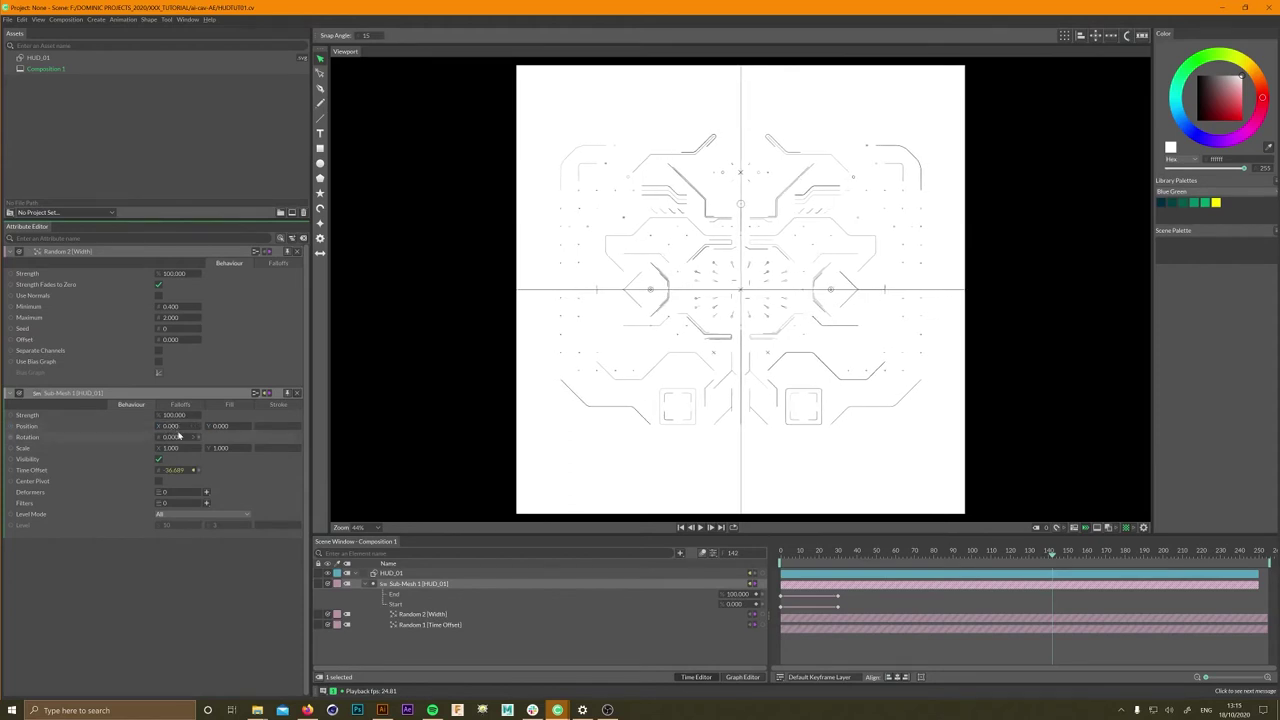
right_click(36, 428)
mouse_move(90, 442)
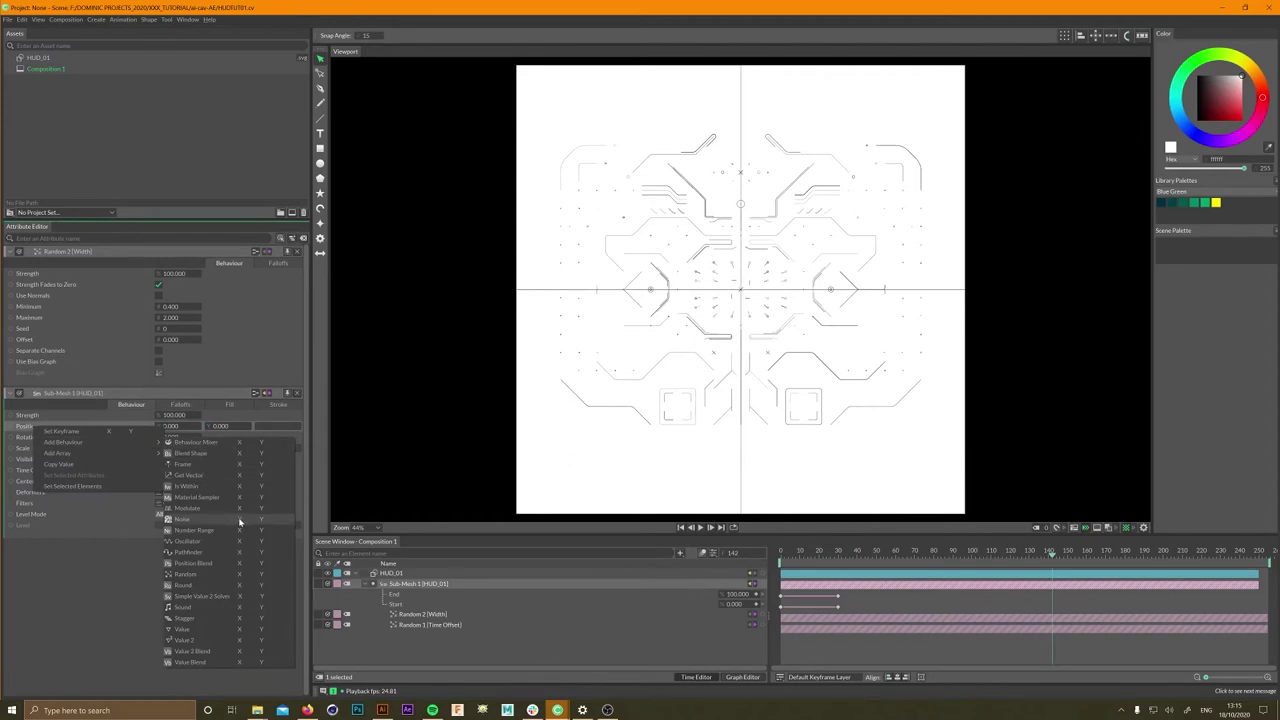
click(239, 520)
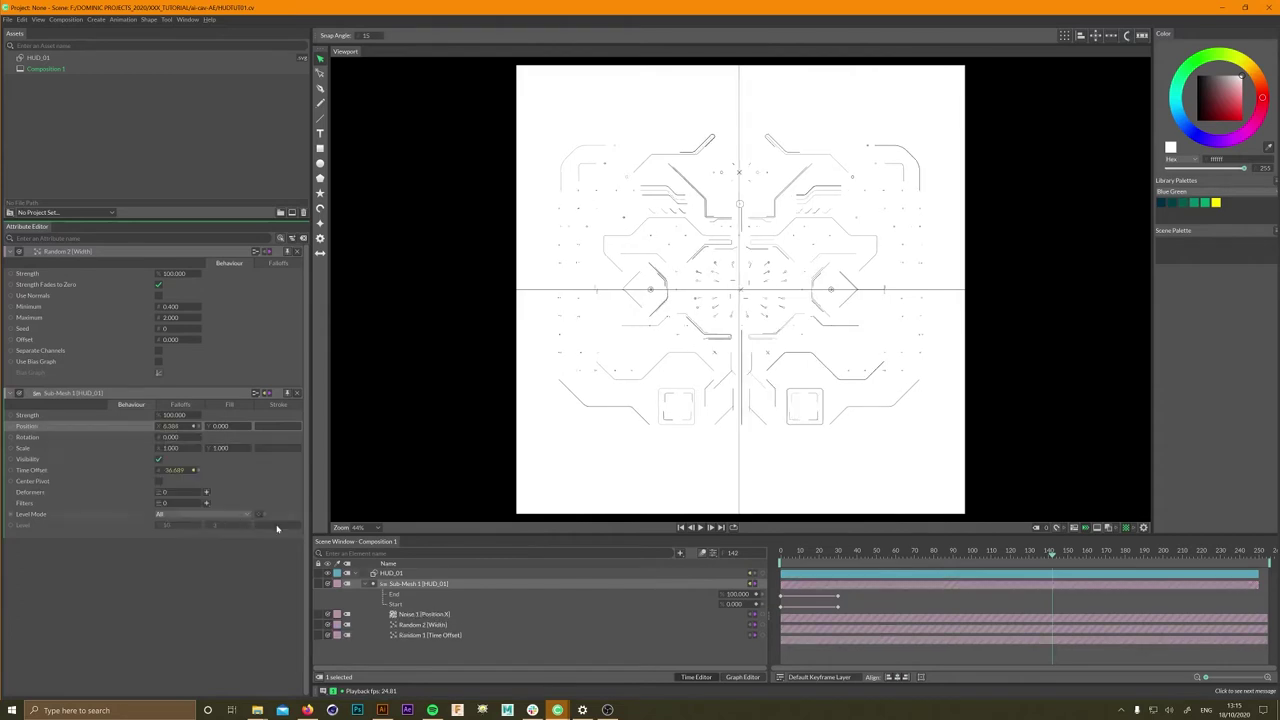
- Set the position Noise's Stagger to 0 and play the animation to preview the movement
click(443, 614)
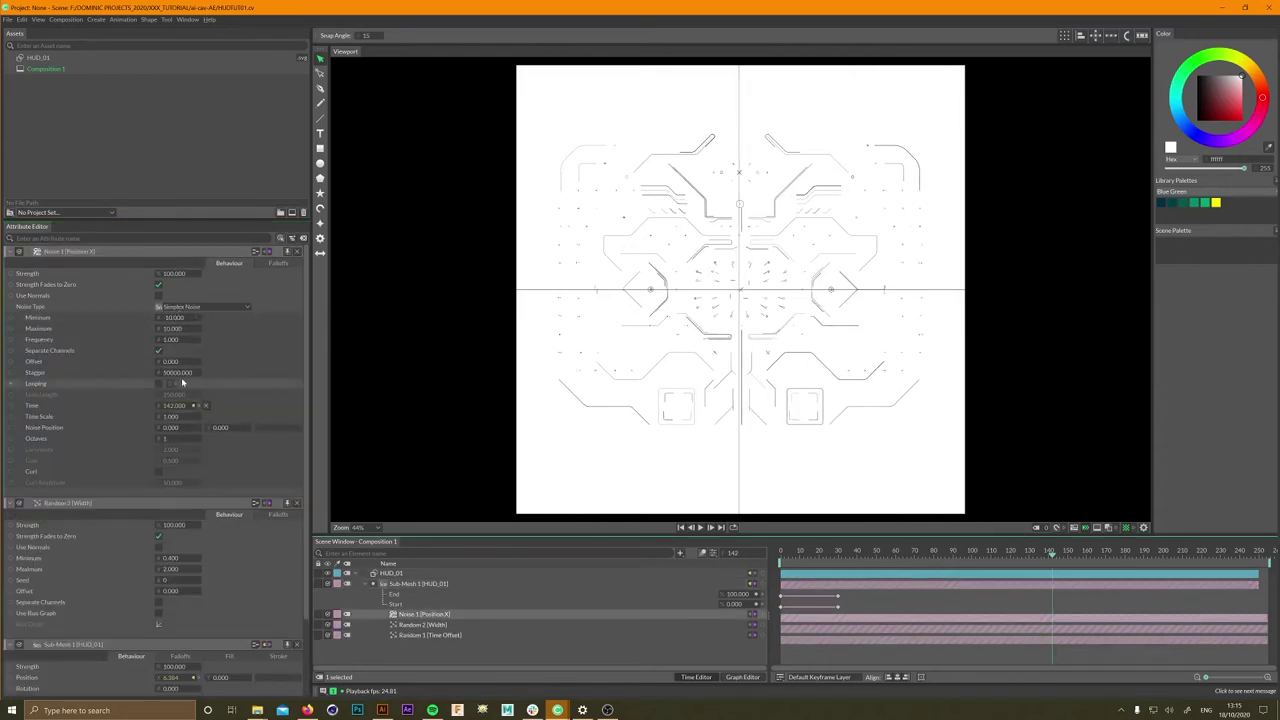
click(177, 373)
text(0)
key(Return)
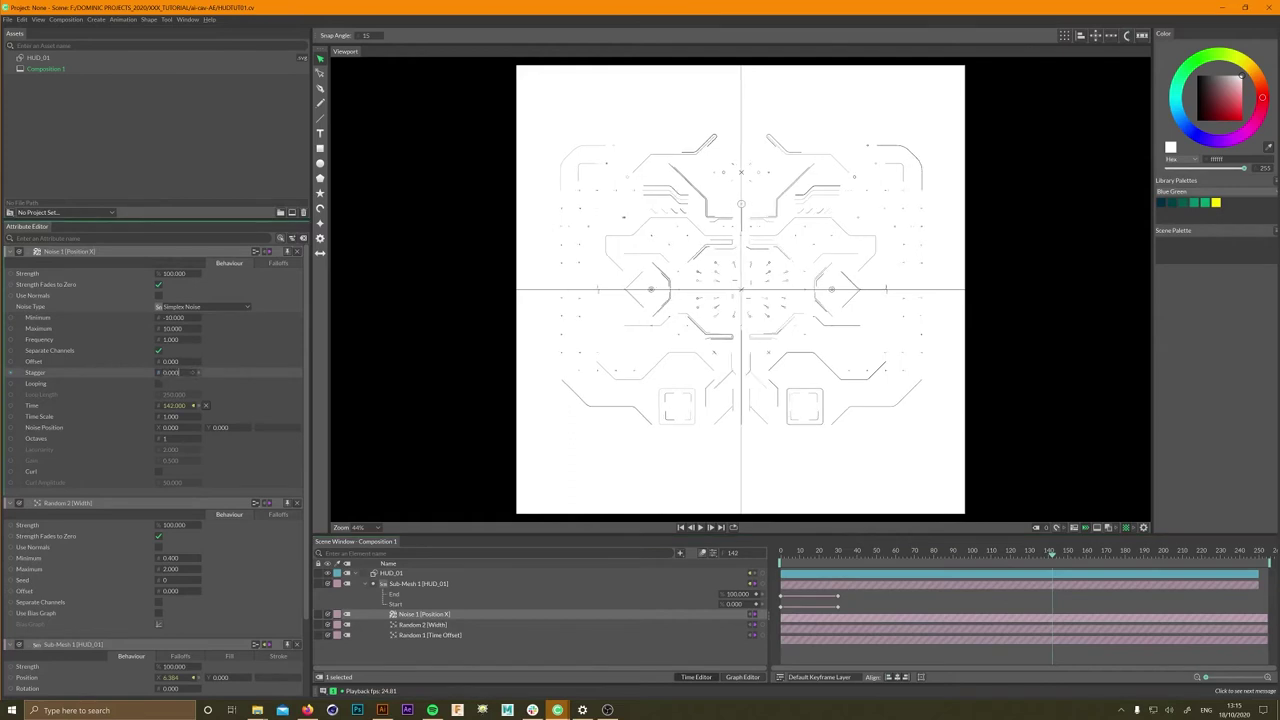
click(703, 527)
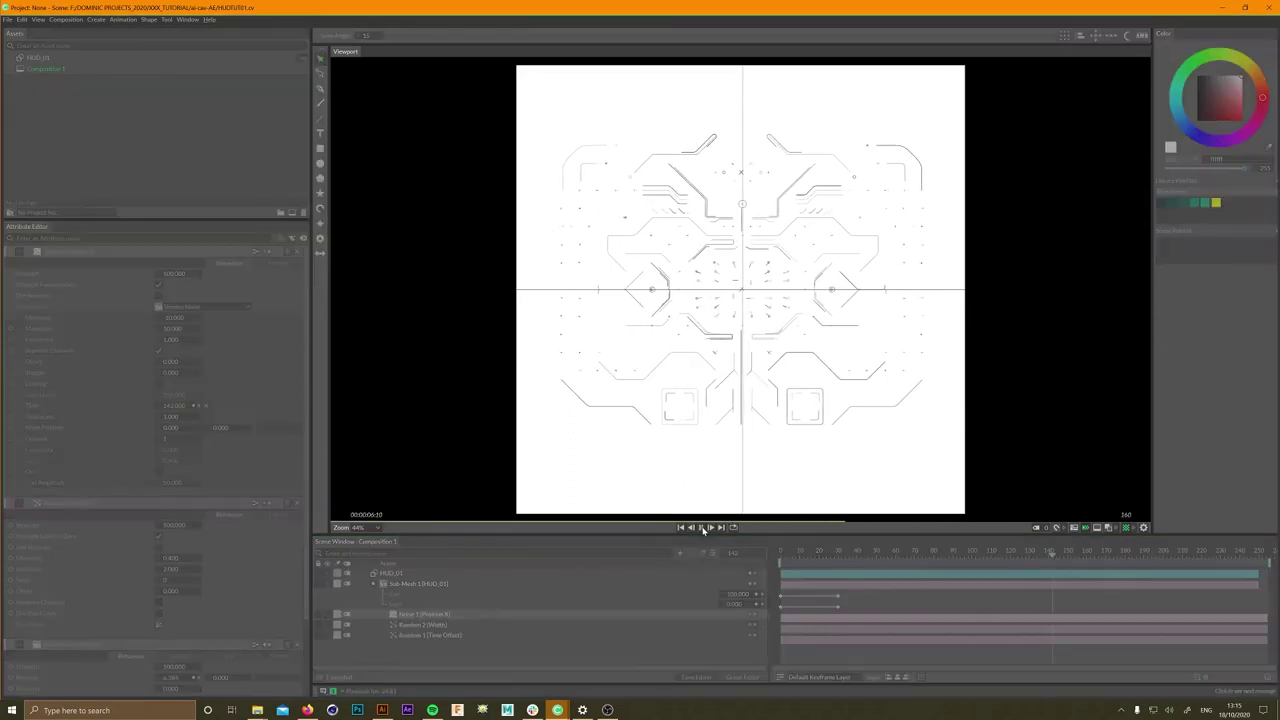
click(703, 527)
- Toggle the position Noise's advanced Use Incoming Index option and preview the playback
mouse_move(100, 279)
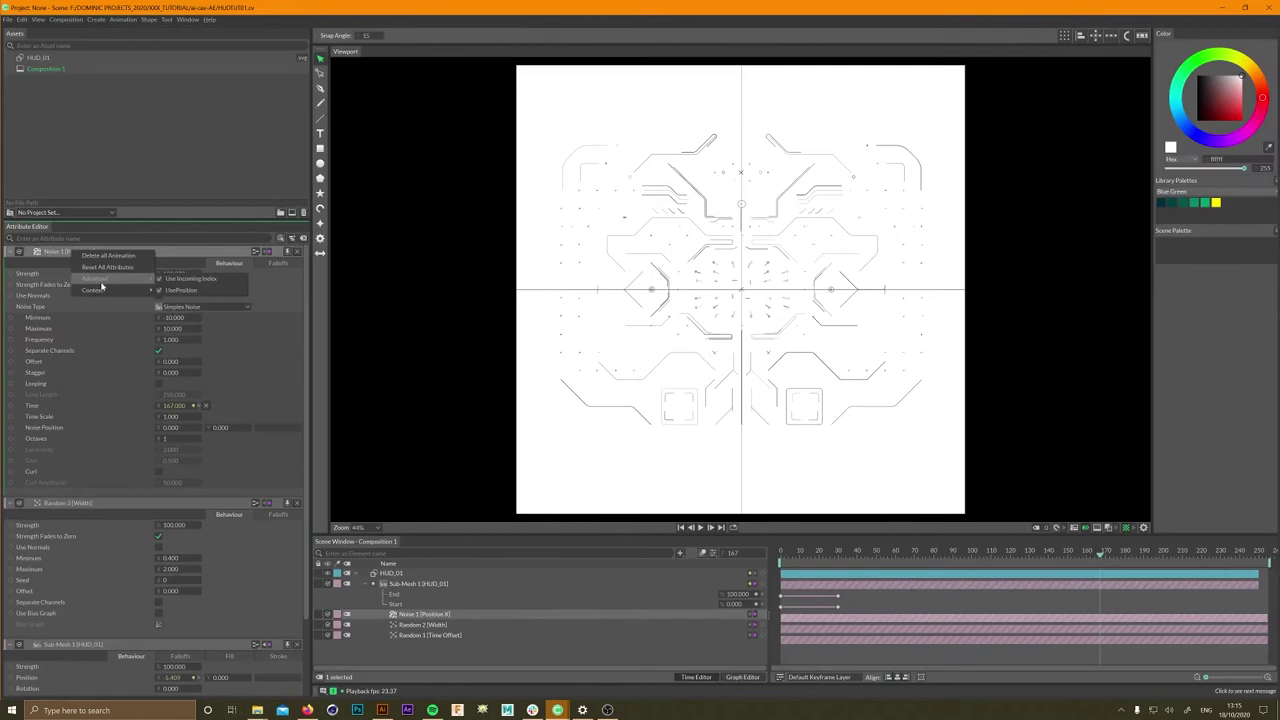
click(187, 283)
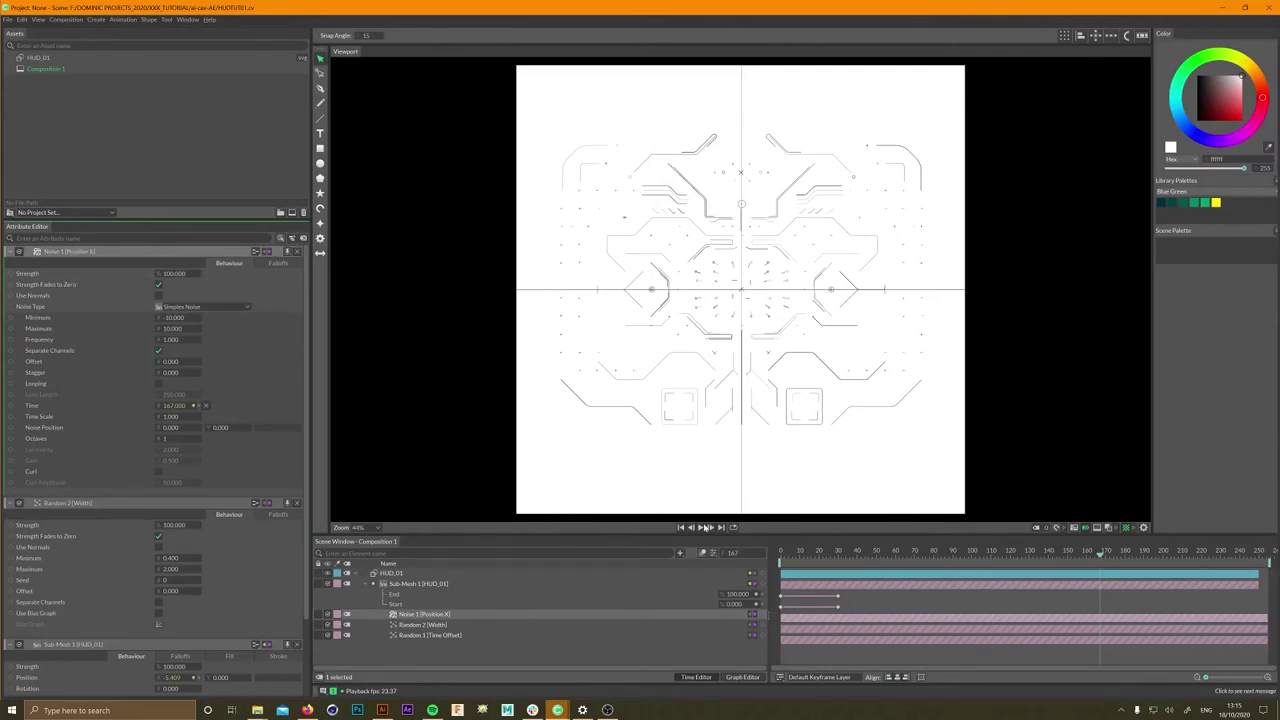
click(703, 527)
click(703, 527)
- Toggle the position Noise's advanced Use Position option, and preview the animation with a close look at the moving lines
right_click(88, 252)
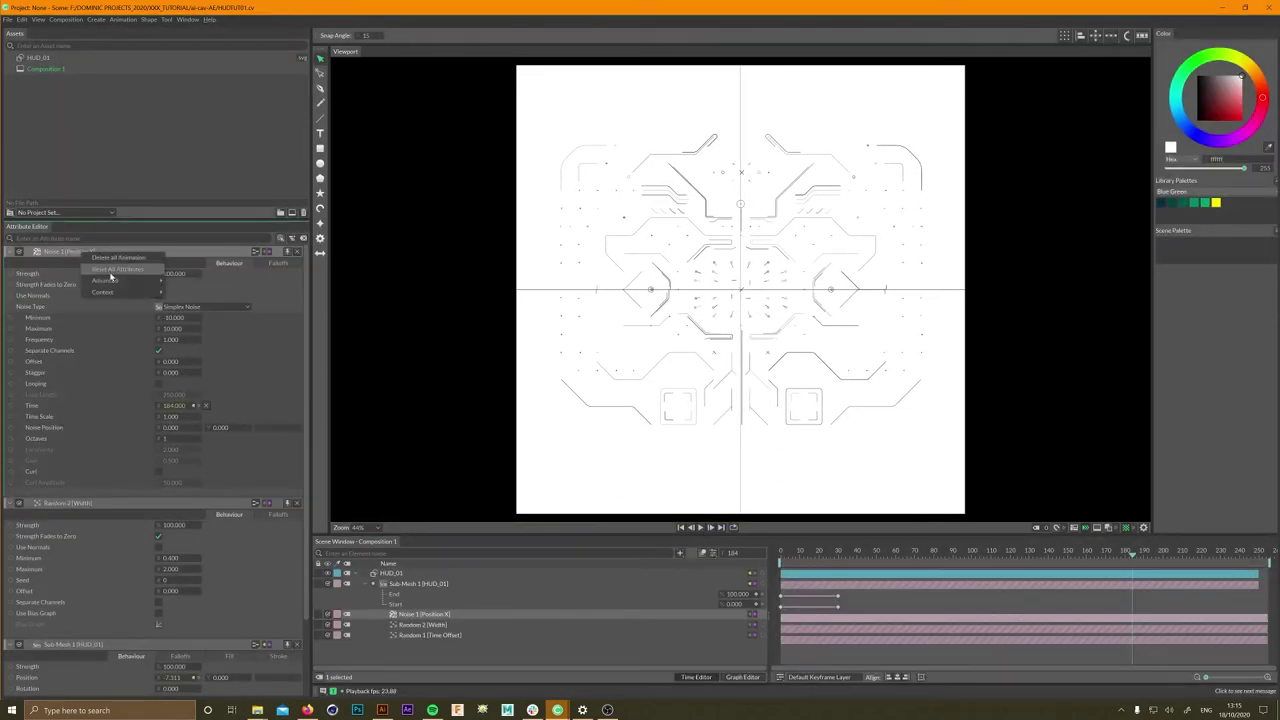
right_click(96, 251)
mouse_move(148, 283)
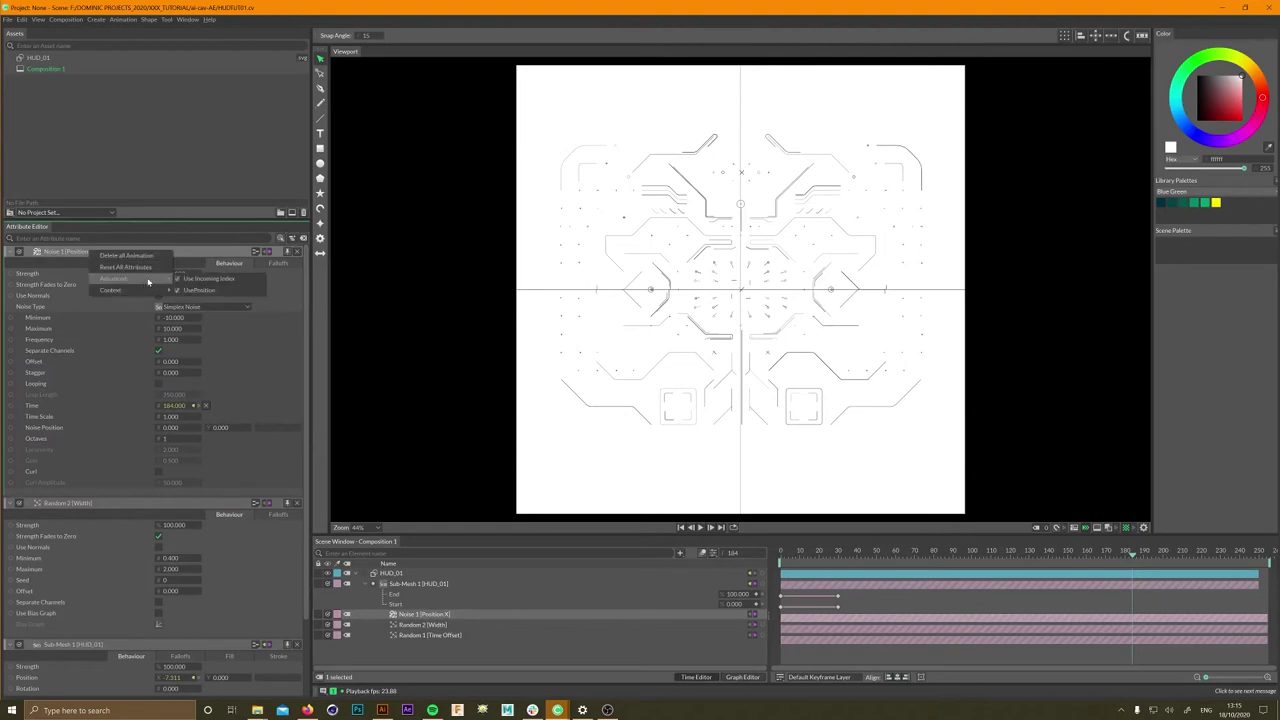
click(195, 289)
click(703, 527)
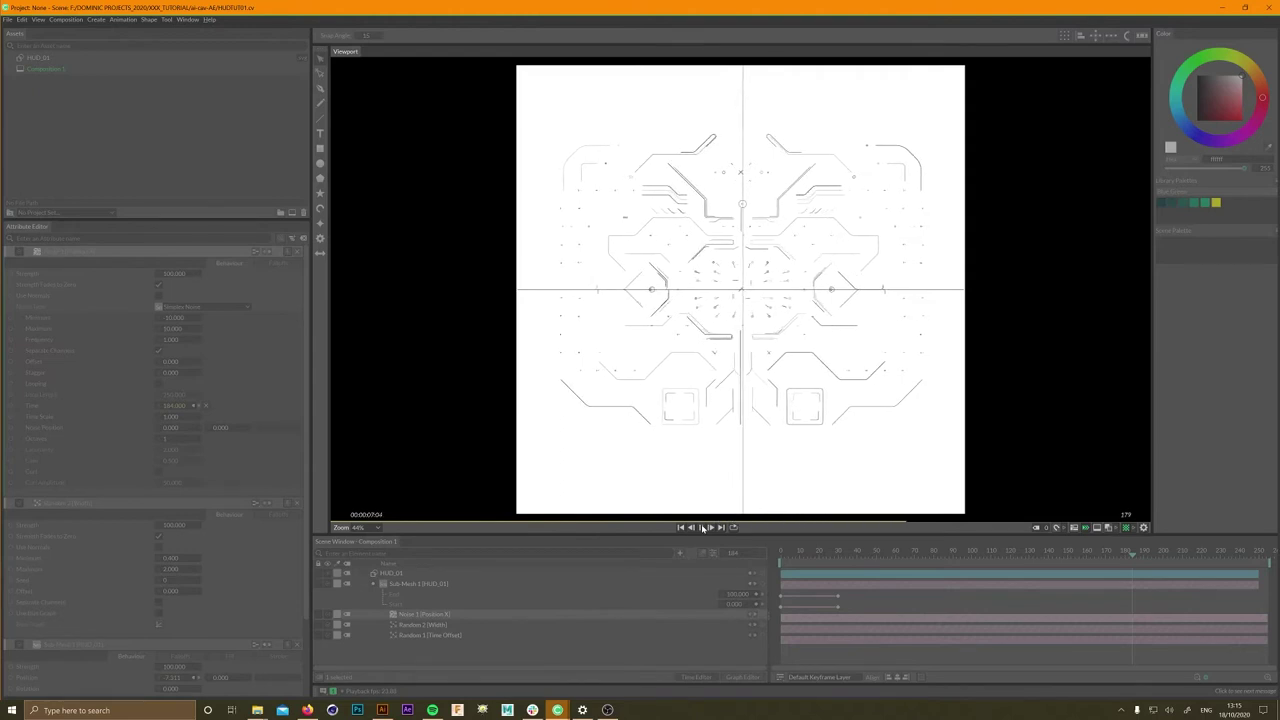
click(699, 528)
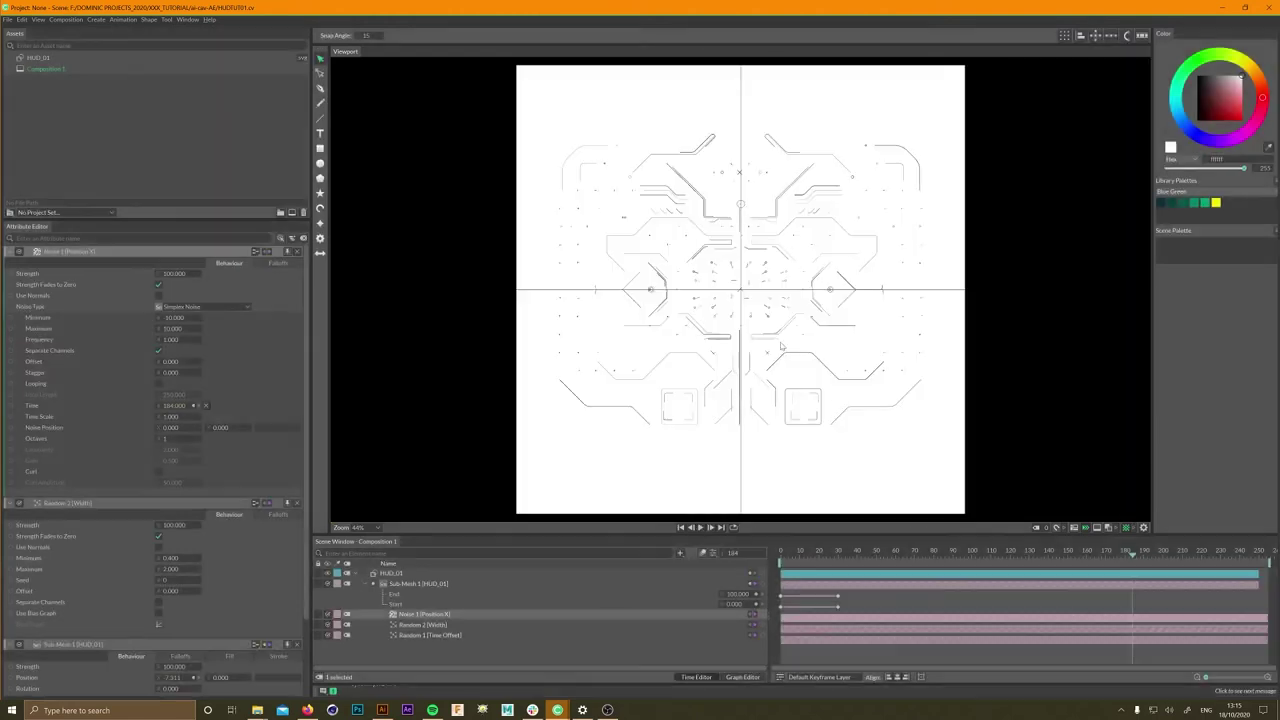
mouse_move(900, 552)
mouse_down()
mouse_move(800, 552)
mouse_move(968, 552)
mouse_move(796, 552)
mouse_move(1000, 555)
mouse_move(916, 553)
mouse_up()
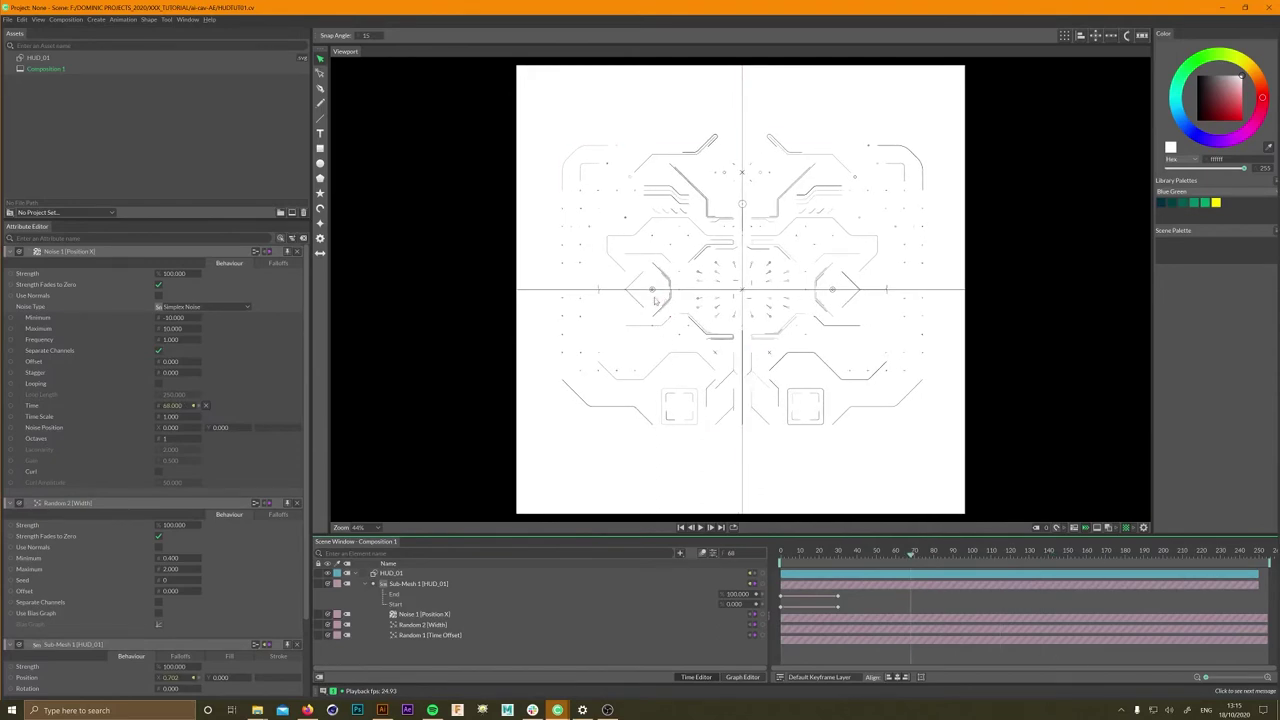
scroll(647, 290, up, 8)
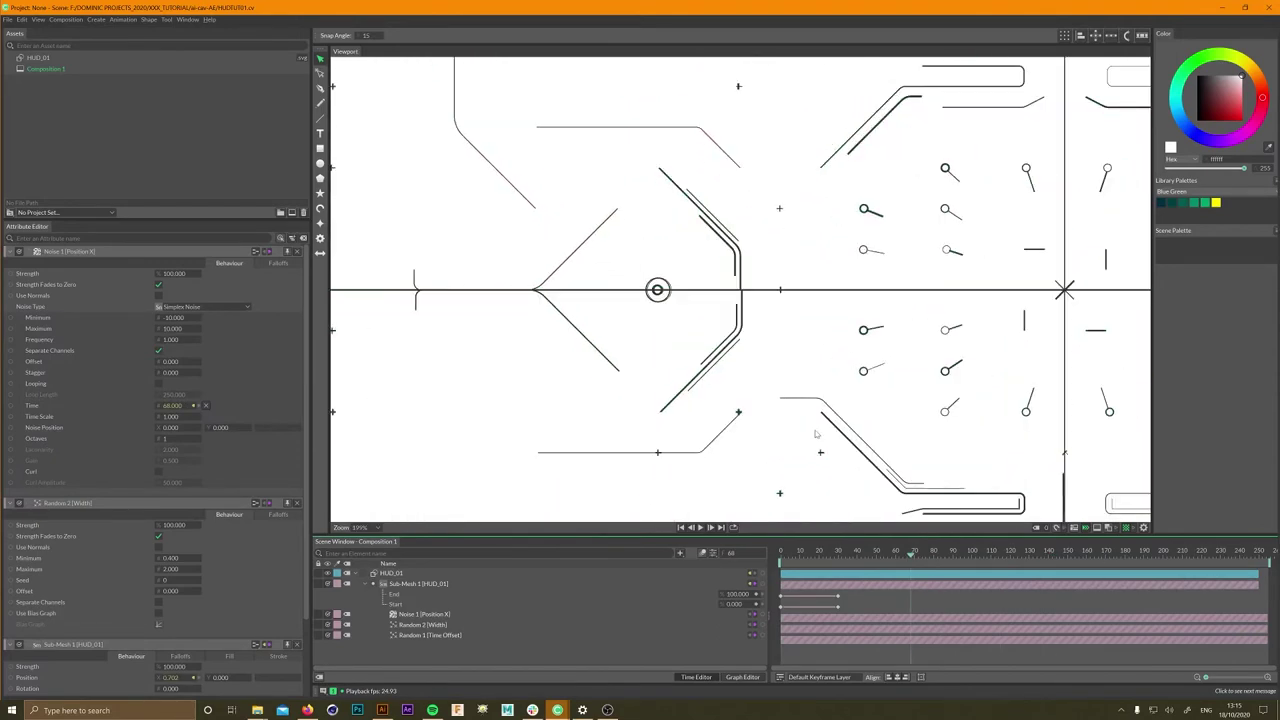
scroll(785, 386, down, 8)
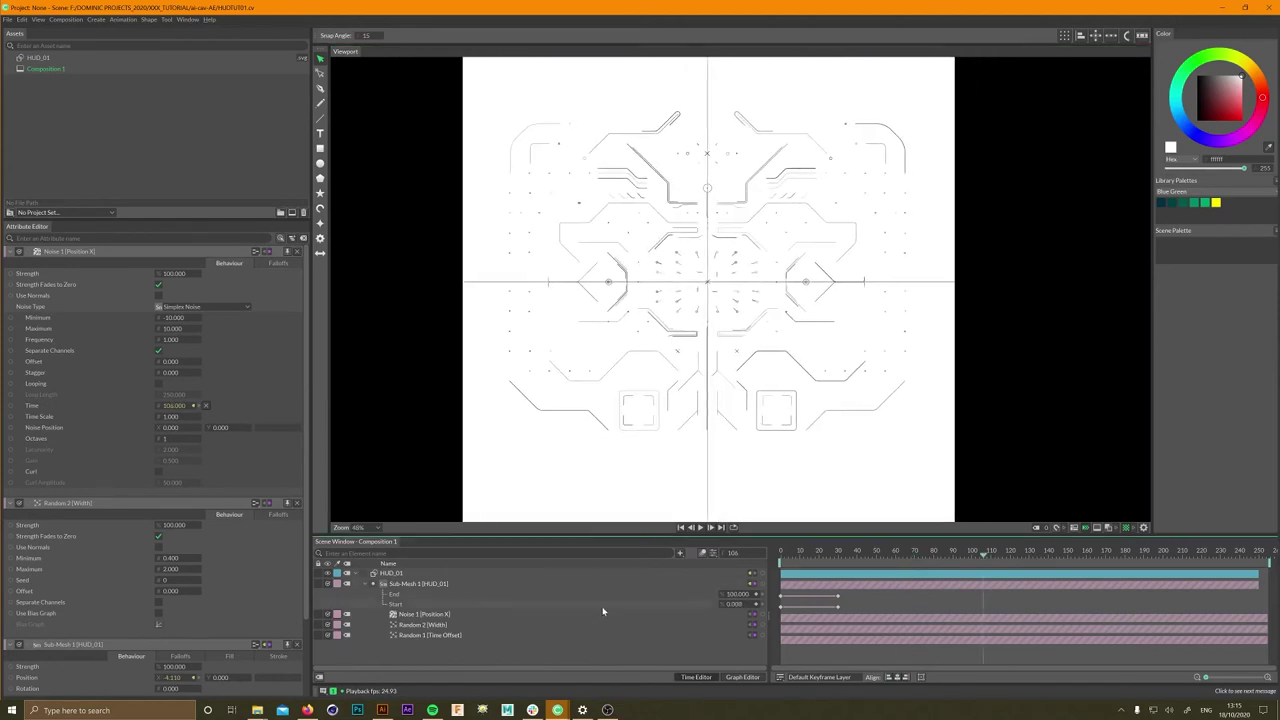
- Change the composition's background colour to black
click(733, 527)
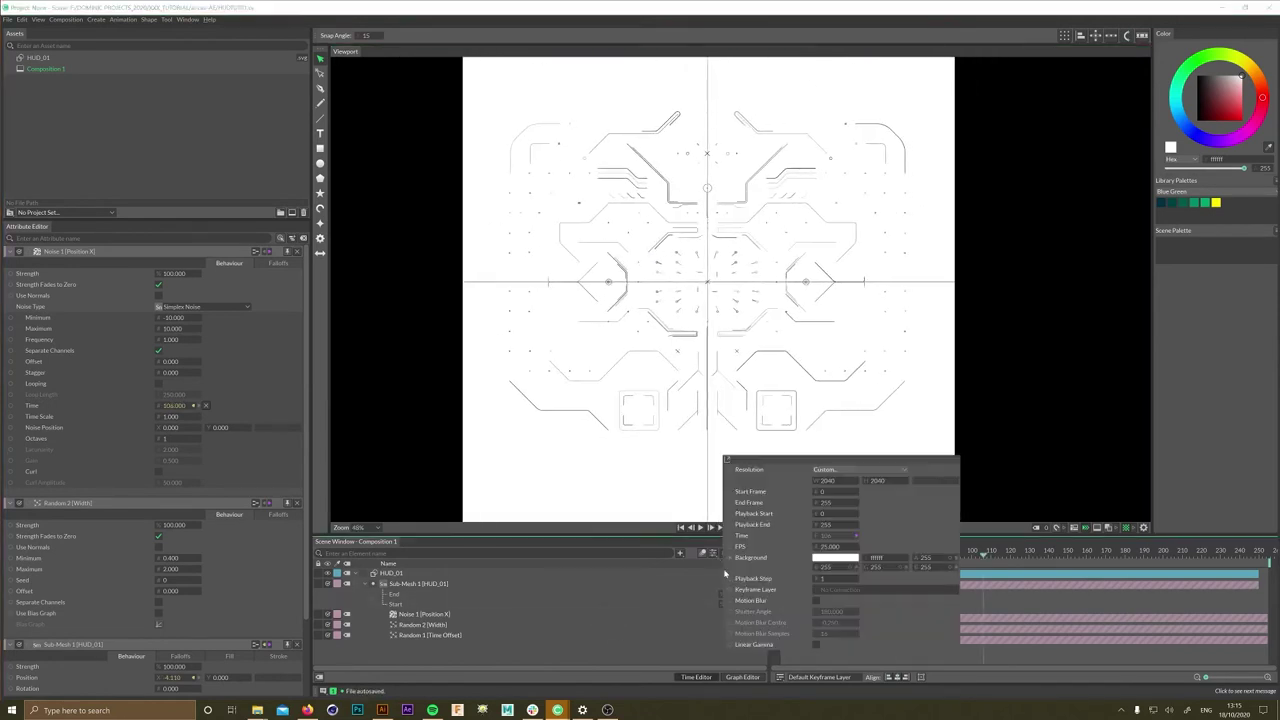
click(842, 566)
click(830, 482)
click(568, 645)
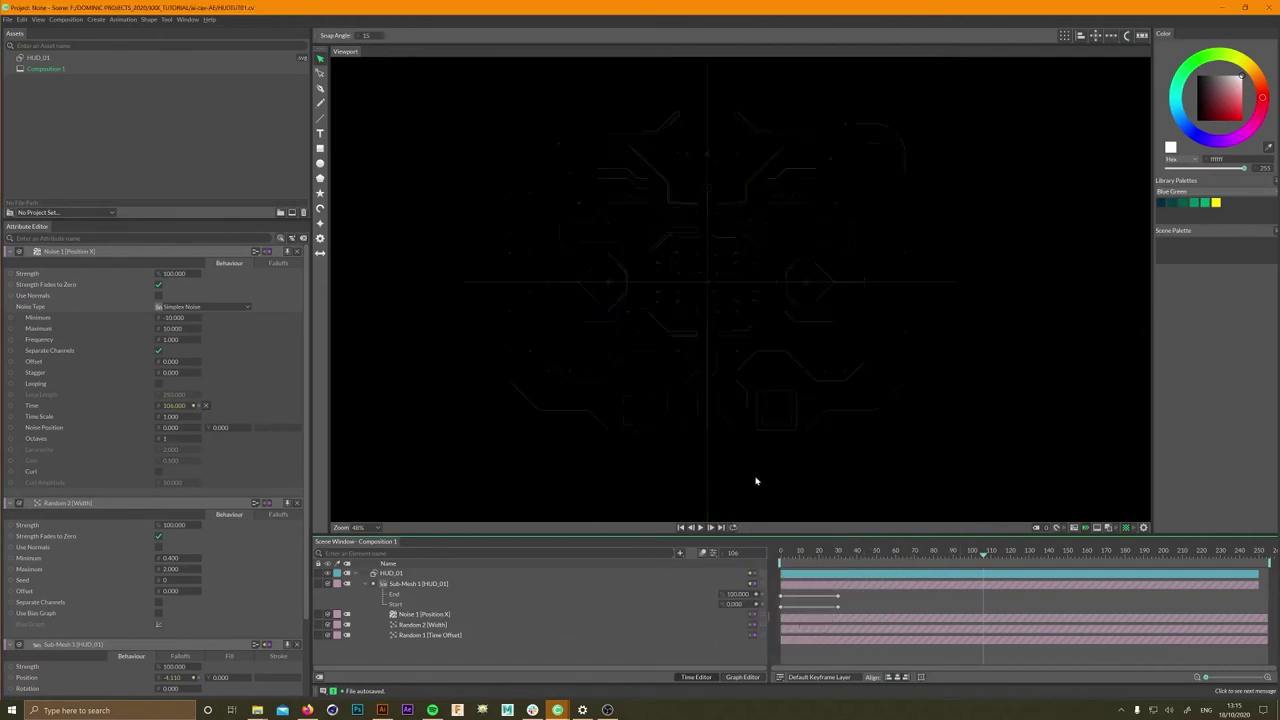
- Set the Sub-Mesh's Stroke Color to light grey
click(404, 576)
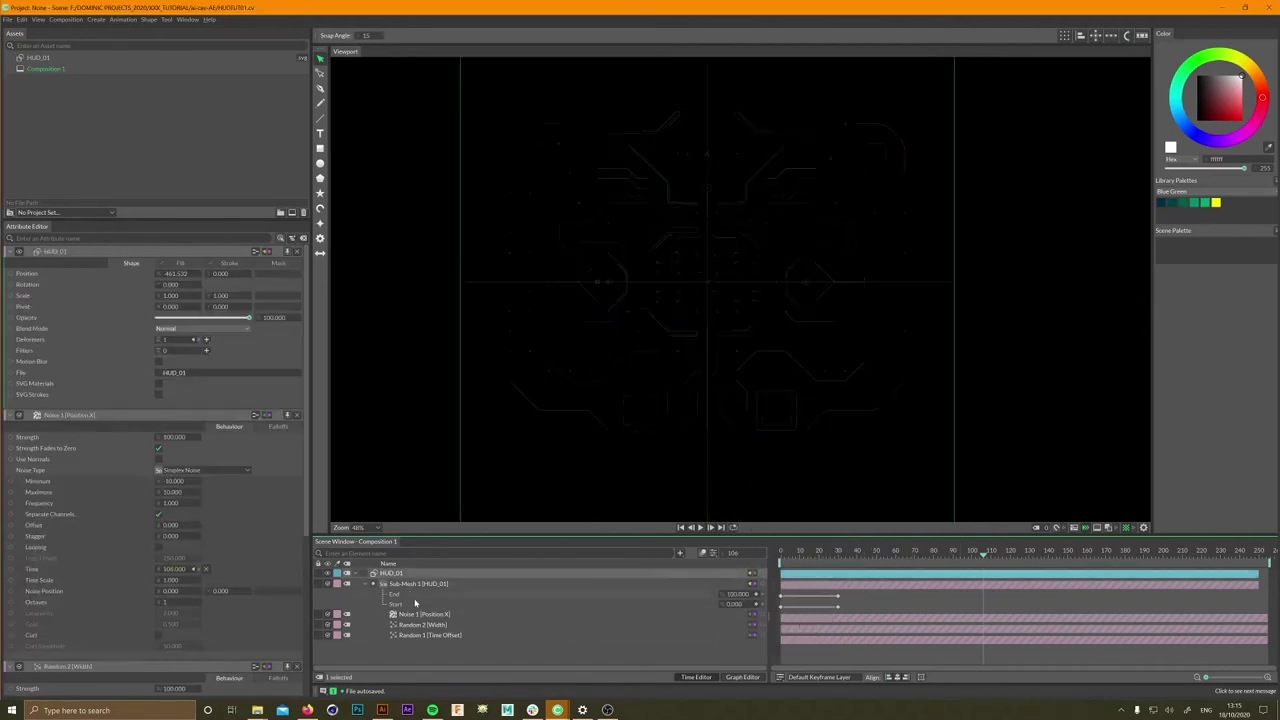
click(418, 584)
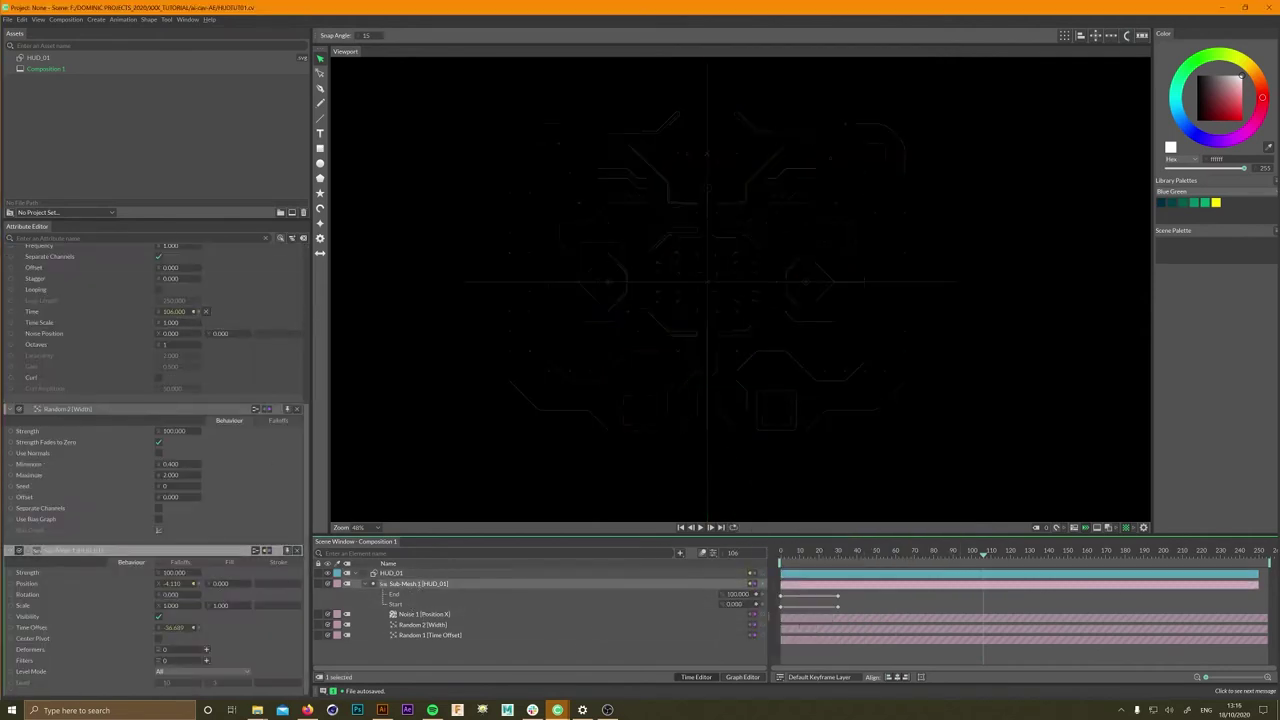
click(183, 584)
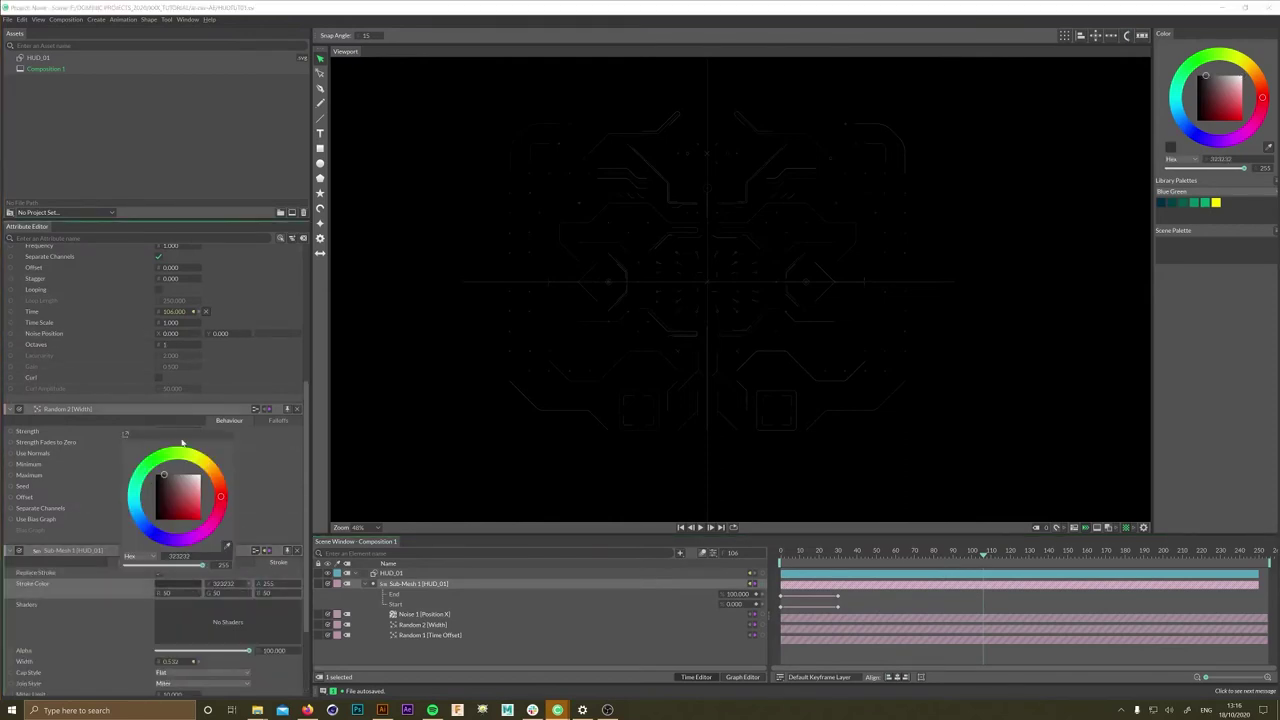
mouse_move(180, 505)
mouse_down()
mouse_move(200, 440)
mouse_move(178, 430)
mouse_up()
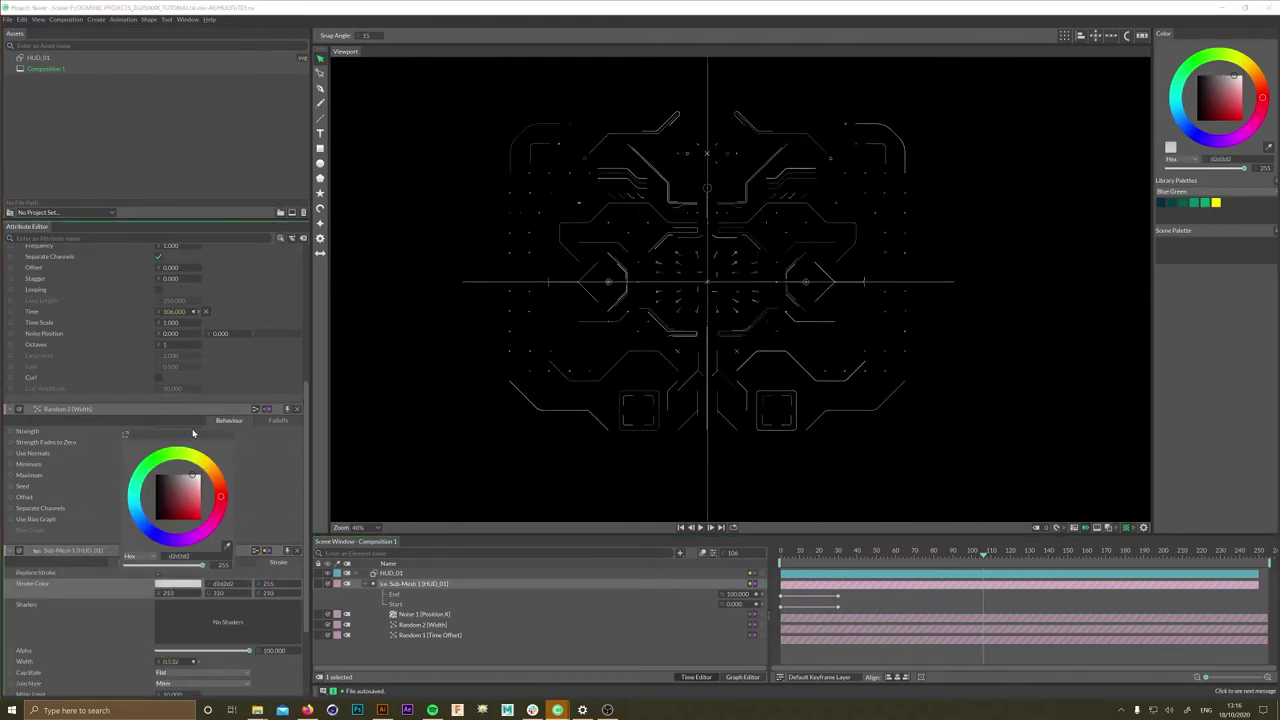
- Add a Color Array to the Sub-Mesh's Stroke Color
right_click(60, 590)
mouse_move(186, 625)
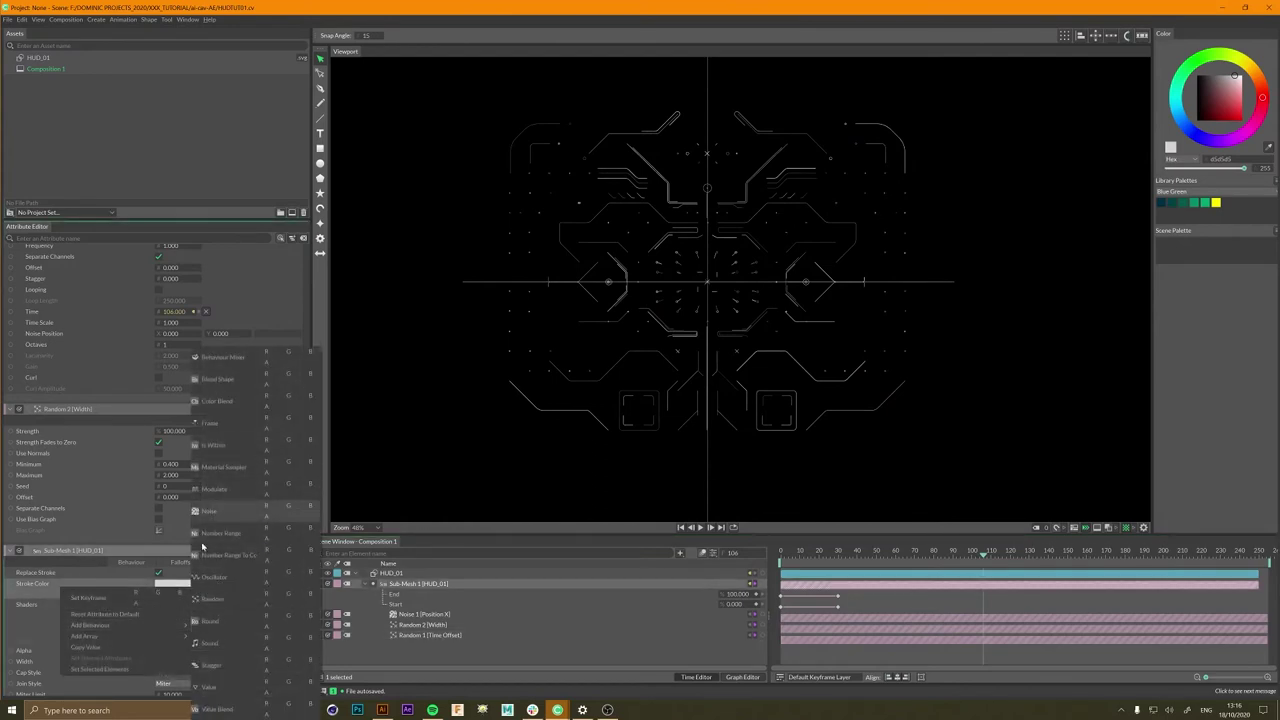
mouse_move(150, 636)
click(240, 641)
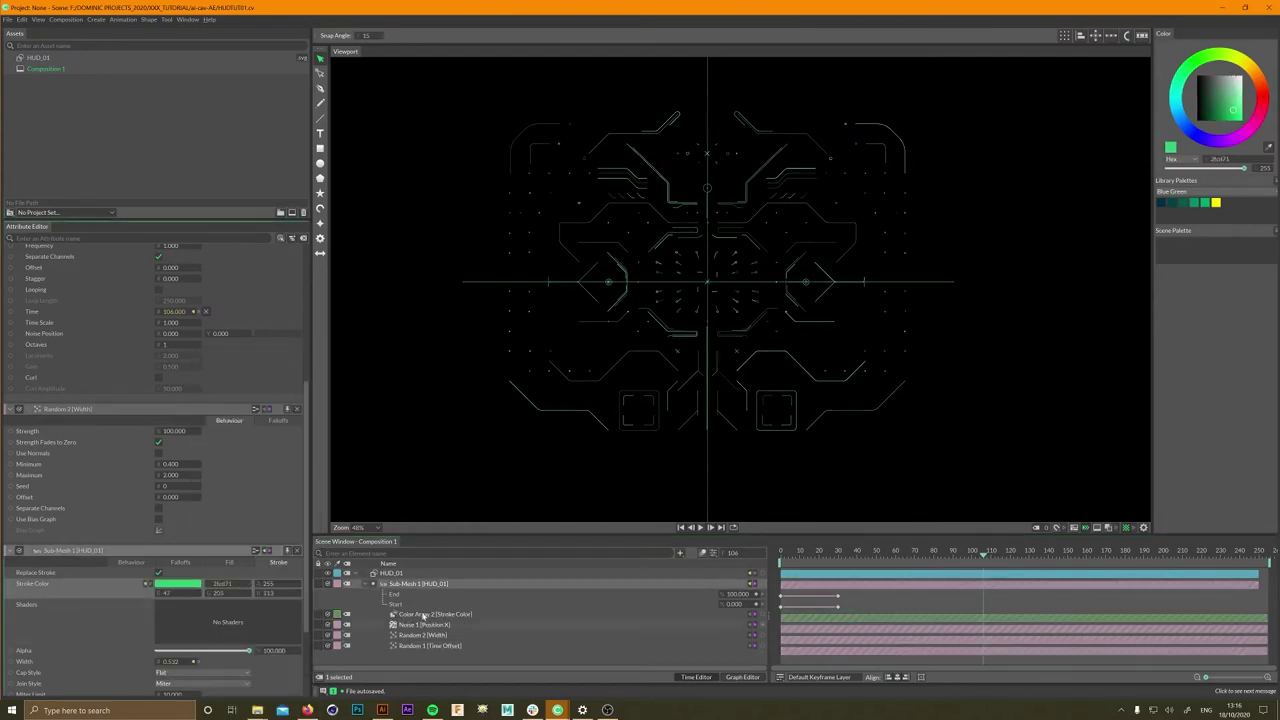
scroll(197, 448, down, 3)
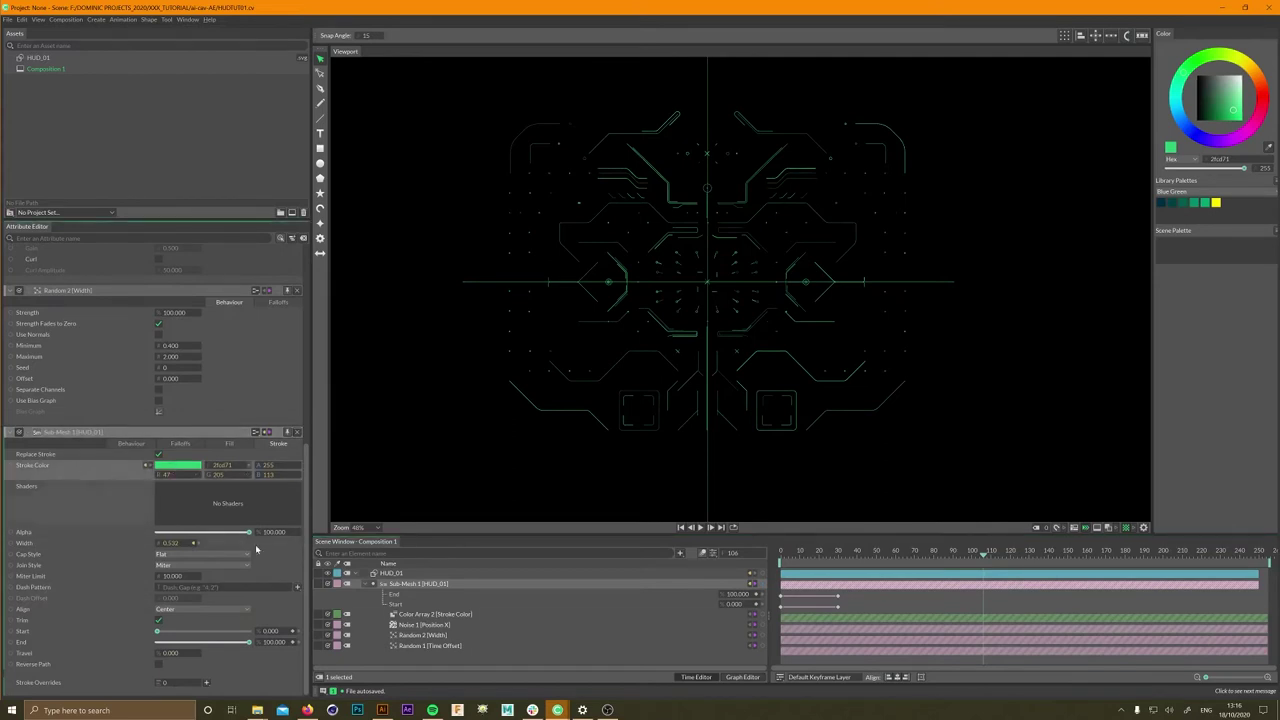
- Set the Color Array's first colour to light grey c6c6c6 and add two more colours to the array
click(435, 613)
click(165, 298)
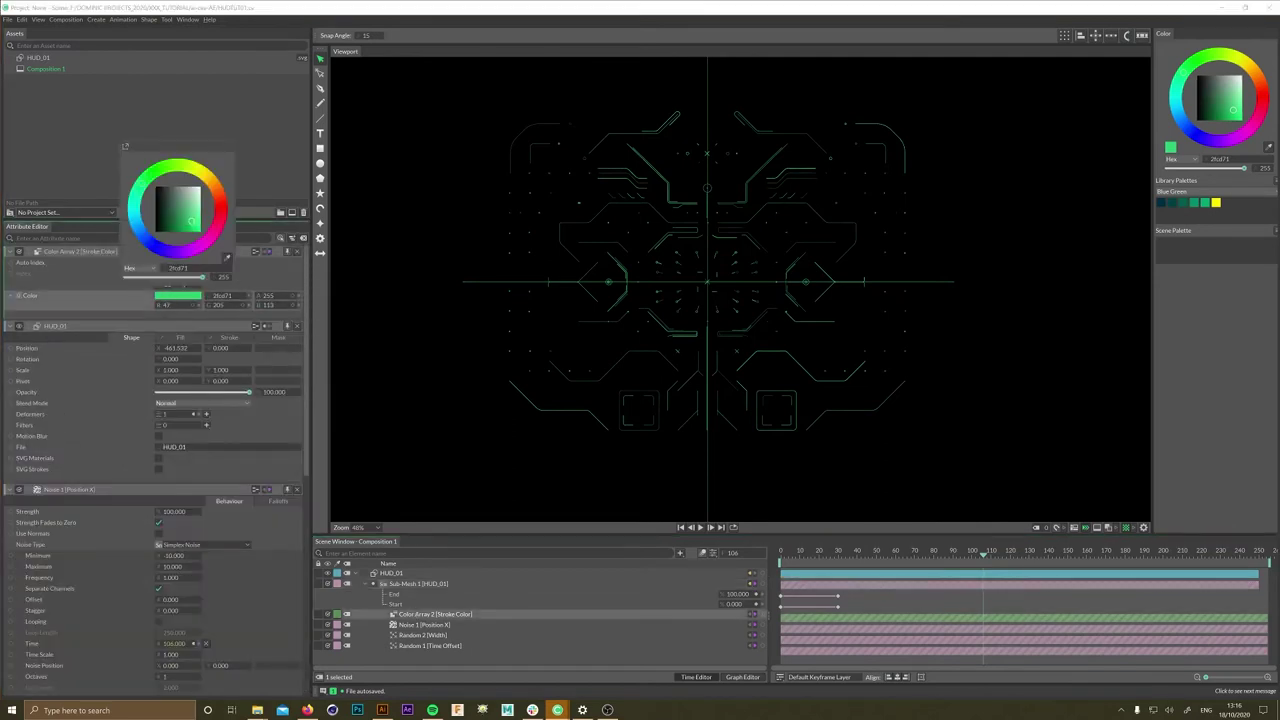
drag(175, 205, 191, 186)
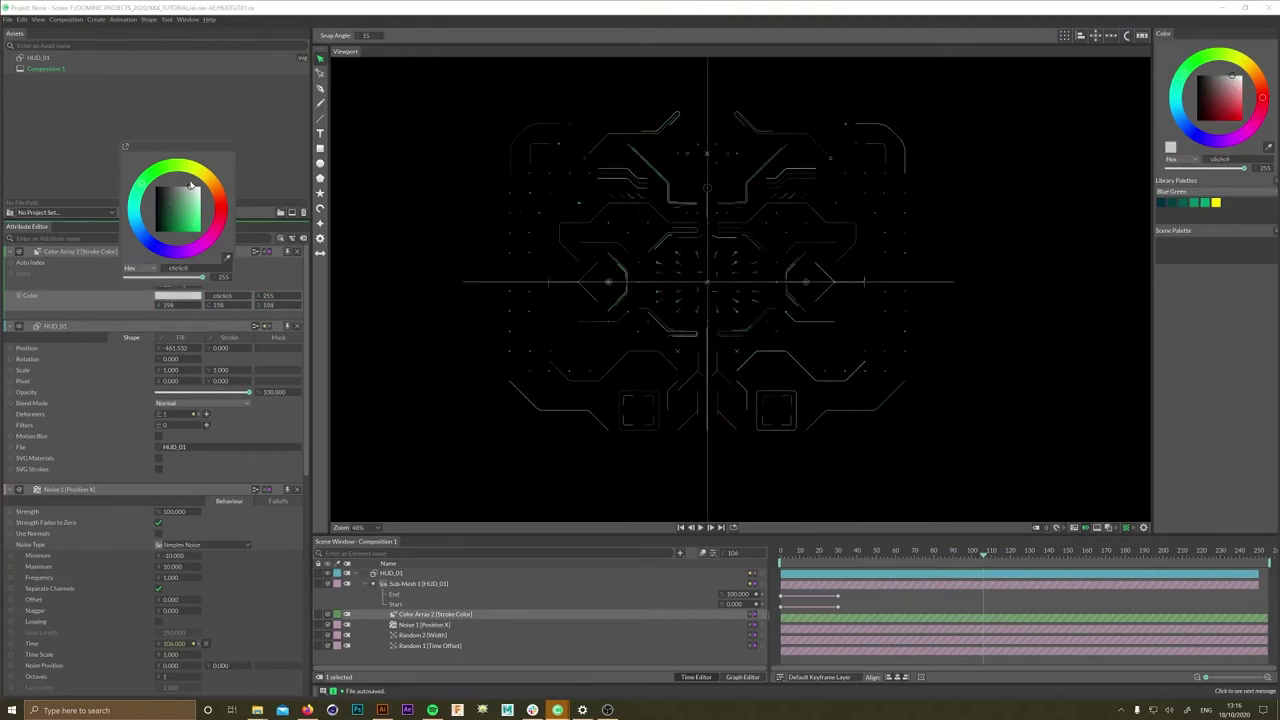
click(124, 322)
click(163, 284)
click(163, 284)
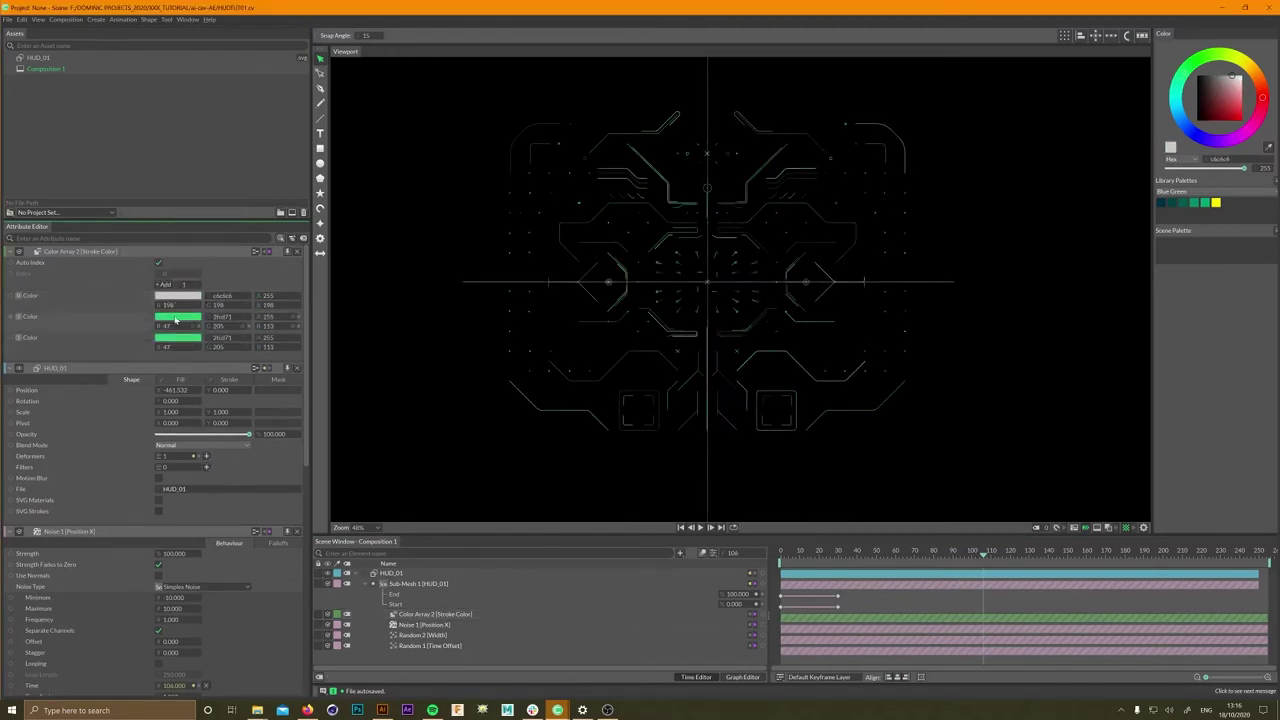
- Set the Color Array's second colour to a very light grey and the third to a mid grey
click(175, 320)
click(195, 203)
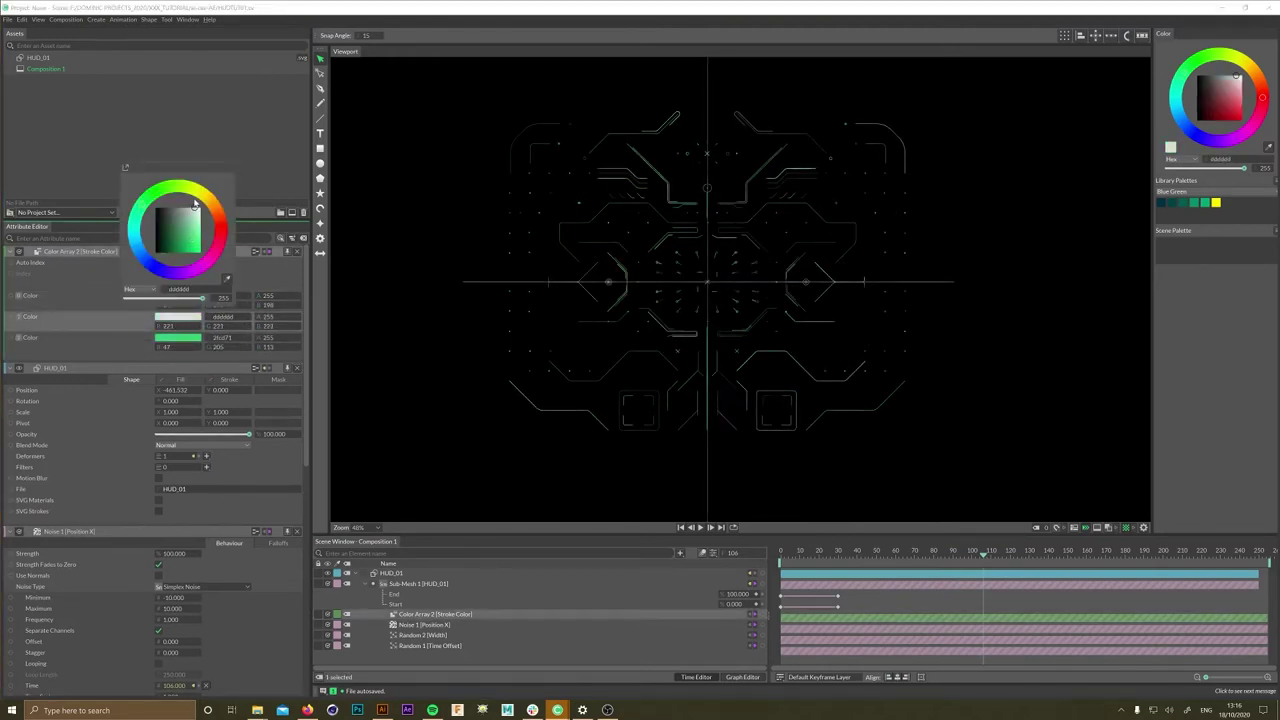
click(136, 316)
click(175, 340)
click(175, 230)
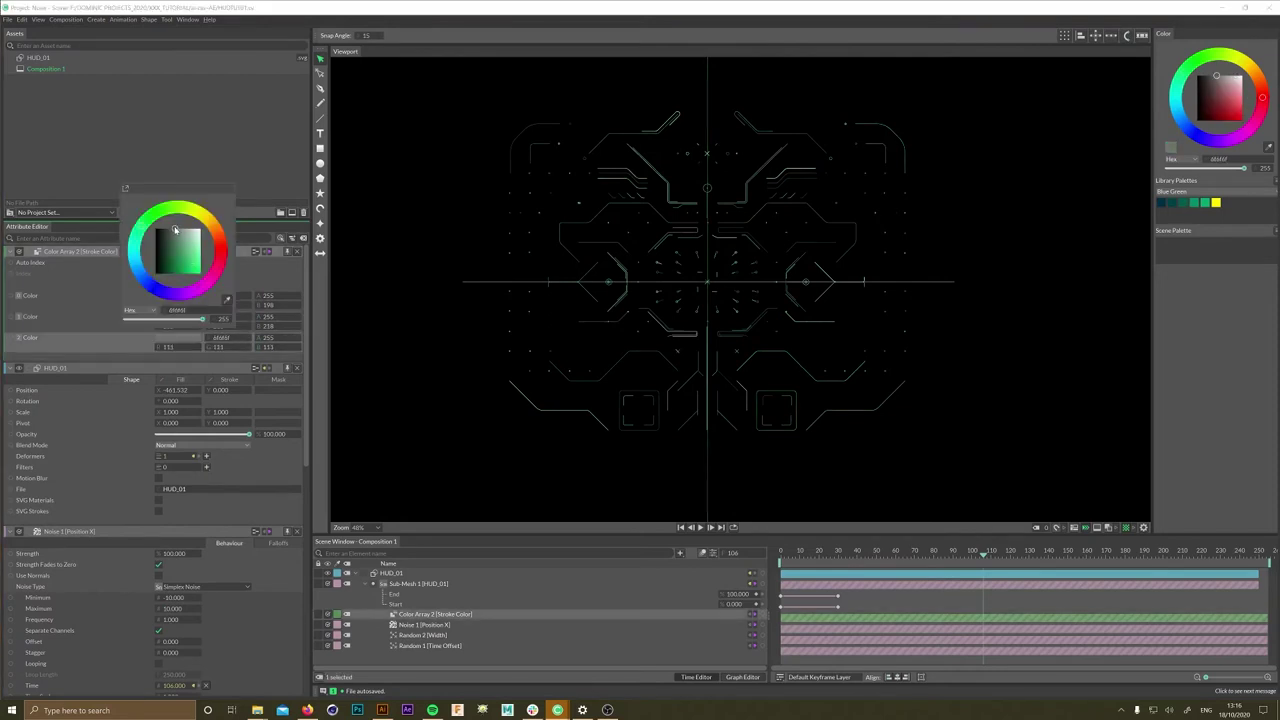
- Set the Color Array's third colour to light grey d5d5d5
click(194, 215)
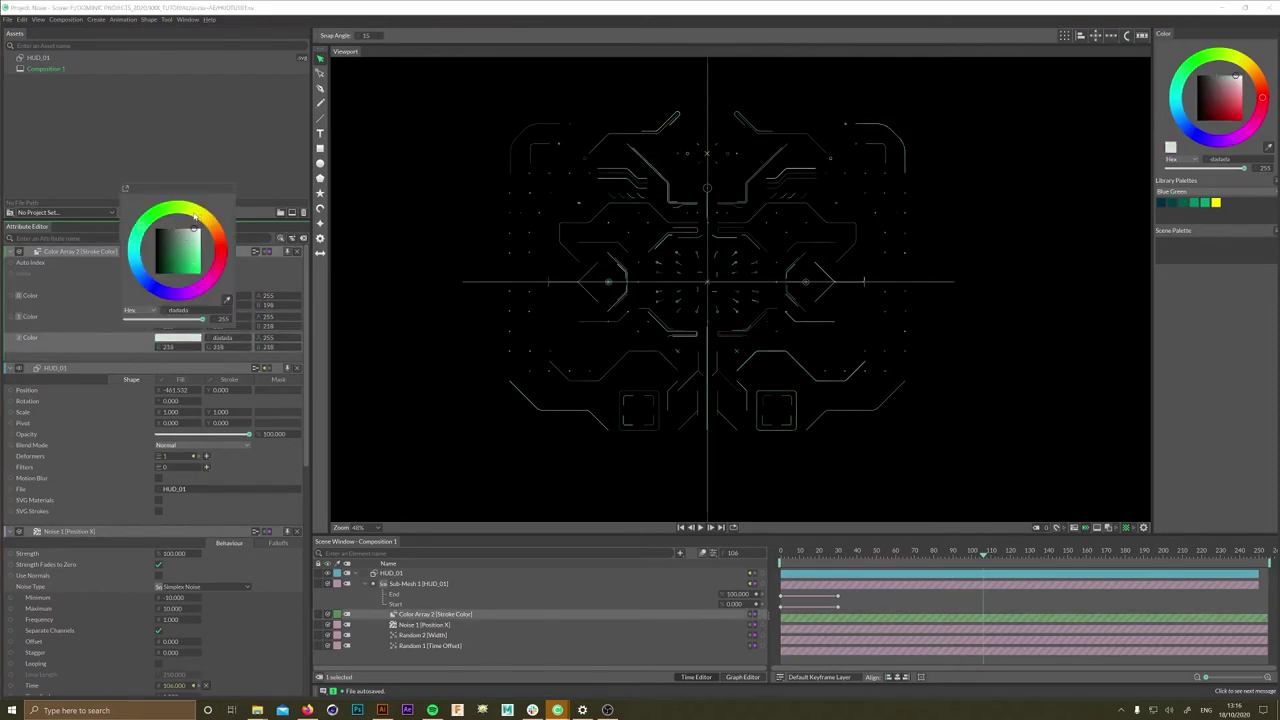
click(110, 328)
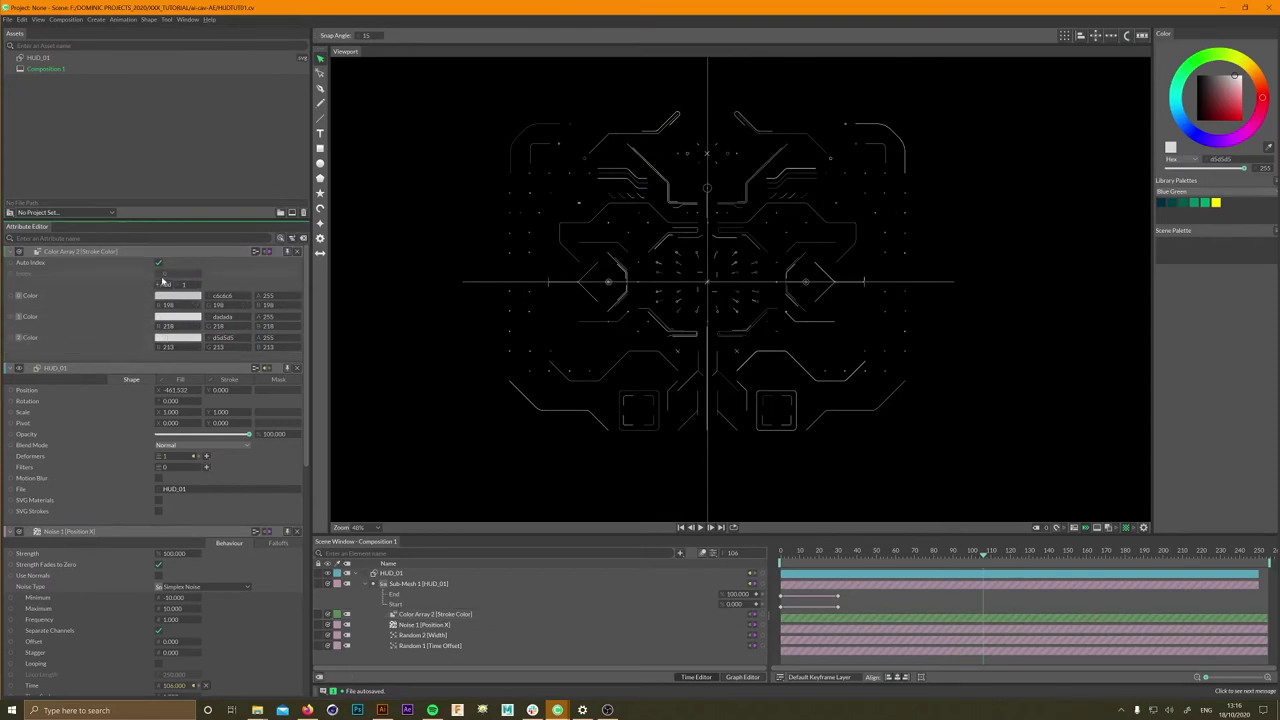
- Add a fourth colour to the Color Array in orange ff5b00, and add a fifth colour to the array
click(163, 283)
click(177, 357)
click(220, 275)
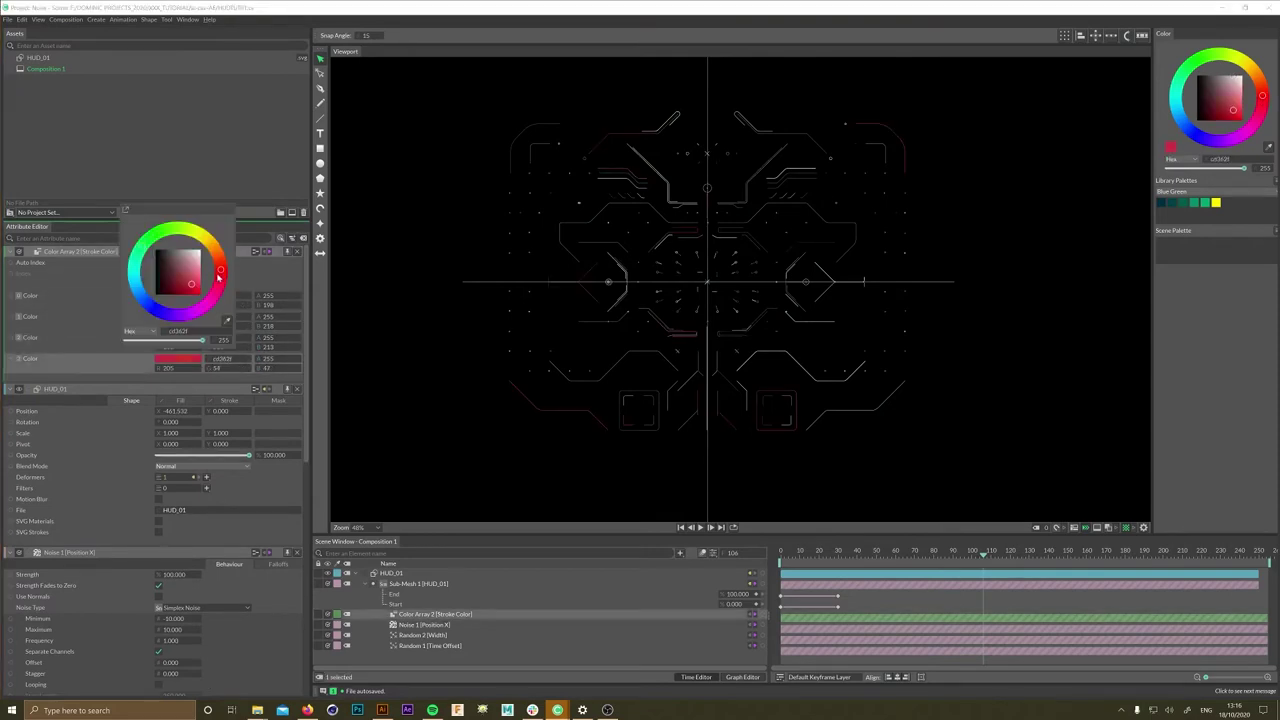
click(200, 294)
click(223, 264)
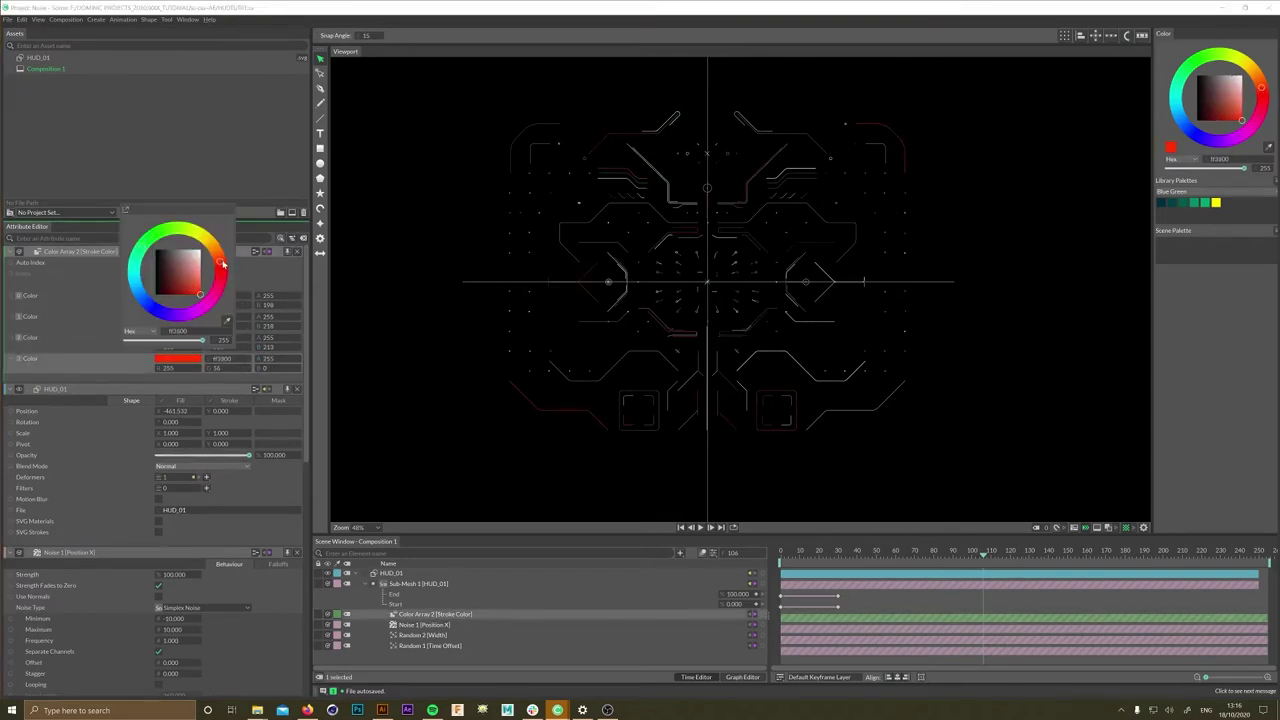
drag(223, 264, 219, 256)
click(121, 346)
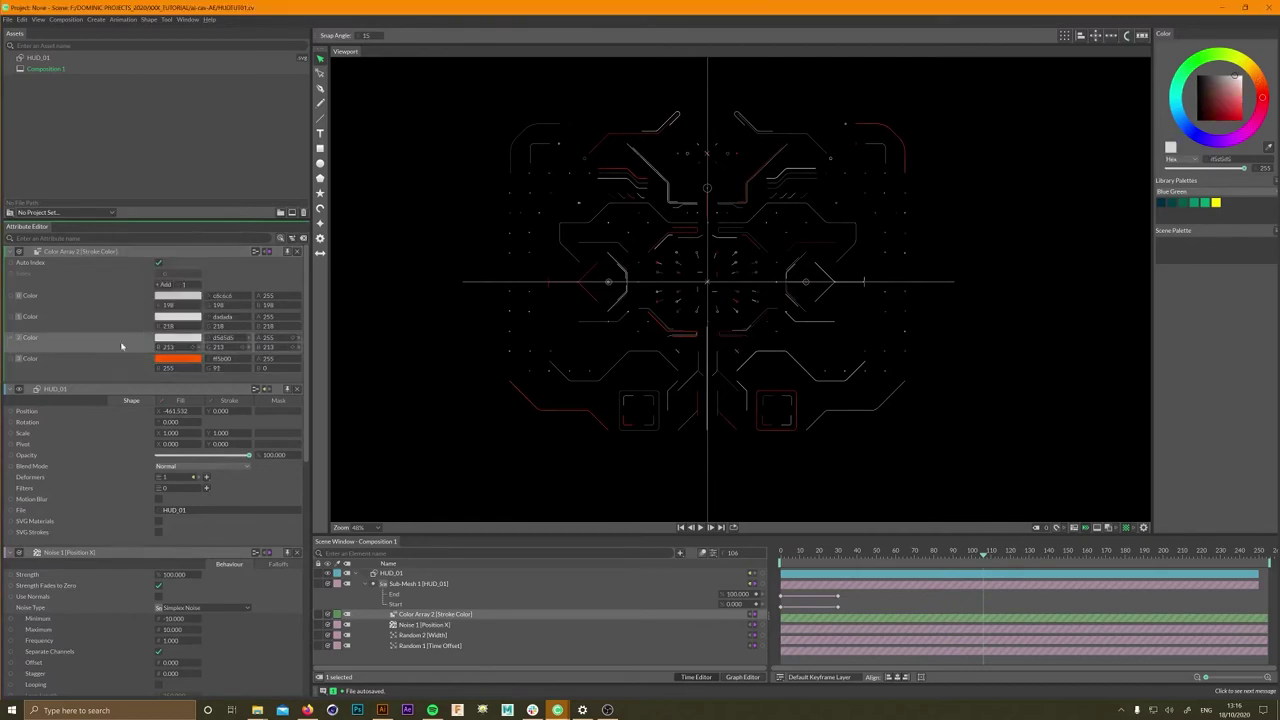
click(164, 285)
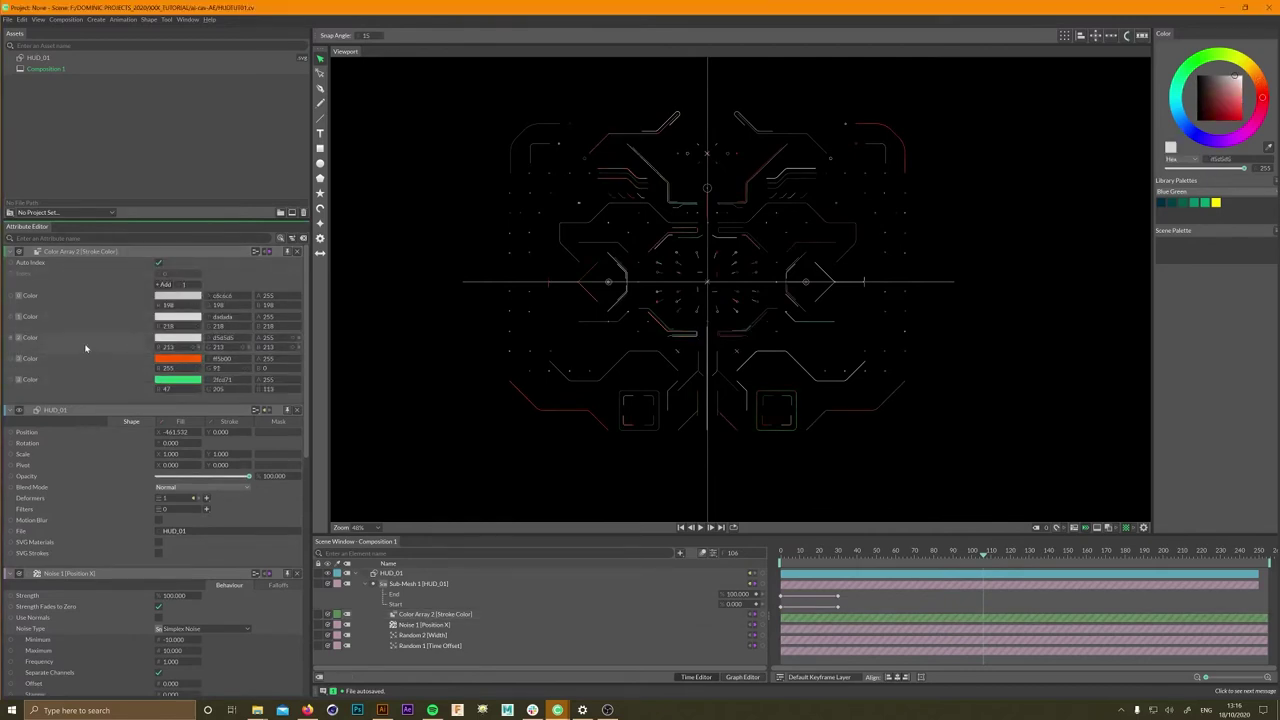
- Add two entries to the stroke Color Array and link its last three colors to the existing d5d5d5 and dadada greys
drag(18, 338, 40, 381)
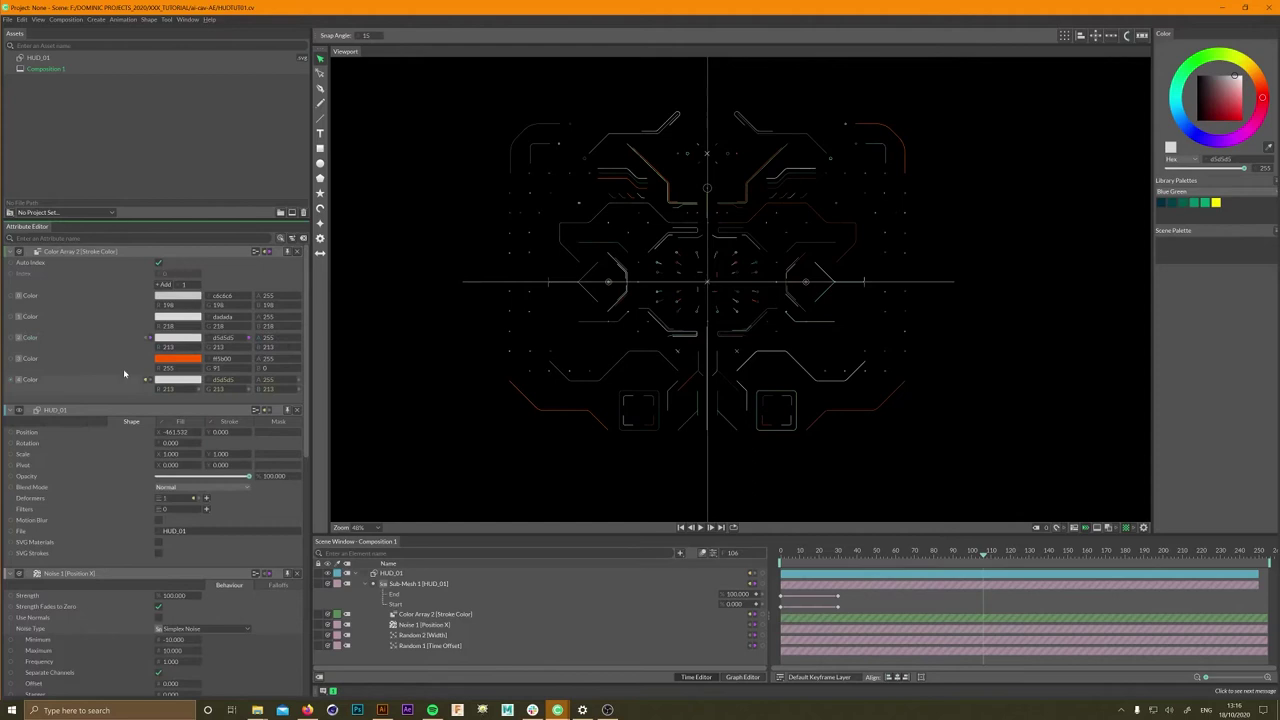
click(164, 285)
click(164, 285)
drag(18, 316, 40, 400)
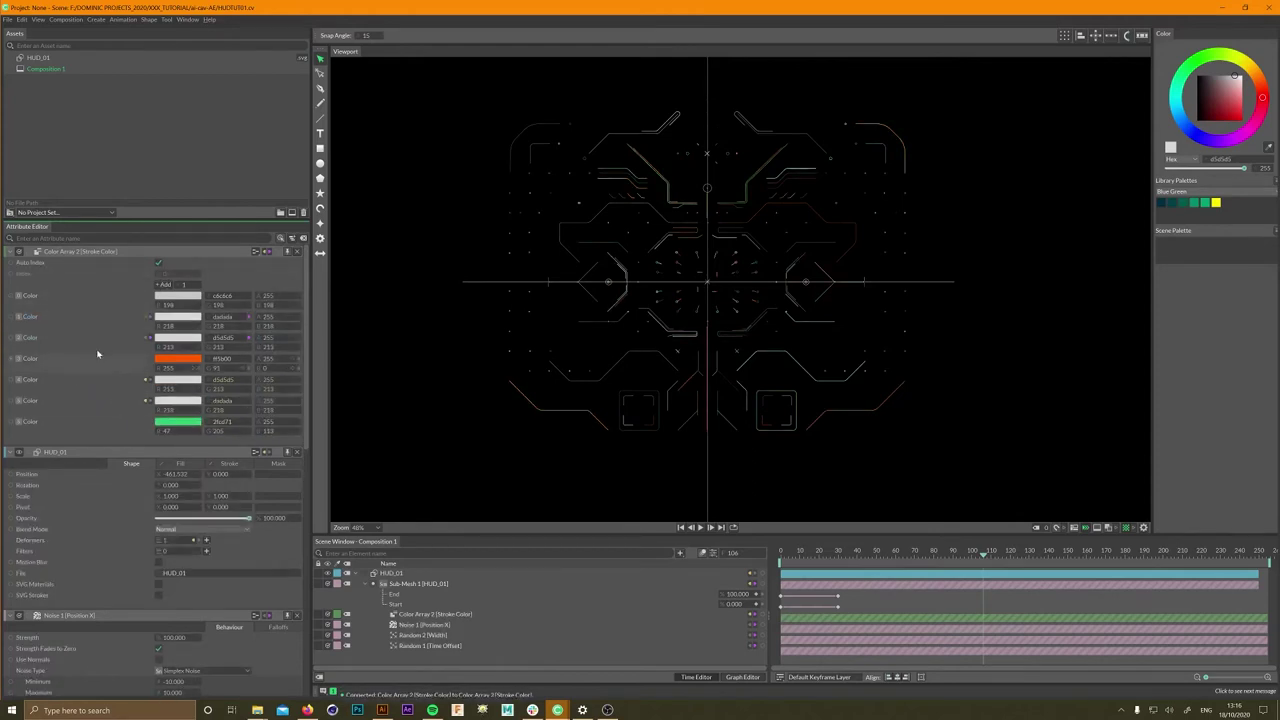
drag(18, 316, 40, 421)
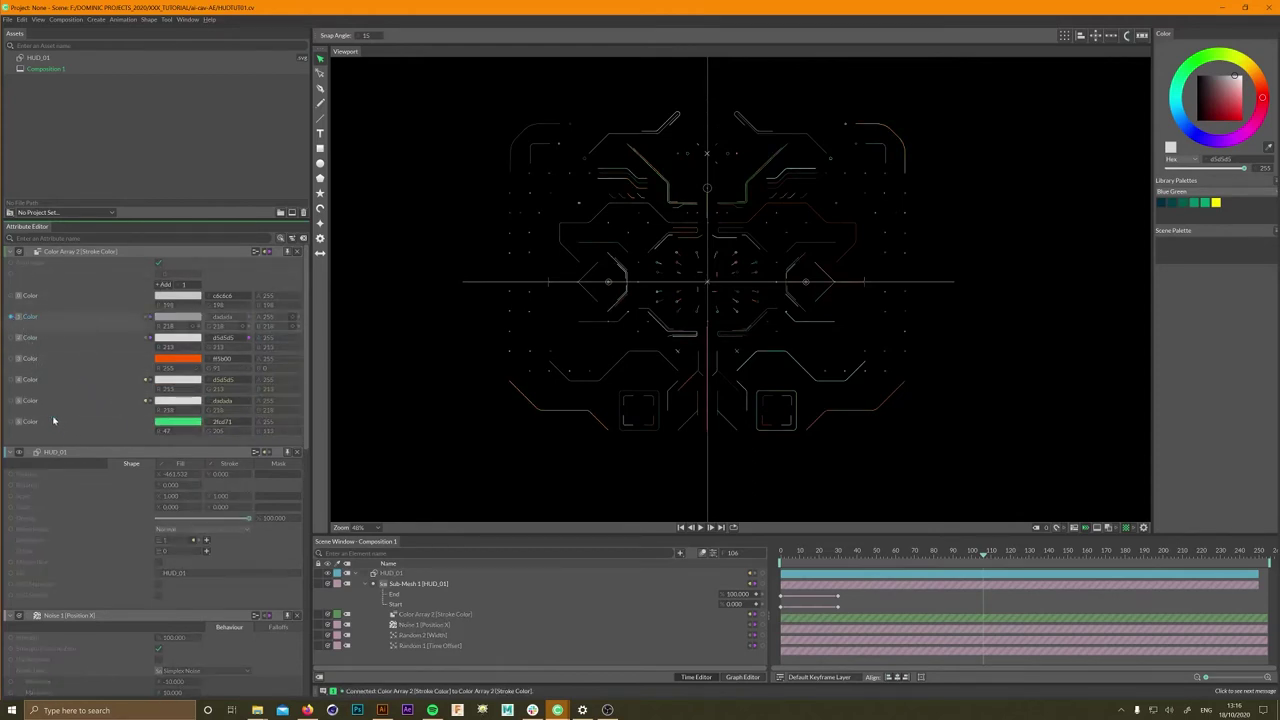
- Add one more color to the stroke Color Array and set it to bright cyan 17faff
click(162, 285)
click(168, 446)
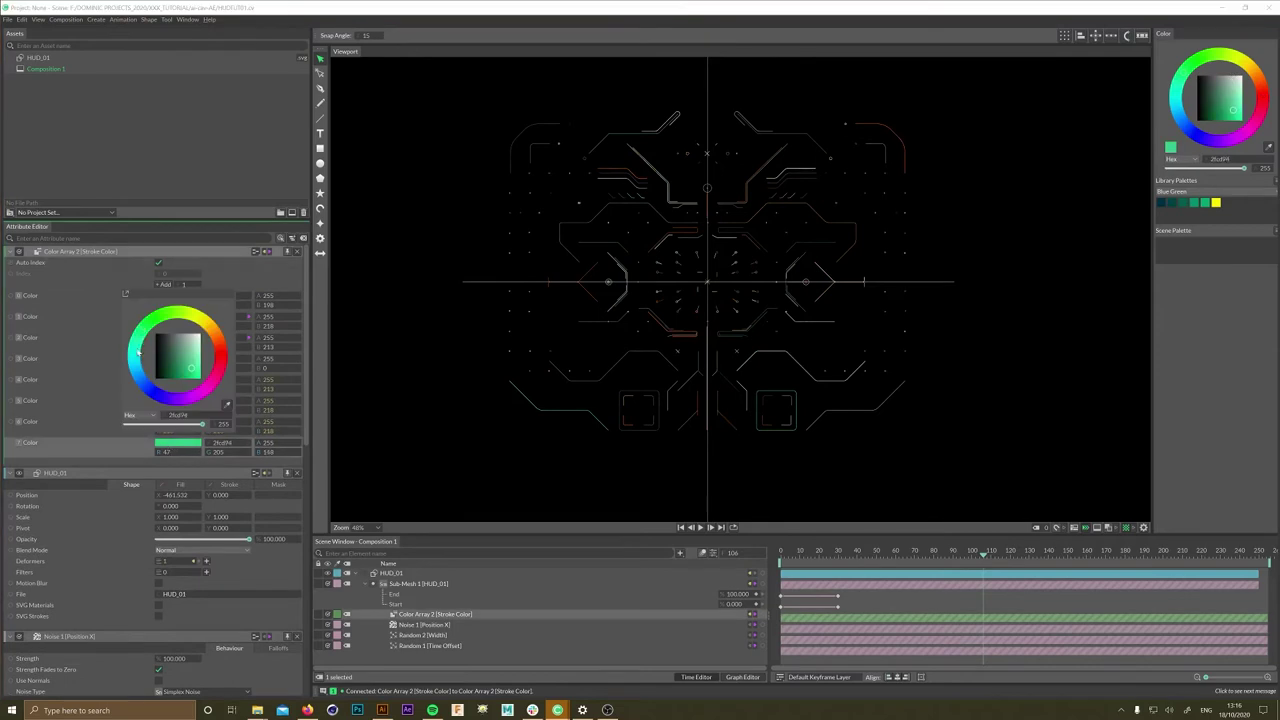
drag(195, 345, 208, 340)
mouse_move(206, 368)
mouse_down()
mouse_move(178, 400)
mouse_move(121, 350)
mouse_up()
click(740, 482)
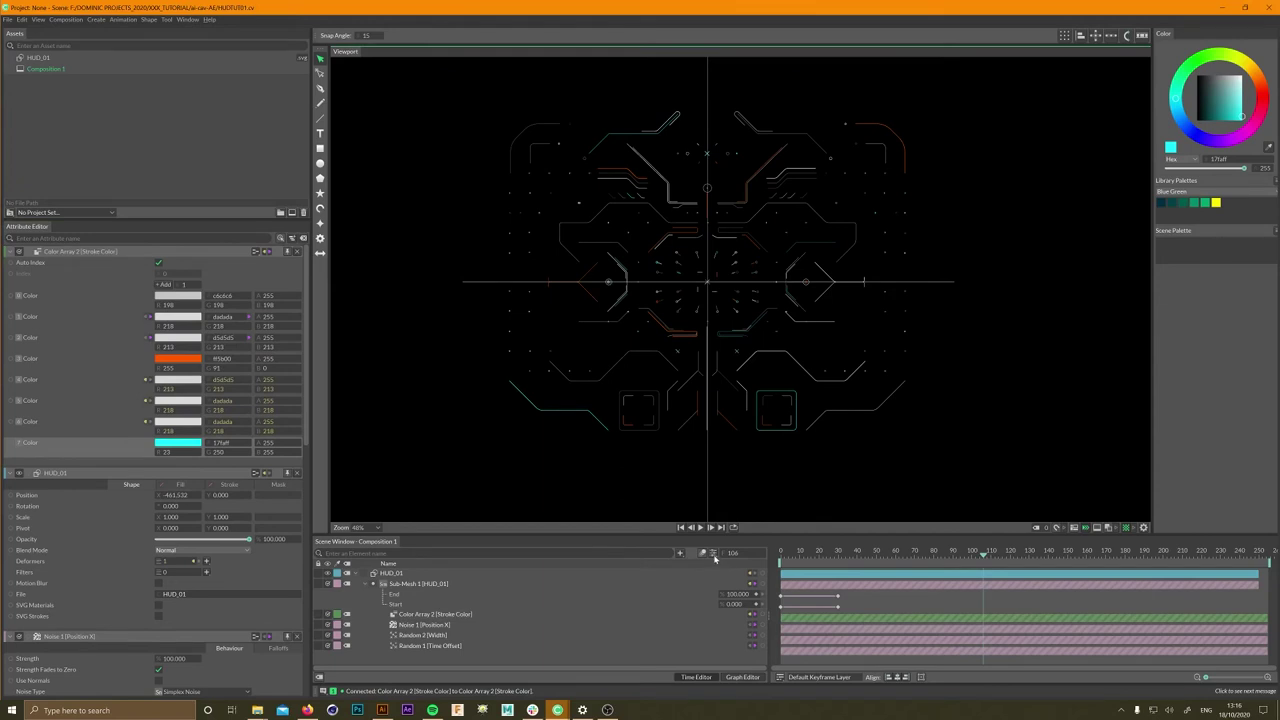
- Play back the composition to review the stroke color distribution, stopping the preview when done
key(space)
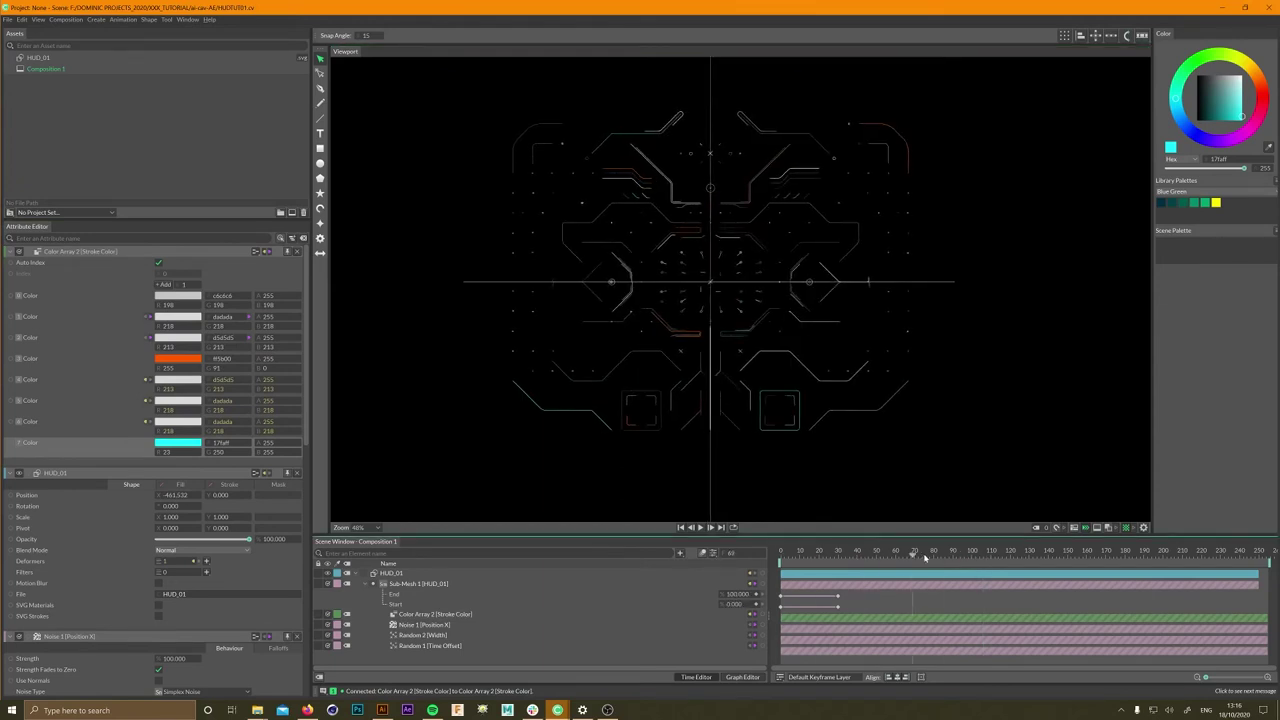
click(699, 528)
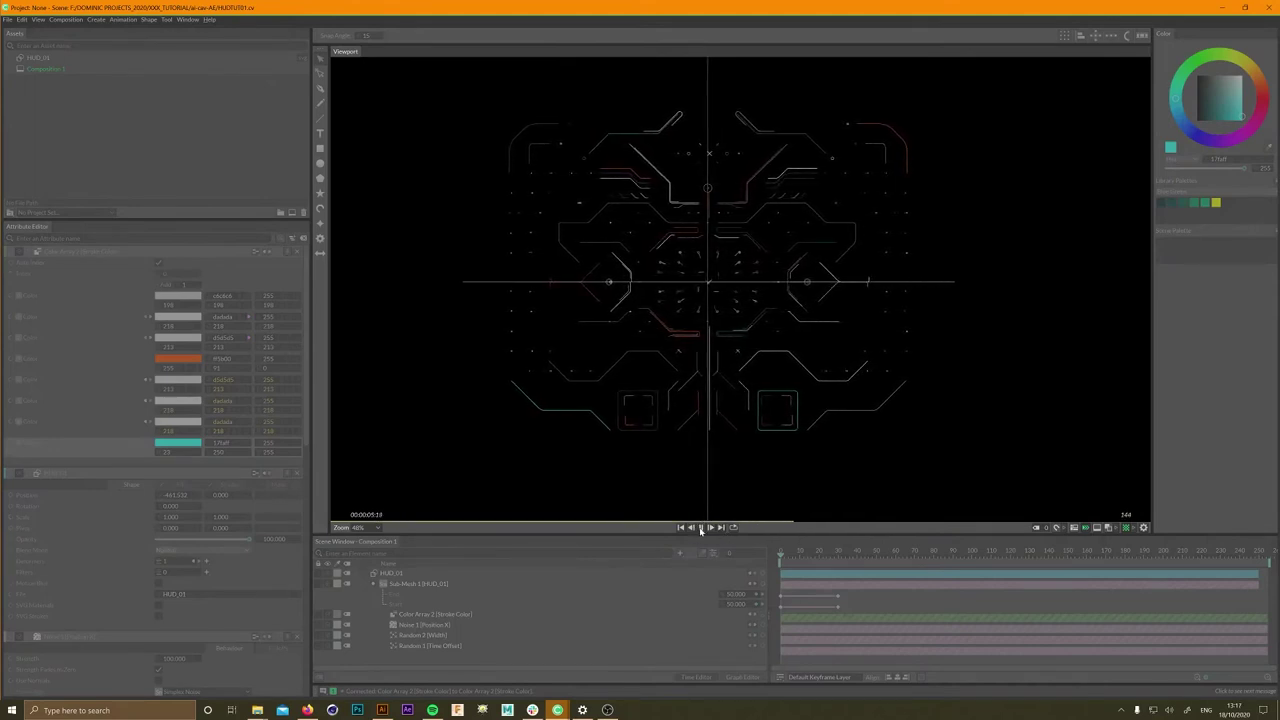
click(700, 528)
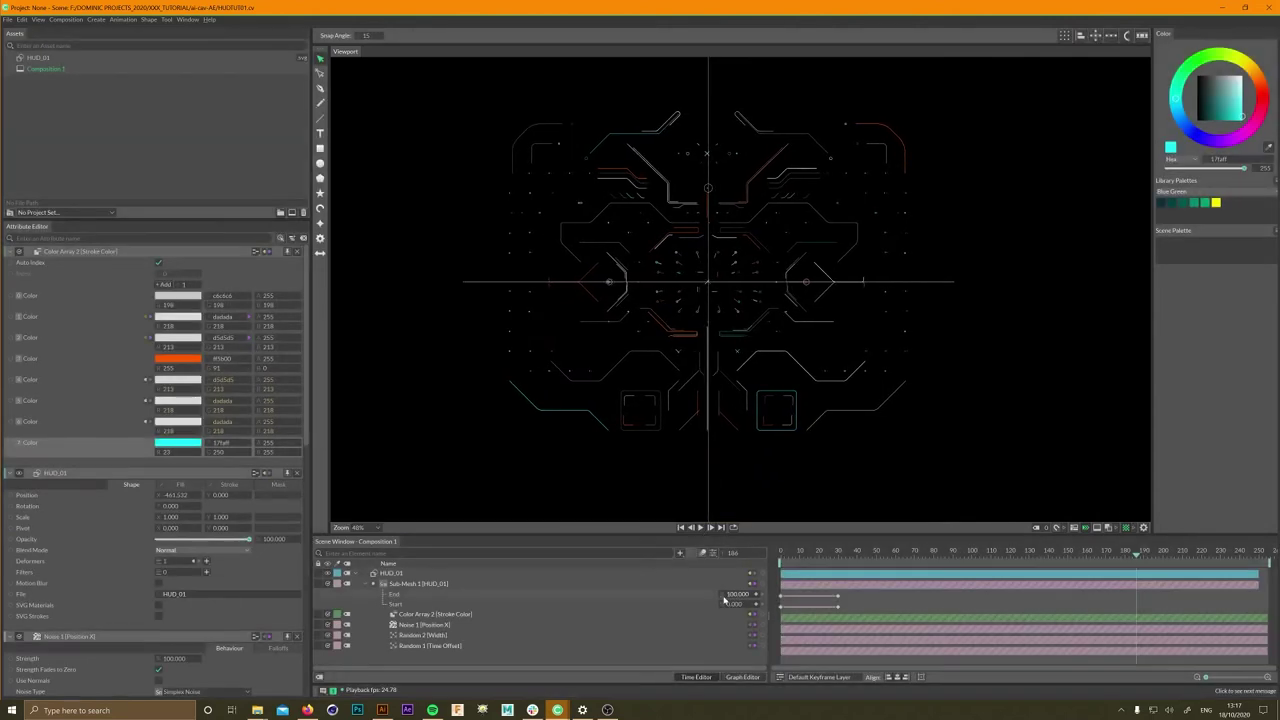
- Try a Noise behaviour on the Sub-Mesh stroke's Alpha with minimum 0 and maximum 100, and remove it
click(370, 585)
click(409, 585)
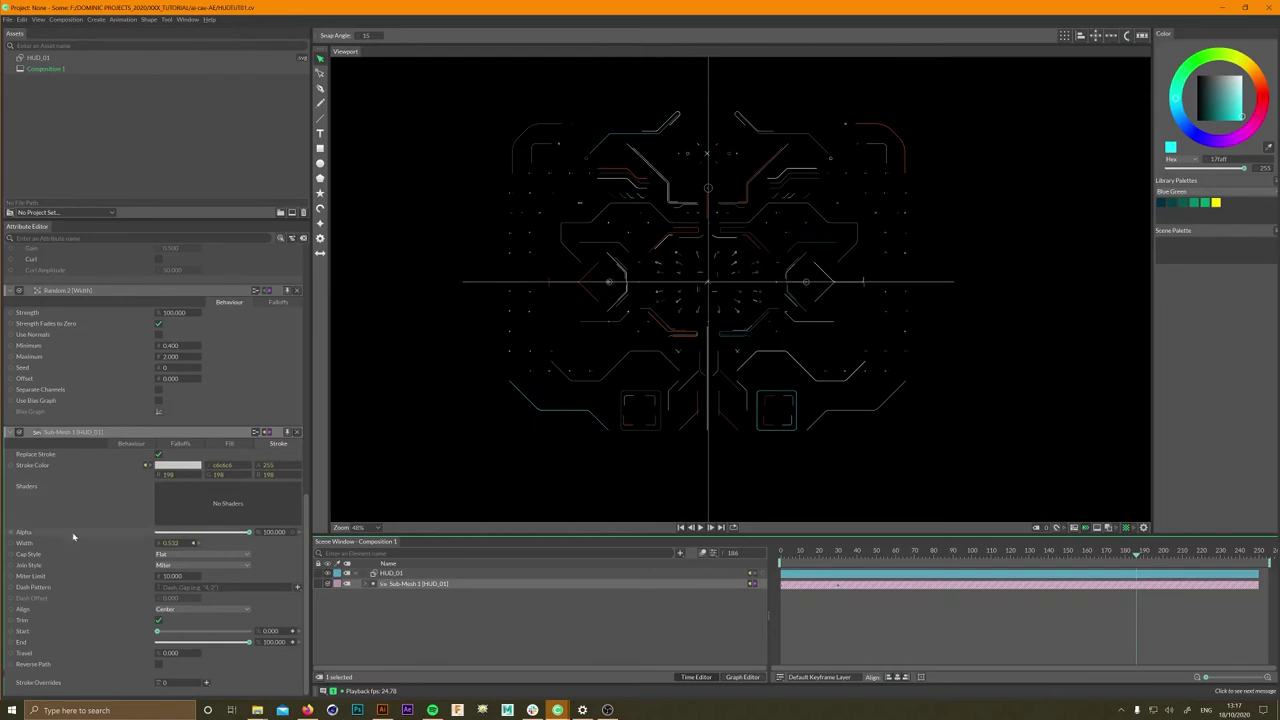
right_click(33, 532)
mouse_move(100, 545)
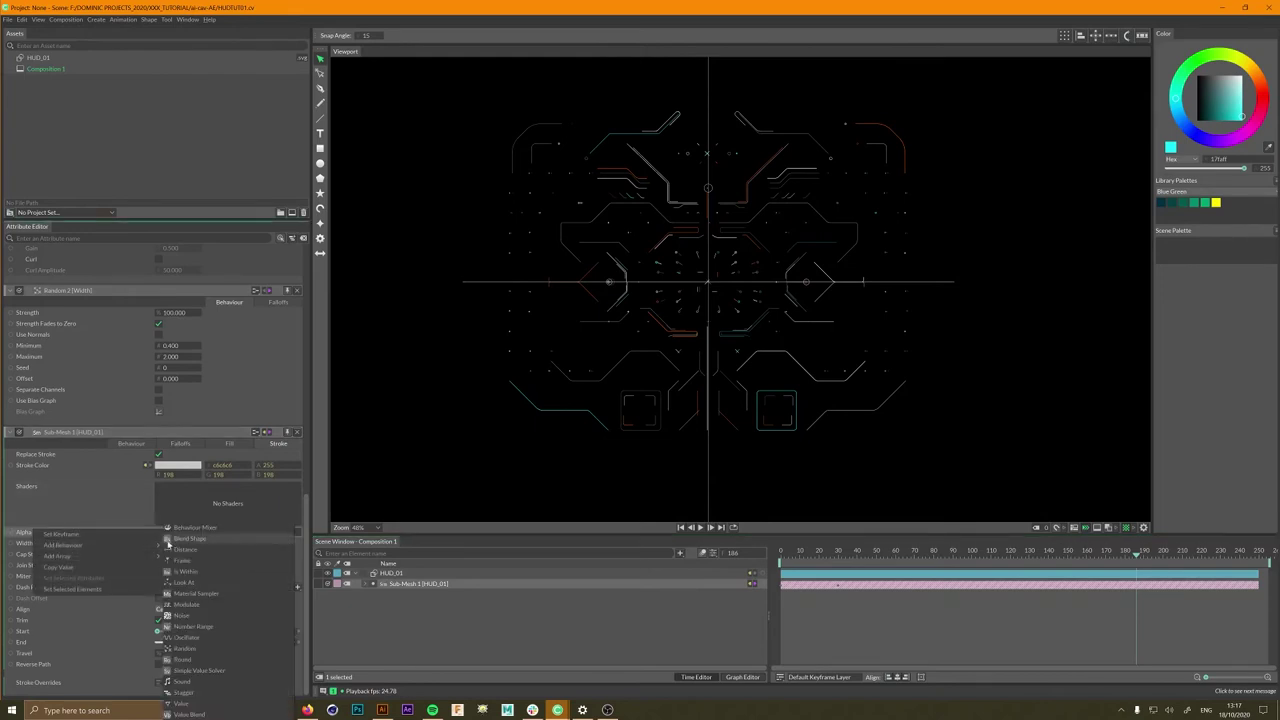
click(182, 615)
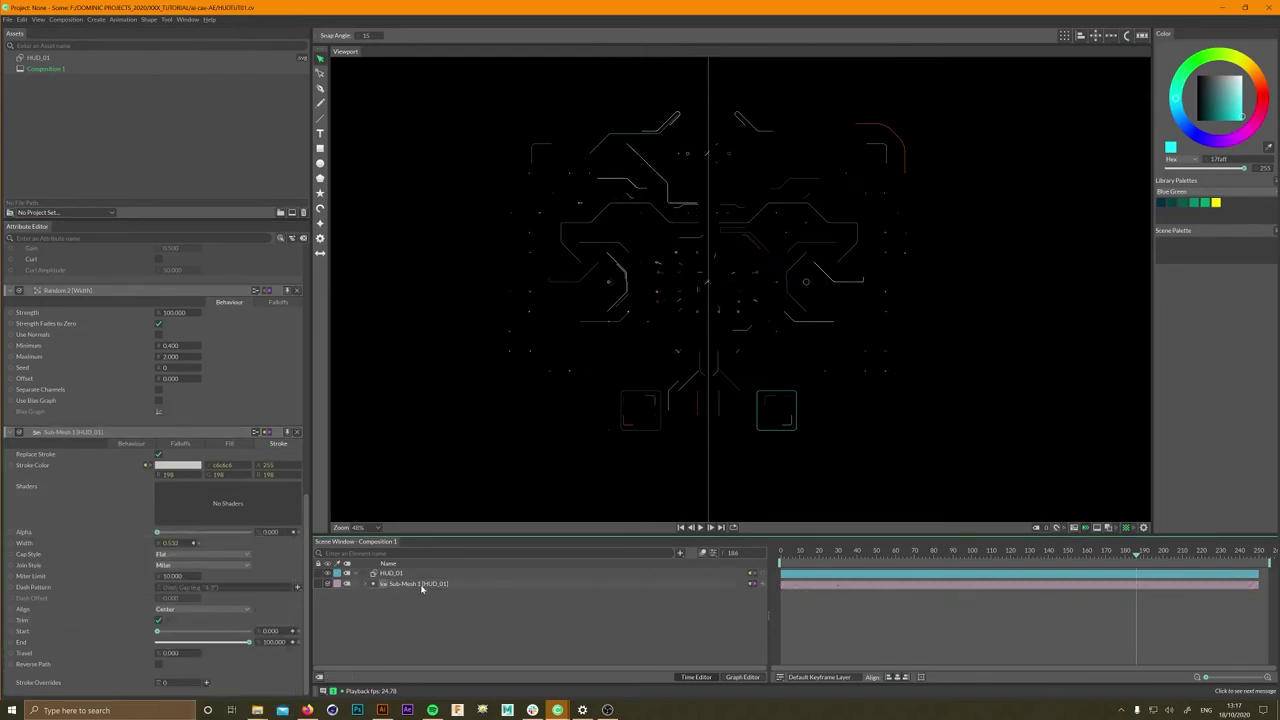
click(426, 614)
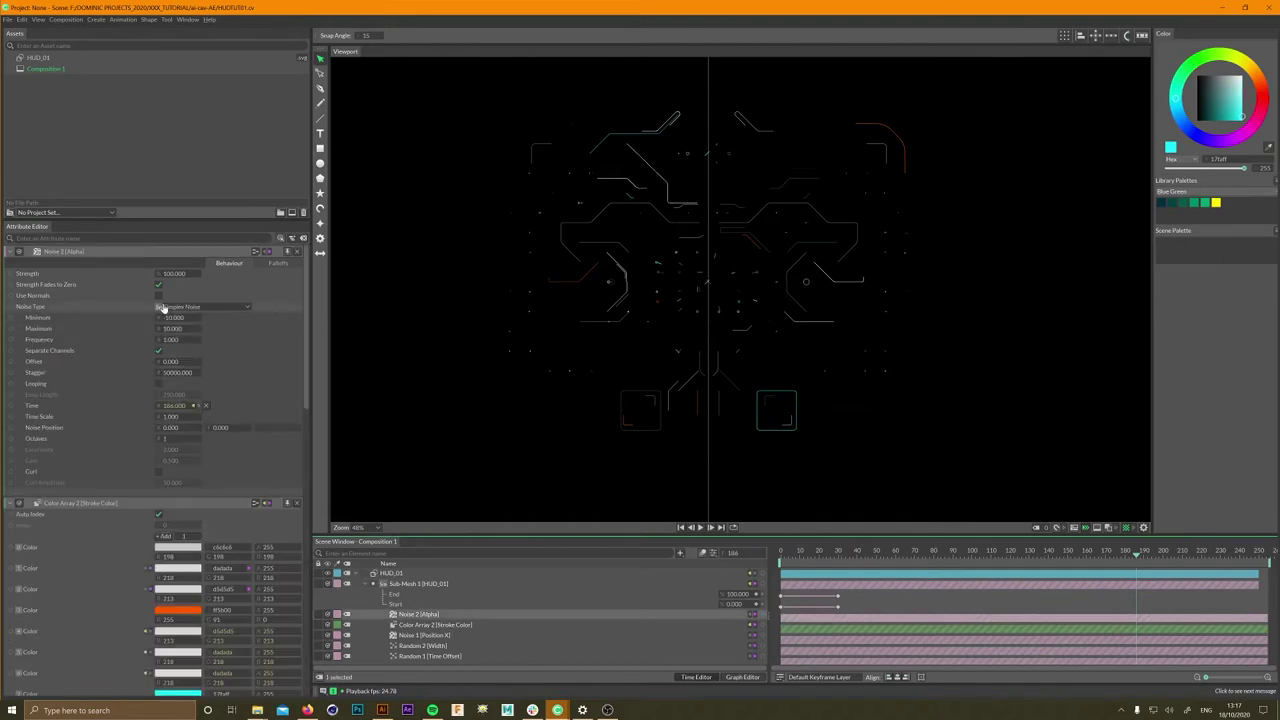
key(Return)
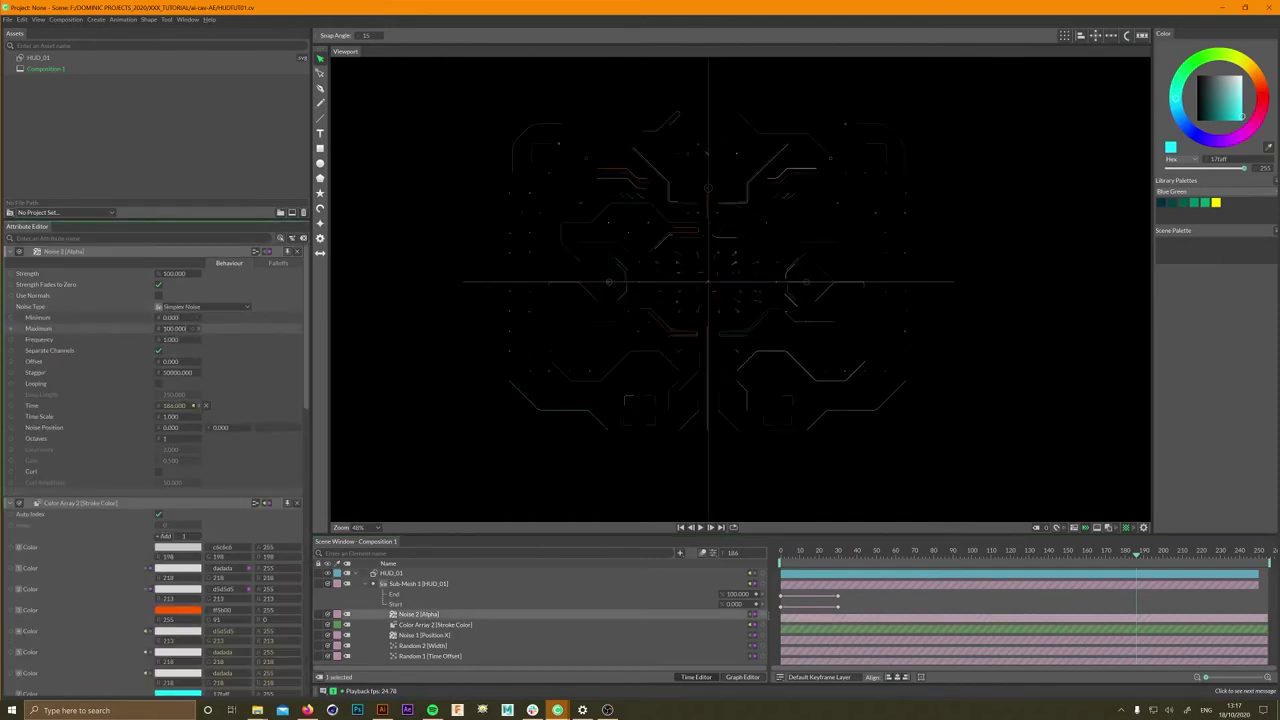
key(Delete)
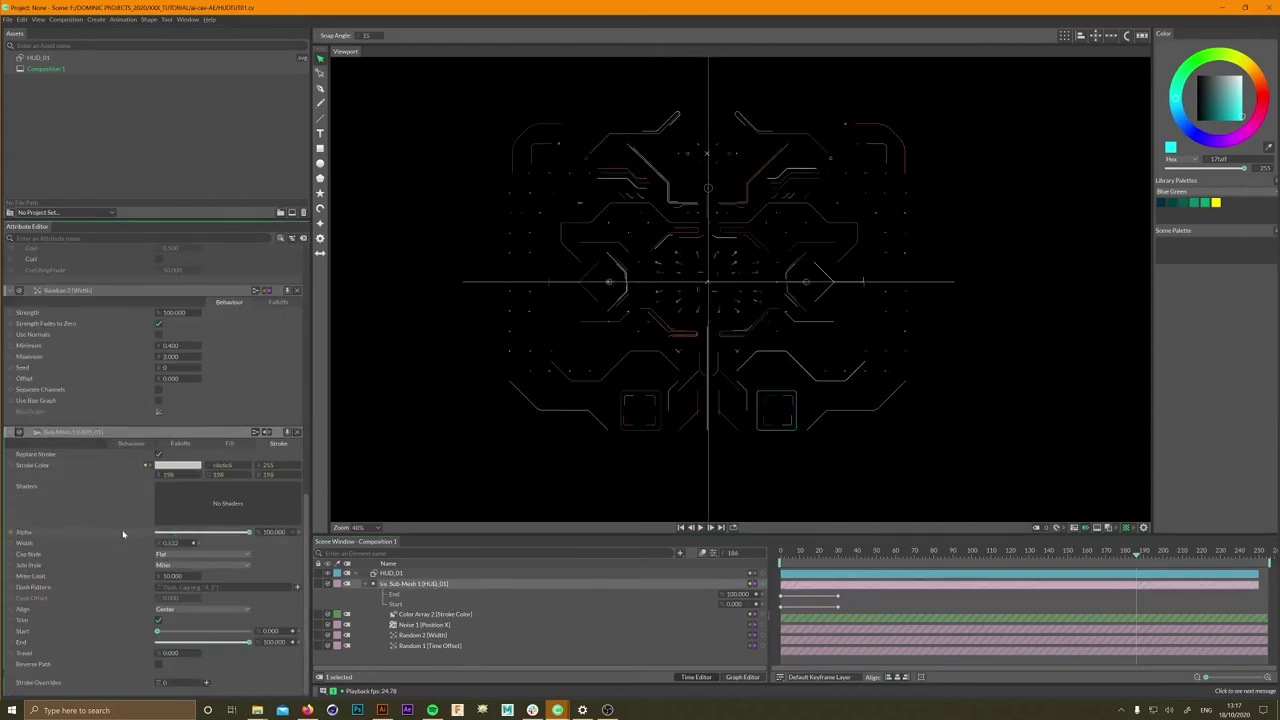
- Add a Value Array to the Sub-Mesh stroke's Alpha and expand it to nine values
right_click(36, 532)
mouse_move(97, 558)
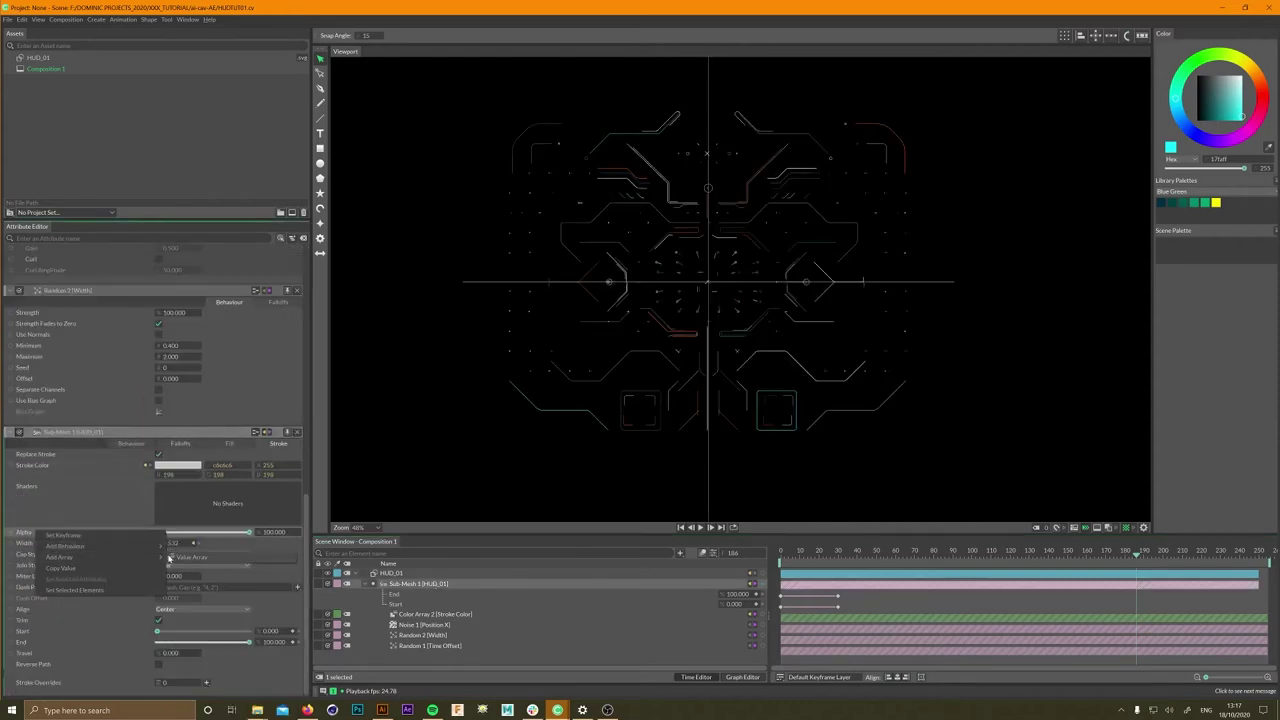
click(193, 557)
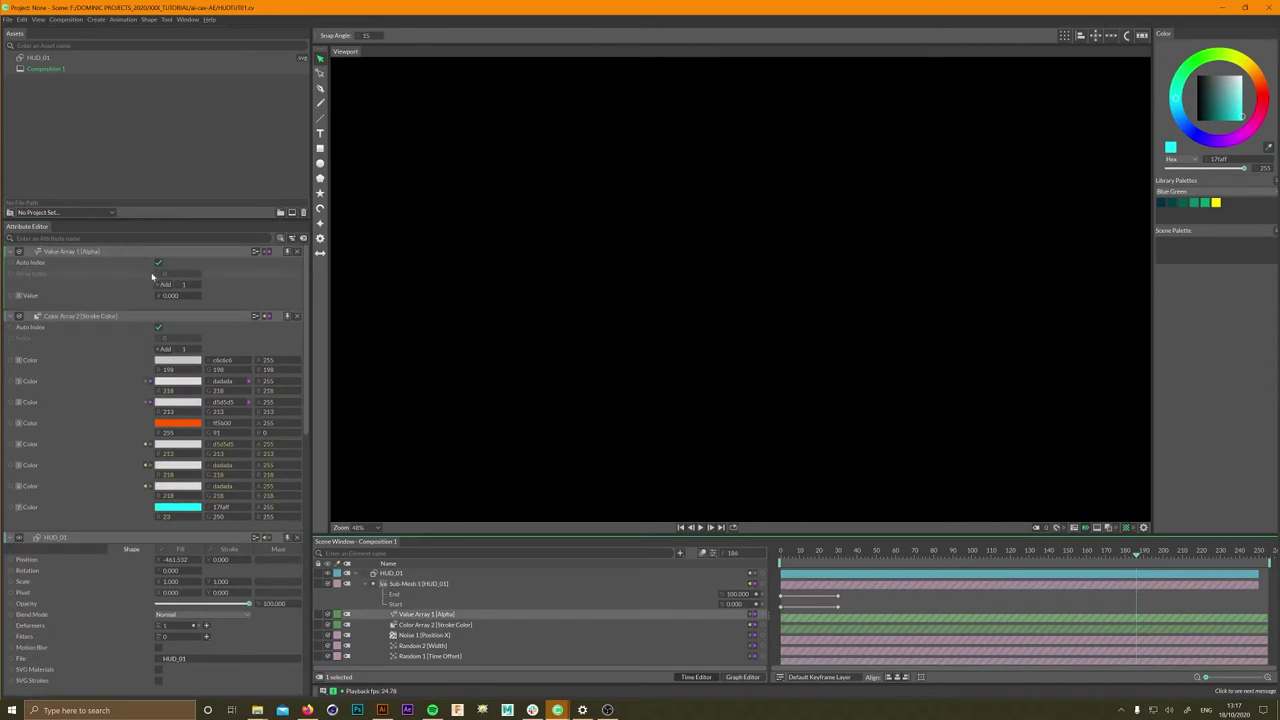
click(164, 285)
click(164, 285)
click(164, 285)
click(164, 285)
click(164, 285)
click(164, 285)
click(164, 285)
click(164, 285)
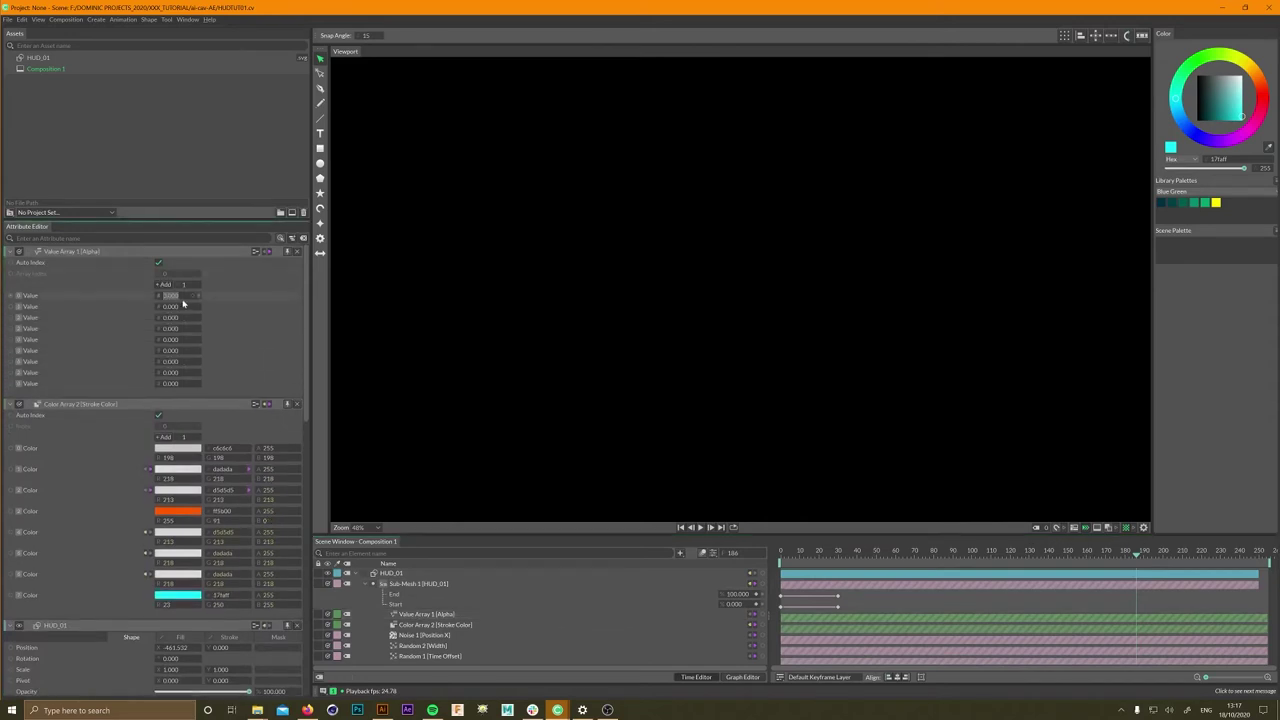
- Set the first five Alpha array values to 100, 100, 100, 80 and 90
text(100)
key(Return)
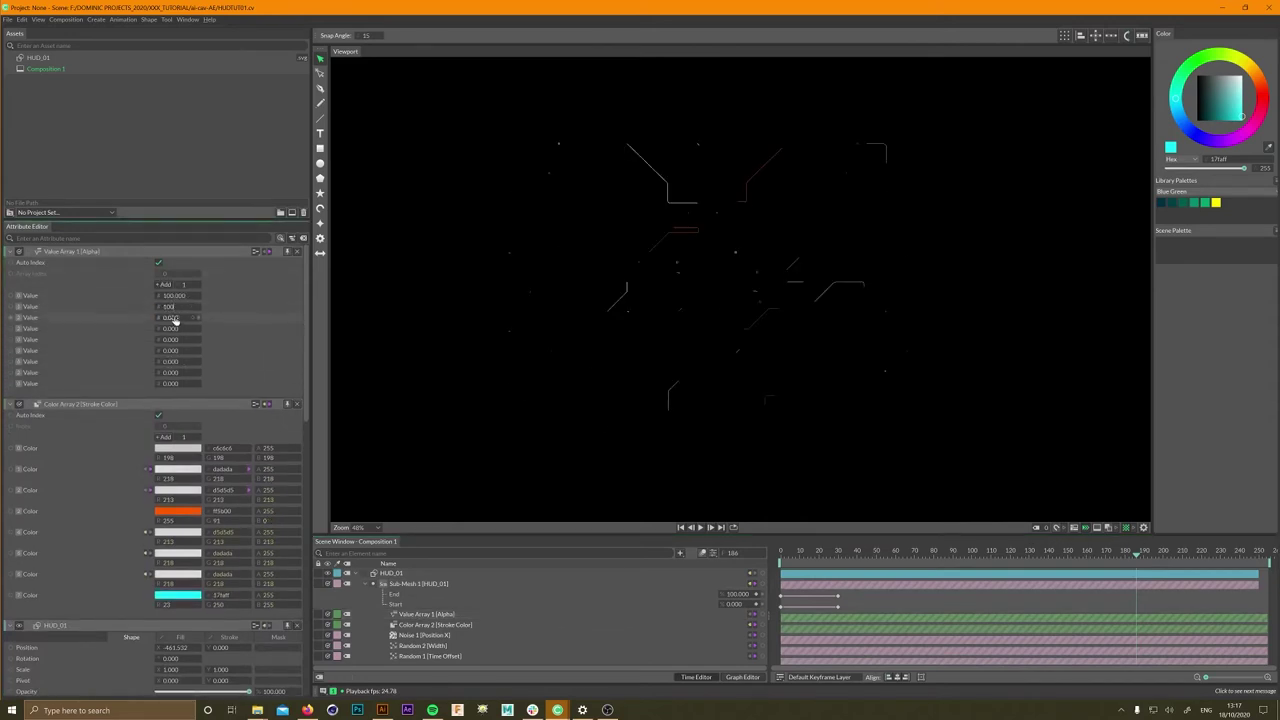
text(100)
click(172, 318)
text(100)
click(172, 329)
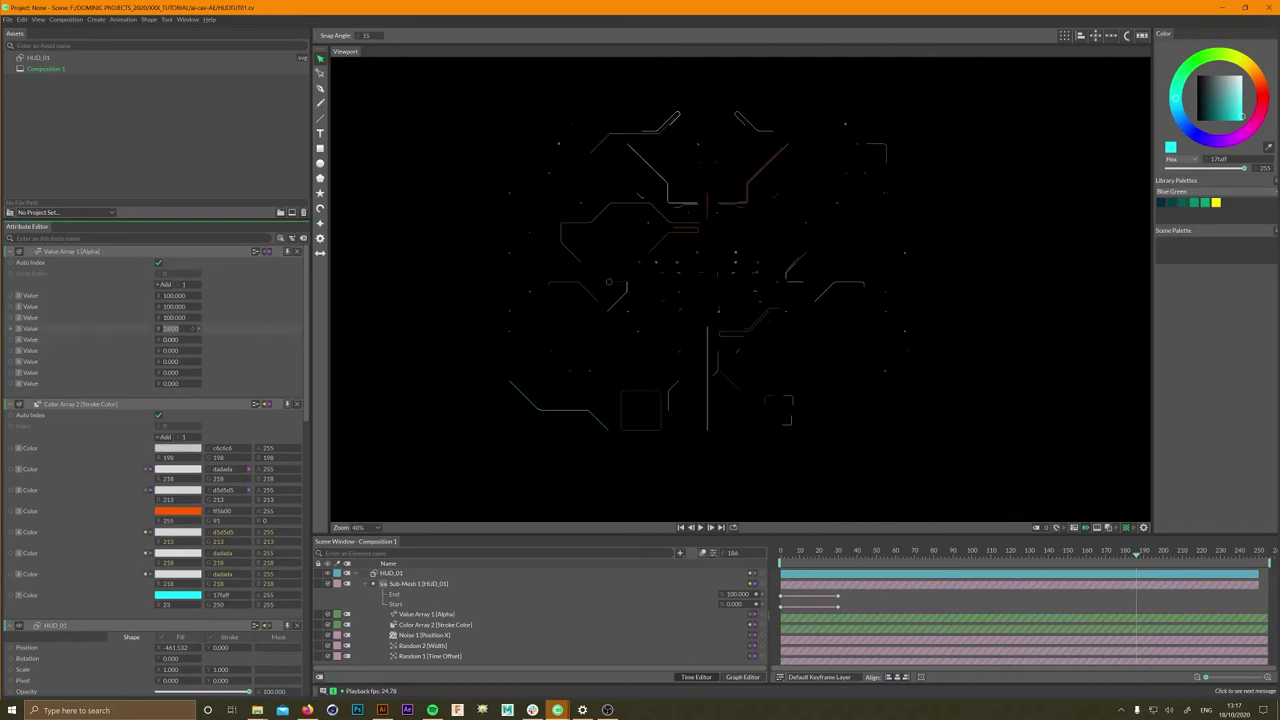
text(80)
click(172, 339)
text(80)
- Keep the sixth Alpha array value at 0 and set the seventh to ninth to 100, 100 and 80
click(173, 350)
text(10)
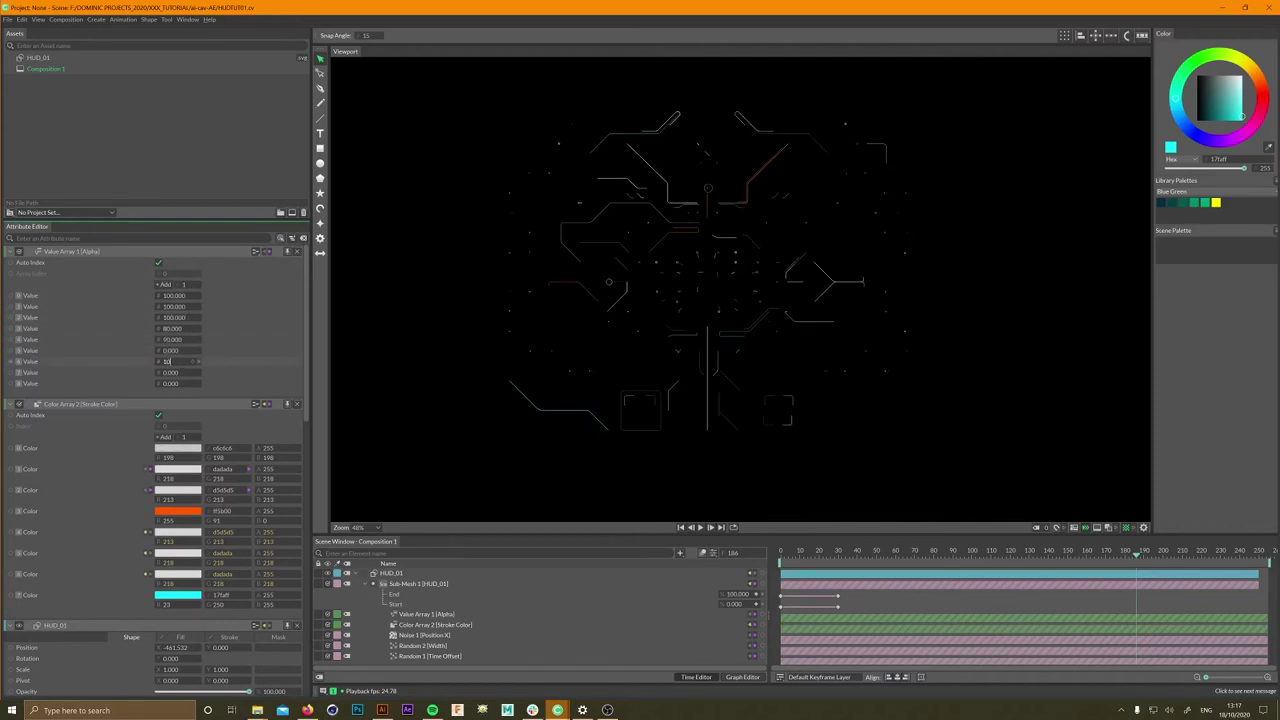
text(0)
click(180, 373)
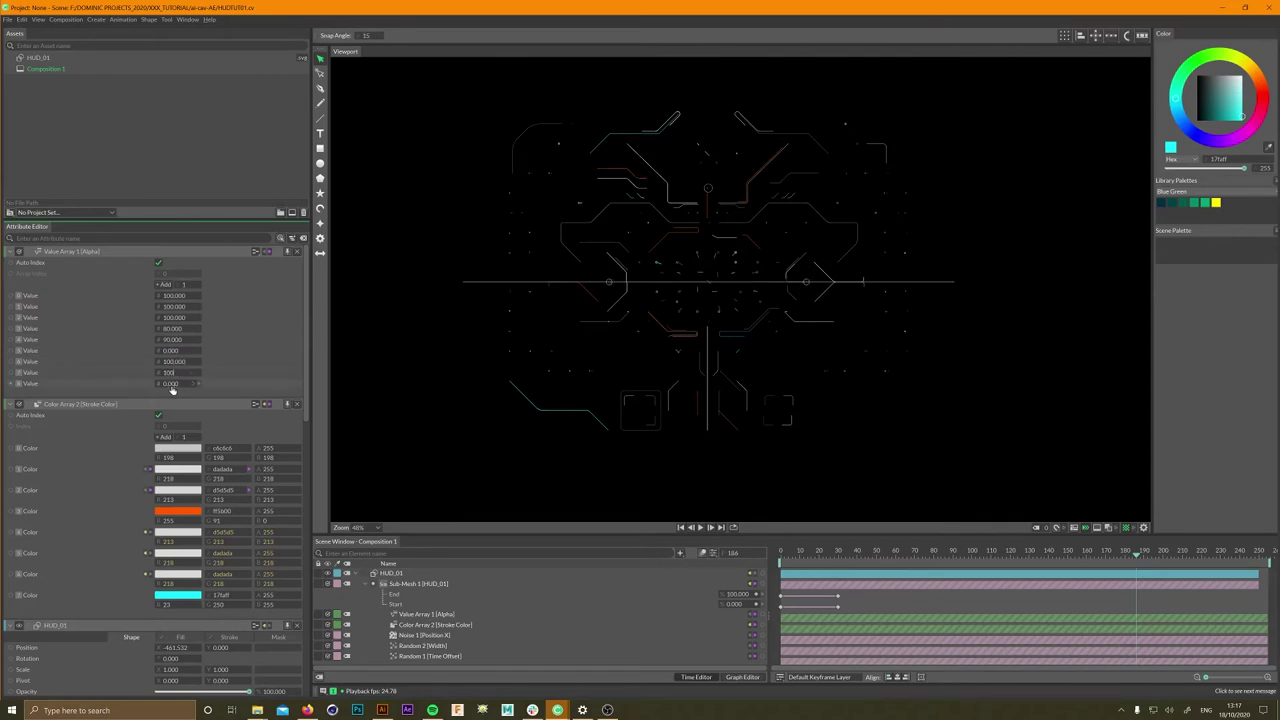
click(173, 385)
text(80)
key(Return)
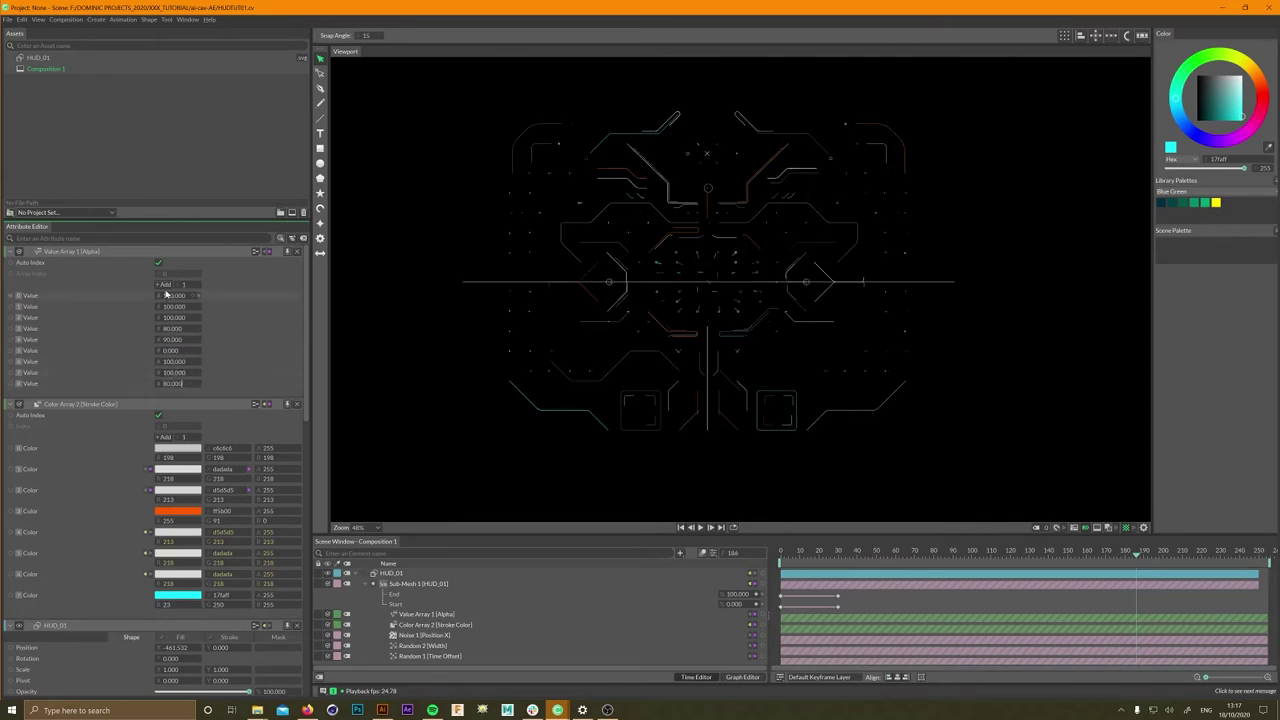
- Add three more values to the Alpha array, setting the tenth to 100 and the eleventh to 80
text(10)
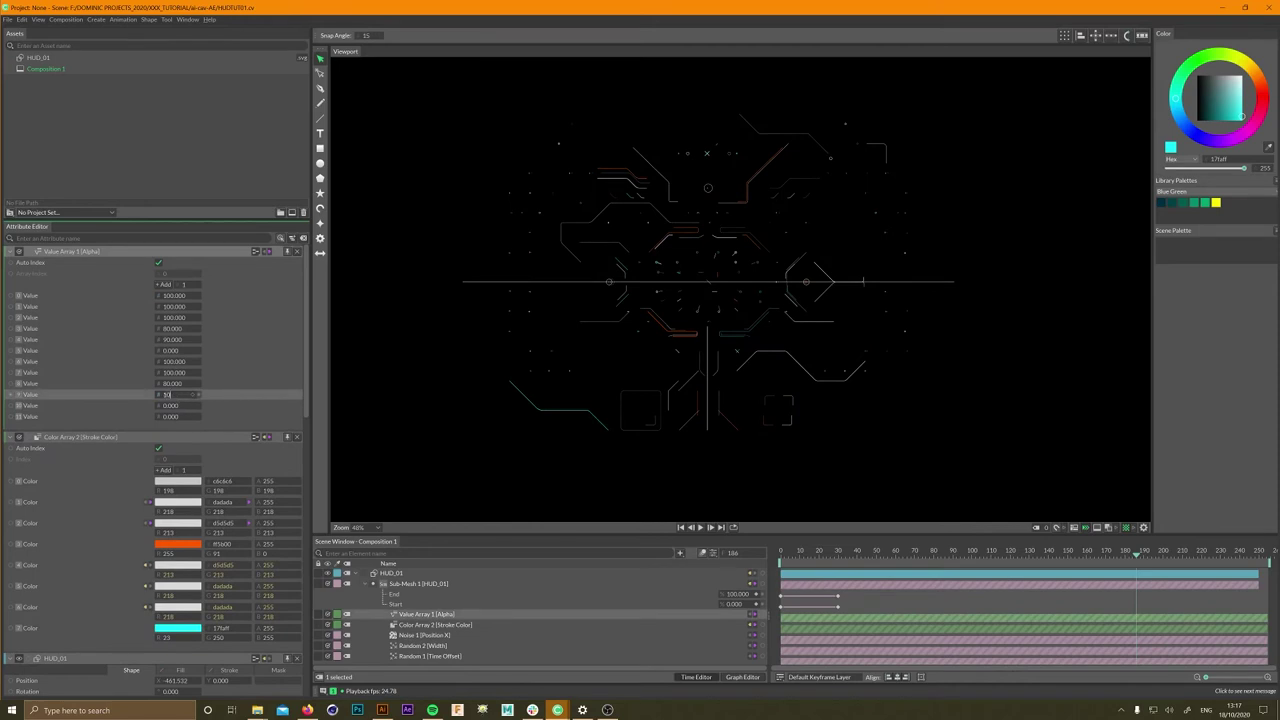
text(0)
click(175, 405)
key(Return)
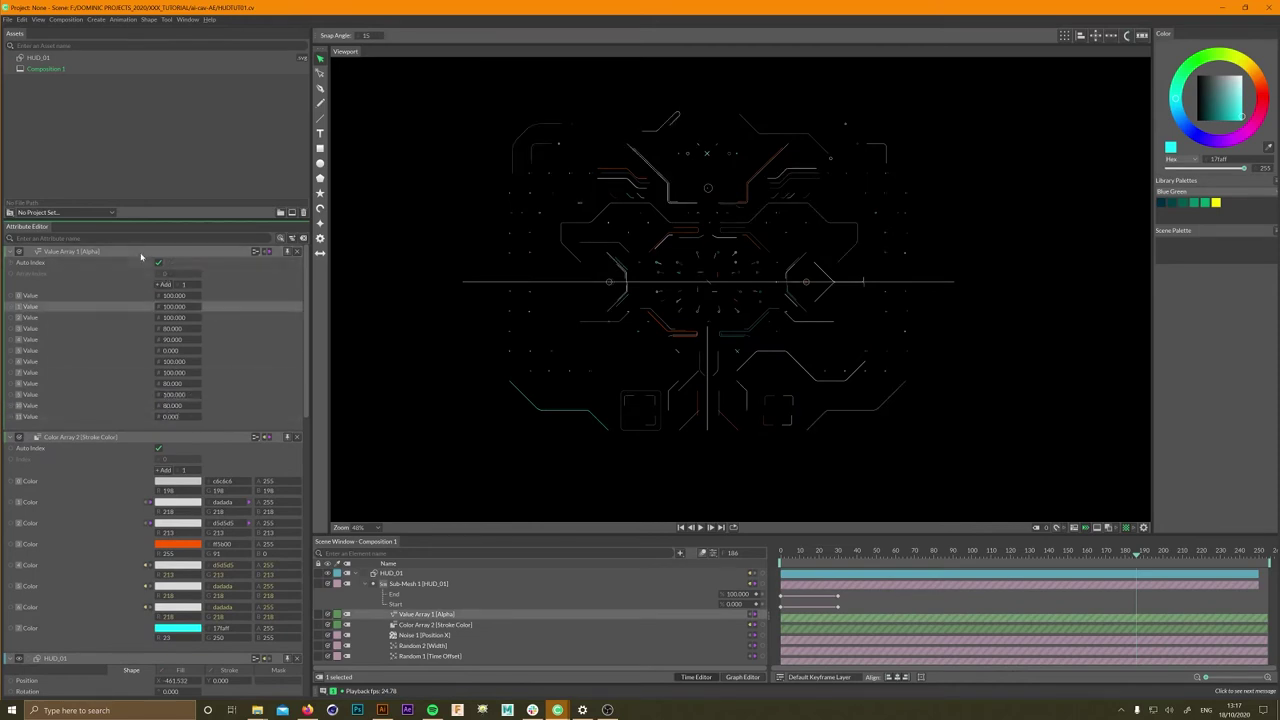
- Turn off Auto Index on the Alpha Value Array and add a Noise behaviour to its Array Index
click(158, 262)
right_click(85, 277)
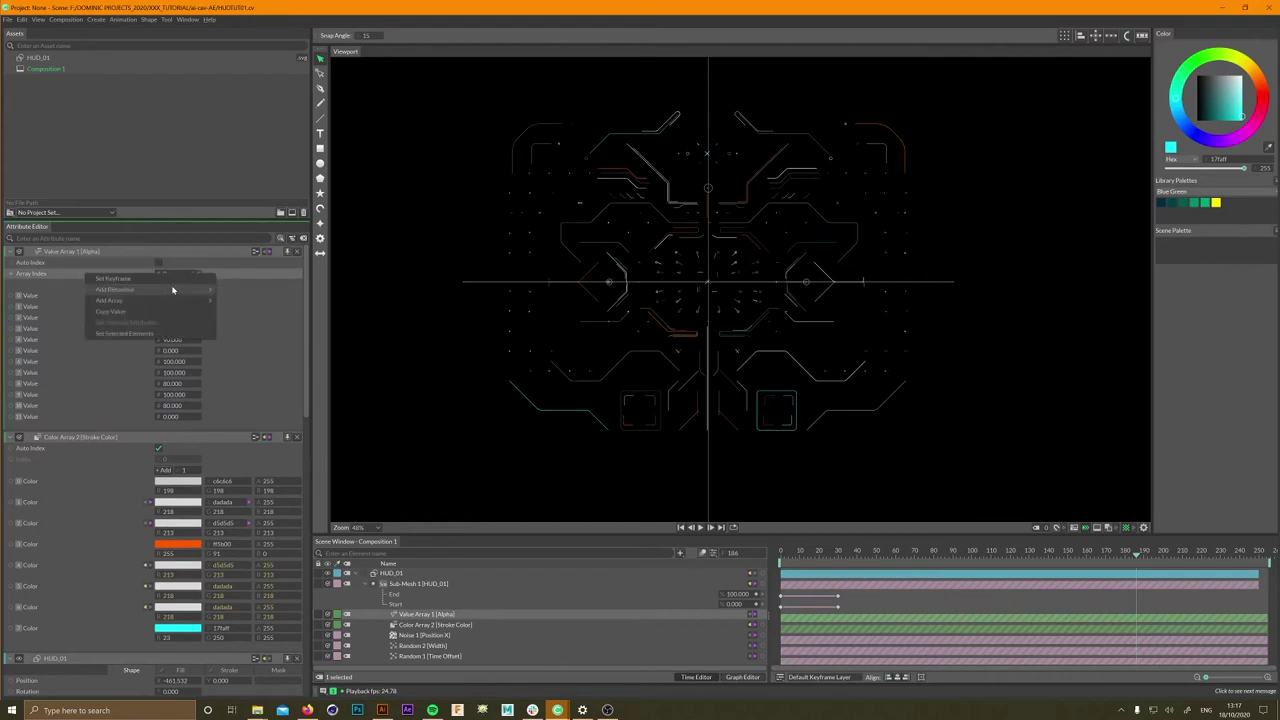
mouse_move(150, 290)
click(280, 355)
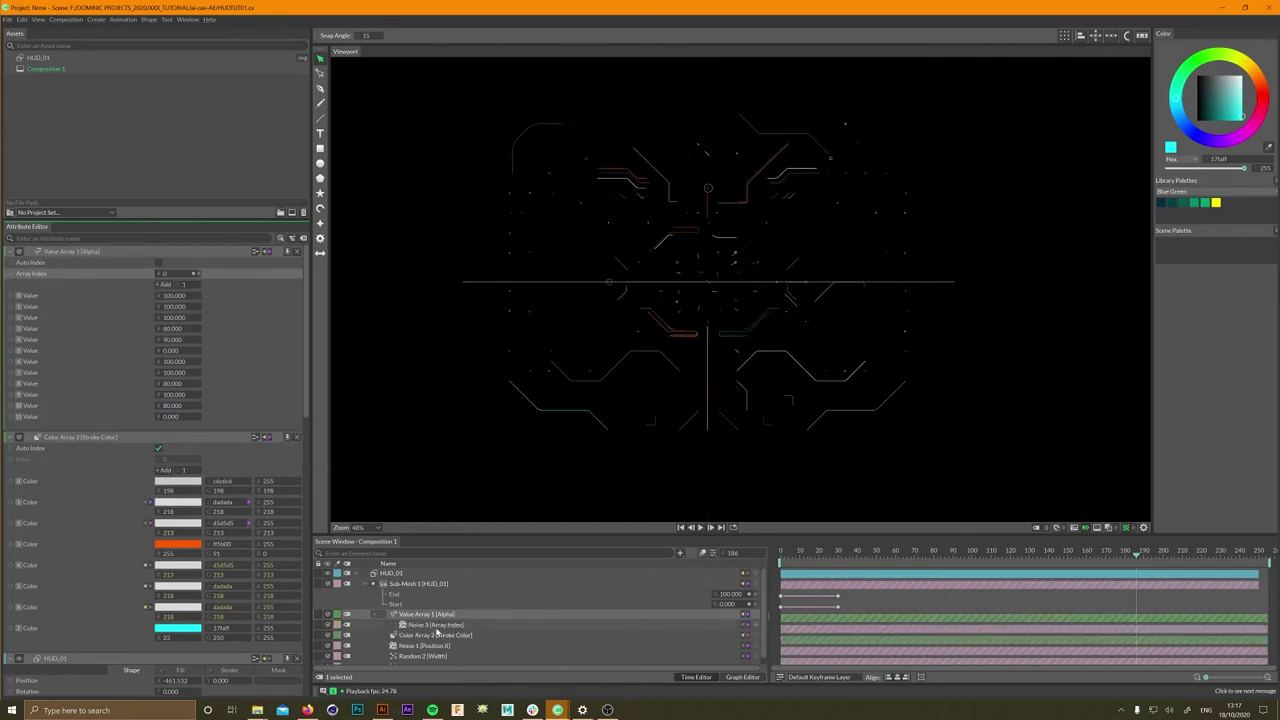
- Configure the Array Index noise as Cellular Noise with minimum 0, maximum 11 and time scale 10
click(436, 628)
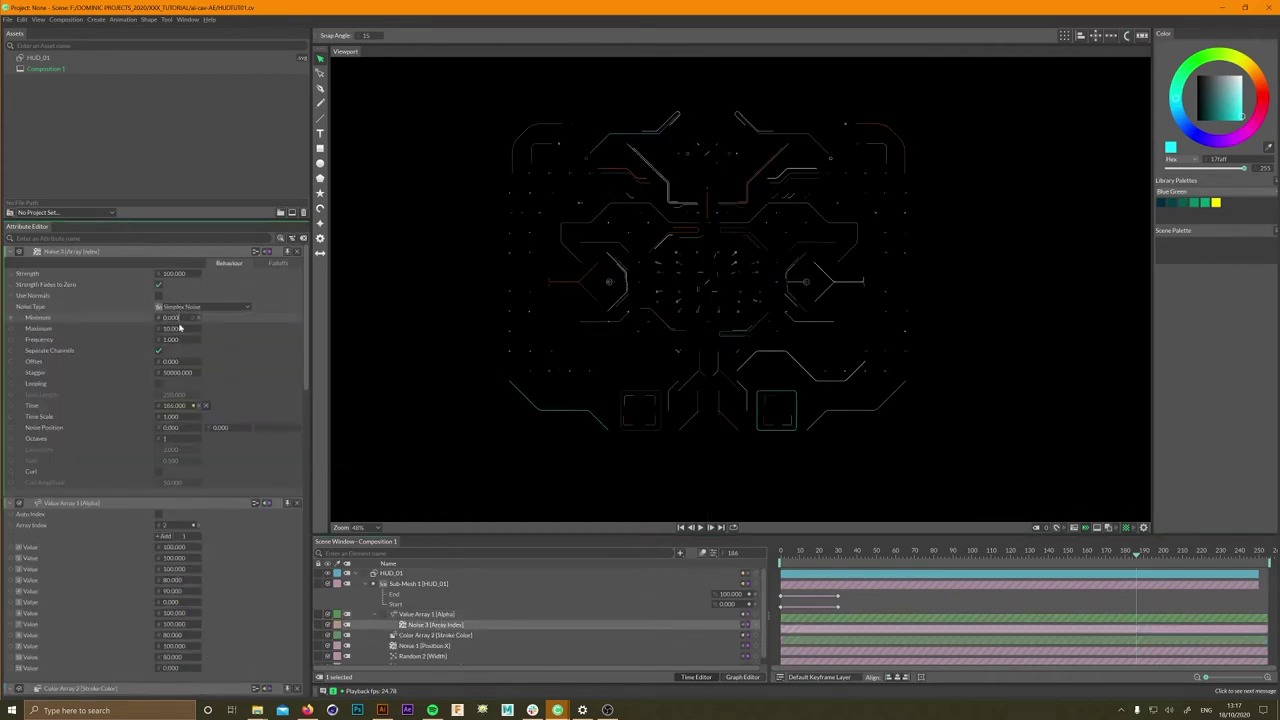
drag(180, 328, 188, 328)
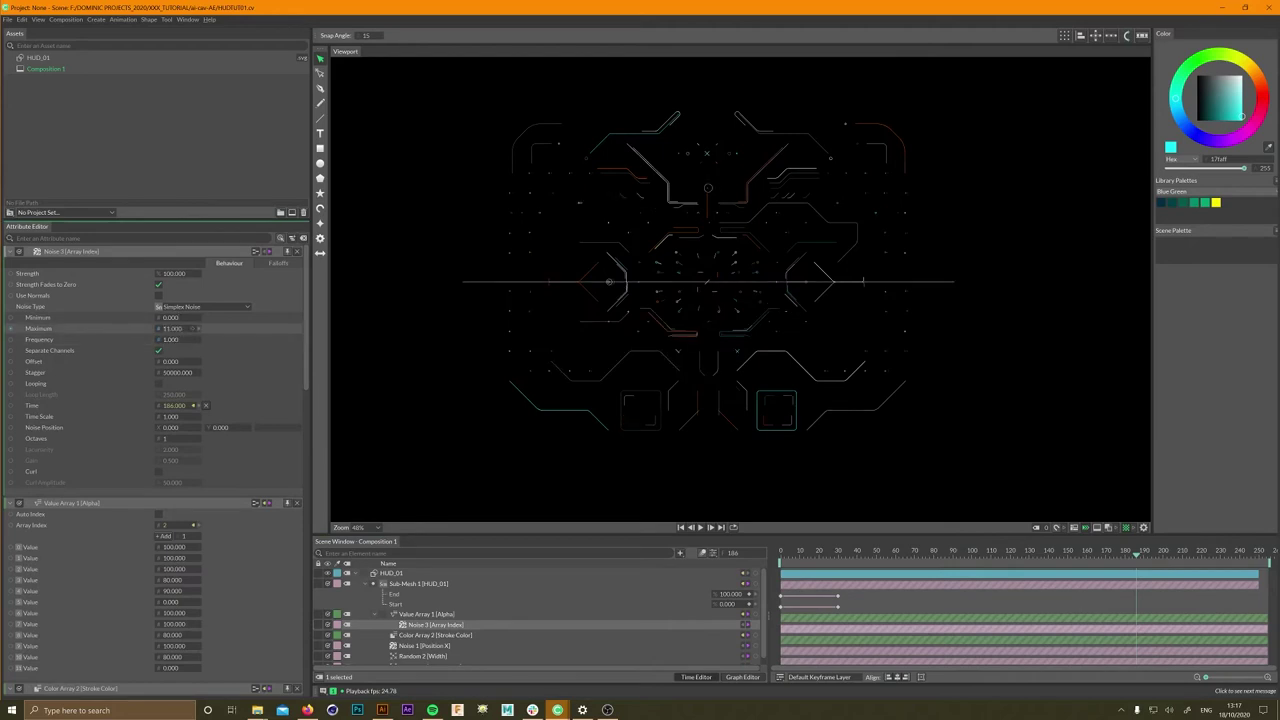
click(205, 306)
click(227, 346)
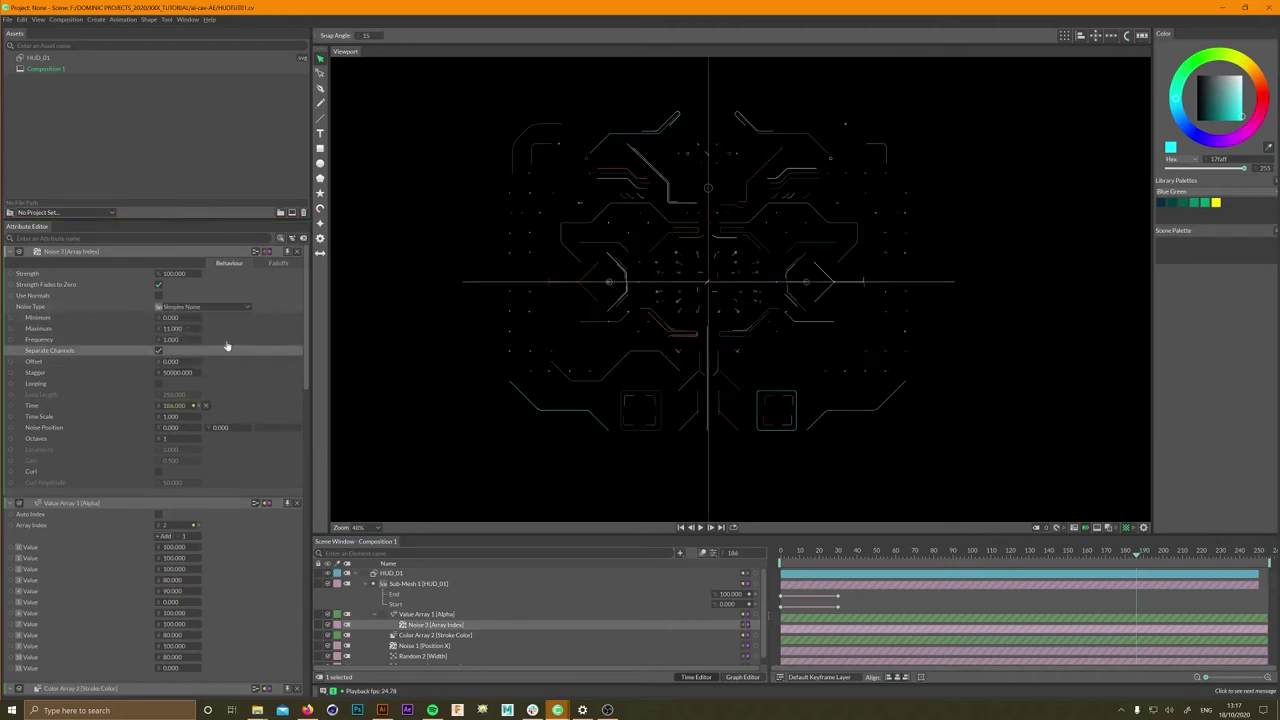
click(171, 416)
text(10)
key(Return)
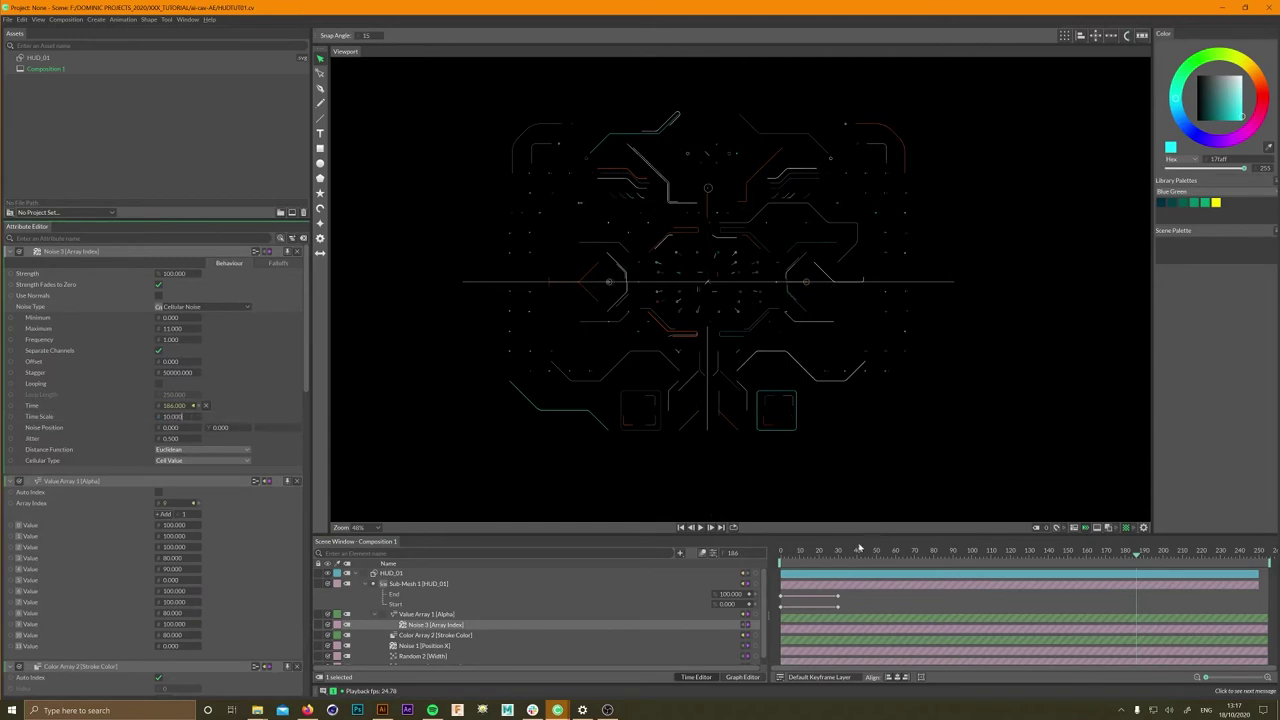
- Play back the animation from near its start to check the flickering stroke alpha
click(800, 551)
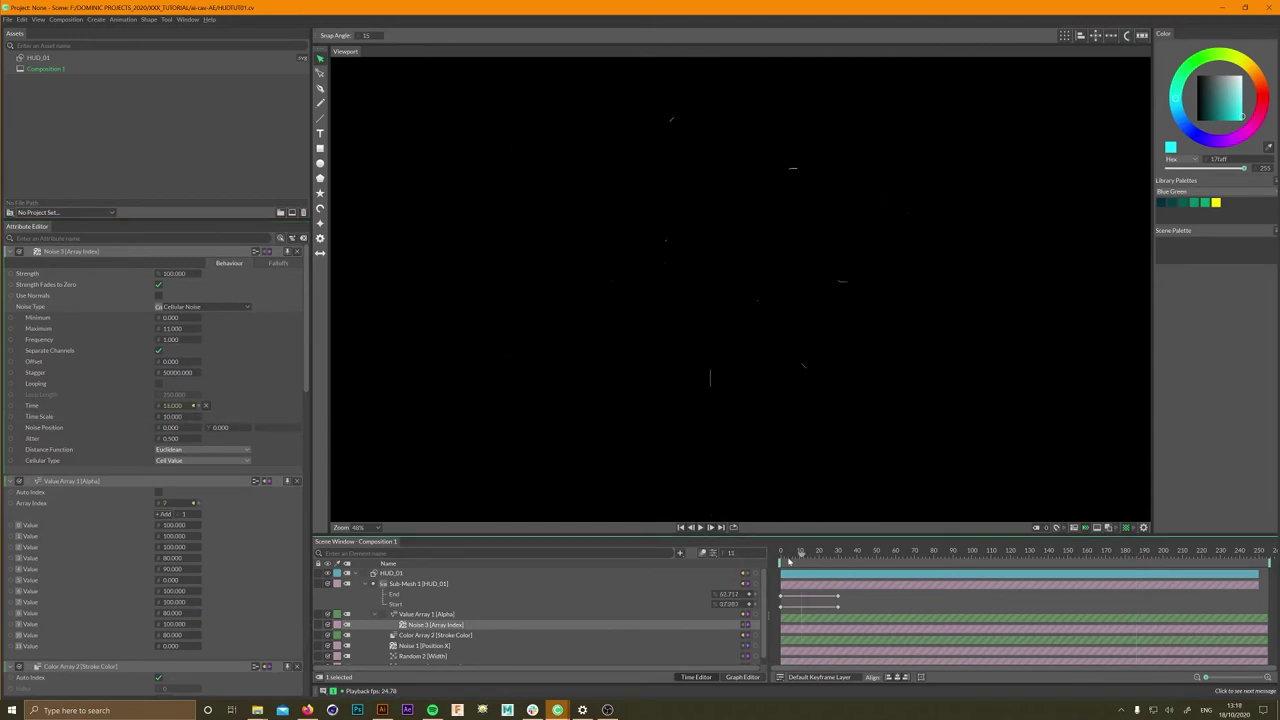
click(710, 527)
click(710, 527)
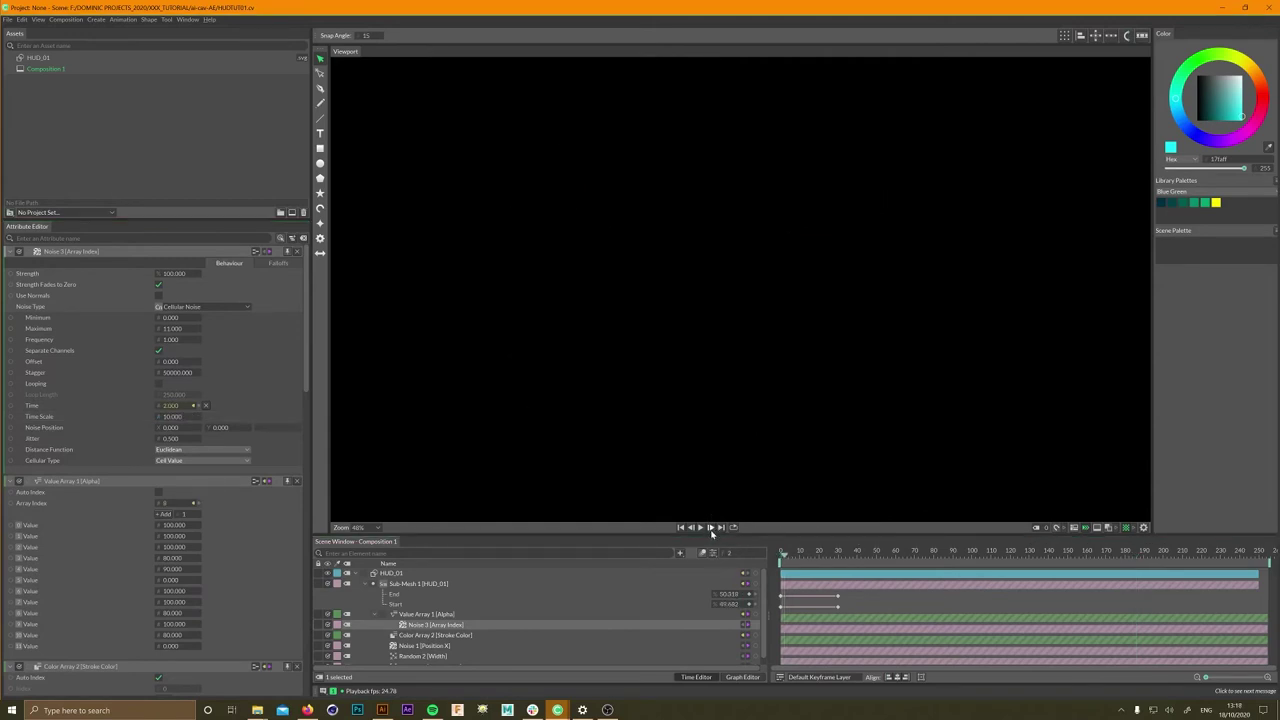
click(701, 527)
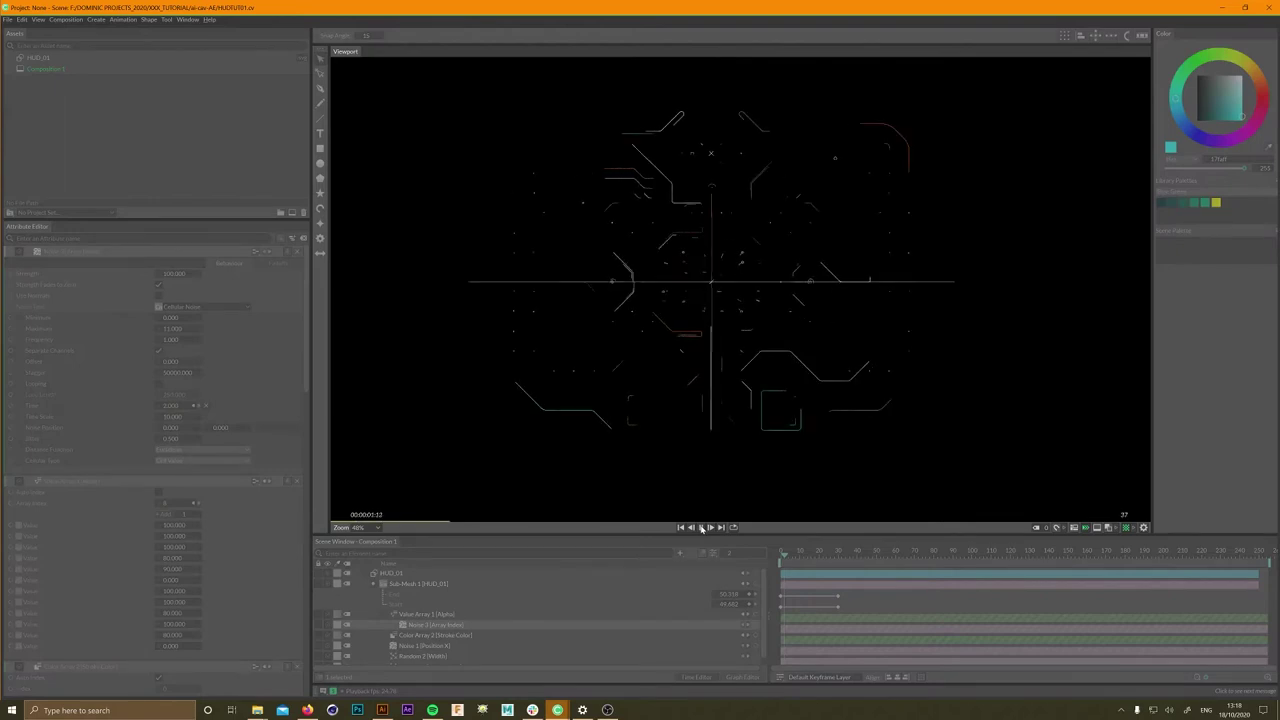
click(701, 527)
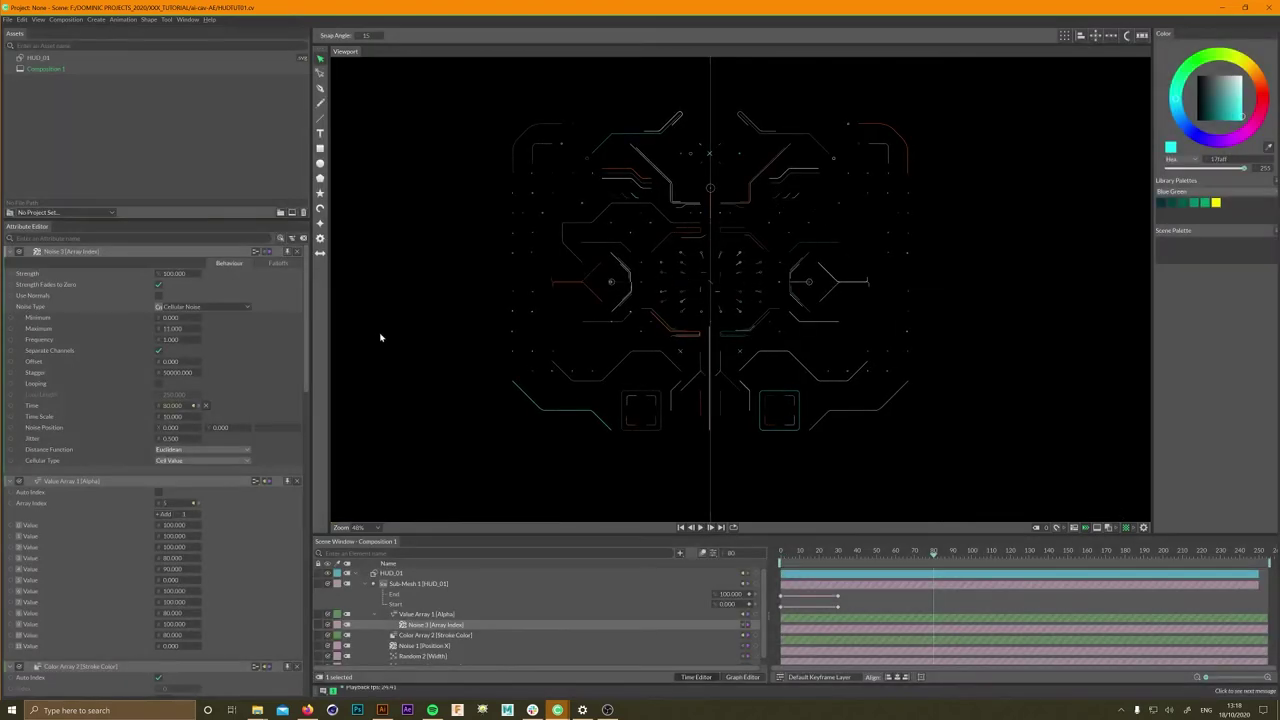
- Set the Array Index noise's frequency to 10
double_click(172, 339)
text(10.000)
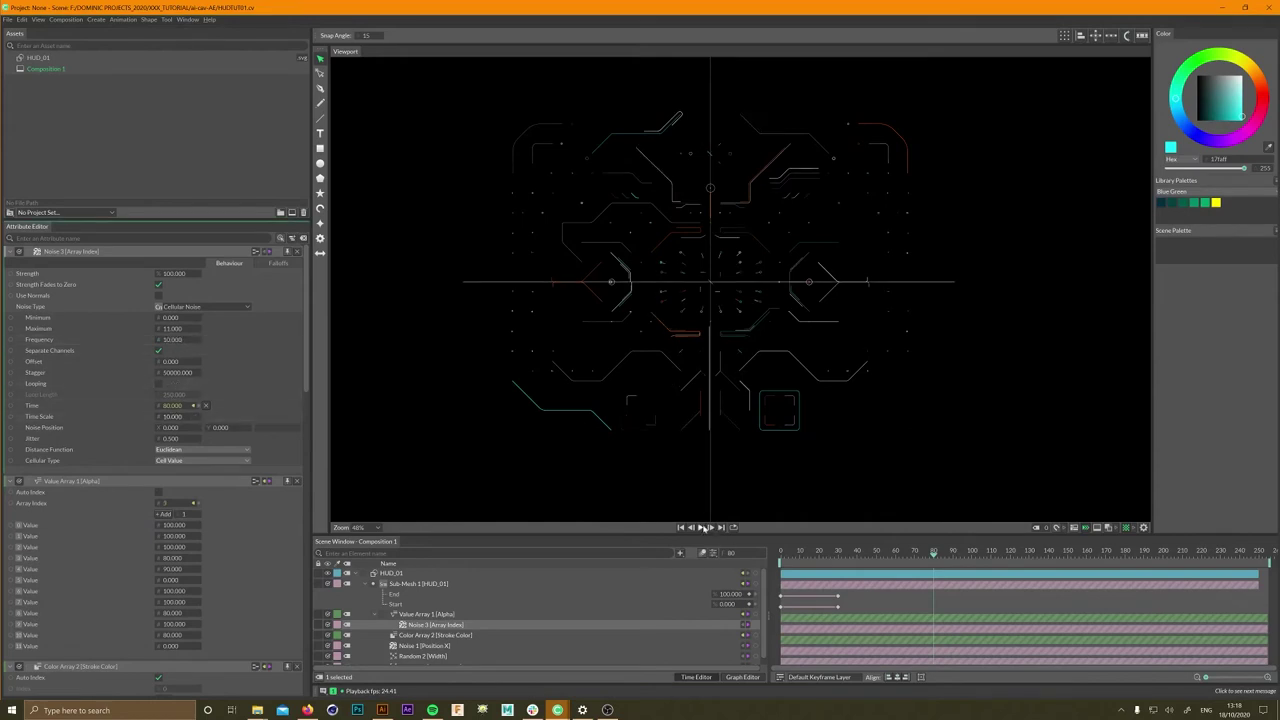
- Set the Alpha array's 80 values to 95, its sixth value to 20 and its last to 50, and preview the animation
click(703, 527)
key(space)
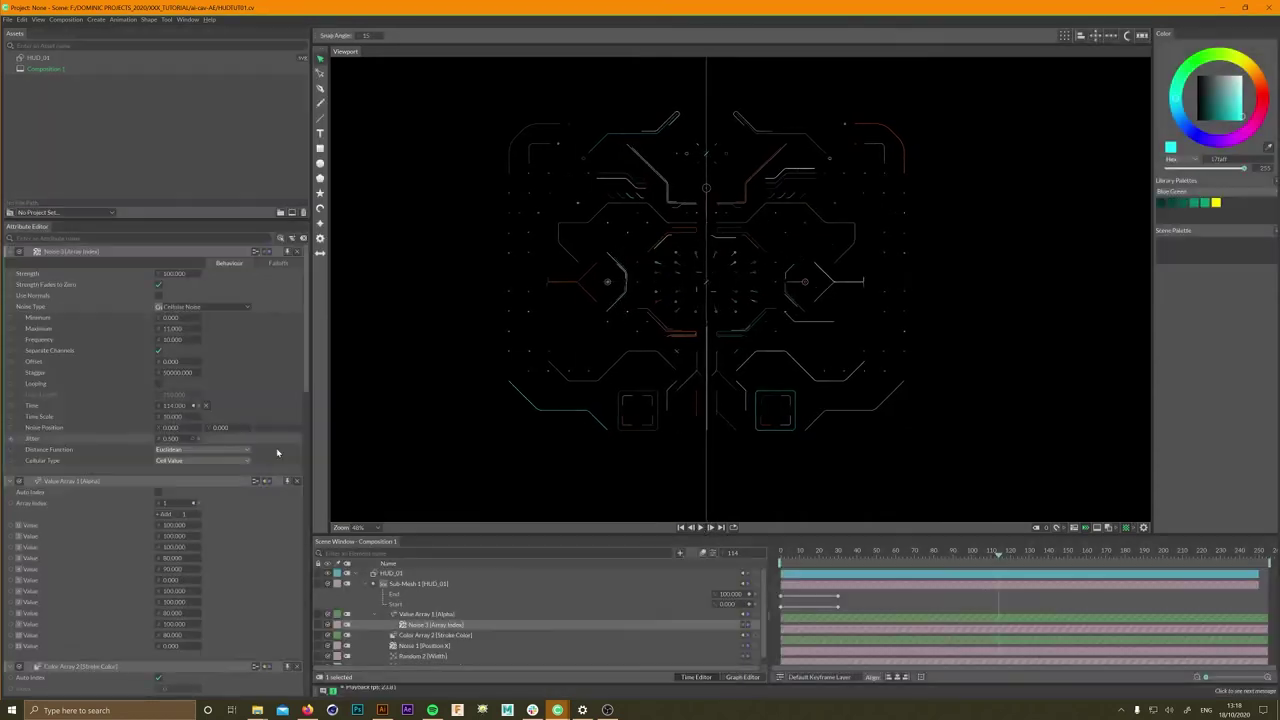
click(172, 580)
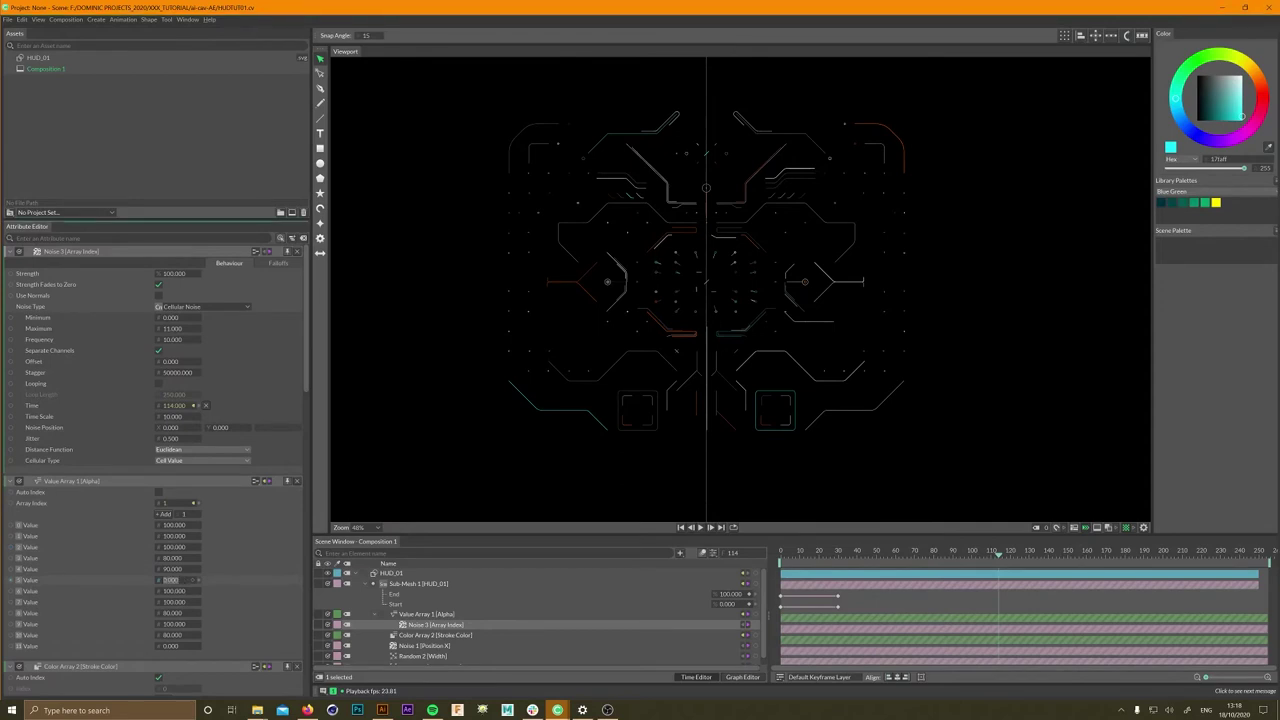
key(Return)
text(95)
click(196, 569)
click(176, 613)
click(176, 636)
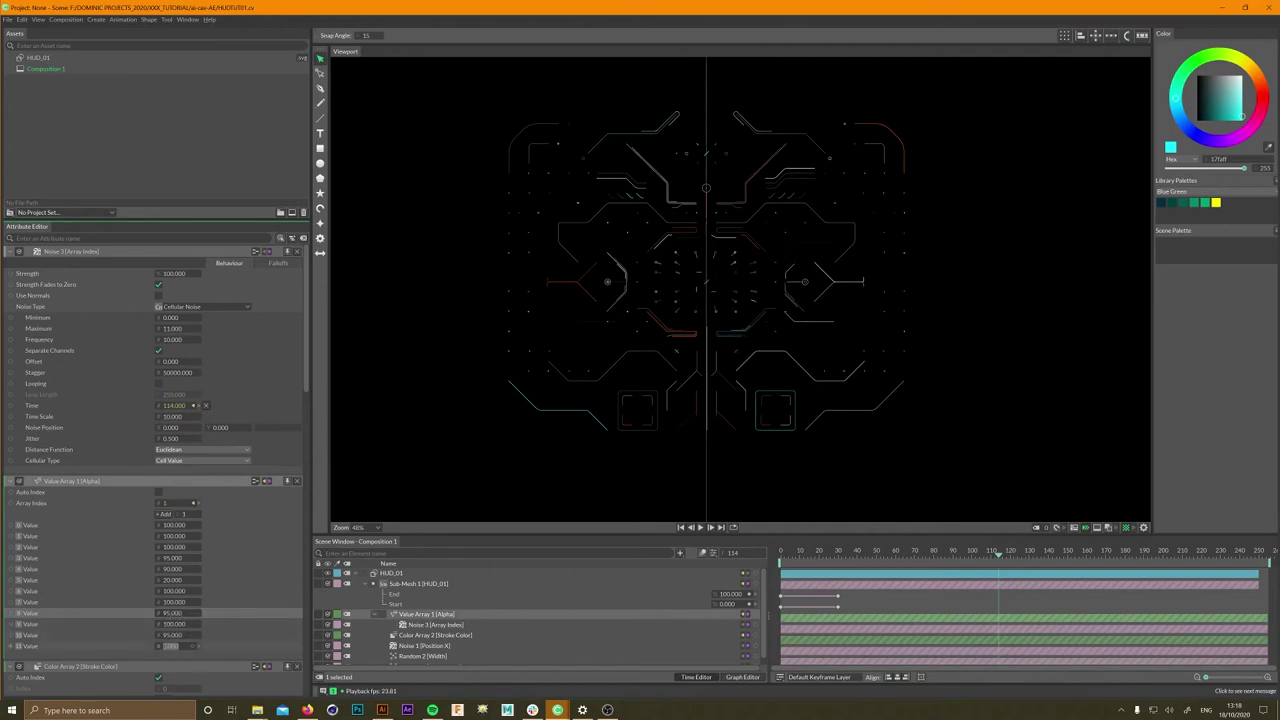
text(50)
key(Return)
click(704, 527)
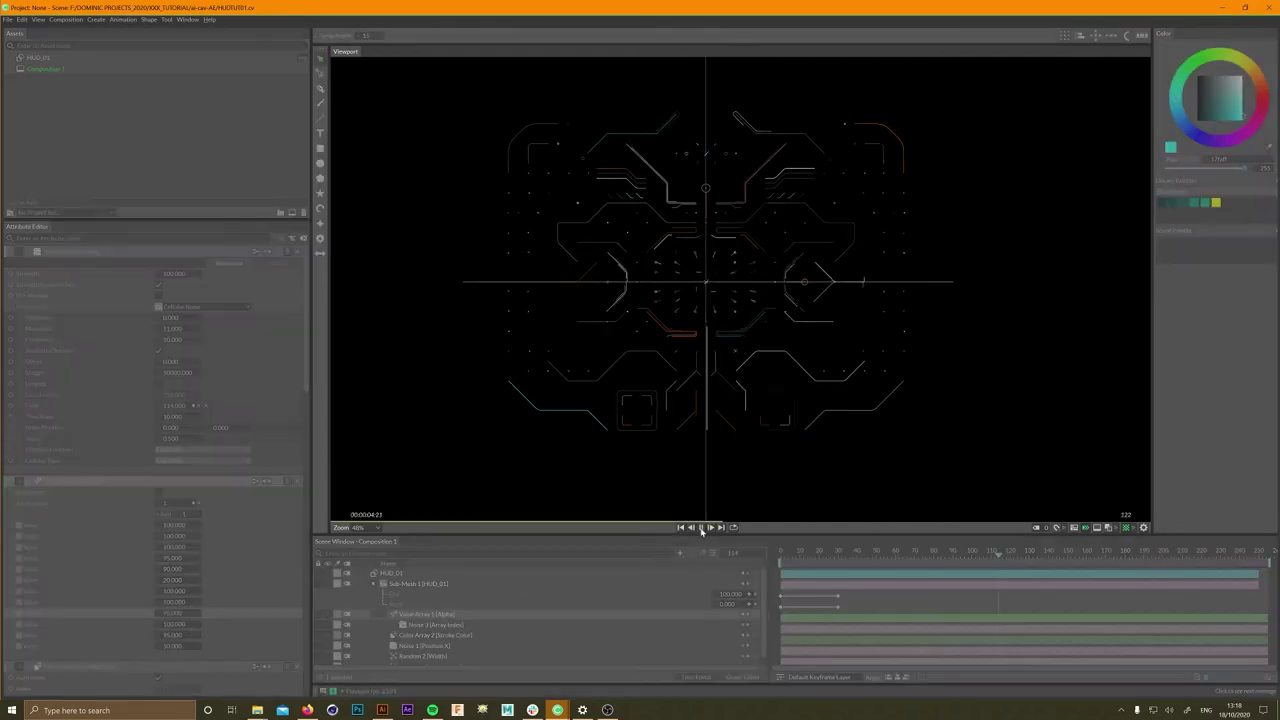
click(704, 527)
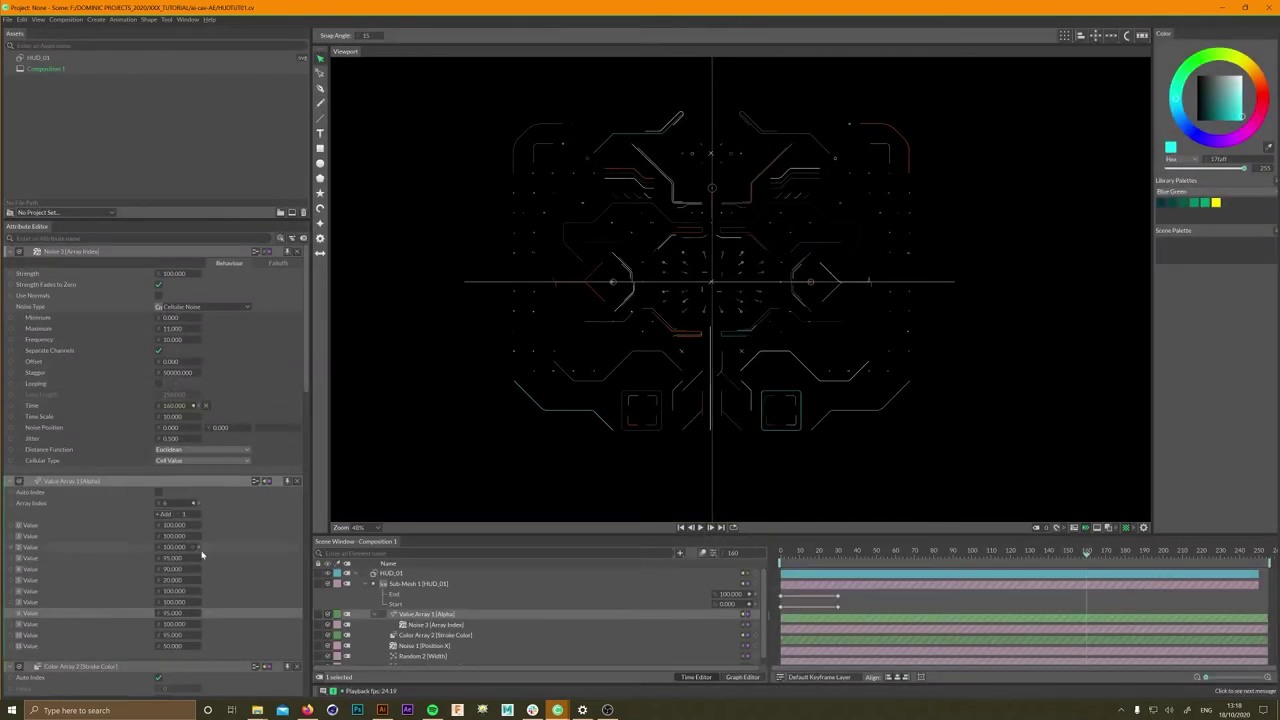
- Add five more entries to the Alpha array with values 100, 100, 98, 100 and 100
click(165, 514)
click(165, 514)
click(165, 514)
scroll(170, 530, down, 1)
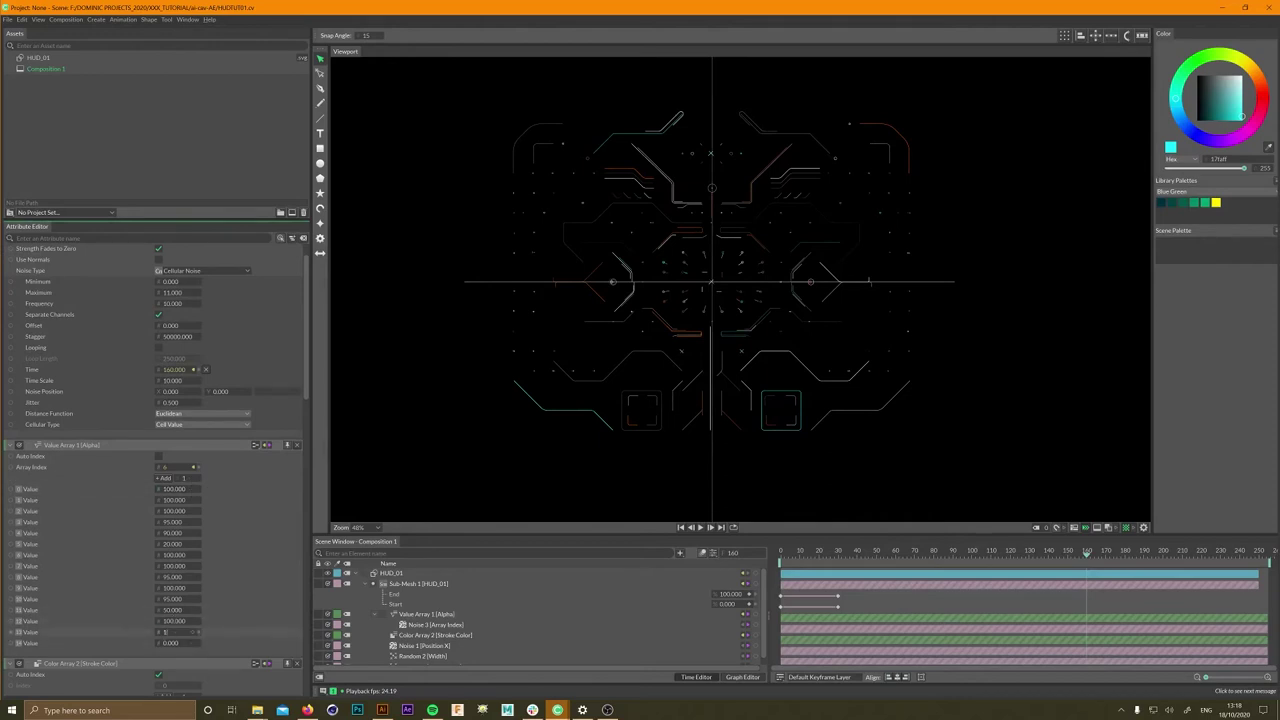
key(Return)
click(165, 478)
click(165, 478)
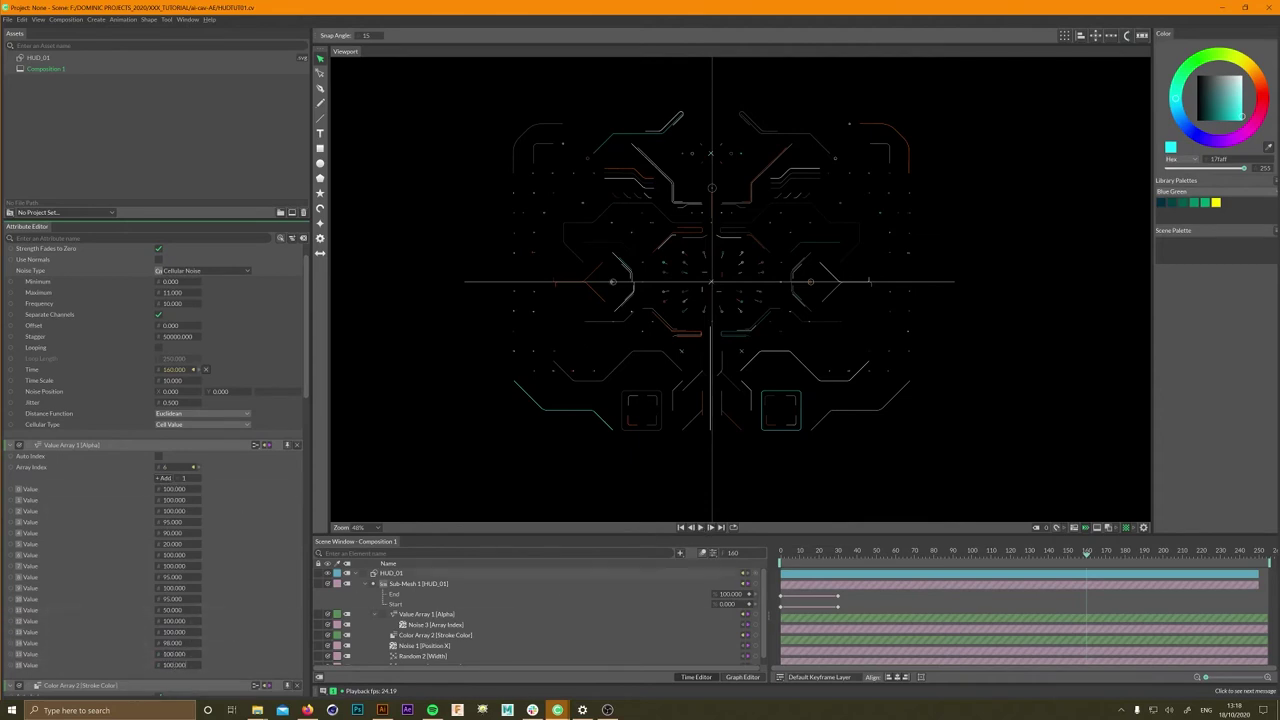
- Set the Array Index noise's frequency to 2 and play back the flickering animation
click(703, 527)
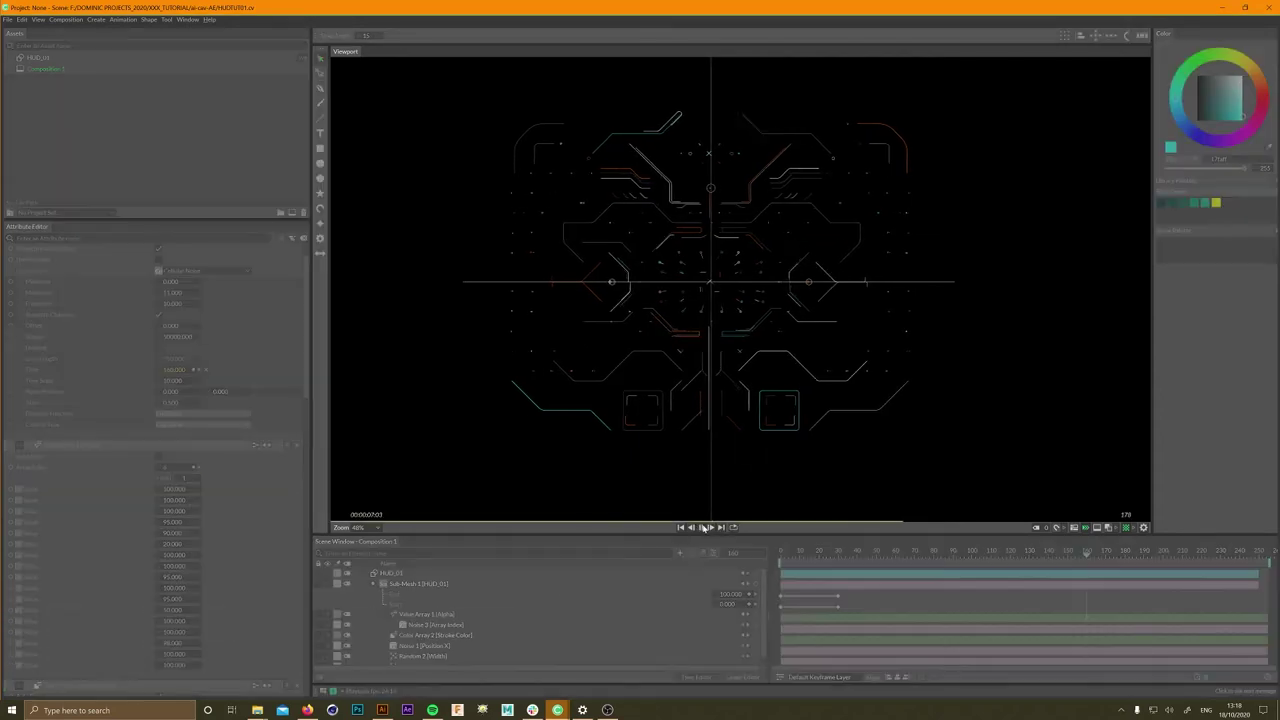
text(2)
key(Return)
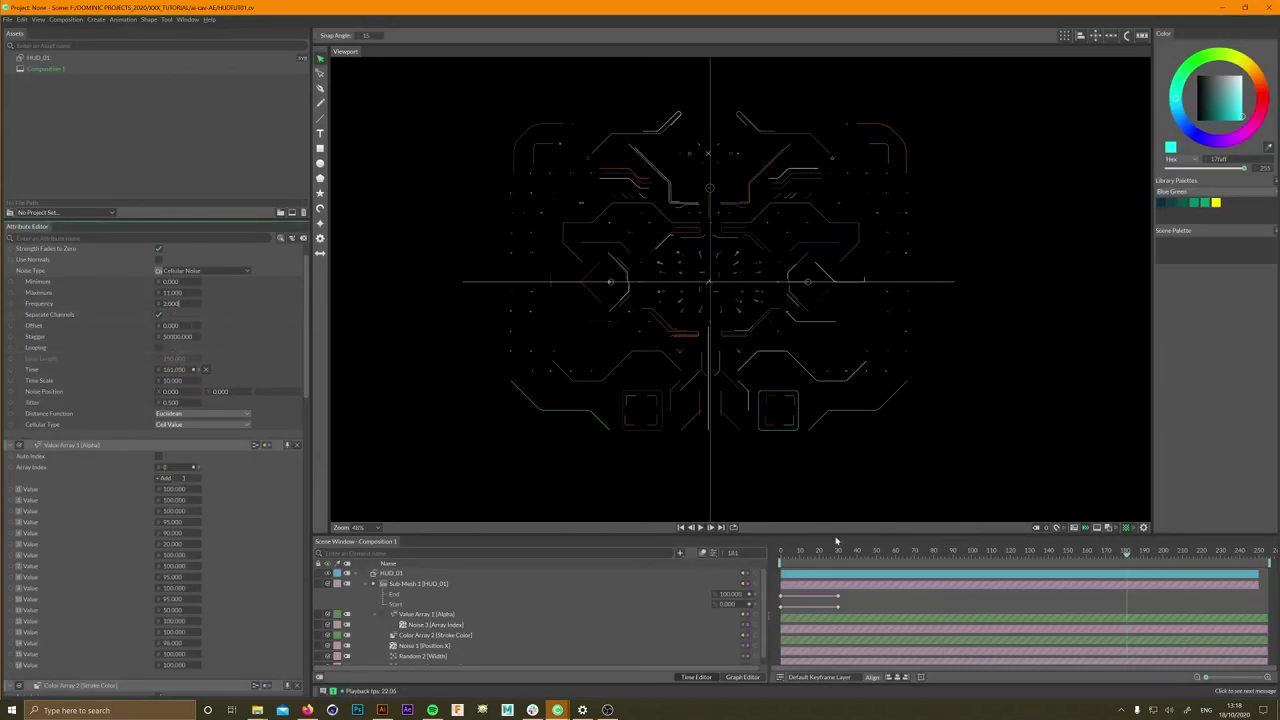
click(703, 530)
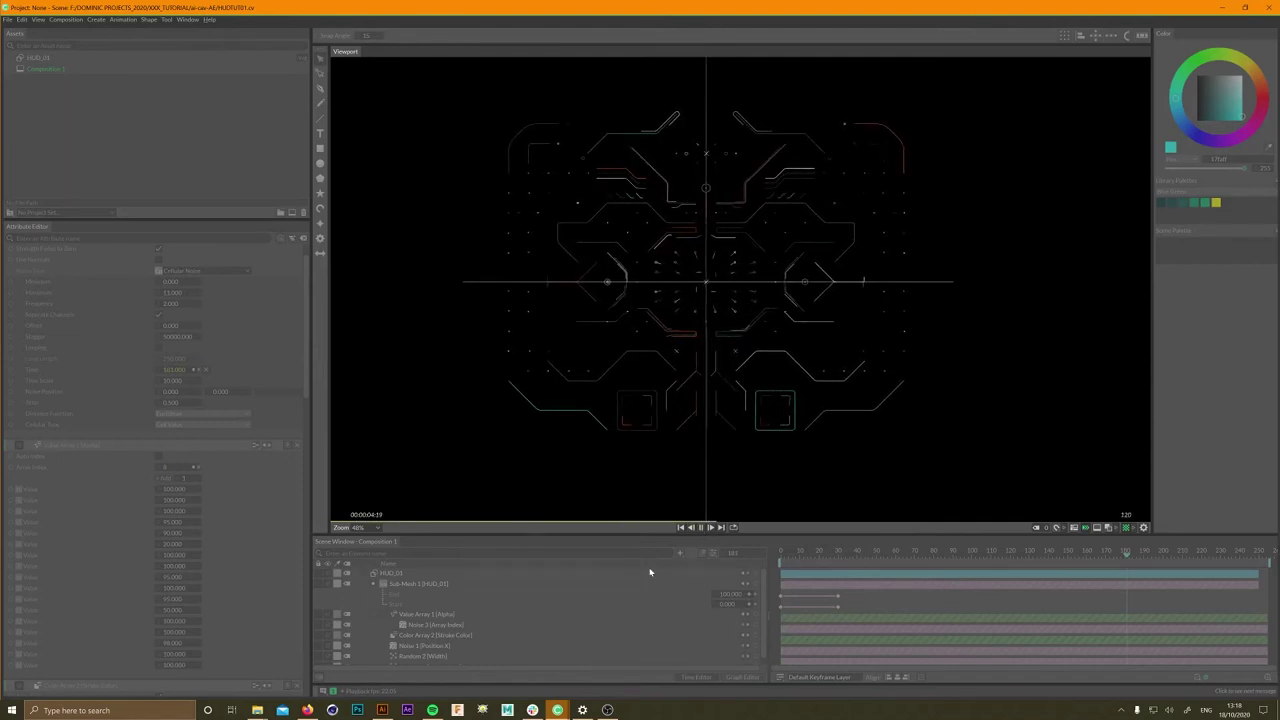
click(702, 528)
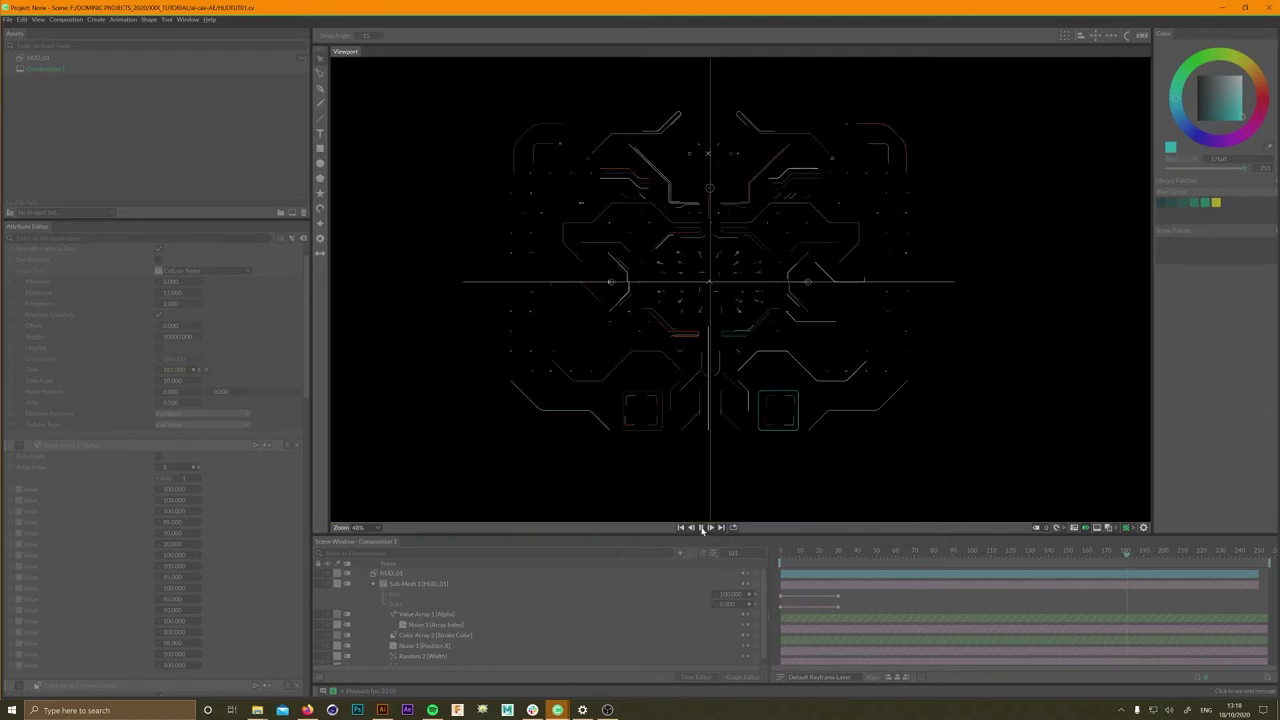
- Add a Blur Filter to the HUD_01 Sub-Mesh behaviour
click(359, 573)
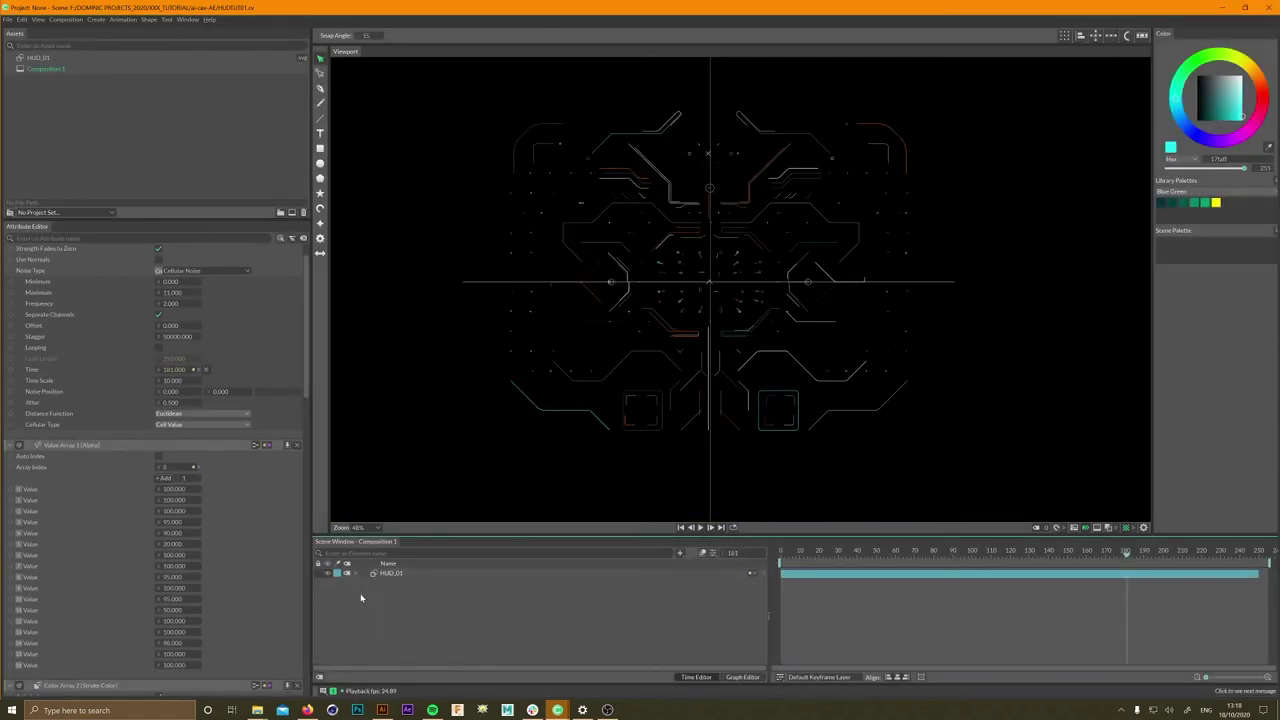
click(419, 570)
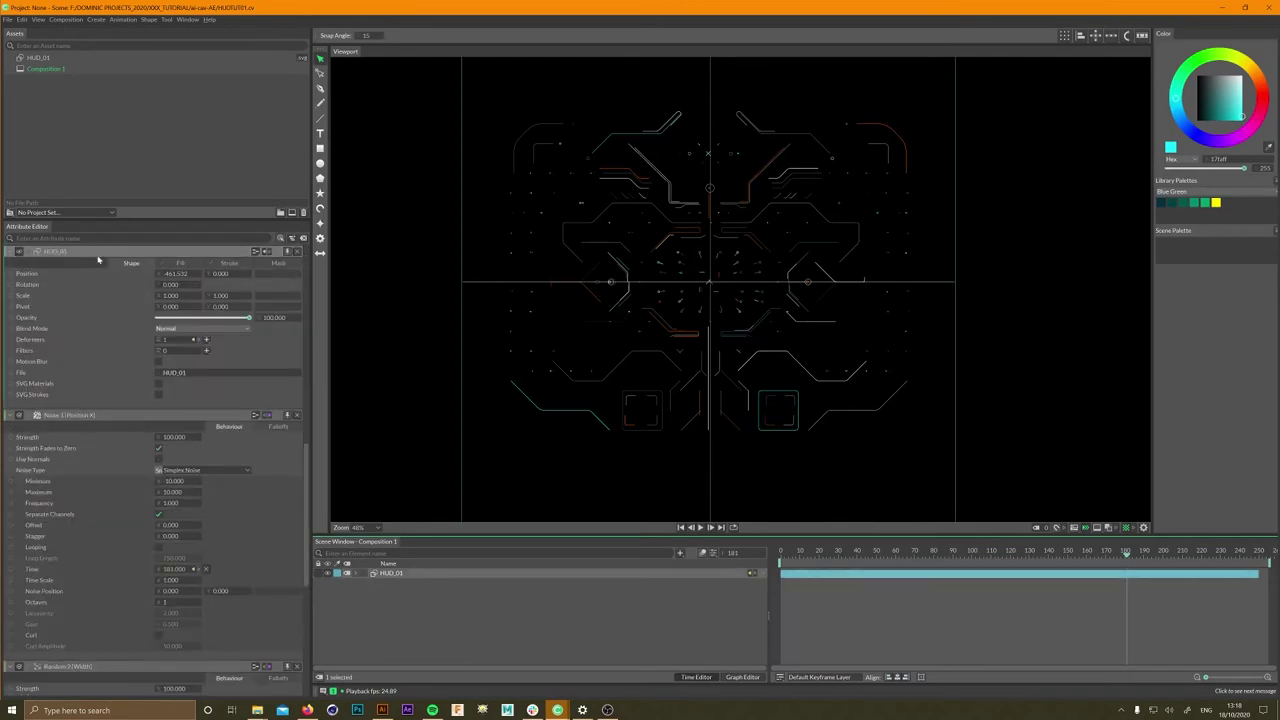
click(359, 573)
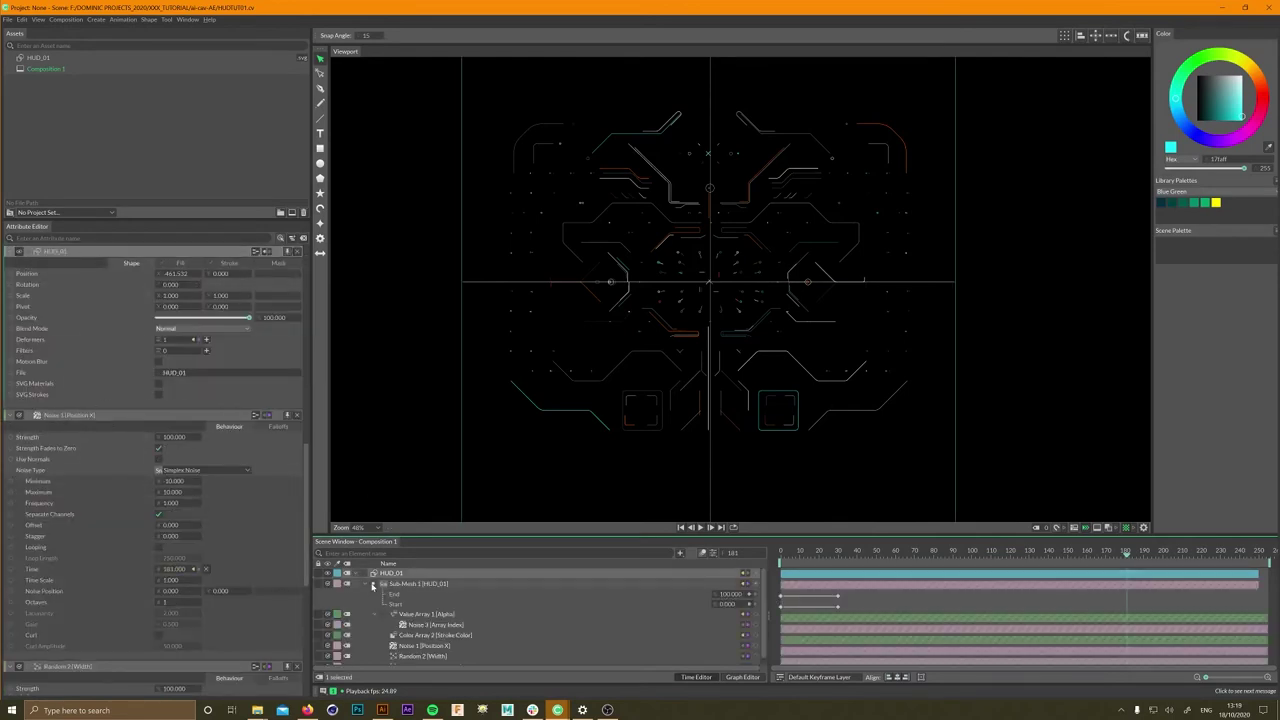
click(372, 585)
scroll(107, 330, down, 5)
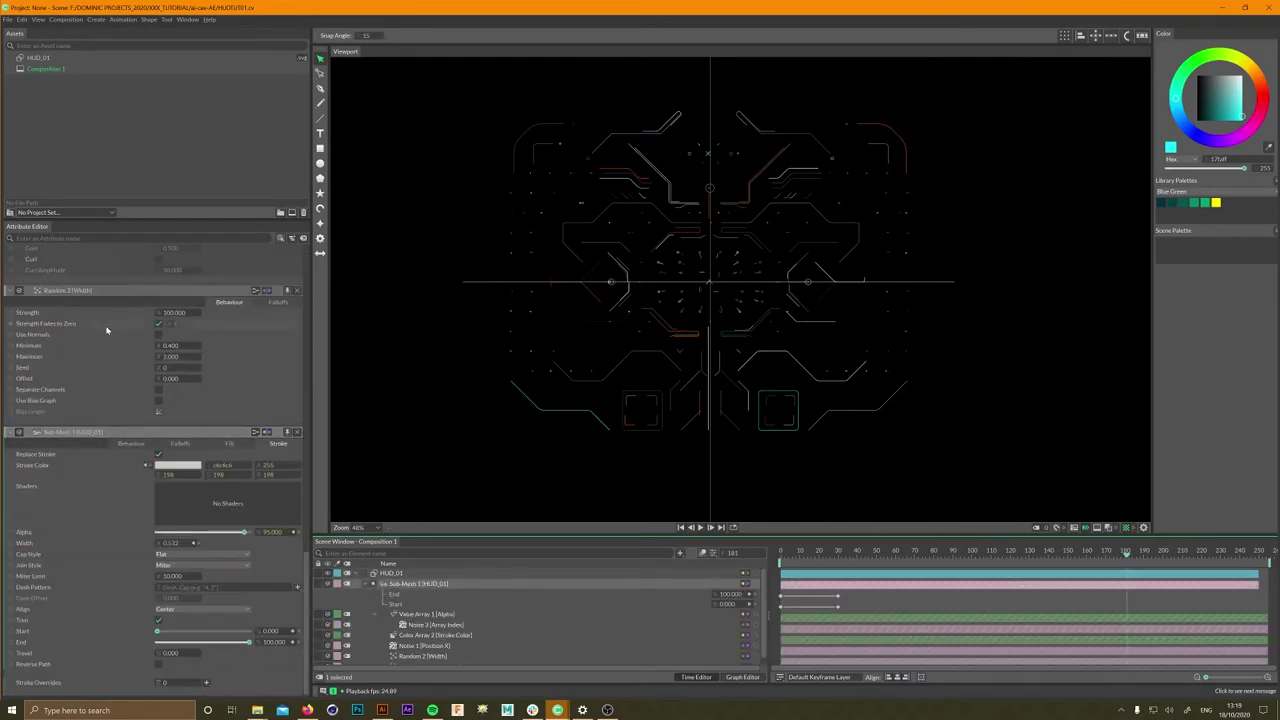
click(132, 443)
scroll(81, 436, up, 3)
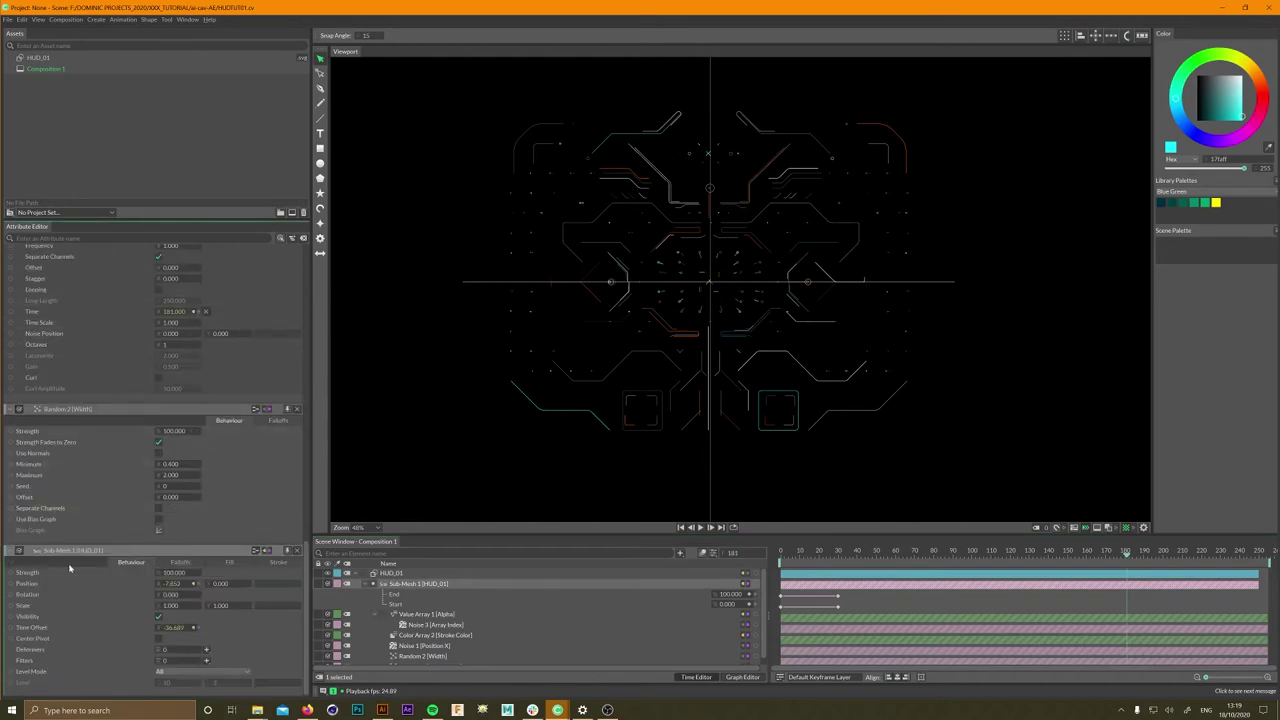
click(207, 661)
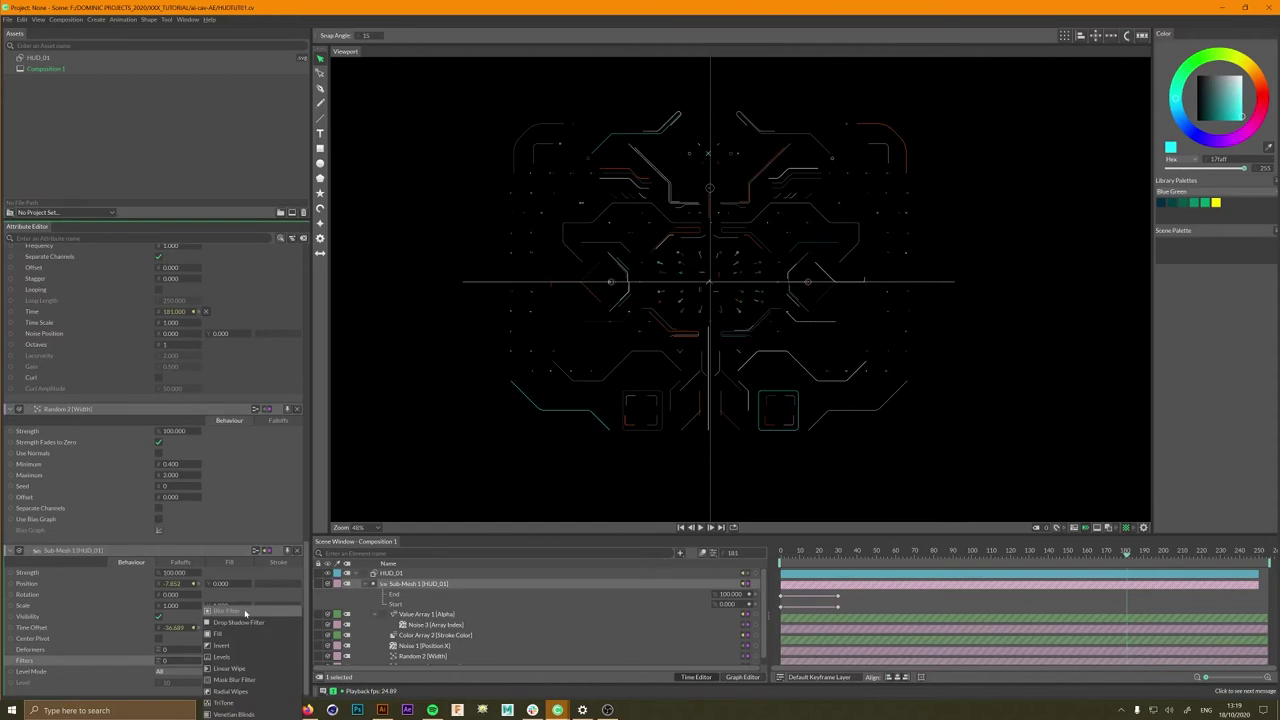
click(245, 612)
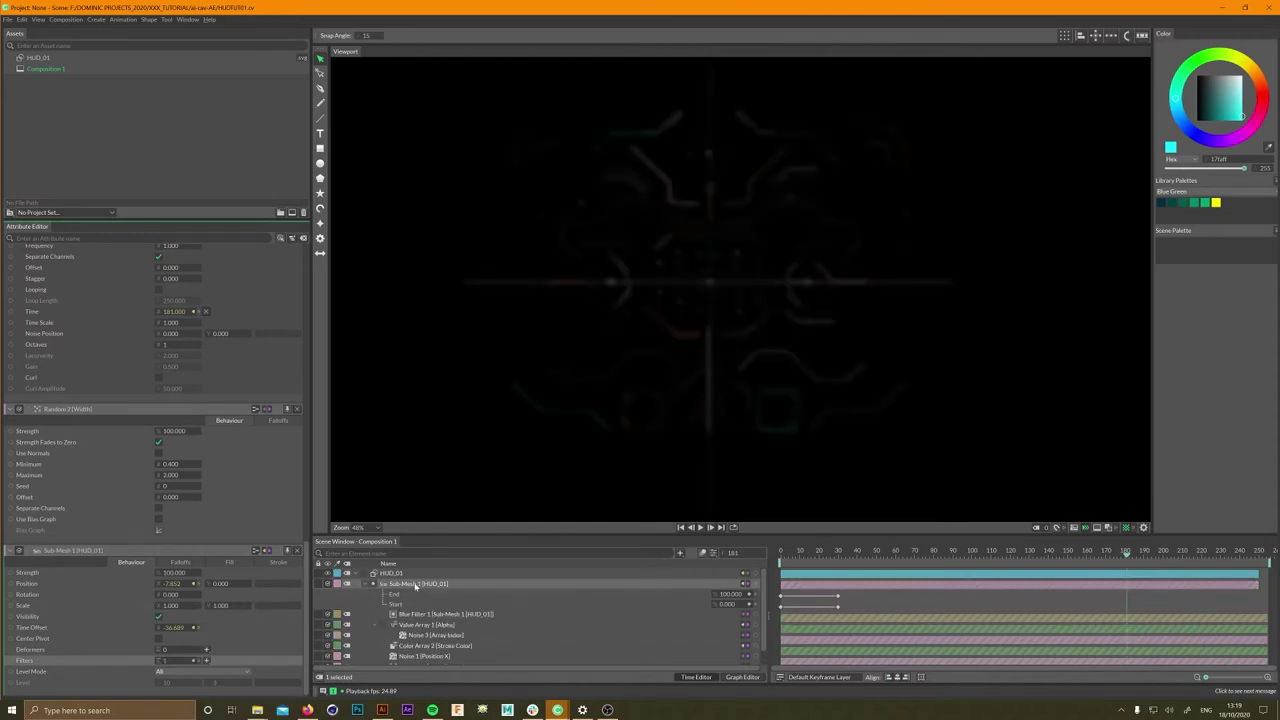
- Set the Blur Filter's Y amount to 0 and add a Noise behaviour to its X amount
click(432, 614)
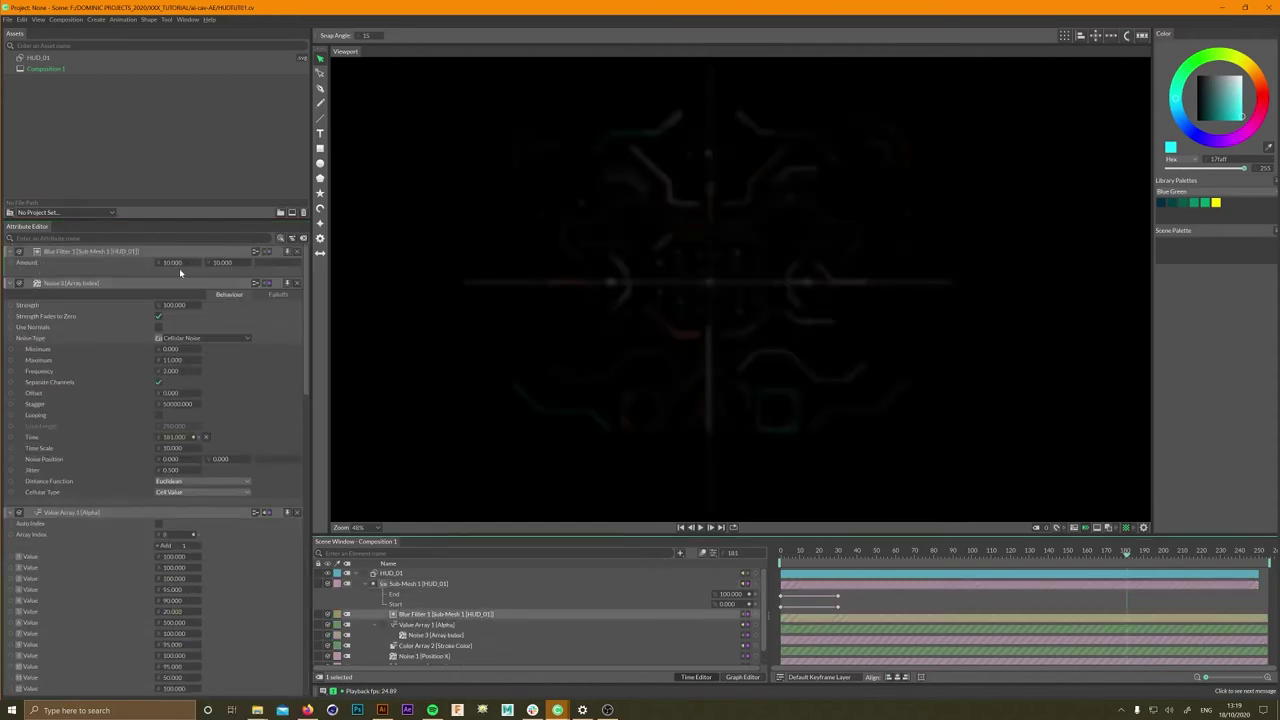
drag(176, 263, 163, 265)
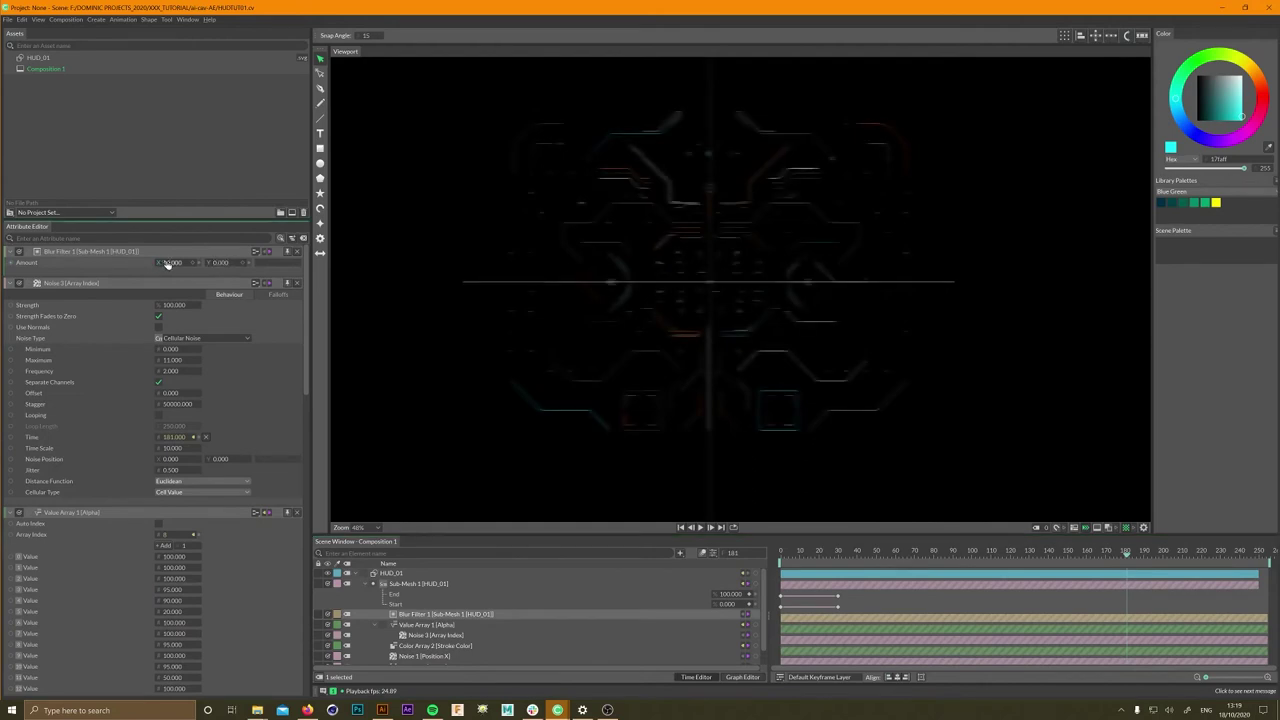
right_click(49, 270)
mouse_move(80, 293)
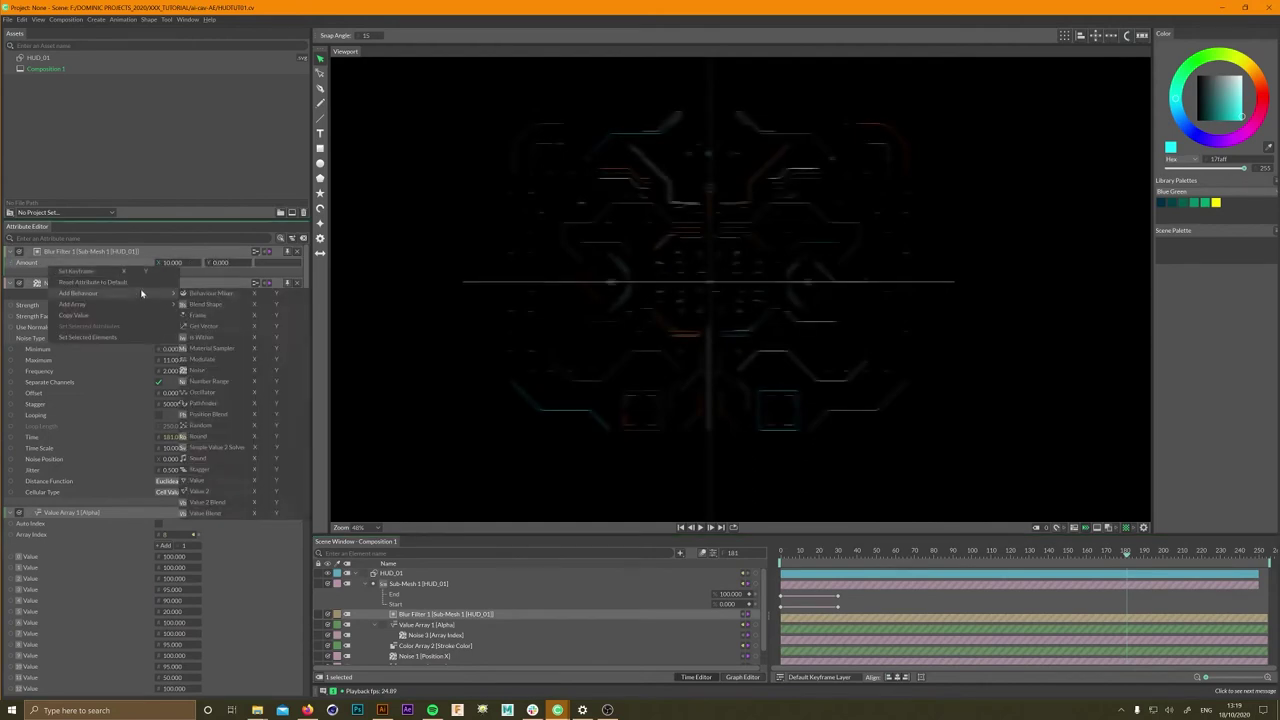
click(255, 375)
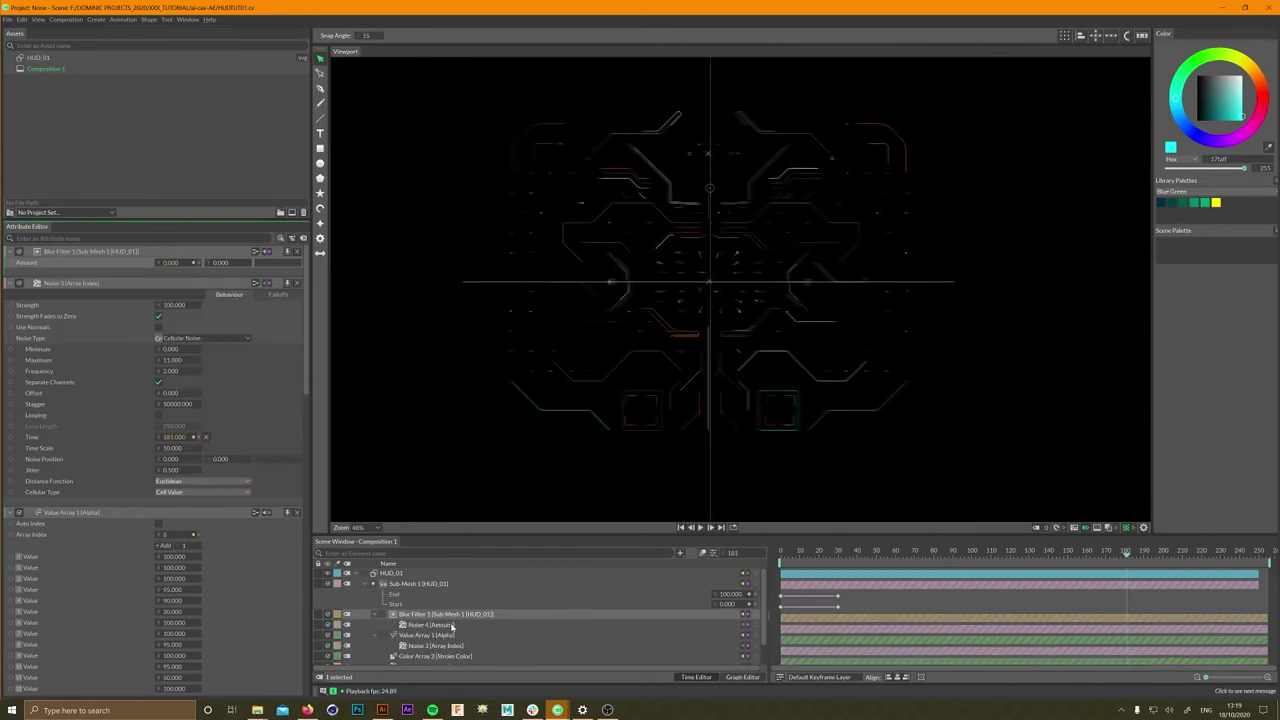
- Set the blur amount noise to minimum 0 and maximum 1, and play back the result
click(435, 625)
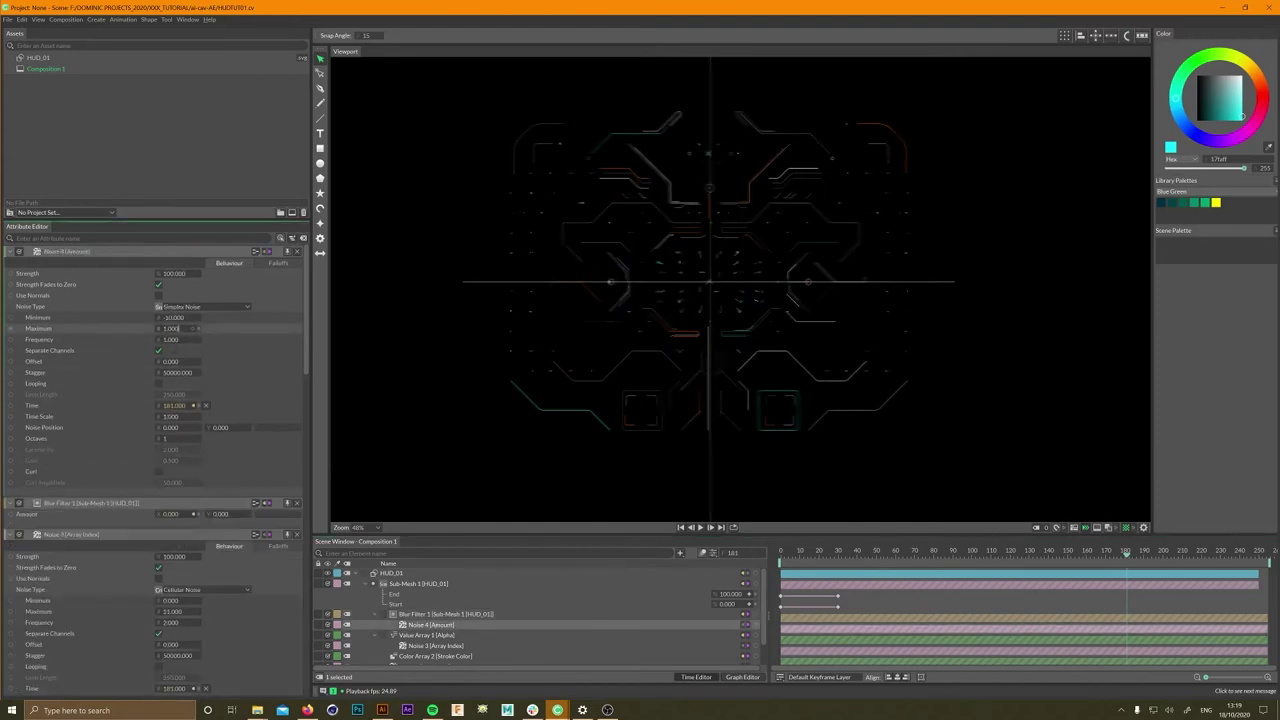
key(Return)
drag(173, 320, 185, 320)
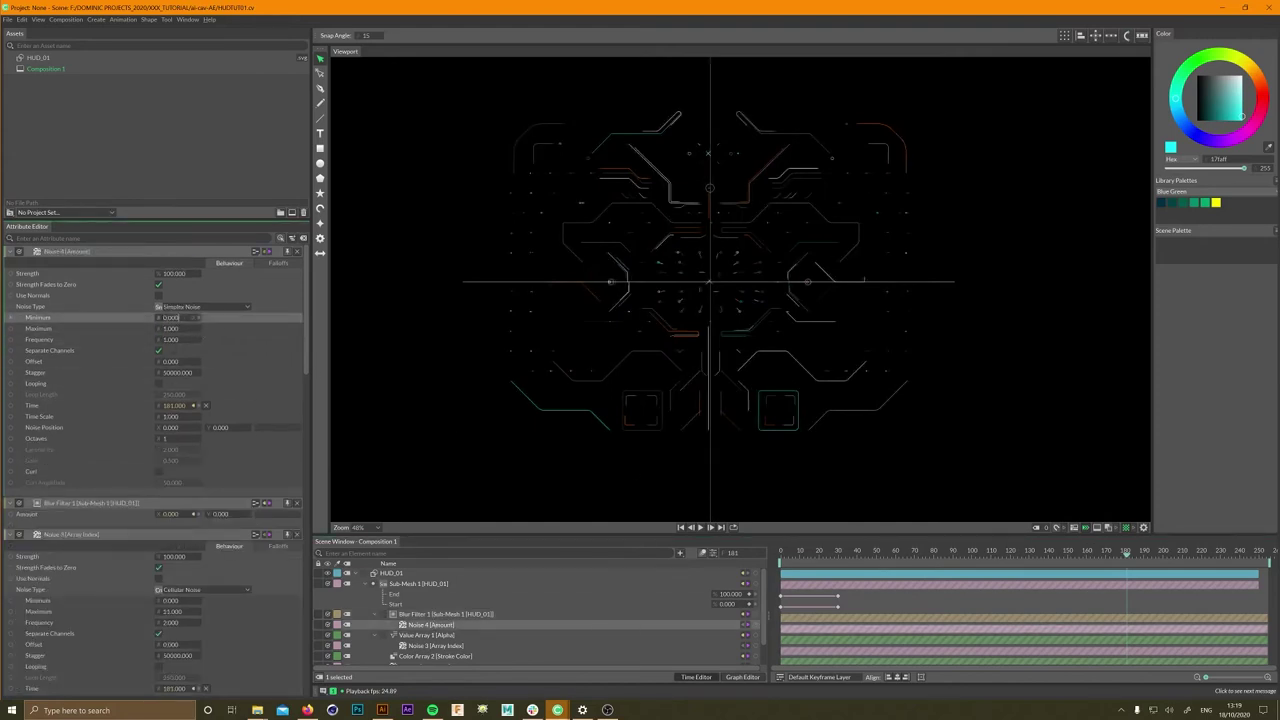
click(700, 527)
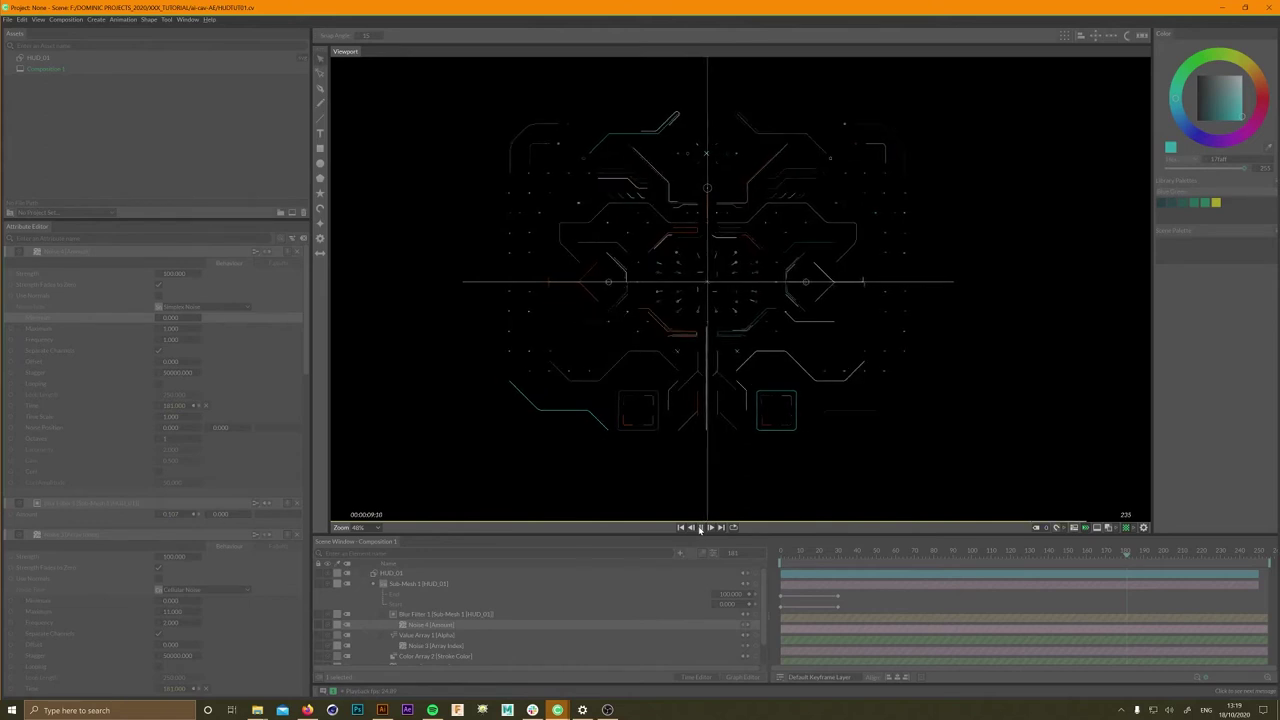
click(700, 527)
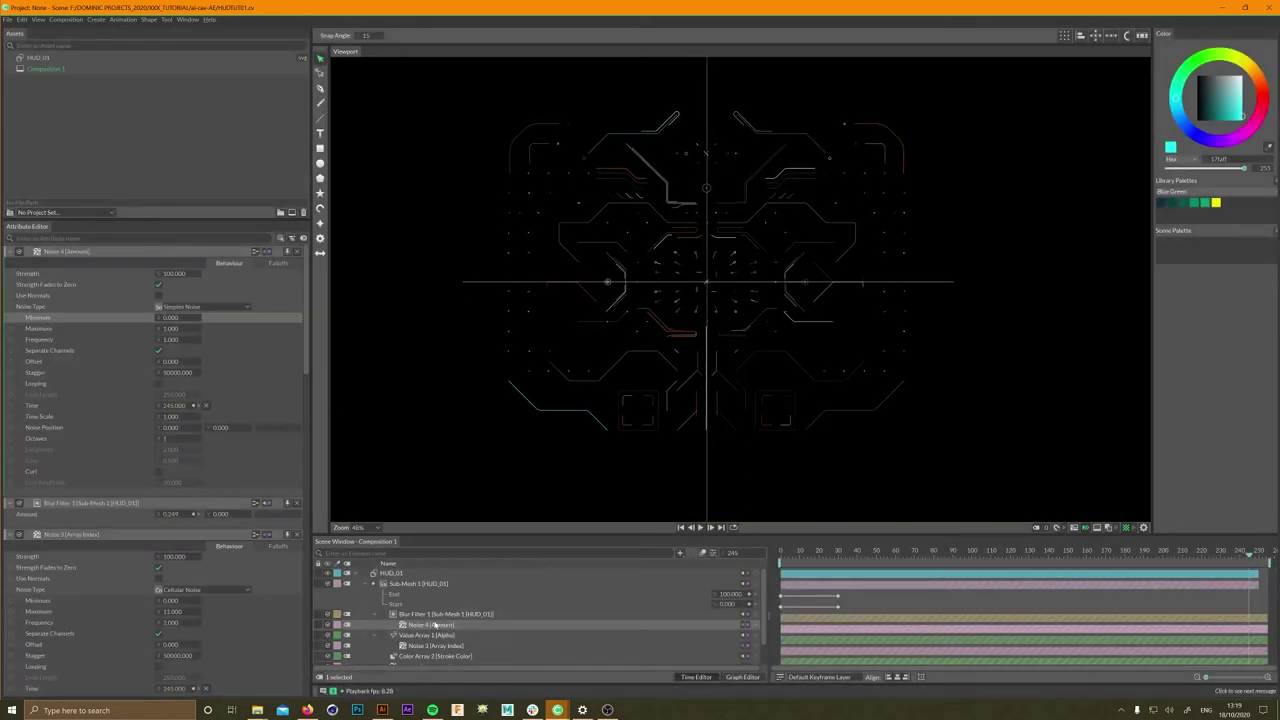
- Delete the Blur Filter with its noise and play back the animation without blur
click(436, 614)
key(Delete)
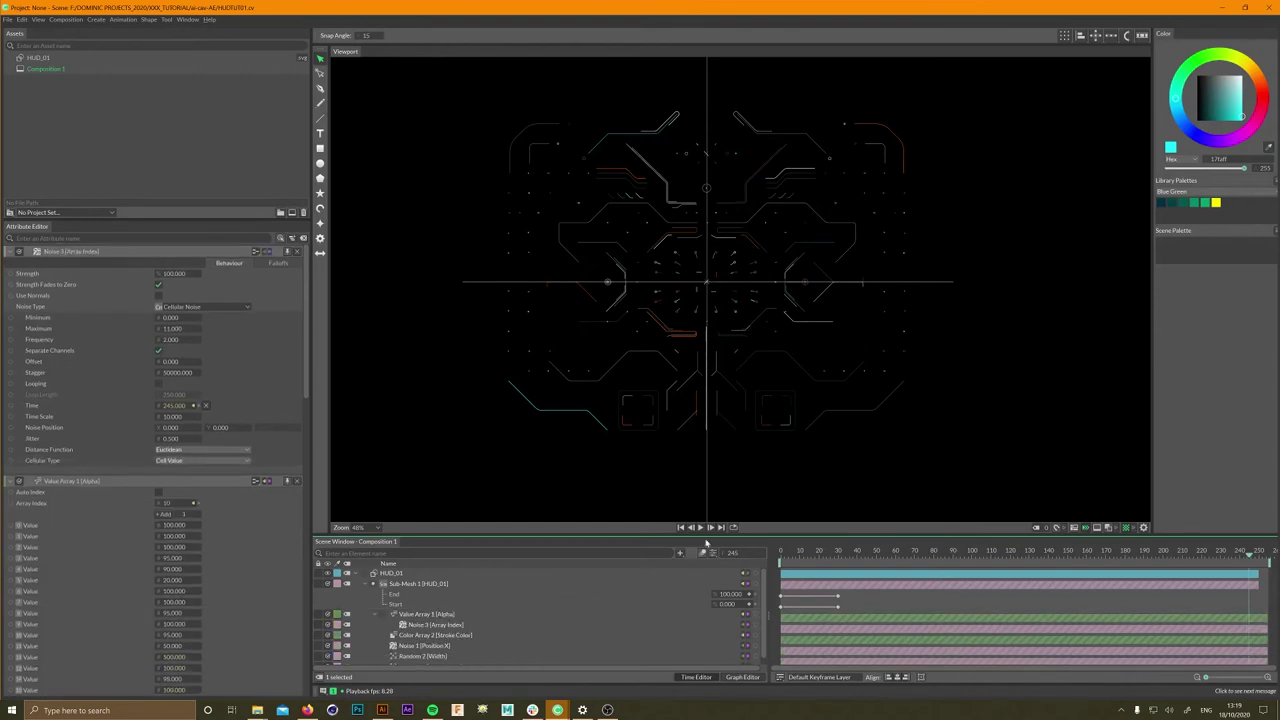
click(704, 528)
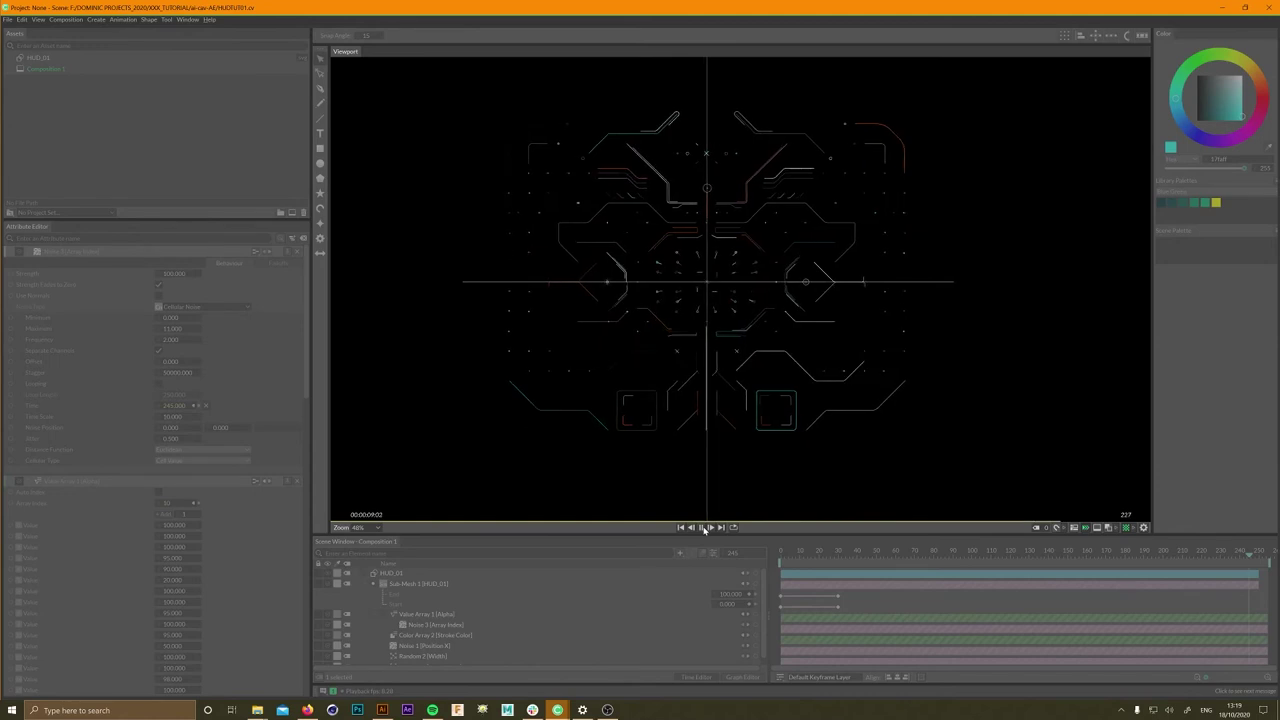
click(705, 527)
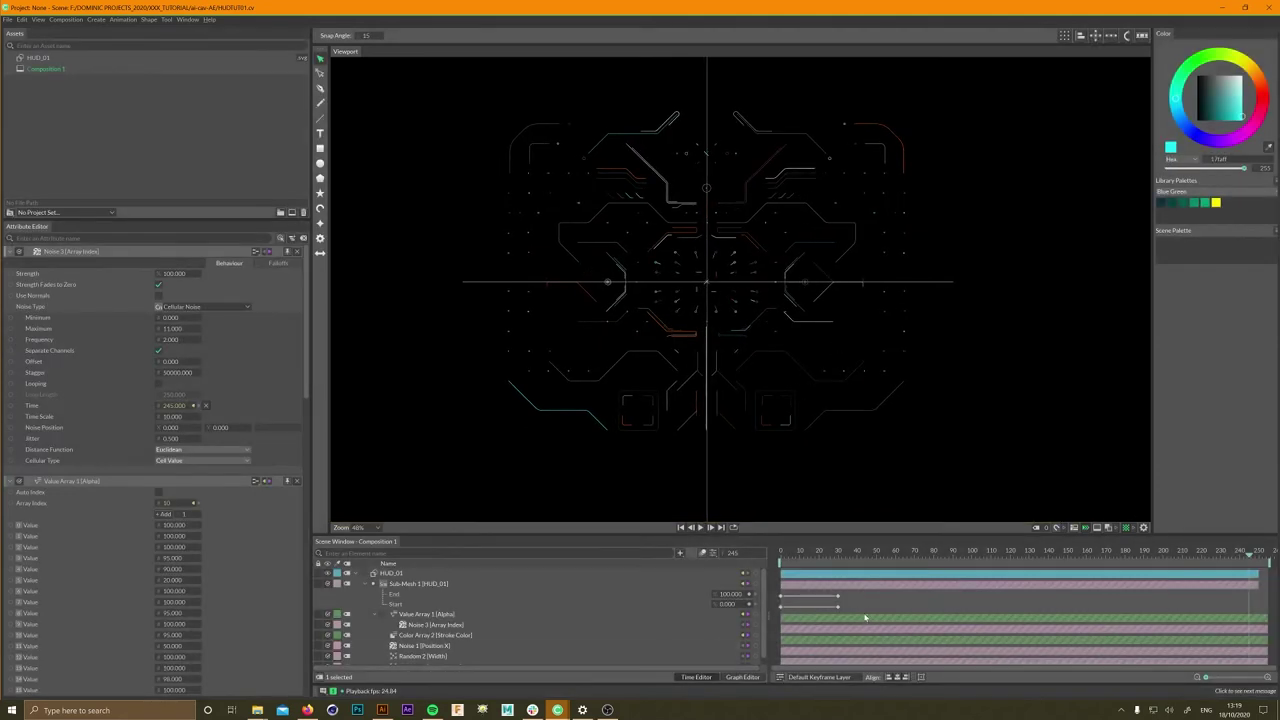
- Open the Render Manager and set Composition 1's output file name to HUDTUT01
click(373, 573)
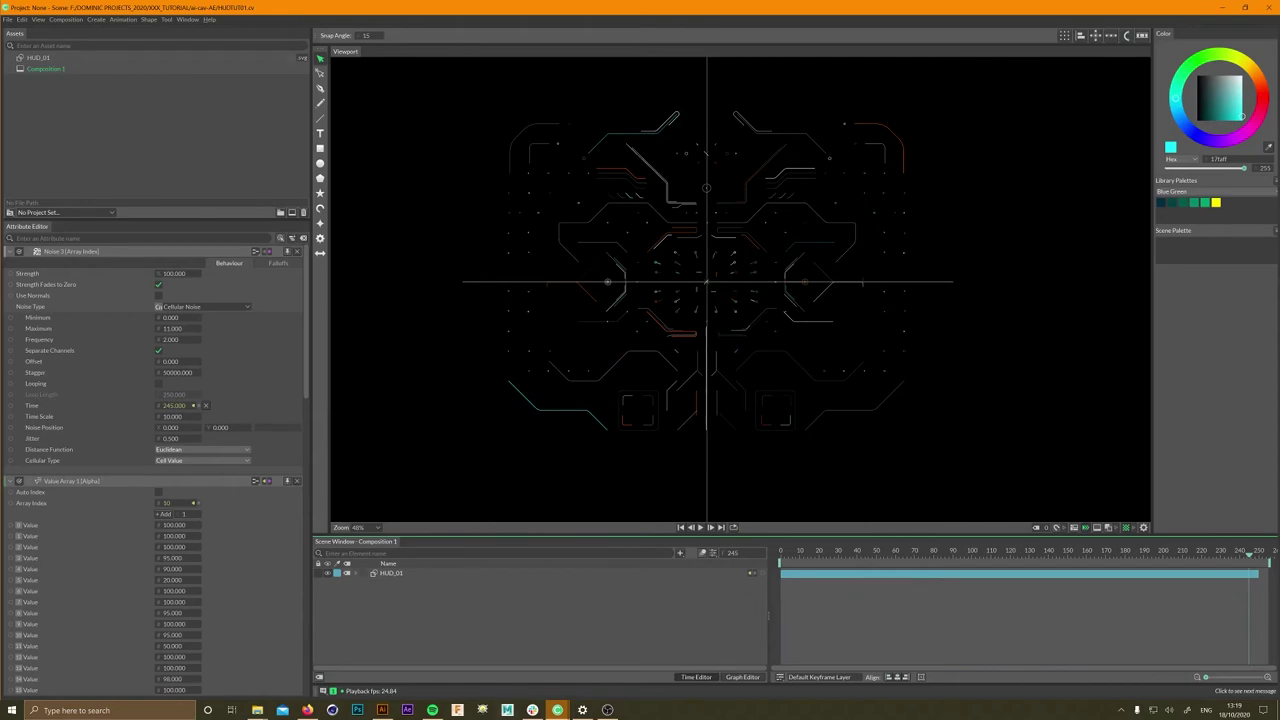
click(9, 19)
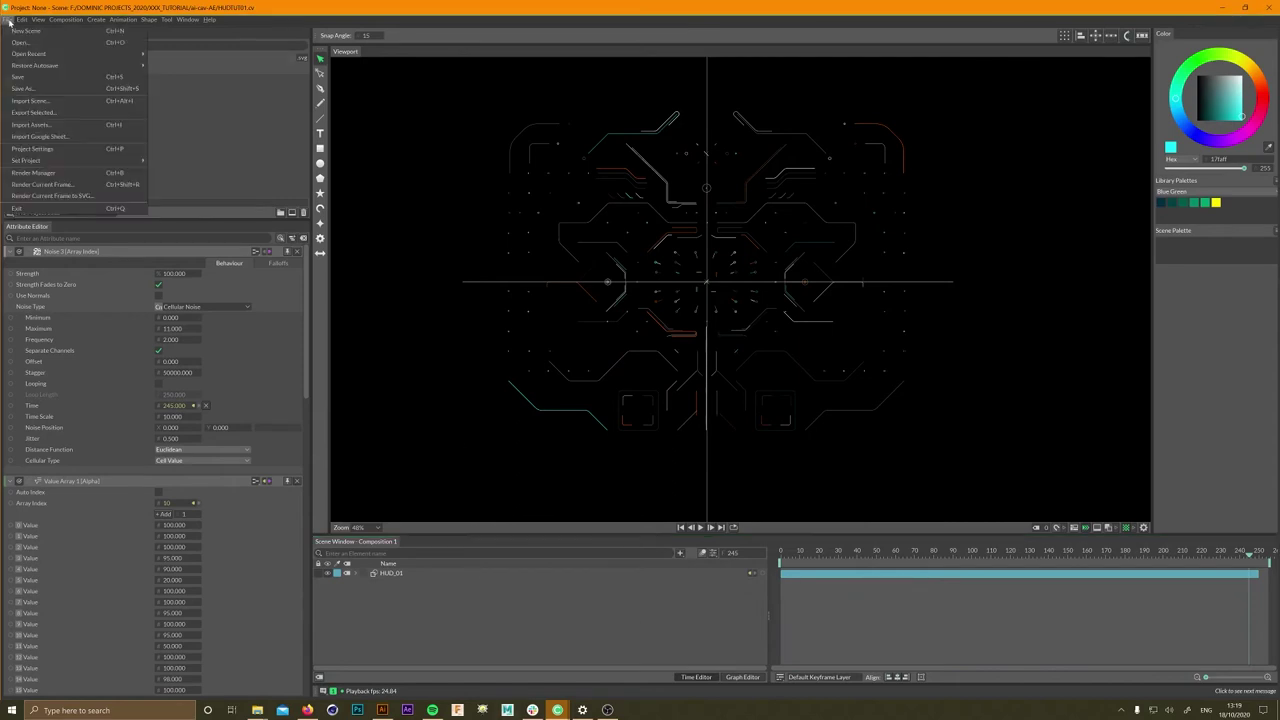
click(94, 173)
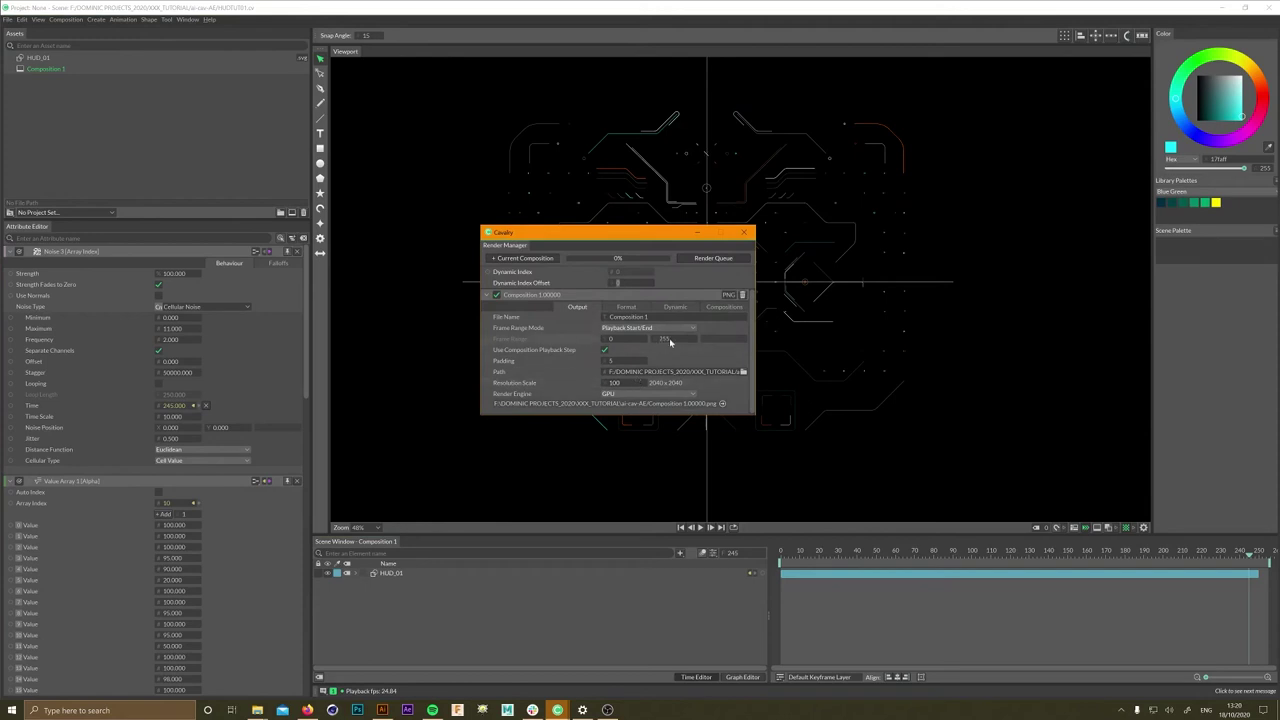
drag(652, 317, 552, 313)
text(HUDTUT01)
- Create a RENDERS folder with a cav subfolder inside ai-cav-AE and choose it as the render output path
click(730, 371)
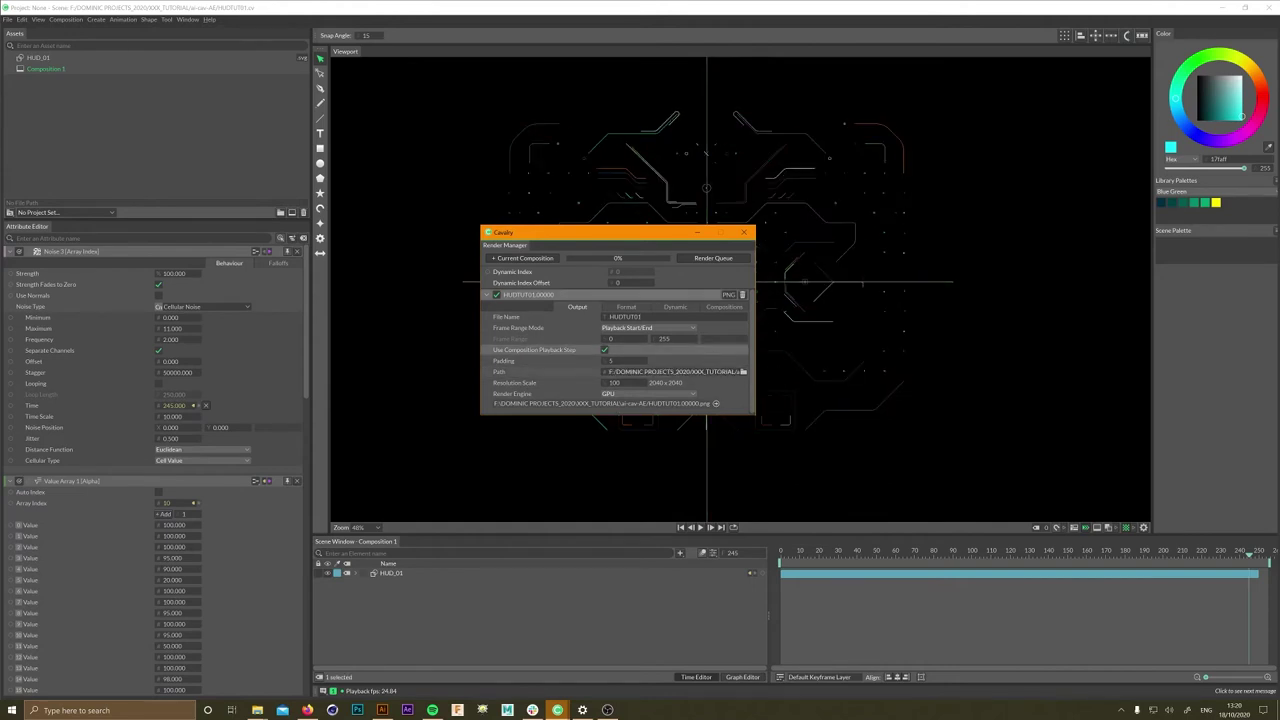
click(742, 372)
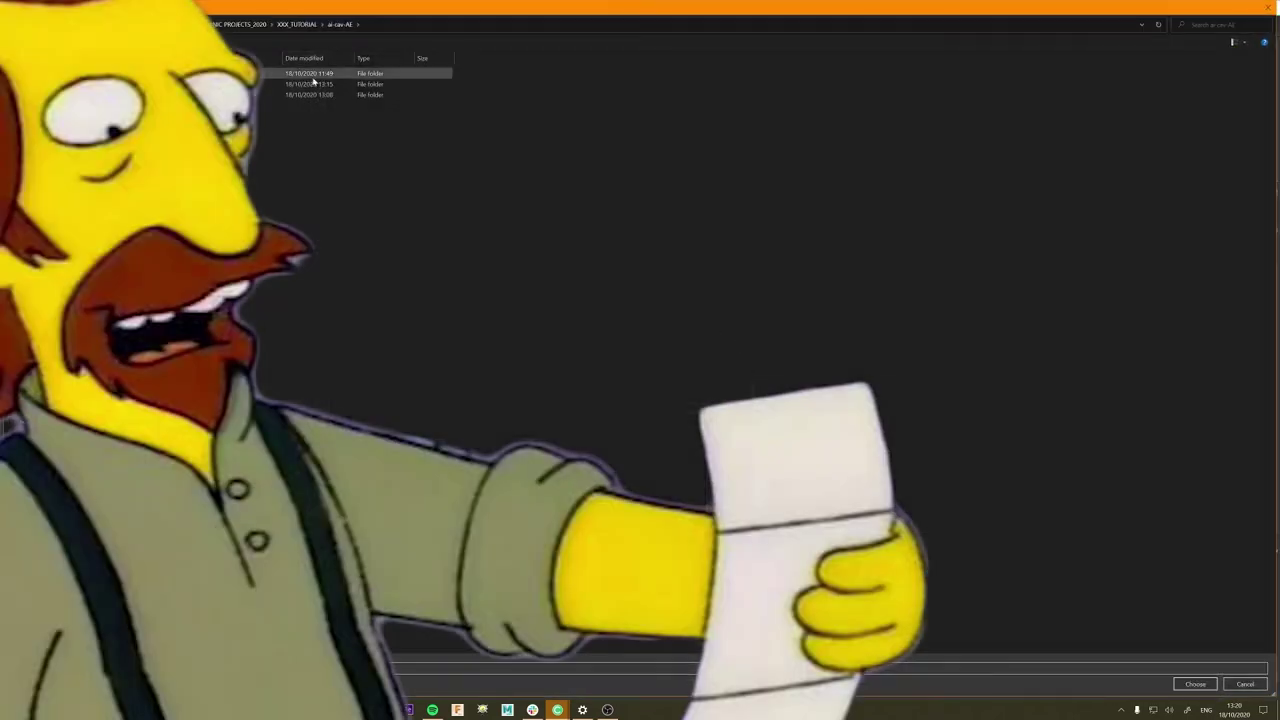
right_click(240, 268)
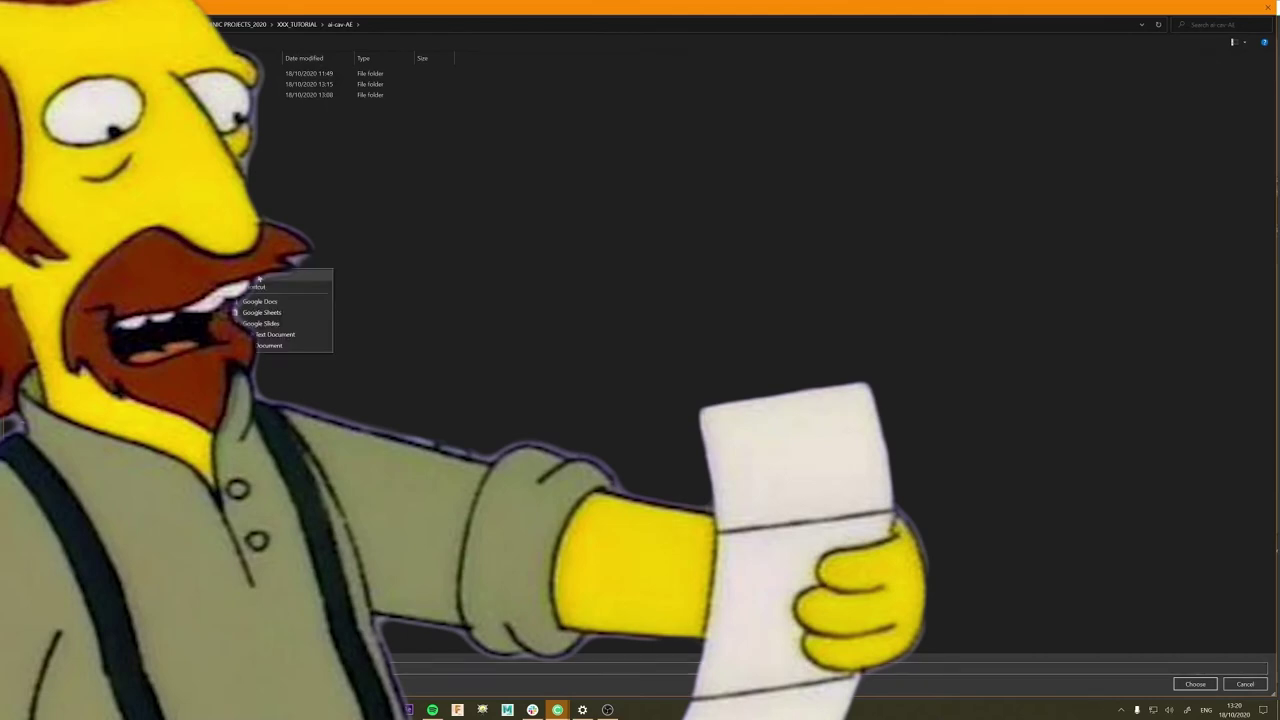
click(280, 273)
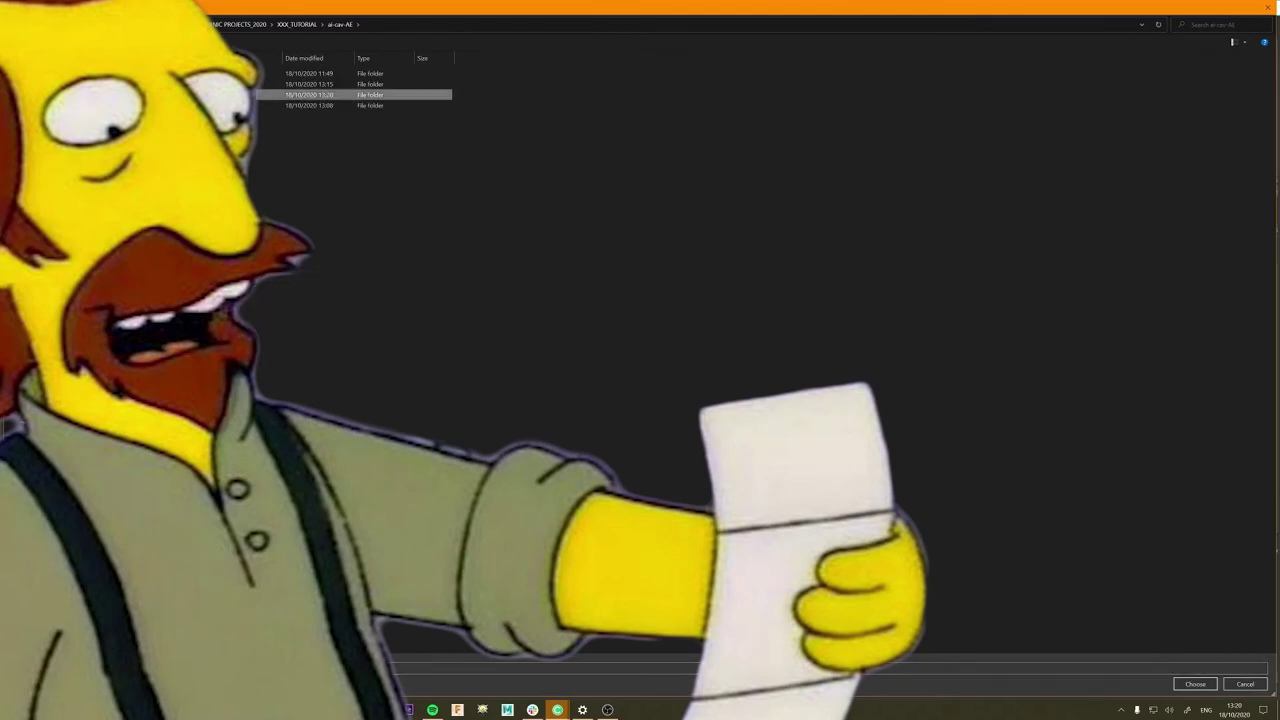
key(Return)
right_click(105, 270)
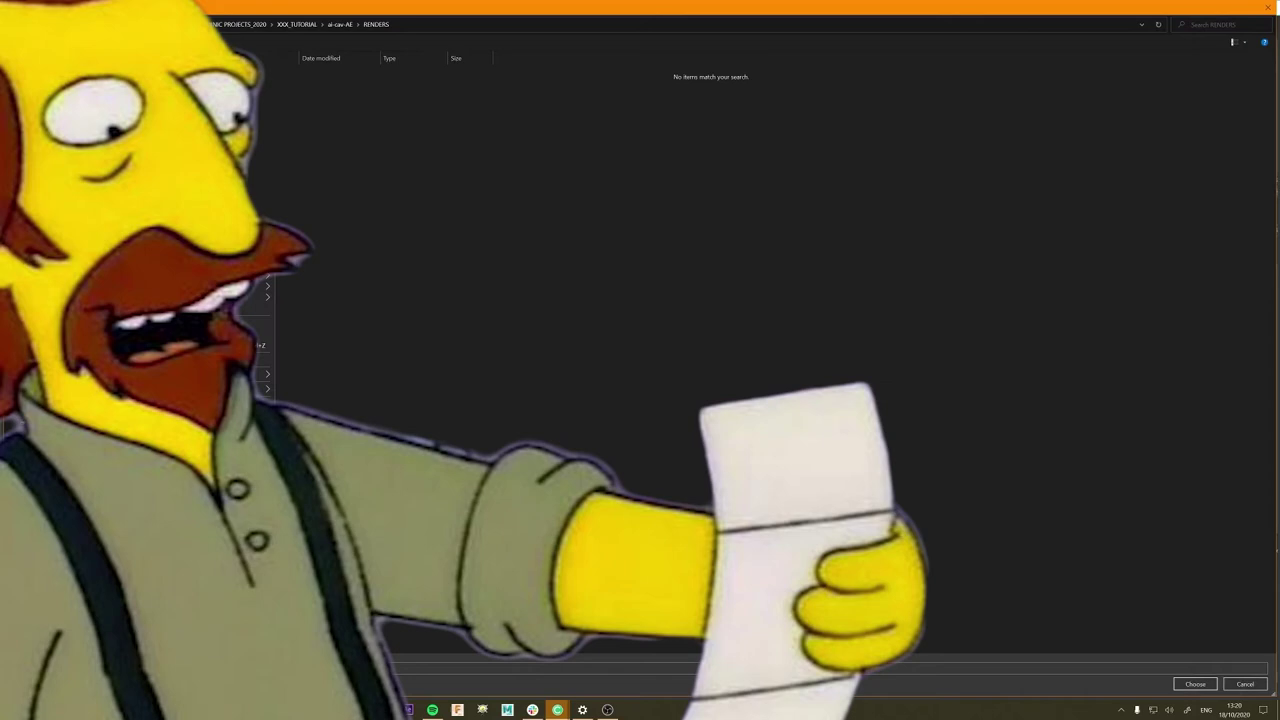
click(288, 391)
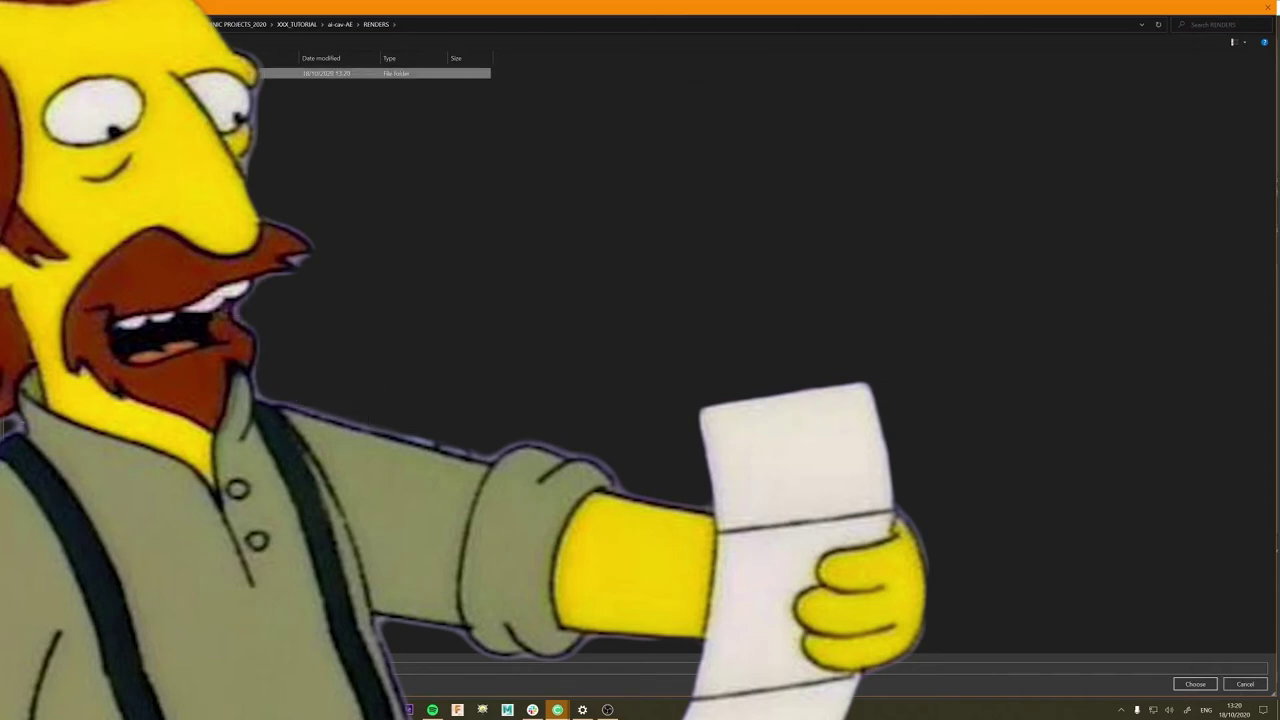
key(Return)
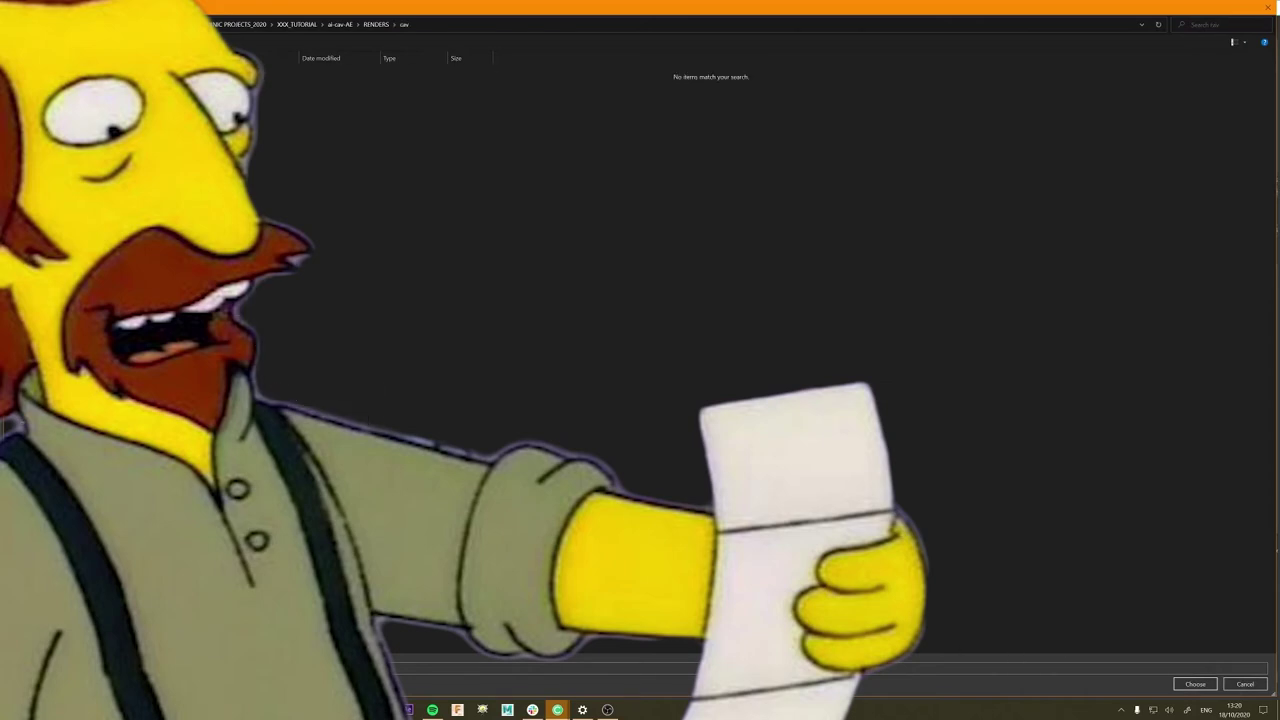
click(1195, 684)
- Set the output's frame number padding to 1, check the render item's other settings and start the render queue
drag(612, 360, 577, 366)
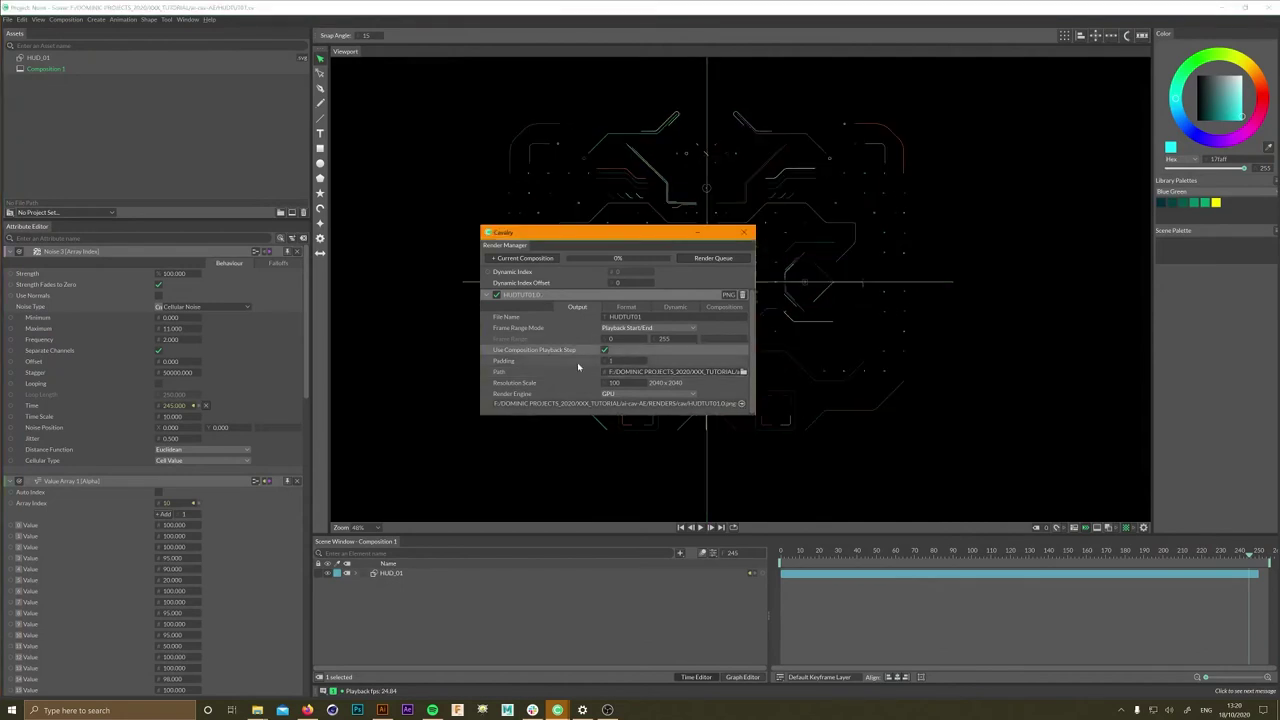
click(646, 308)
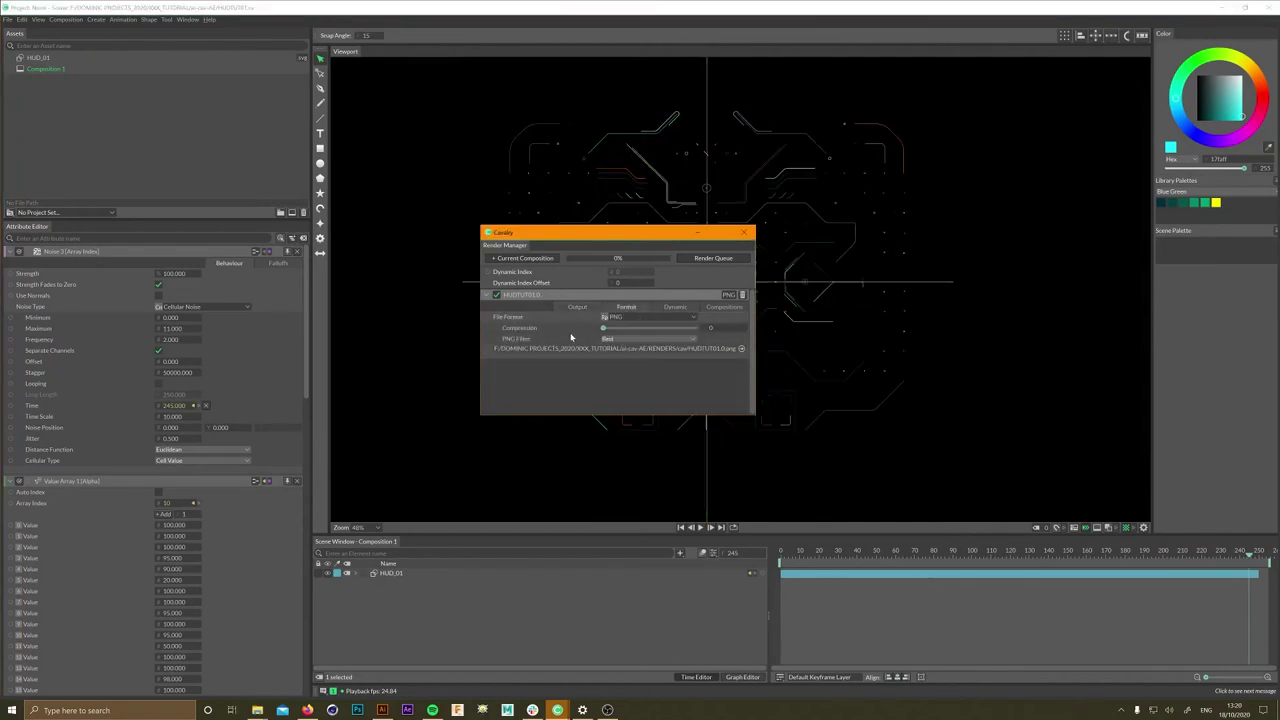
click(712, 308)
click(675, 307)
click(578, 307)
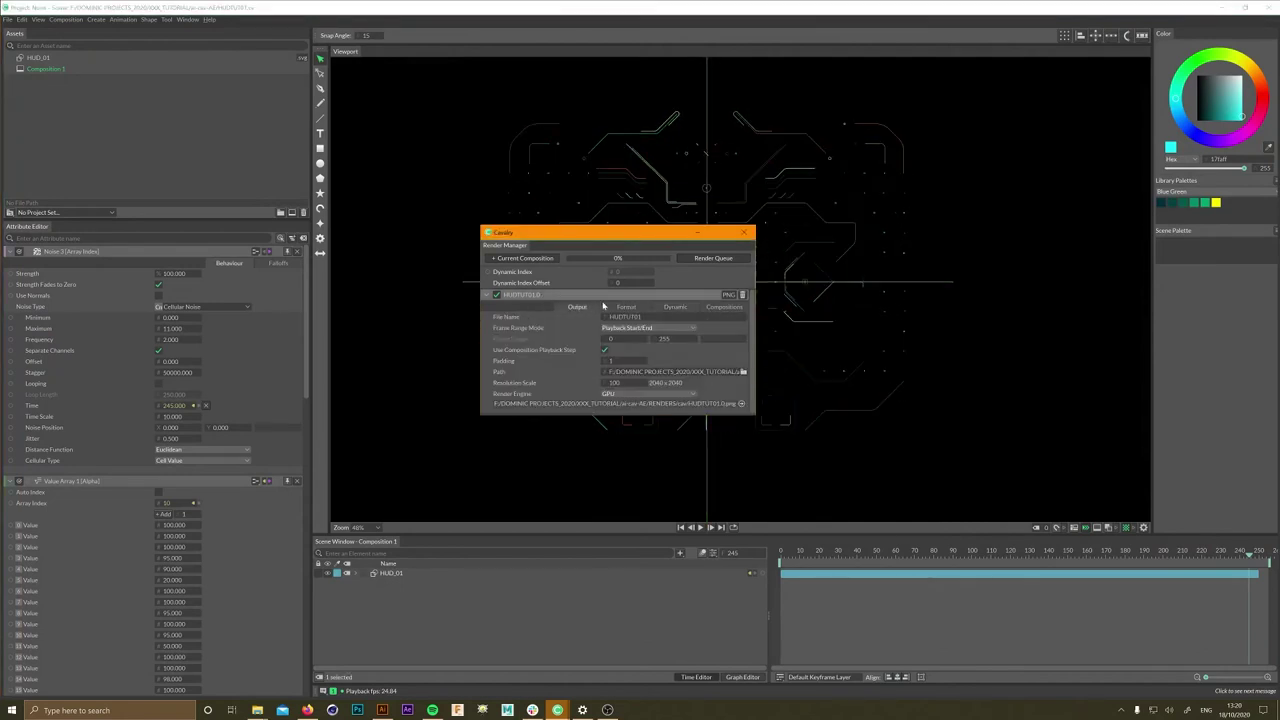
click(713, 258)
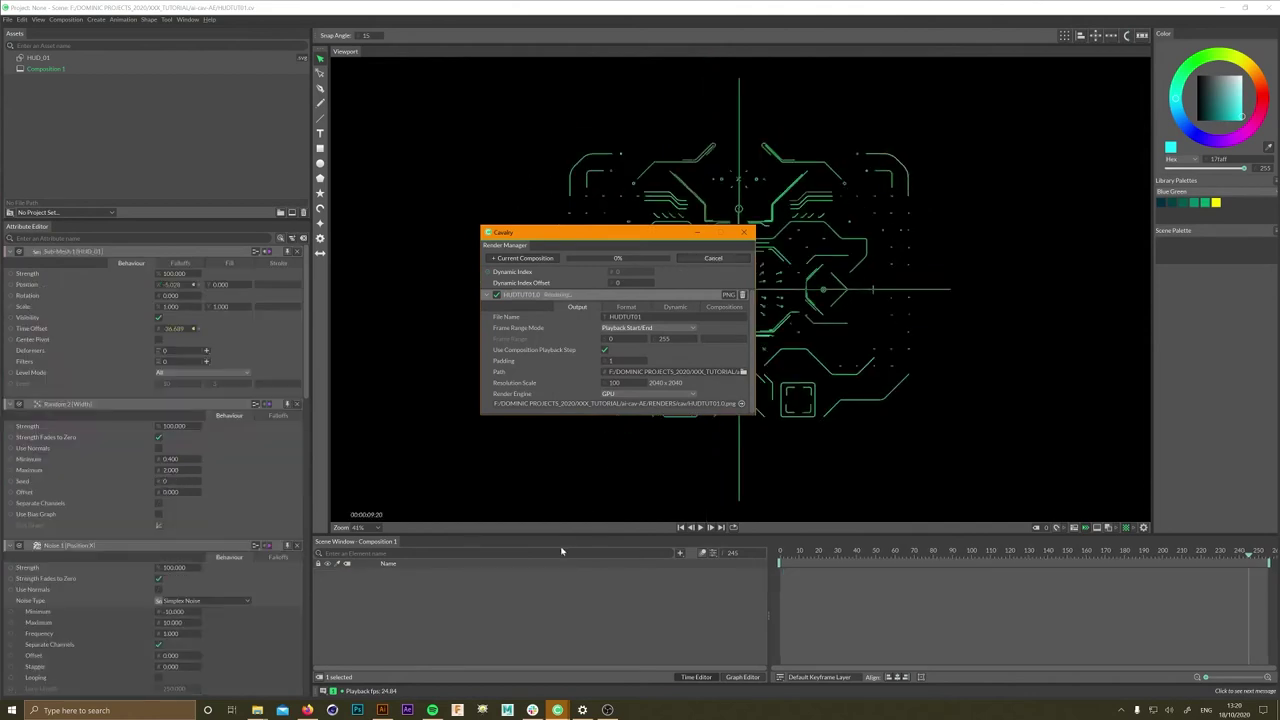
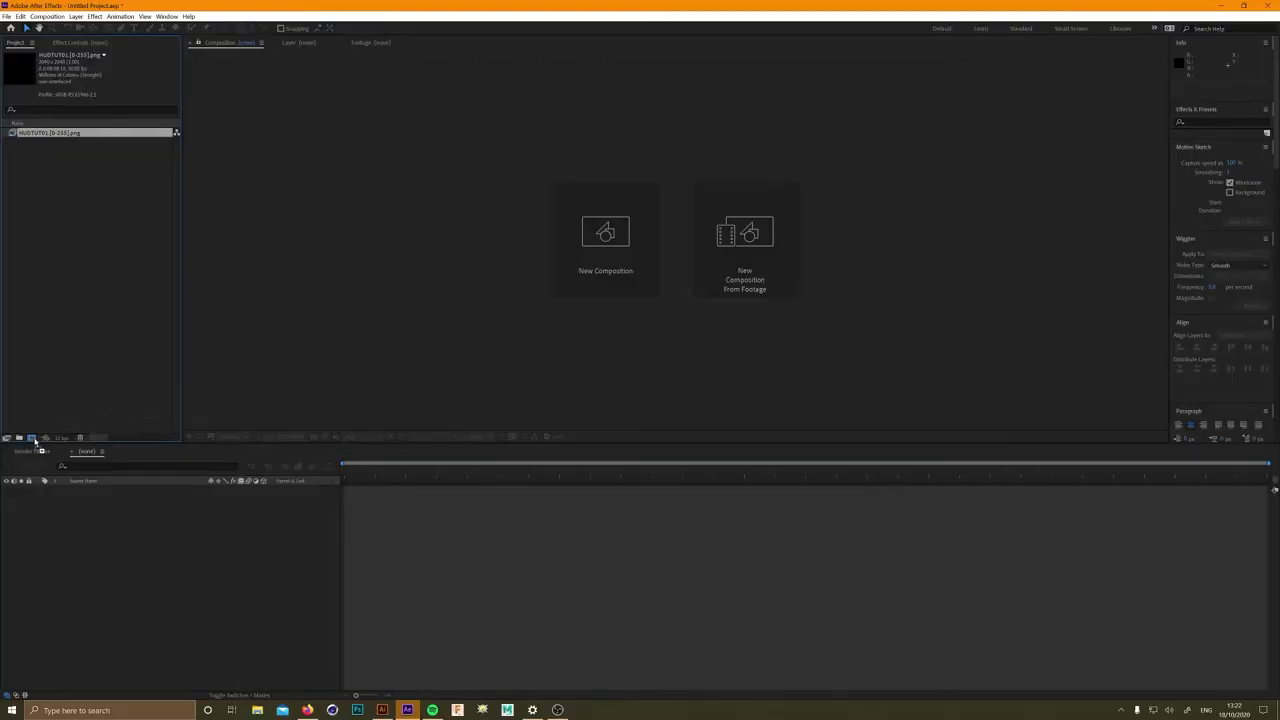
- In After Effects, create a composition from the HUDTUT01 PNG sequence and resize it to 1080 × 1080 px
right_click(393, 310)
click(397, 318)
click(72, 77)
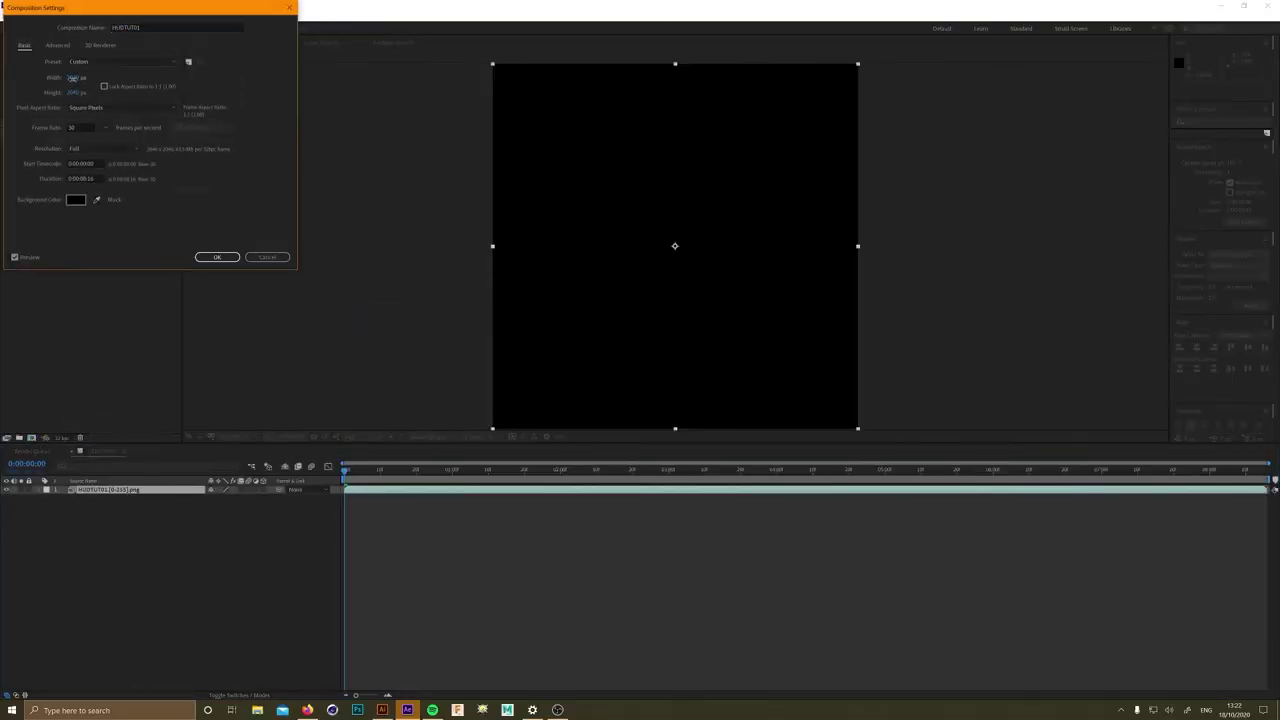
text(1080)
key(Tab)
key(Return)
right_click(336, 184)
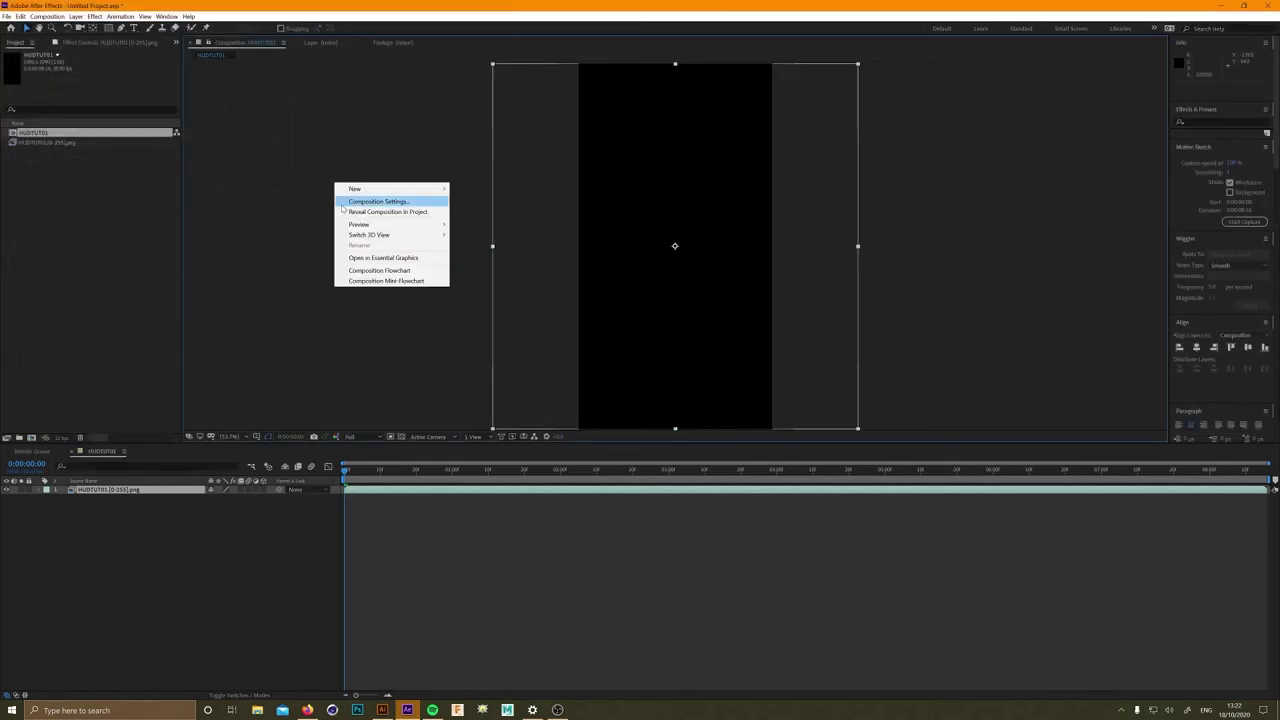
click(345, 203)
click(75, 92)
text(100)
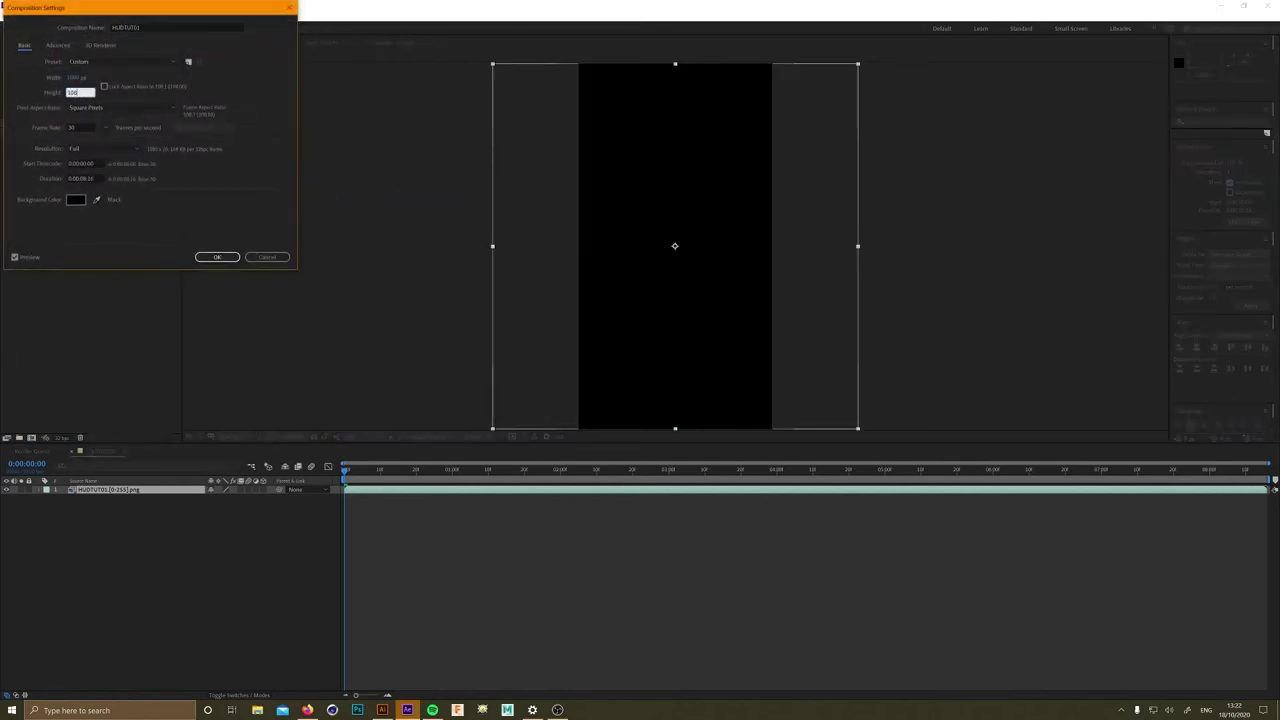
text(0)
key(Return)
- Scale the HUDTUT01 sequence layer down to 54% so the HUD graphic fits inside the composition
key(comma)
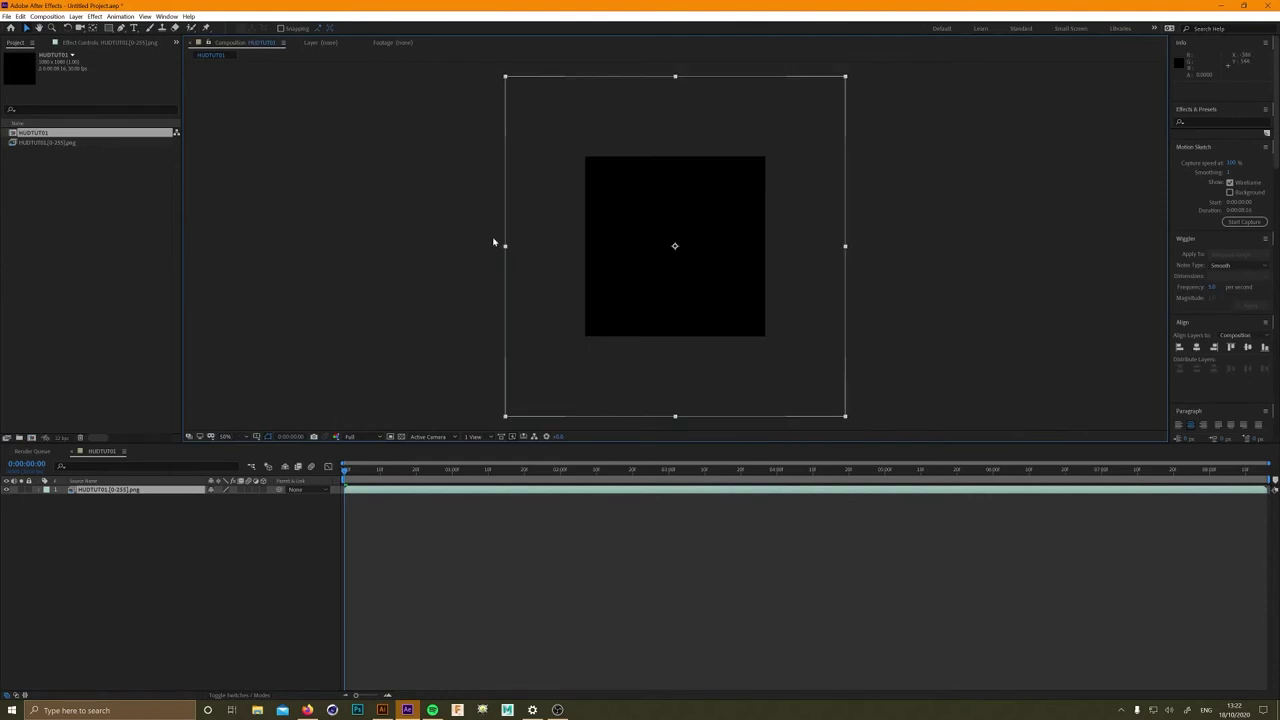
click(436, 236)
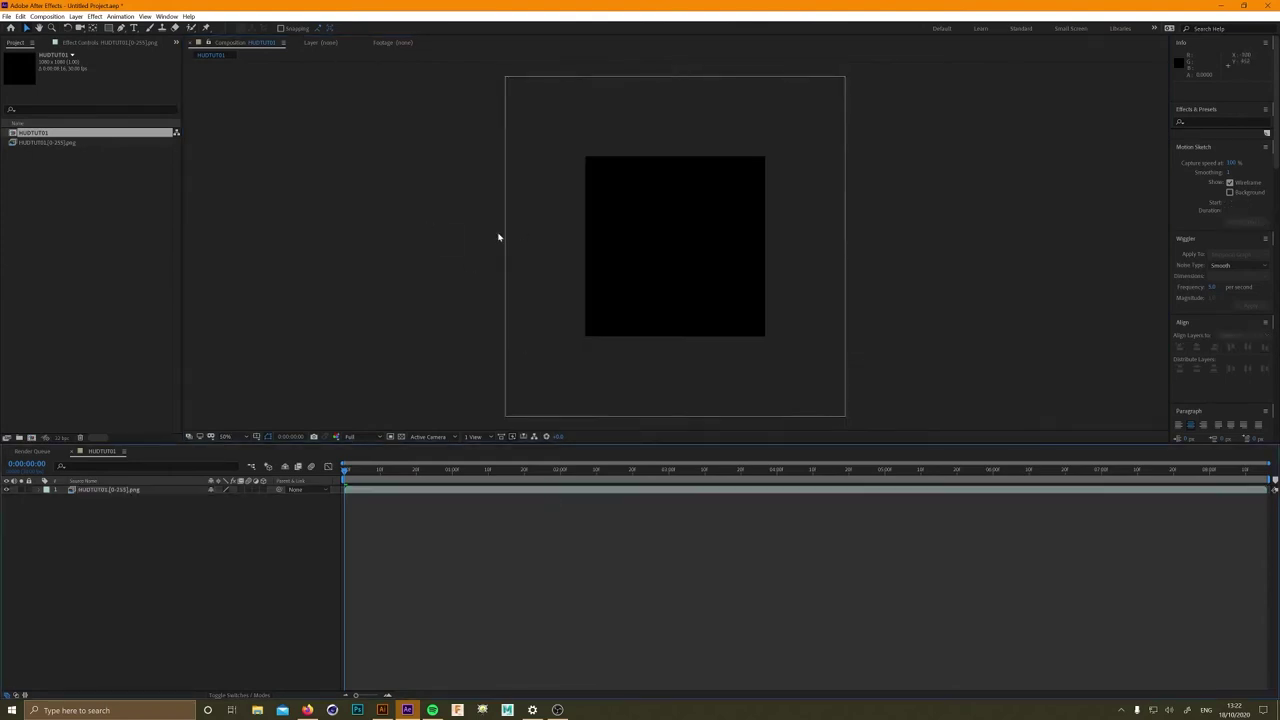
key(period)
drag(352, 474, 688, 466)
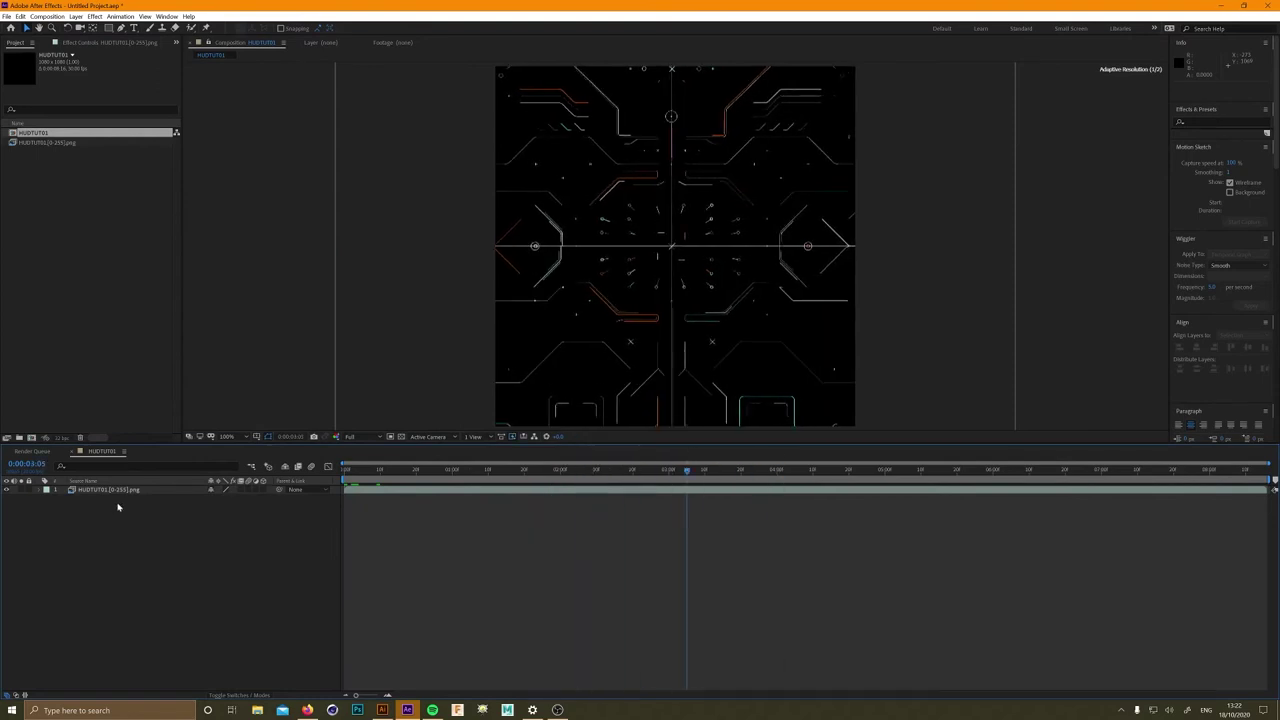
click(110, 489)
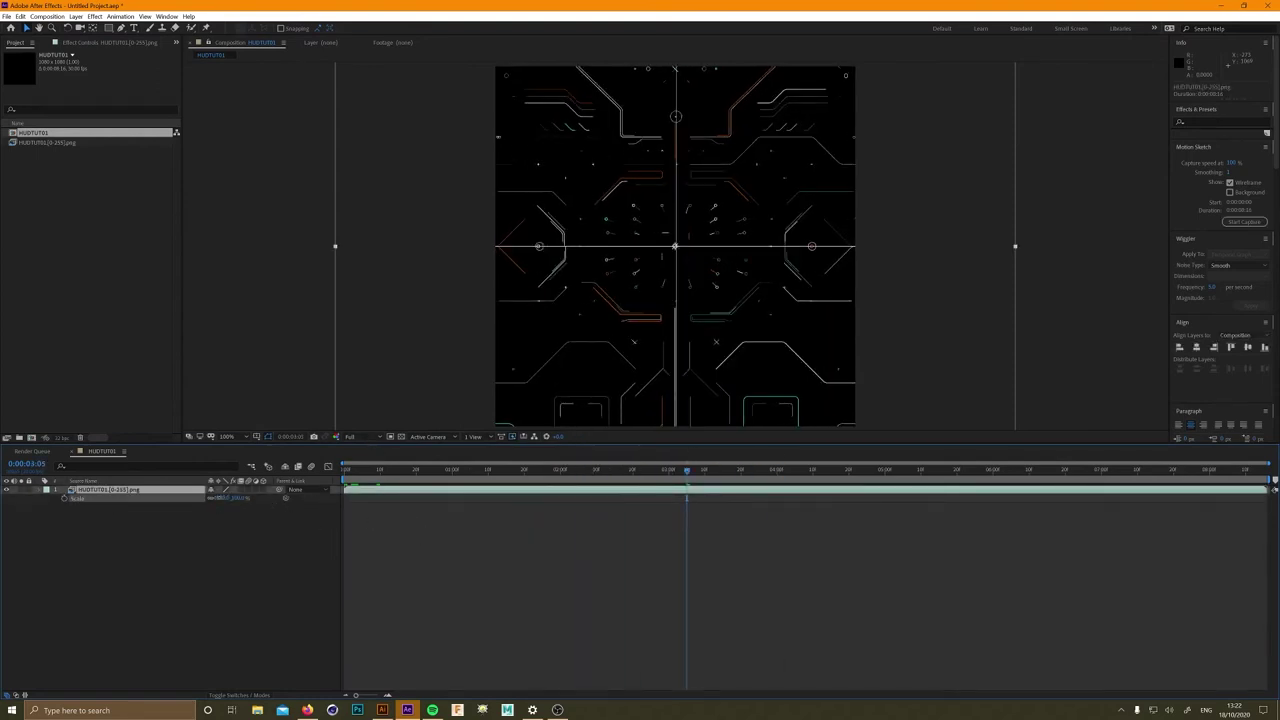
drag(230, 497, 182, 497)
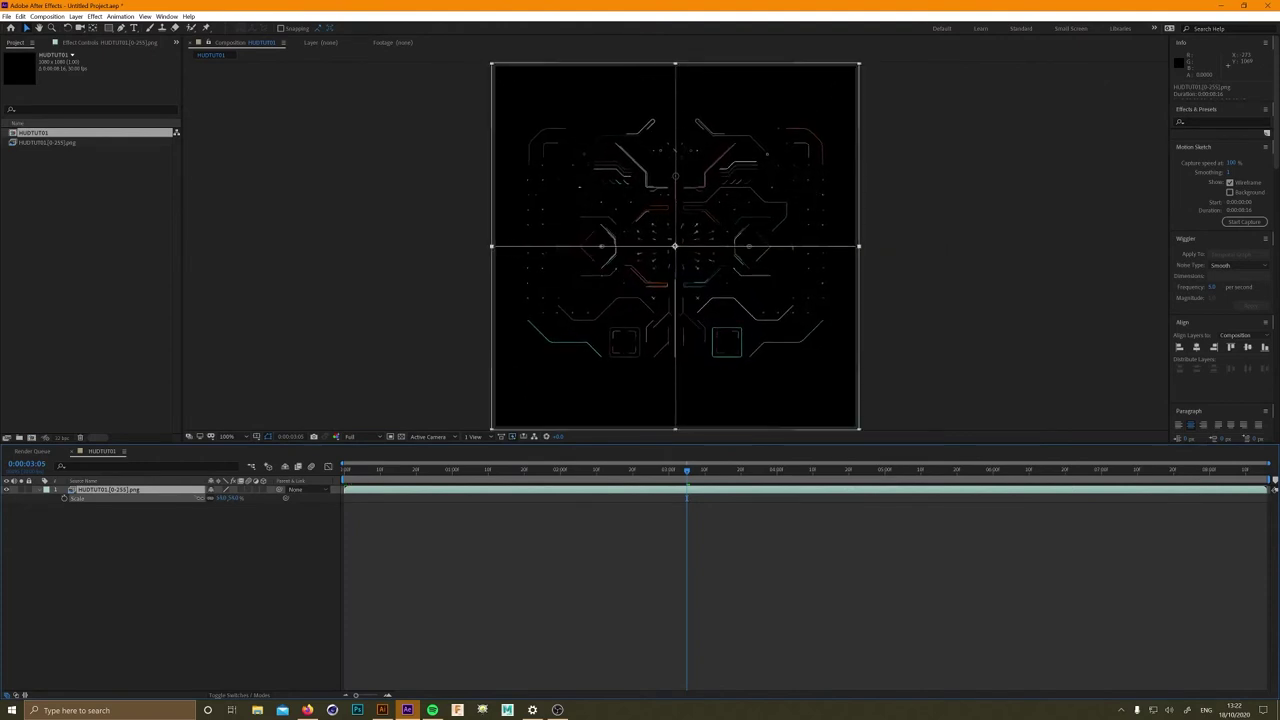
- Preview the animation from the start and trim the composition to a work area of five seconds
click(671, 583)
key(Home)
key(space)
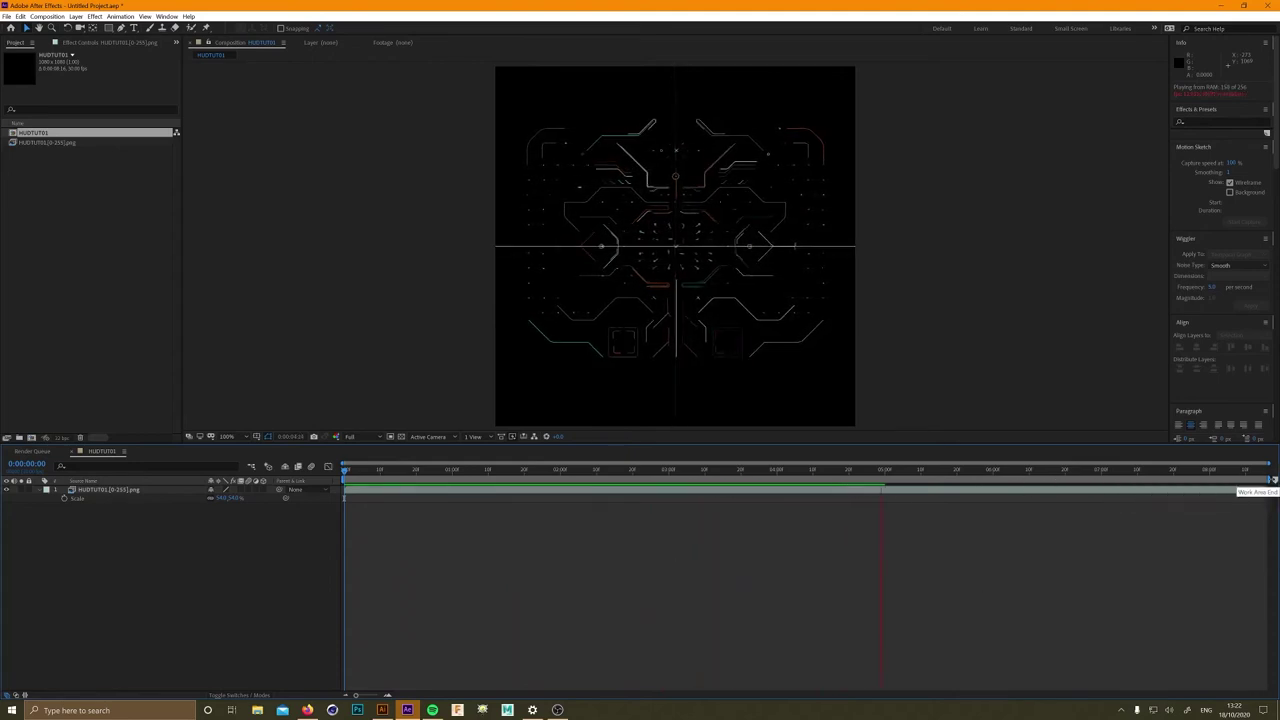
key(space)
right_click(855, 478)
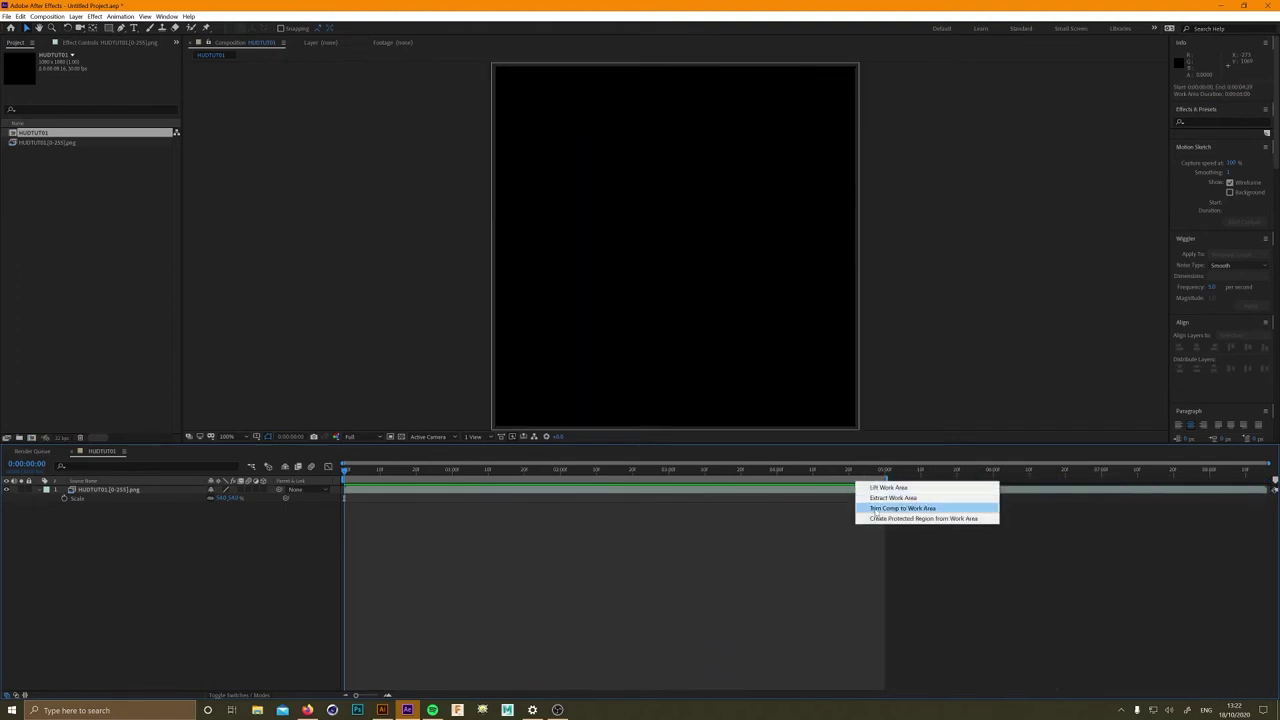
click(925, 508)
- Play back the trimmed composition to review the HUD animation
key(space)
key(space)
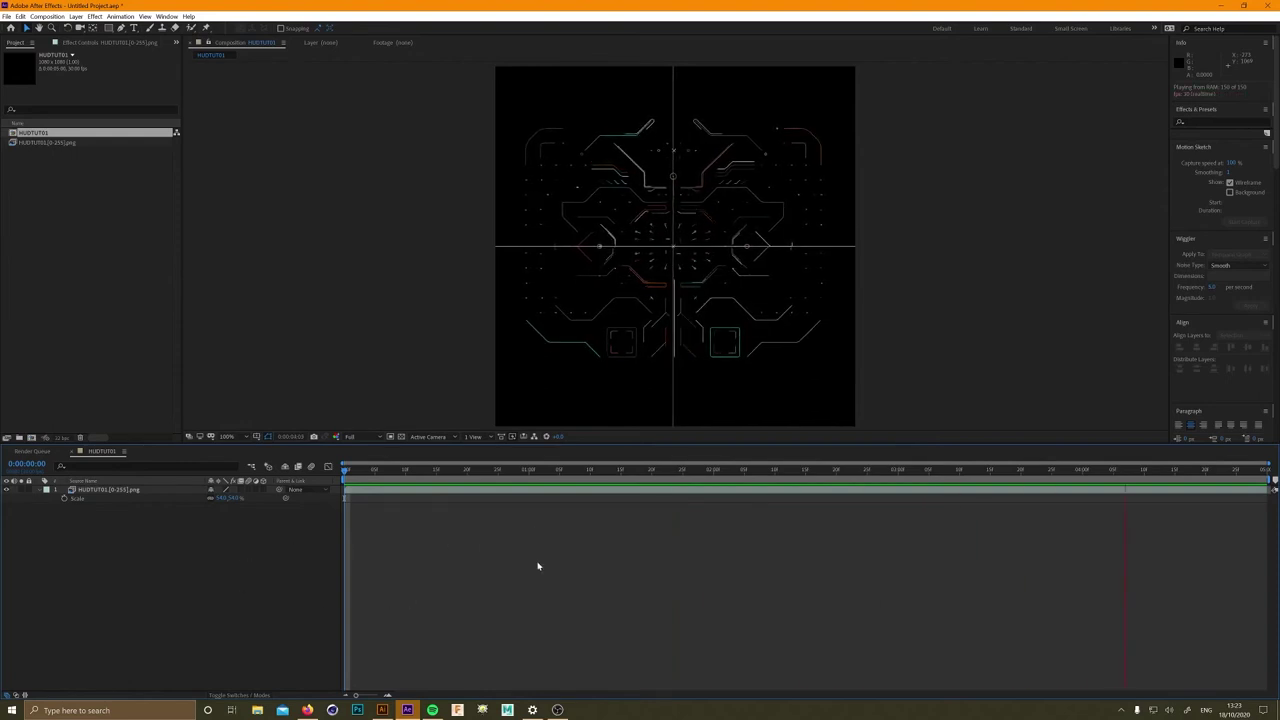
key(space)
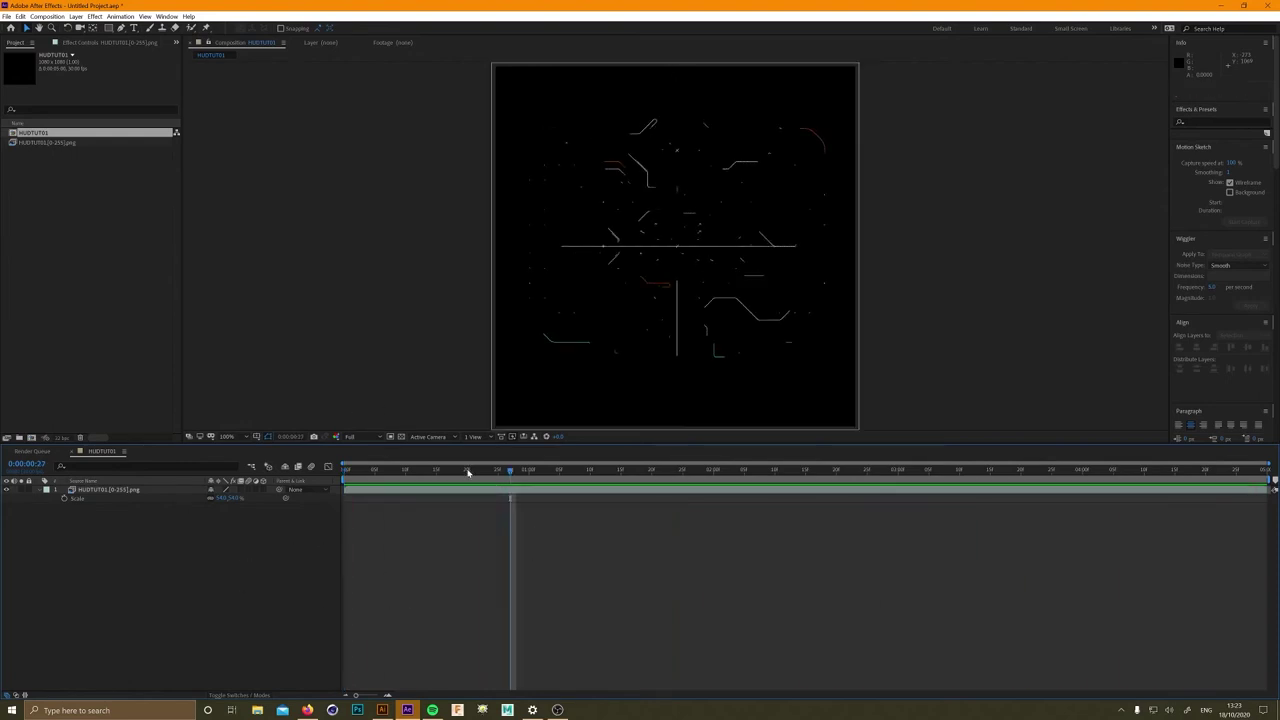
- Return to the first frame, add a two-node camera and make the HUDTUT01 sequence layer 3D
drag(467, 471, 345, 471)
key(ctrl+alt+shift+c)
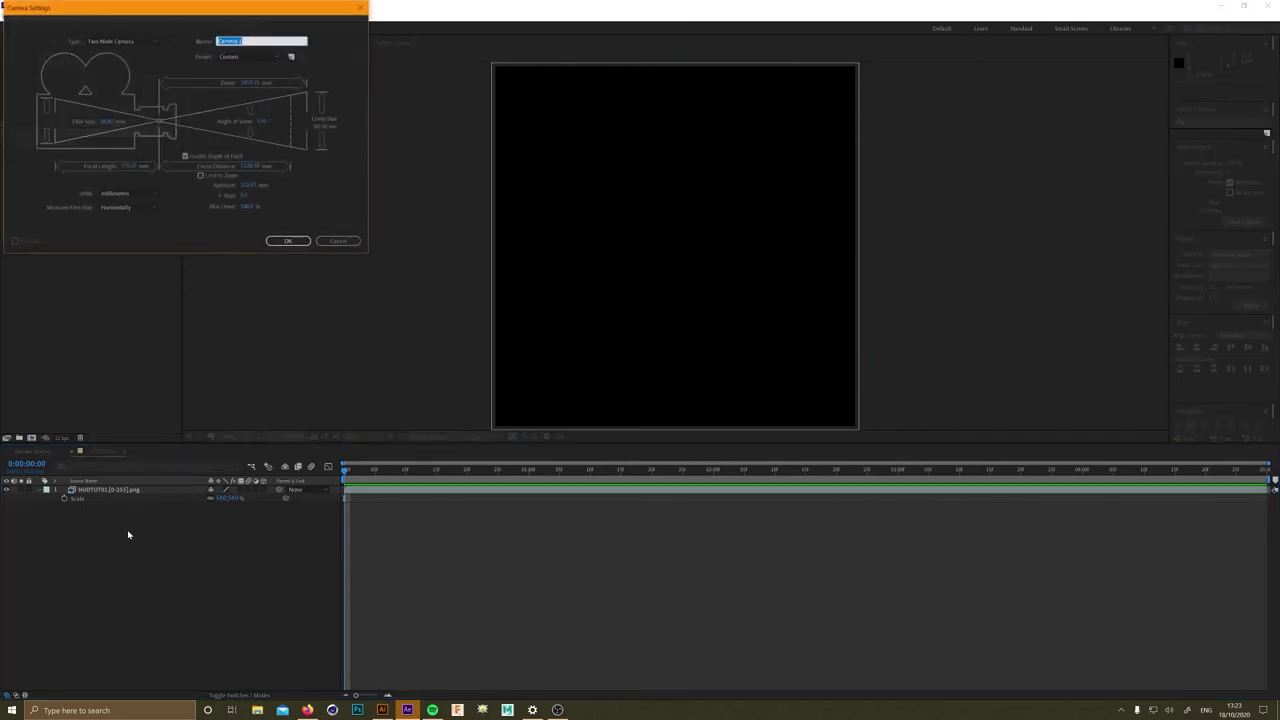
click(299, 243)
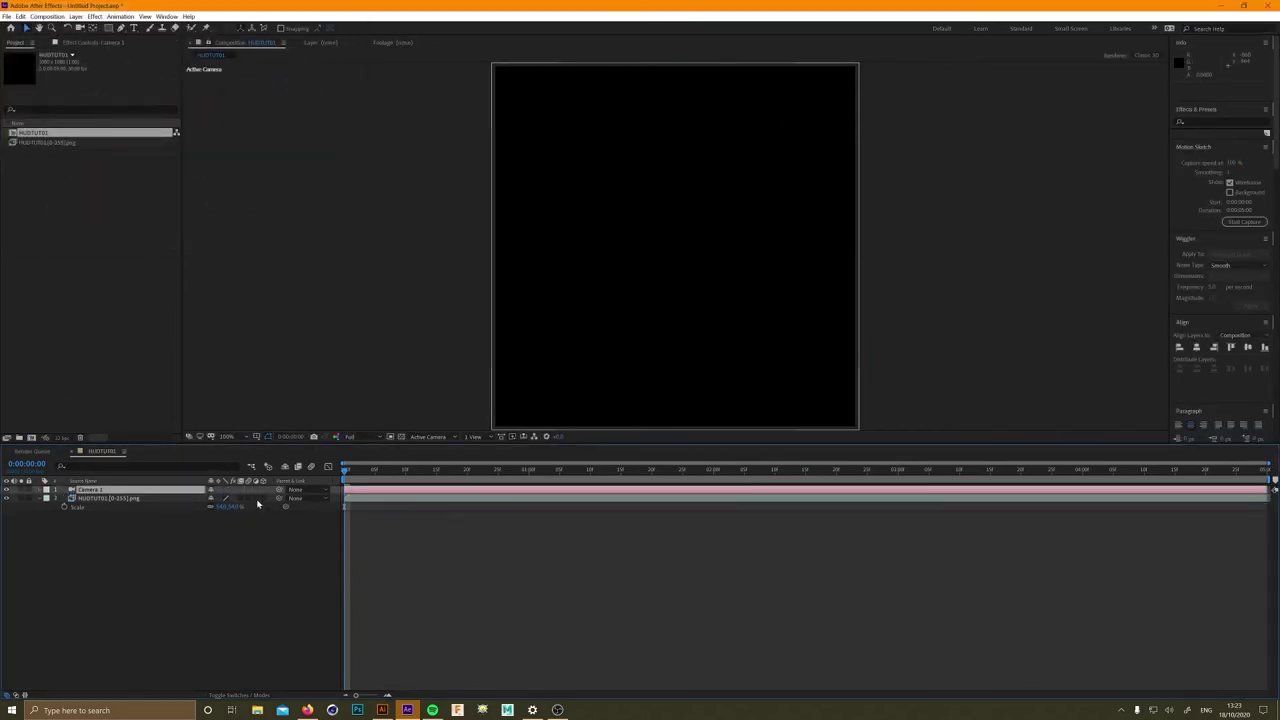
click(263, 498)
- Add a null object above the HUDTUT01 sequence layer and rename it CAM_CTRL
click(123, 500)
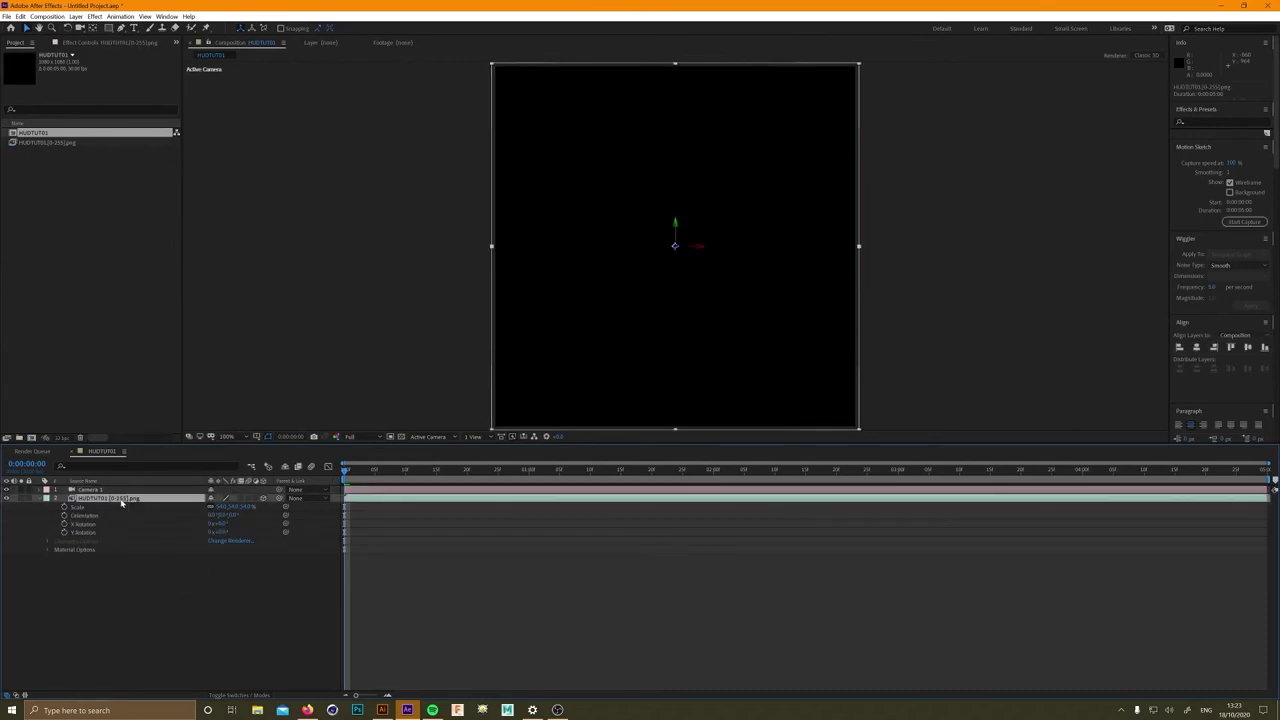
key(ctrl+alt+shift+y)
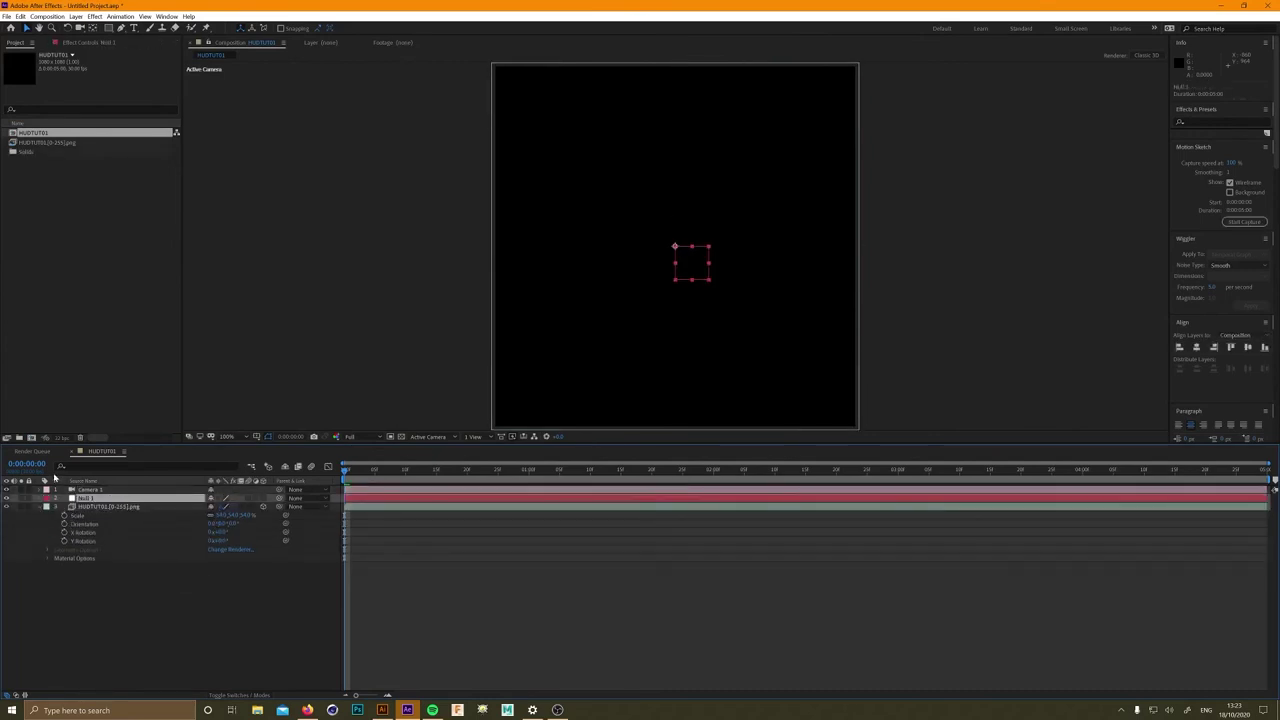
key(Return)
text(CA)
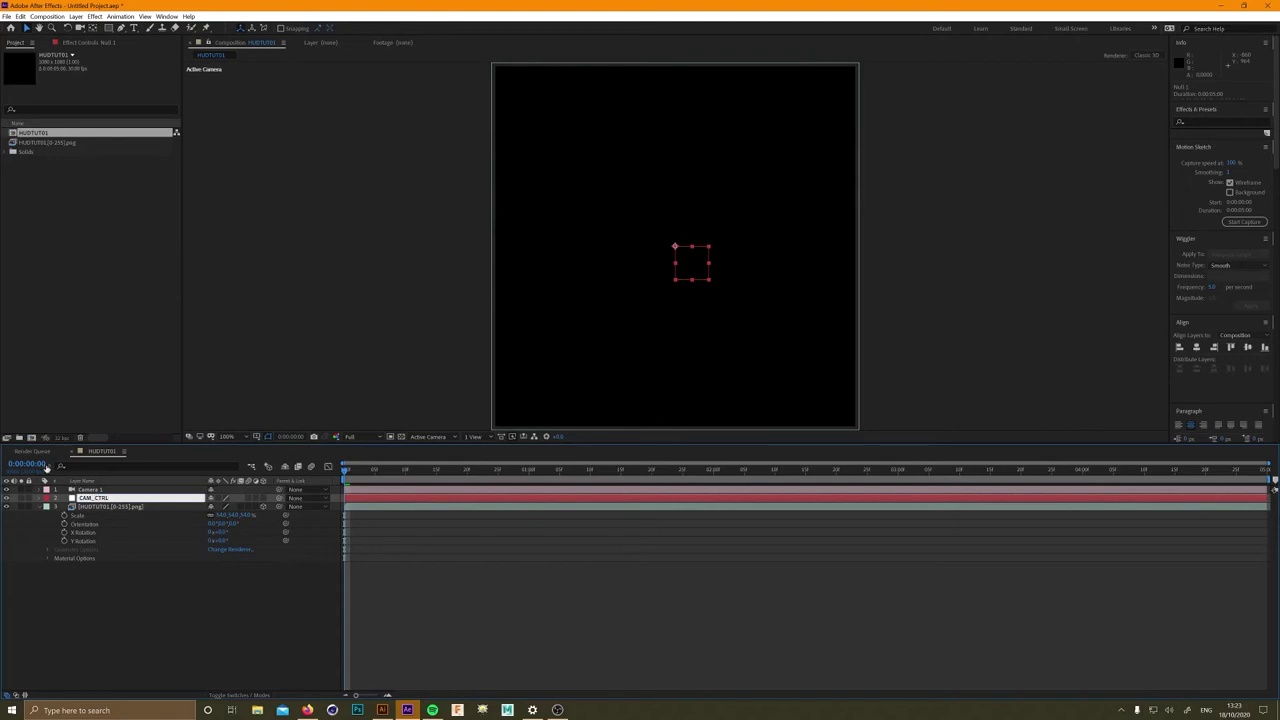
text(M_CTRL)
key(Return)
- Place the camera layer beneath CAM_CTRL and parent it to that null
click(90, 489)
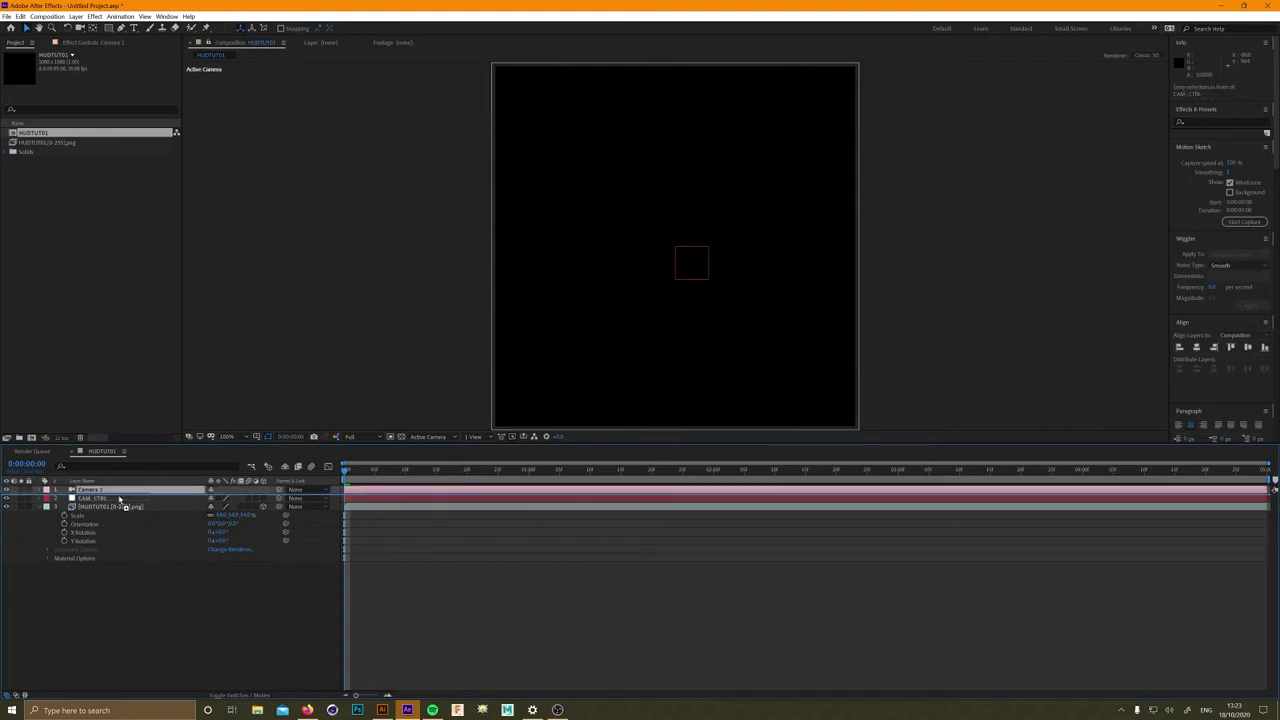
drag(117, 507, 164, 500)
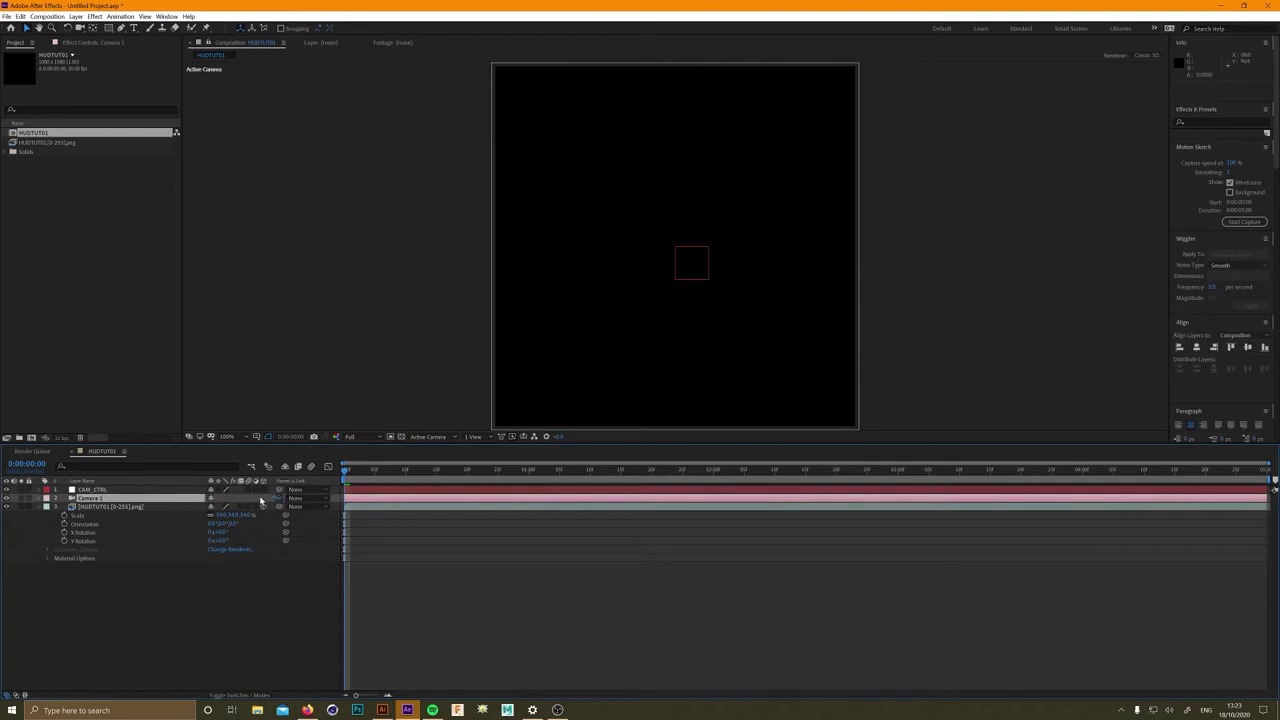
drag(279, 498, 108, 490)
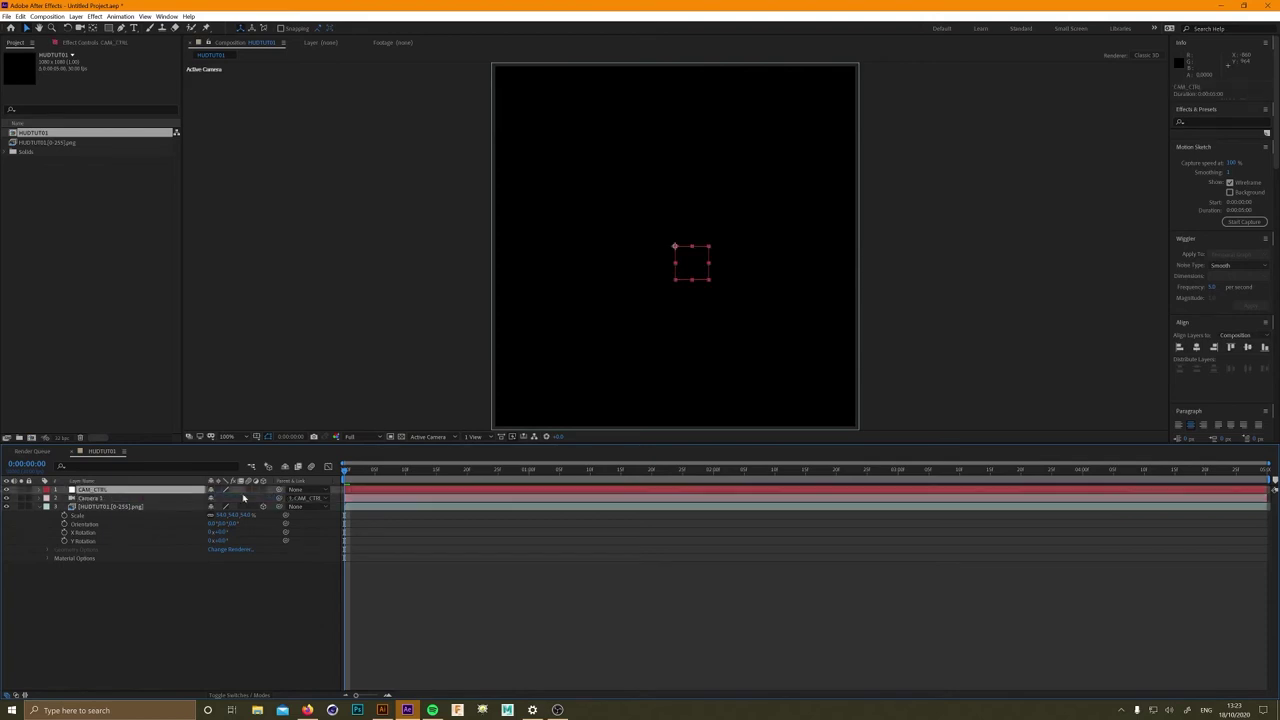
- Compare the HUD at 0:00:02:05 with the camera's depth of field off and on, leaving it on and the camera visible
click(127, 507)
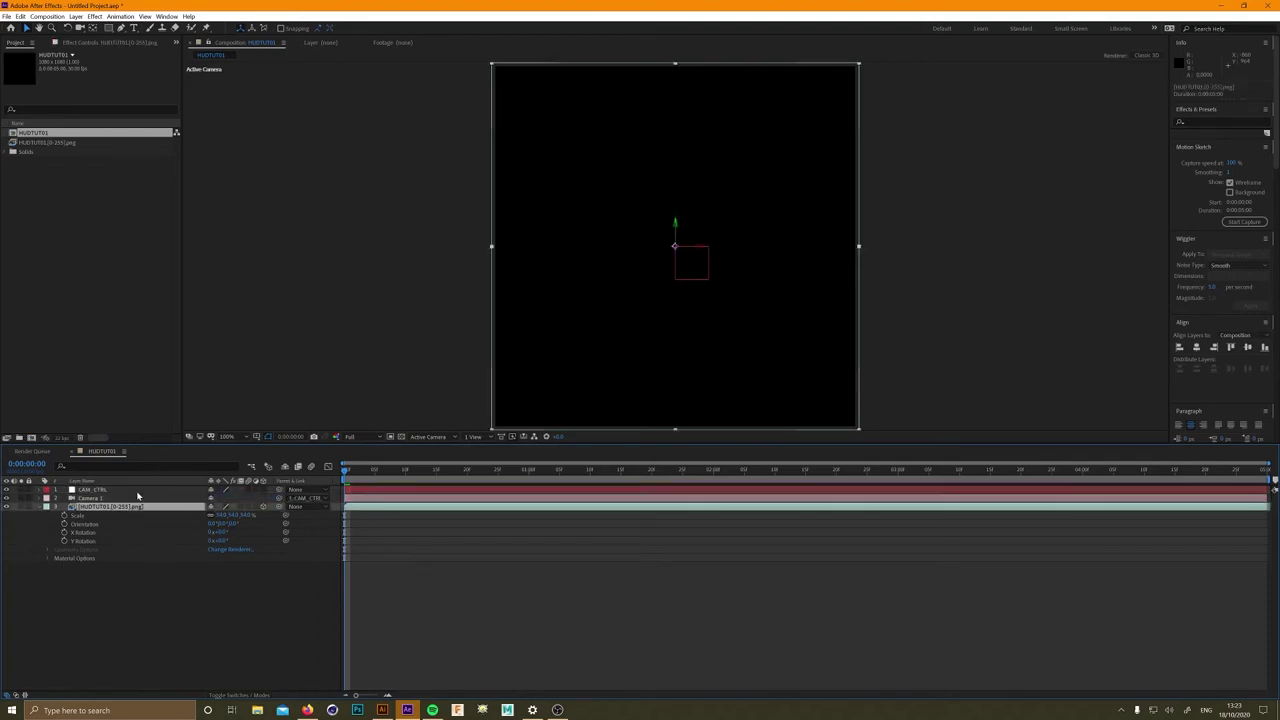
click(96, 498)
click(45, 498)
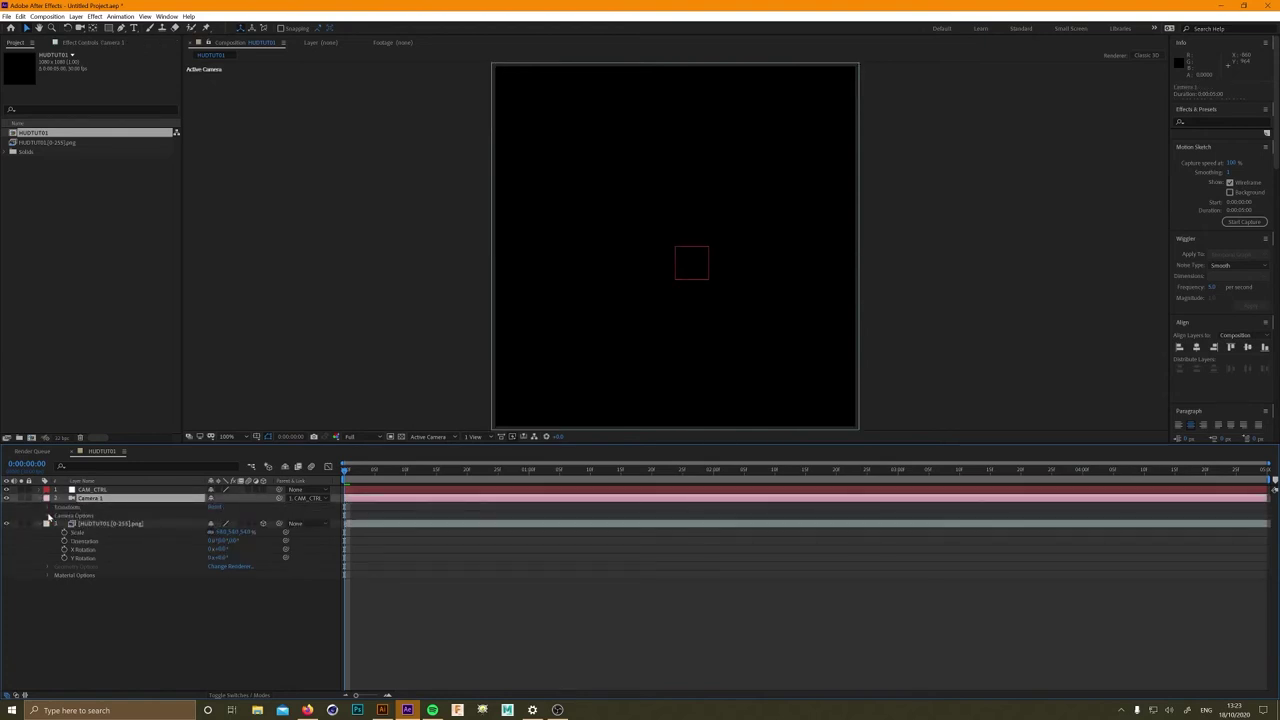
click(47, 516)
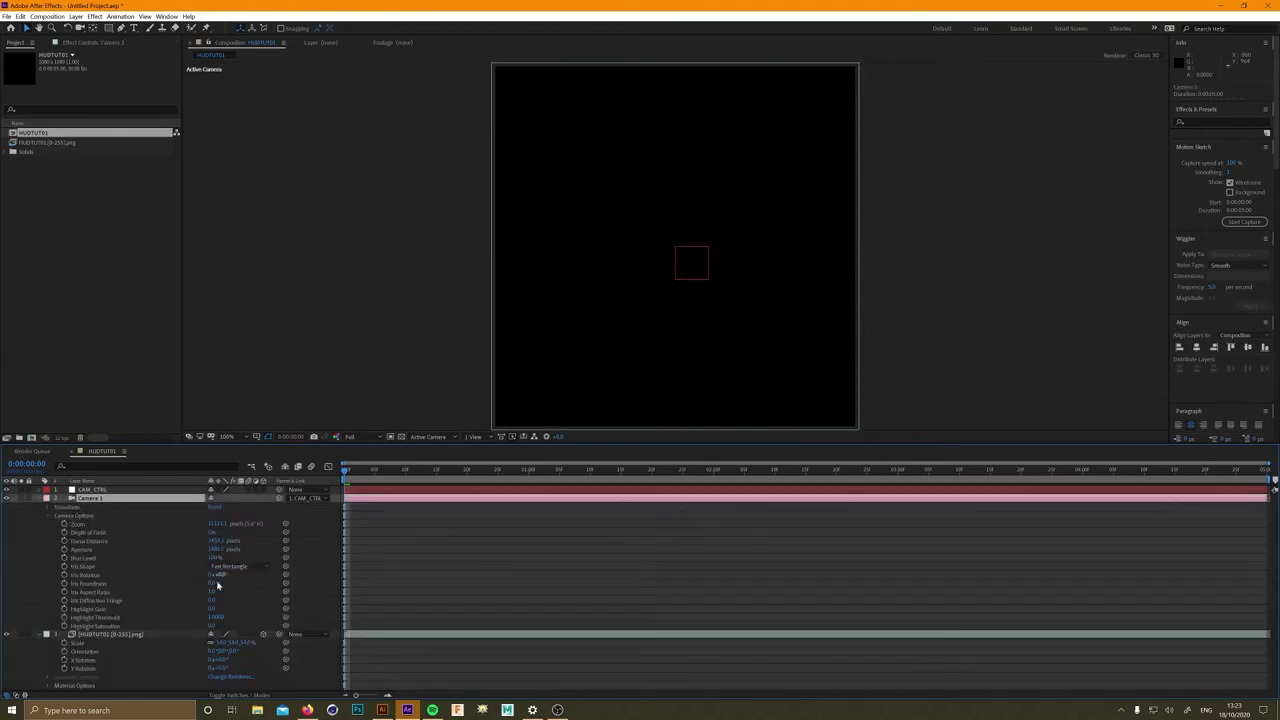
click(211, 532)
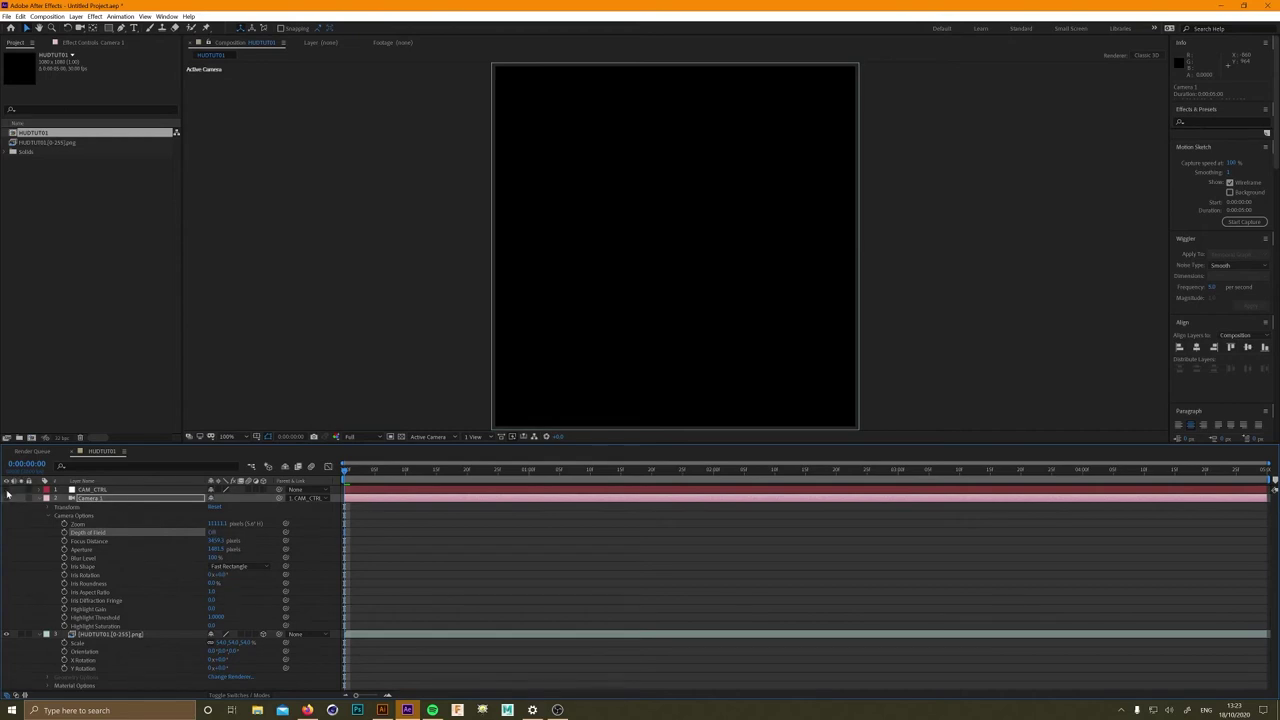
drag(413, 469, 745, 469)
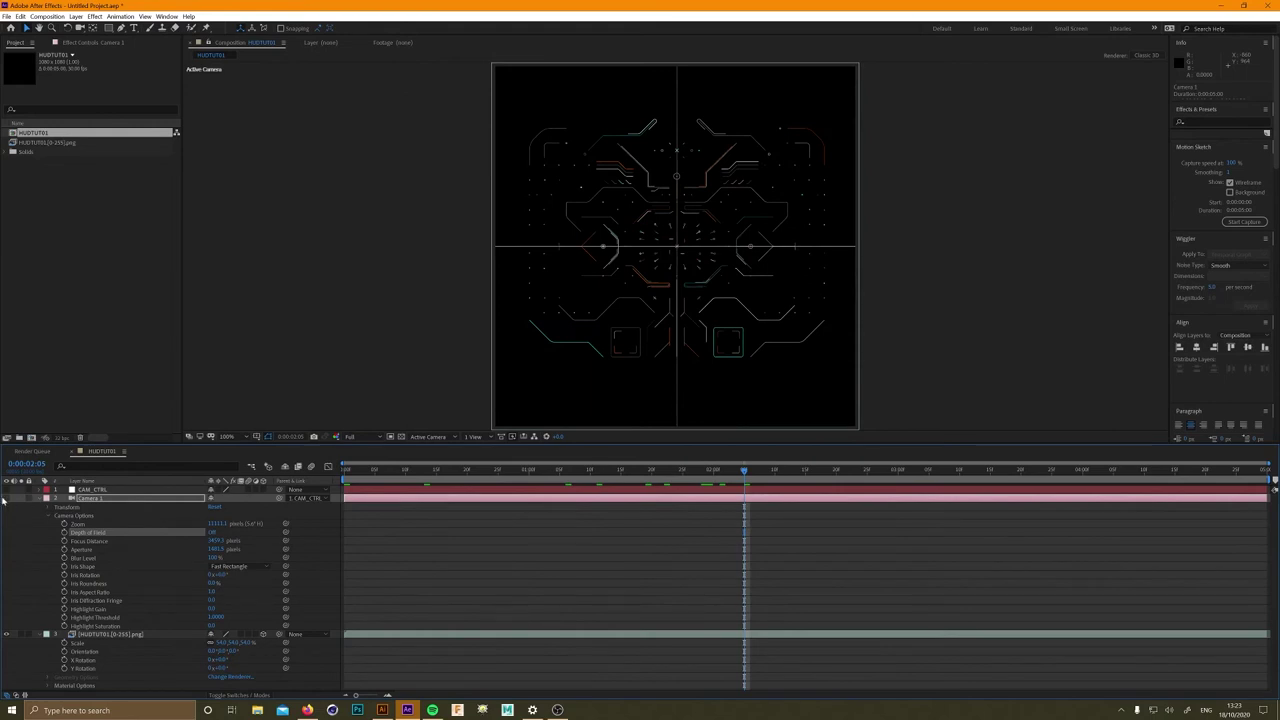
click(4, 502)
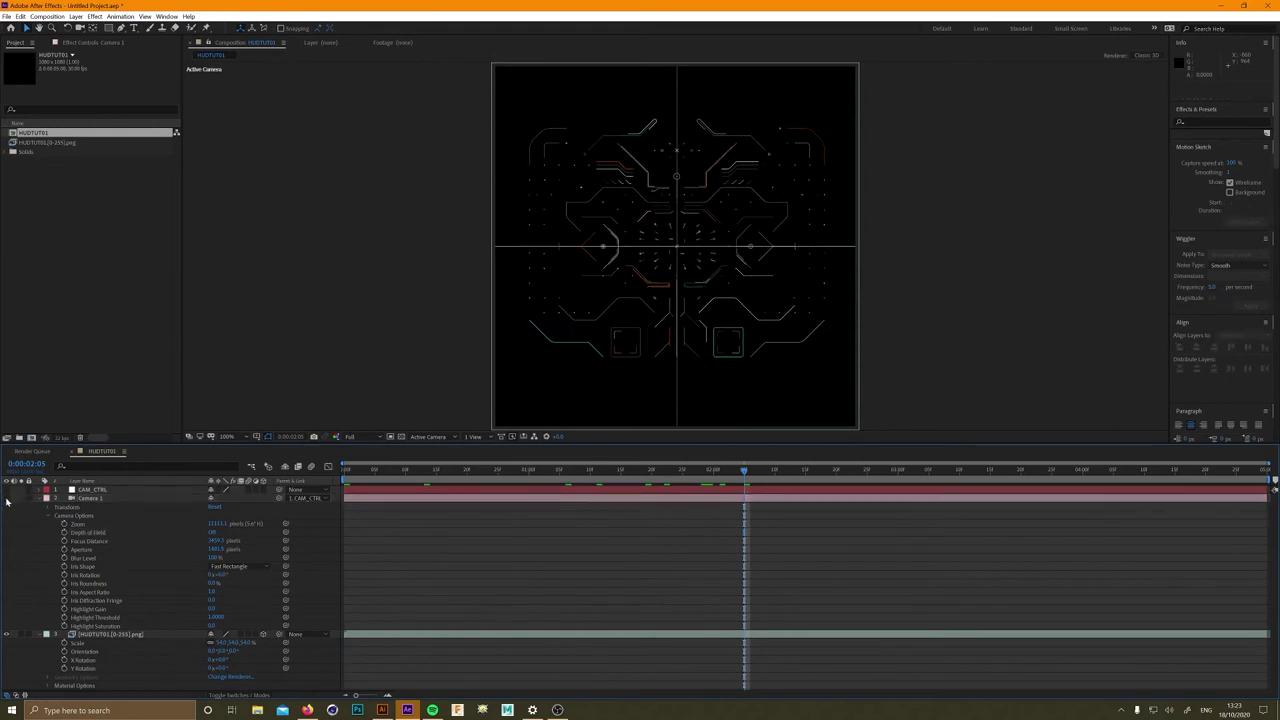
click(213, 532)
- Set the HUDTUT01 sequence layer's scale to 100%
click(490, 437)
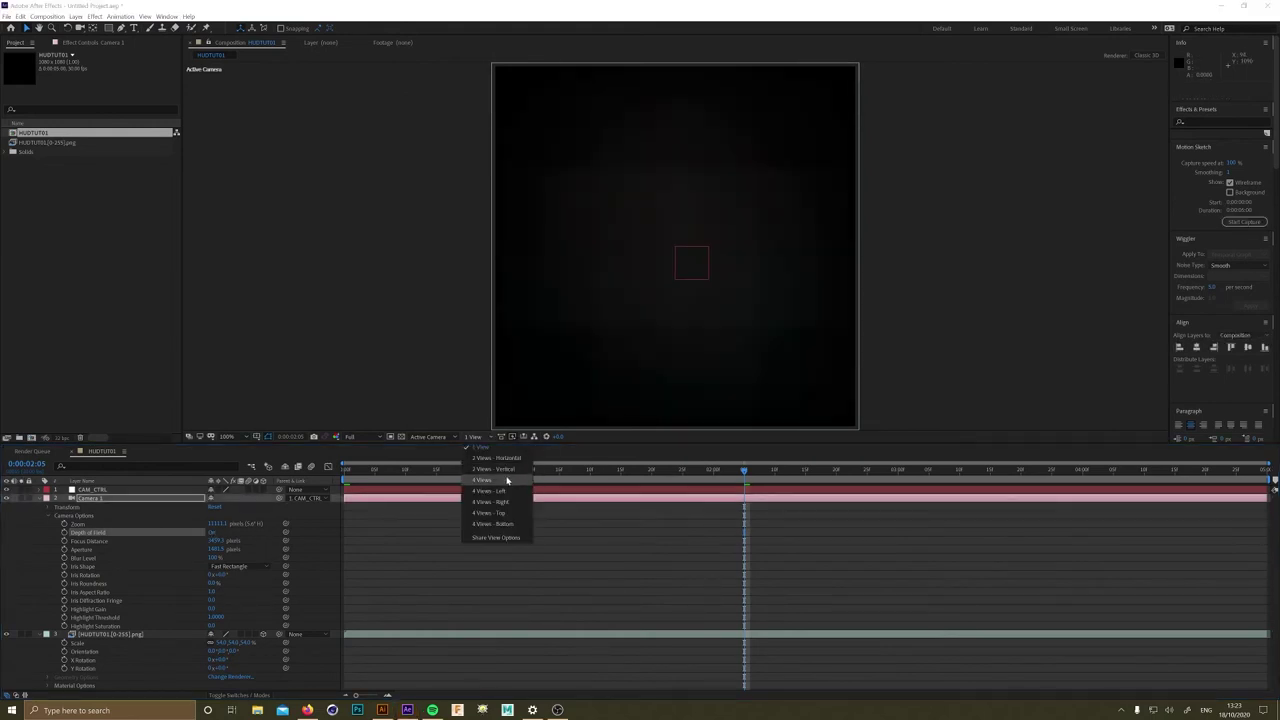
key(Escape)
click(229, 634)
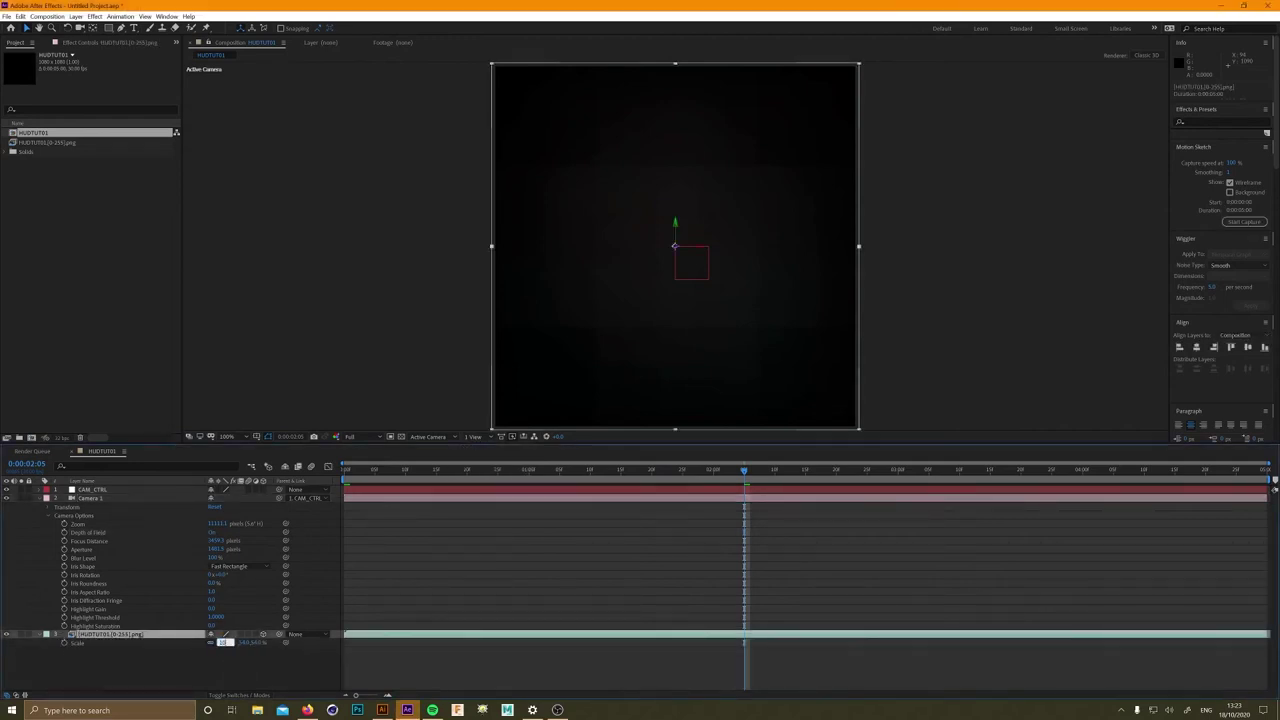
key(Return)
- Set the camera's focus distance to about 11109 pixels using a four-view layout, and return to a single view
click(100, 497)
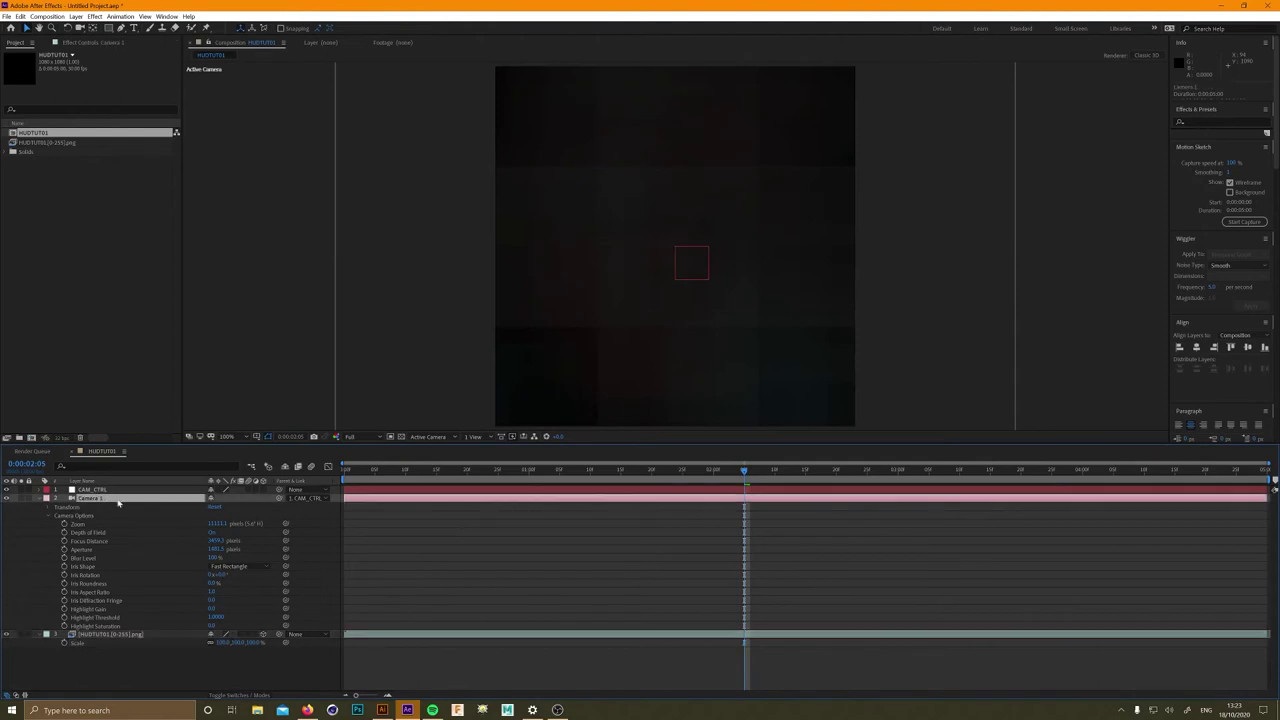
click(474, 437)
click(490, 494)
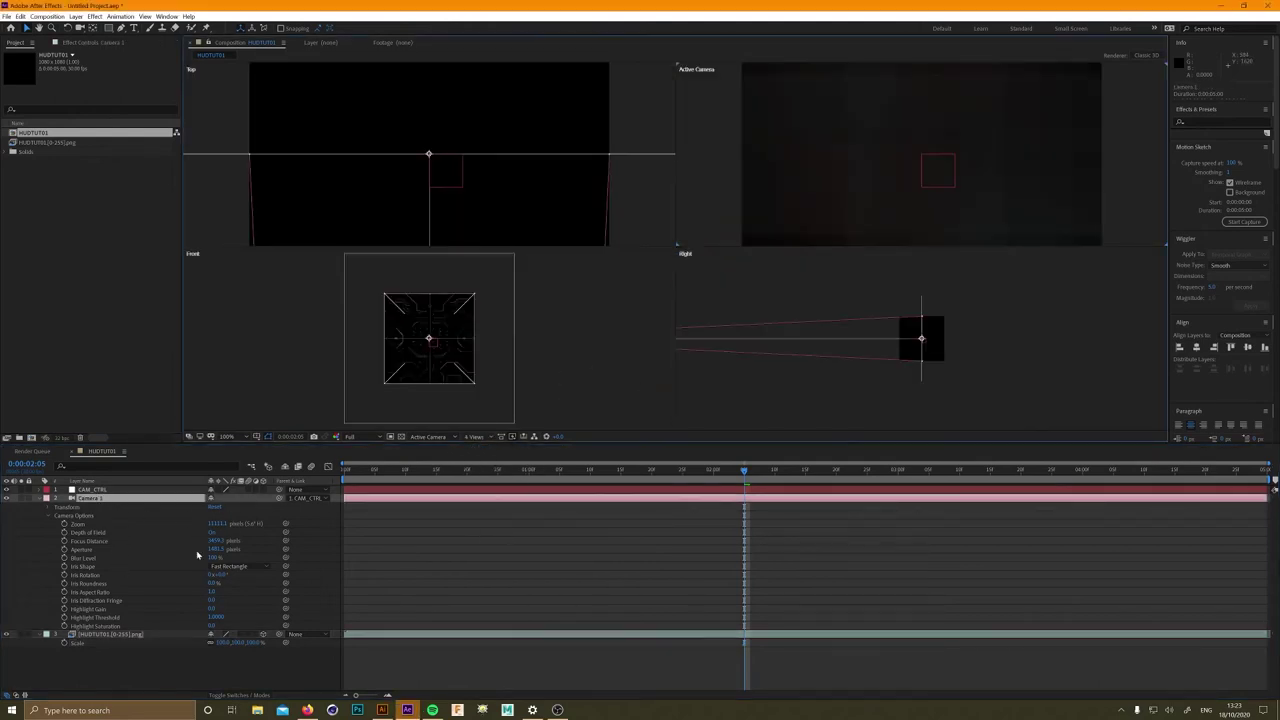
drag(216, 545, 577, 520)
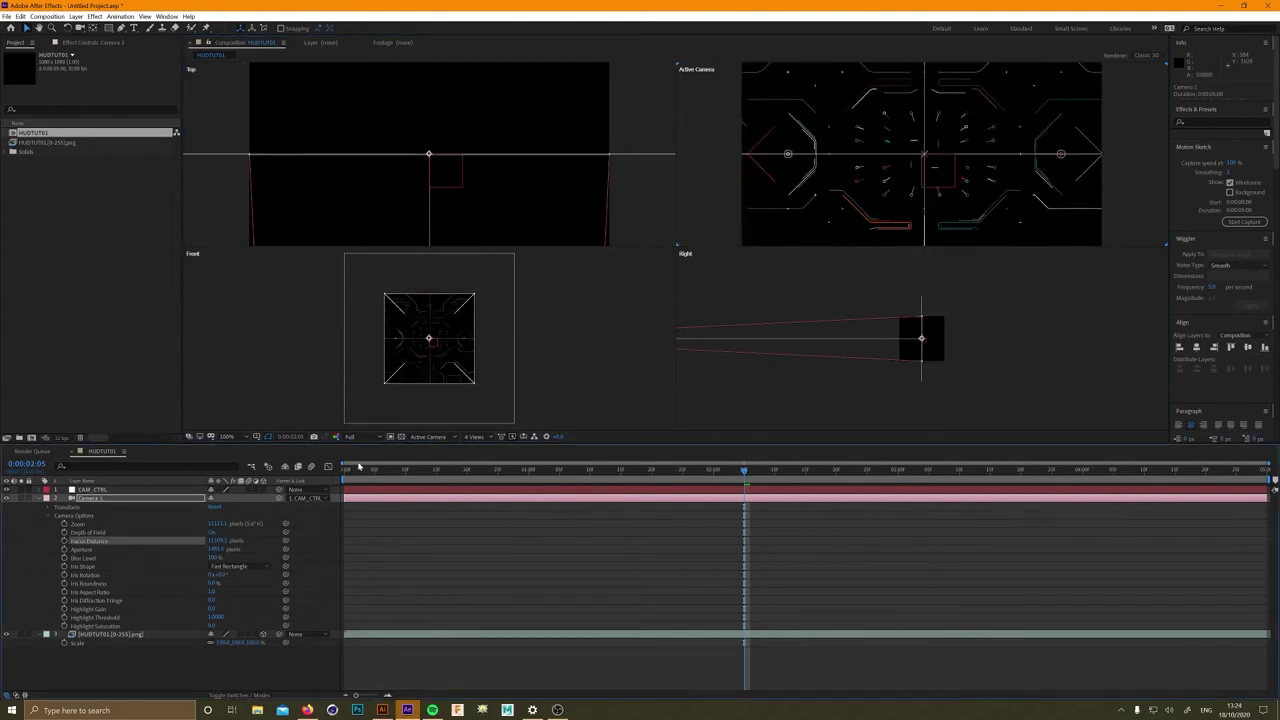
click(476, 437)
click(497, 455)
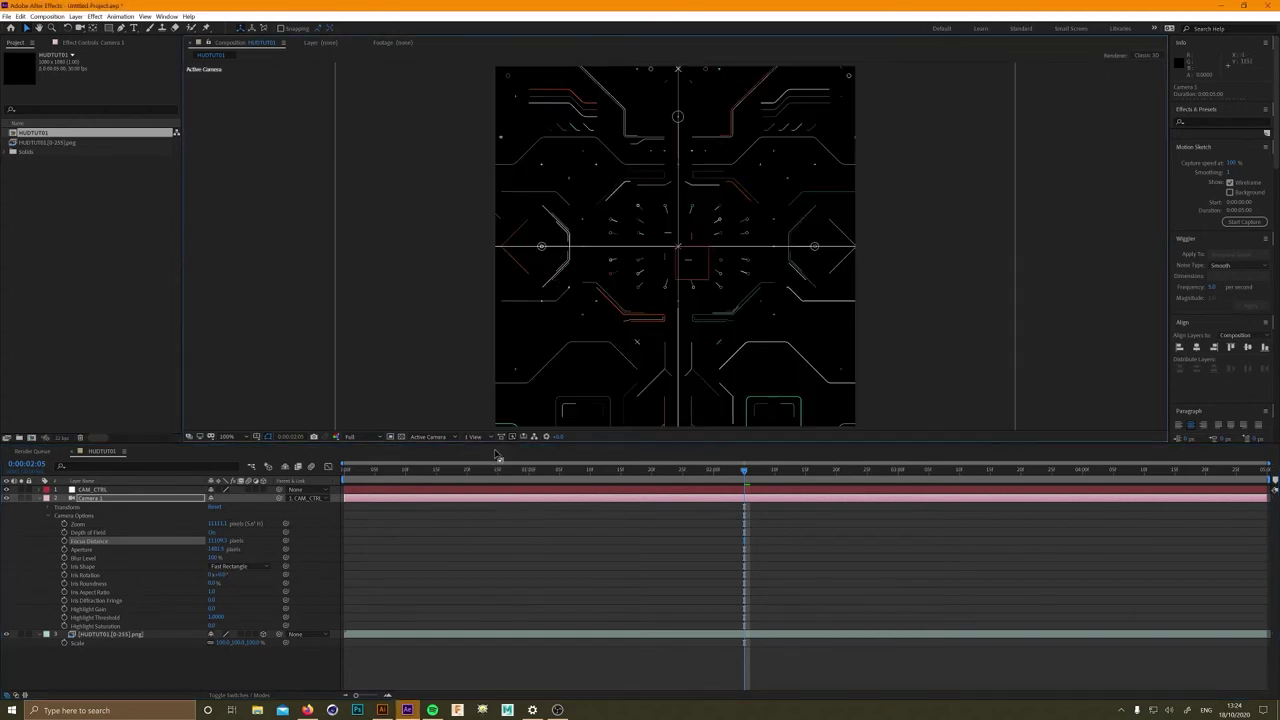
- Make the CAM_CTRL null 3D and adjust its orientation so the HUD is seen in tilted, angled perspective
click(94, 490)
key(r)
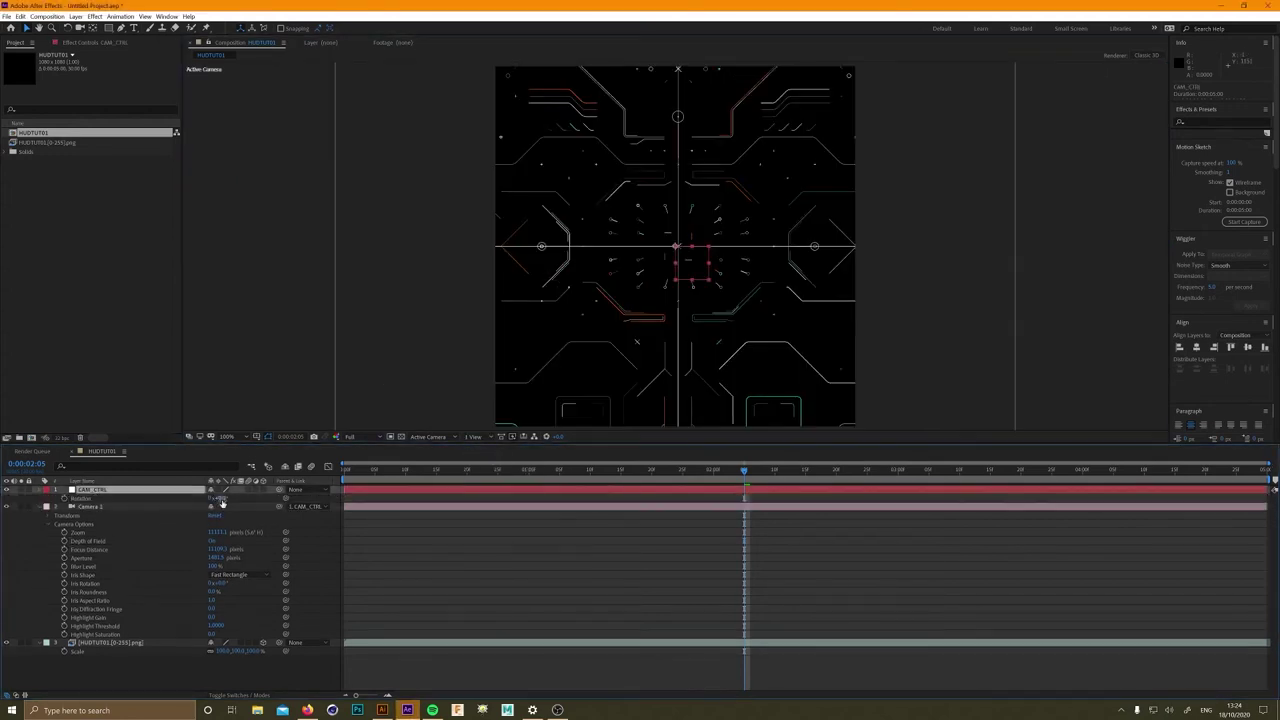
click(264, 490)
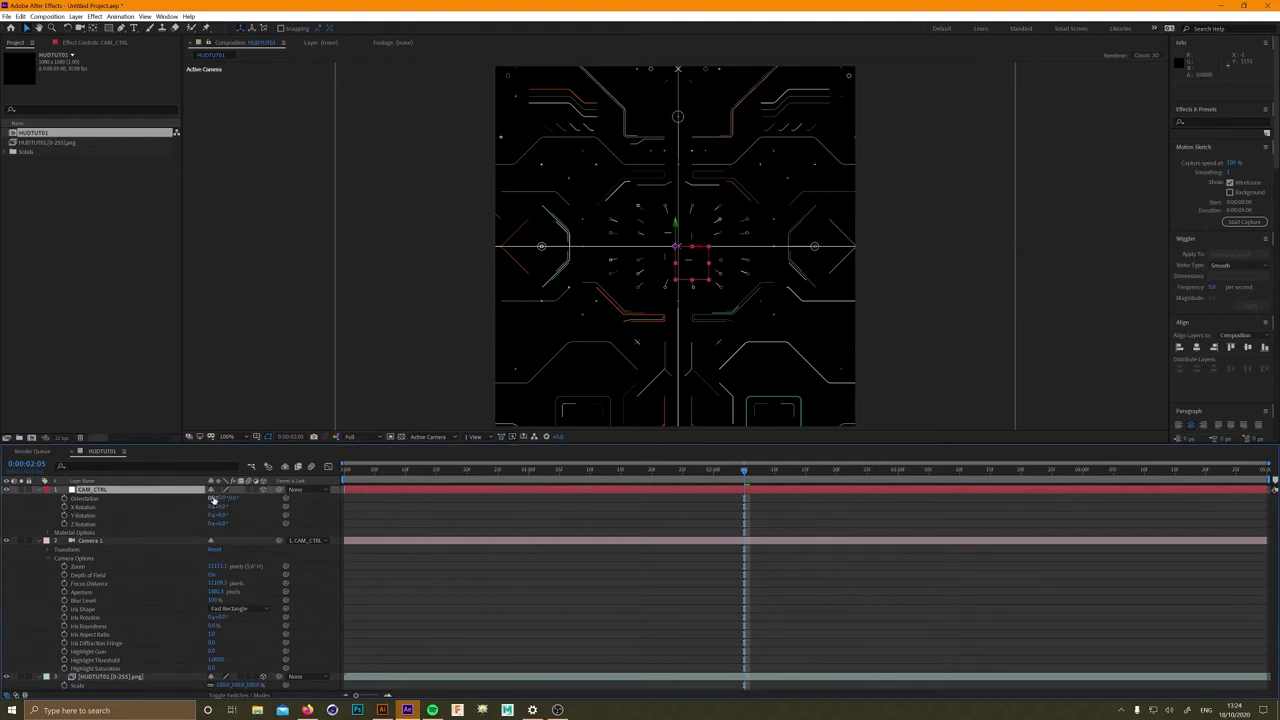
drag(212, 498, 262, 503)
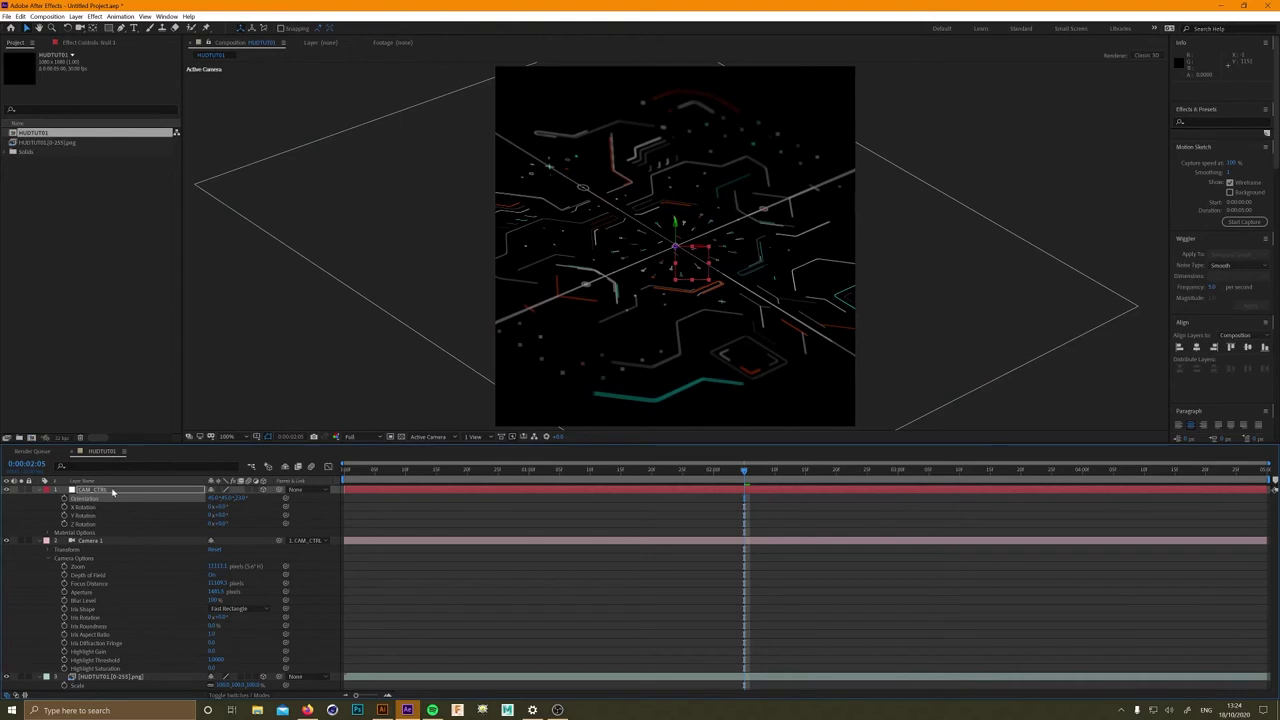
- Move the camera closer to the HUD artwork by adjusting its Z position
click(107, 543)
key(p)
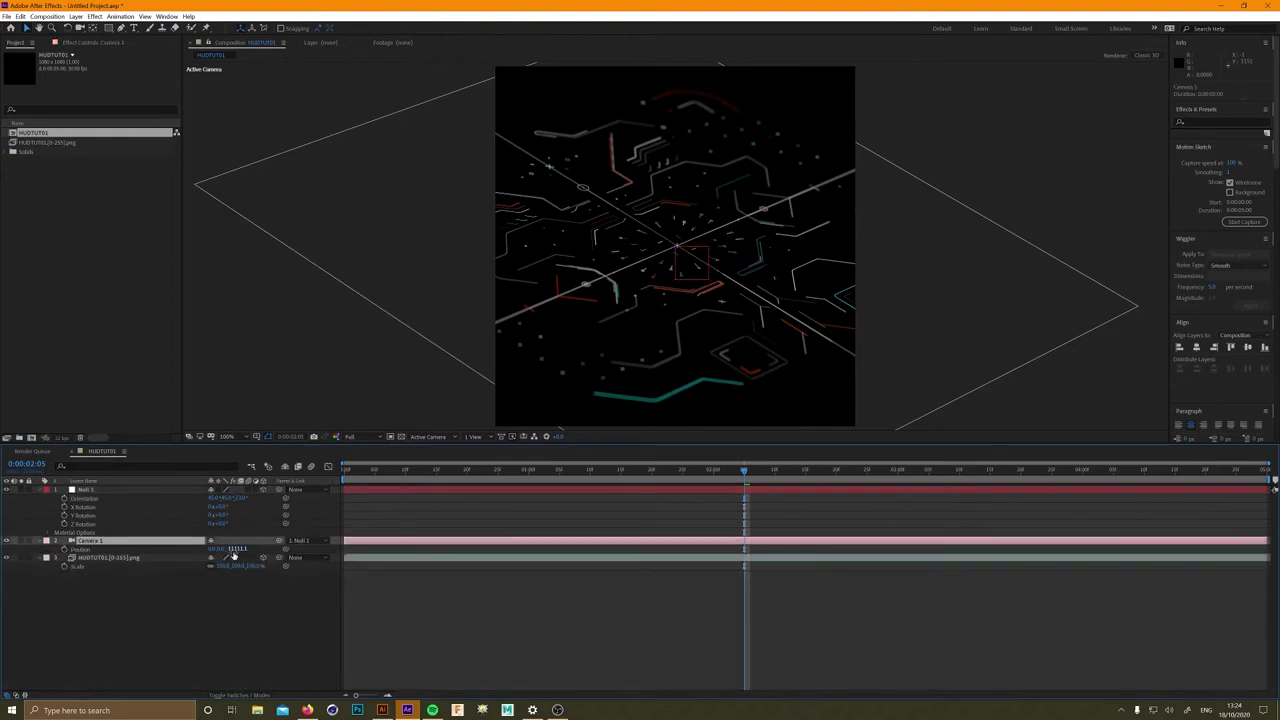
drag(232, 552, 371, 571)
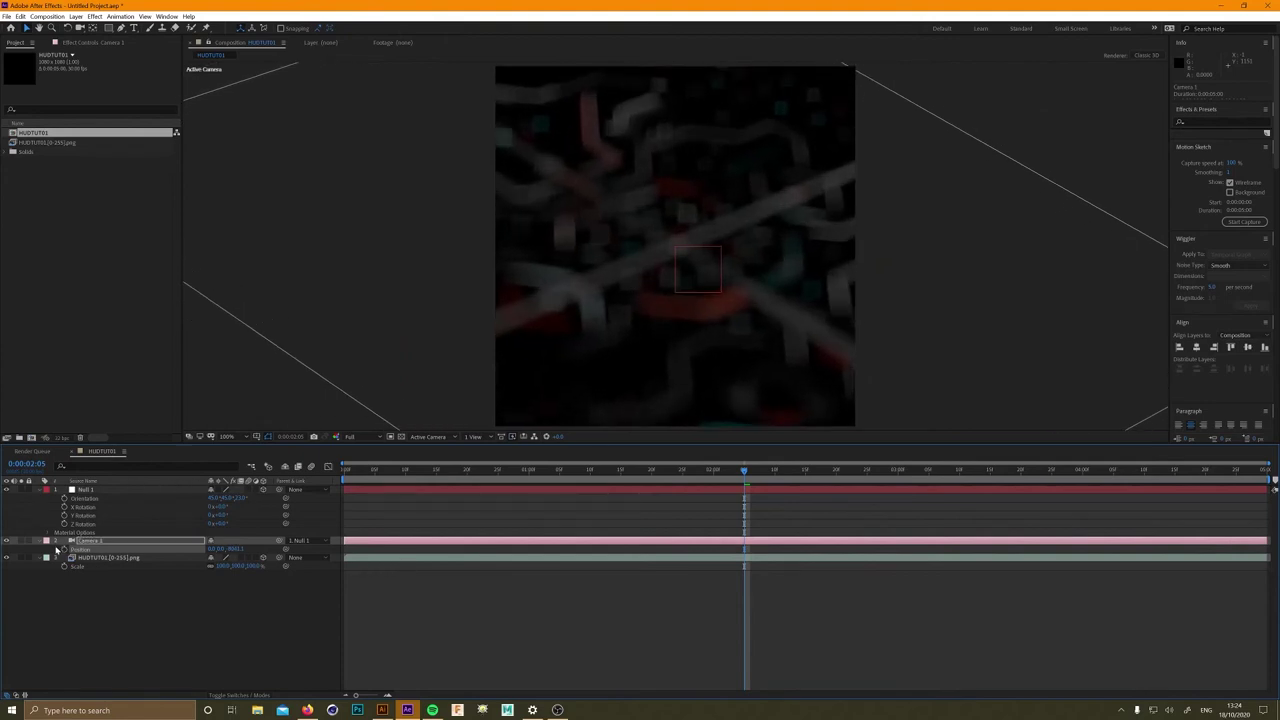
- Reduce the camera's focus distance in a four-view layout until the HUD's centre is sharp, and return to a single view
click(473, 437)
click(500, 490)
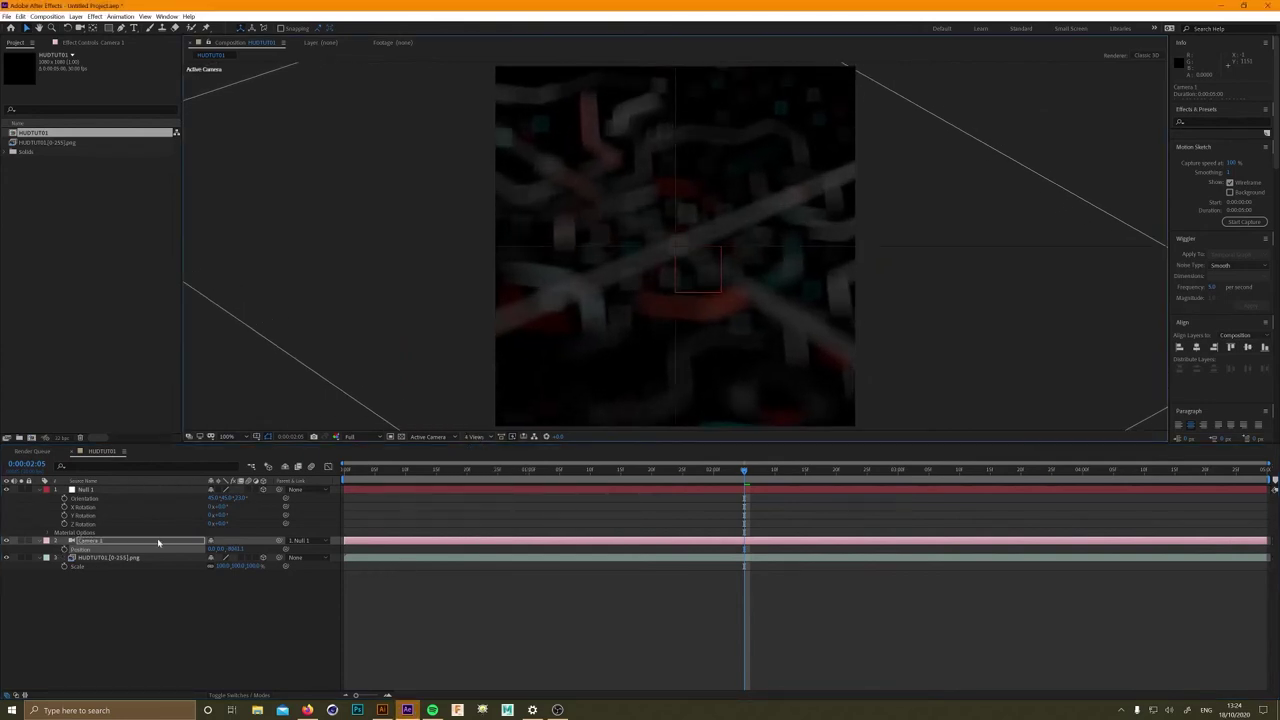
click(70, 553)
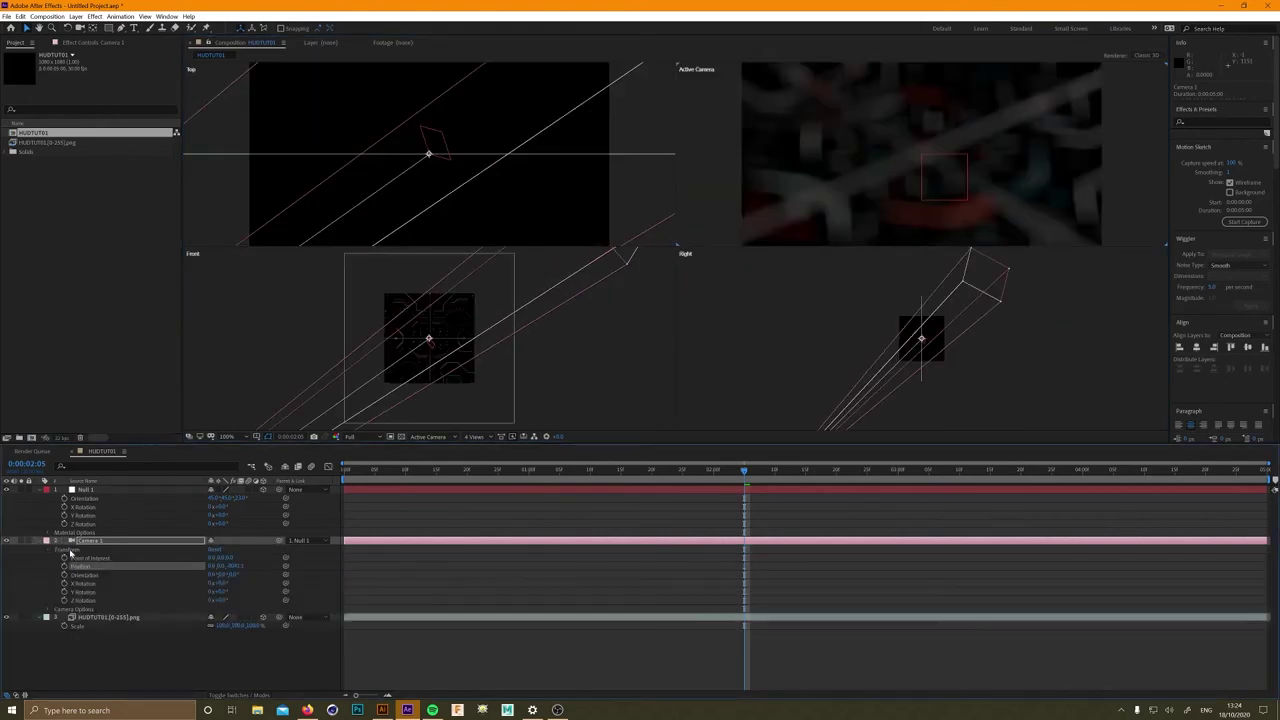
click(46, 610)
scroll(143, 635, down, 1)
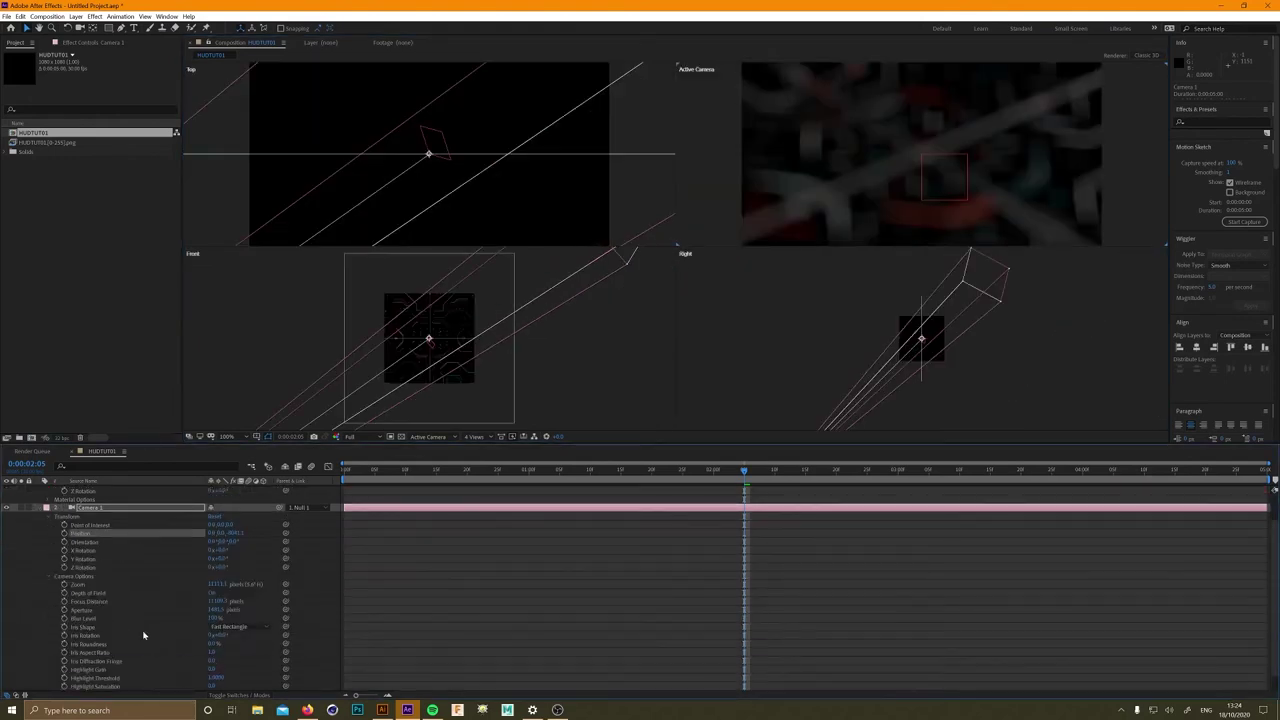
drag(218, 606, 220, 511)
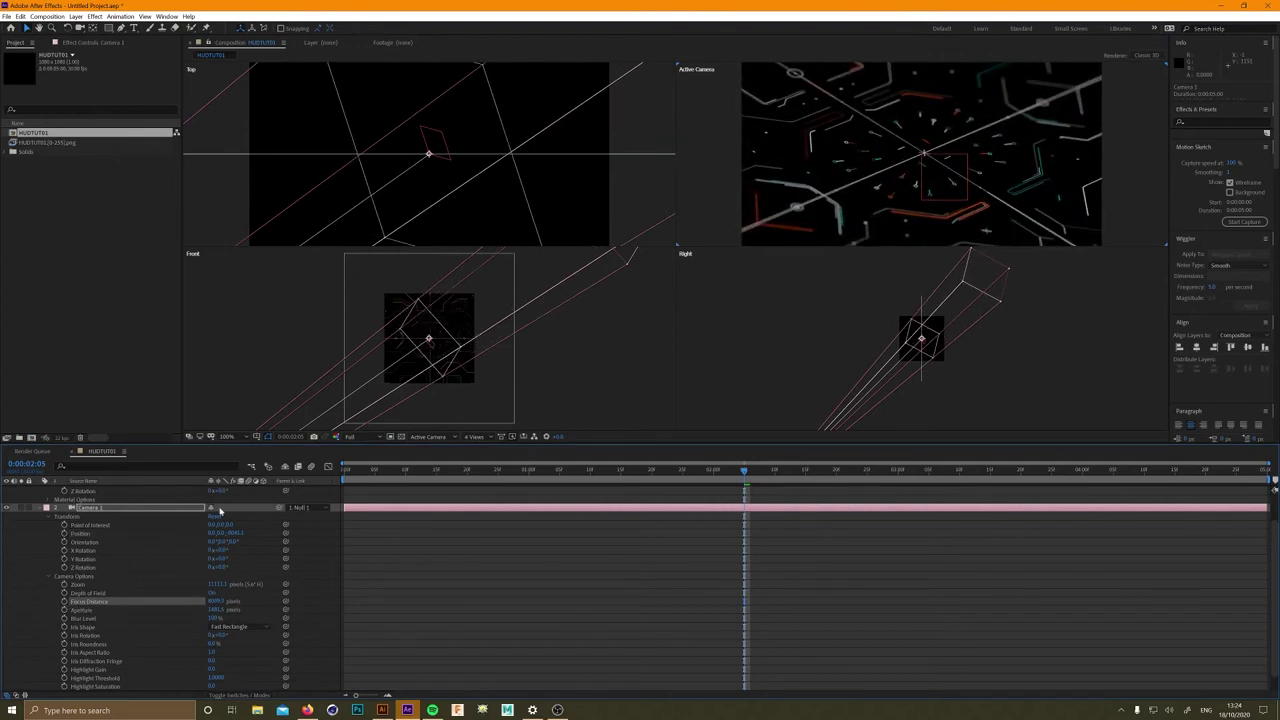
click(47, 508)
click(474, 436)
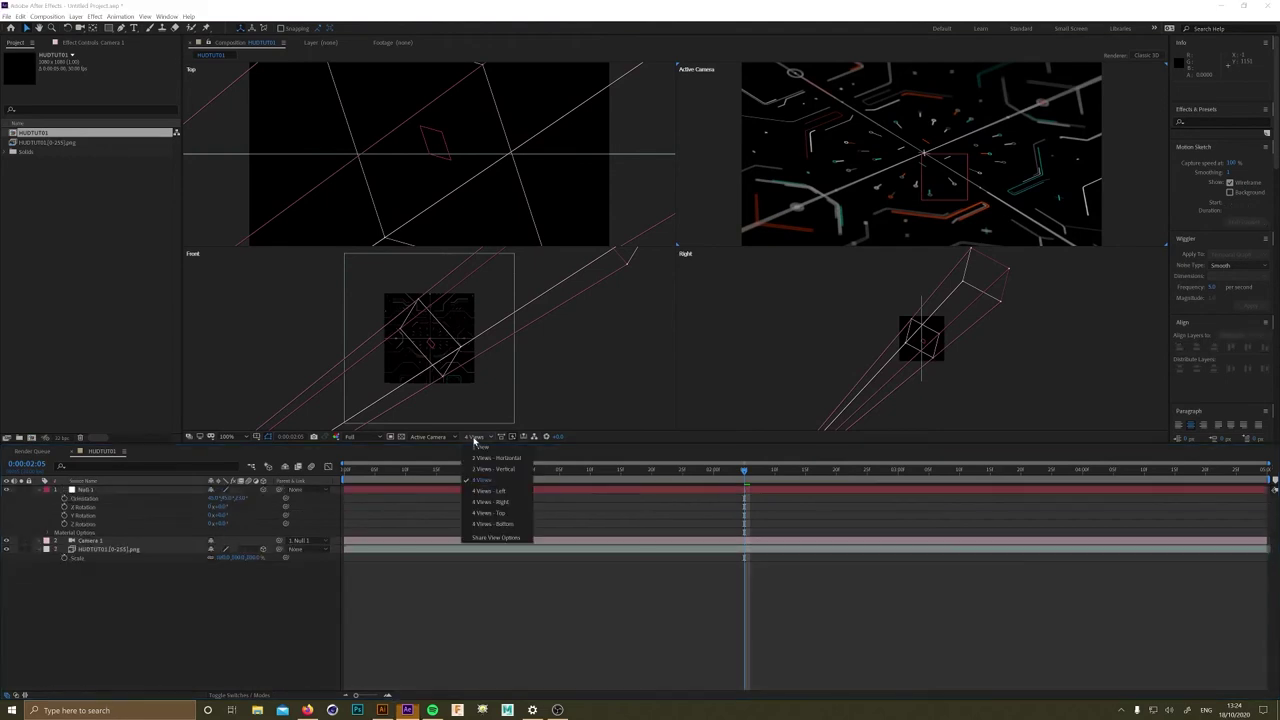
click(479, 451)
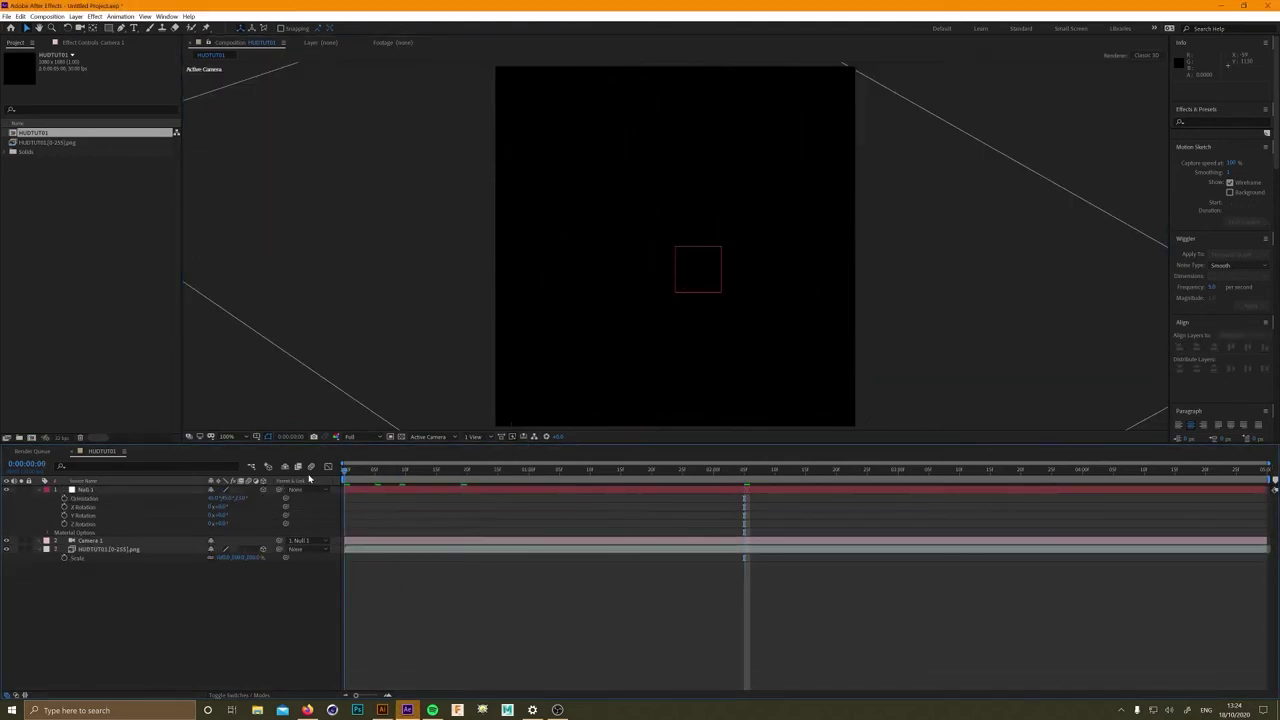
- Play the composition from the first frame to review the angled, refocused camera view
key(space)
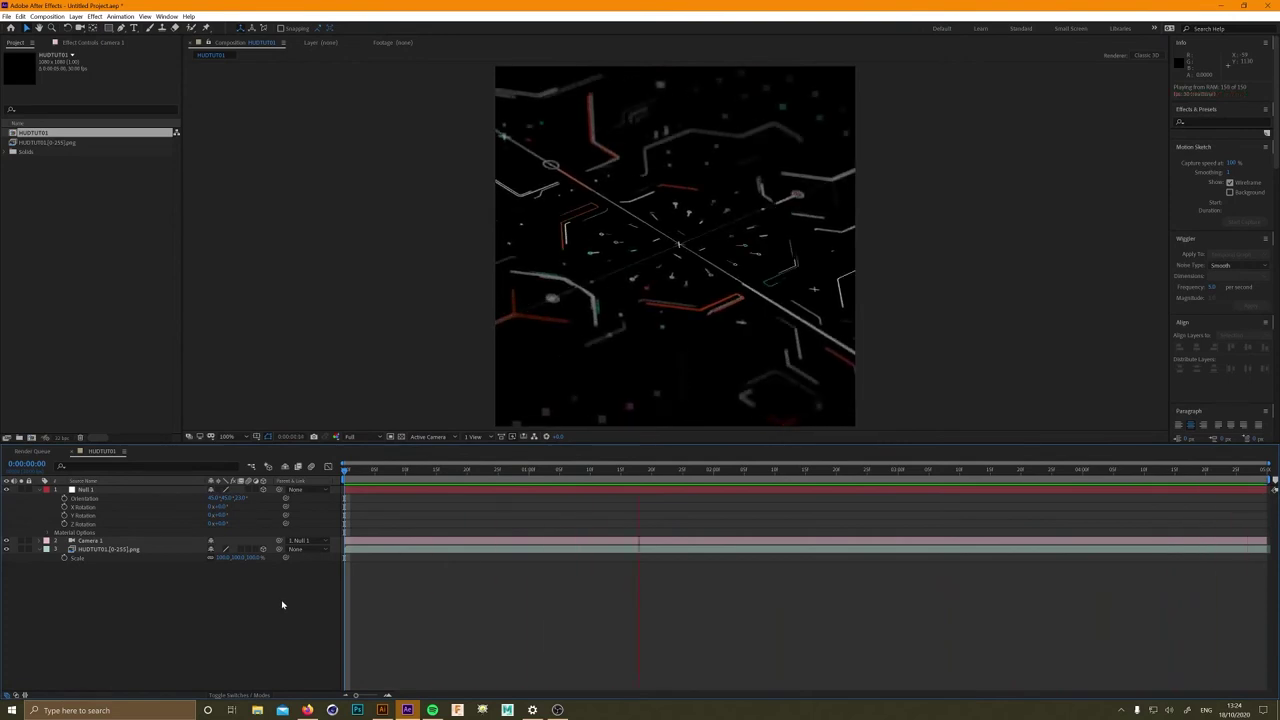
key(space)
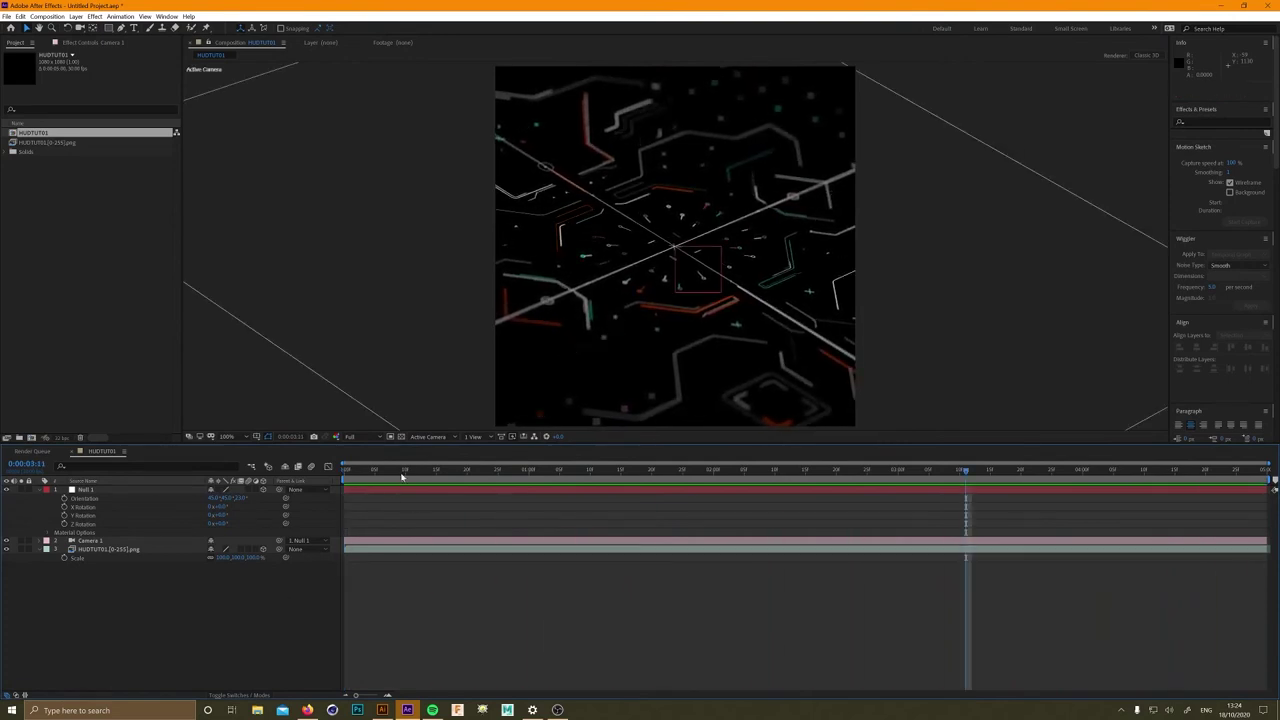
- Test a much larger camera aperture, reduce it to a mild blur, and compare the HUD with the camera off and on
click(42, 540)
click(44, 541)
click(60, 577)
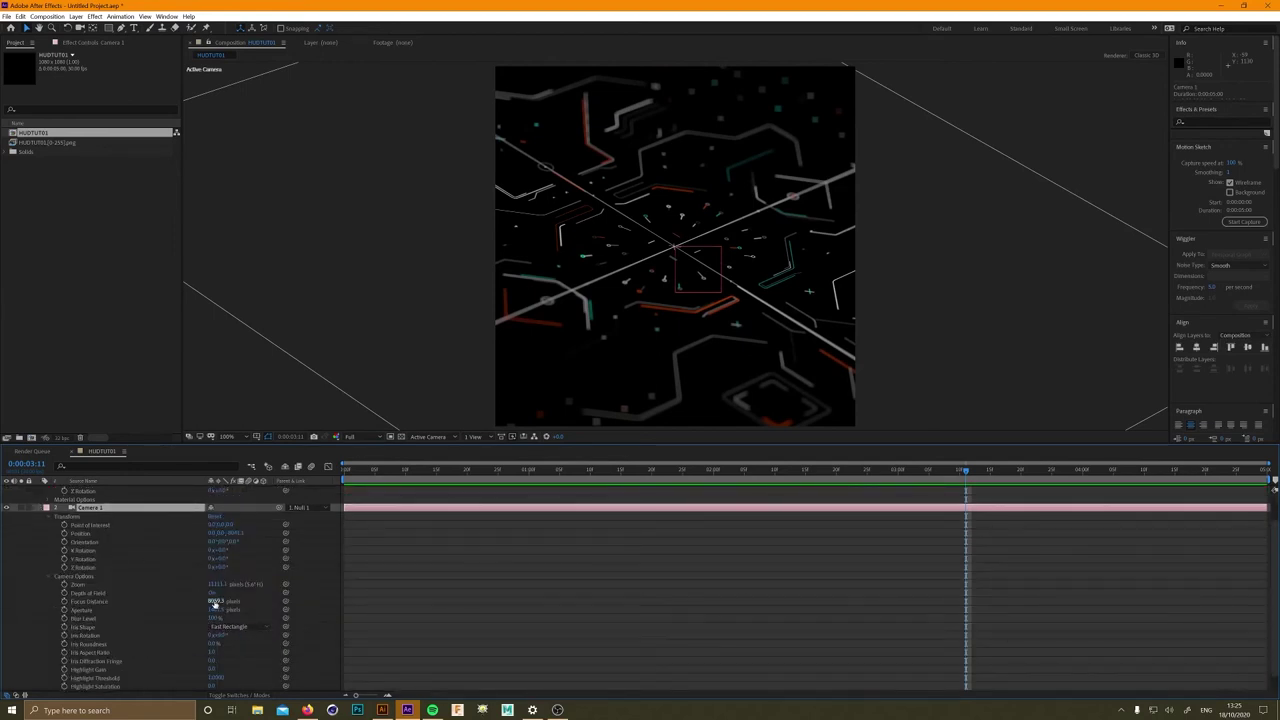
drag(216, 609, 486, 609)
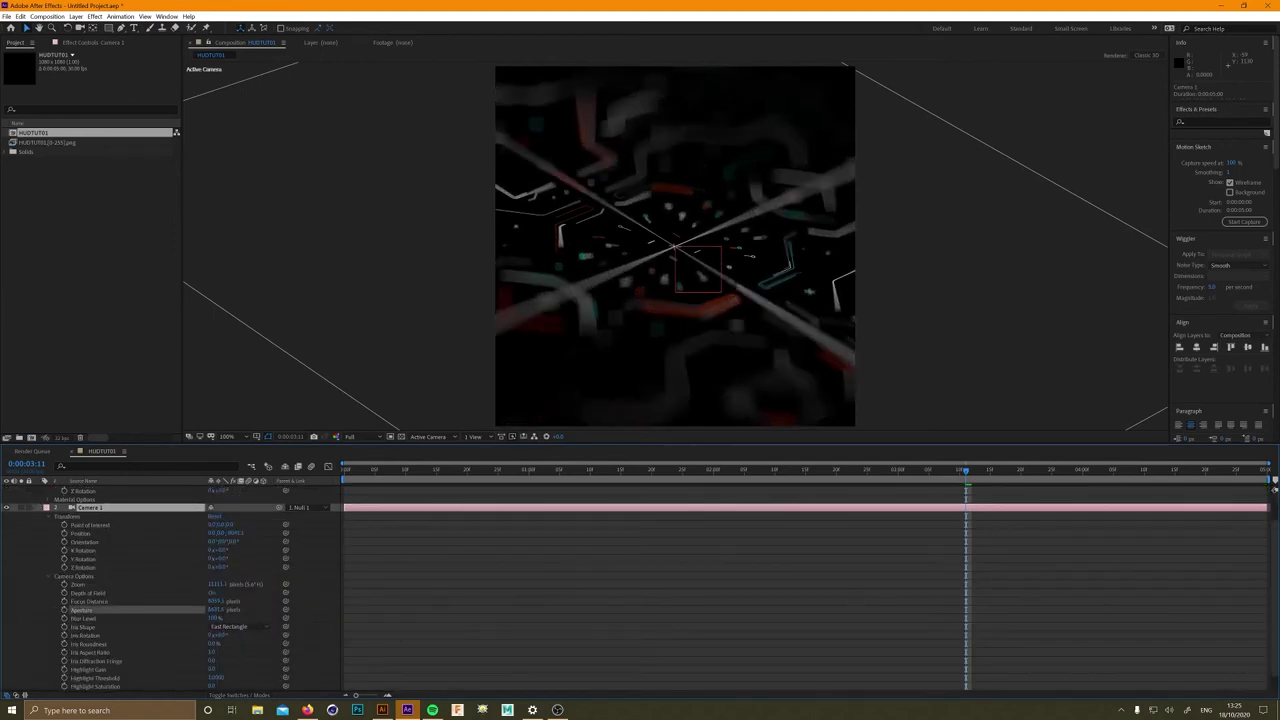
key(Return)
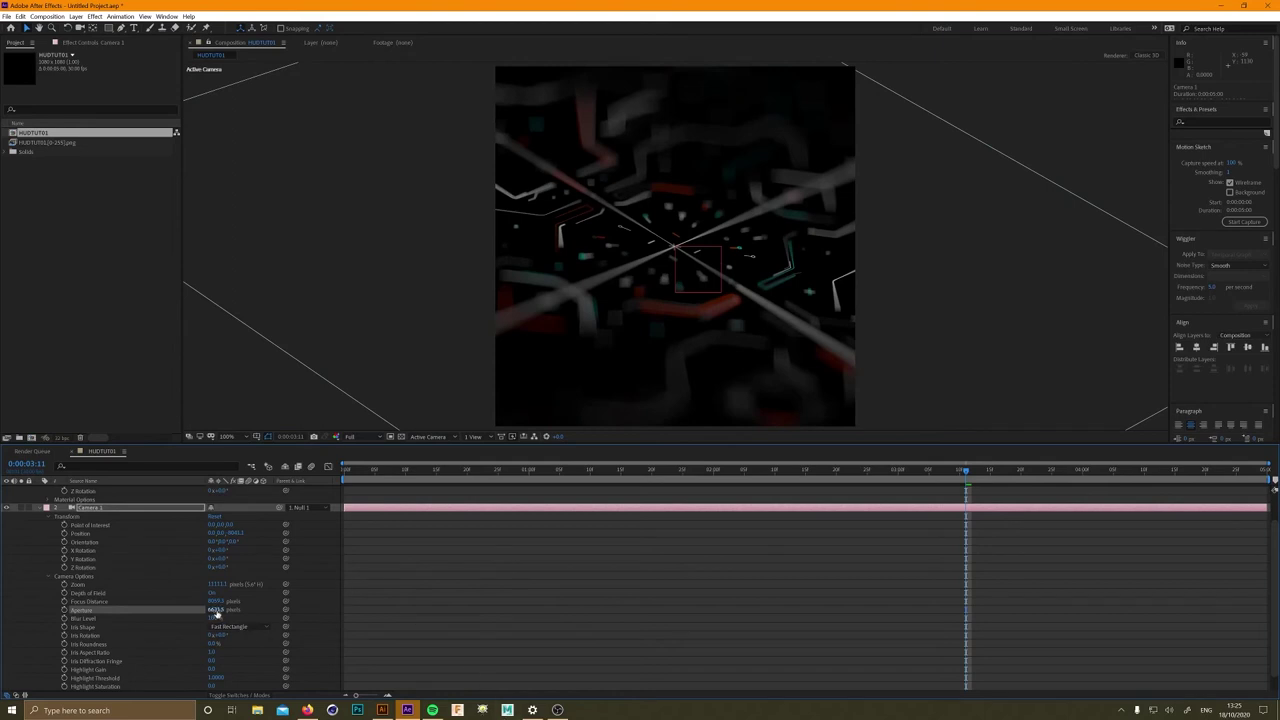
mouse_move(216, 609)
mouse_down()
mouse_move(136, 609)
mouse_move(196, 609)
mouse_up()
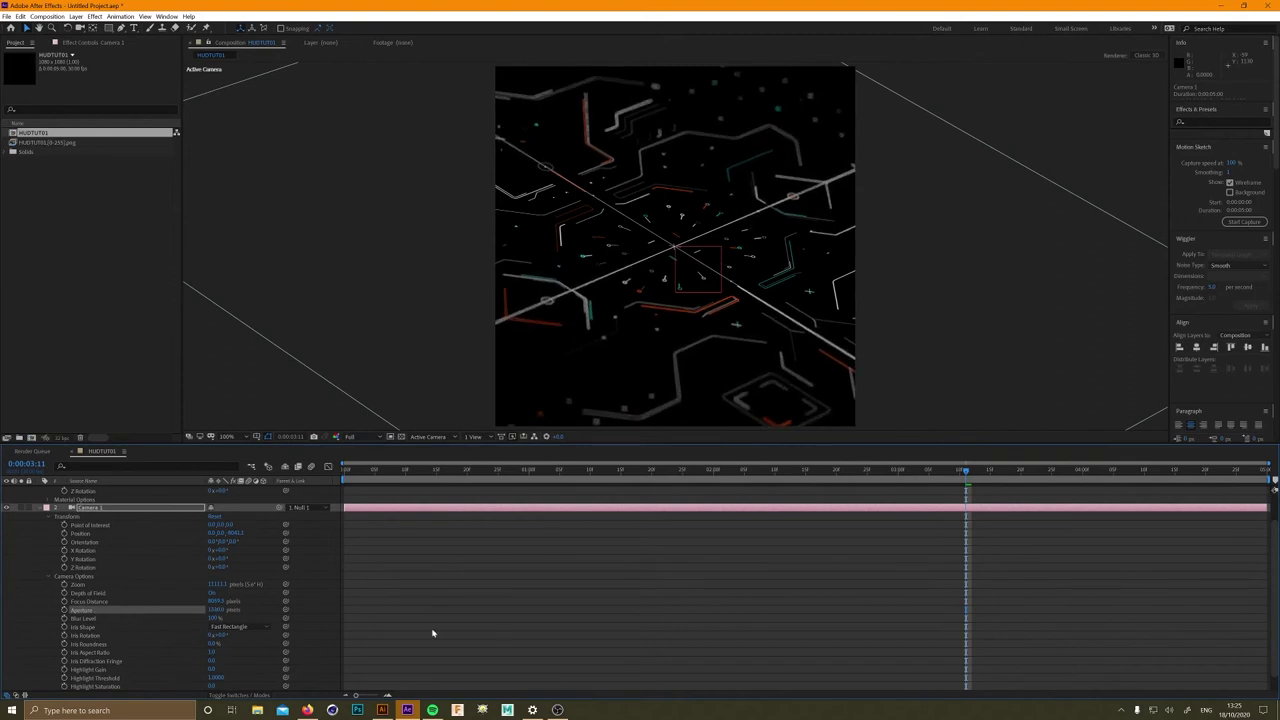
click(630, 615)
click(8, 508)
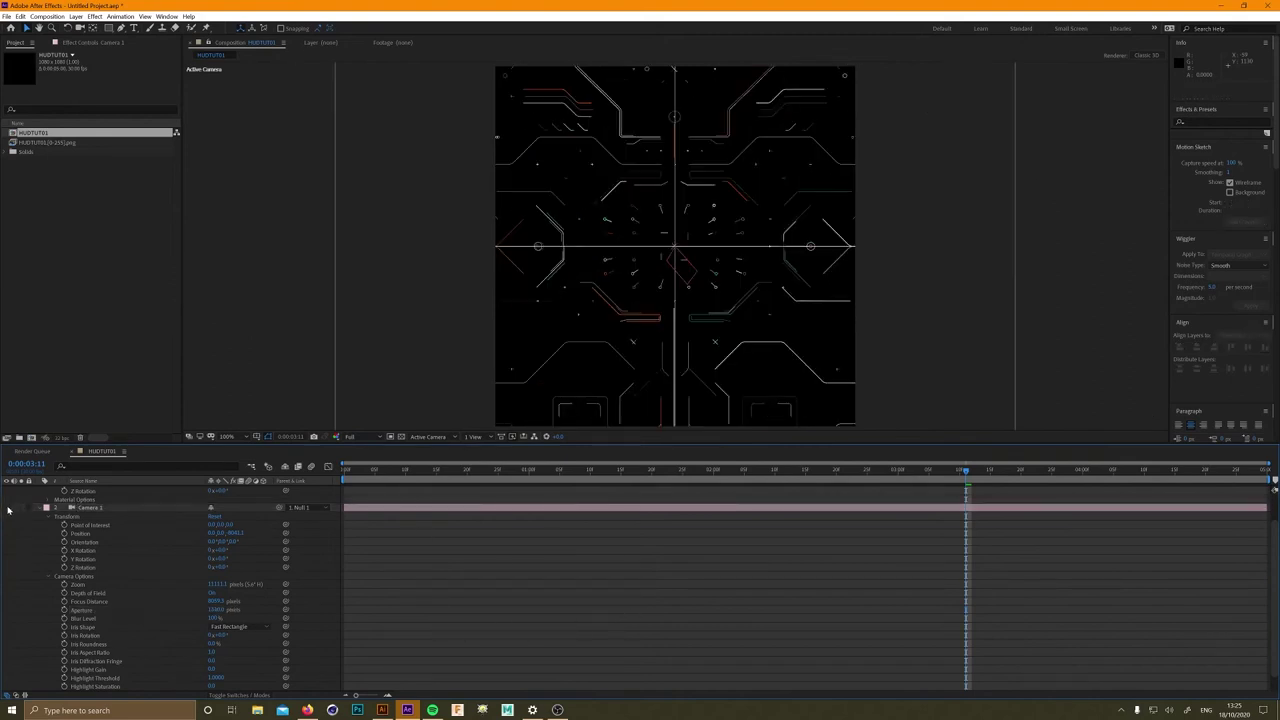
click(8, 508)
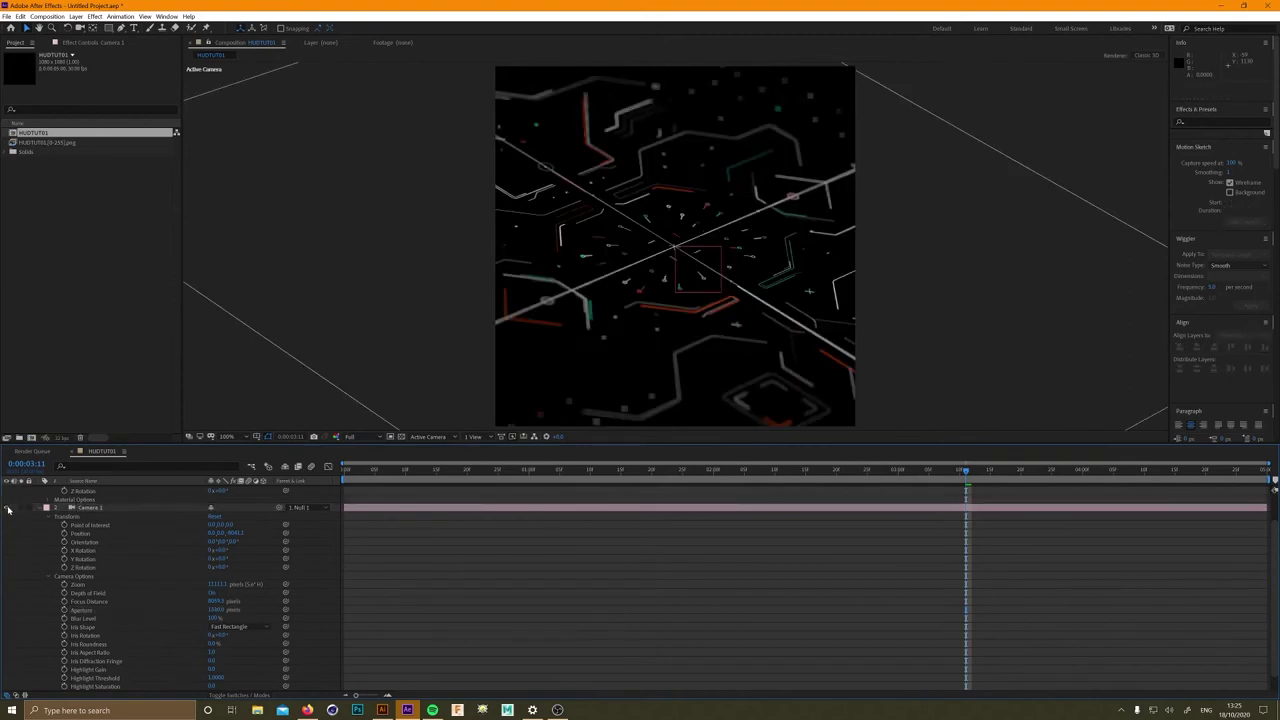
- Try a Hexagon iris shape on the camera with the iris aspect ratio at 1.0
click(238, 626)
click(238, 577)
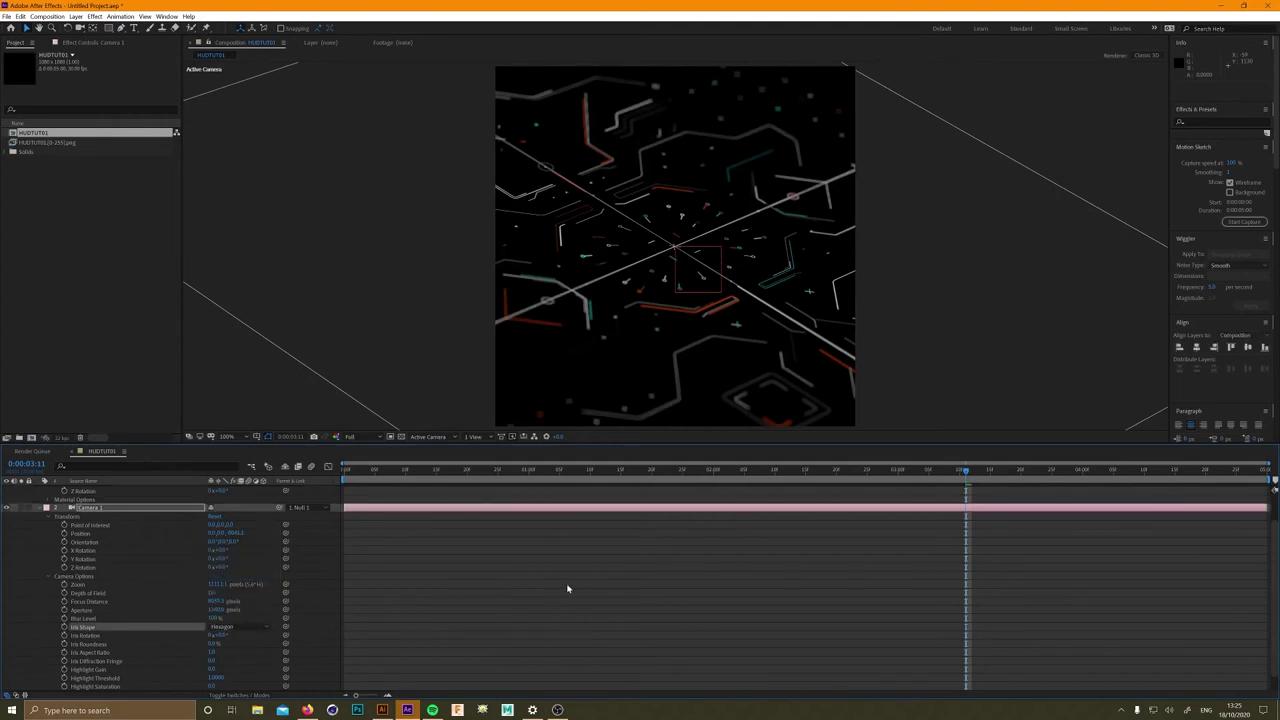
click(567, 588)
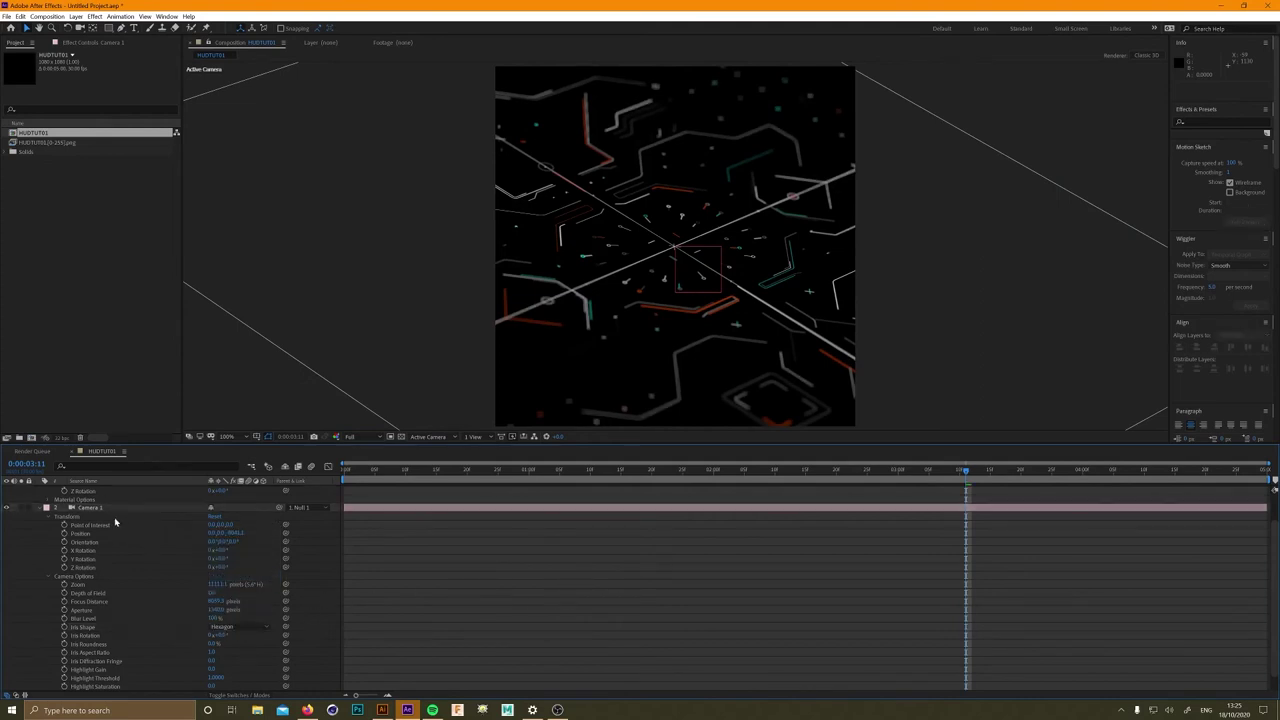
click(211, 651)
key(Return)
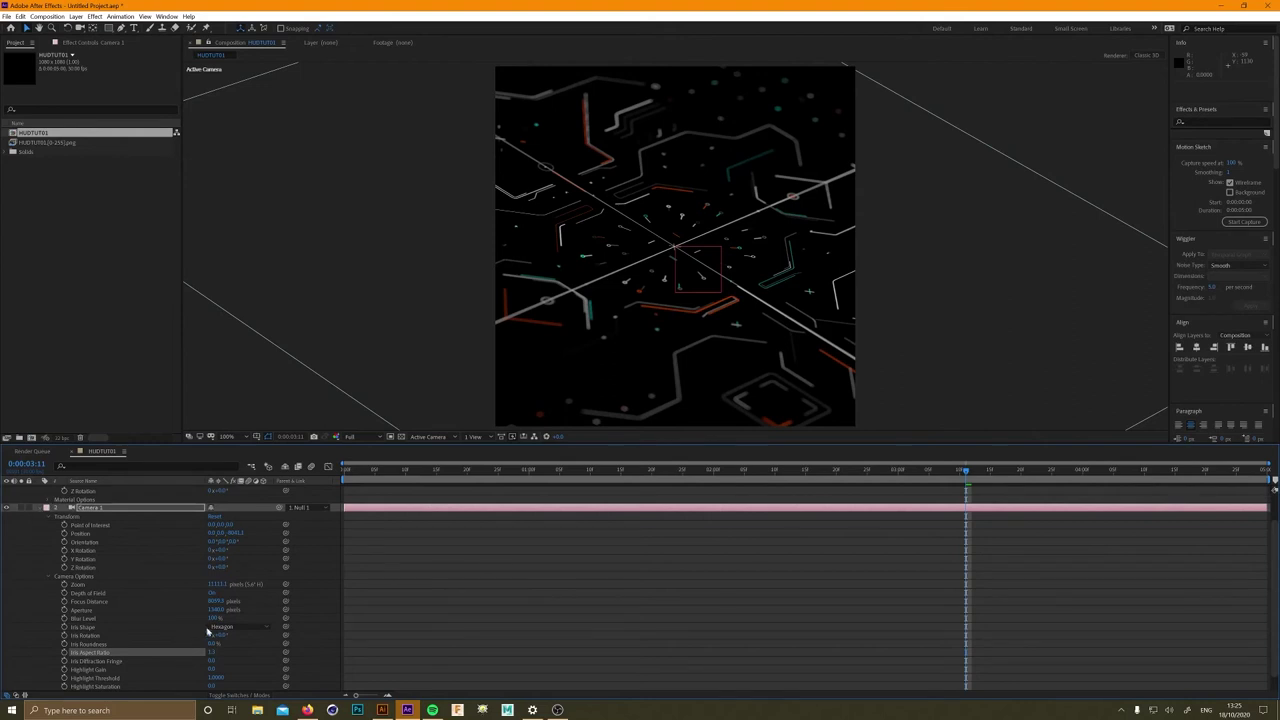
- Set the camera's iris shape to Triangle
click(240, 628)
click(238, 549)
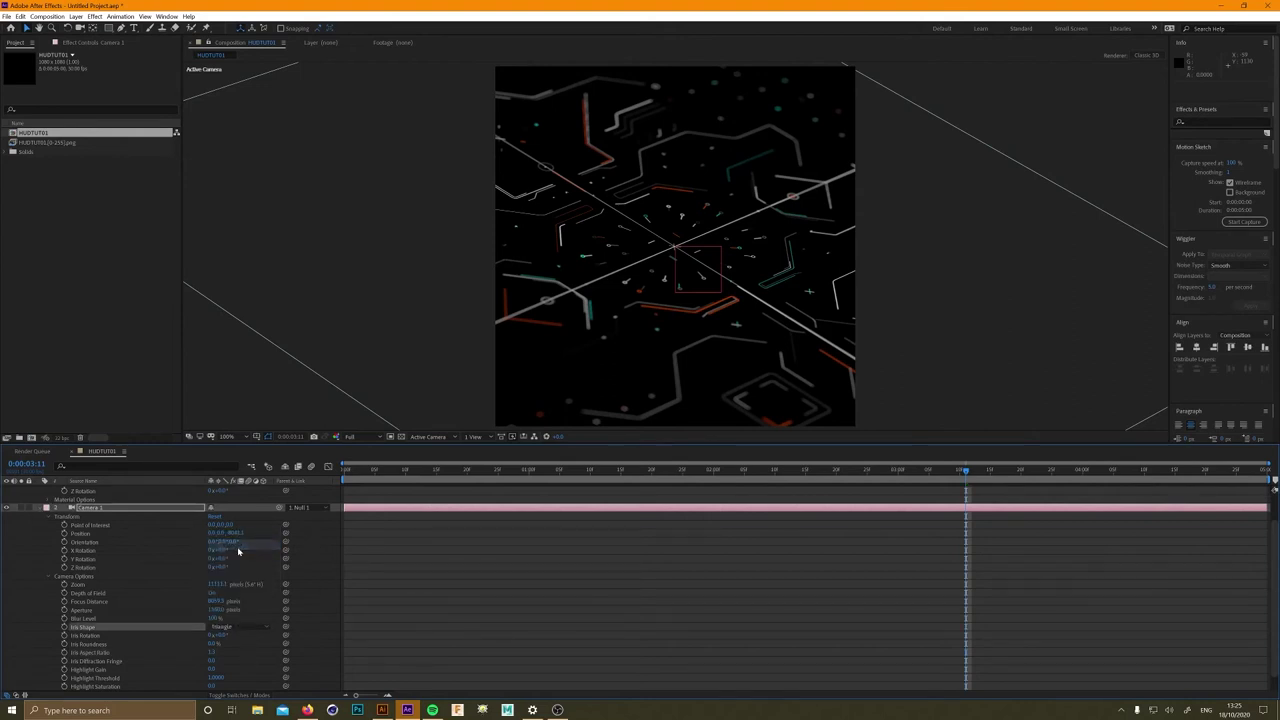
- Try the Square and Pentagon iris shapes on the camera and settle on Hexagon
click(220, 627)
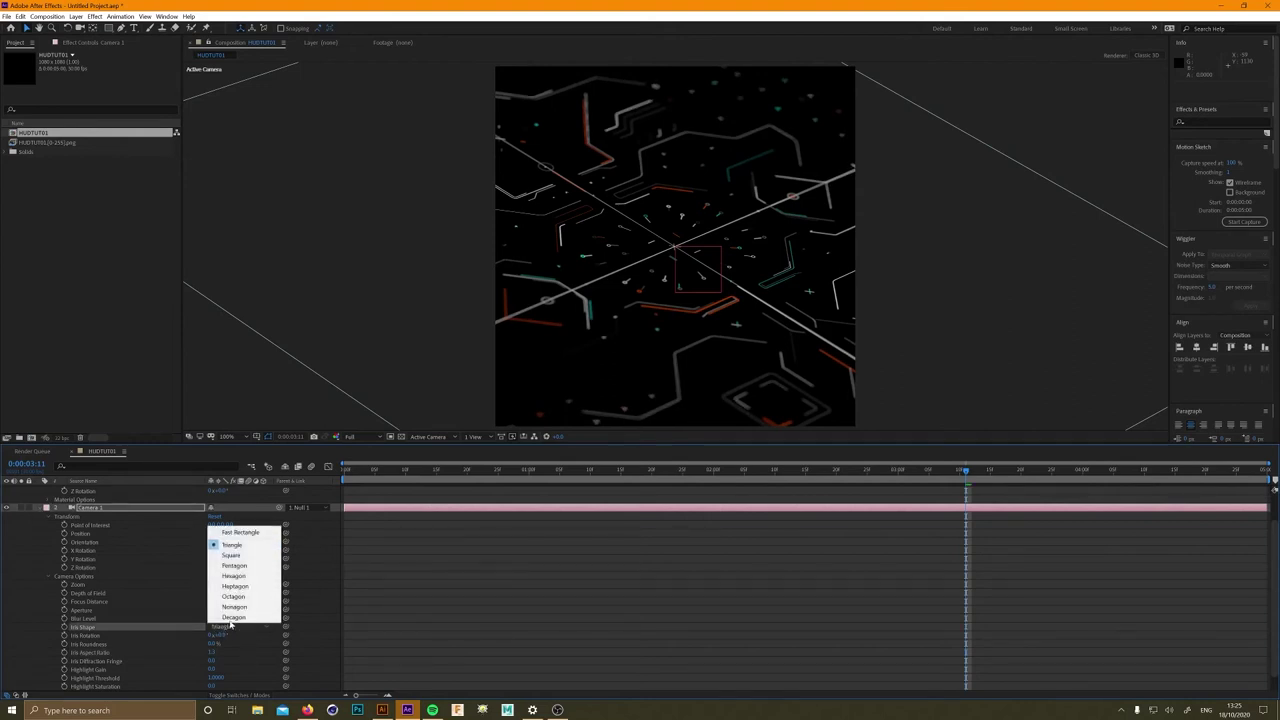
click(240, 555)
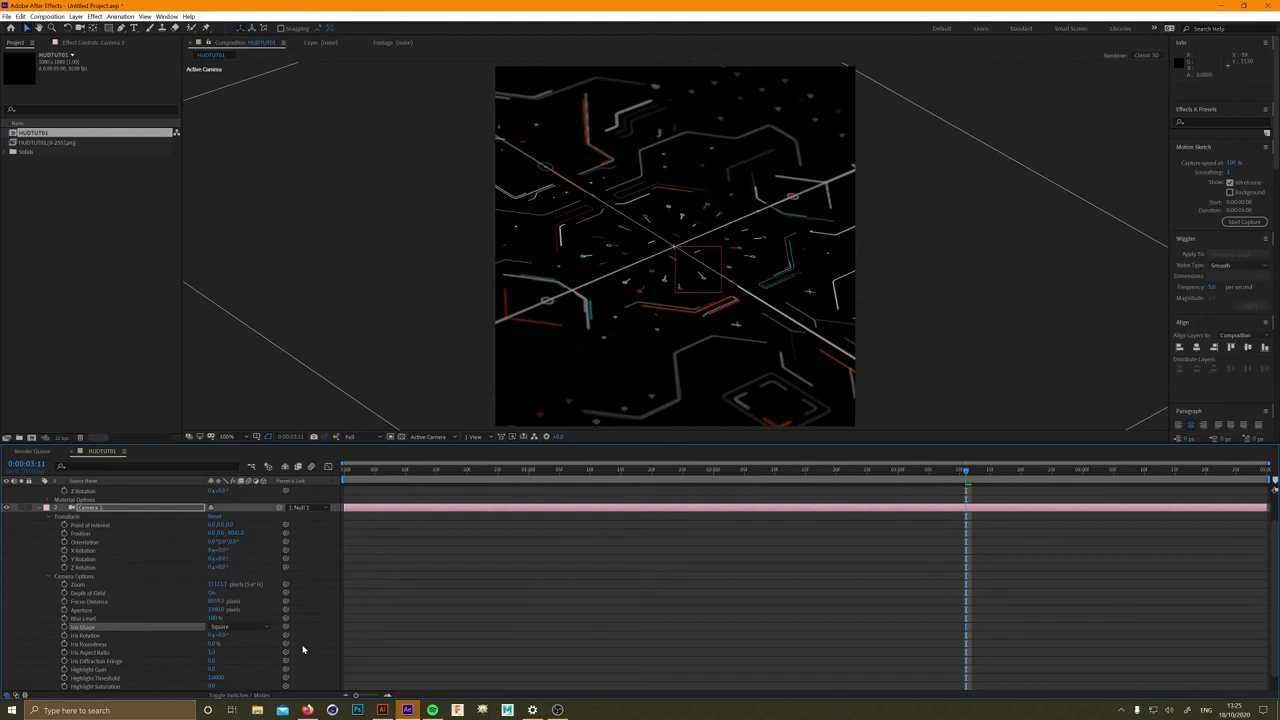
click(247, 631)
click(250, 570)
click(238, 624)
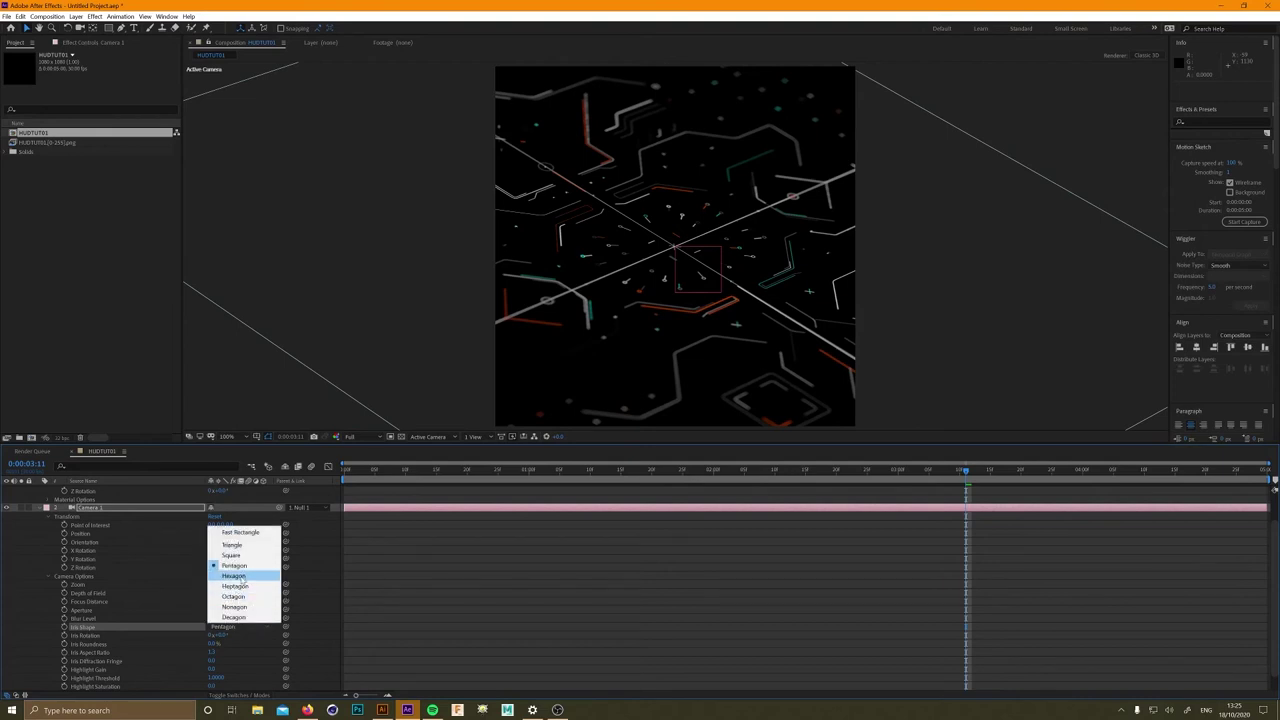
click(245, 580)
click(547, 648)
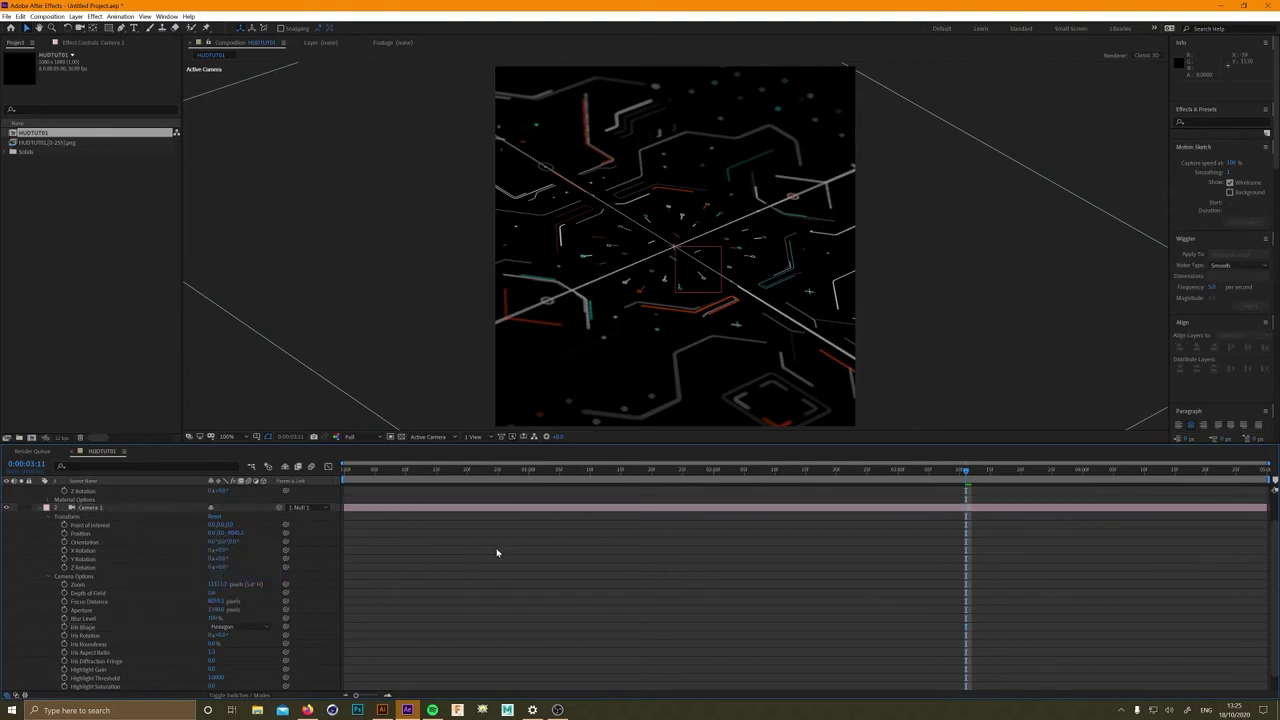
- Collapse the camera's and the null's properties in the timeline and clear the selection
scroll(32, 512, up, 1)
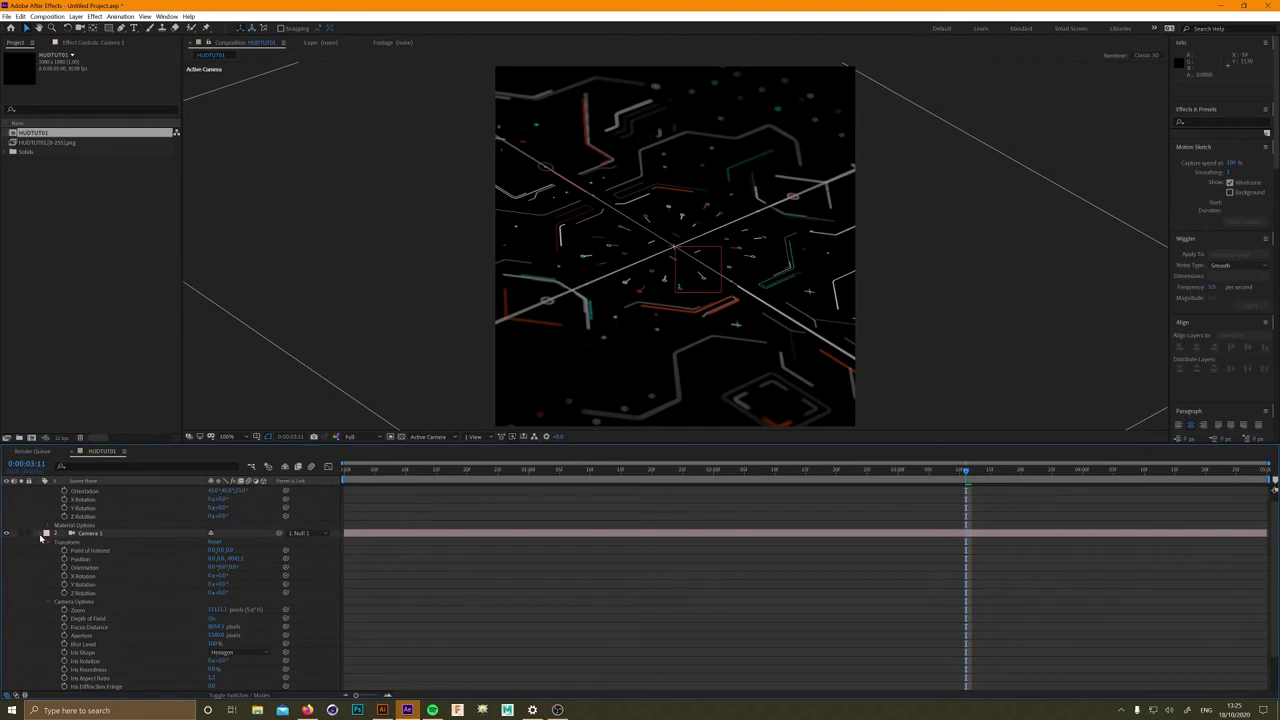
click(41, 535)
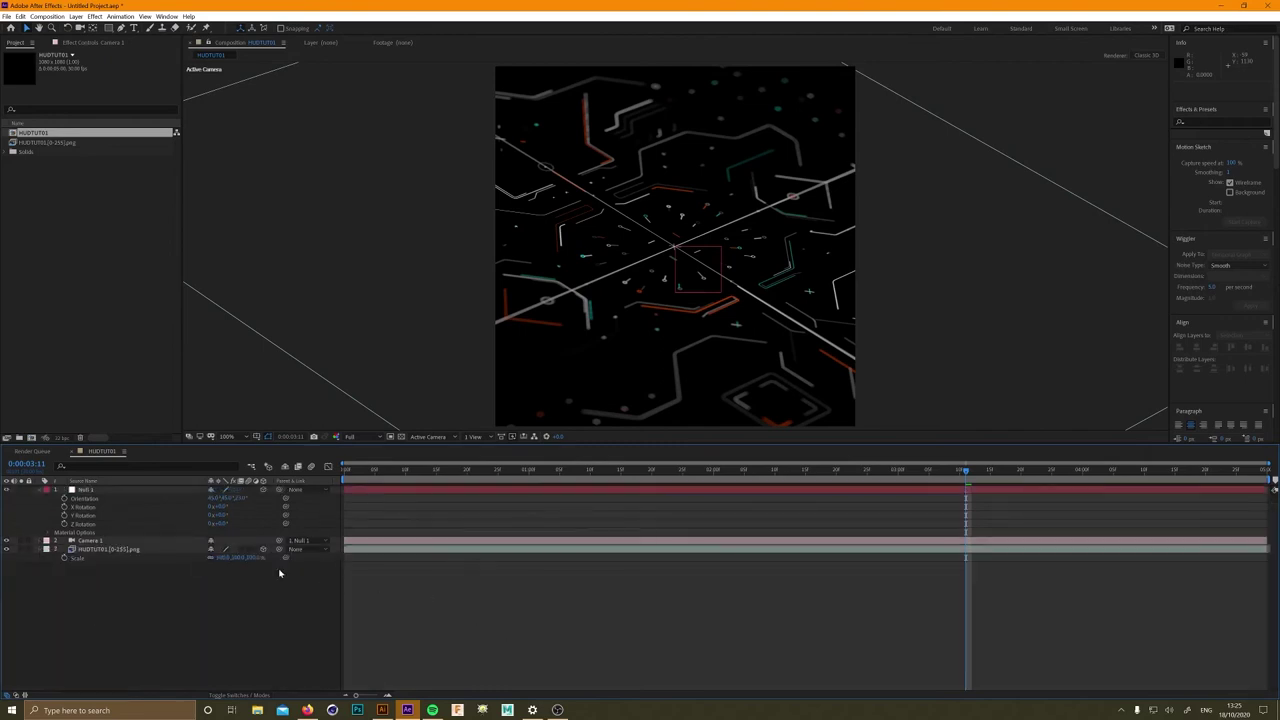
click(41, 490)
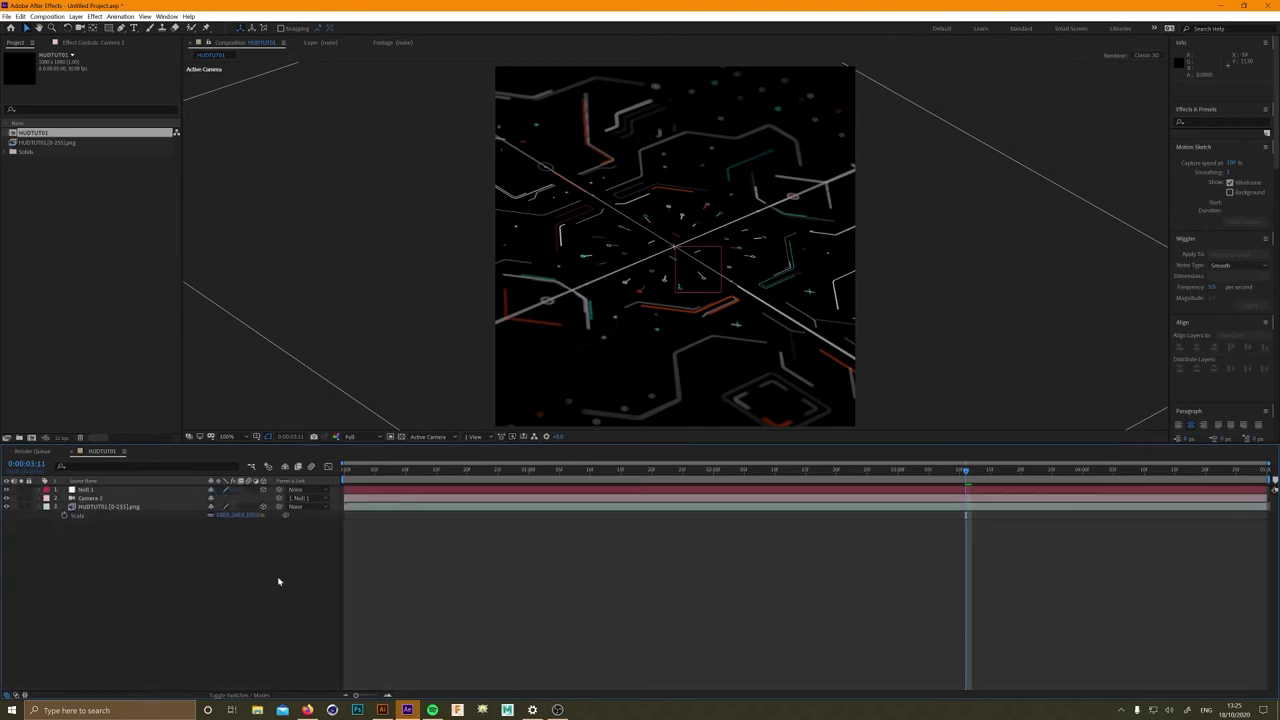
click(57, 186)
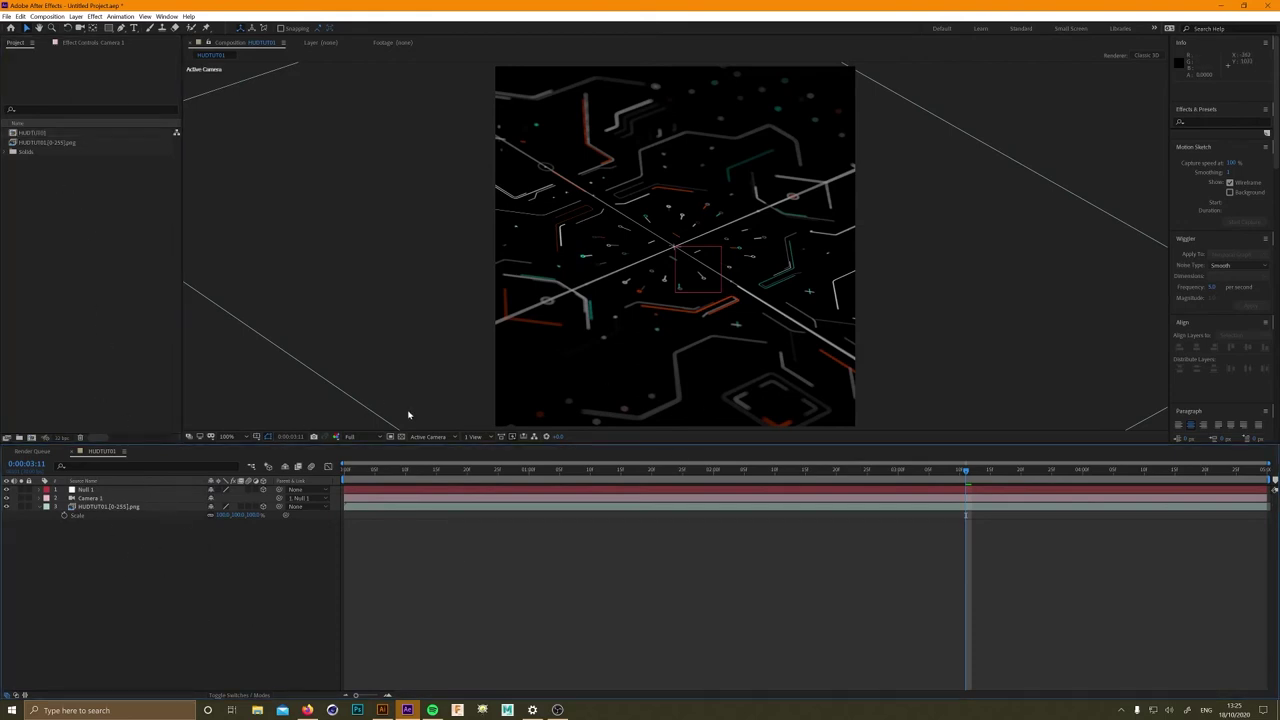
- Set a starting Position keyframe for Null 1 on the first frame
key(Home)
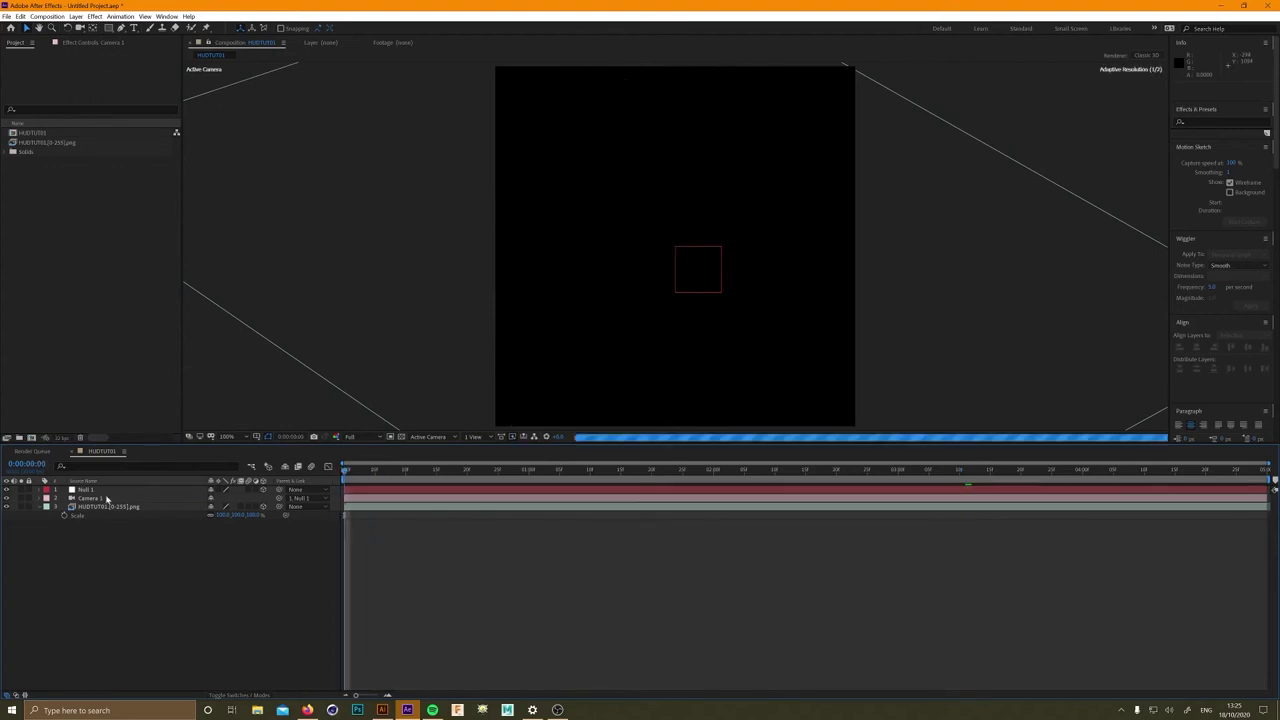
click(91, 491)
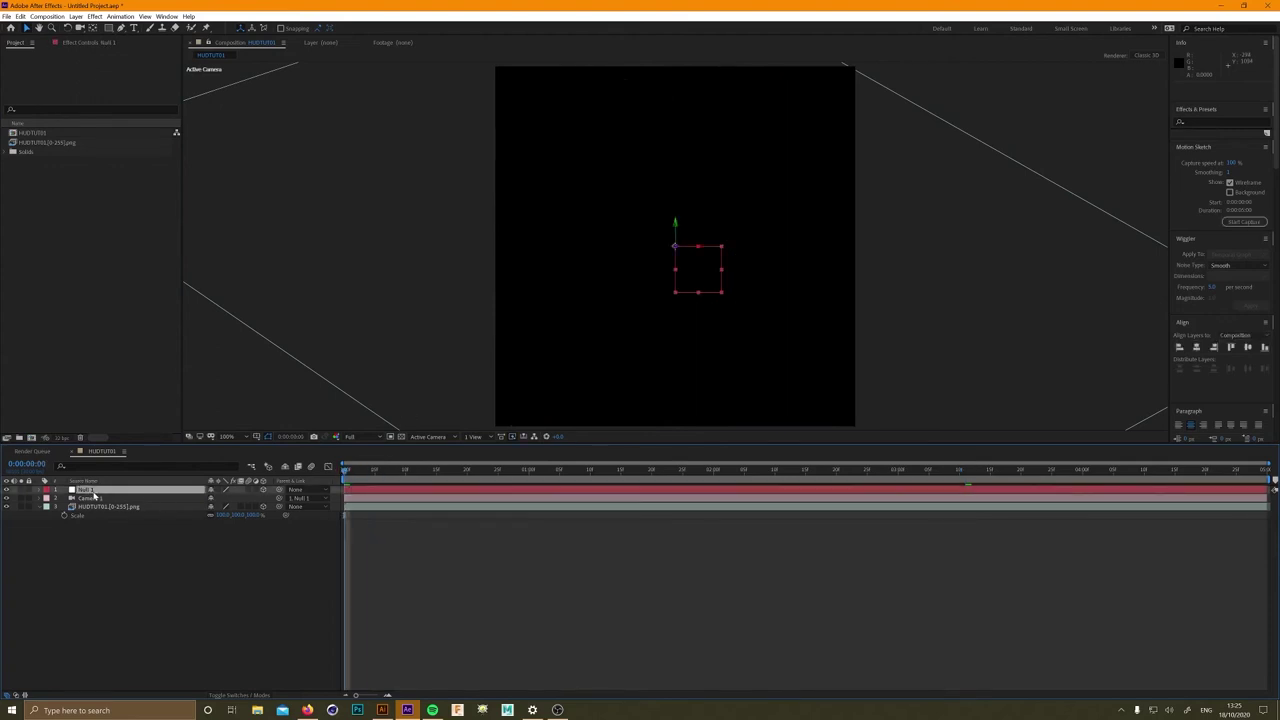
key(p)
click(64, 501)
click(77, 491)
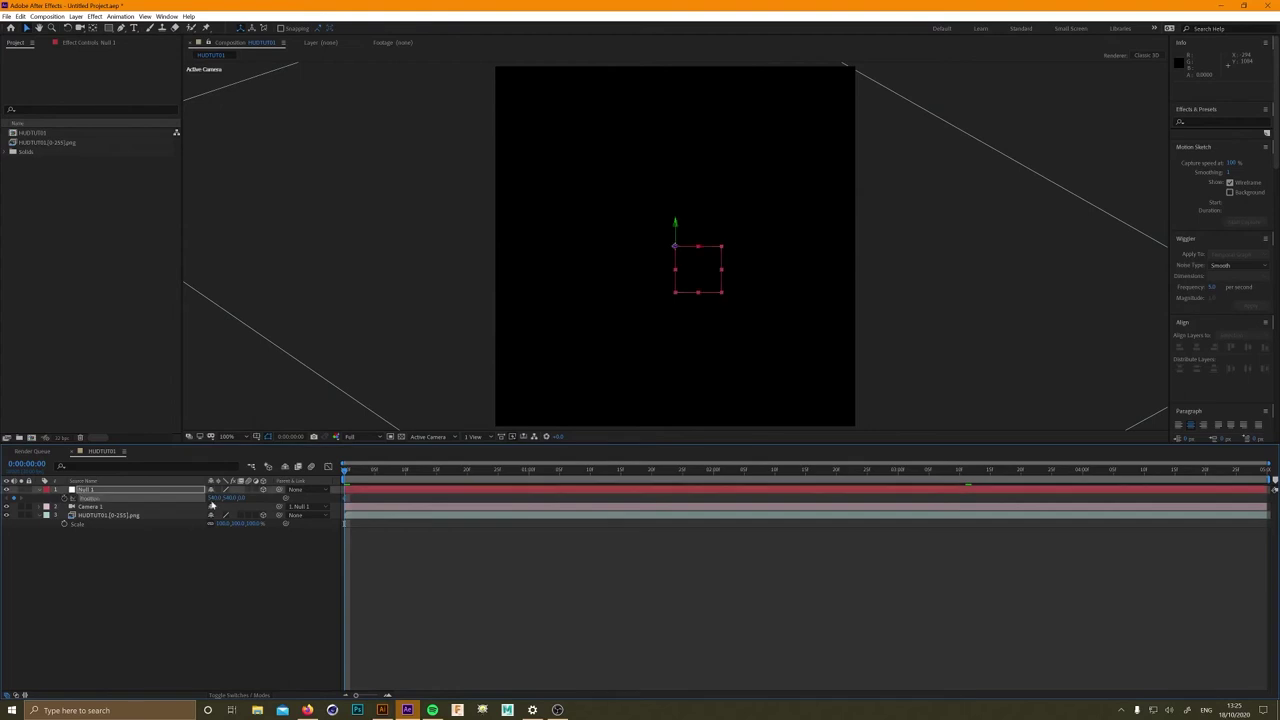
- Increase the null's X position on the last frame, 0:00:04:29, to animate the camera sideways
key(End)
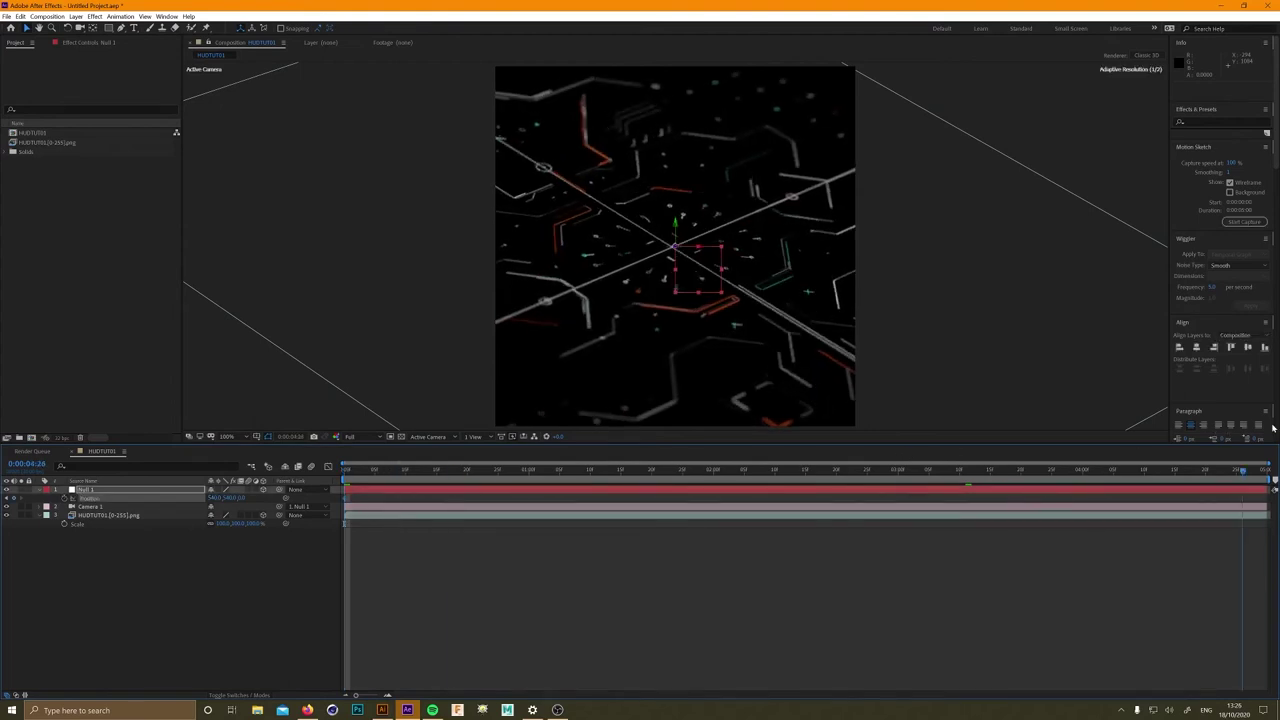
key(Page_Down)
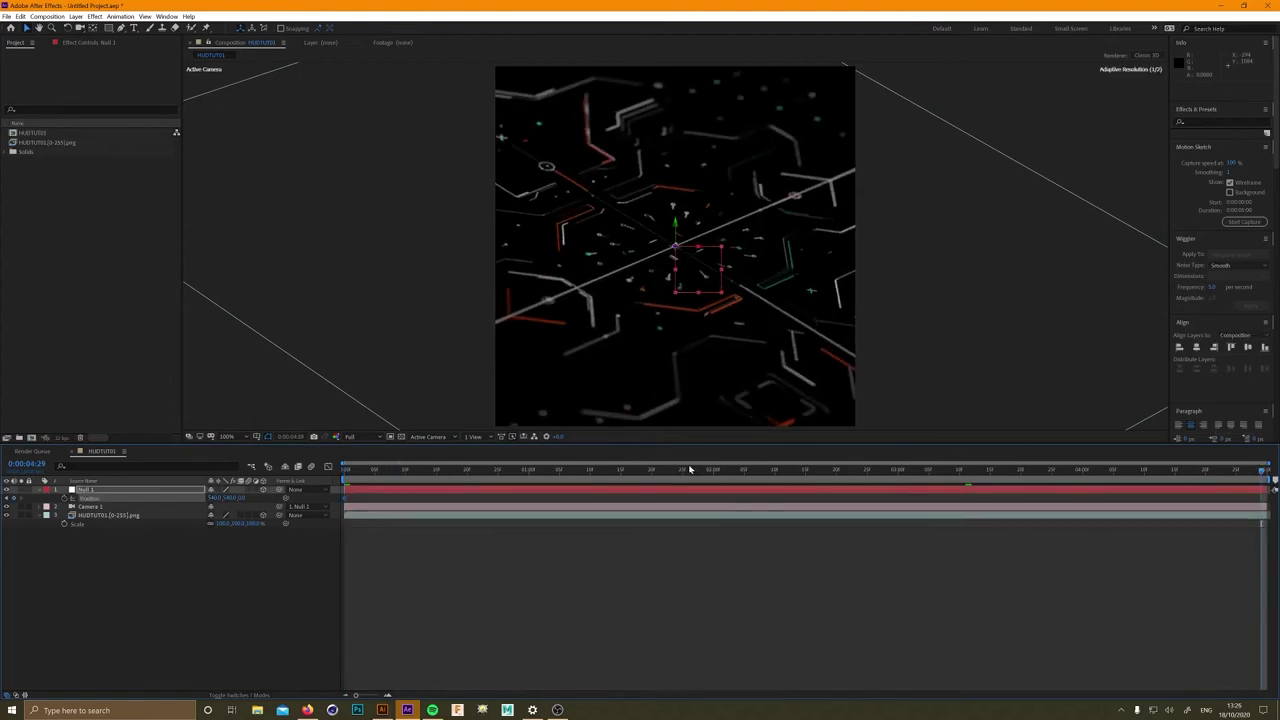
drag(212, 497, 263, 492)
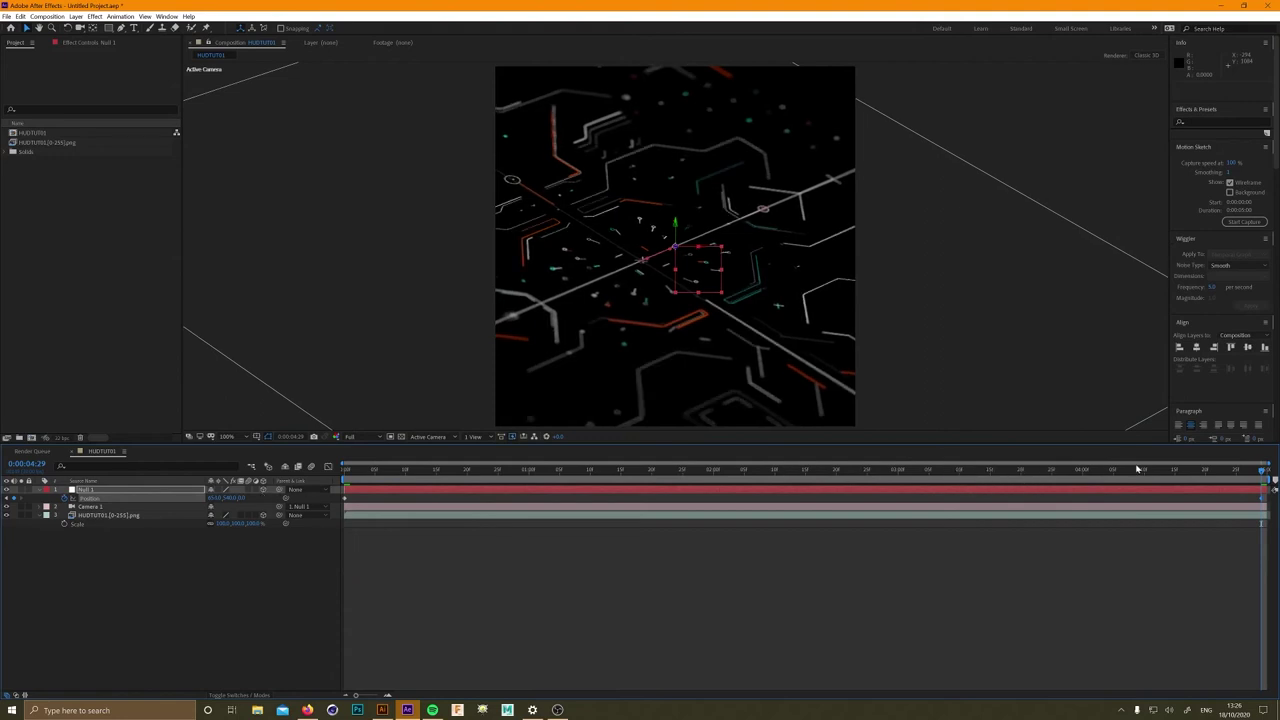
- Lower the null's X position on the first frame, parking the original keyframe at 0:00:02:10 and deleting it before previewing the move
drag(1118, 474, 773, 470)
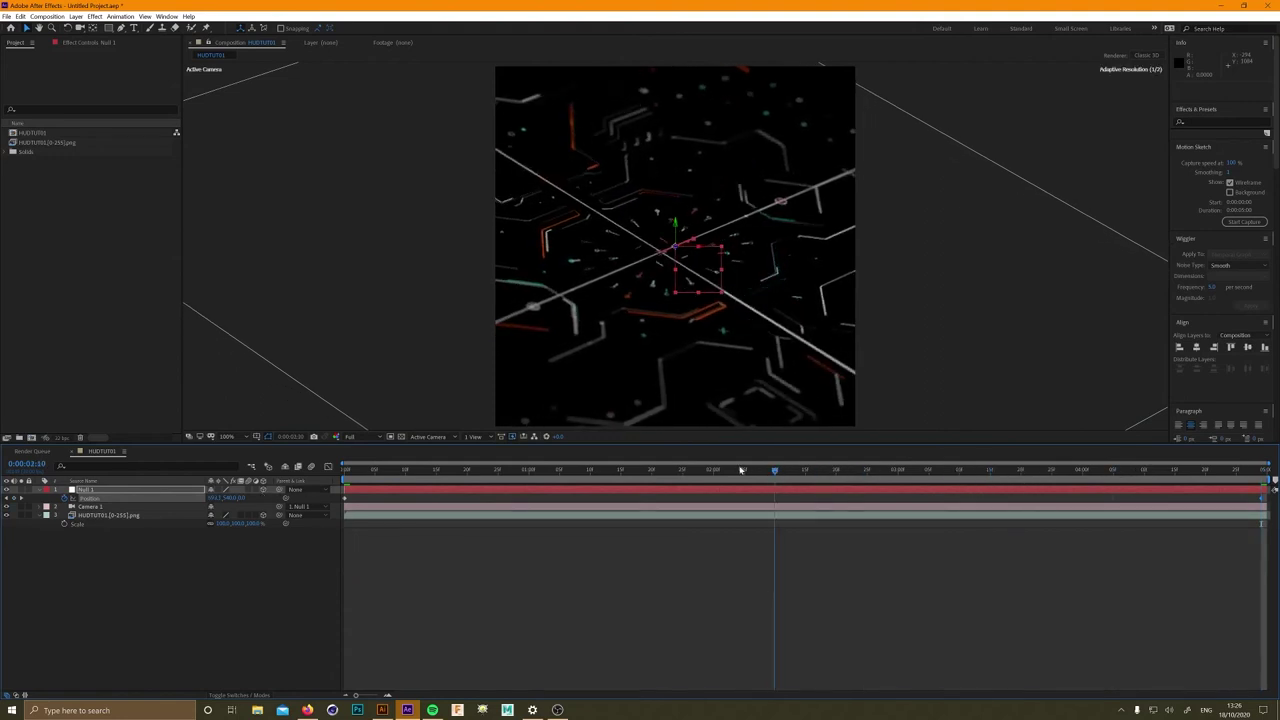
drag(345, 500, 773, 505)
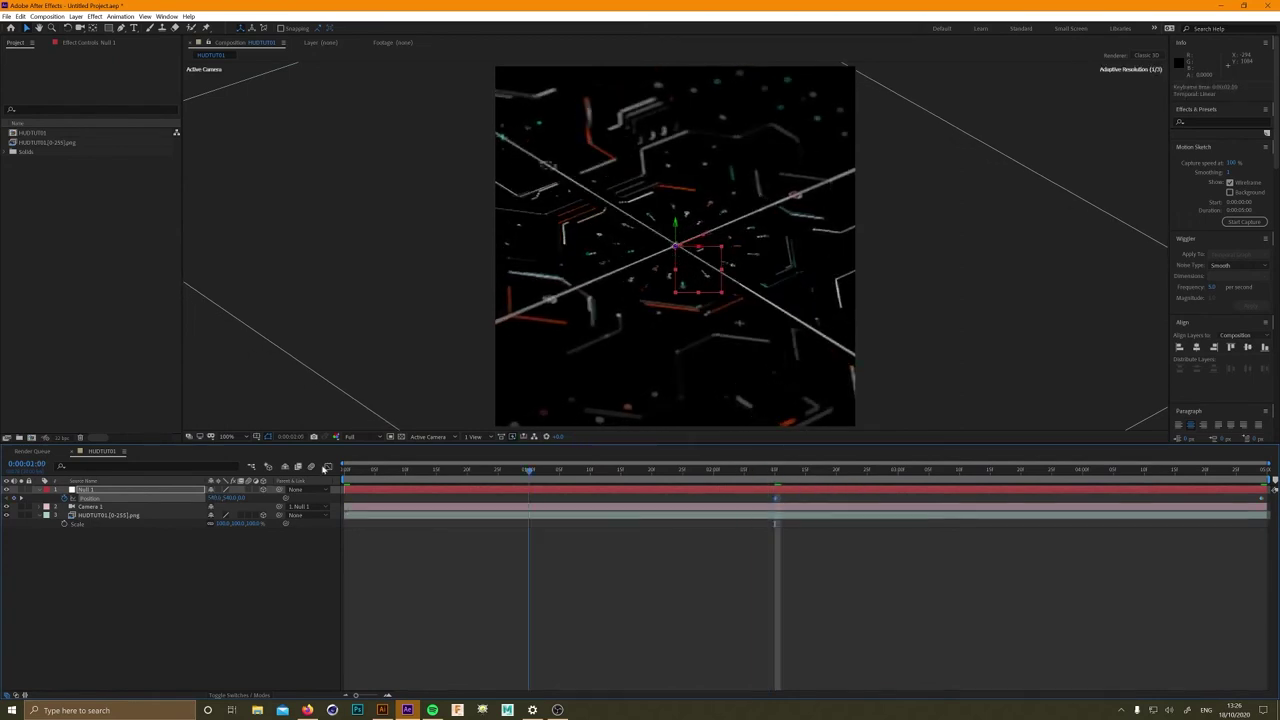
key(Home)
drag(223, 497, 145, 508)
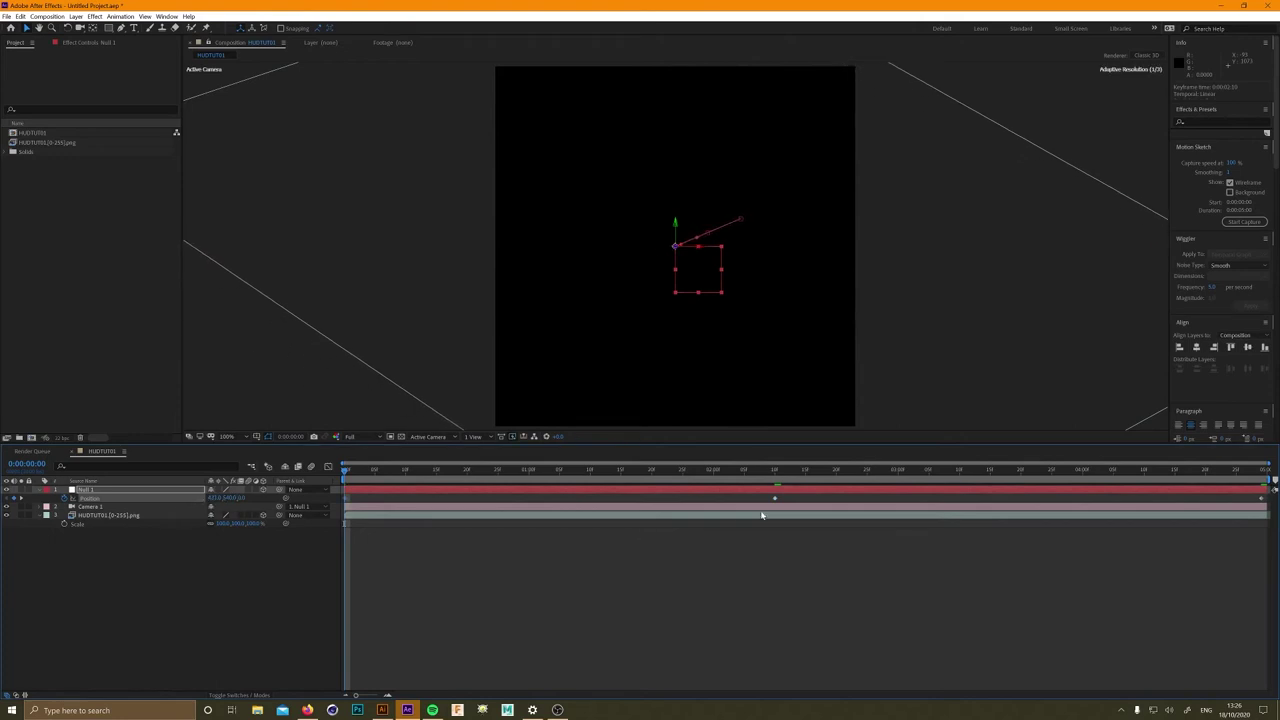
click(779, 500)
key(space)
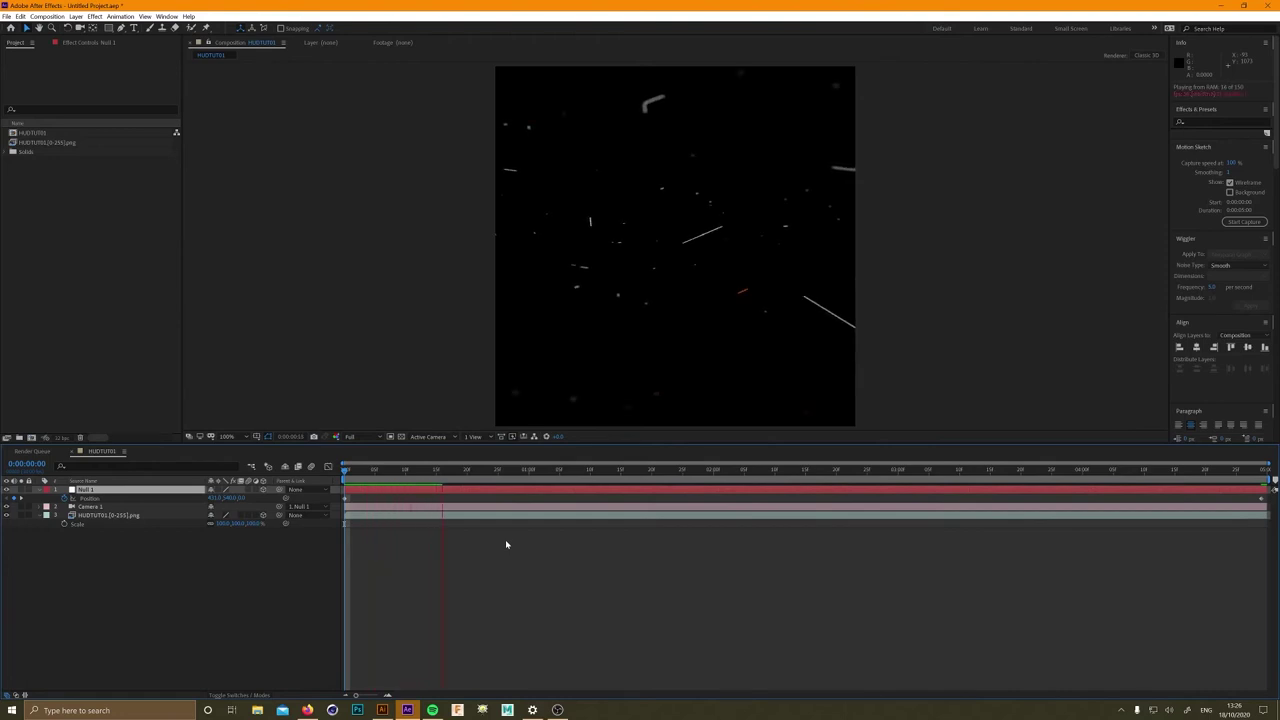
- Expand the camera's options and turn its Depth of Field off
click(63, 507)
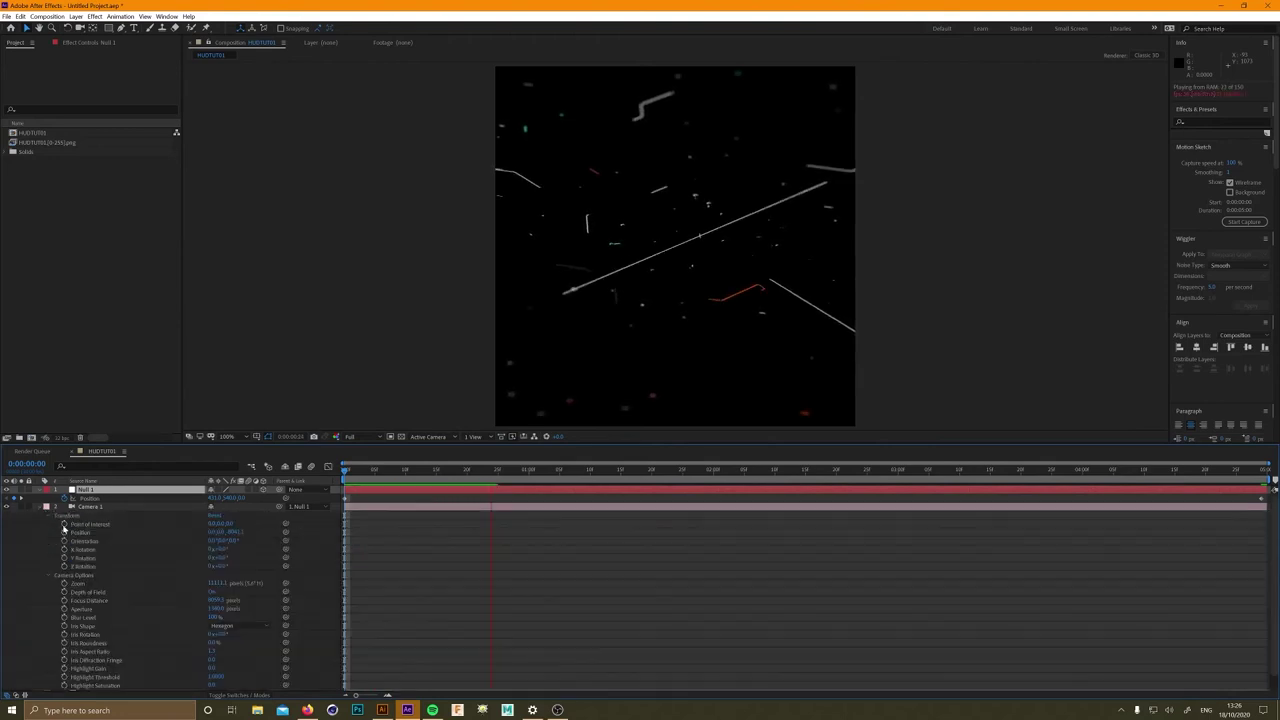
click(198, 592)
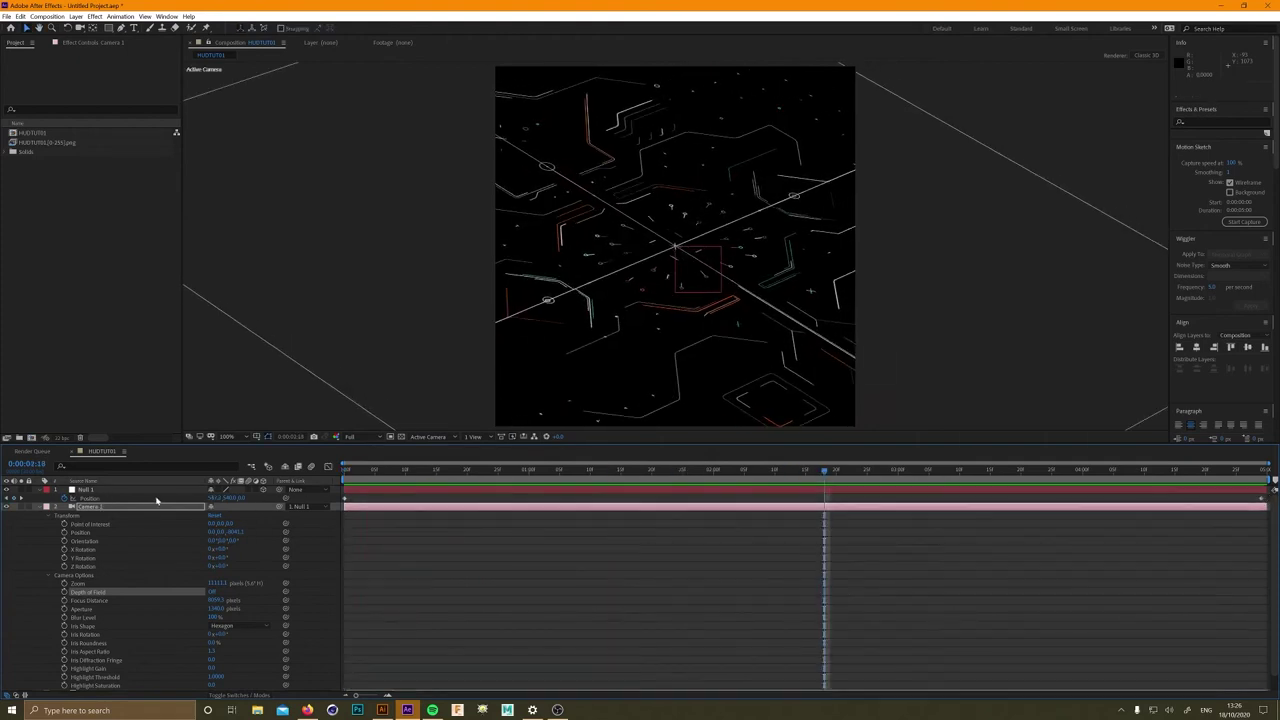
- Add a Position keyframe to the null at 0:00:02:24, move it onto the last frame to shorten the drift, and preview the motion
click(12, 501)
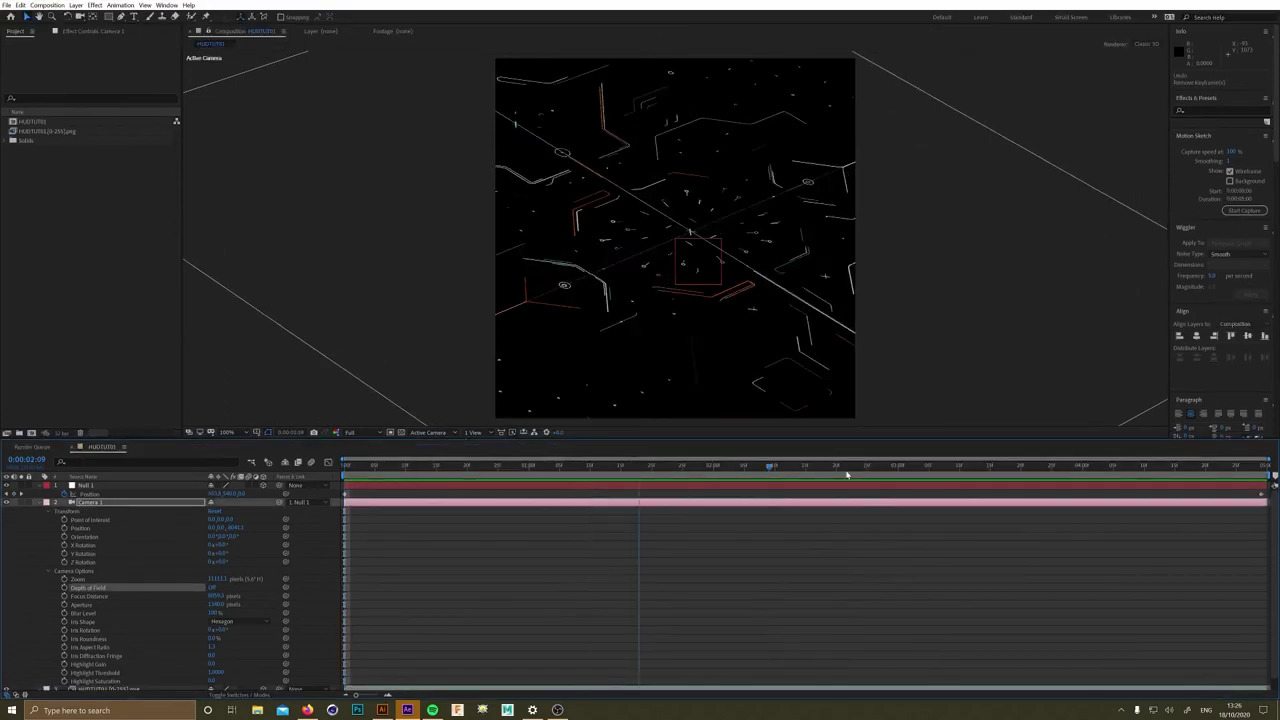
click(65, 493)
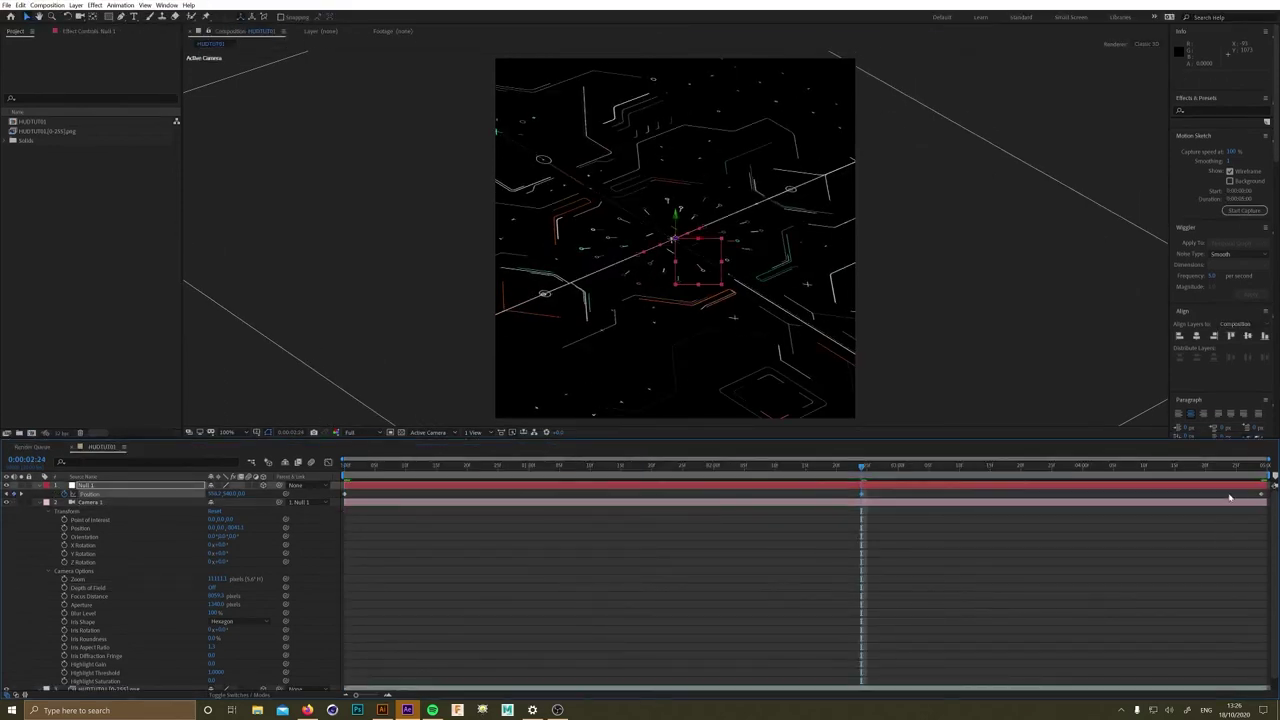
drag(860, 494, 1262, 493)
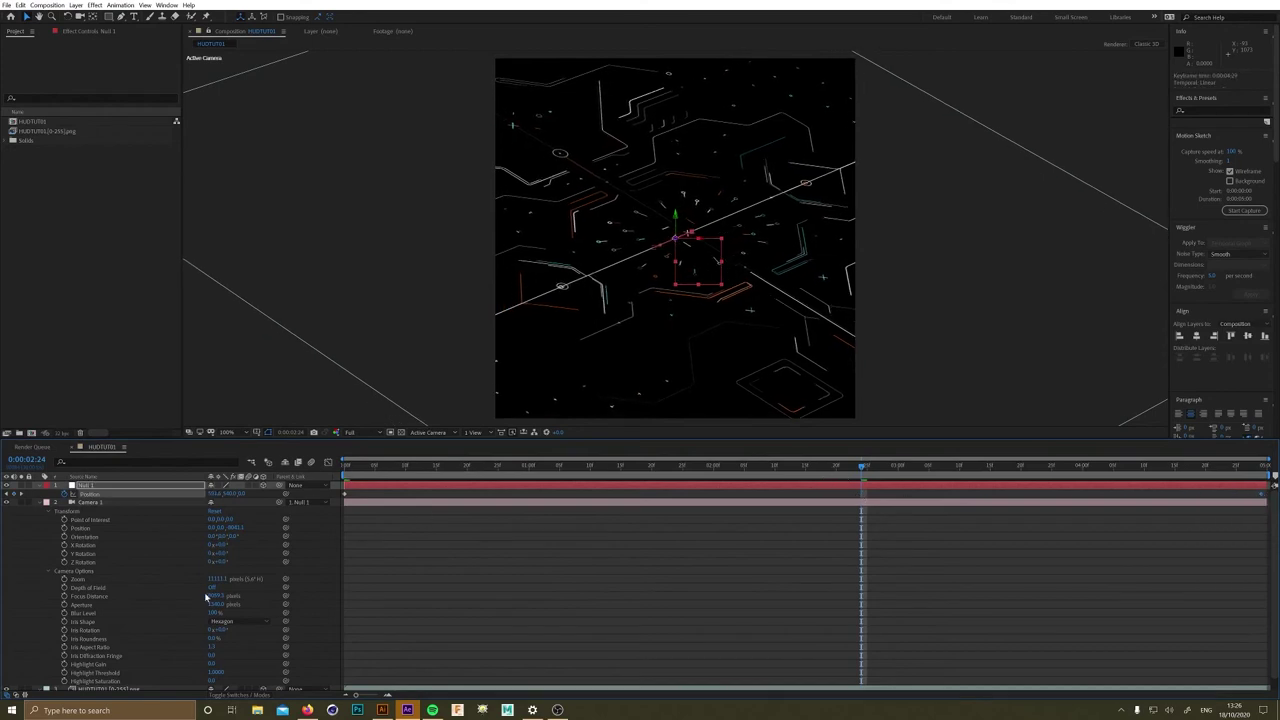
key(space)
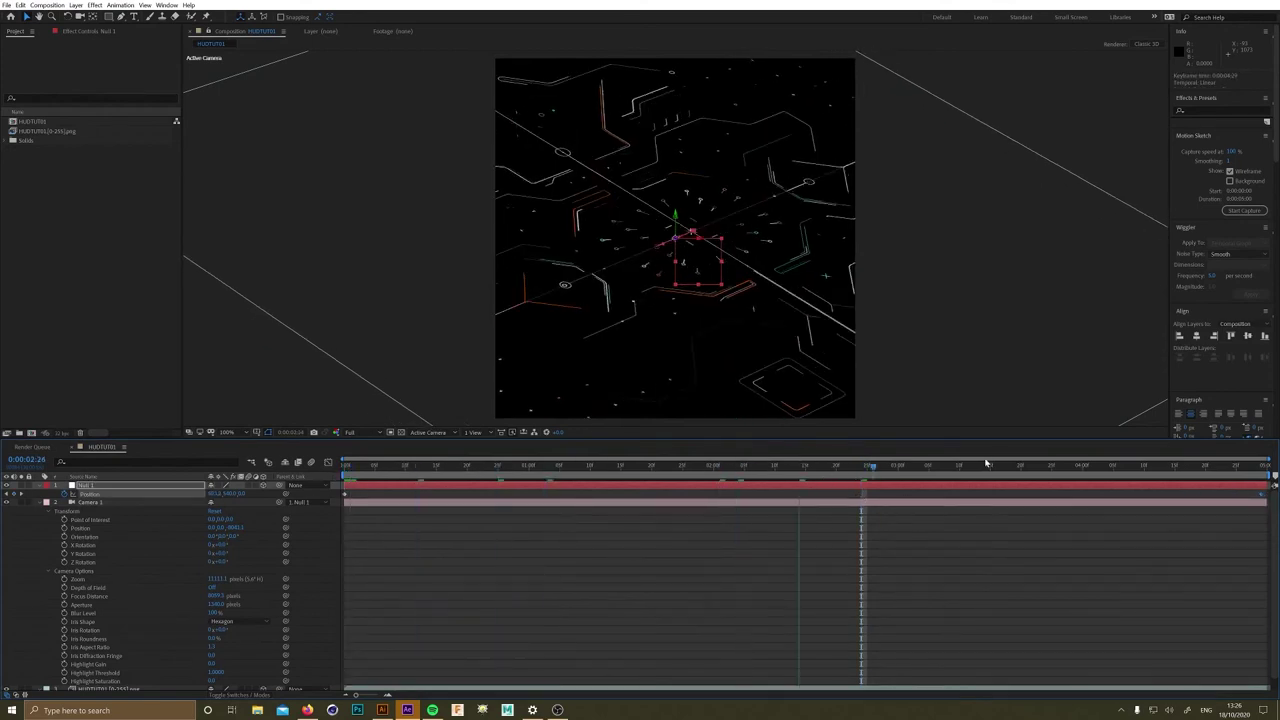
- Duplicate the HUD image-sequence layer and rename the null CAM_CTRL, the copy MAIN and the original REFLECTION
click(38, 503)
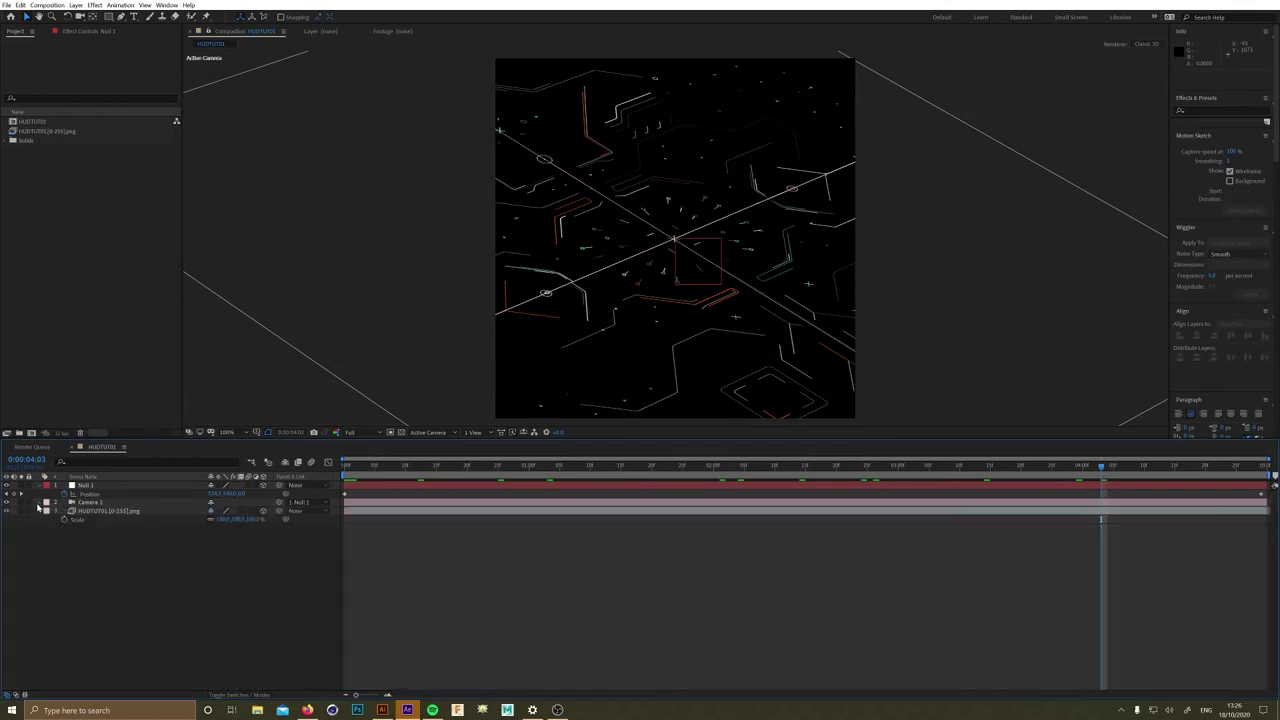
click(110, 511)
key(ctrl+d)
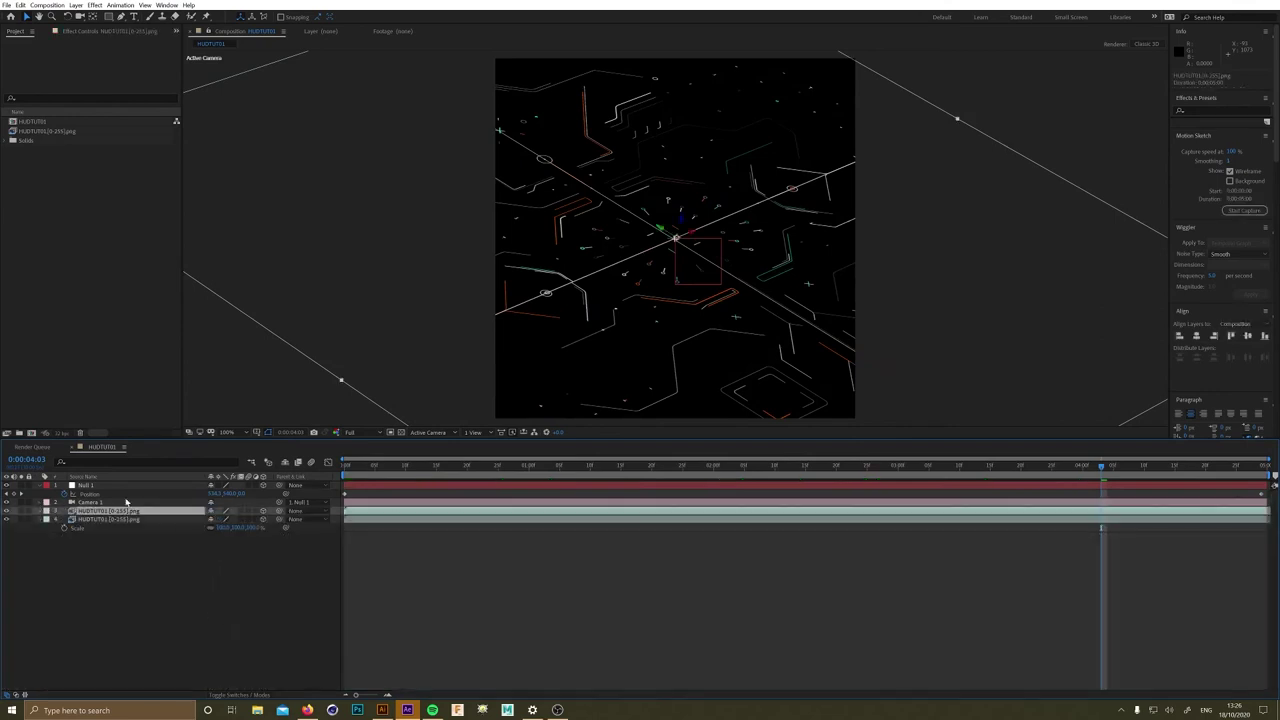
key(Return)
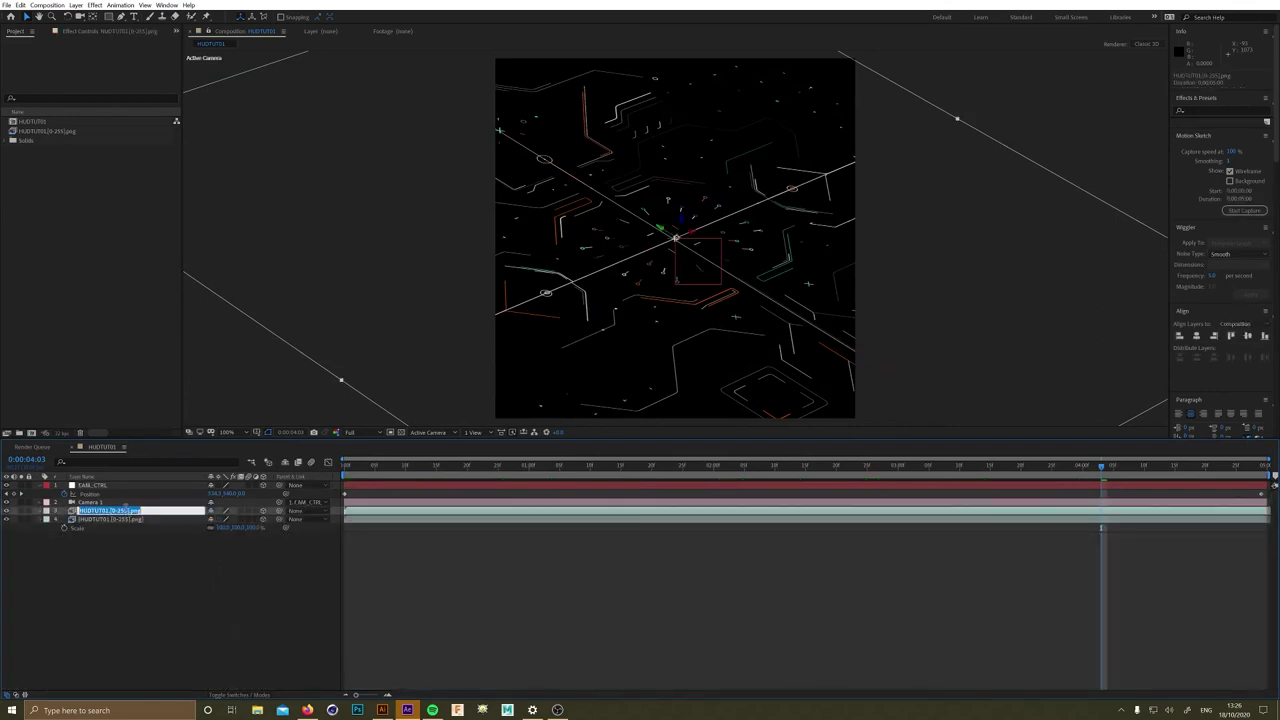
text(MAIN)
click(113, 520)
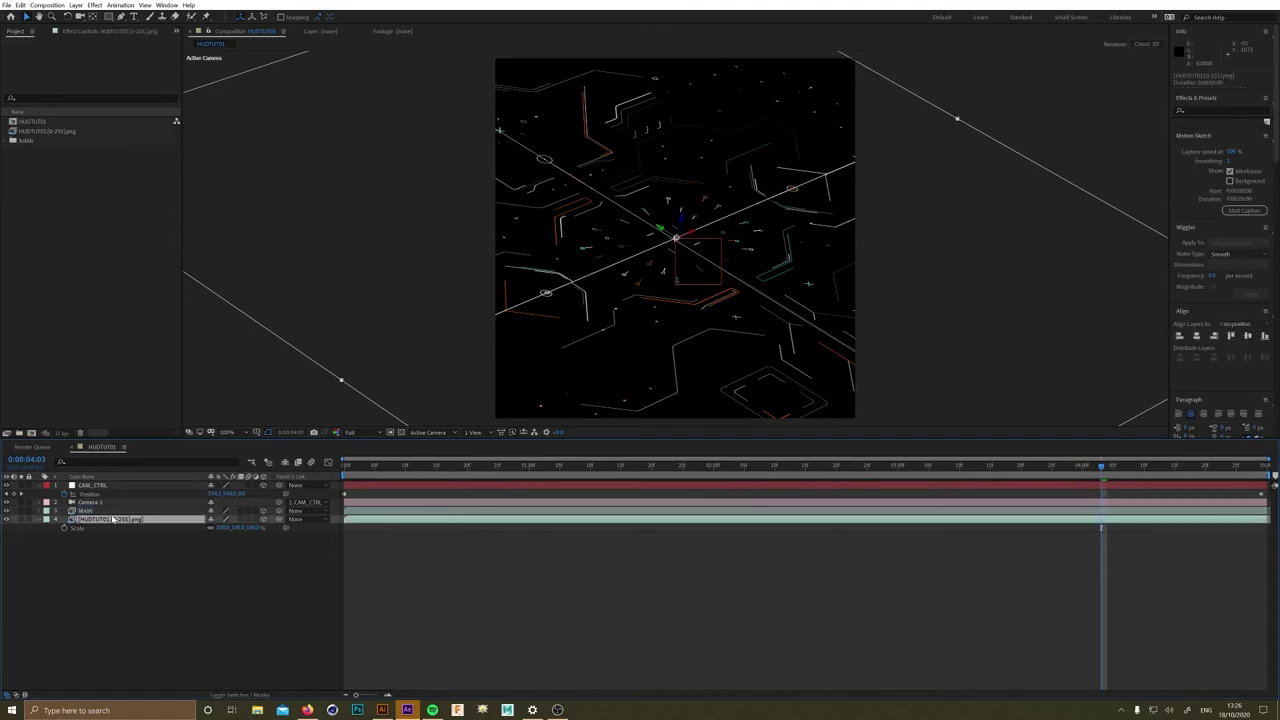
key(Return)
text(REFLECTION)
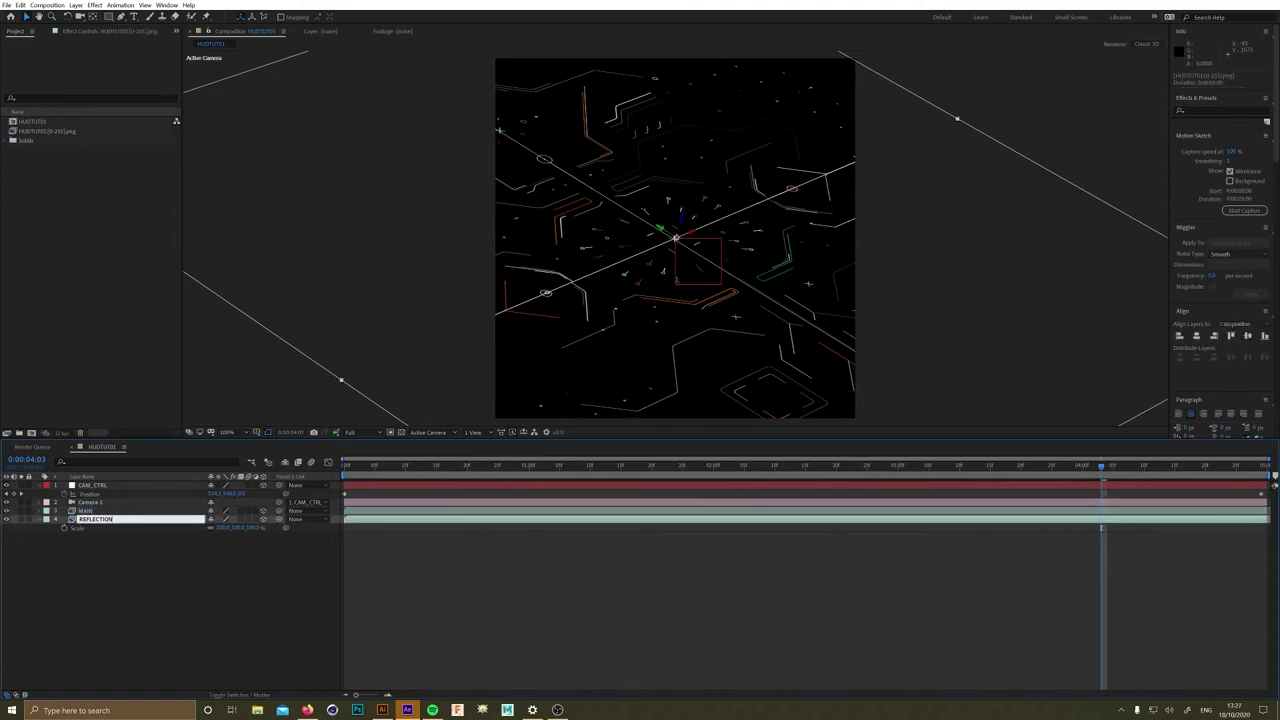
click(106, 569)
- Offset the REFLECTION layer slightly along Z so it sits behind the MAIN layer
click(104, 519)
key(p)
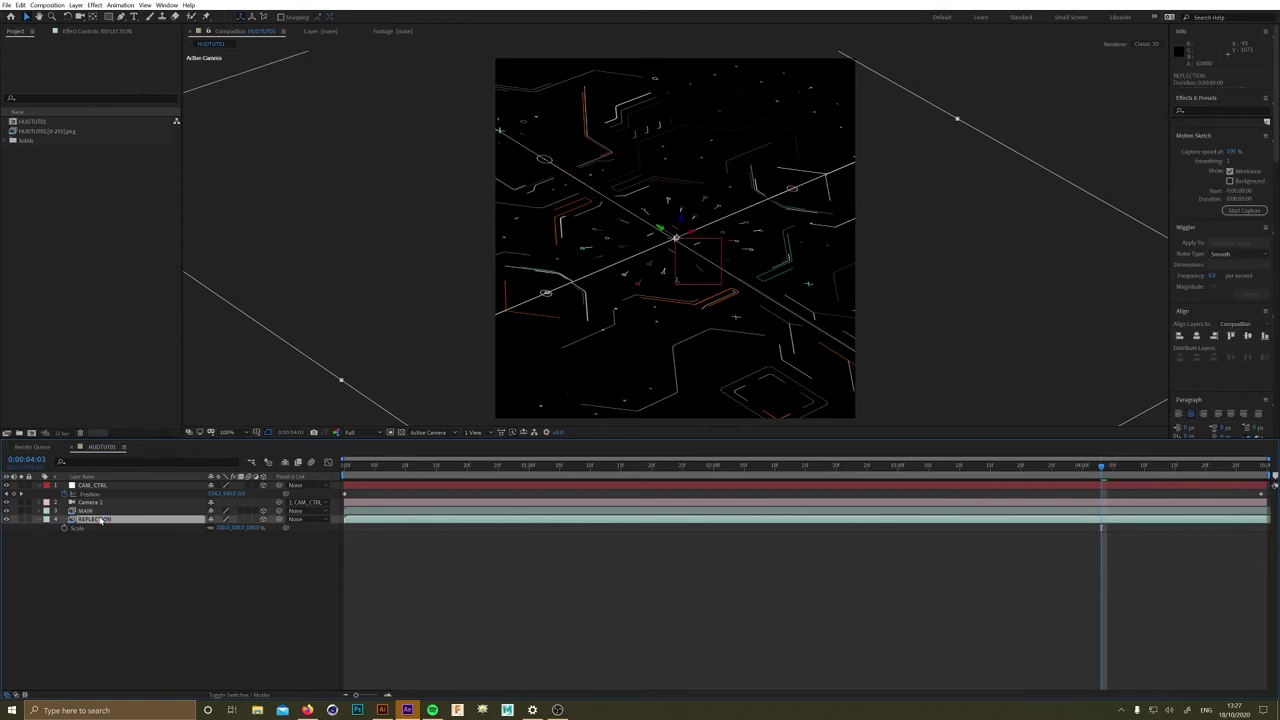
drag(232, 527, 254, 530)
click(124, 528)
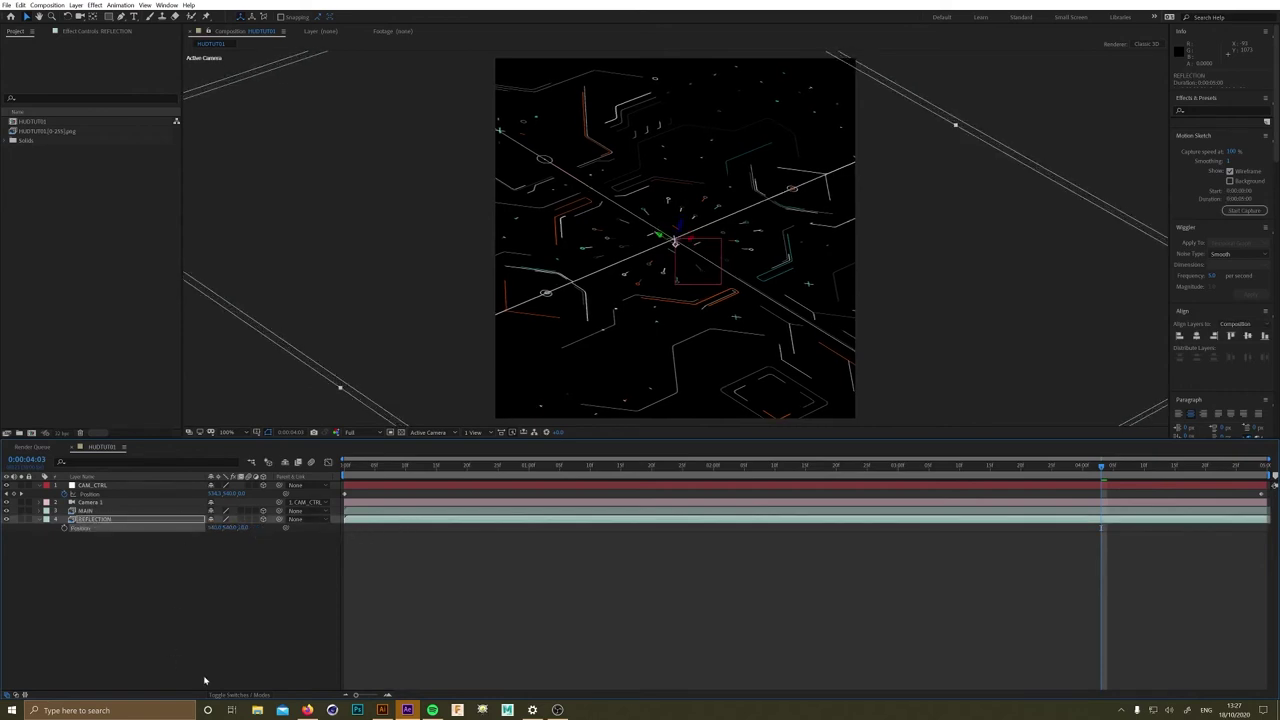
- Show the layer blending modes and set the MAIN layer to Screen
click(242, 694)
click(222, 519)
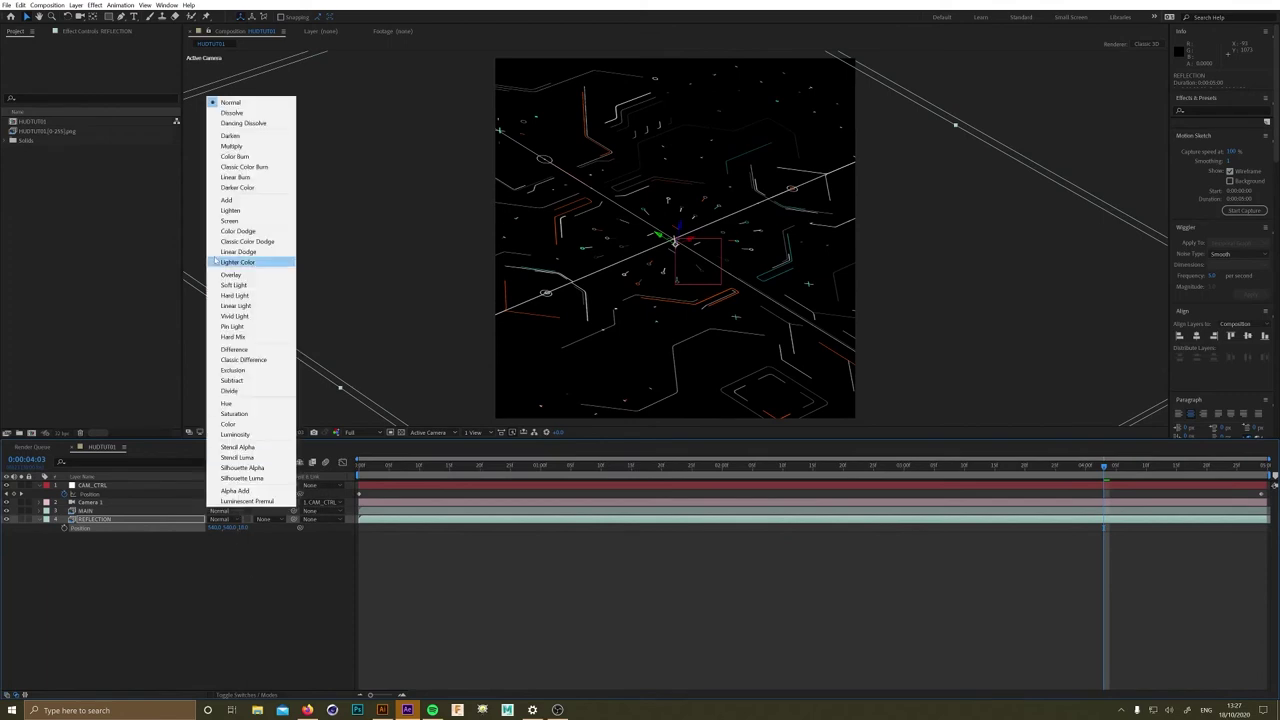
click(229, 220)
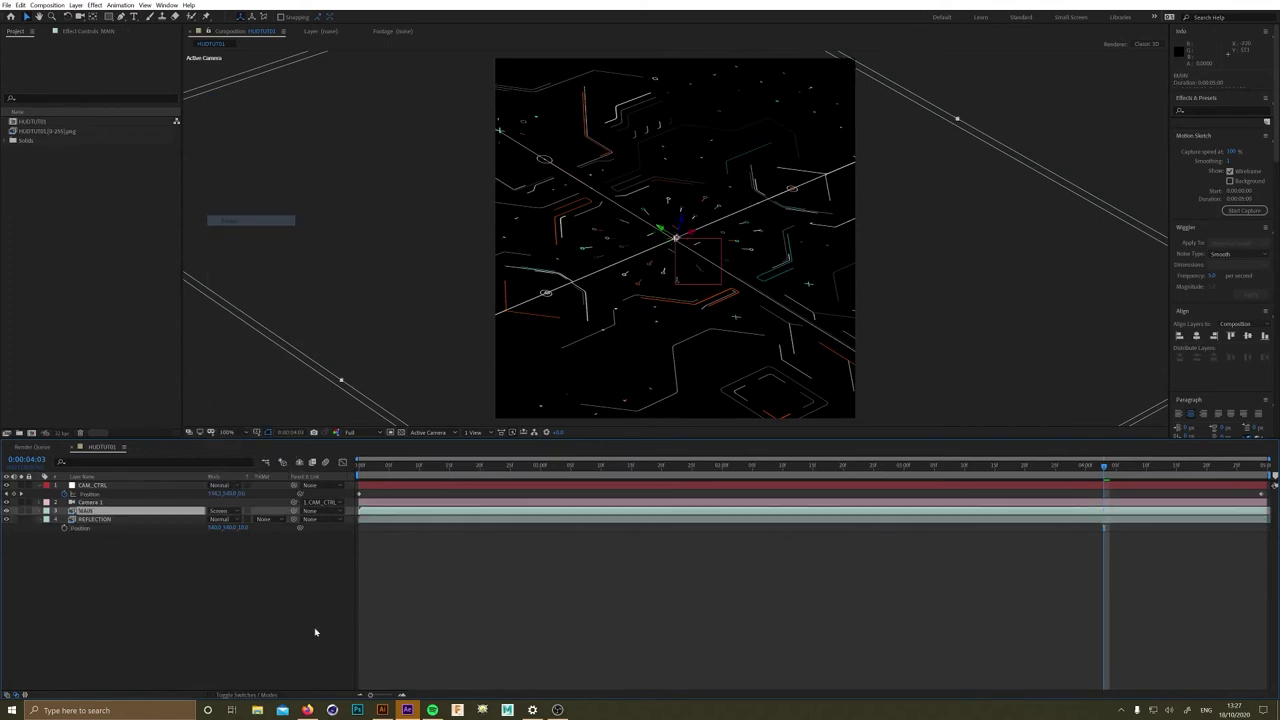
- Lower the REFLECTION layer's opacity to make it a faint echo of the HUD lines
click(117, 520)
key(t)
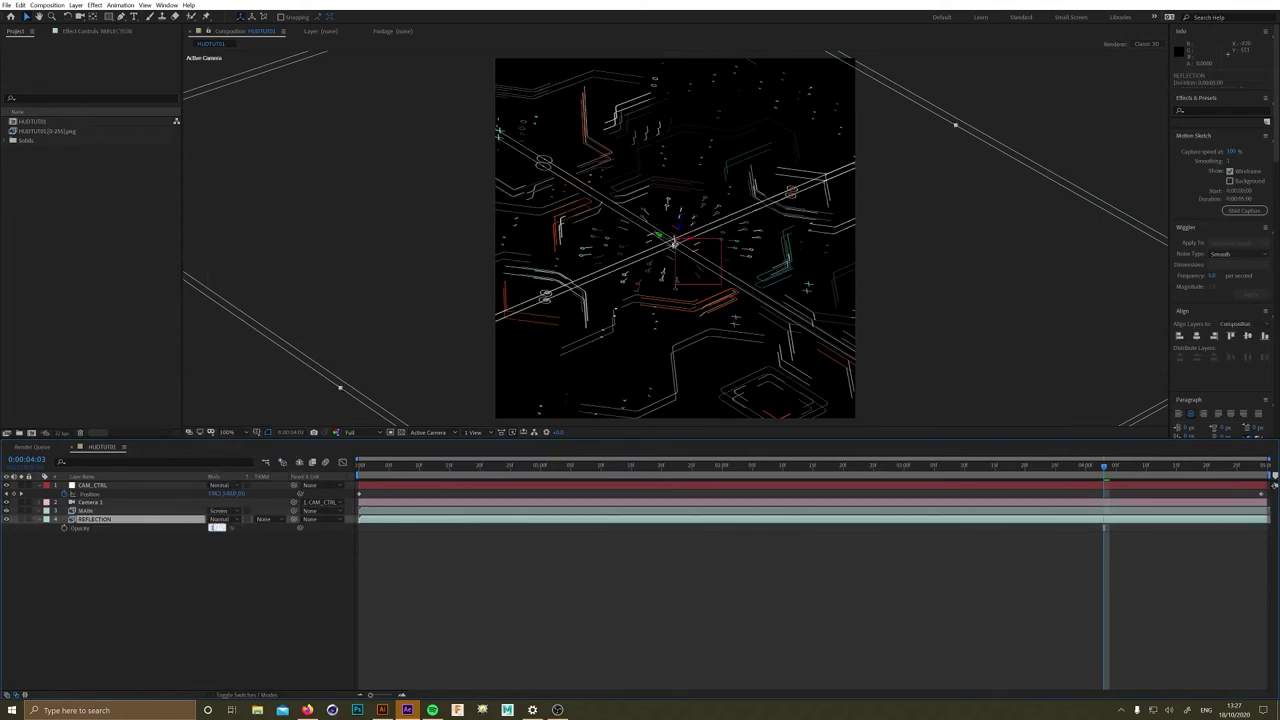
drag(214, 527, 212, 546)
click(210, 597)
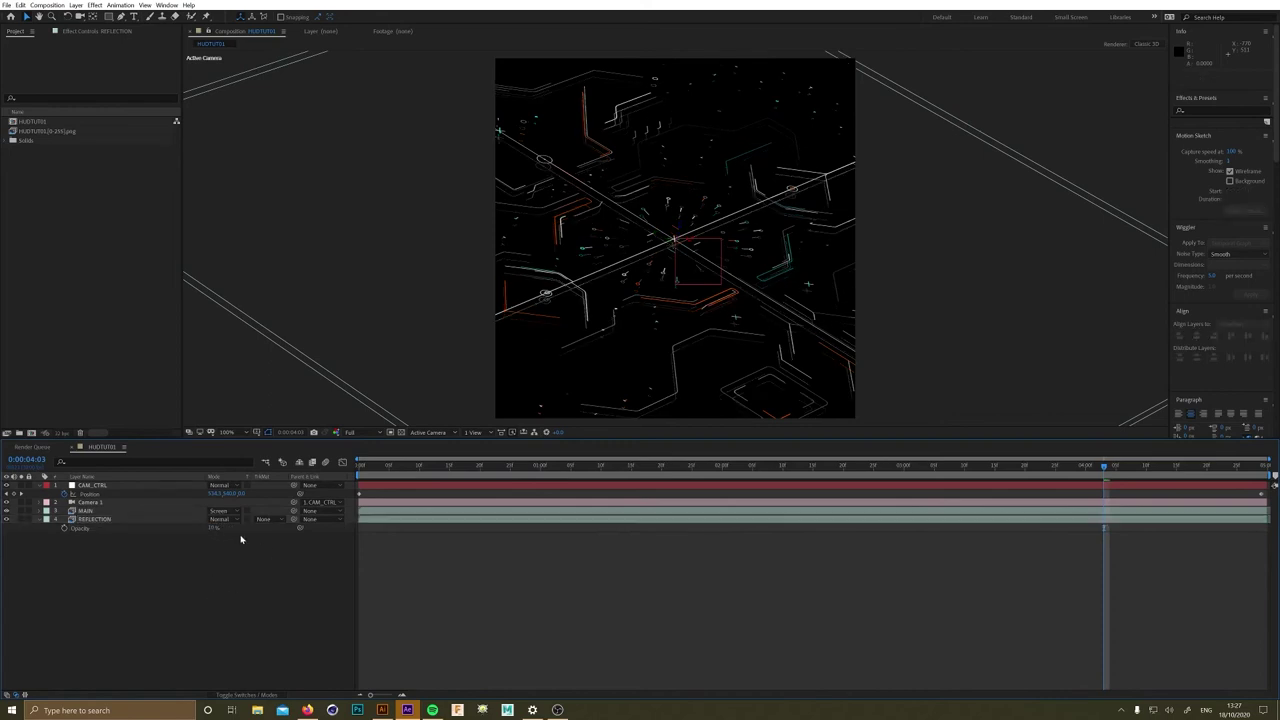
- Apply a Gaussian Blur to the REFLECTION layer with a blurriness of 10
click(115, 527)
key(ctrl+space)
text(gaus)
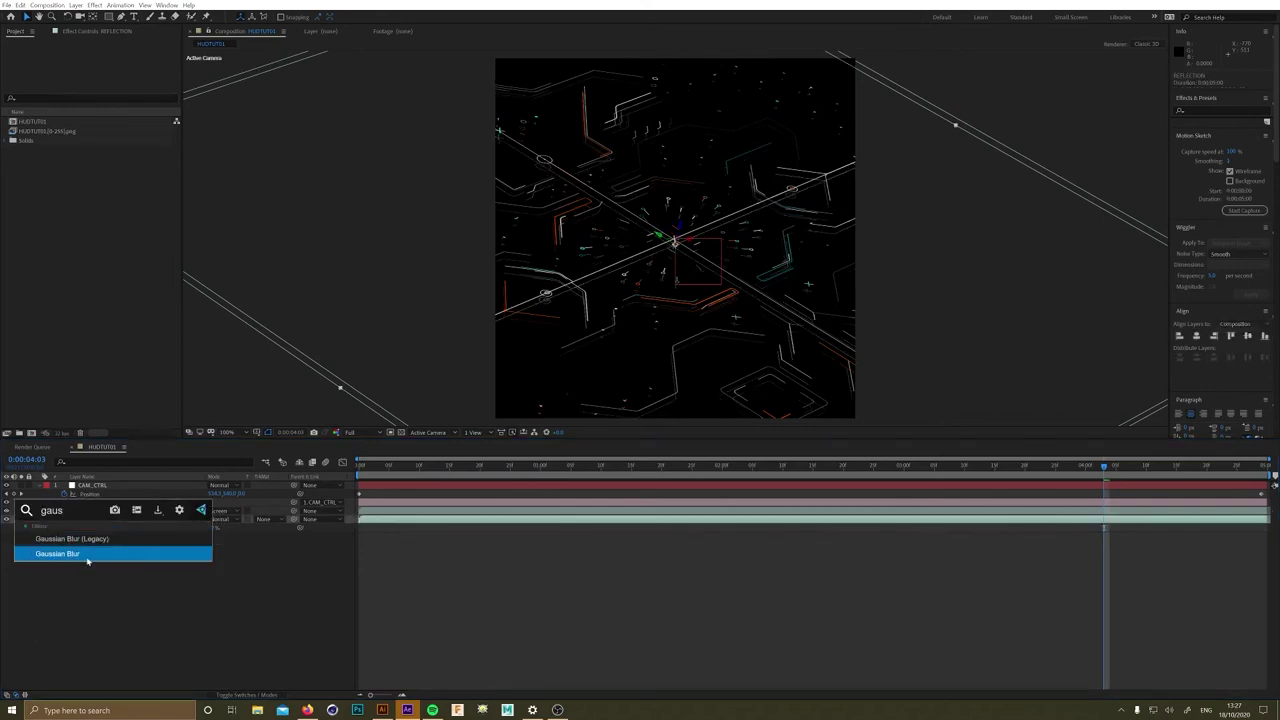
click(86, 556)
drag(103, 62, 118, 186)
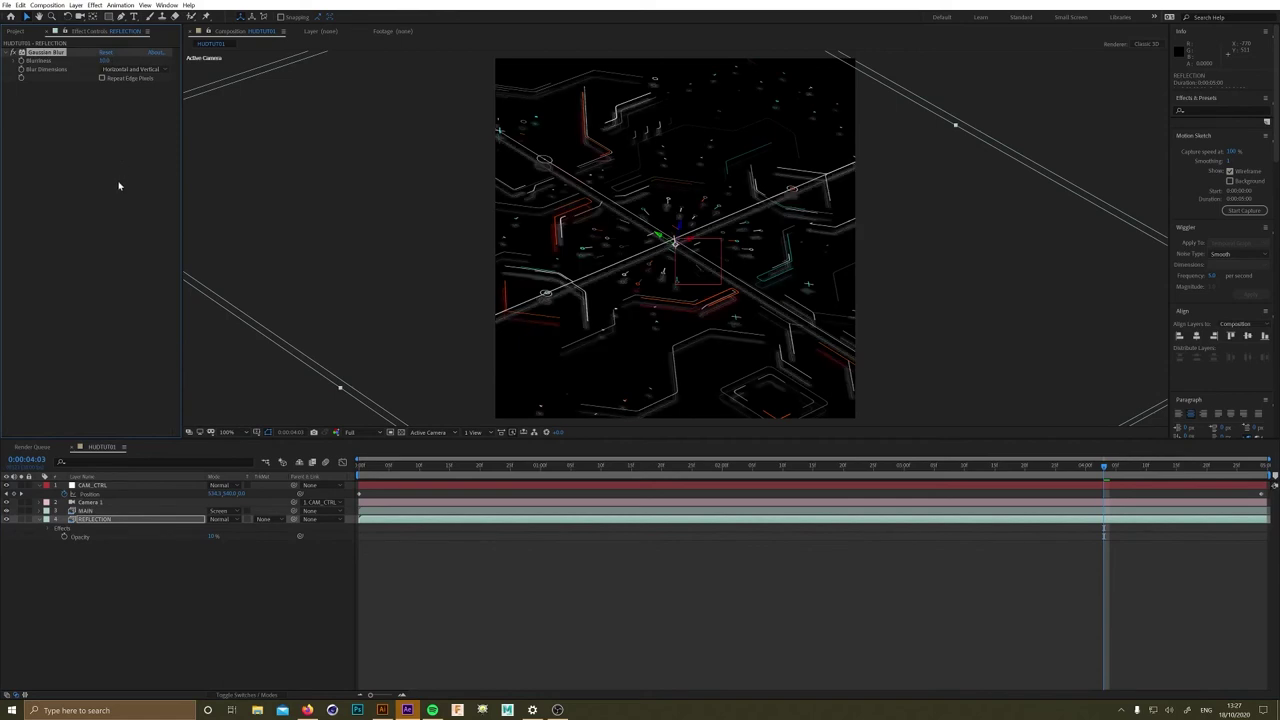
- Lower the REFLECTION layer's opacity further and reduce its Gaussian Blur blurriness to 5
drag(212, 537, 219, 580)
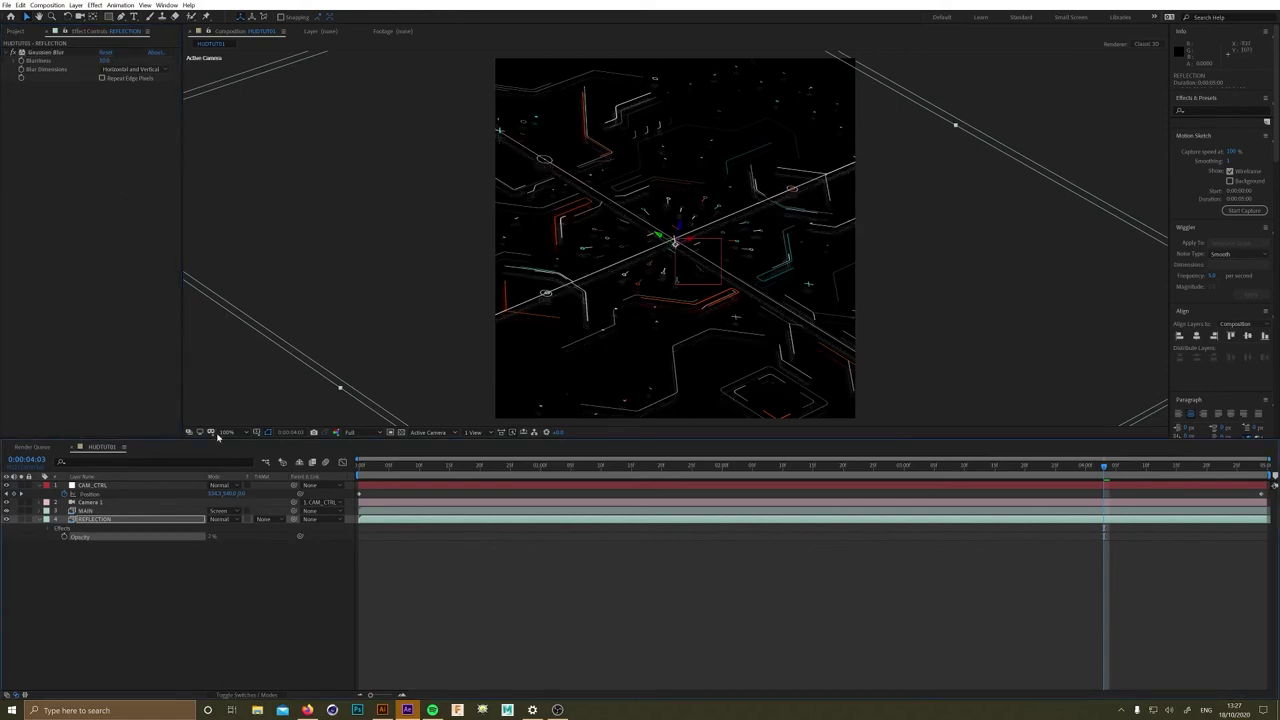
drag(218, 436, 227, 563)
drag(104, 61, 121, 218)
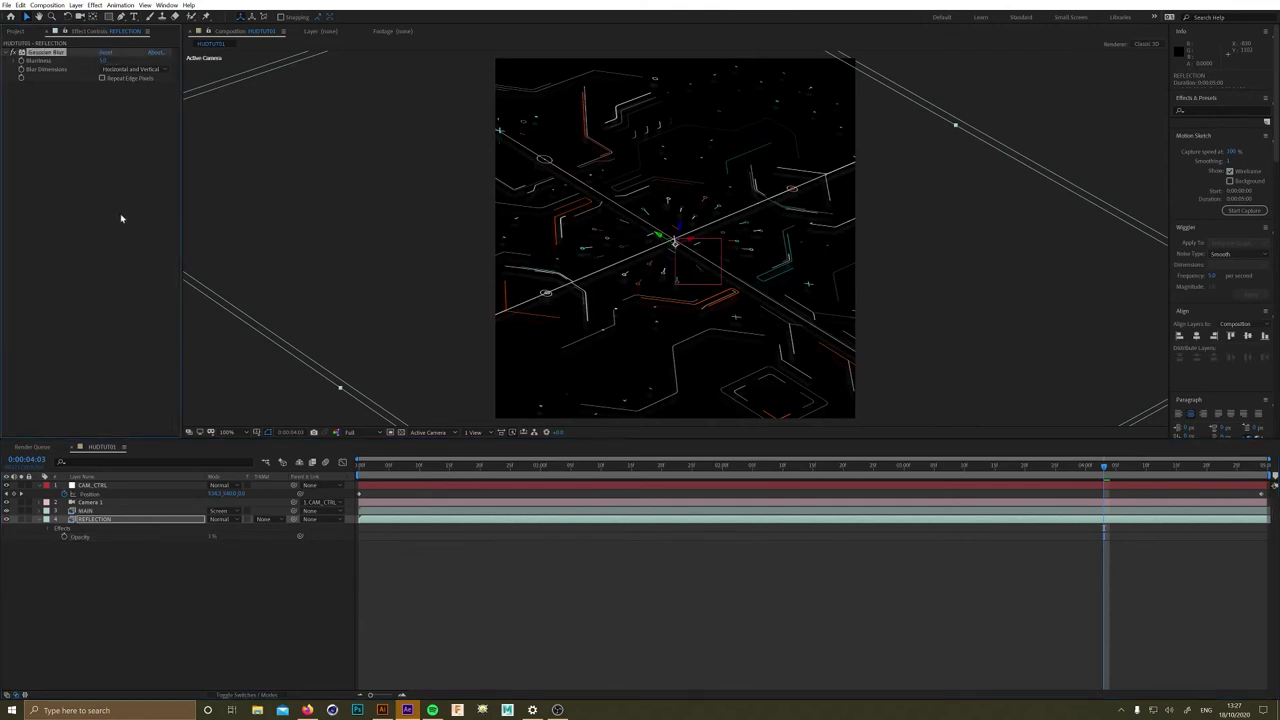
click(478, 654)
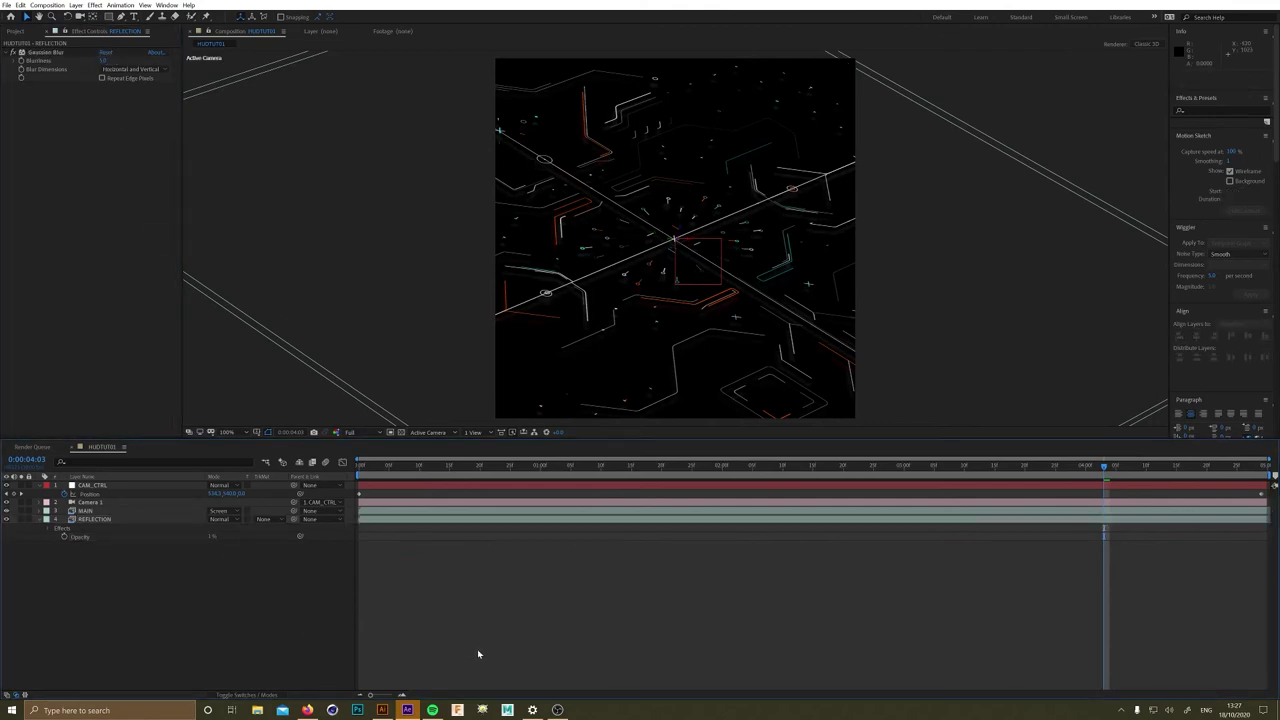
- Bring the REFLECTION layer closer to the MAIN layer by setting its Z position to 11
click(139, 520)
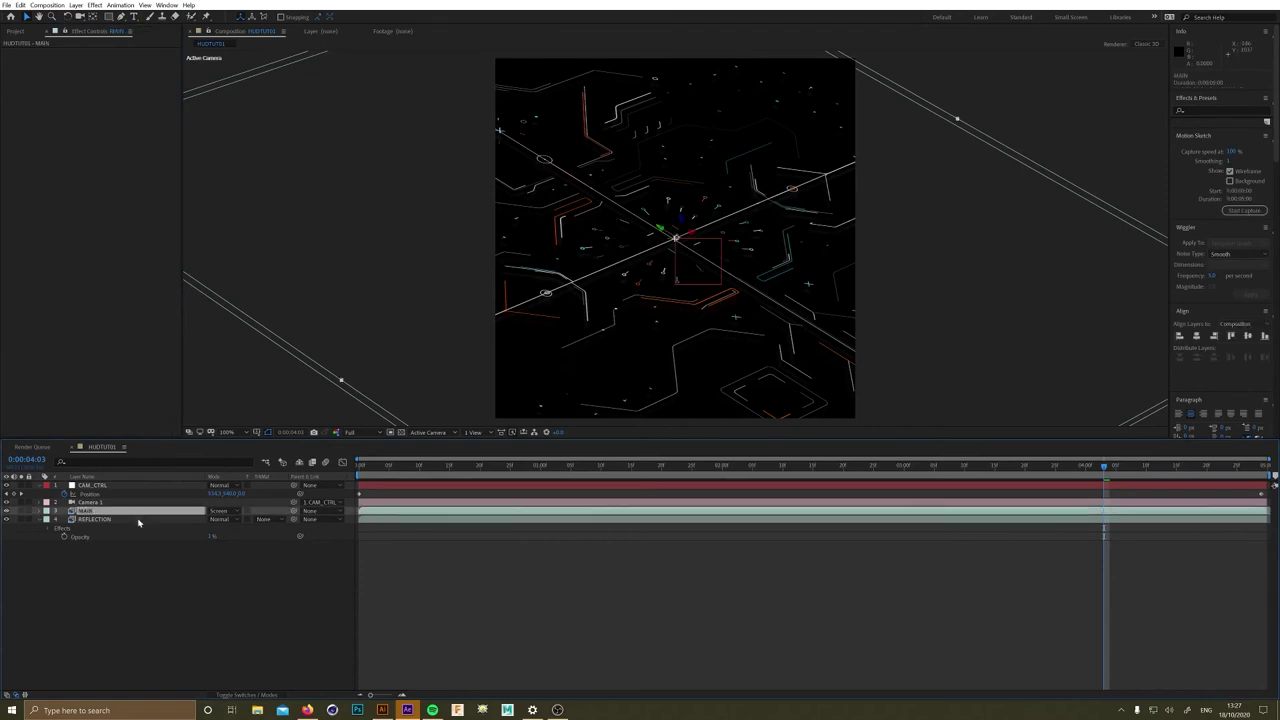
key(p)
drag(237, 530, 237, 530)
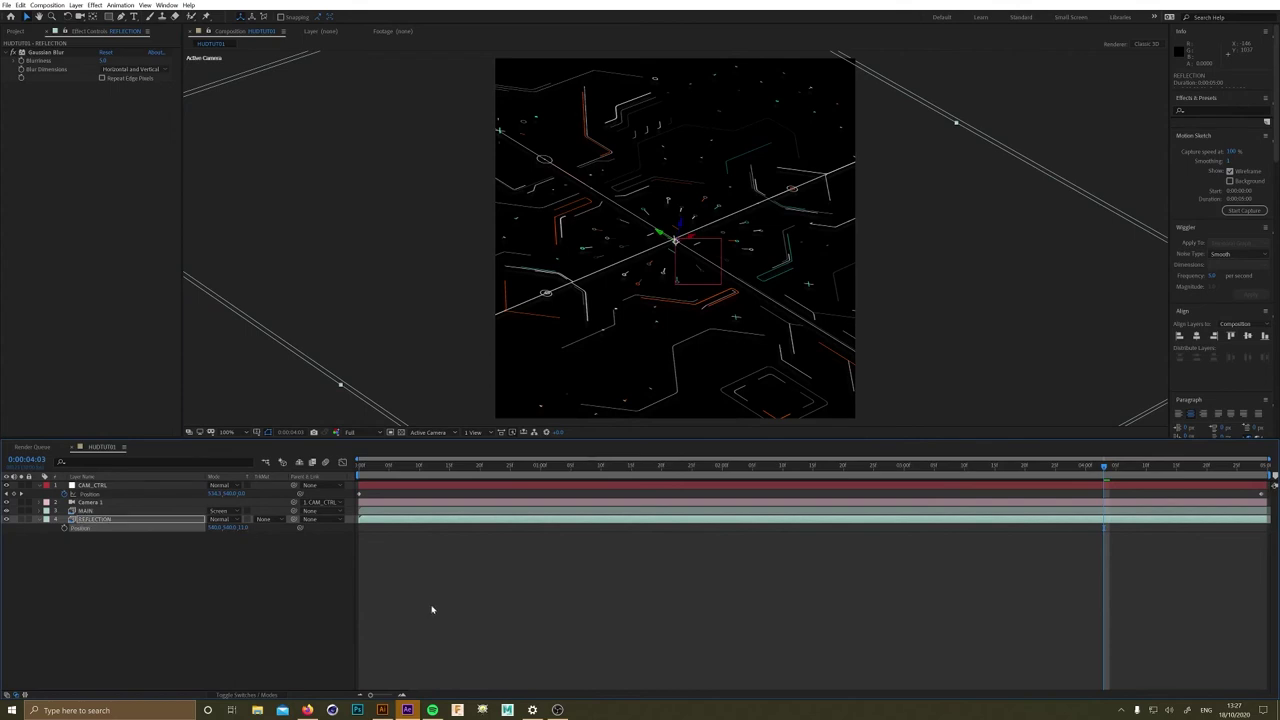
click(559, 630)
- Duplicate the MAIN layer and rename the copy GLOW_01
click(103, 512)
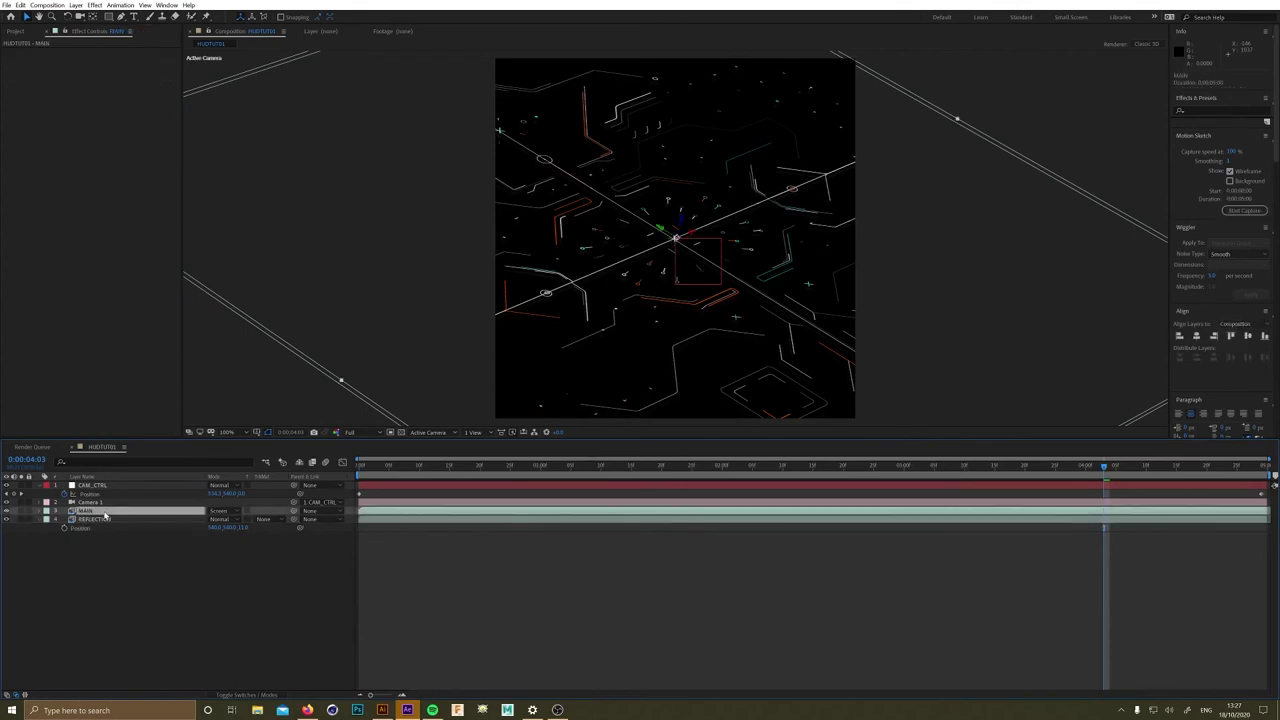
key(ctrl+d)
key(Return)
text(G)
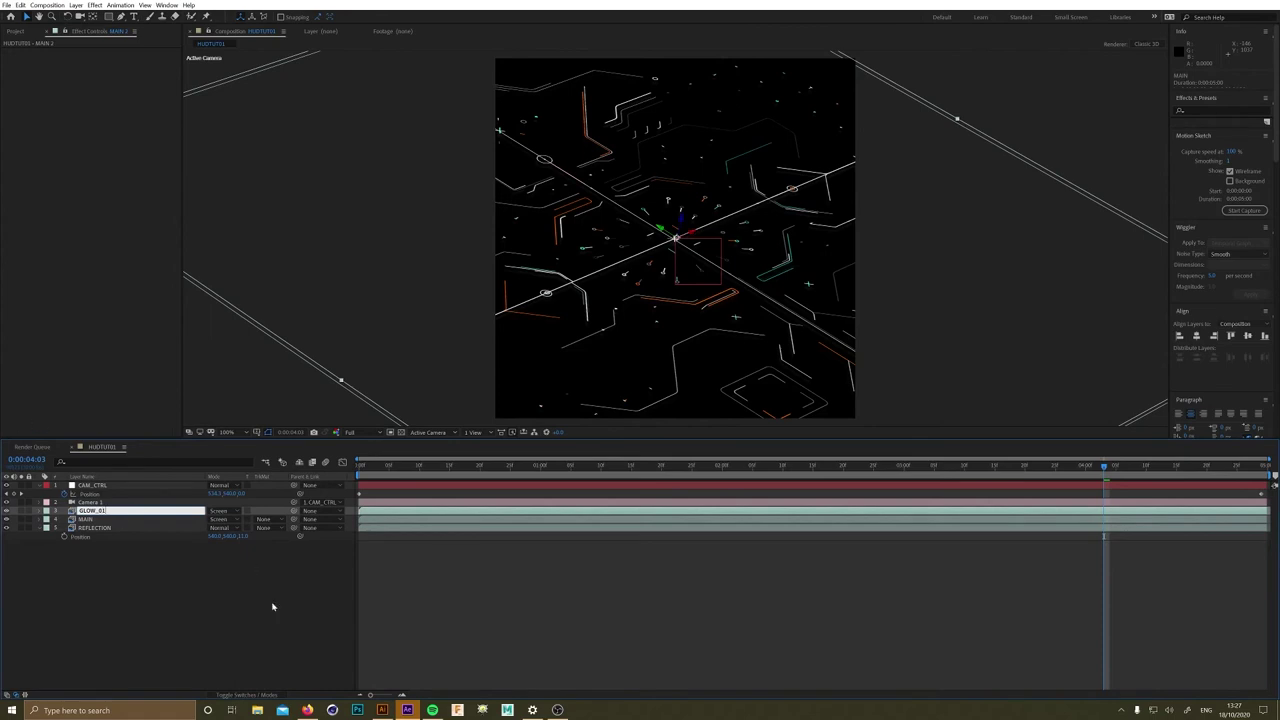
text(LOW_01)
key(Return)
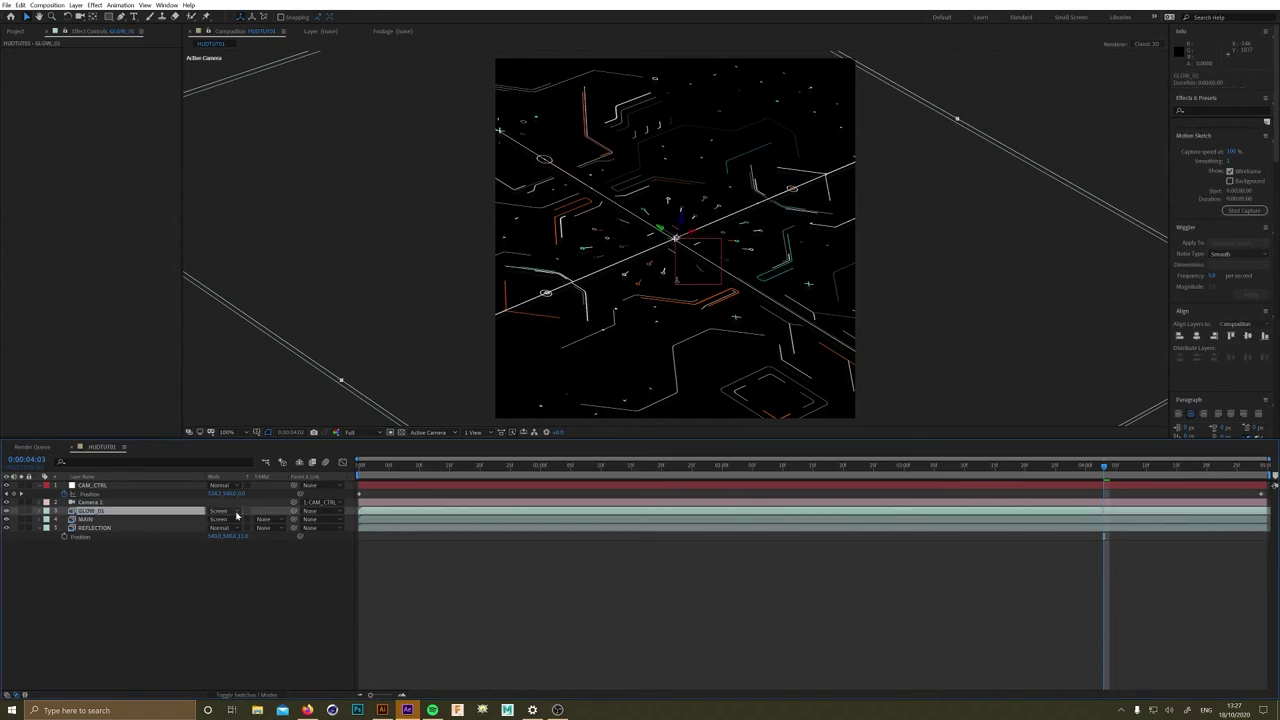
- Set the GLOW_01 layer's blending mode to Add and its opacity to 75%
click(237, 513)
click(243, 198)
key(t)
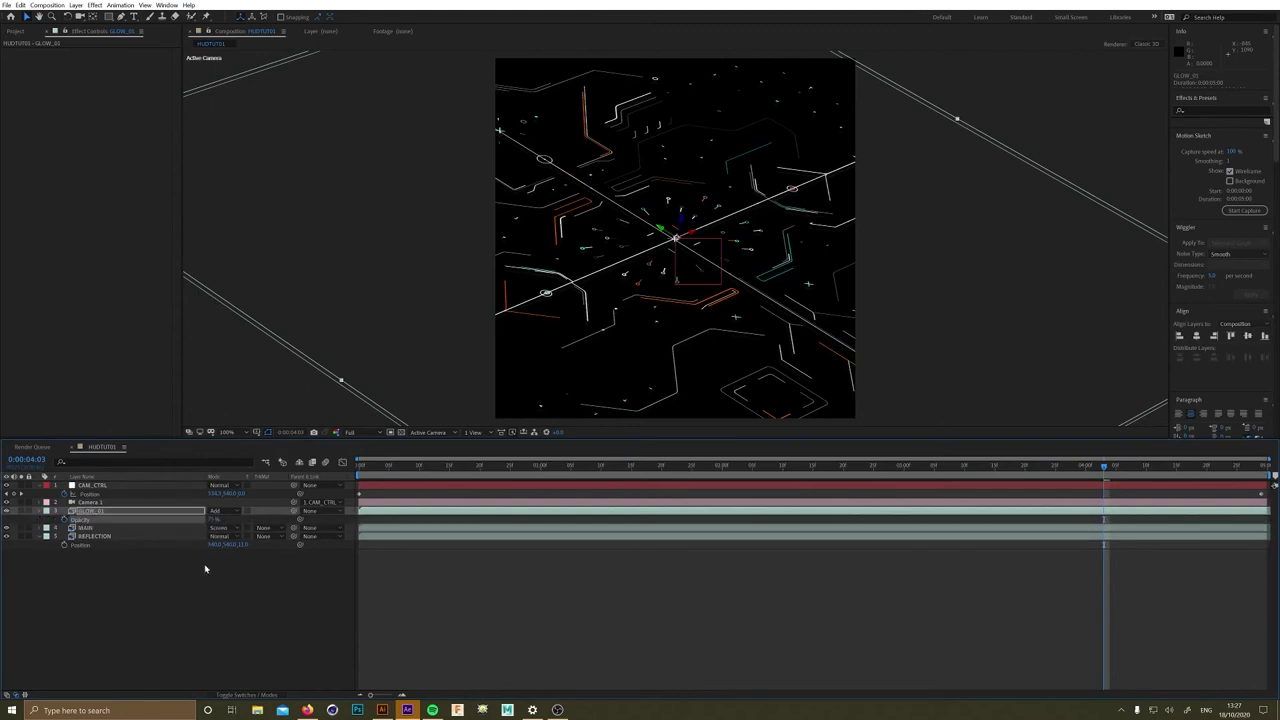
click(203, 563)
- Duplicate GLOW_01 and apply a Gaussian Blur with a blurriness of 25 to the copy
click(100, 513)
key(ctrl+d)
key(ctrl+space)
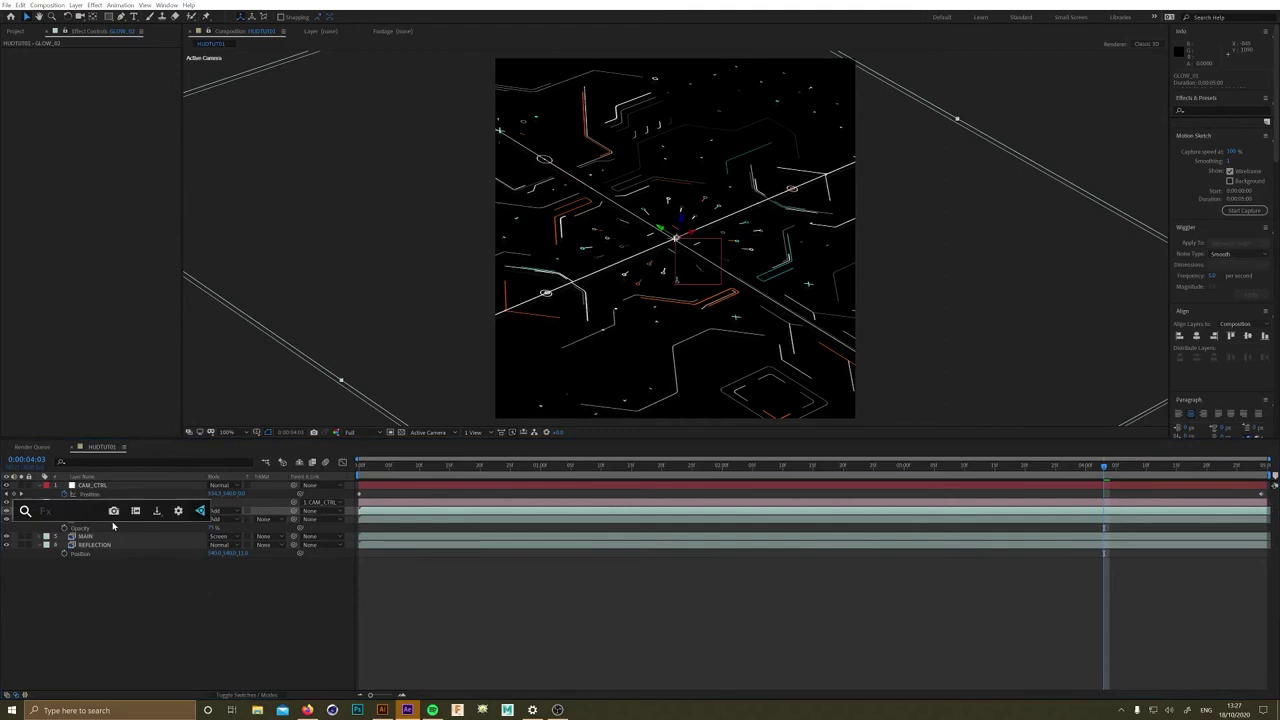
text(gau)
key(Return)
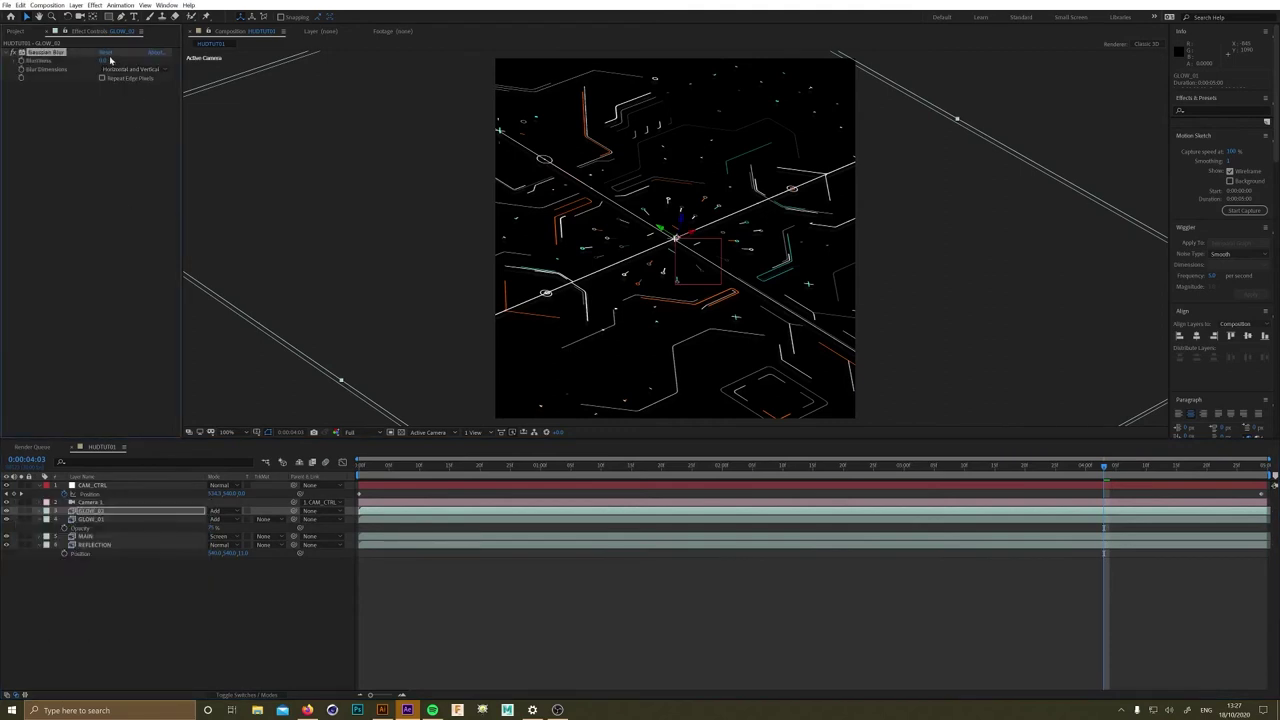
click(106, 61)
text(20)
key(Return)
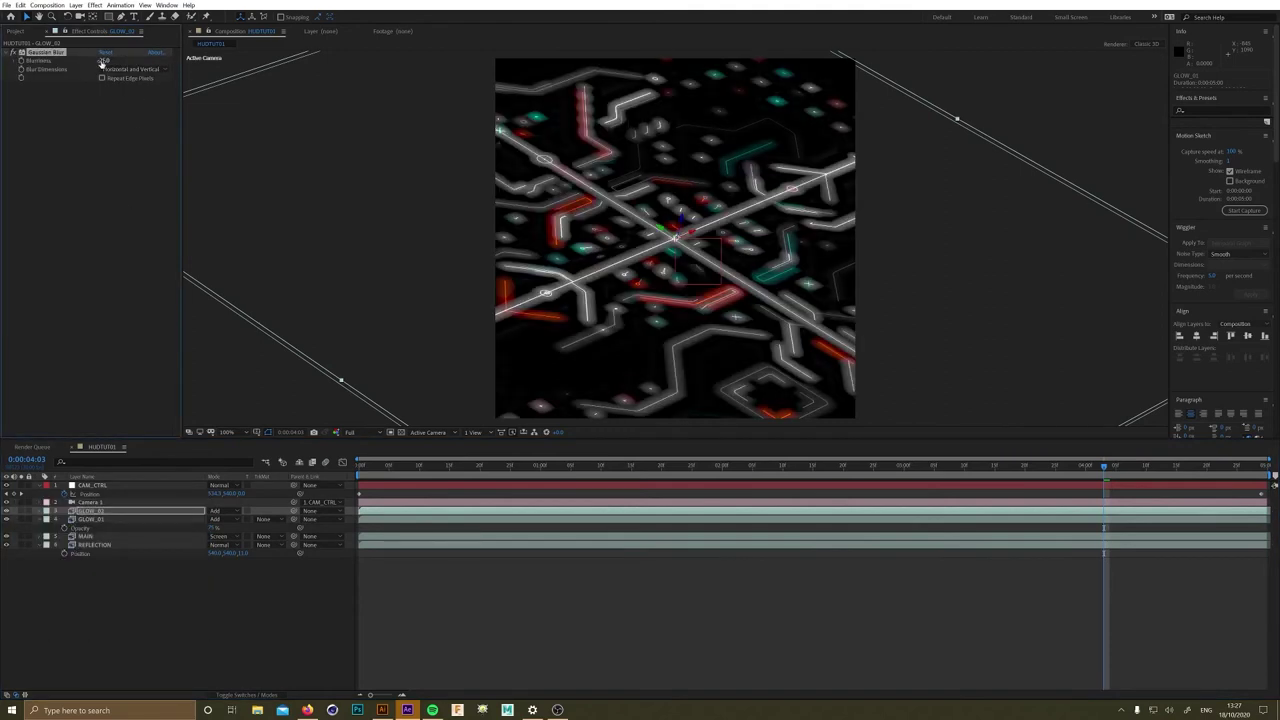
- Set the GLOW_02 layer's opacity to 20% and reduce its Gaussian Blur blurriness to 5
click(138, 513)
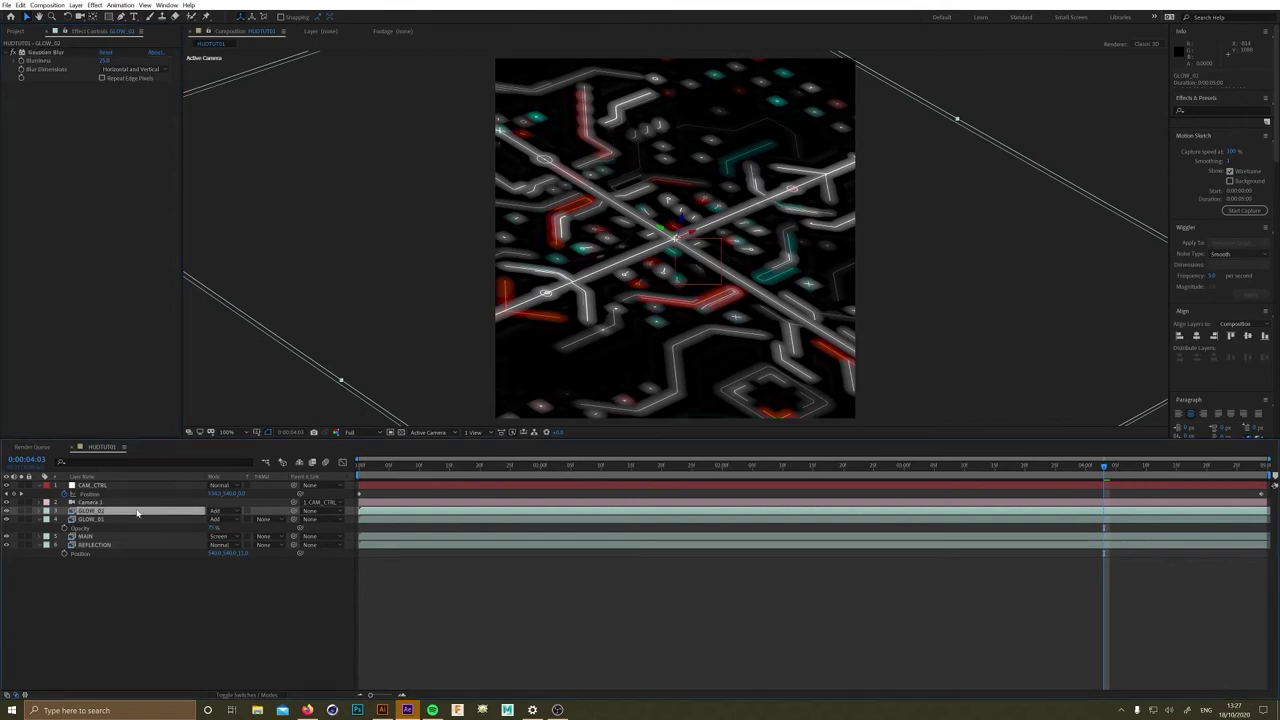
key(t)
click(216, 519)
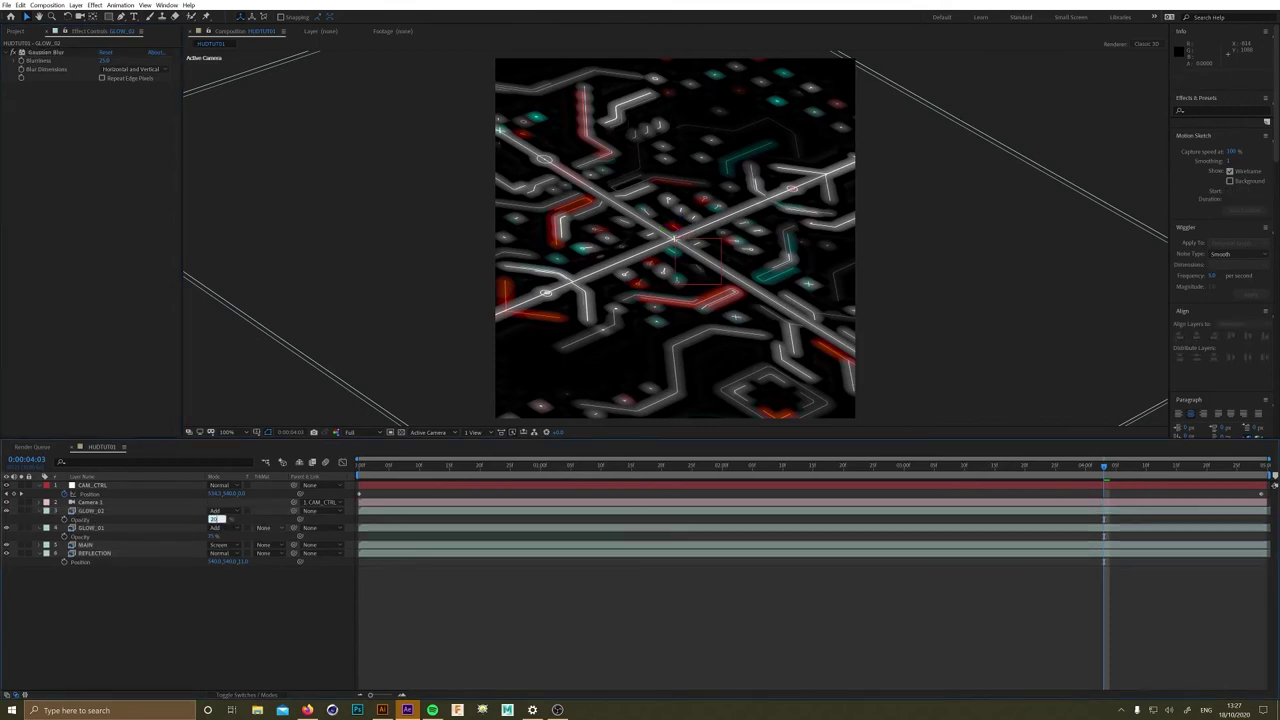
text(50)
key(Return)
drag(104, 61, 90, 60)
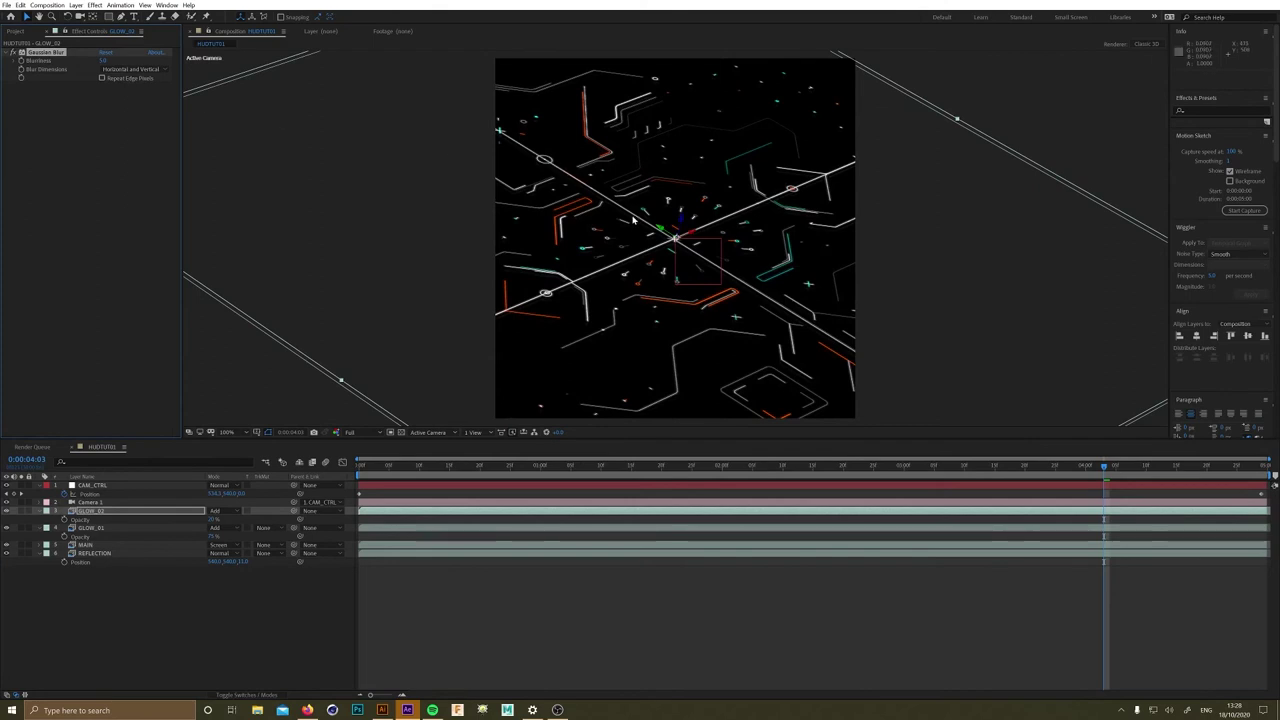
- Raise the GLOW_02 layer's opacity and change its blending mode to Screen
key(period)
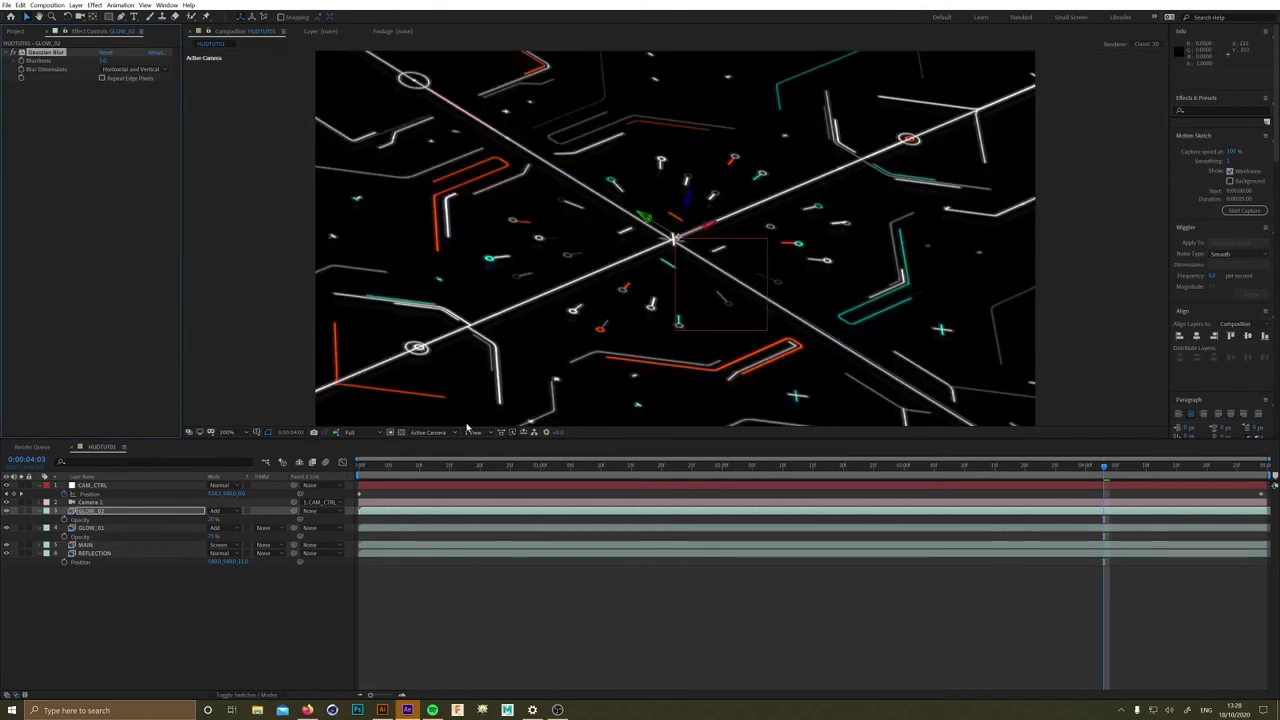
drag(213, 519, 230, 519)
click(217, 511)
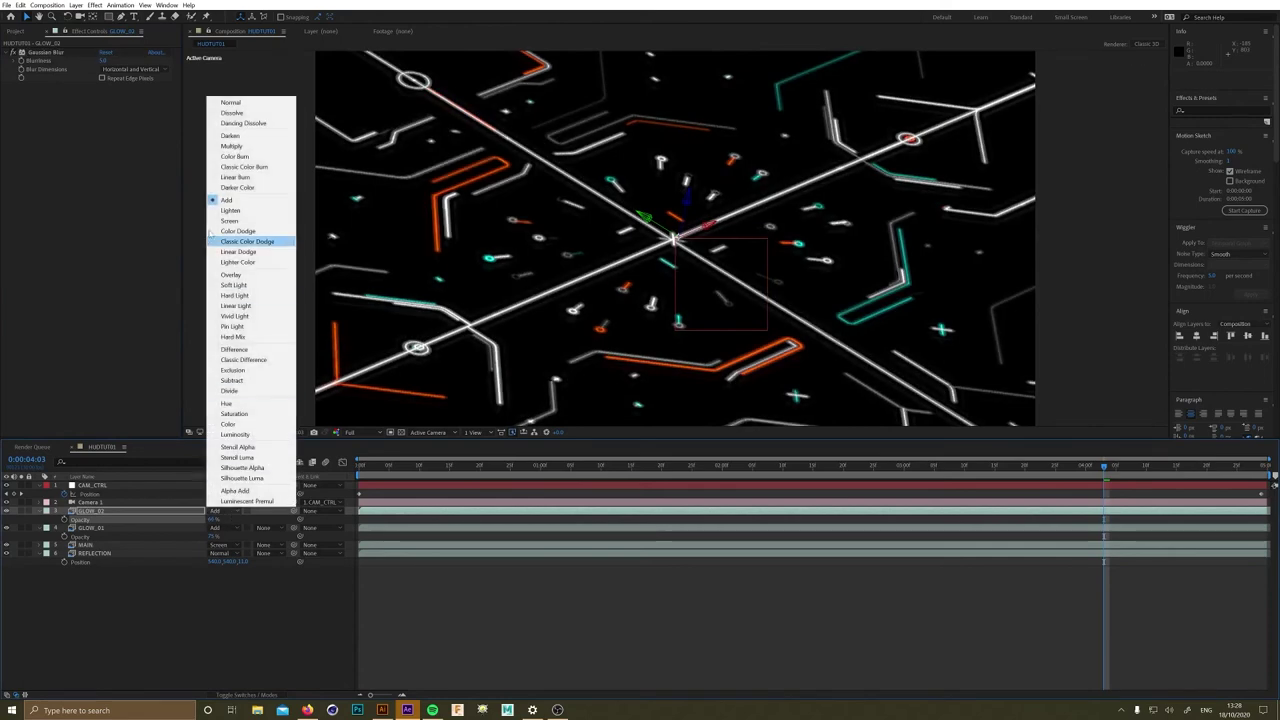
click(231, 224)
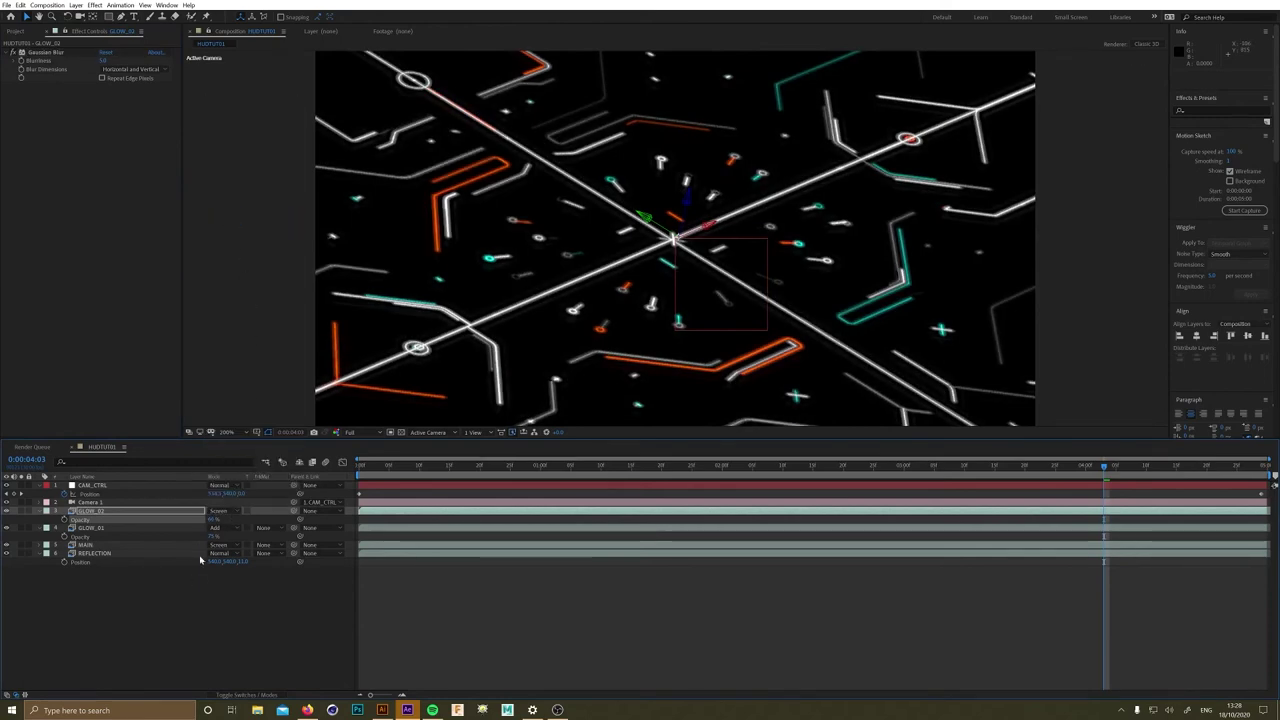
- Lower the GLOW_02 layer's opacity to 17%
mouse_move(213, 519)
mouse_down()
mouse_move(200, 519)
mouse_move(212, 519)
mouse_up()
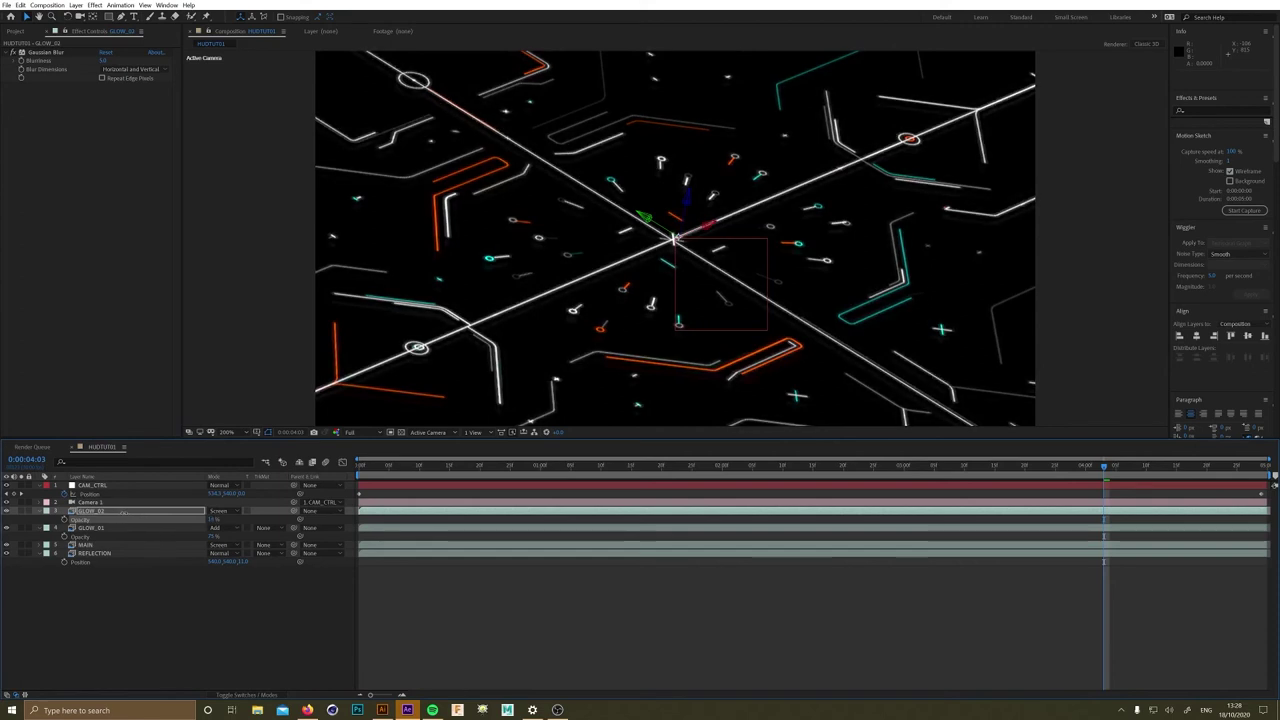
click(210, 519)
text(17)
key(Return)
key(F2)
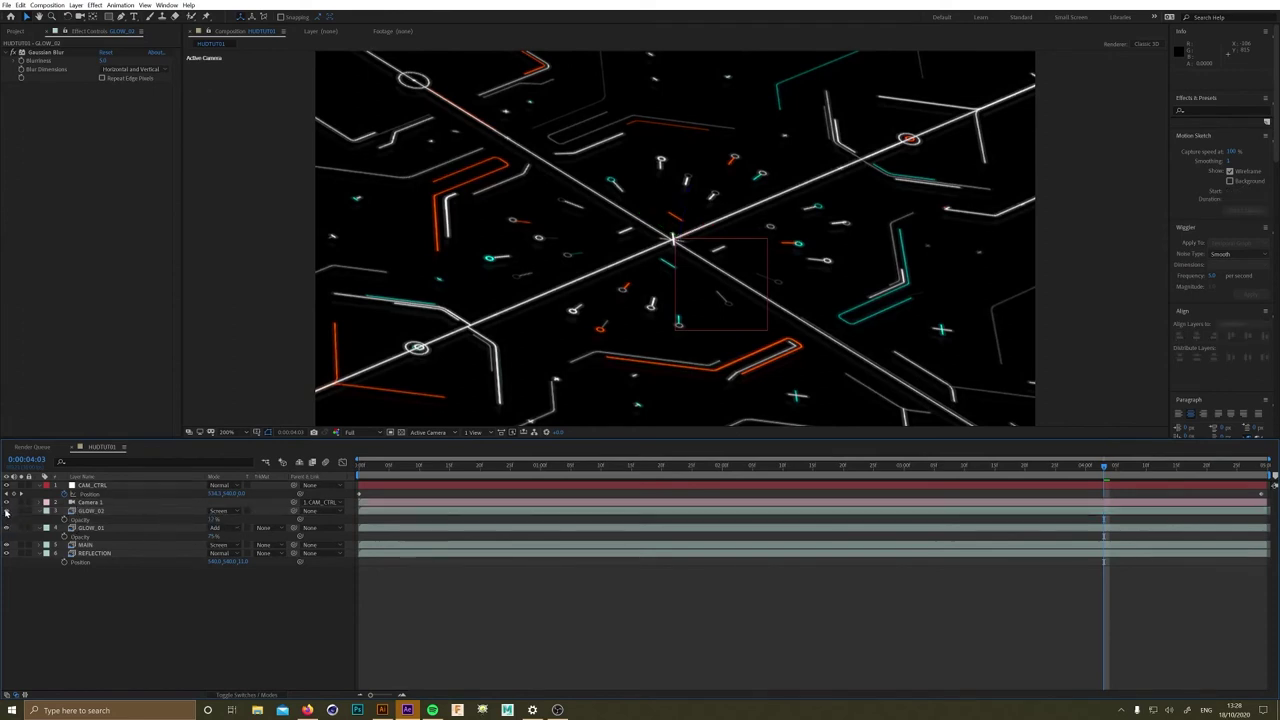
- Toggle the GLOW_02 layer's visibility to judge its glow, and delete the layer
click(6, 511)
click(88, 512)
key(Delete)
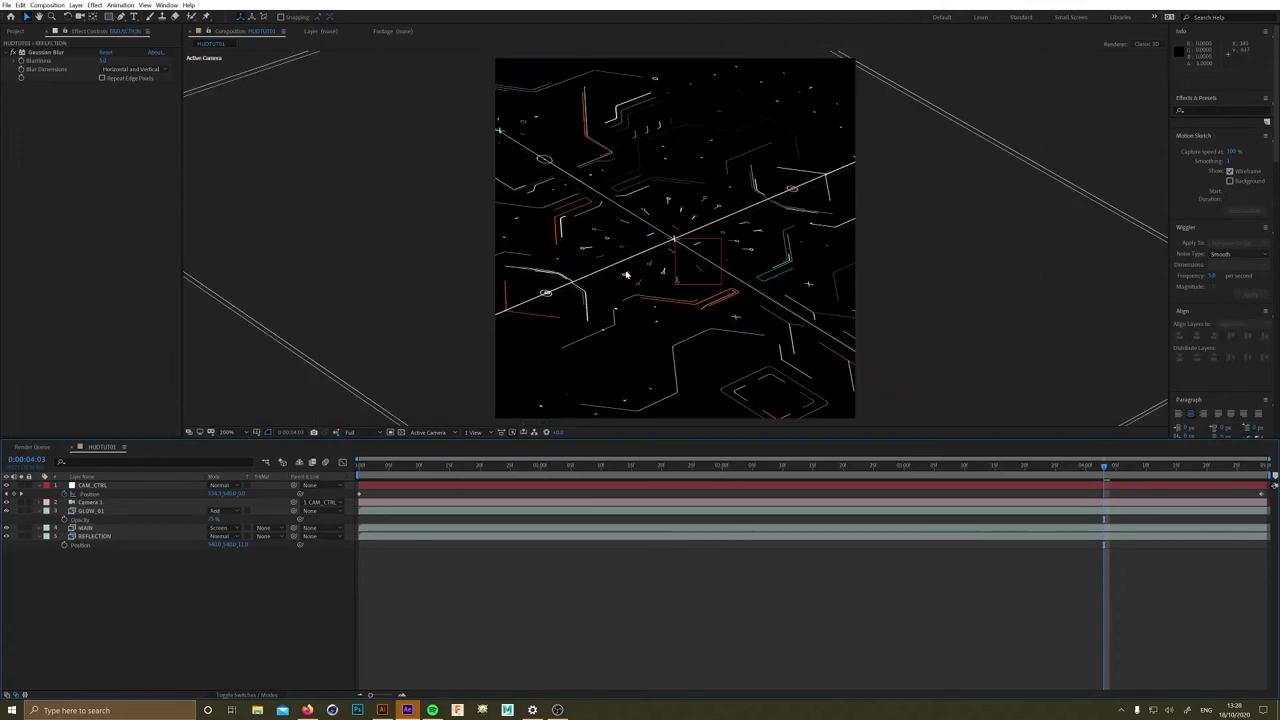
- Collapse the expanded properties of the CAM_CTRL and GLOW_01 layers in the timeline
click(94, 502)
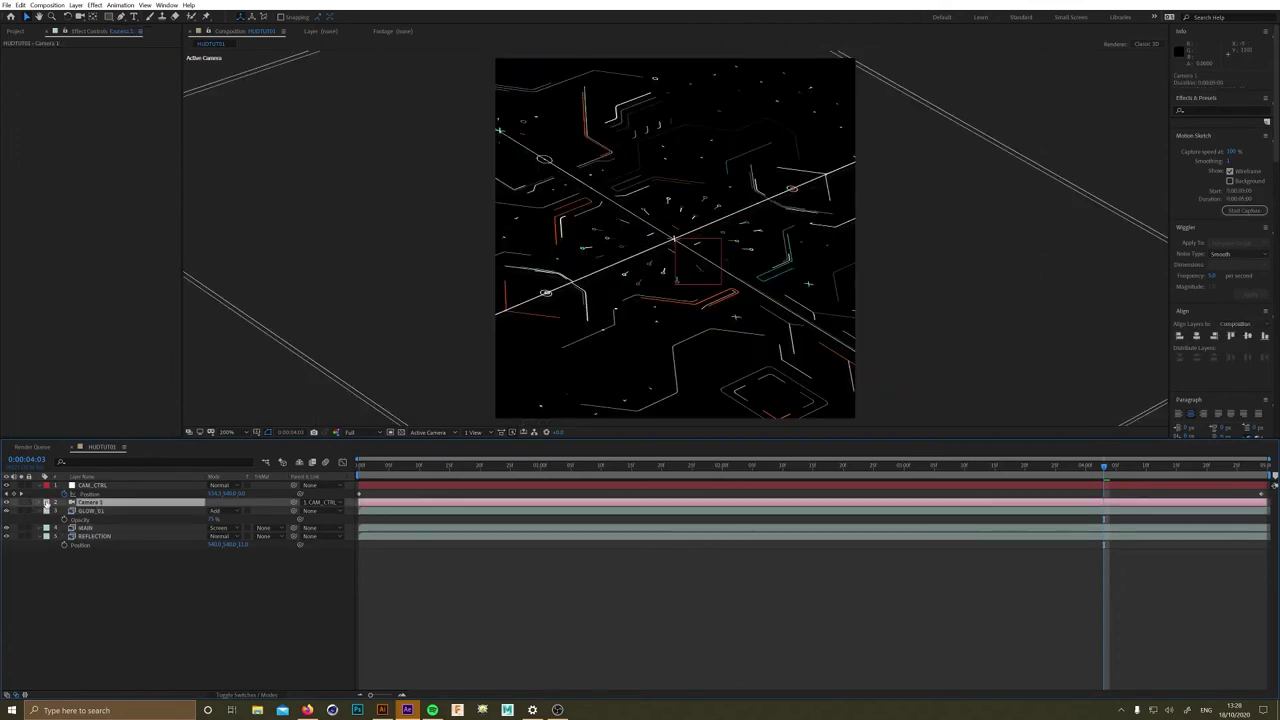
key(F2)
click(38, 486)
click(39, 502)
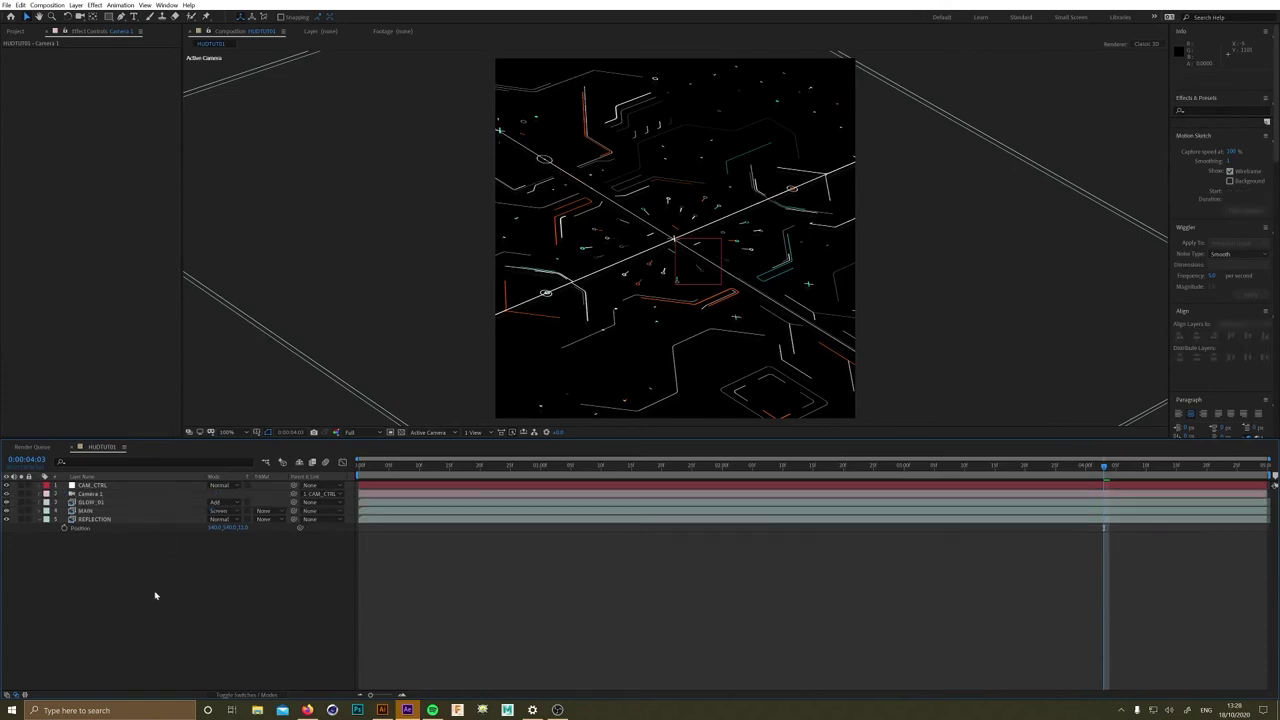
- Start a footage import and browse the dust textures in Surface_Imperfections > 16_bit_PACK > DUST_maps
click(10, 31)
double_click(131, 299)
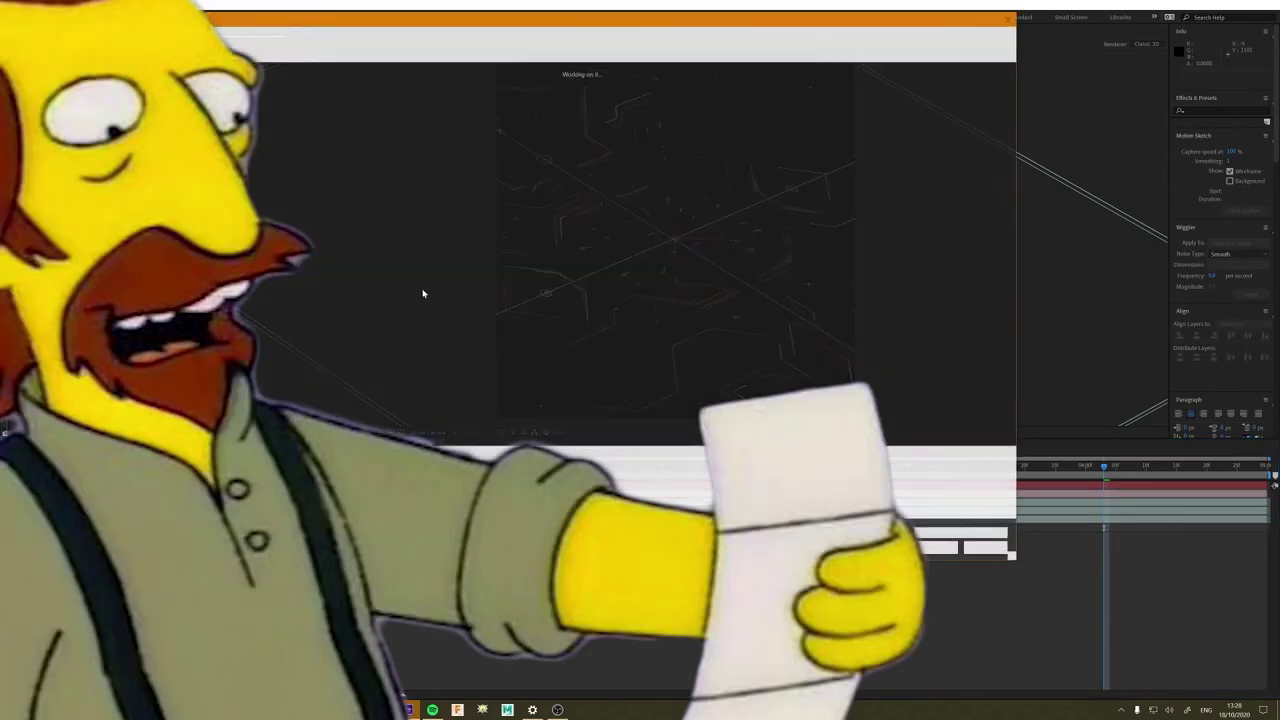
click(296, 34)
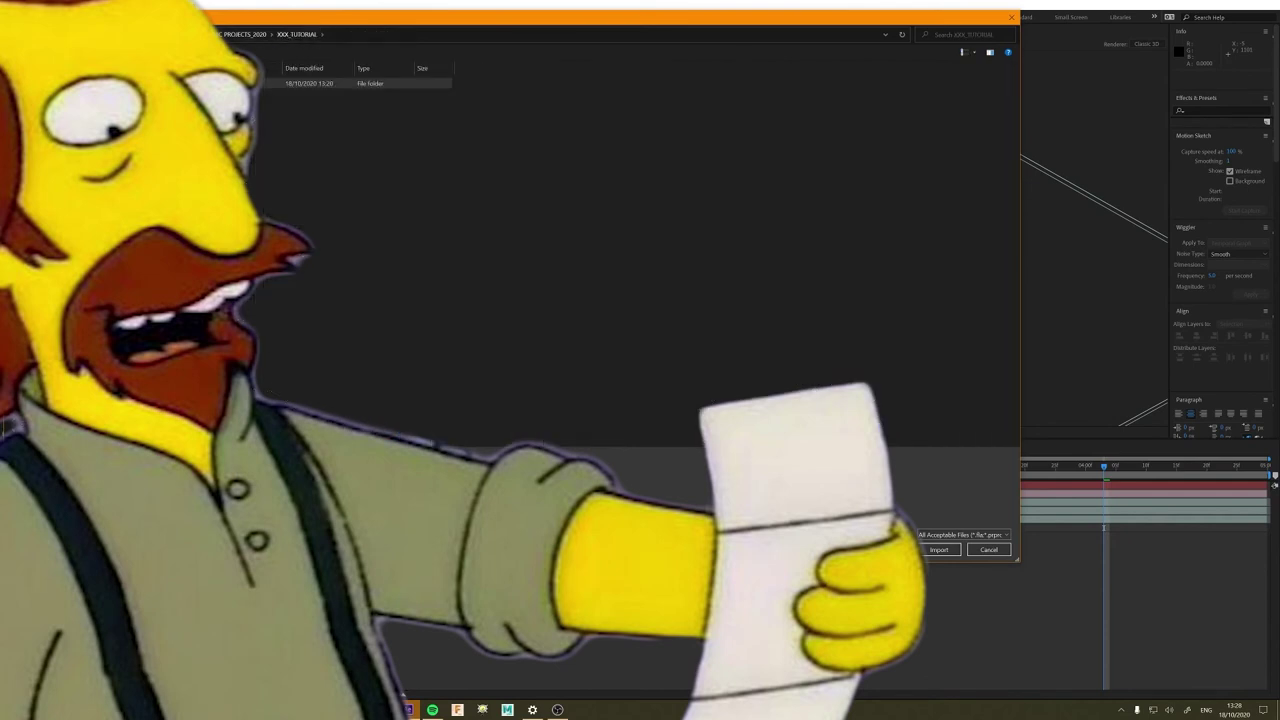
click(100, 200)
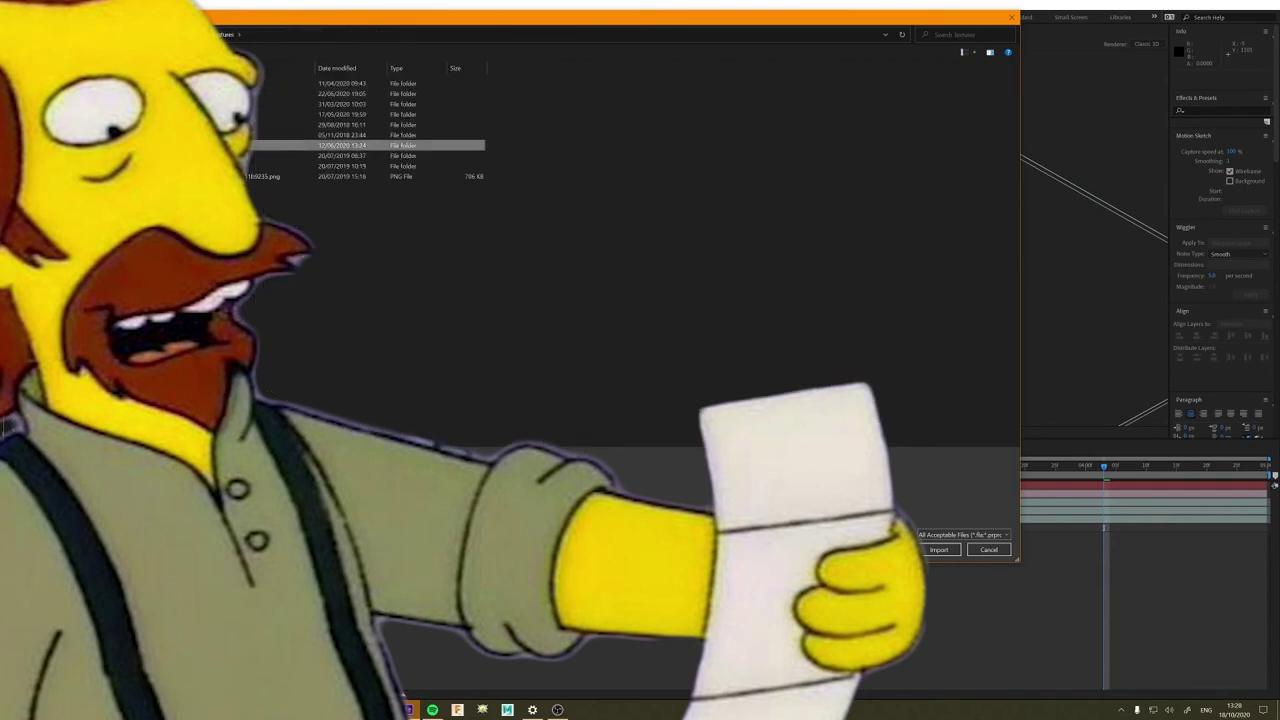
double_click(240, 93)
double_click(383, 124)
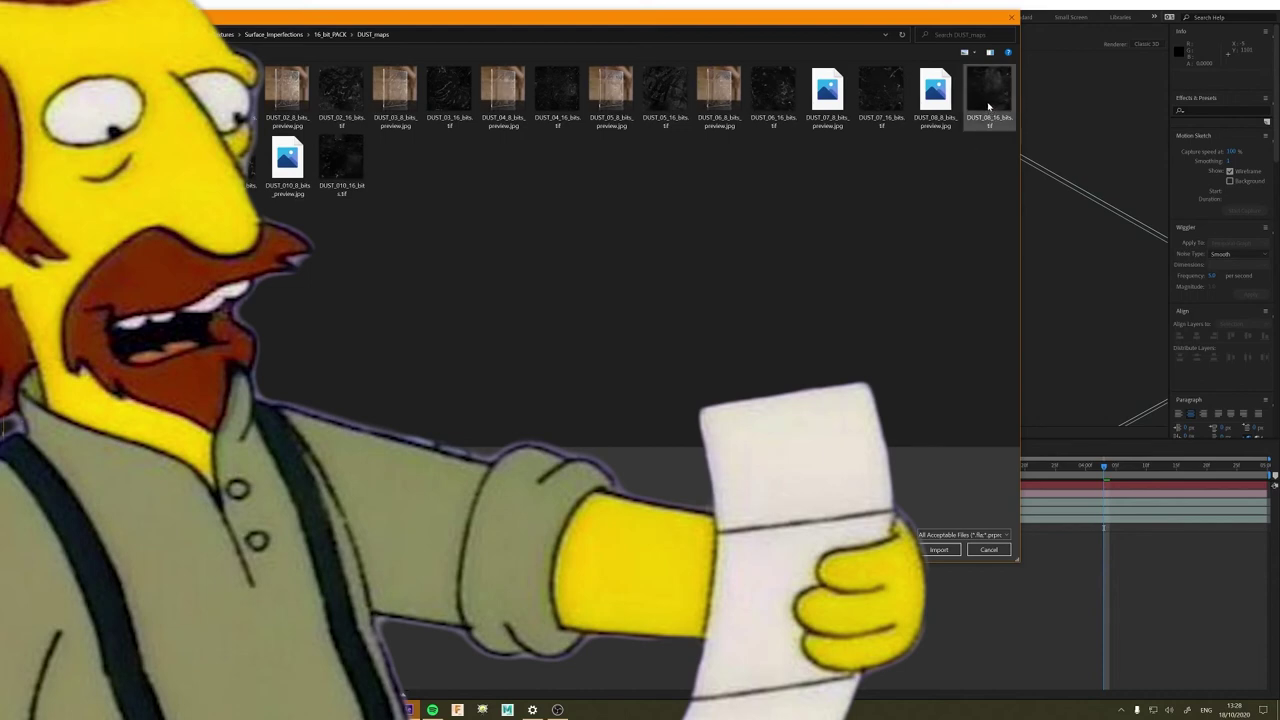
- Go back to Surface_Imperfections and open the Dust folder inside POLIIGON Surface Imperfections
click(331, 34)
click(275, 34)
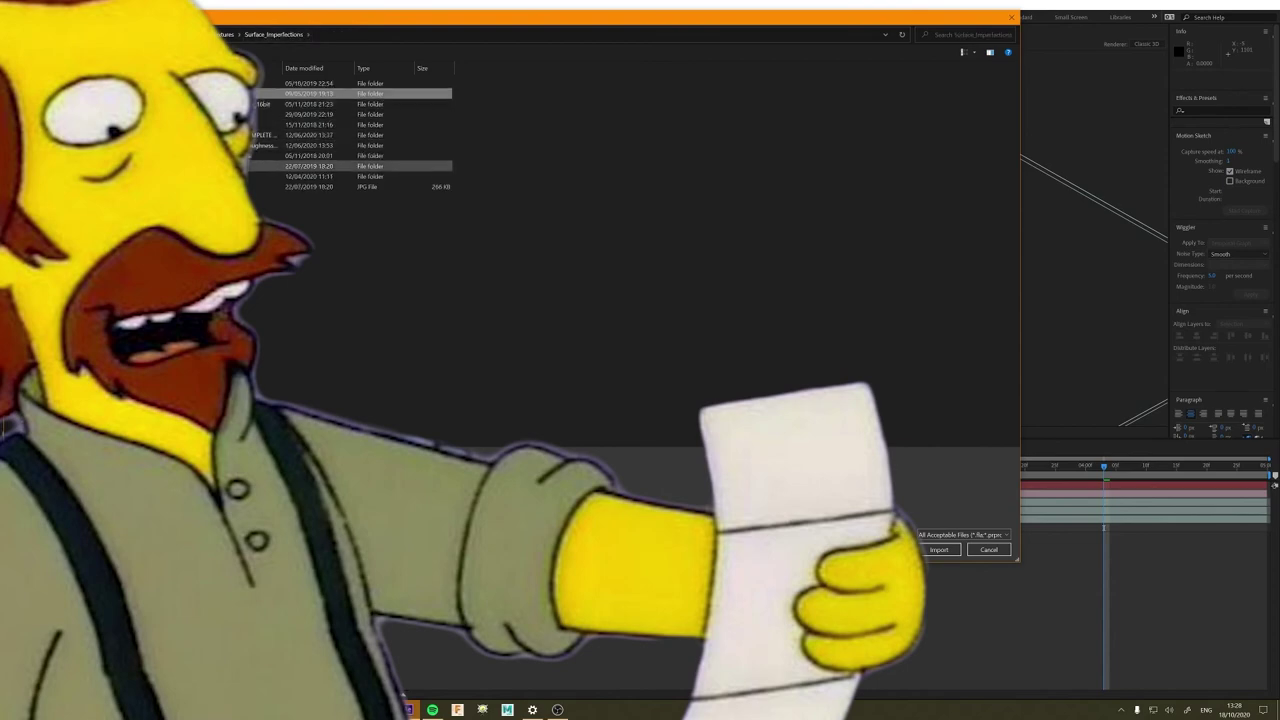
click(200, 156)
double_click(200, 156)
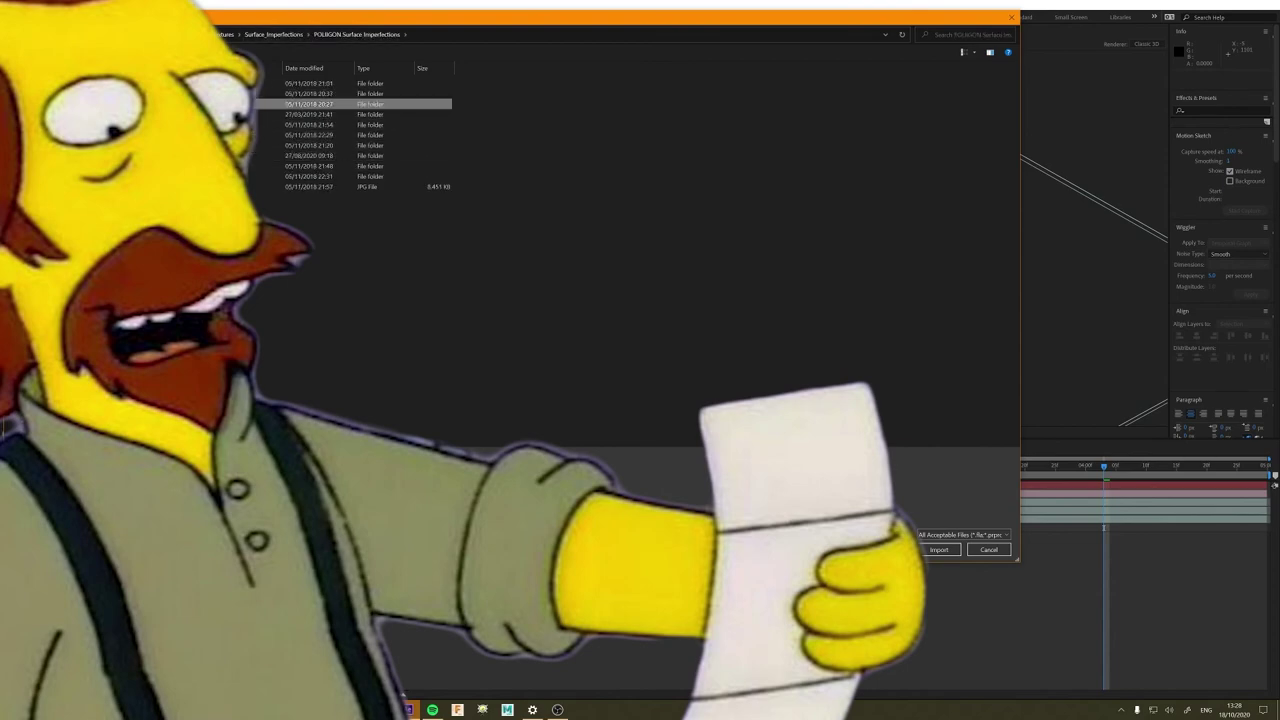
double_click(303, 106)
- Import the DustSmall005_OVERLAY_HIRES.jpg dust overlay as a single still image, undoing the attempt that imports it as a sequence
double_click(395, 95)
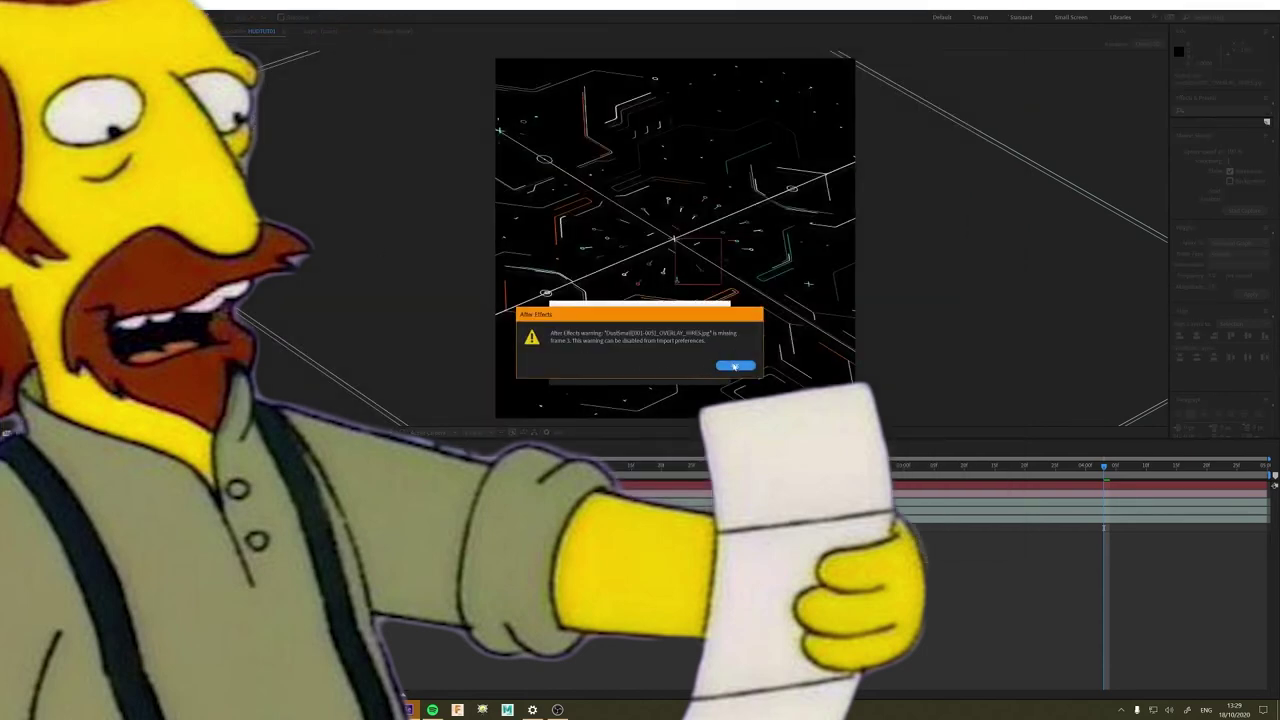
click(736, 366)
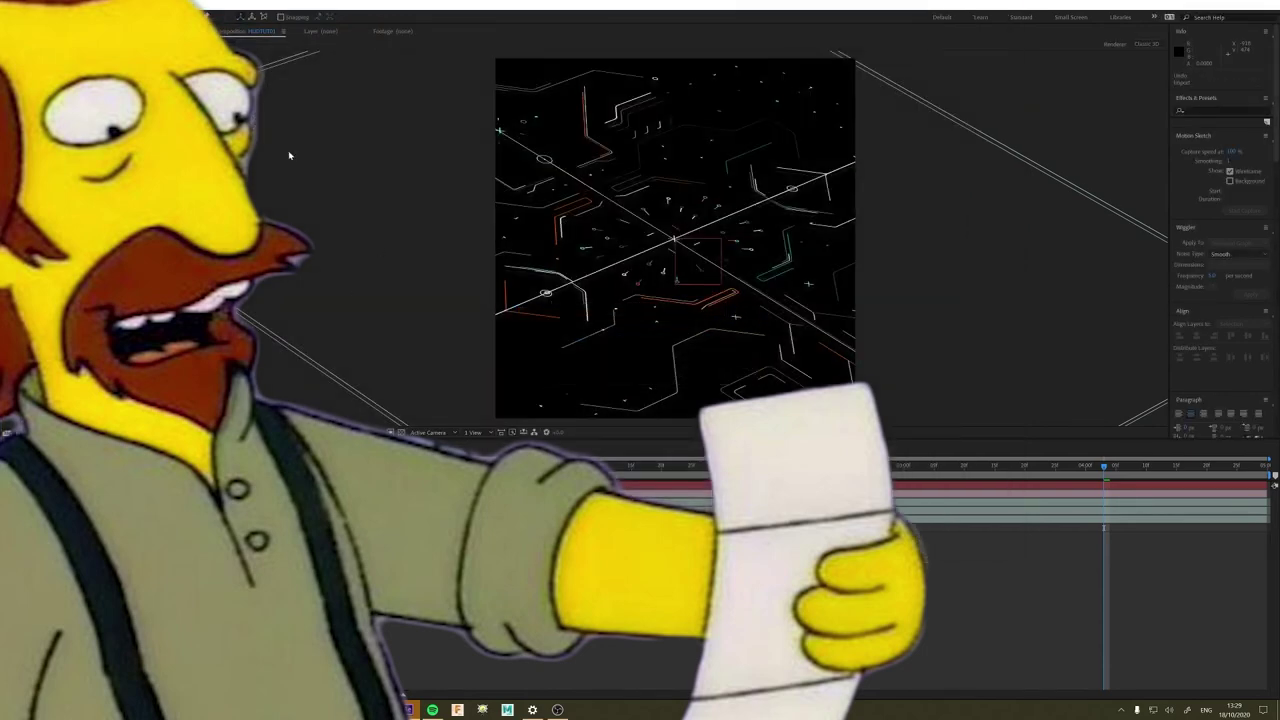
key(ctrl+i)
click(395, 95)
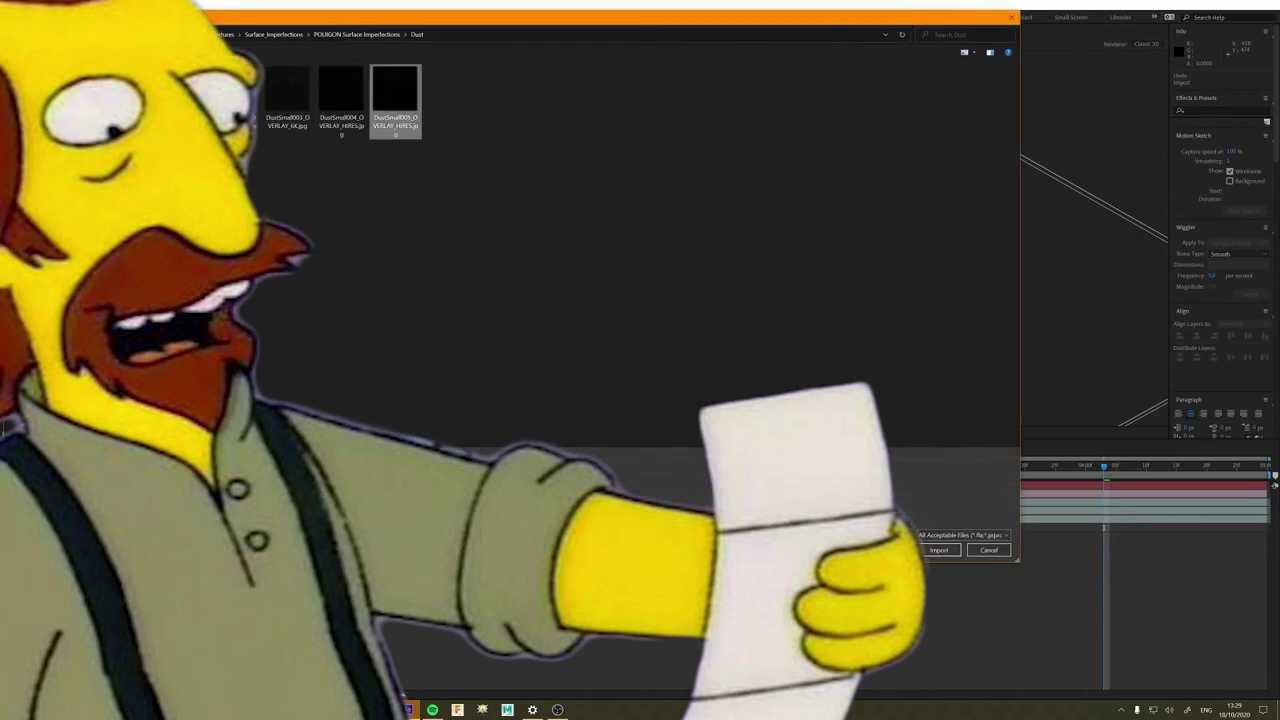
click(940, 550)
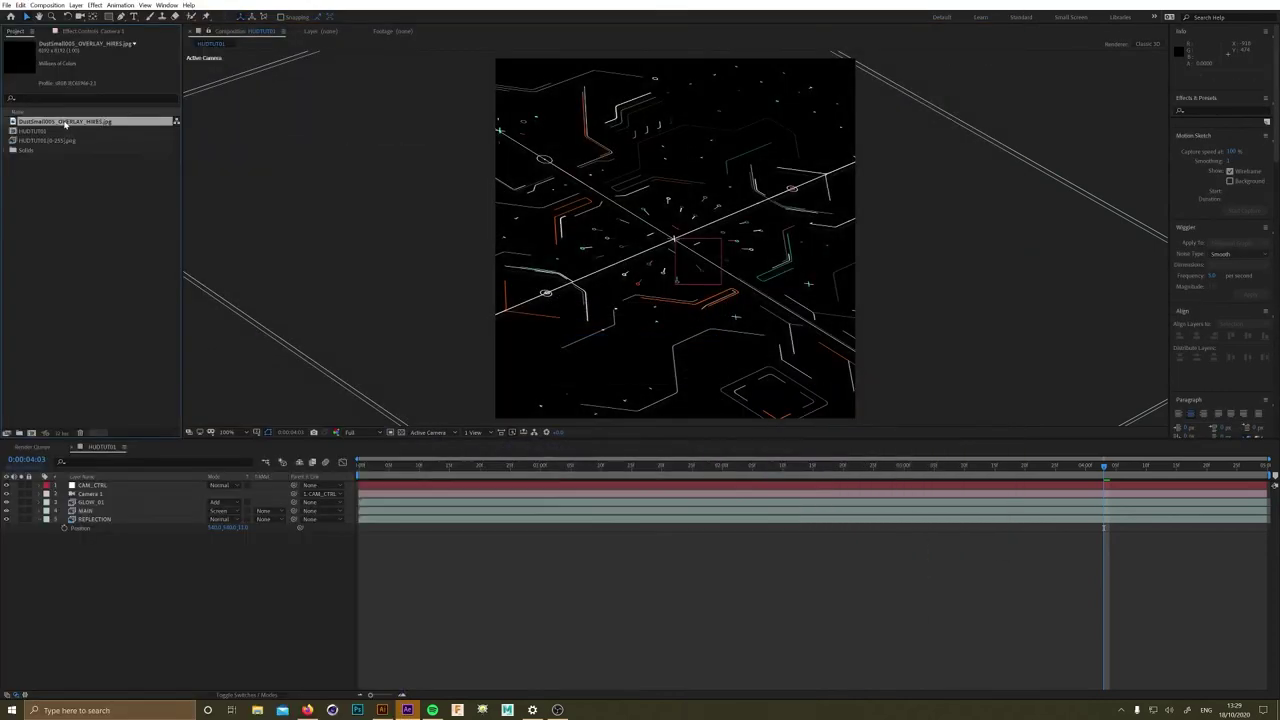
- Add DustSmall005_OVERLAY_HIRES.jpg to the HUDTUT01 composition as the top layer and make it a 3D layer
drag(65, 121, 100, 485)
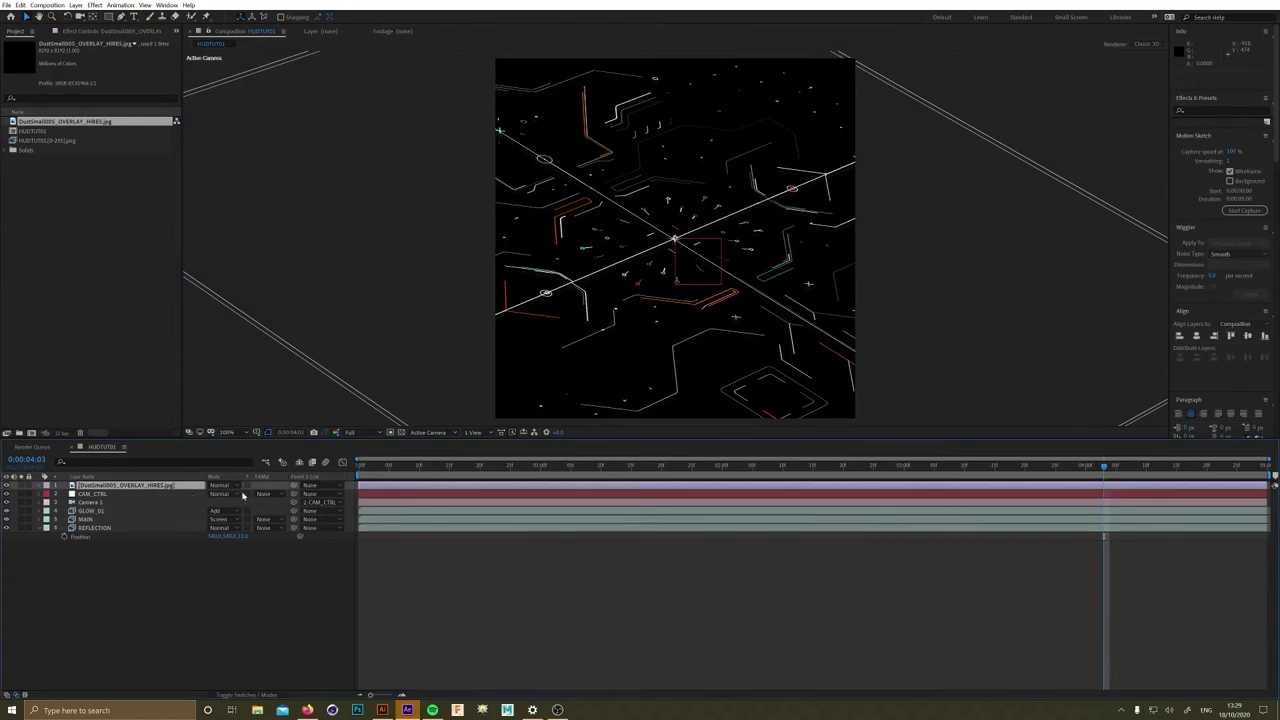
click(262, 695)
click(263, 485)
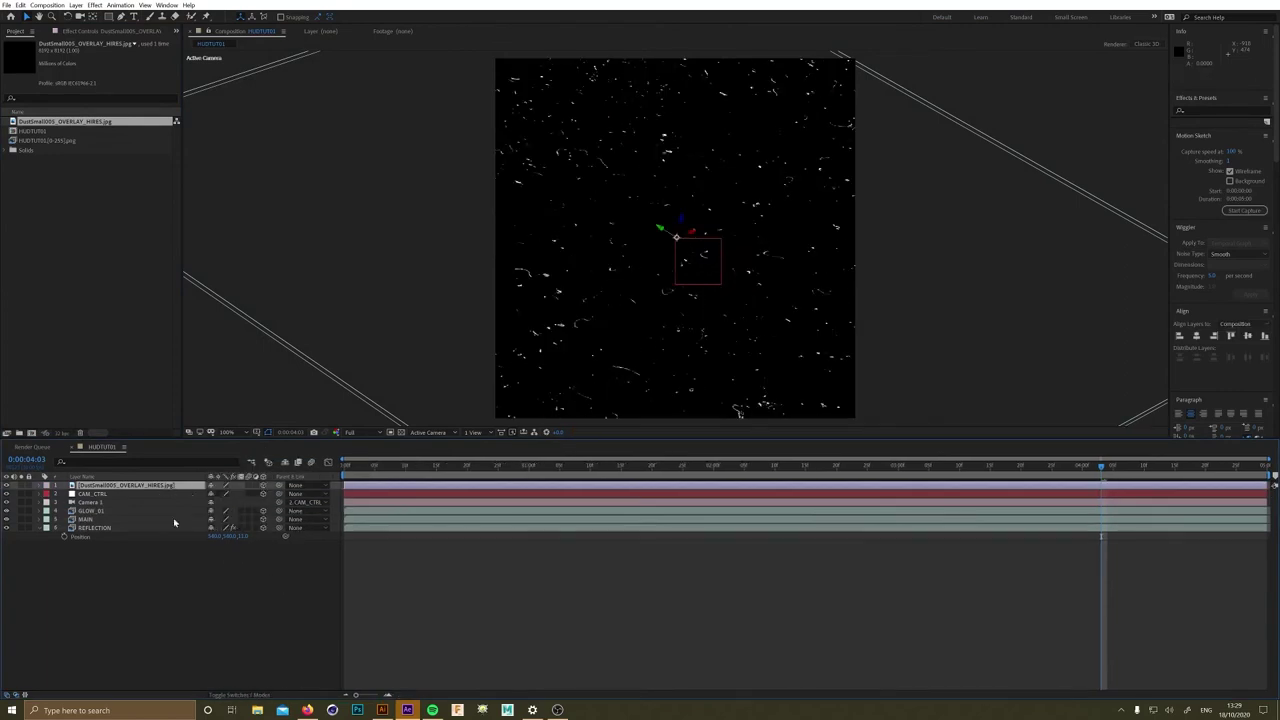
- Scale down the dust overlay layer for finer specks and set its blending mode to Screen
key(s)
drag(222, 493, 185, 497)
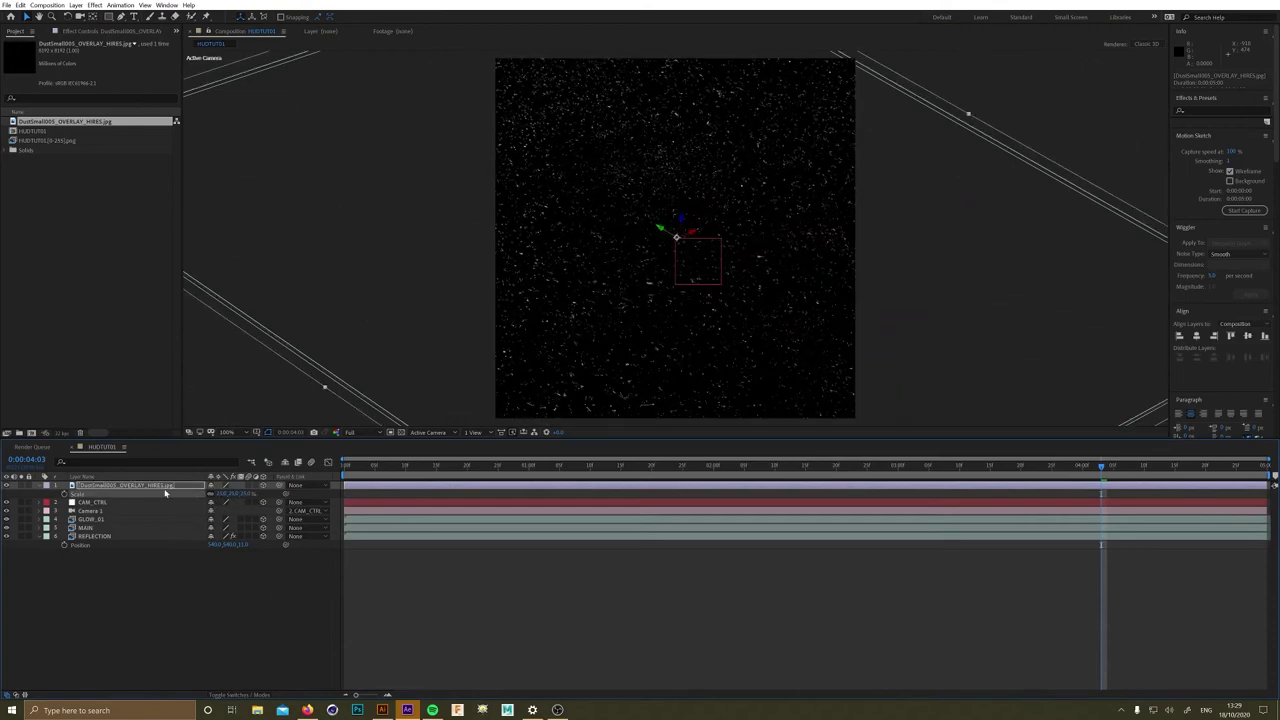
click(253, 694)
click(226, 487)
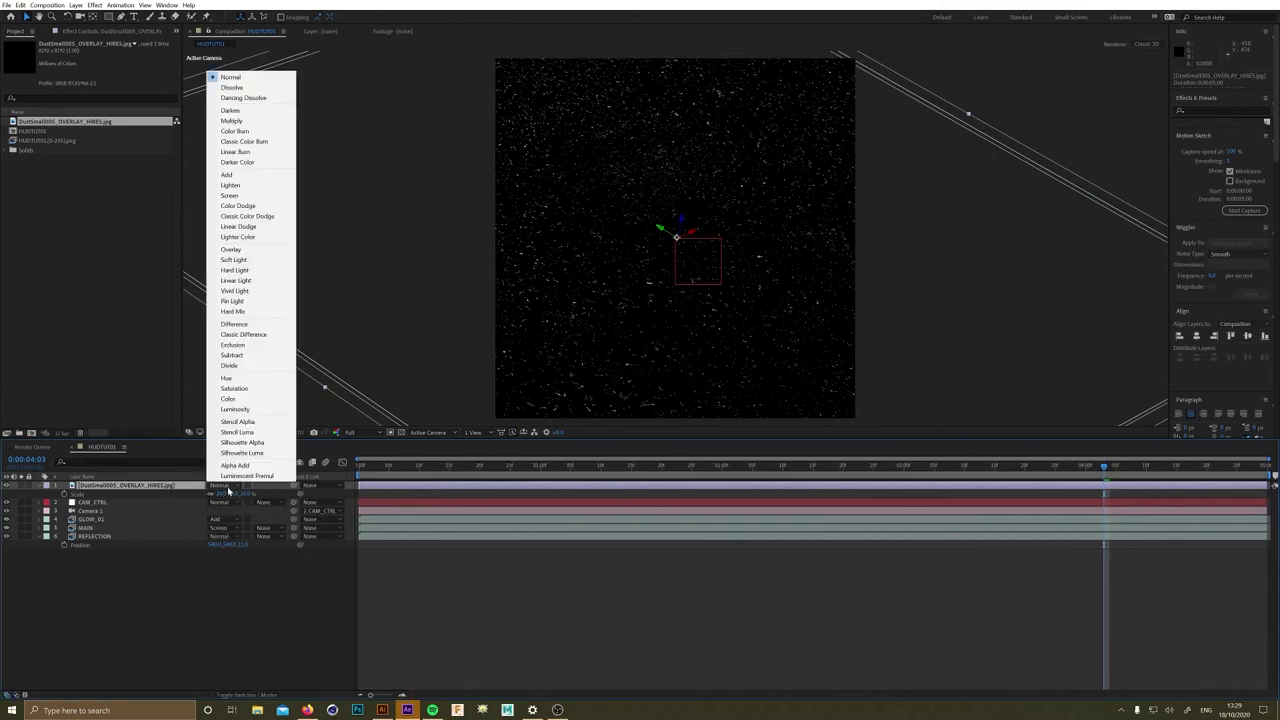
click(232, 195)
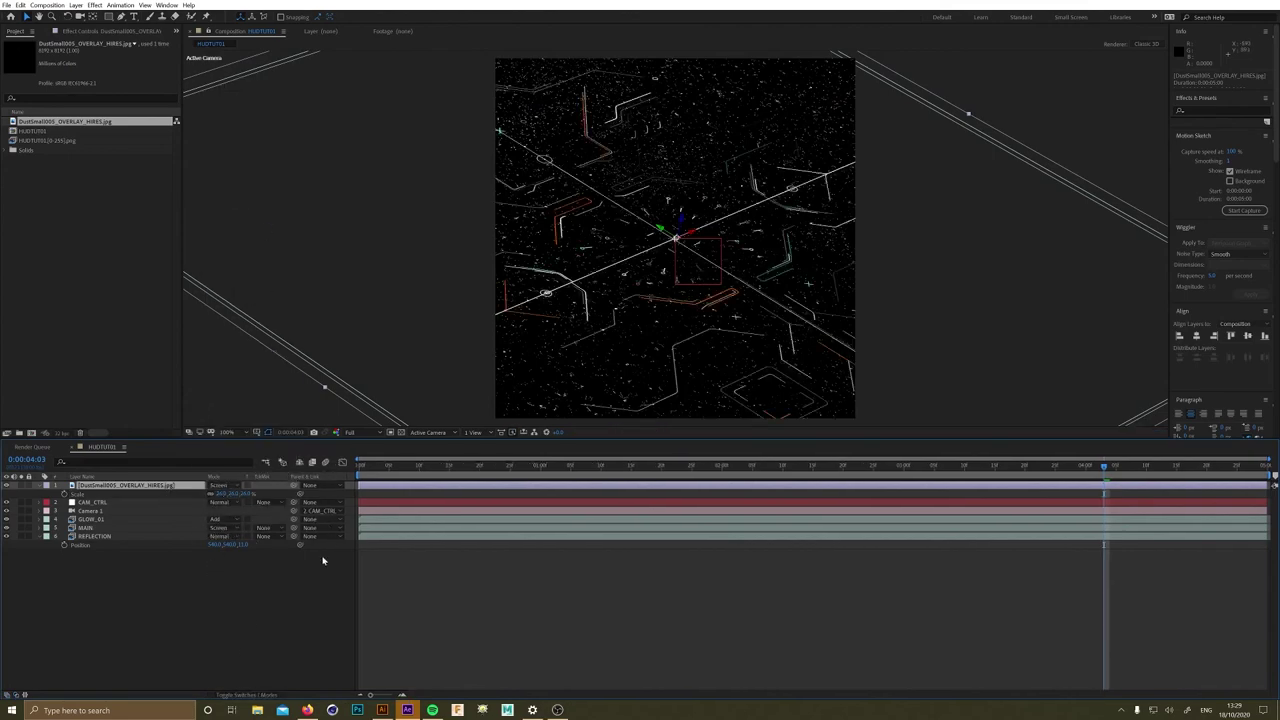
- Lower the dust layer's opacity and set its Z position to -25
click(248, 611)
click(180, 485)
key(t)
drag(215, 493, 167, 621)
drag(241, 493, 230, 492)
click(234, 591)
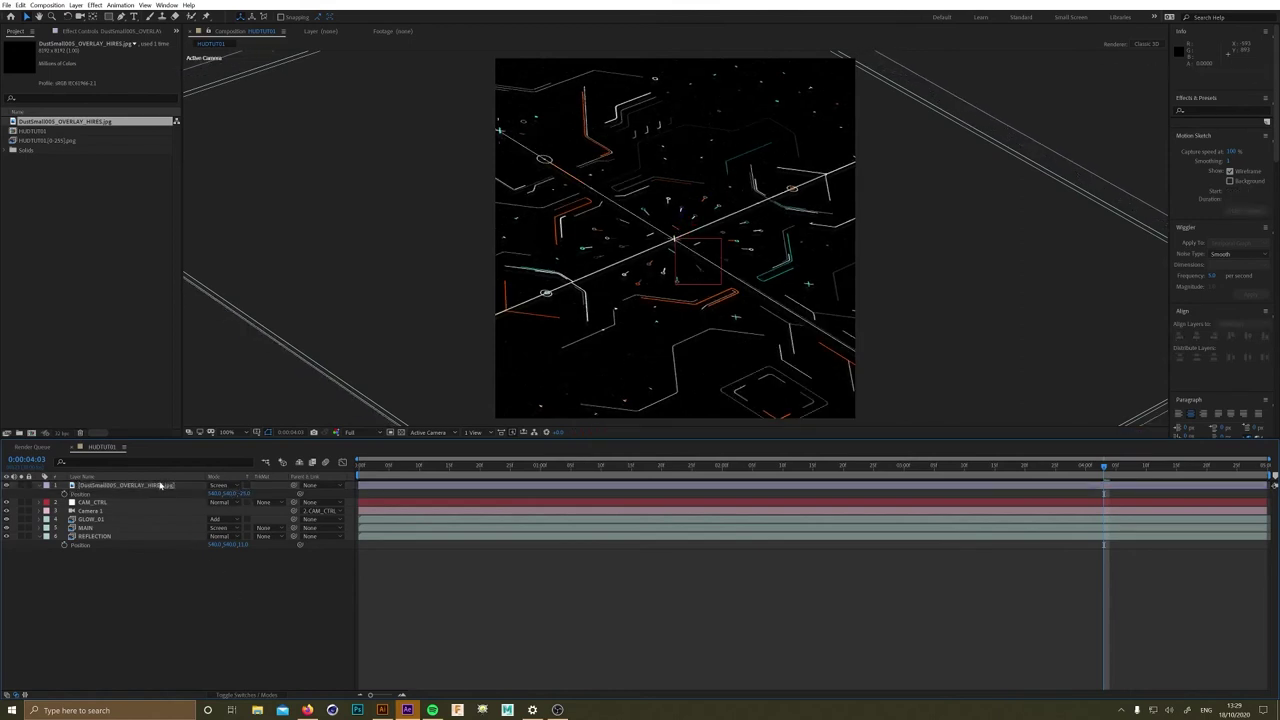
- Apply the Tint effect to the dust layer and map white to a grey
click(85, 476)
click(160, 487)
key(ctrl+space)
text(tint)
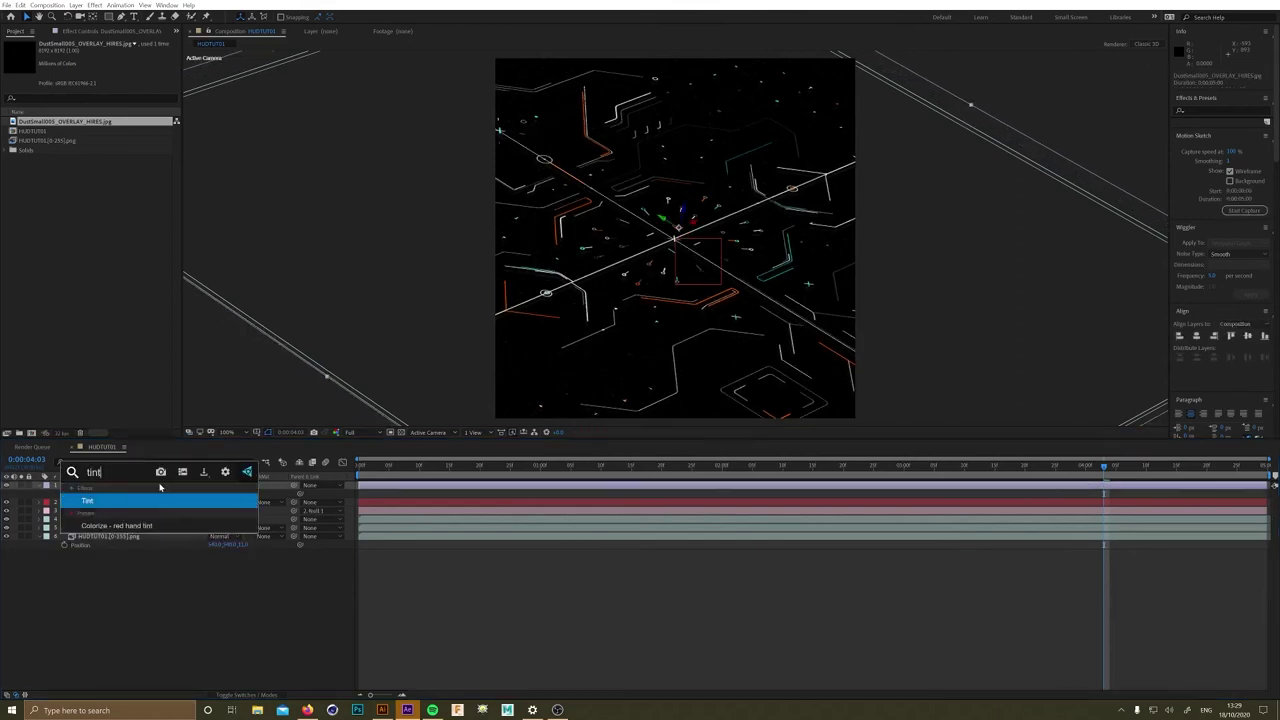
key(Return)
click(104, 69)
drag(60, 110, 66, 226)
drag(10, 160, 13, 112)
click(228, 26)
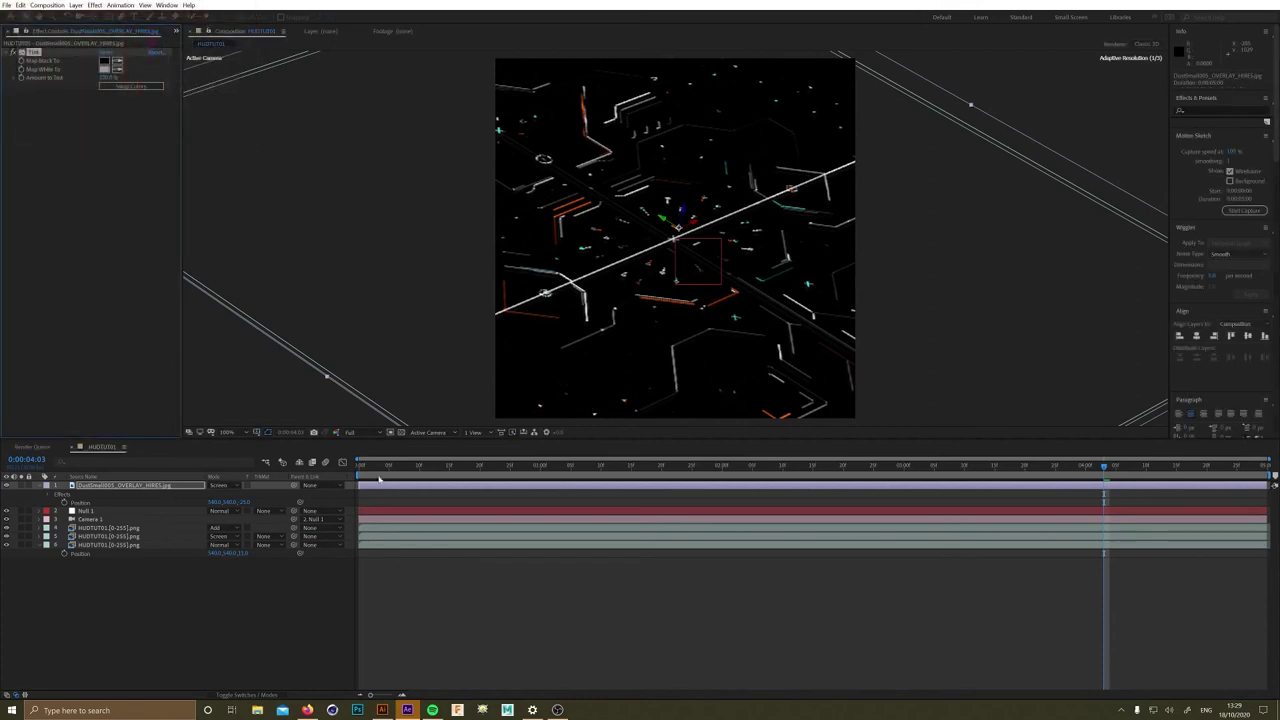
- Set the dust layer's opacity to 7%
key(t)
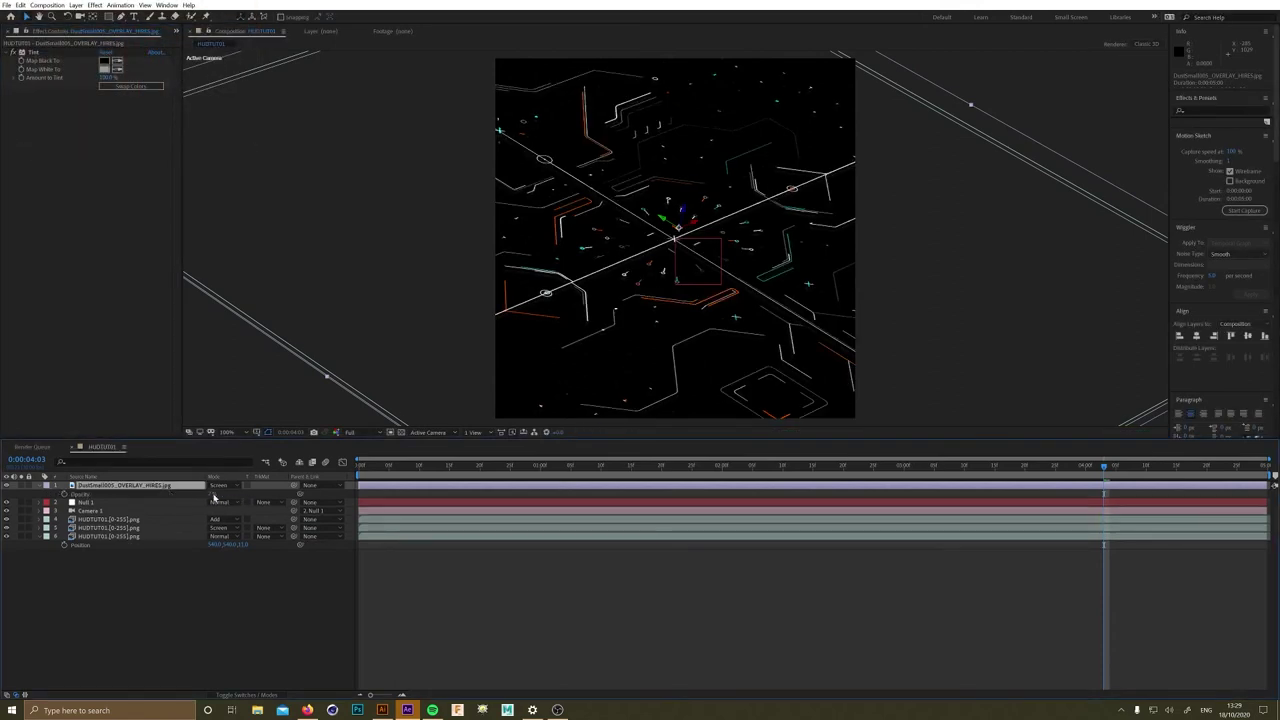
drag(213, 497, 185, 497)
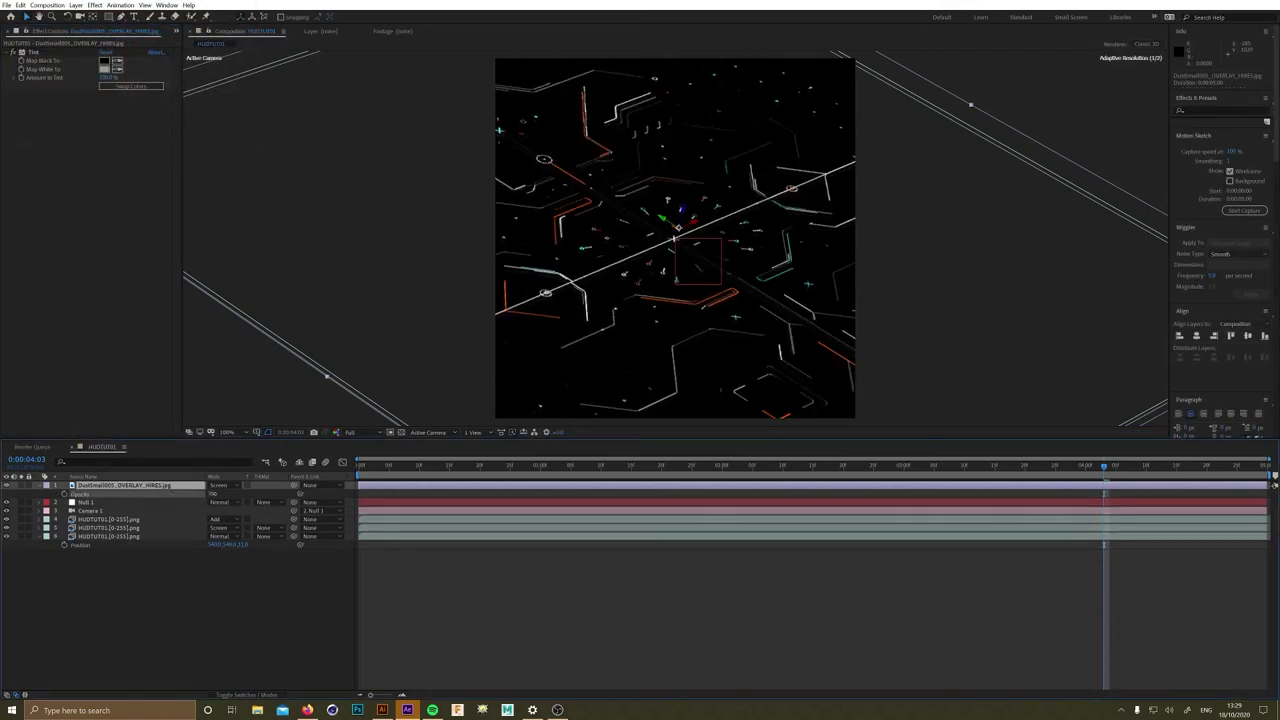
click(242, 624)
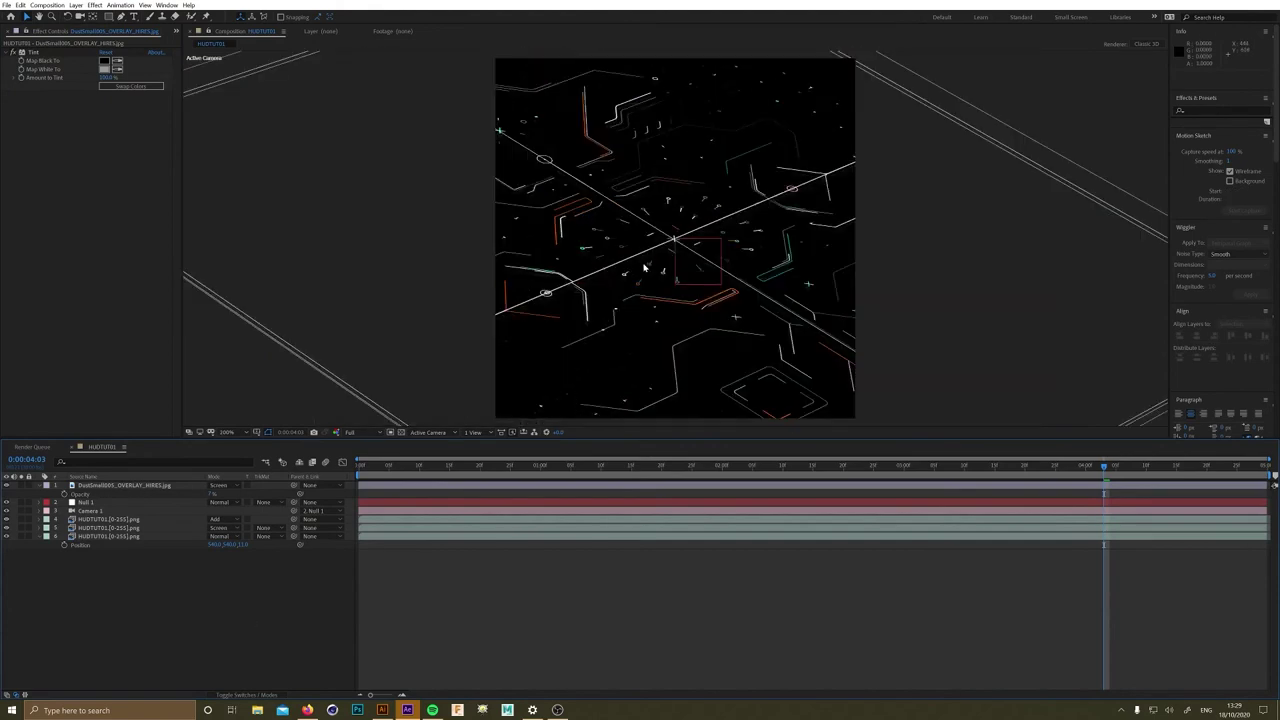
- Expand Camera 1's camera options and turn on Depth of Field
click(90, 510)
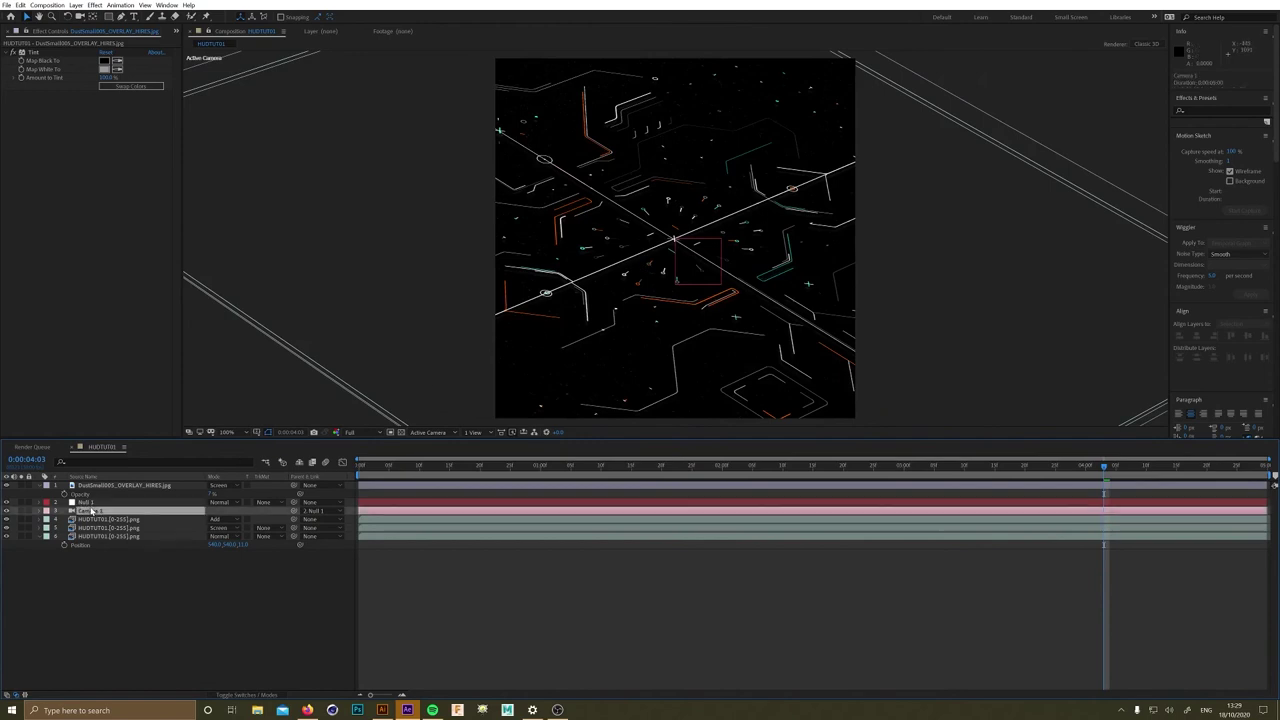
key(p)
click(42, 511)
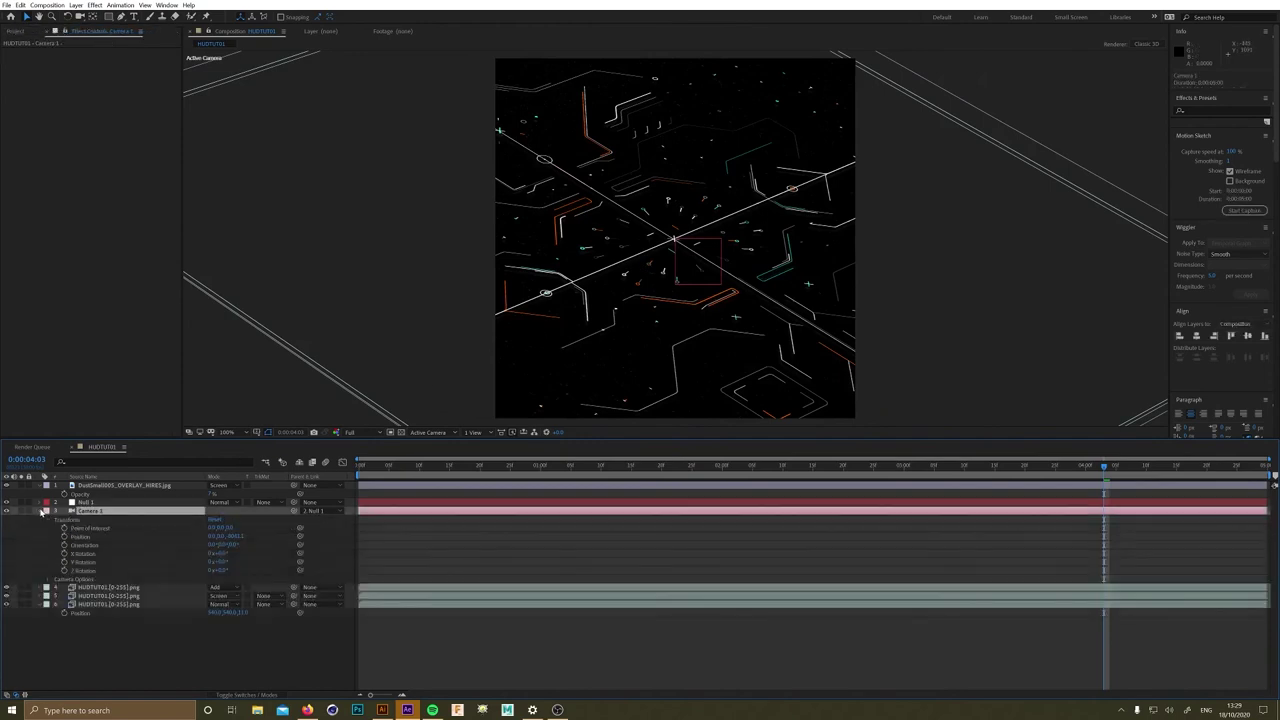
click(48, 580)
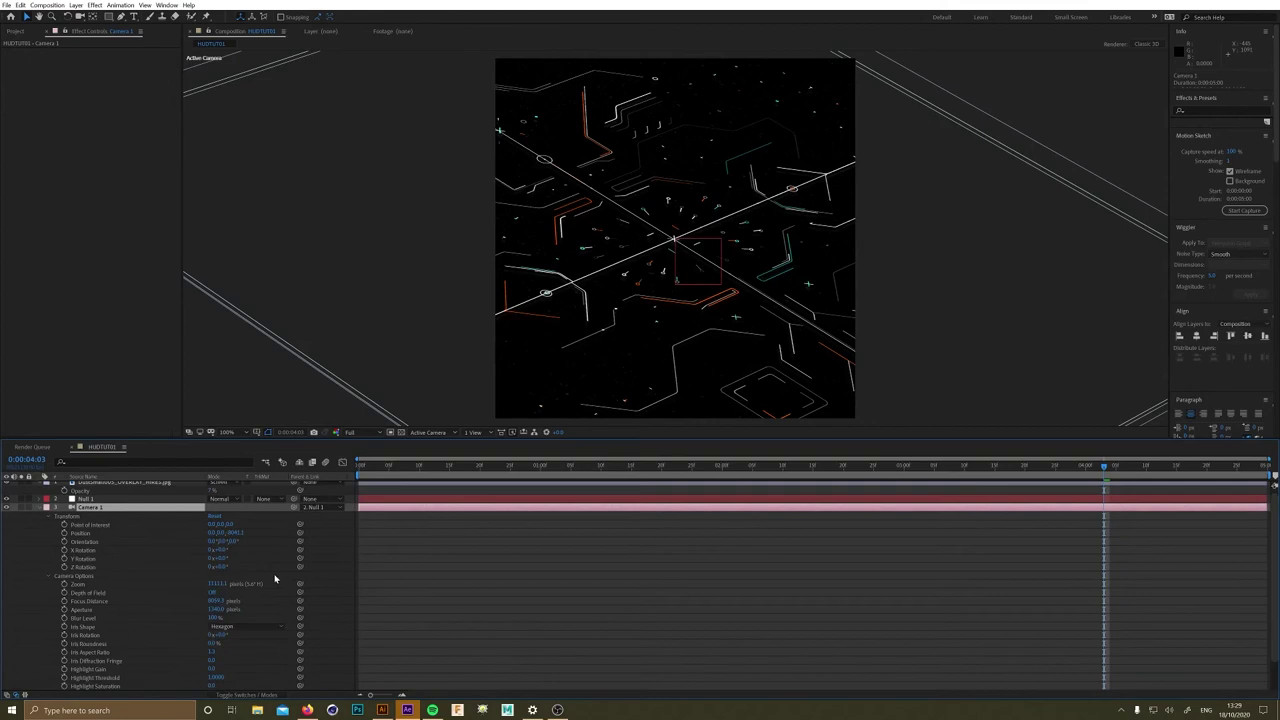
click(212, 592)
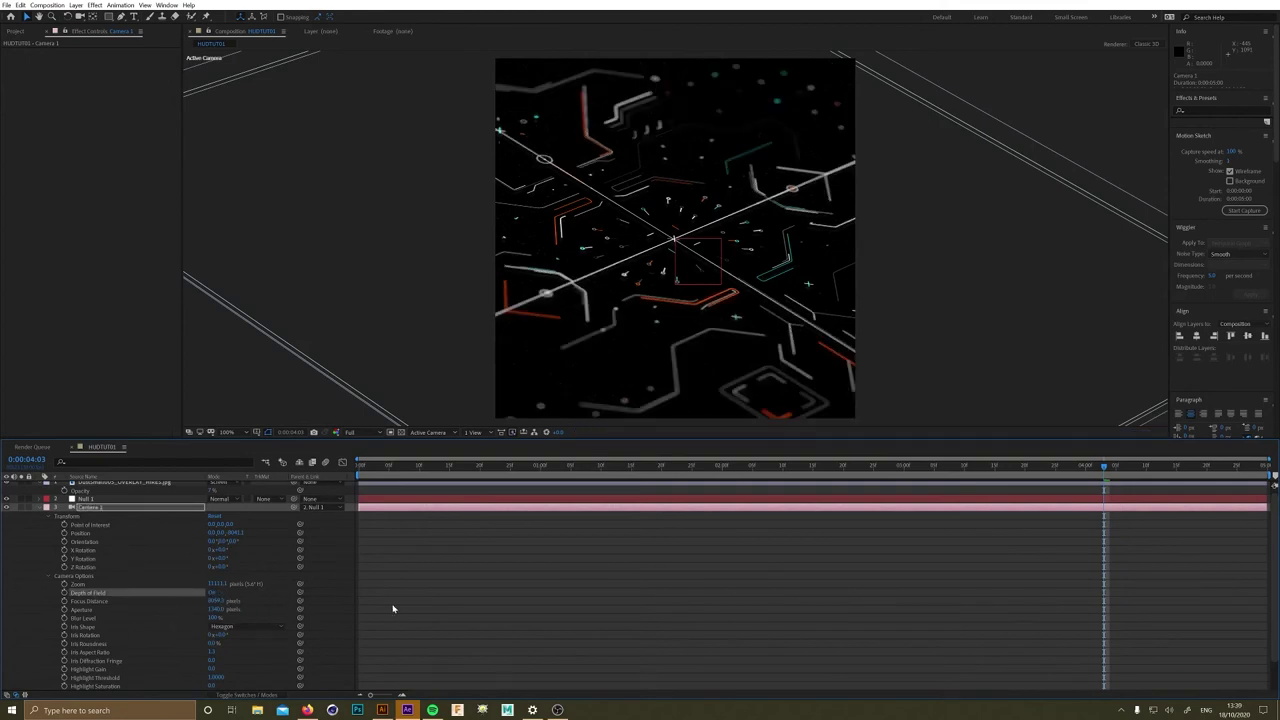
click(454, 604)
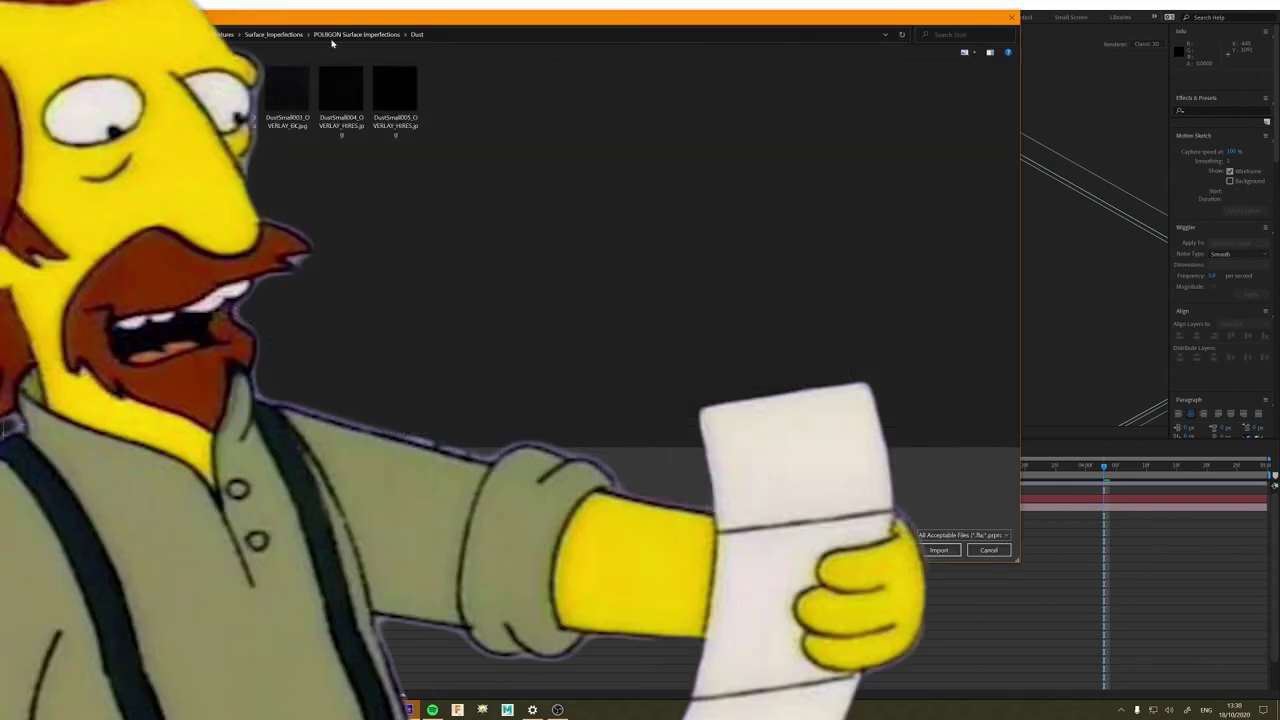
- Import Fingerprints003_OVERLAY_VAR1_HIRES.jpg from the POLIIGON Fingerprints folder and place it as the top layer of the composition
click(333, 41)
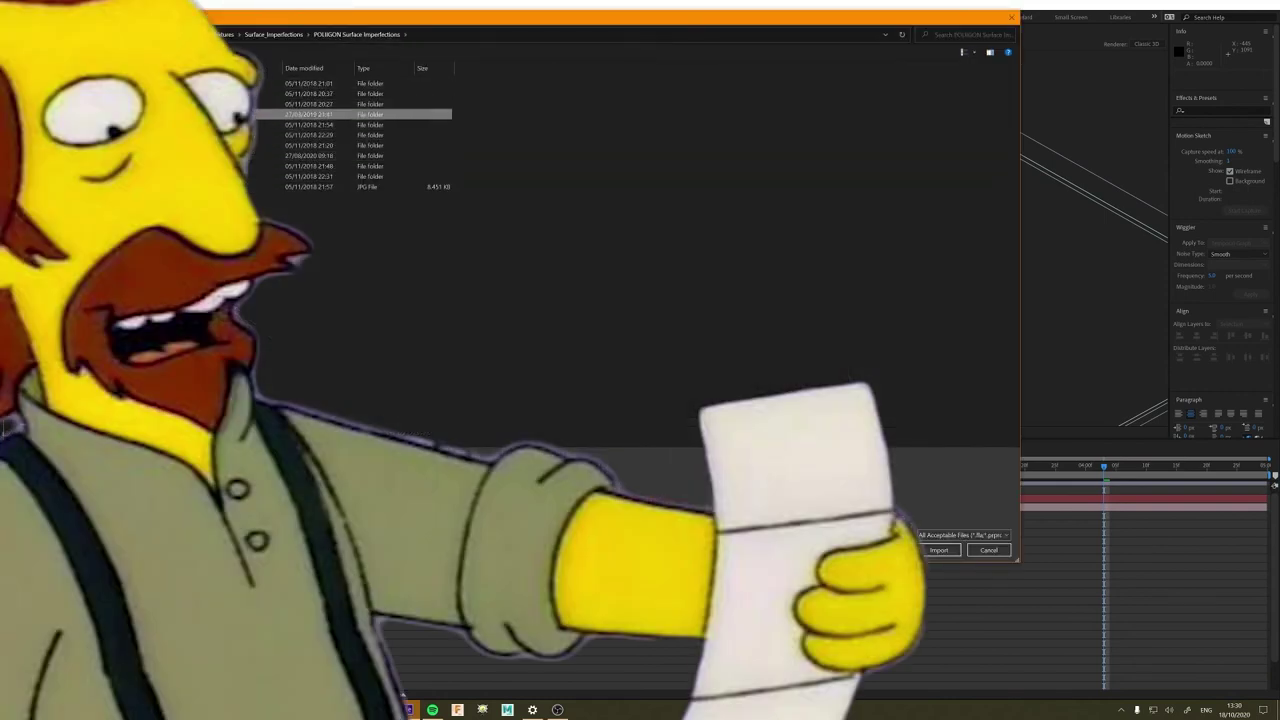
double_click(420, 114)
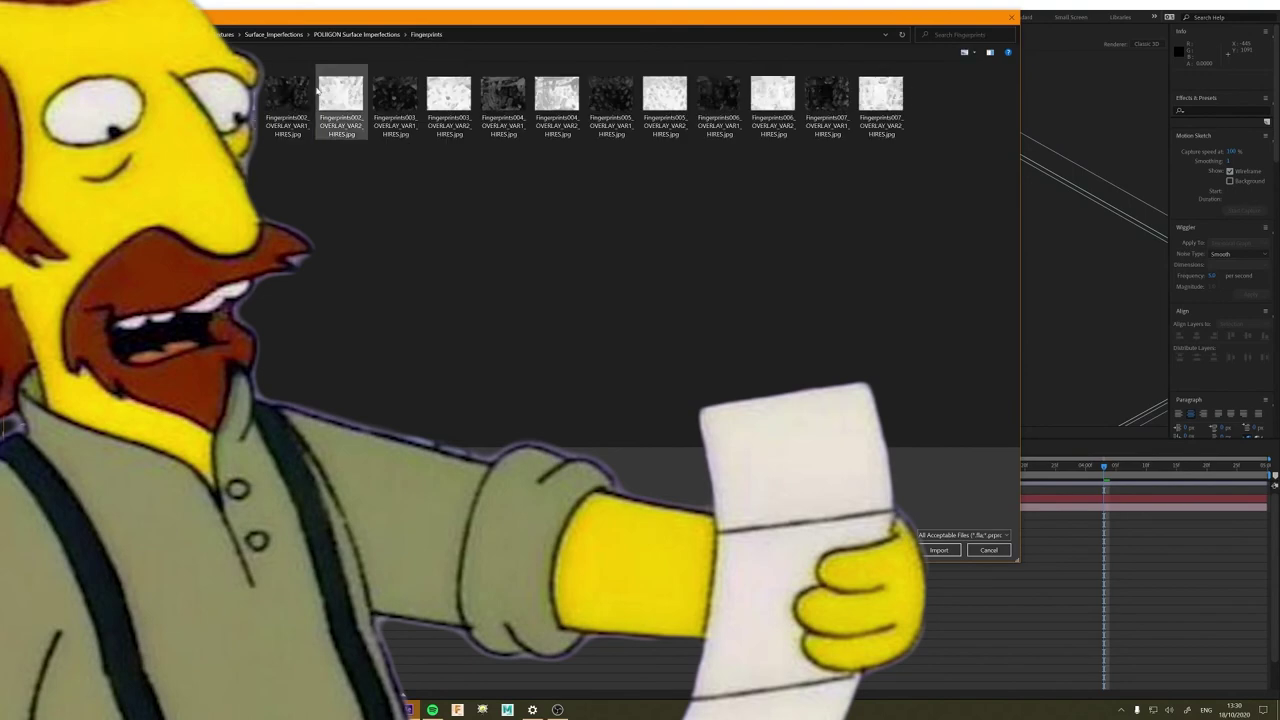
click(942, 550)
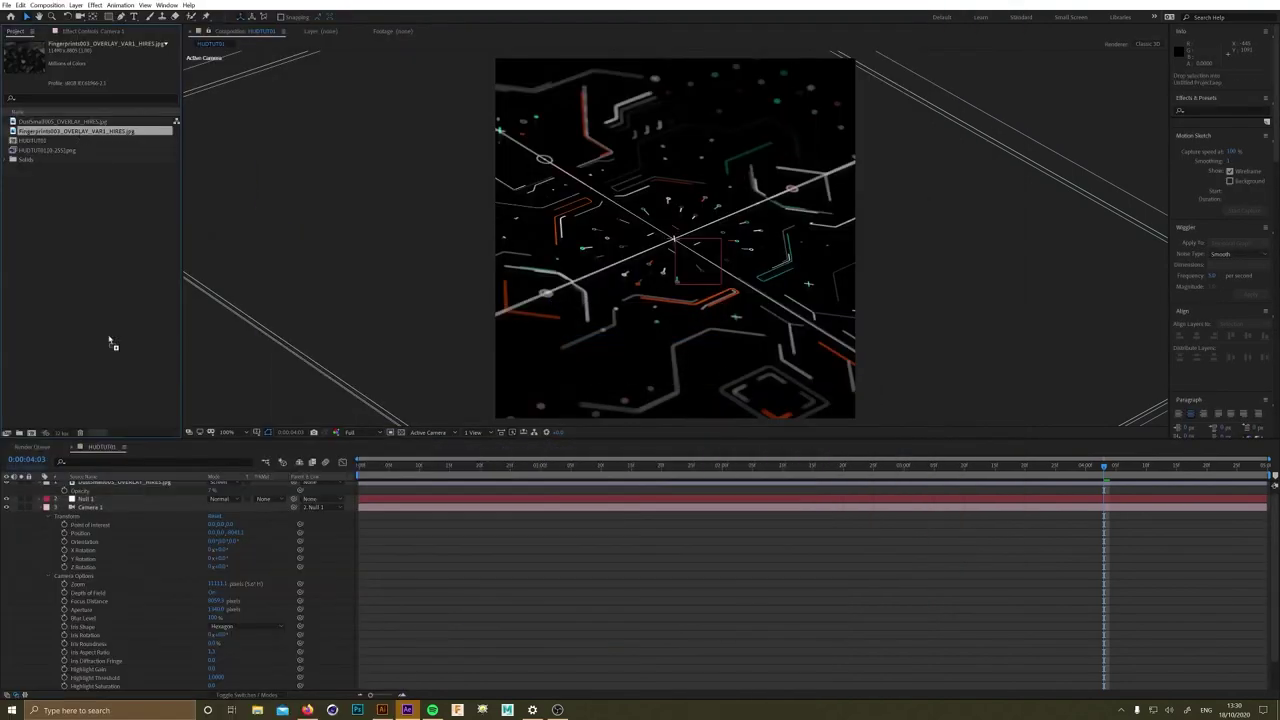
drag(110, 343, 115, 500)
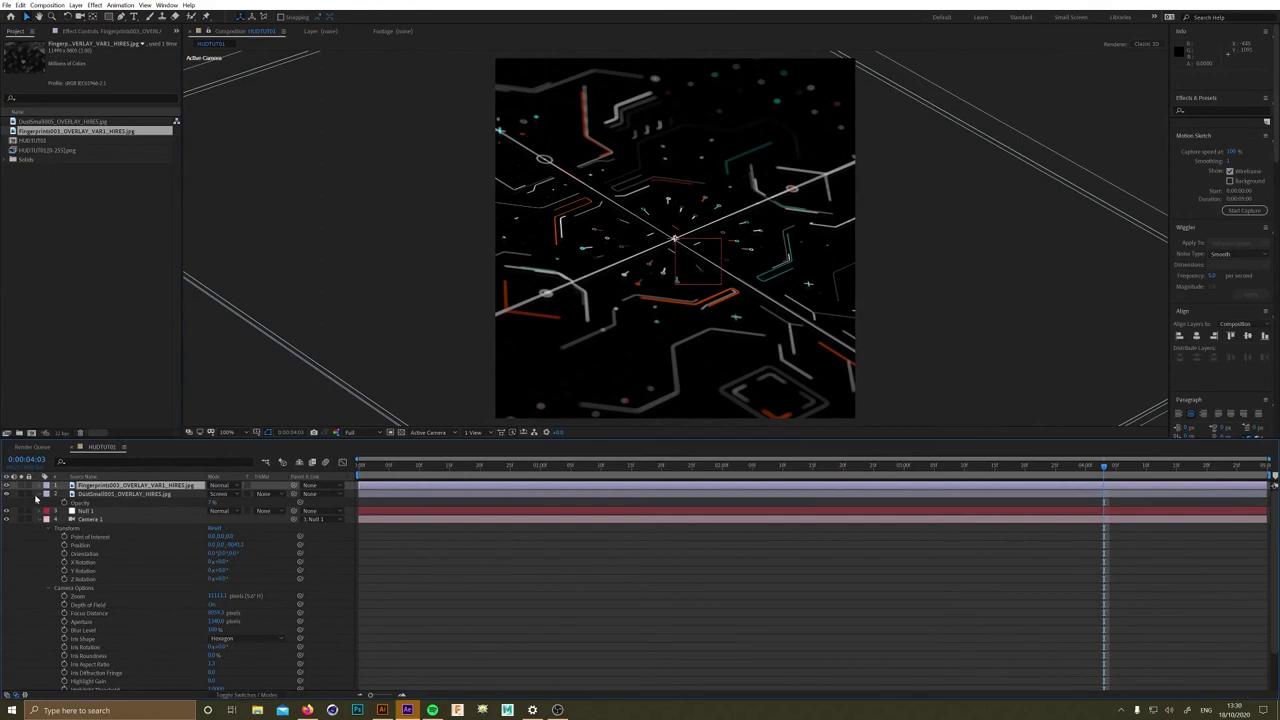
- Collapse the expanded dust and camera layer properties and rename the dust layer as DUST
click(36, 498)
click(39, 511)
click(100, 496)
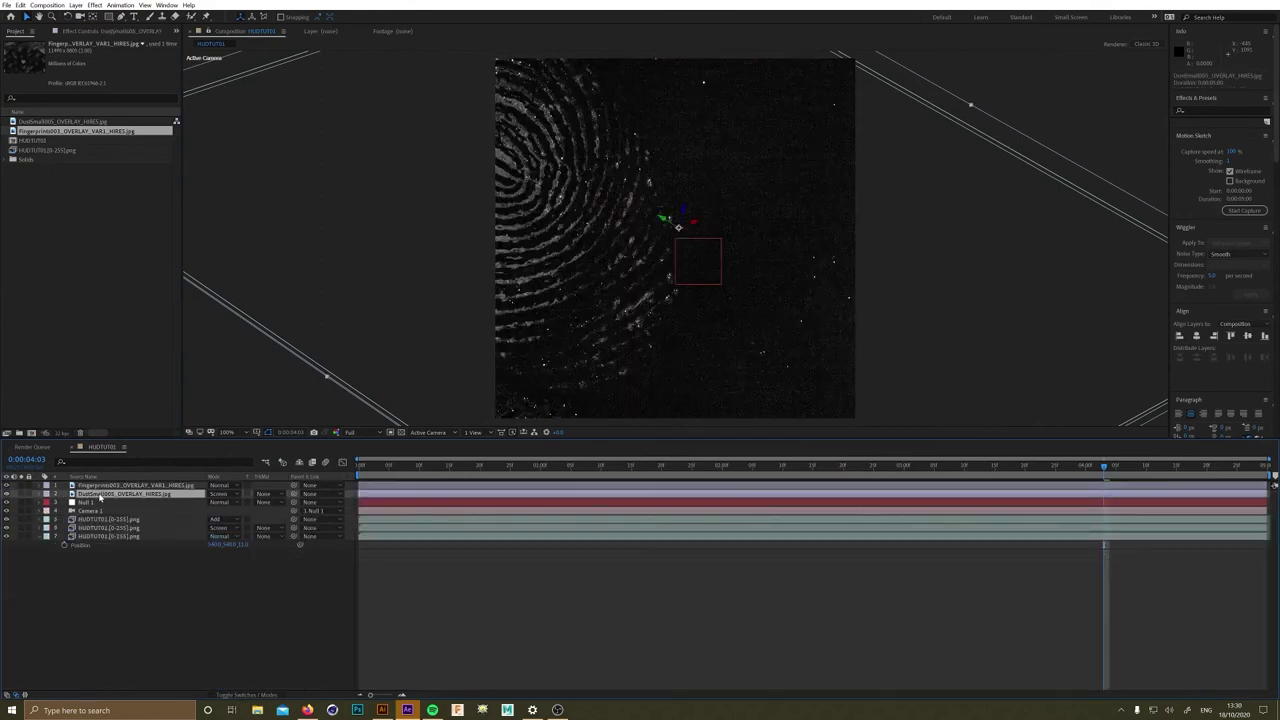
key(Return)
text(DUST)
key(Return)
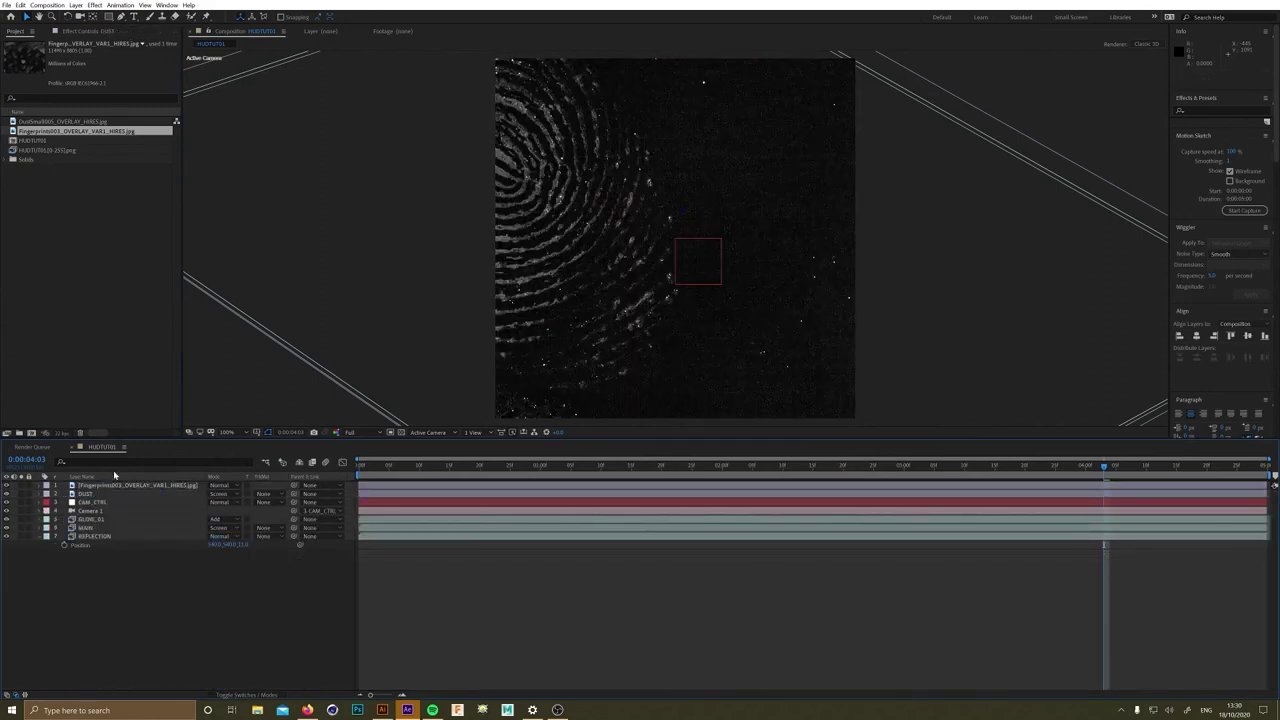
- Make the fingerprints layer 3D and scale it down so several fingerprints fill the frame
key(ctrl+Up)
click(228, 695)
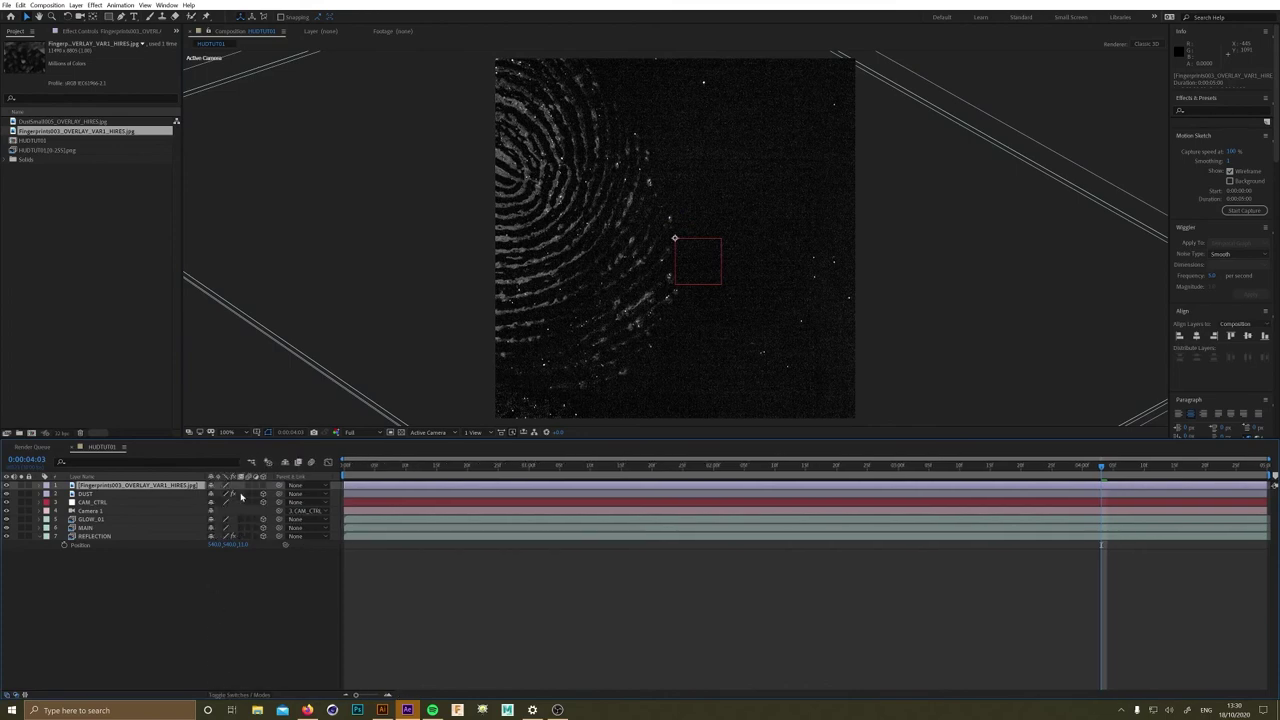
click(263, 485)
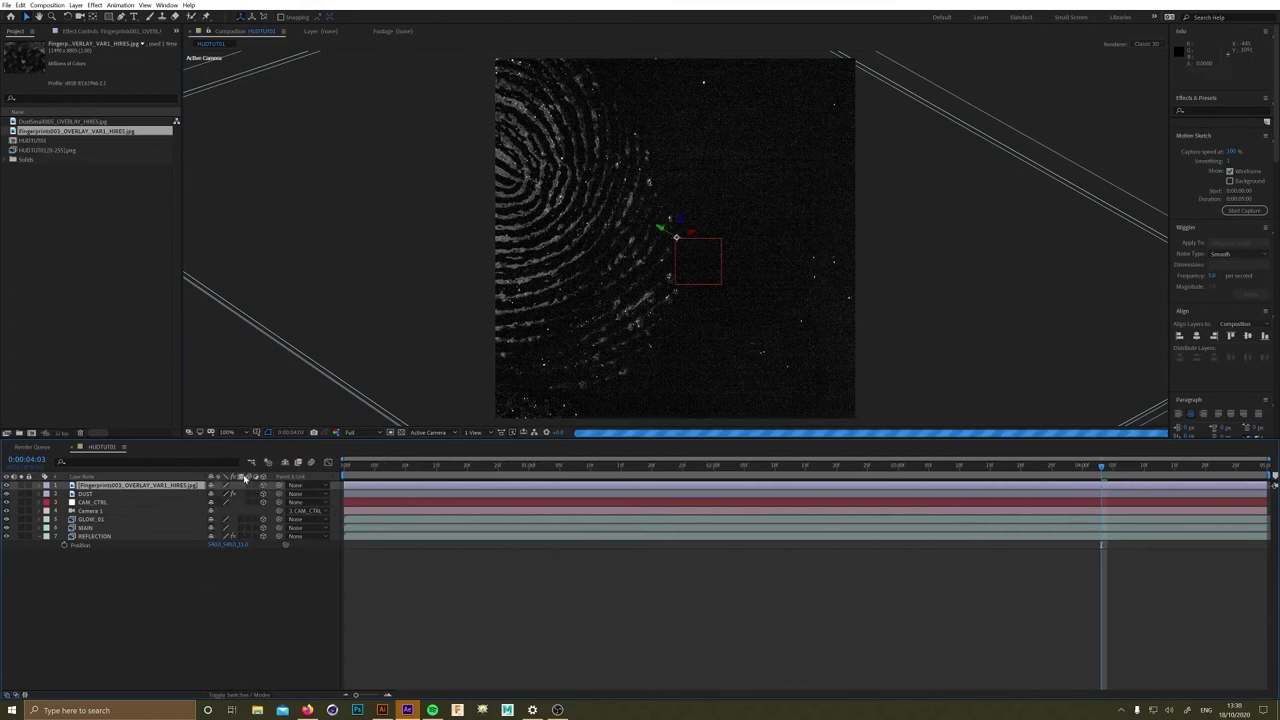
click(82, 477)
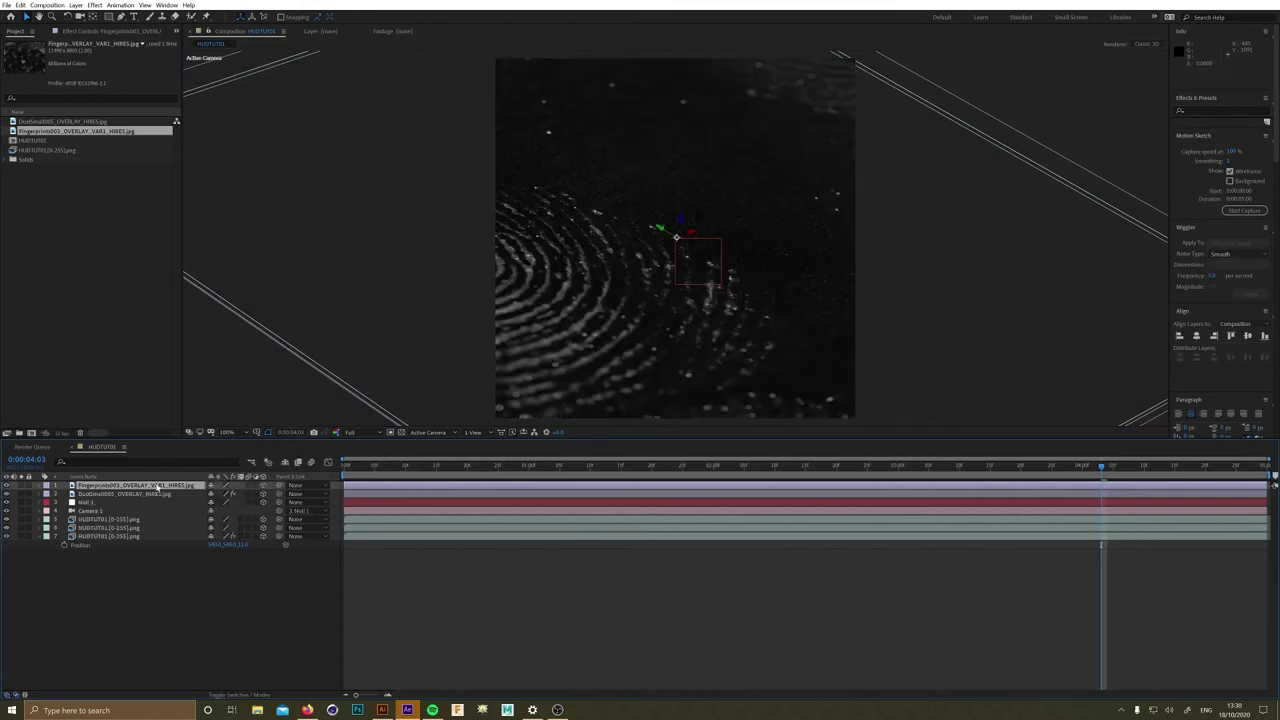
key(s)
drag(235, 493, 189, 493)
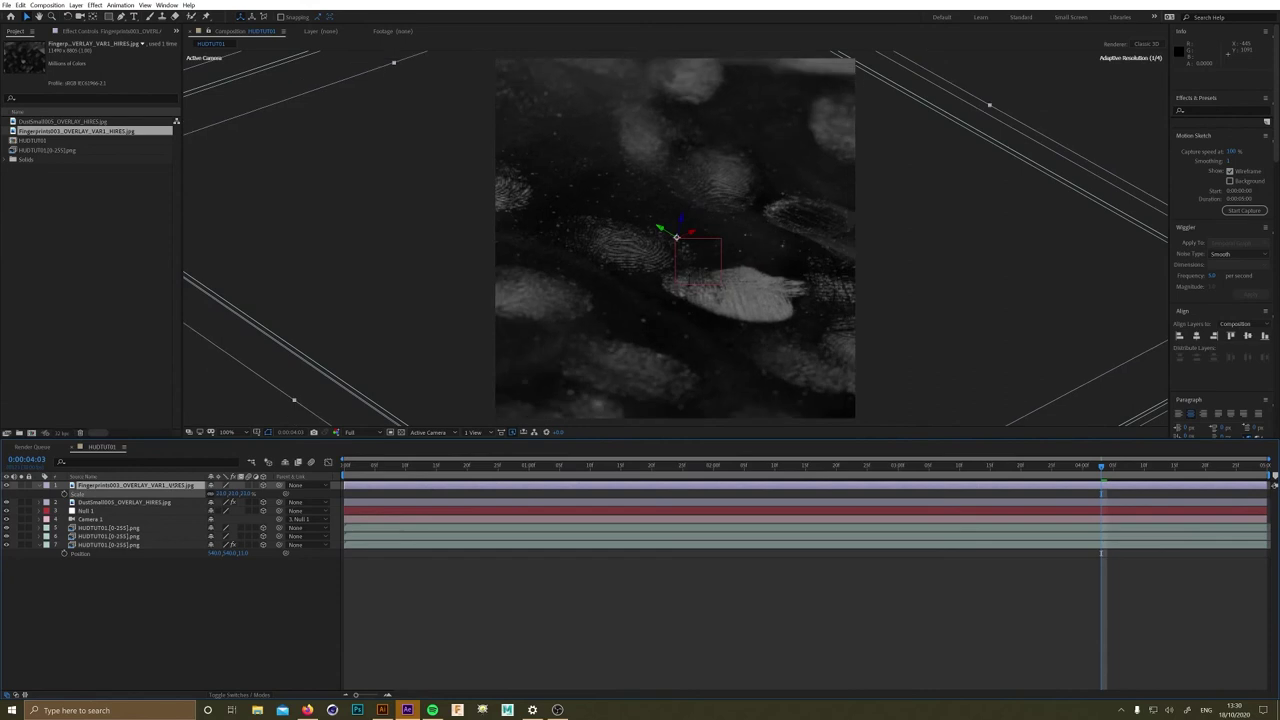
click(257, 563)
- Pre-compose the fingerprints layer as BLUR_LAYER with all attributes moved inside, and turn on collapse transformations for it
click(151, 485)
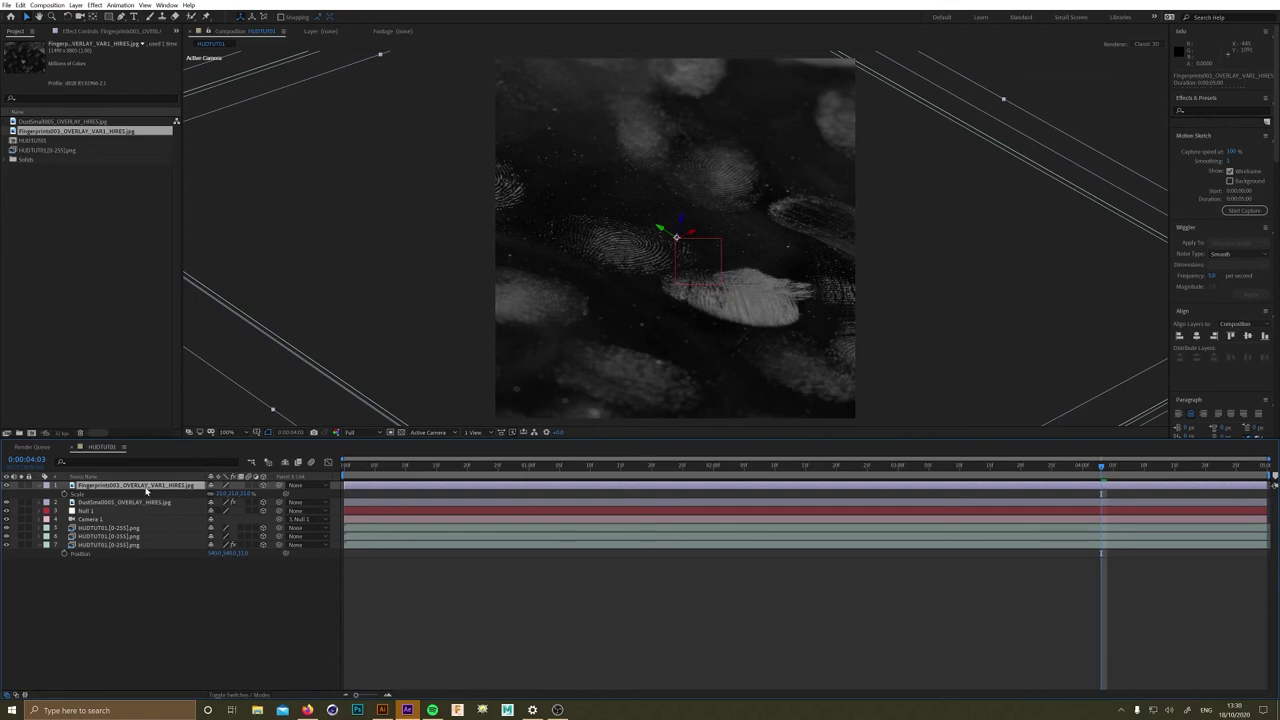
key(ctrl+shift+c)
click(25, 97)
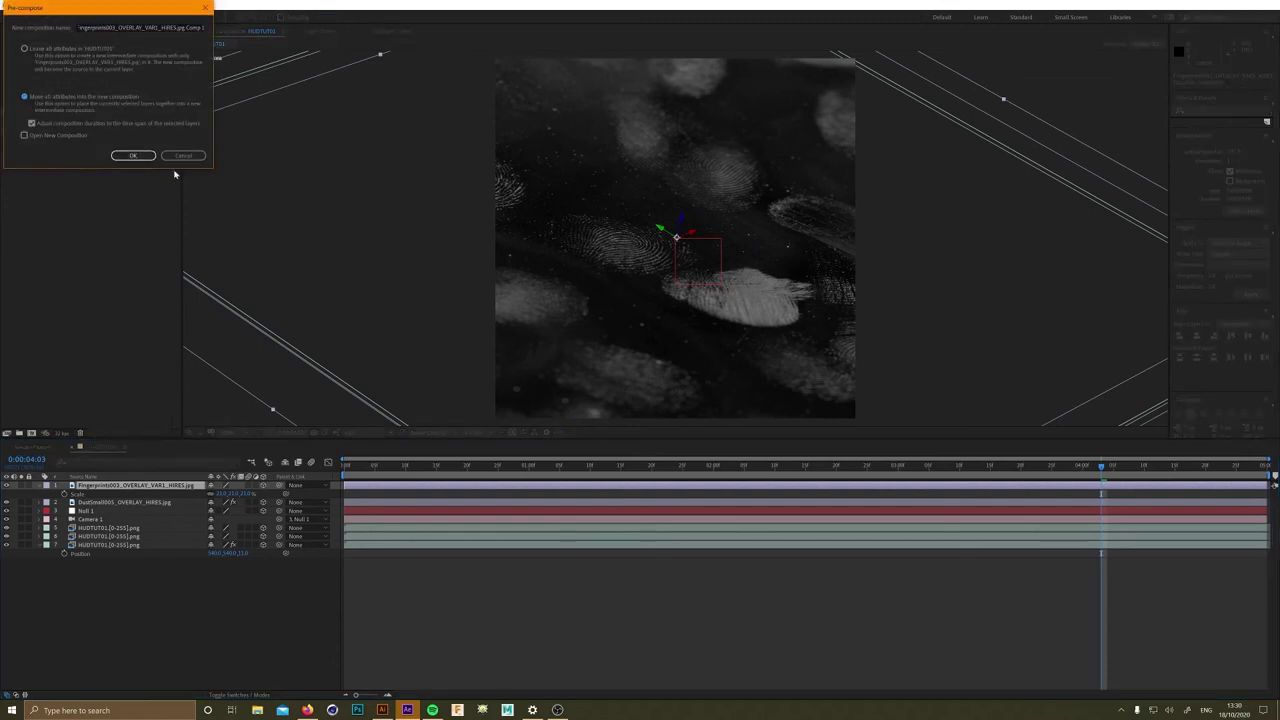
double_click(145, 27)
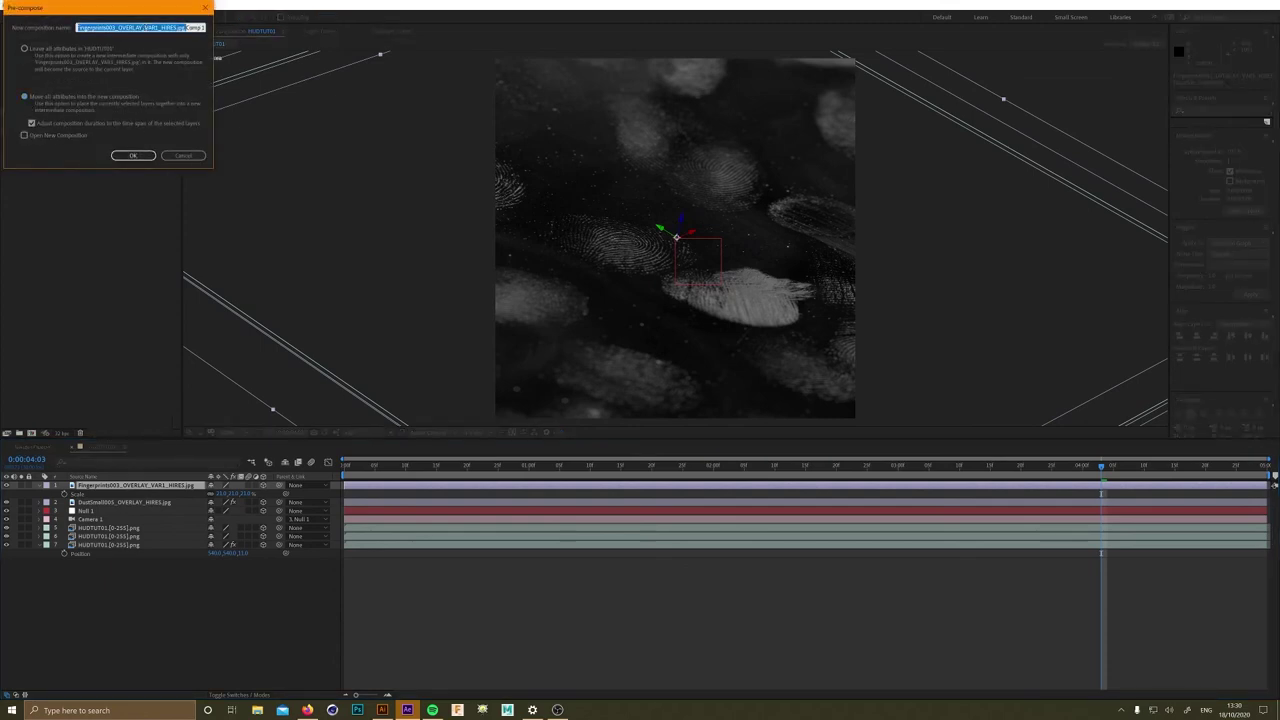
key(ctrl+a)
text(BLU)
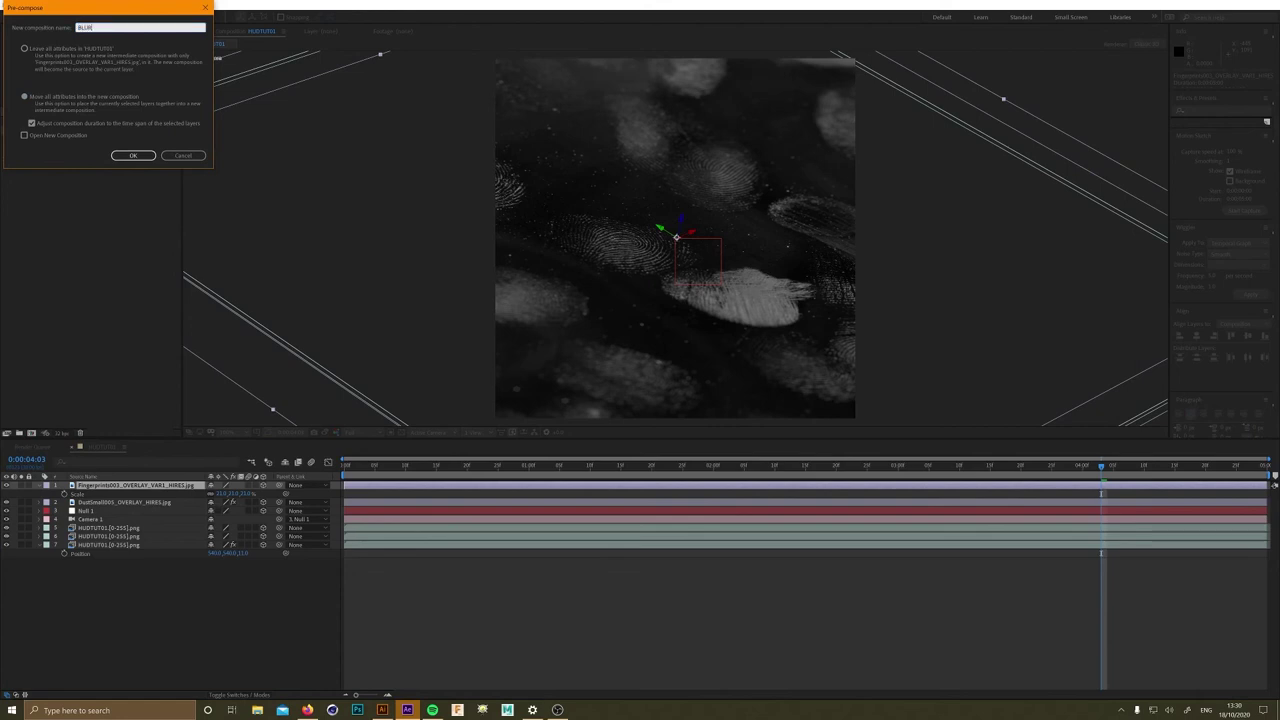
key(Return)
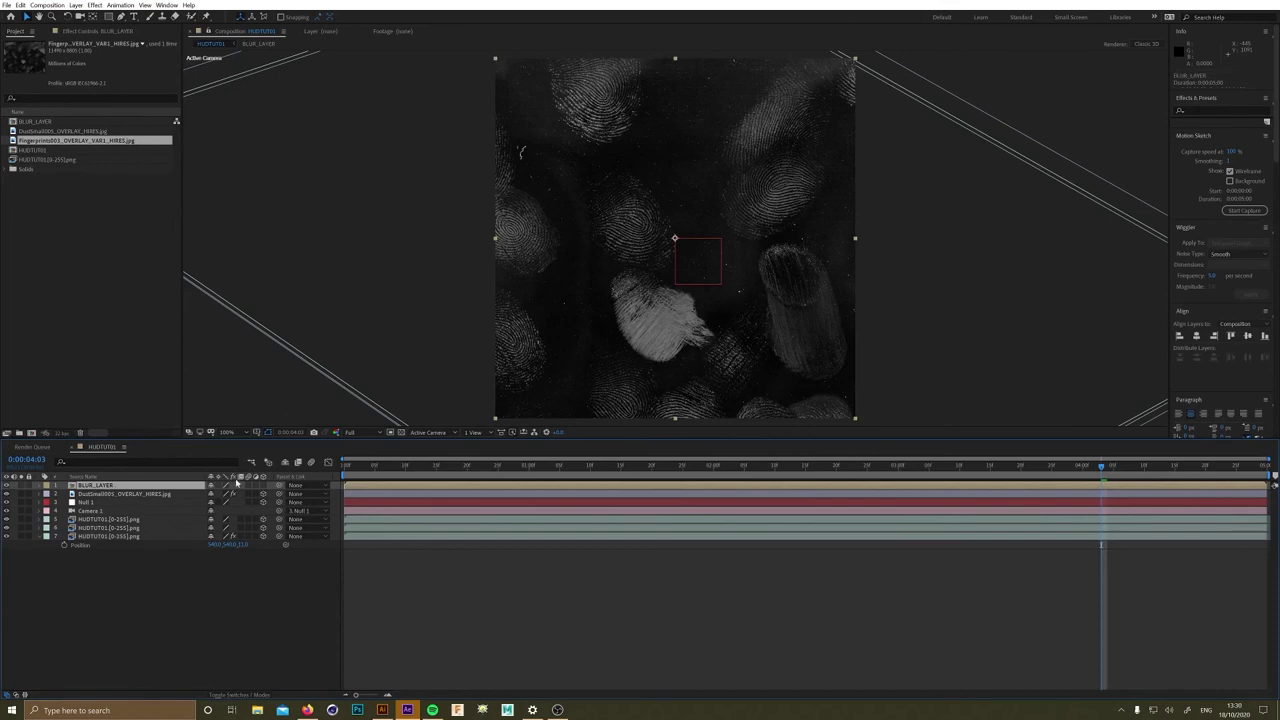
click(221, 486)
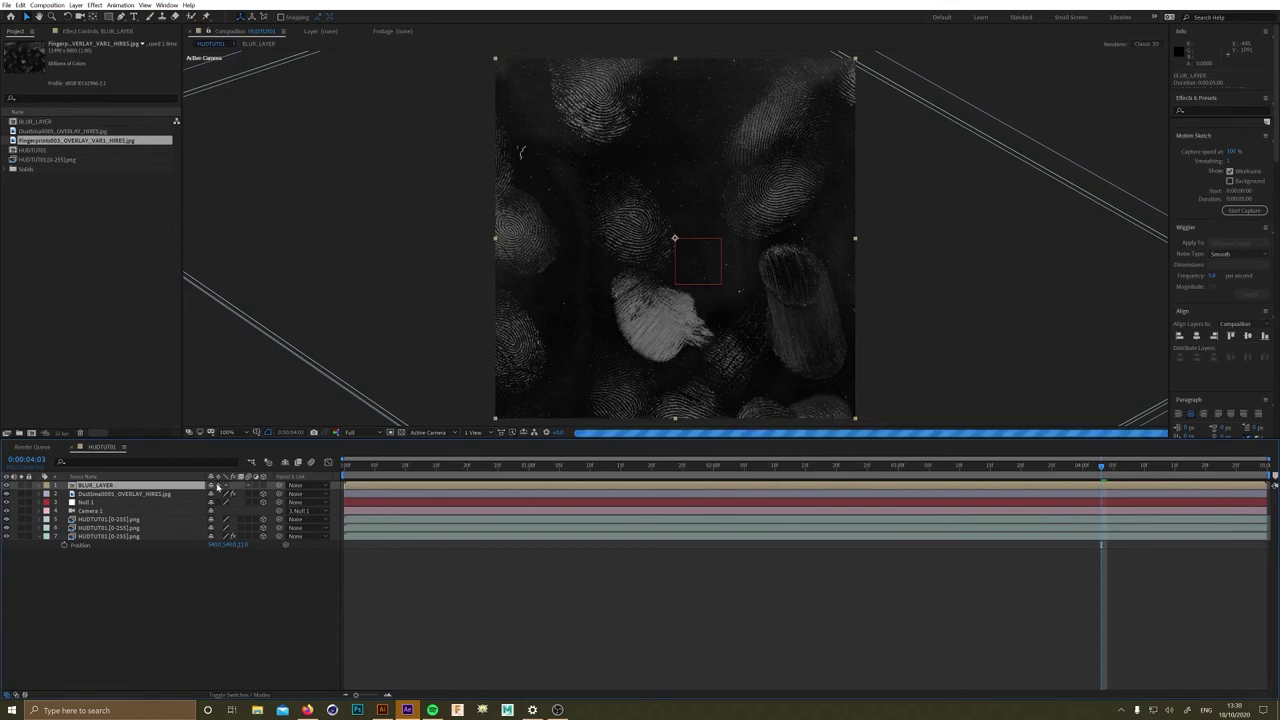
- Add an adjustment layer on top of the stack and apply Compound Blur to it
click(100, 594)
key(ctrl+alt+y)
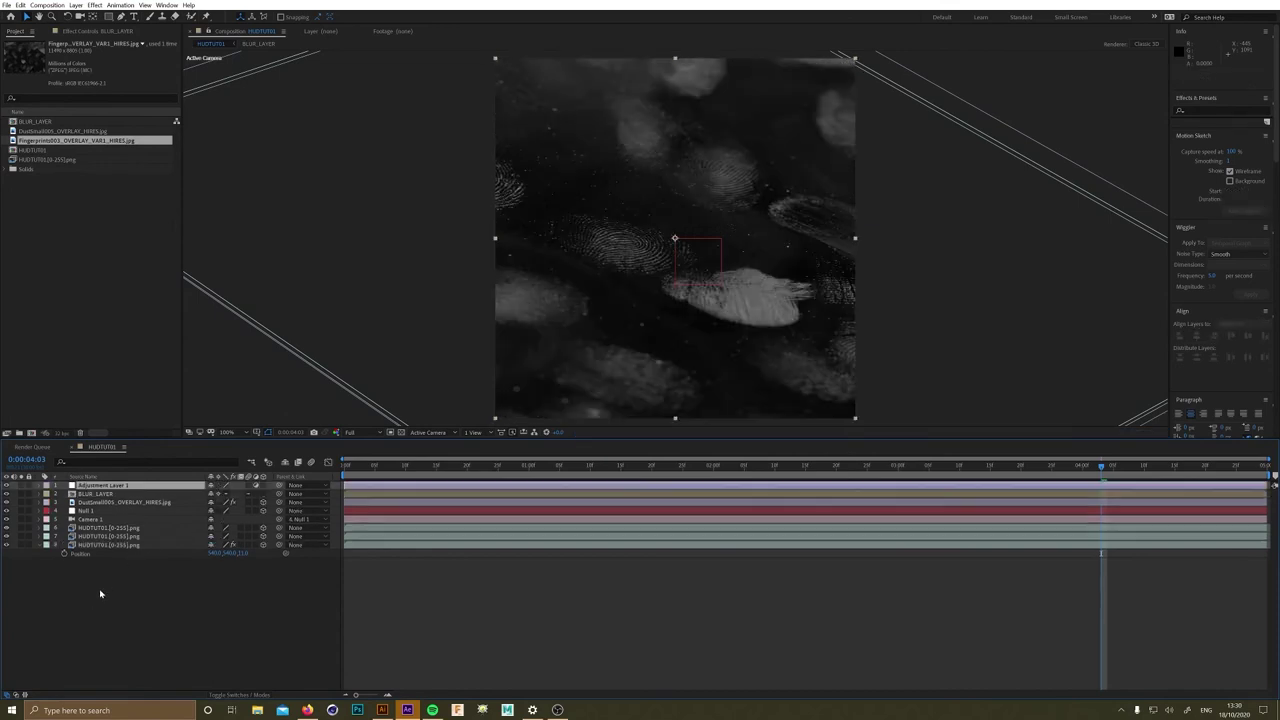
key(ctrl+space)
text(compund)
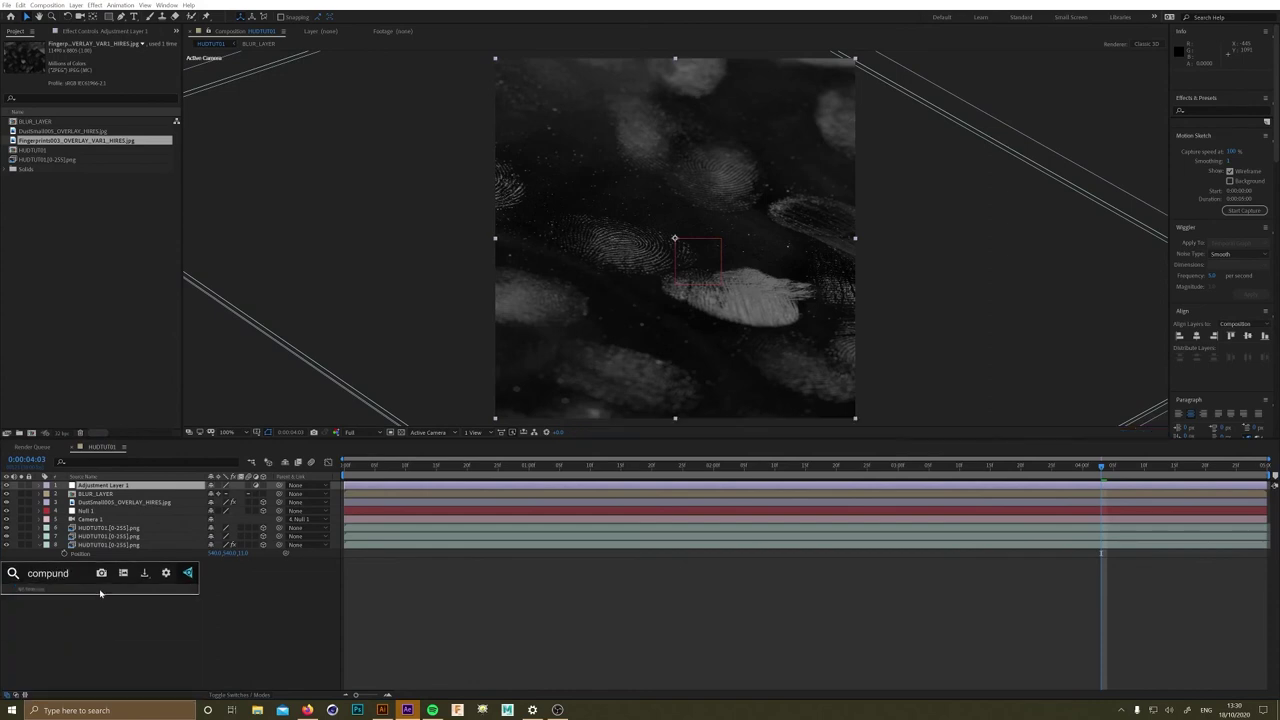
key(BackSpace)
key(BackSpace)
text(ound)
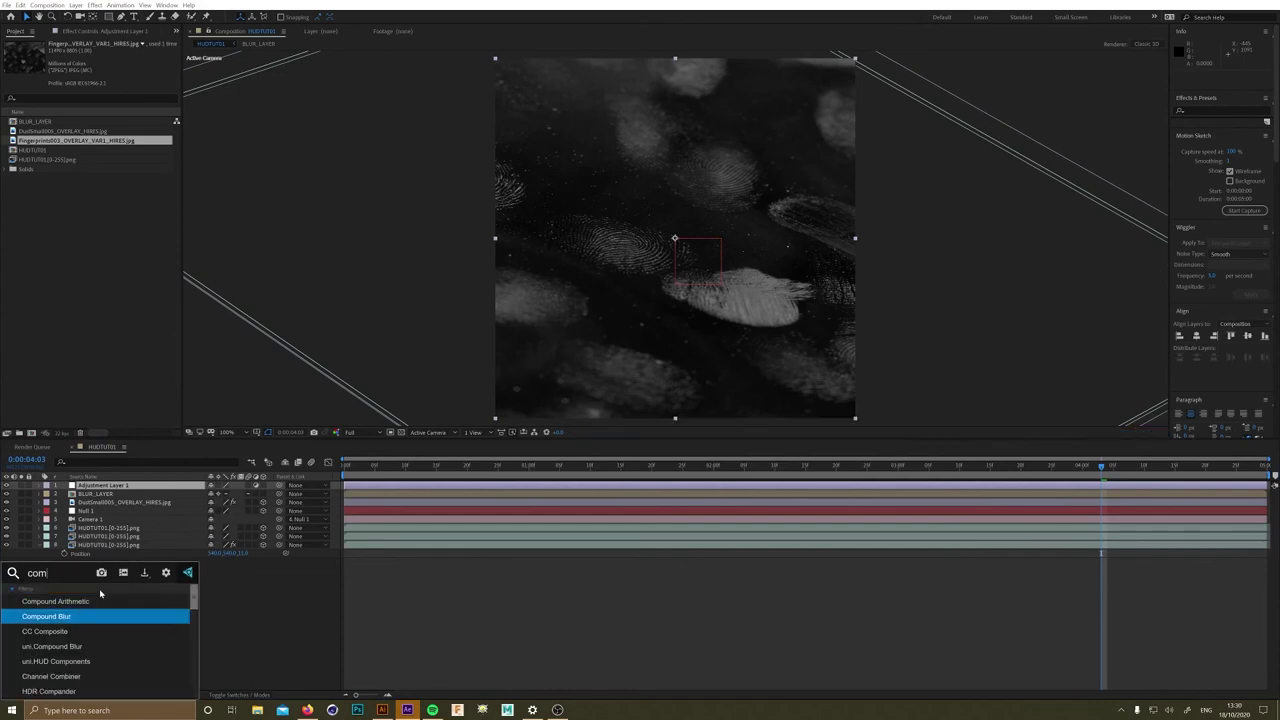
key(Return)
- Set the Compound Blur's blur layer to BLUR_LAYER, hide that layer and inspect the blurred lines around the centre
click(115, 60)
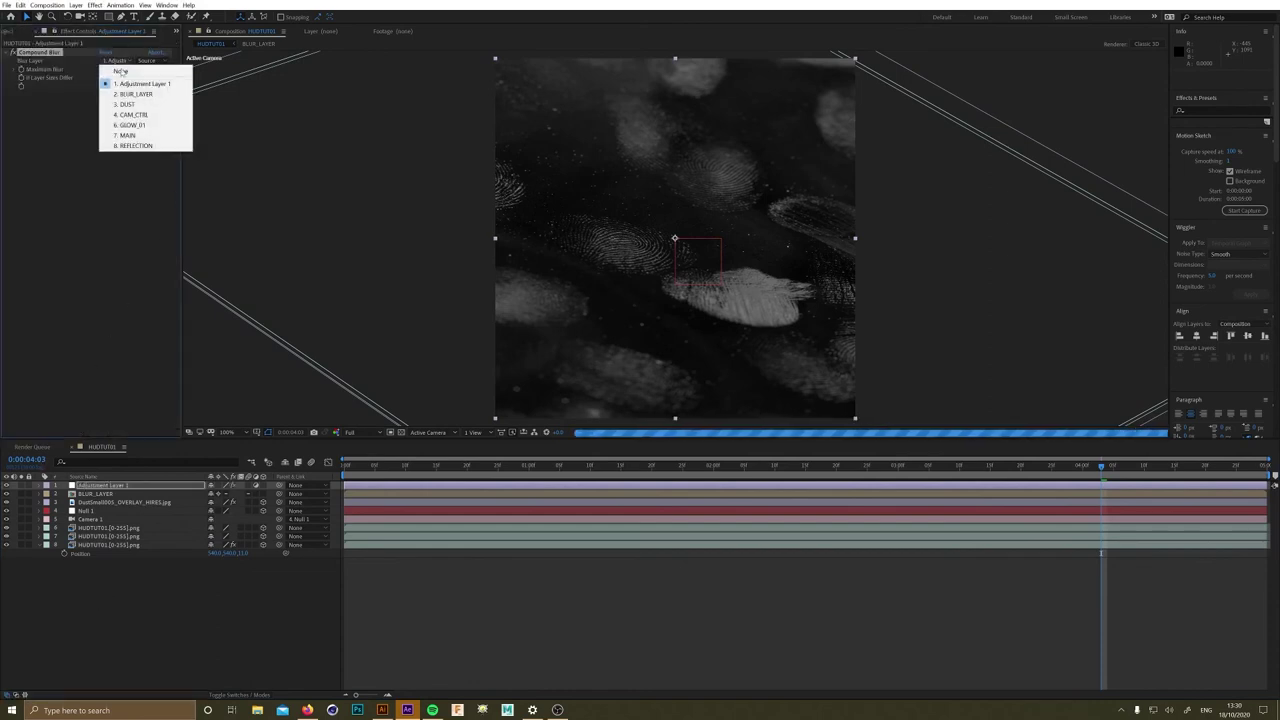
click(130, 93)
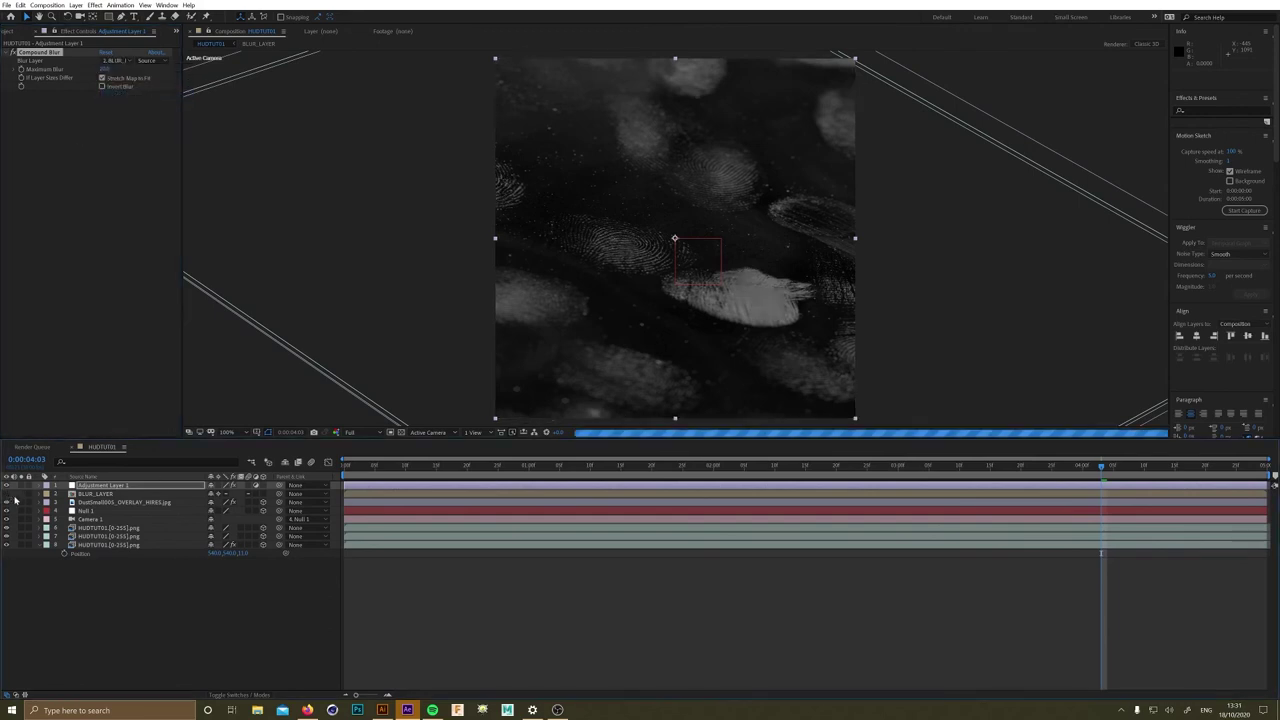
click(25, 503)
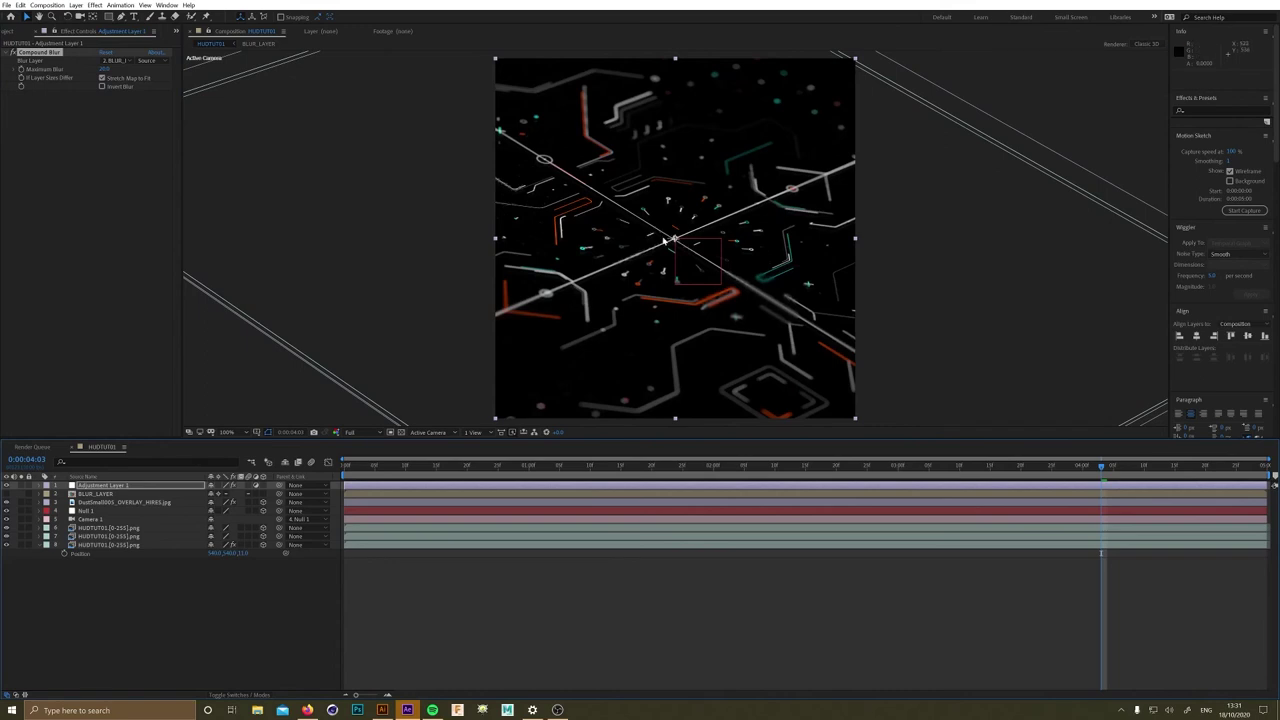
scroll(712, 207, up, 4)
drag(712, 207, 777, 175)
- Make the adjustment layer's Compound Blur read BLUR_LAYER with its effects and masks instead of its source
click(105, 497)
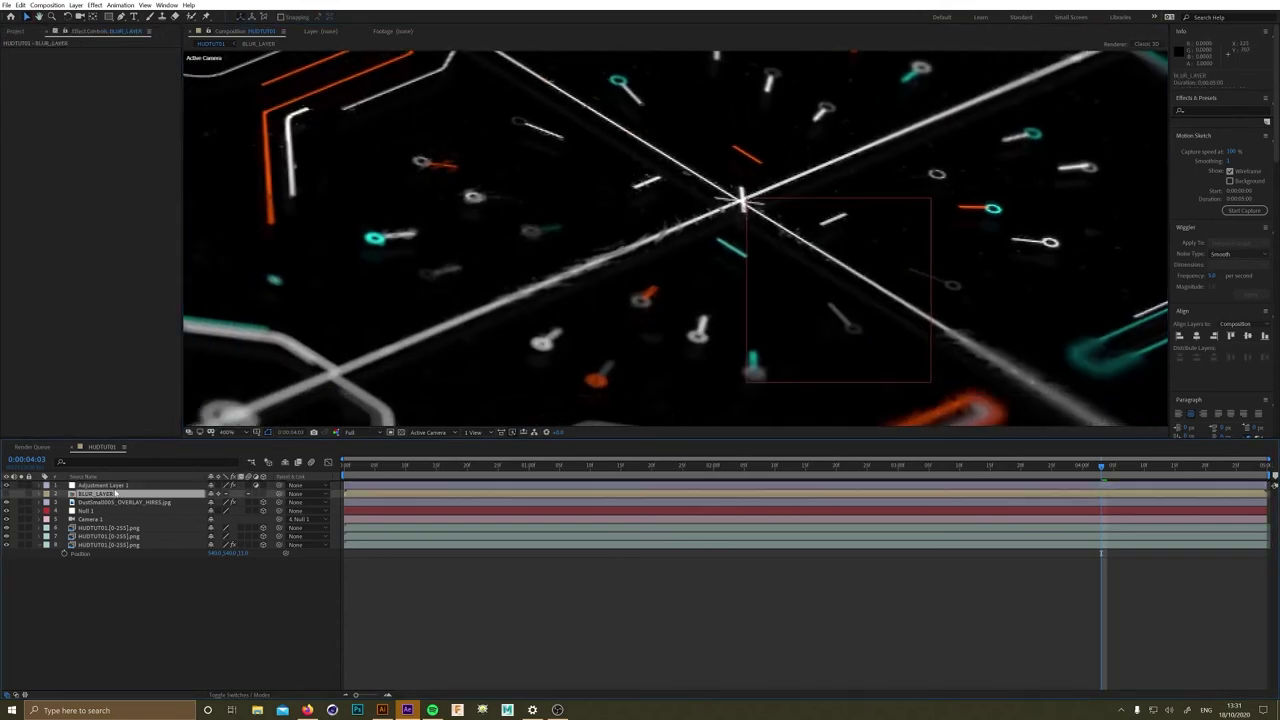
click(114, 486)
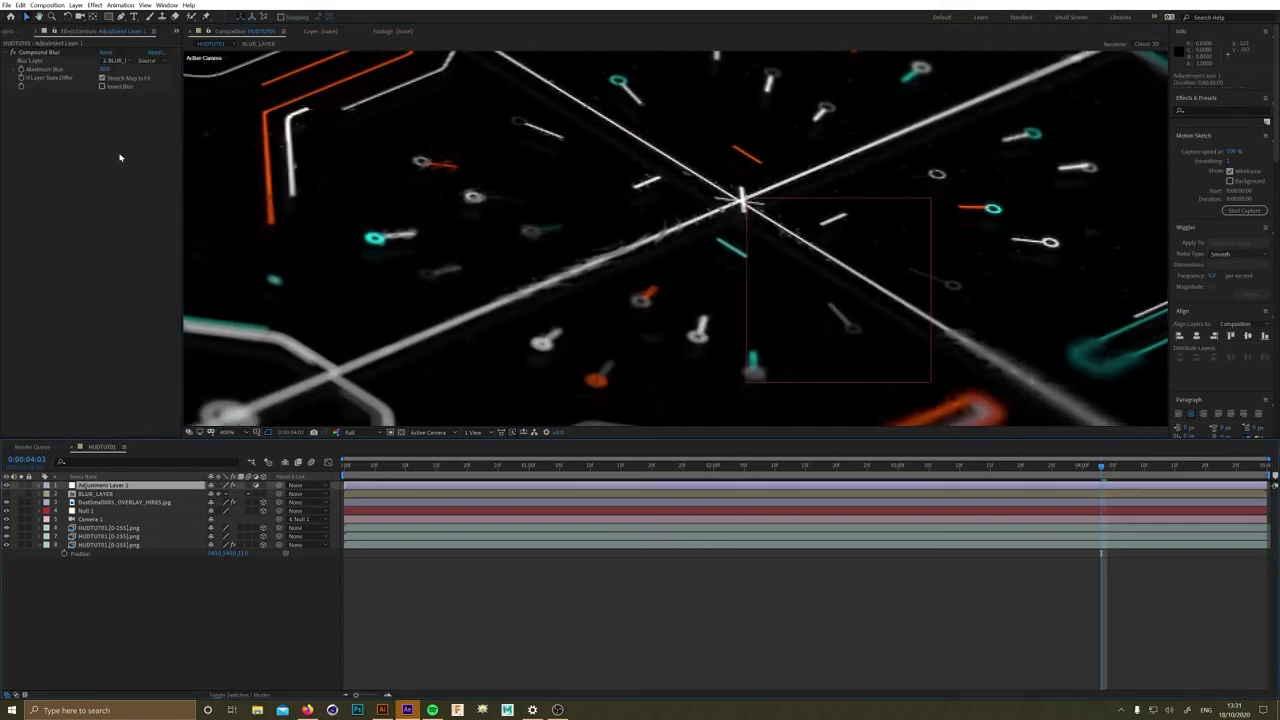
click(117, 80)
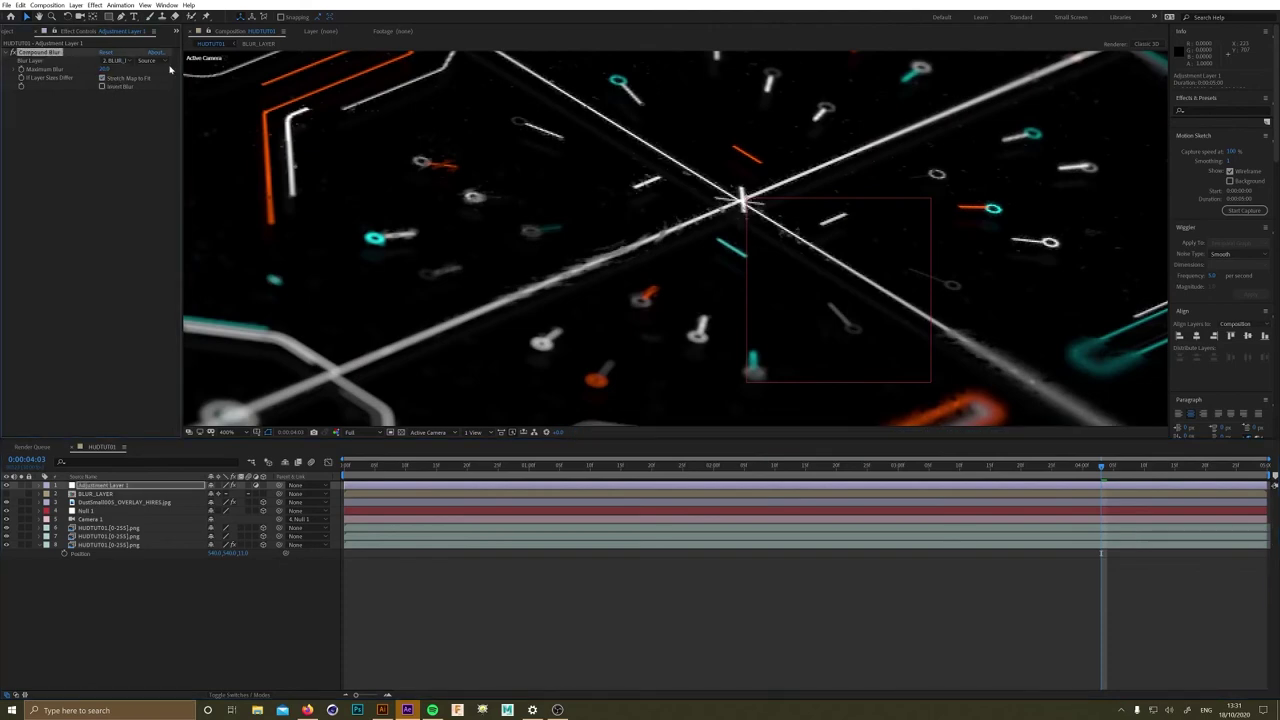
click(150, 61)
click(162, 92)
- Apply Levels to BLUR_LAYER and lower the Input White strongly to brighten the fingerprints
click(123, 497)
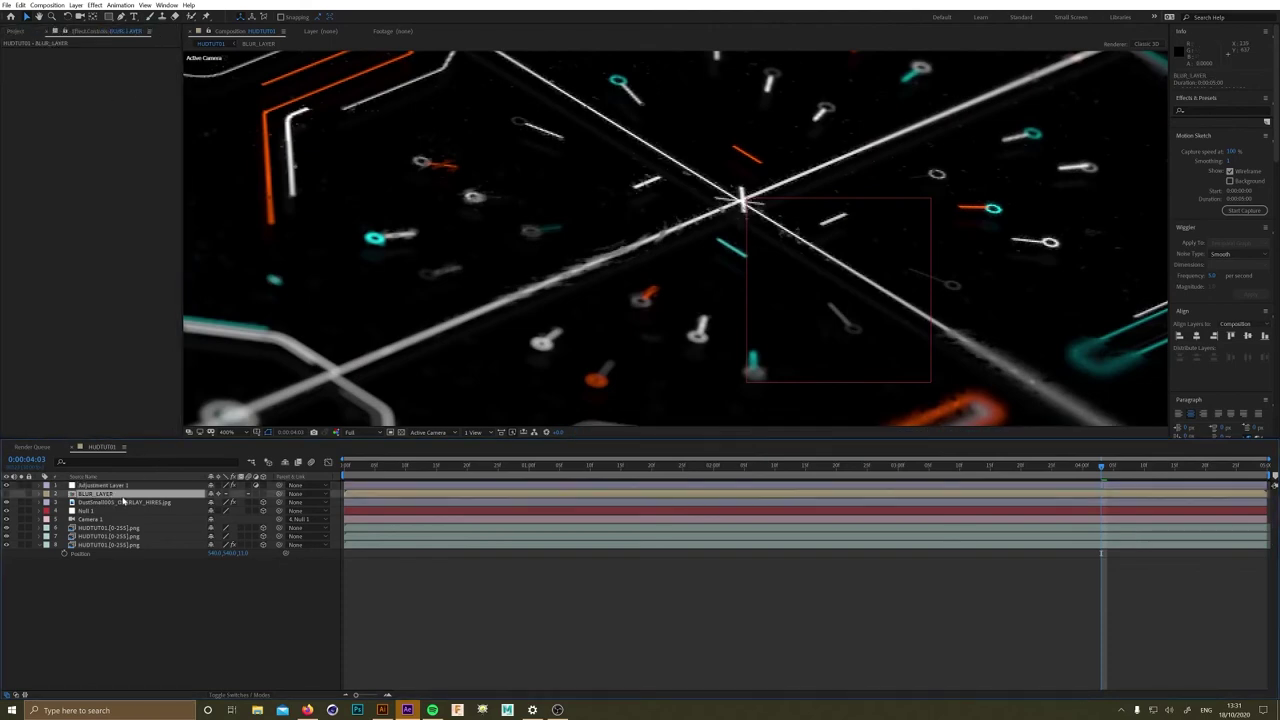
key(ctrl+space)
text(levb)
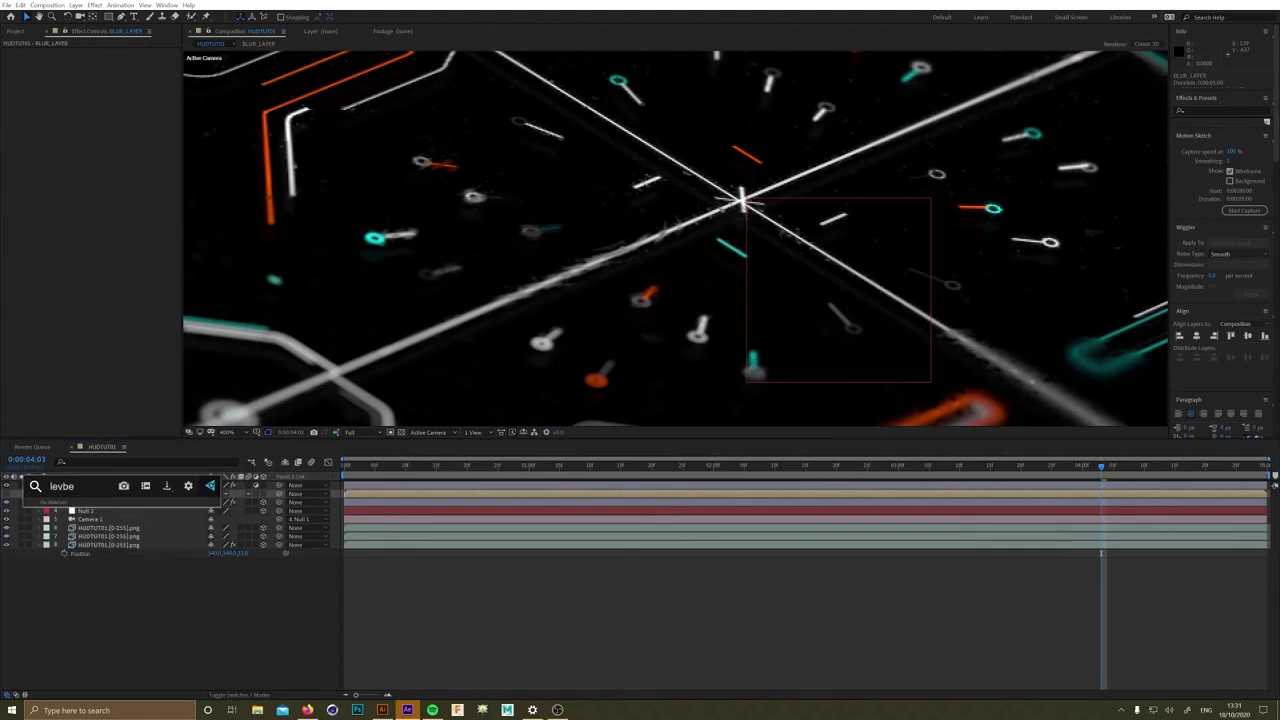
key(Return)
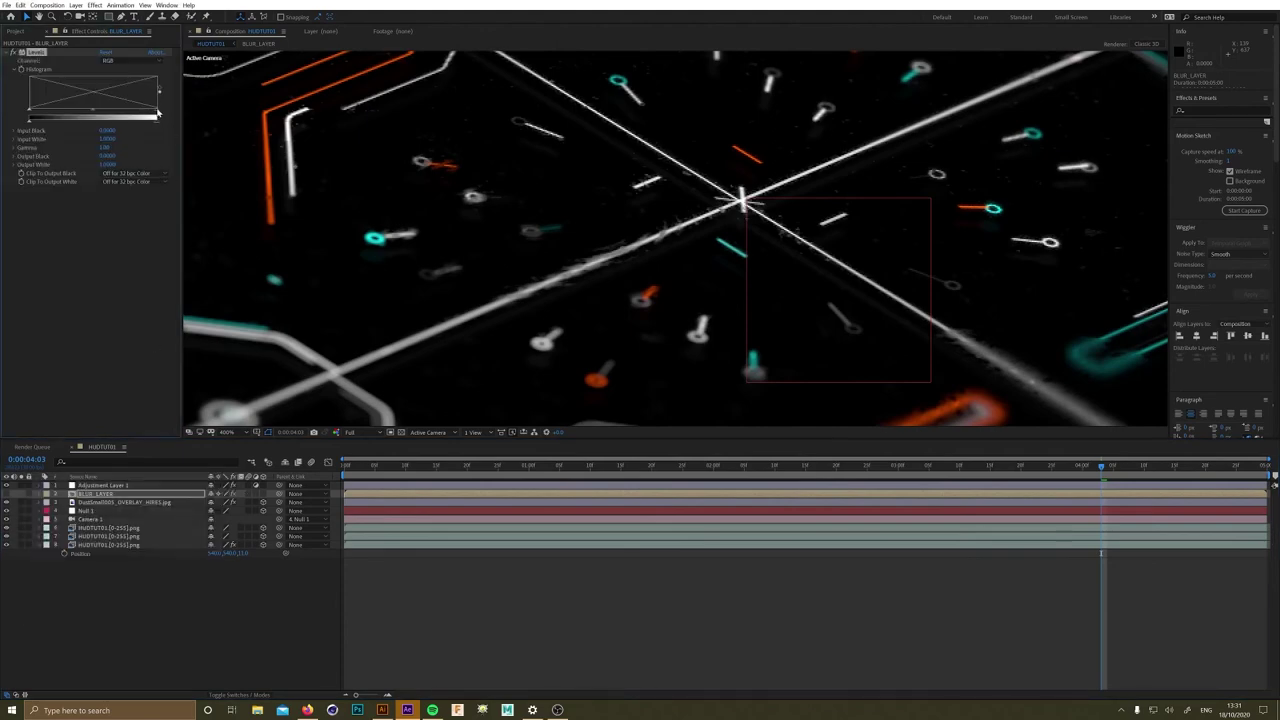
drag(157, 115, 55, 118)
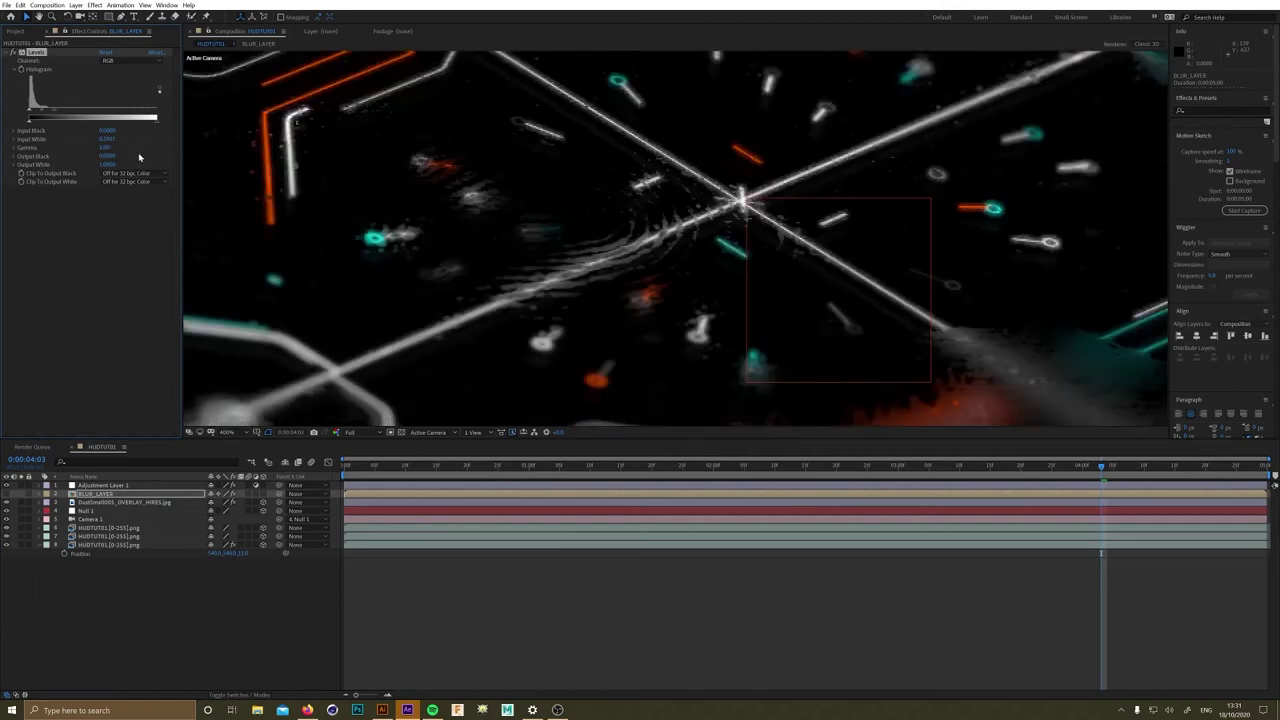
- Reduce the adjustment layer's opacity to soften the fingerprint blur
click(105, 485)
key(t)
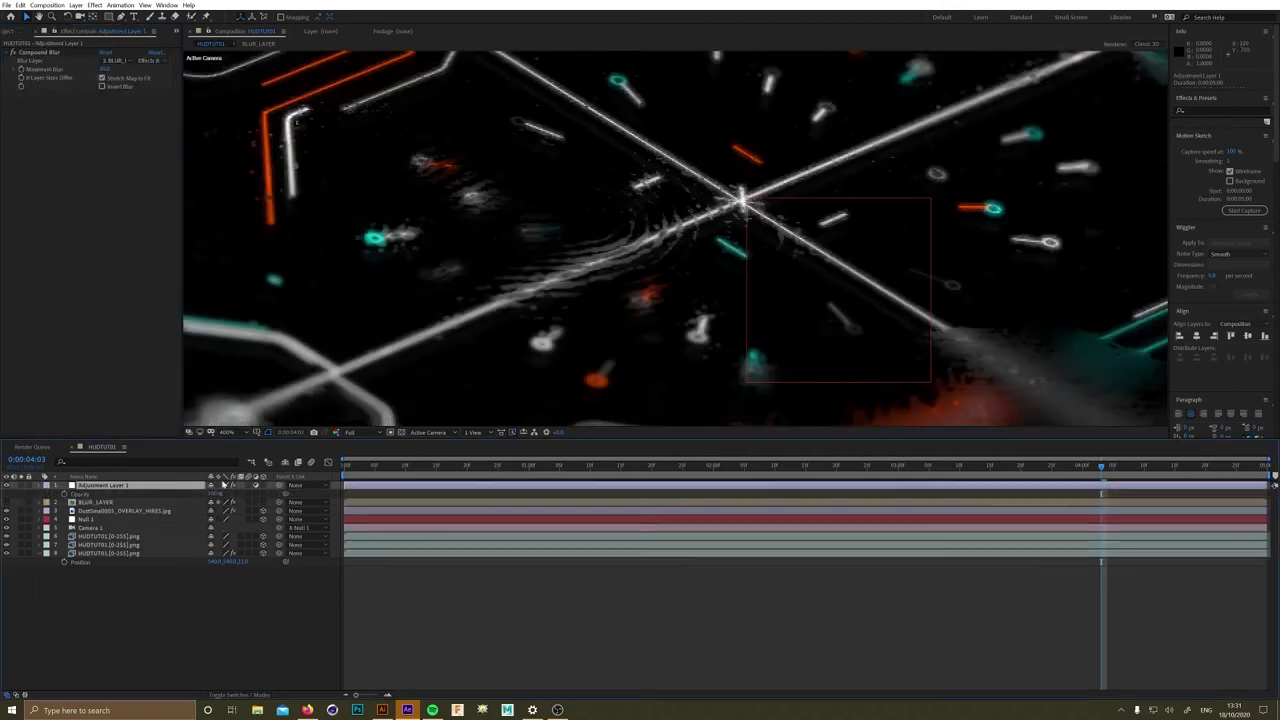
key(Return)
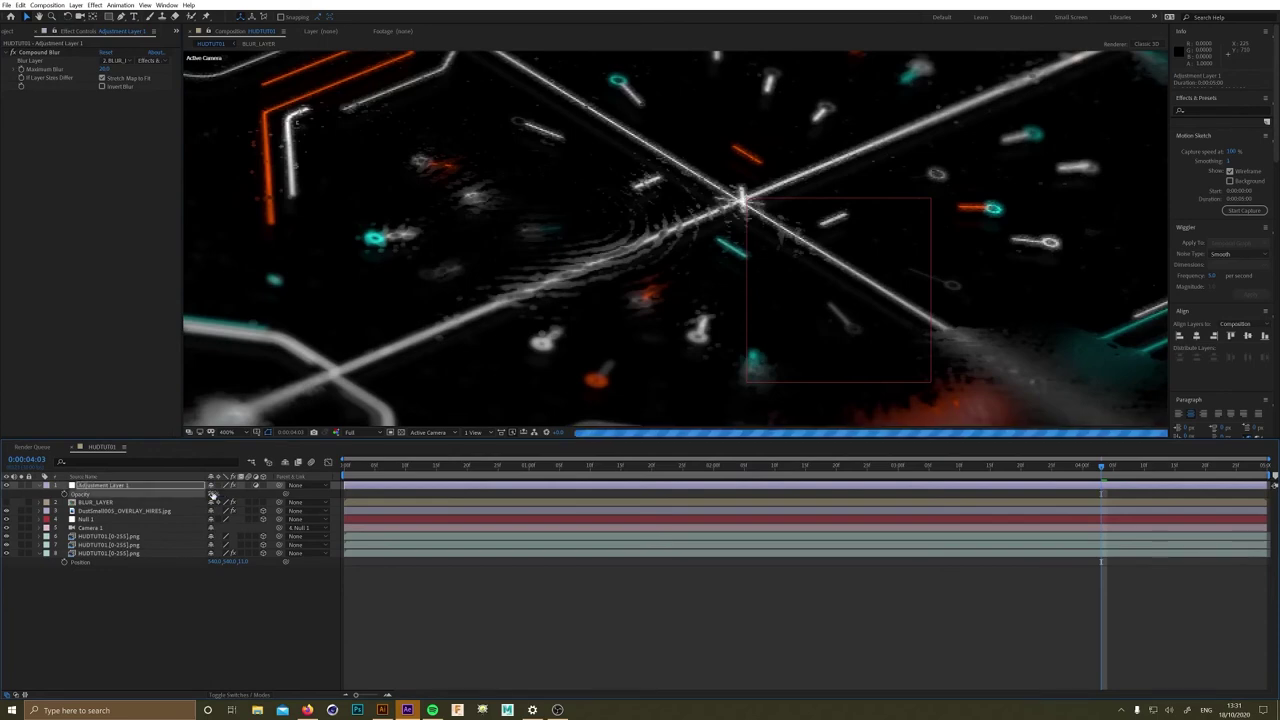
click(213, 494)
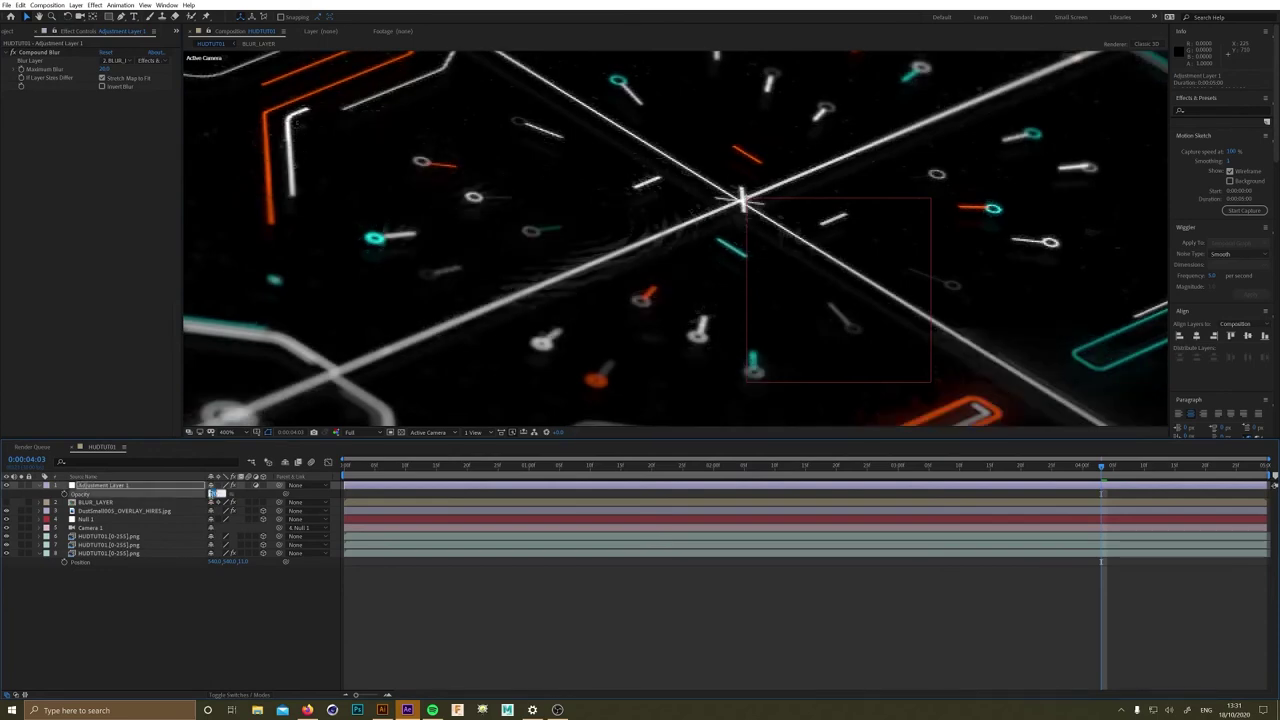
text(10)
key(Return)
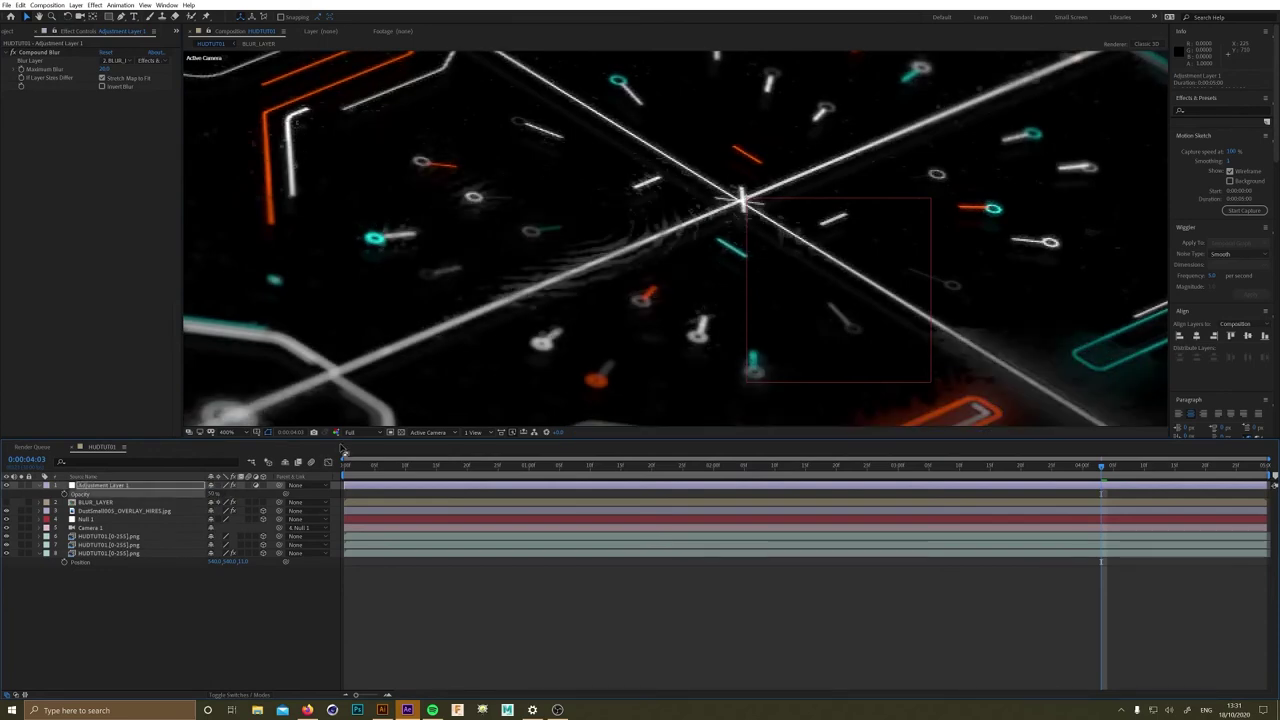
- Lower the Compound Blur's maximum blur and raise the Input White of BLUR_LAYER's Levels for a subtler smudge
key(comma)
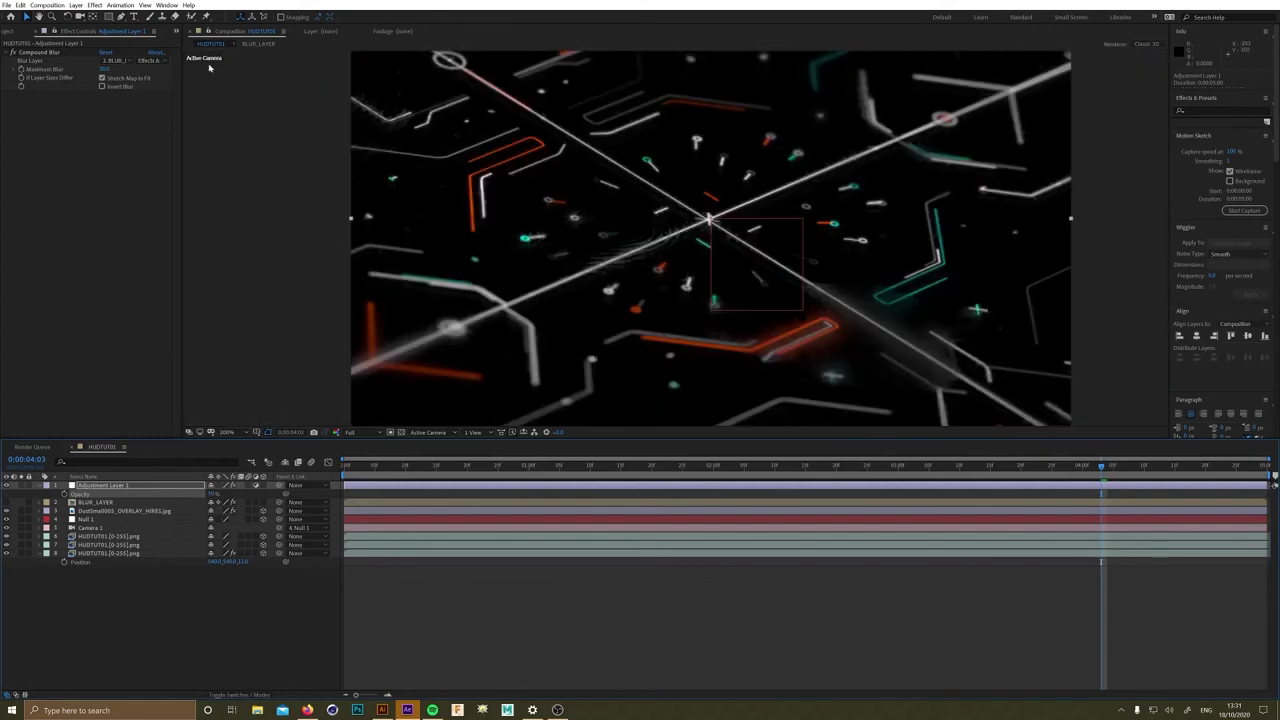
click(96, 502)
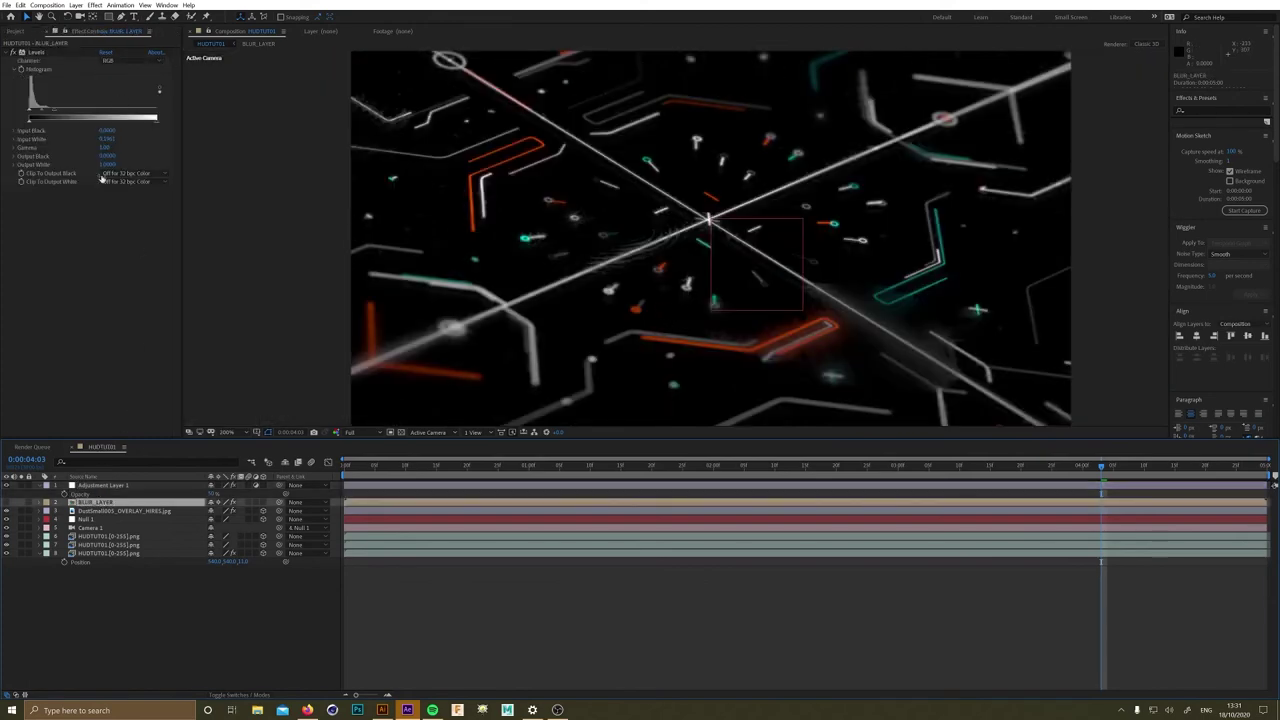
click(101, 485)
drag(101, 68, 101, 74)
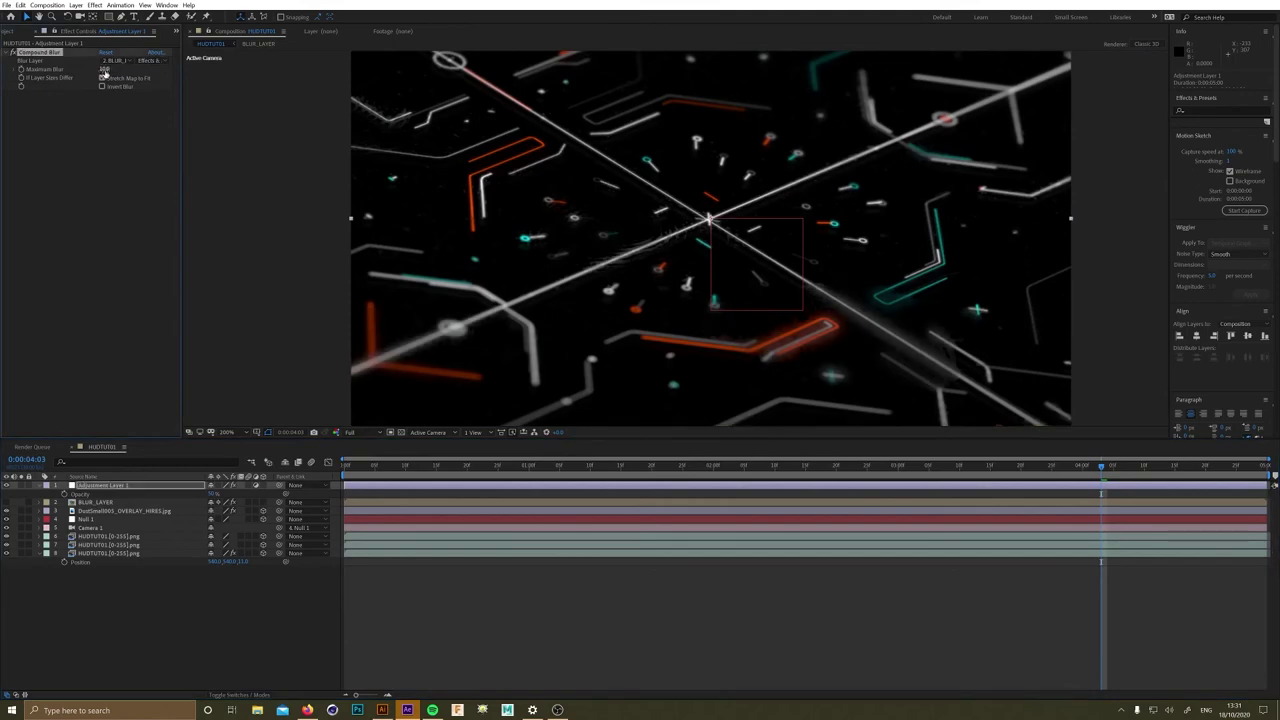
click(111, 503)
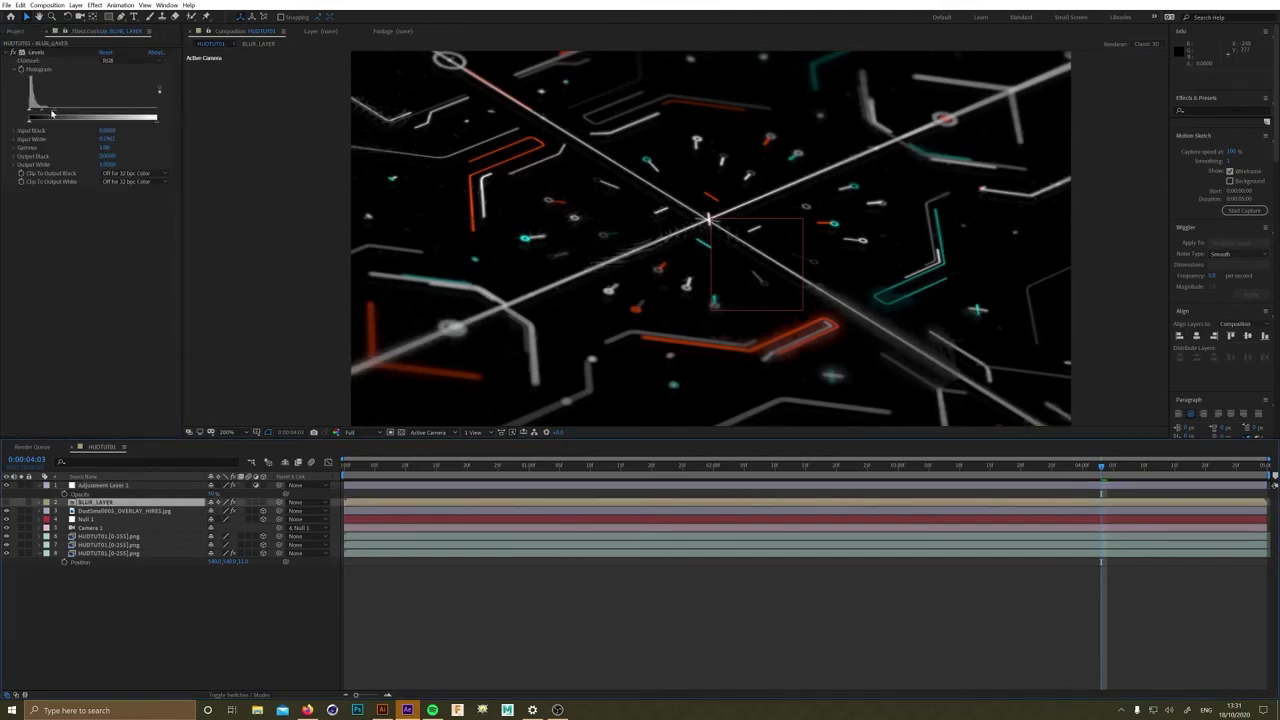
drag(52, 113, 106, 109)
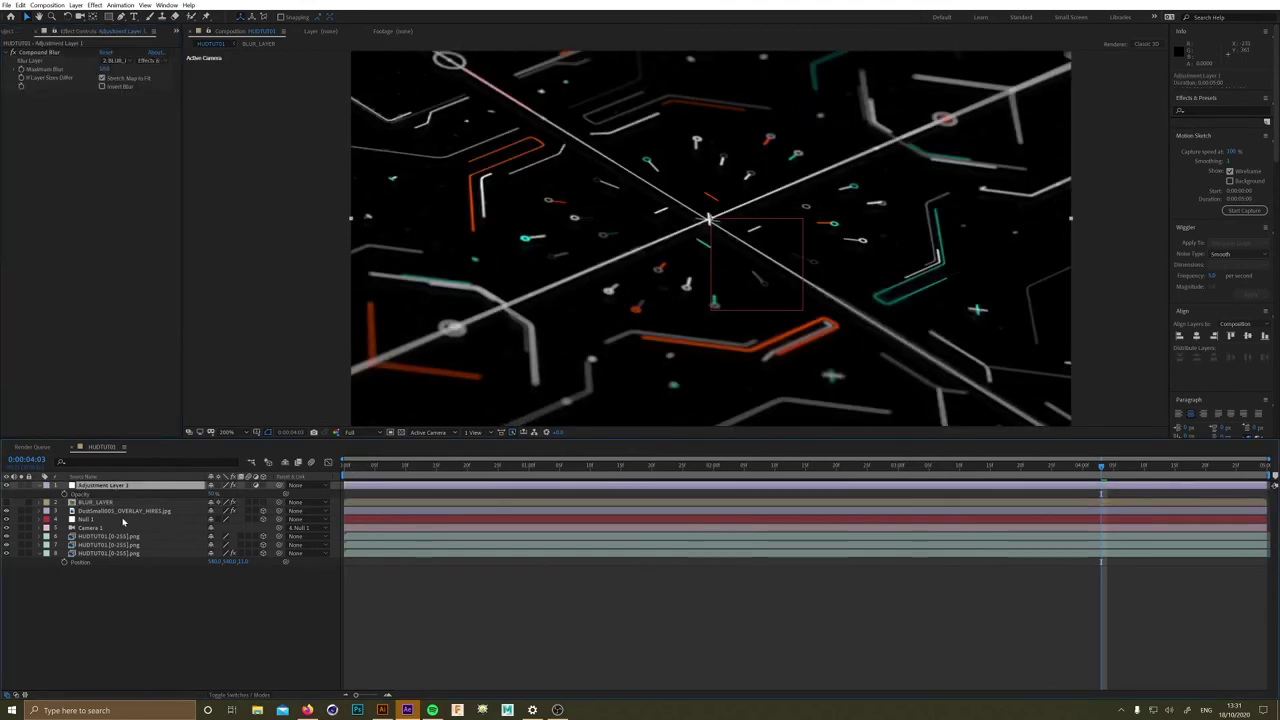
- Duplicate the uppermost HUDTUT01 image sequence layer and apply Gaussian Blur to the copy with a blurriness of about 10
click(125, 537)
key(ctrl+d)
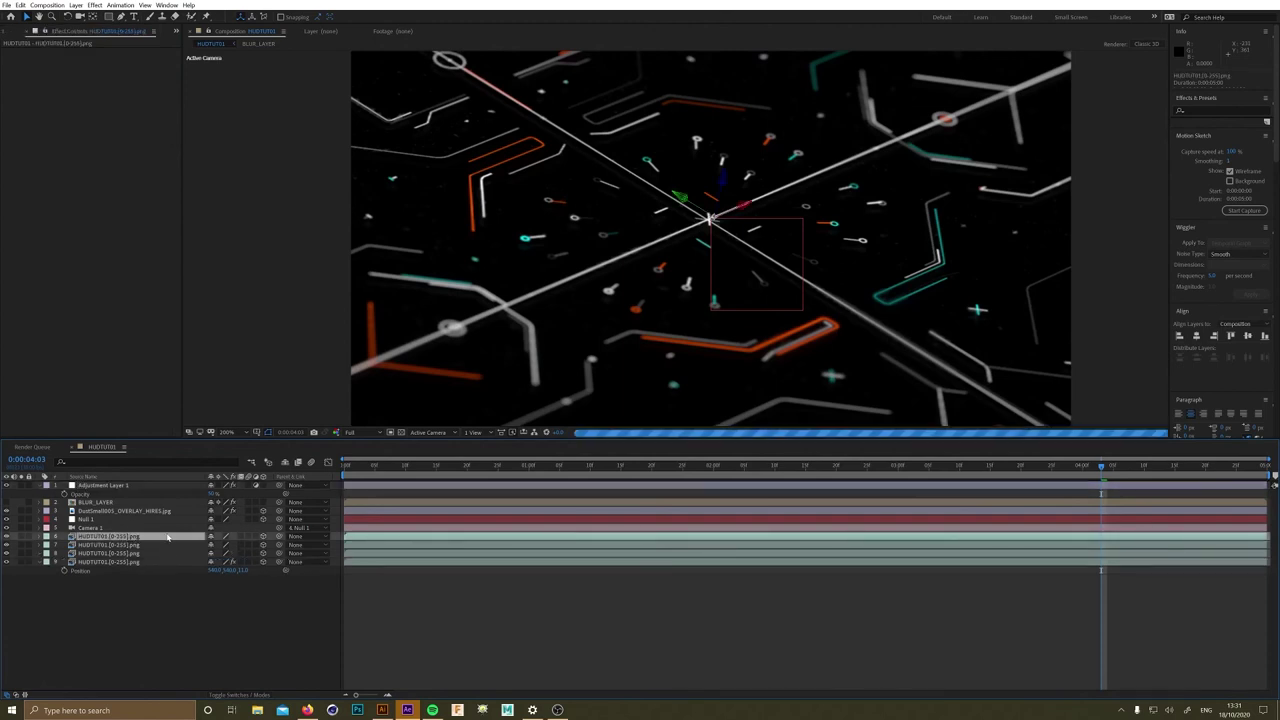
key(ctrl+space)
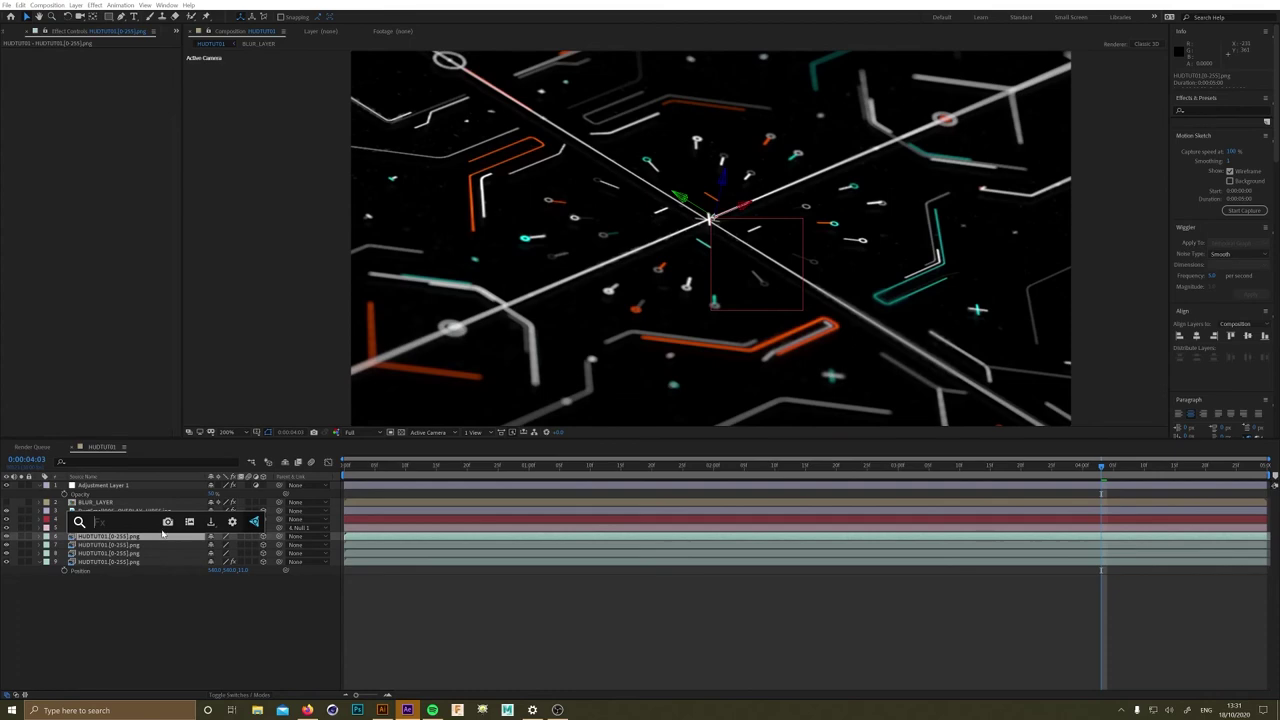
text(gau)
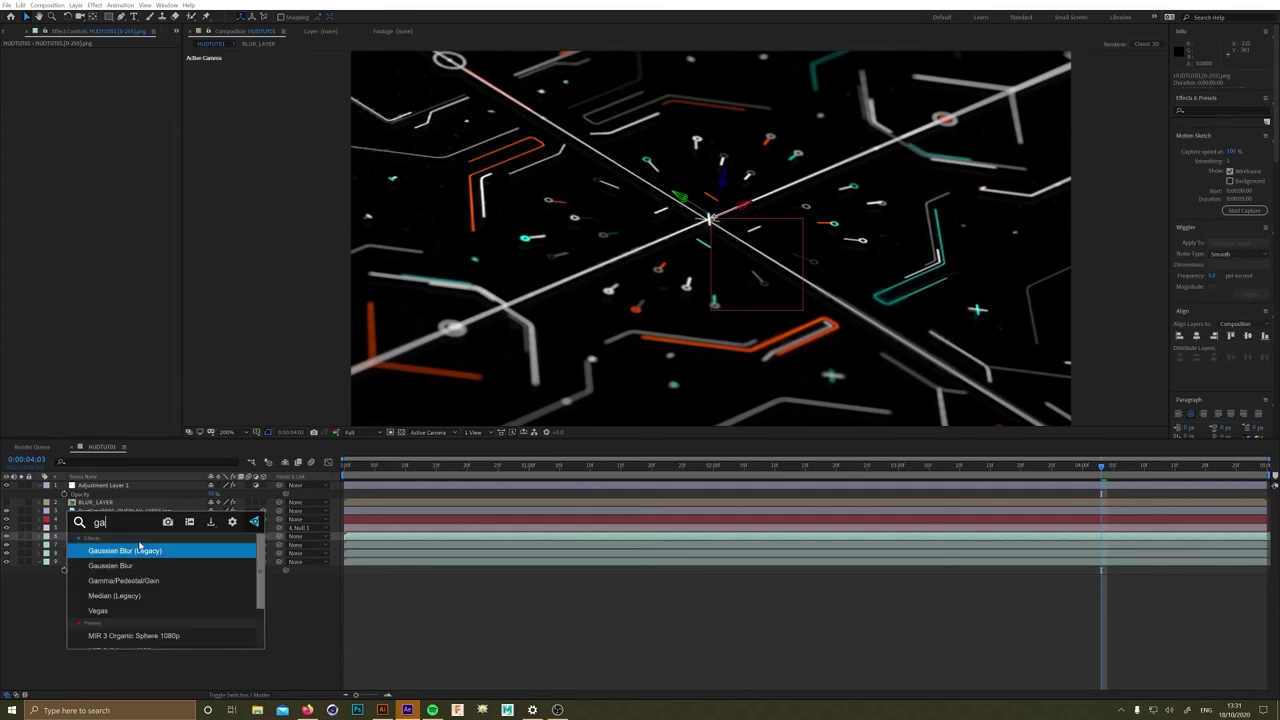
click(128, 566)
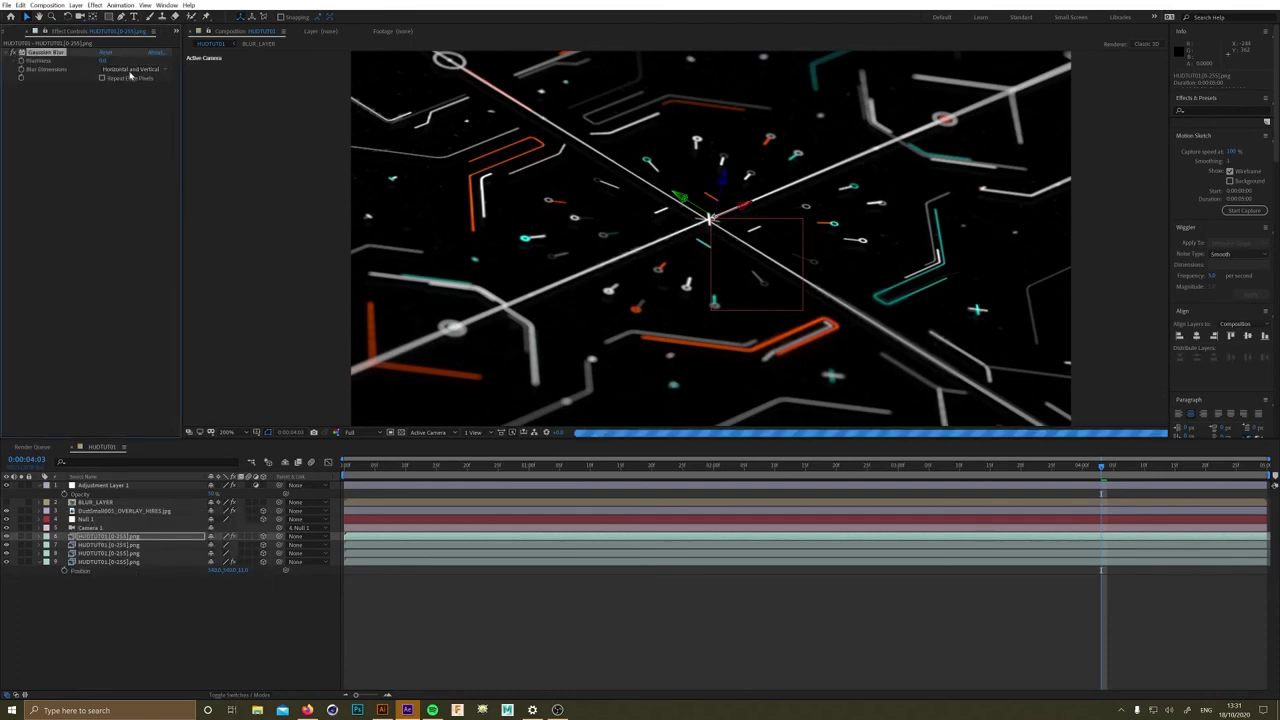
drag(103, 61, 113, 78)
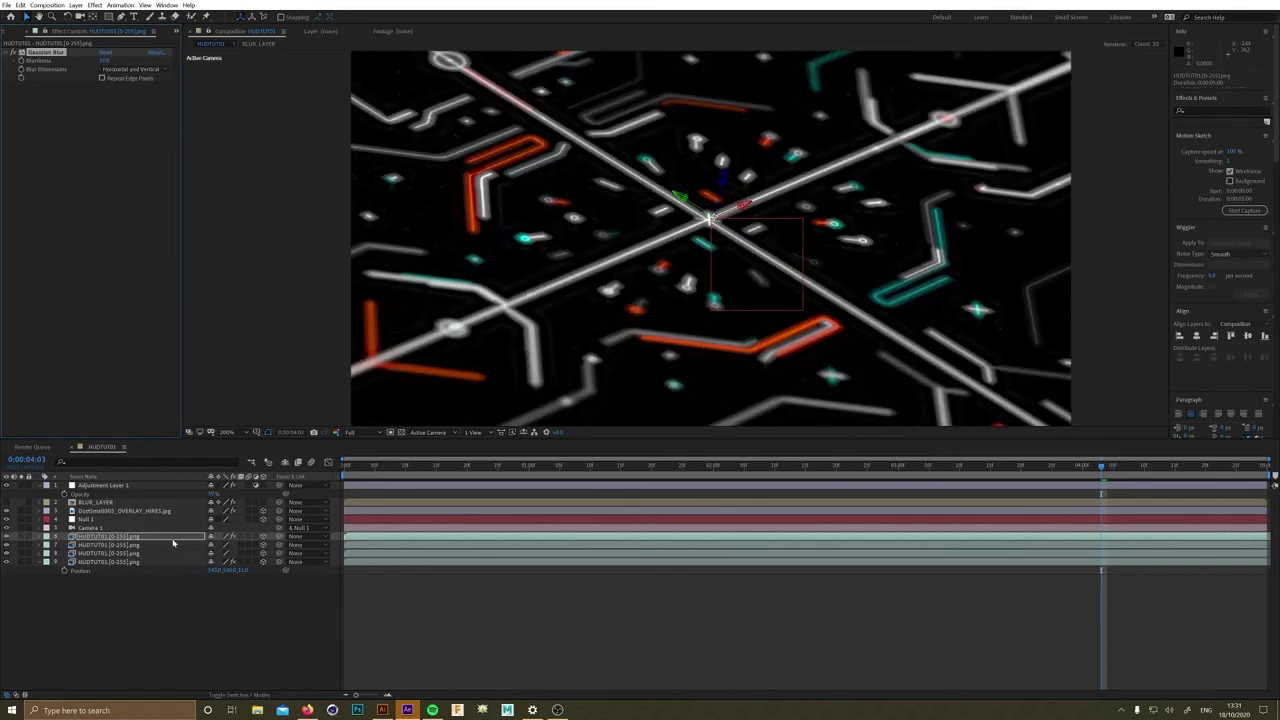
- Lower the blurred HUD copy's opacity to a few percent and fit the whole composition in view
key(t)
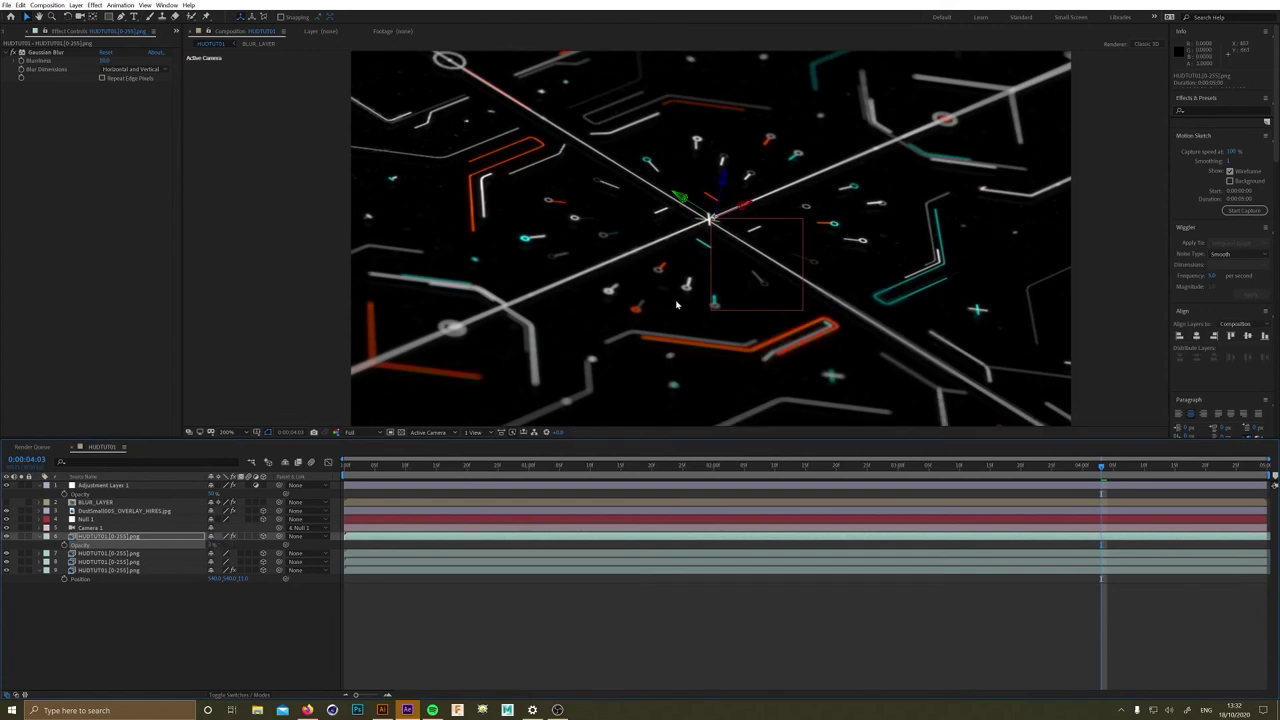
key(comma)
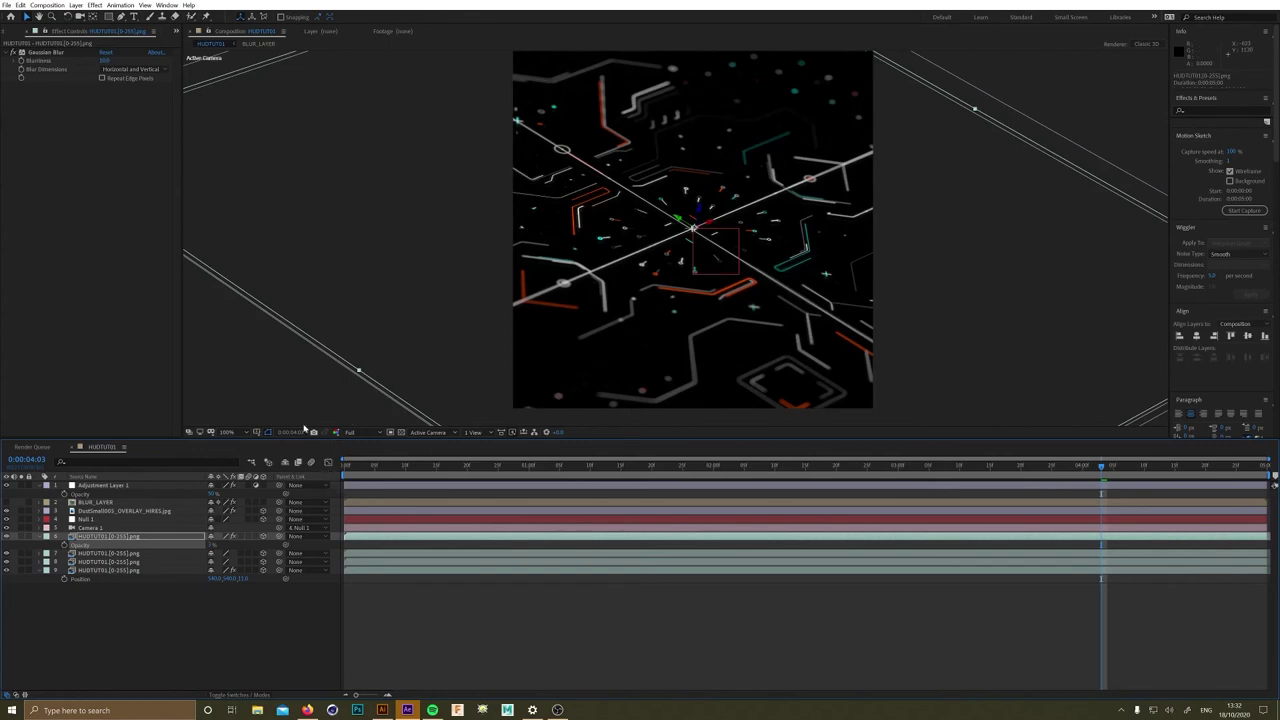
key(alt+slash)
click(333, 525)
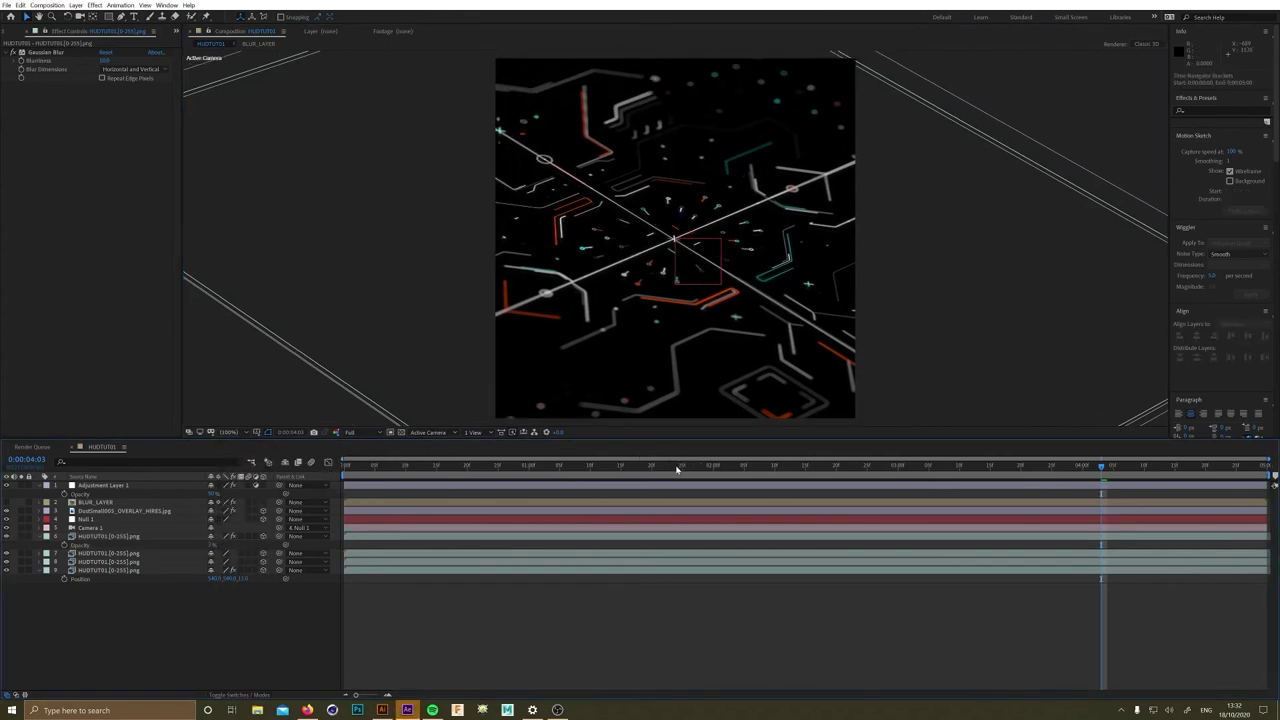
- Move the current time to 0:00:03:02 and collapse the opacity properties of the blurred HUD copy and the adjustment layer
drag(677, 469, 910, 468)
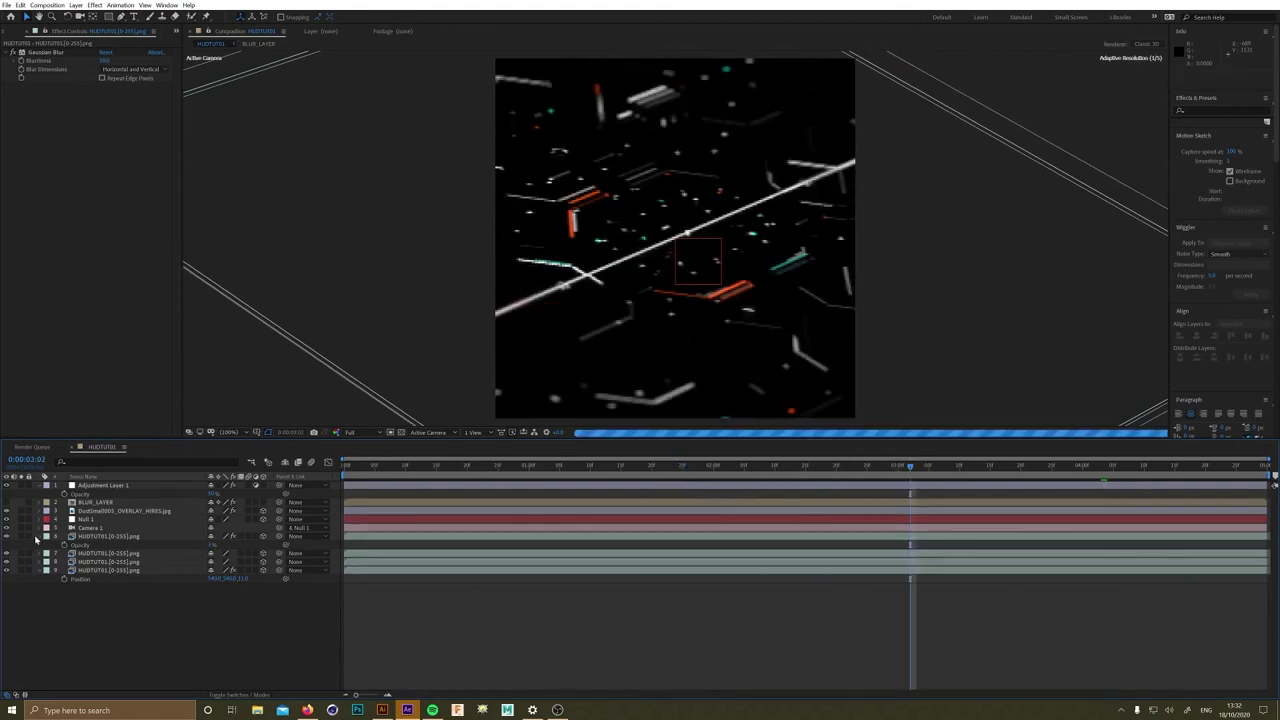
click(38, 537)
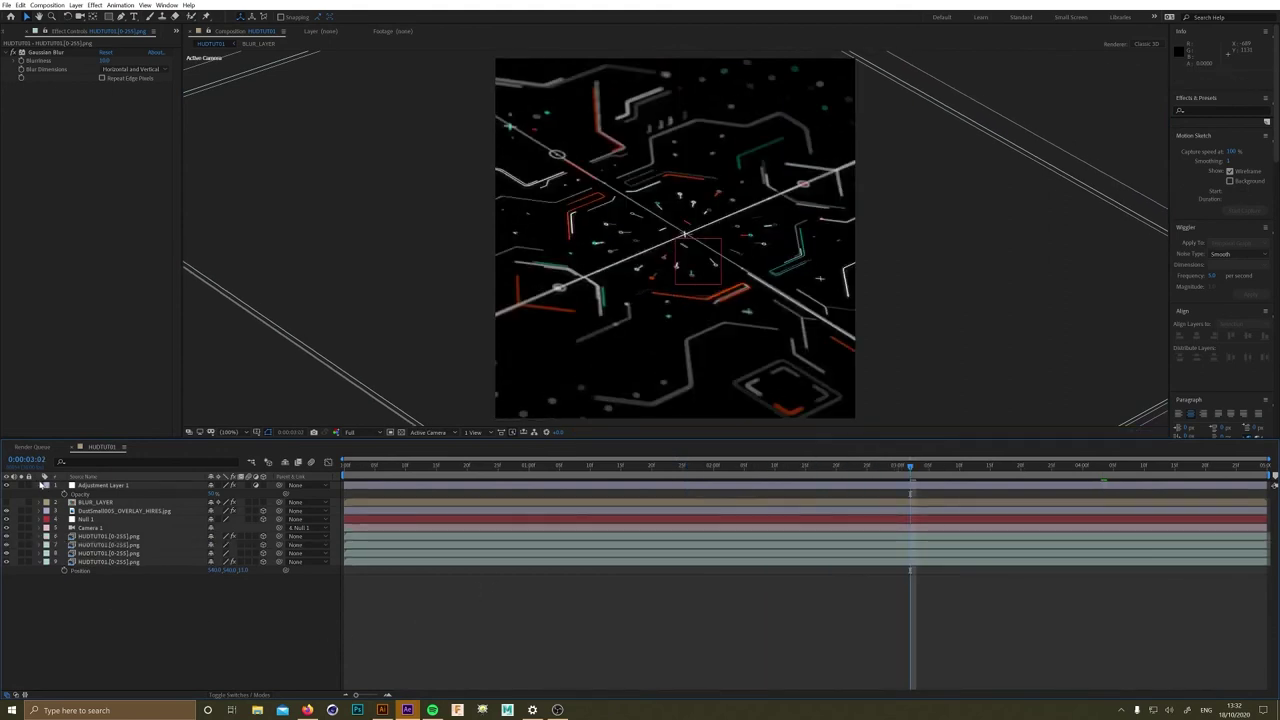
click(40, 487)
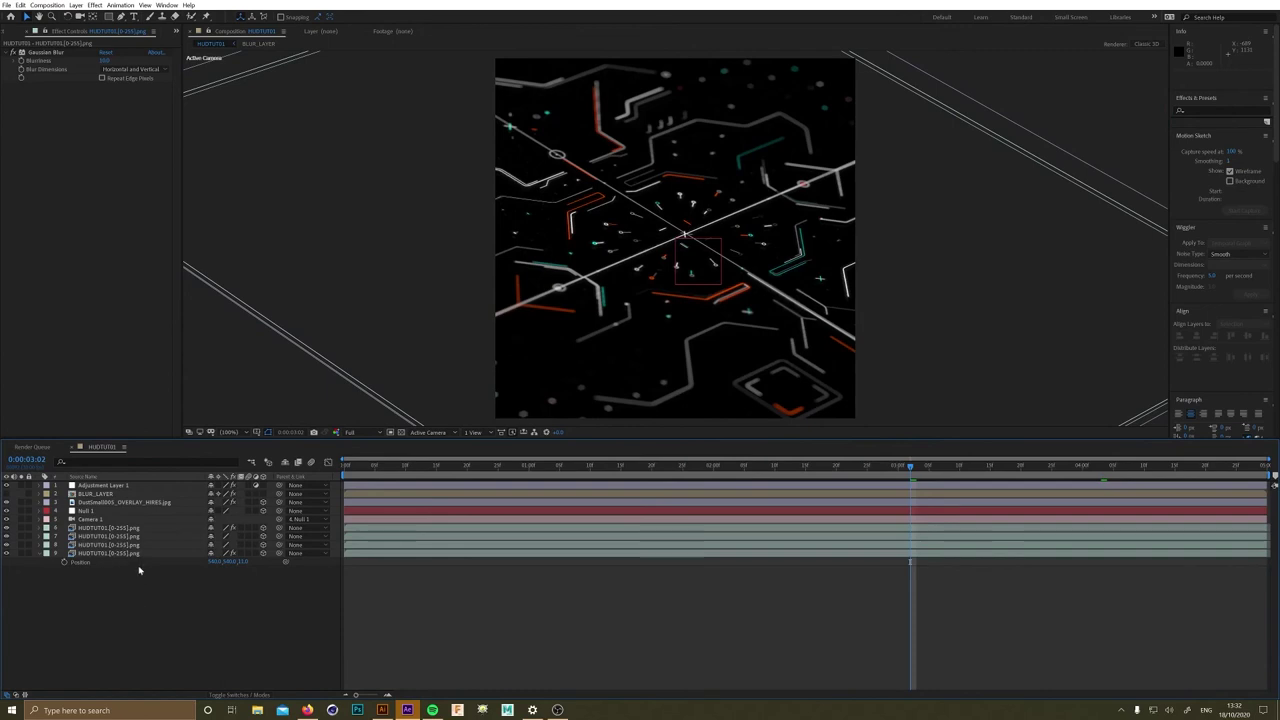
click(142, 486)
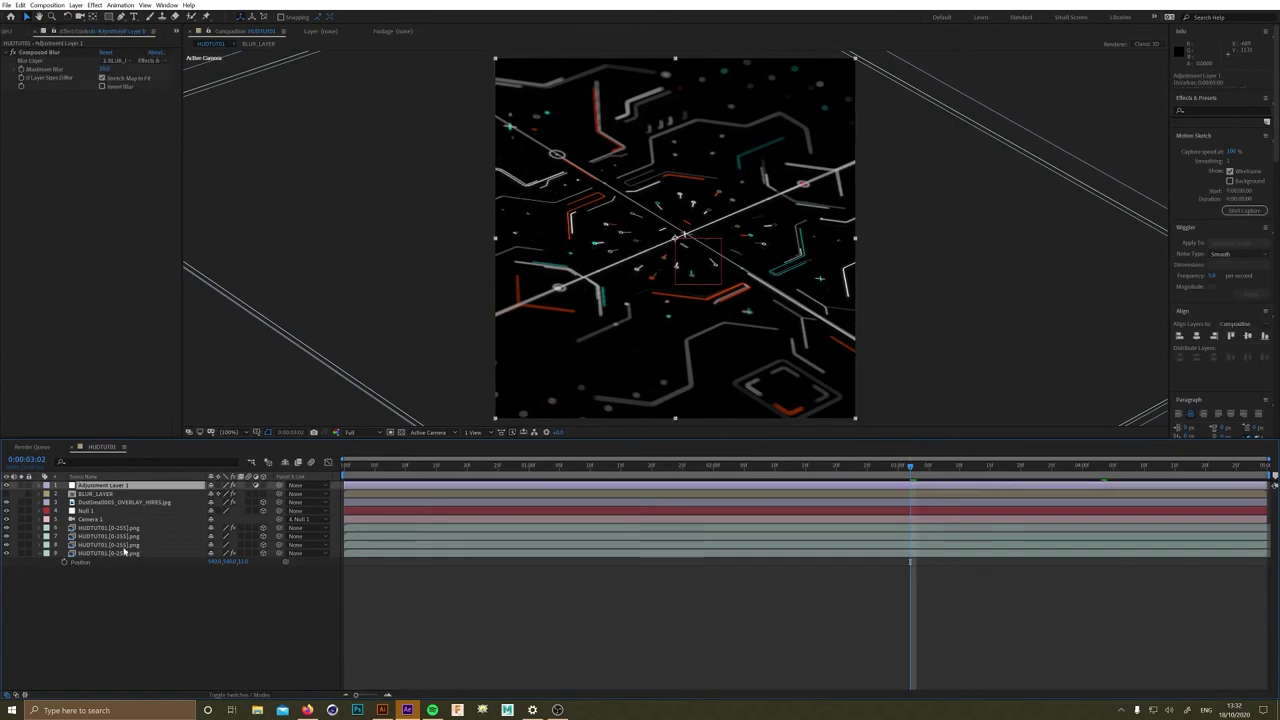
shift+click(124, 554)
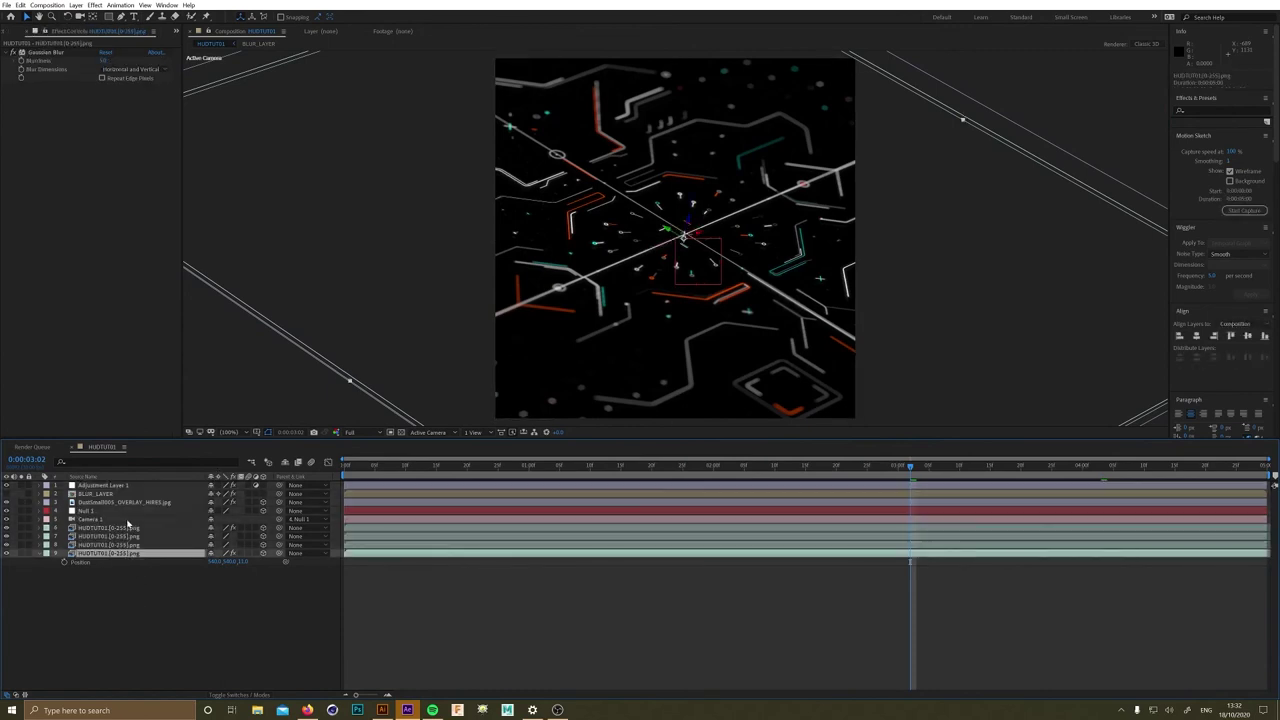
- Pre-compose all layers into Pre-comp 1, moving all attributes into the new composition
key(ctrl+shift+c)
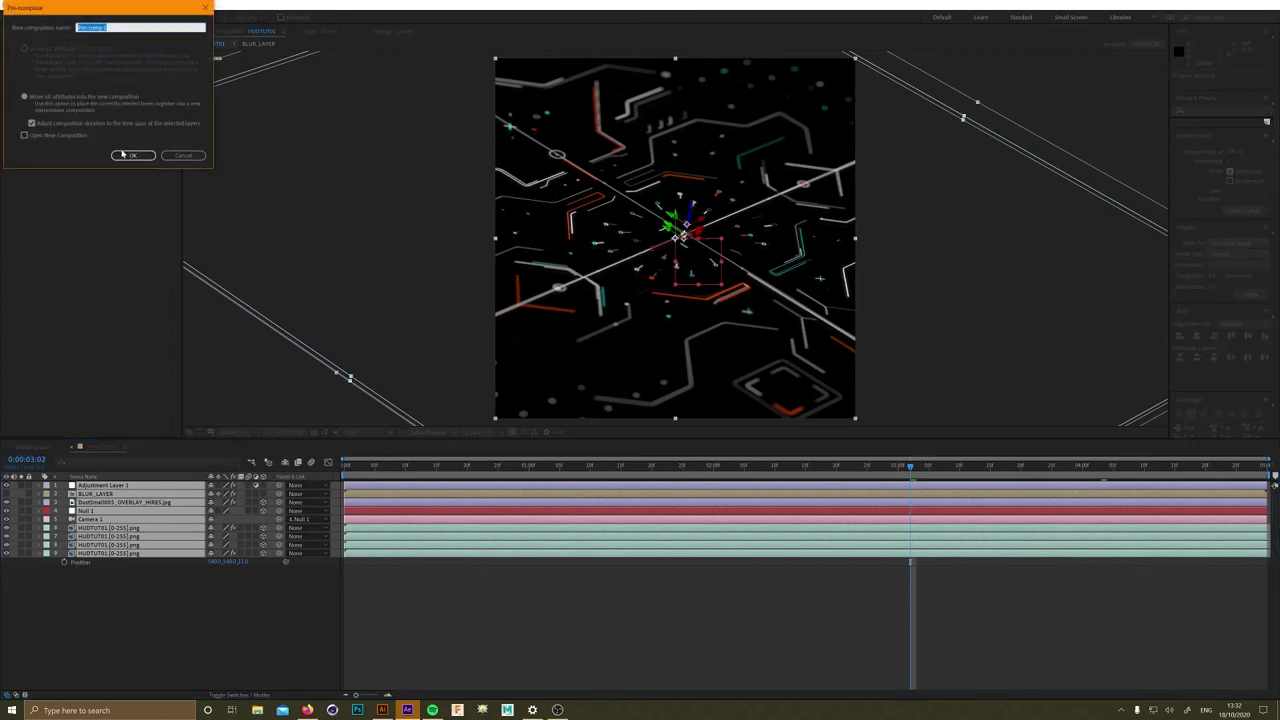
click(74, 98)
click(134, 156)
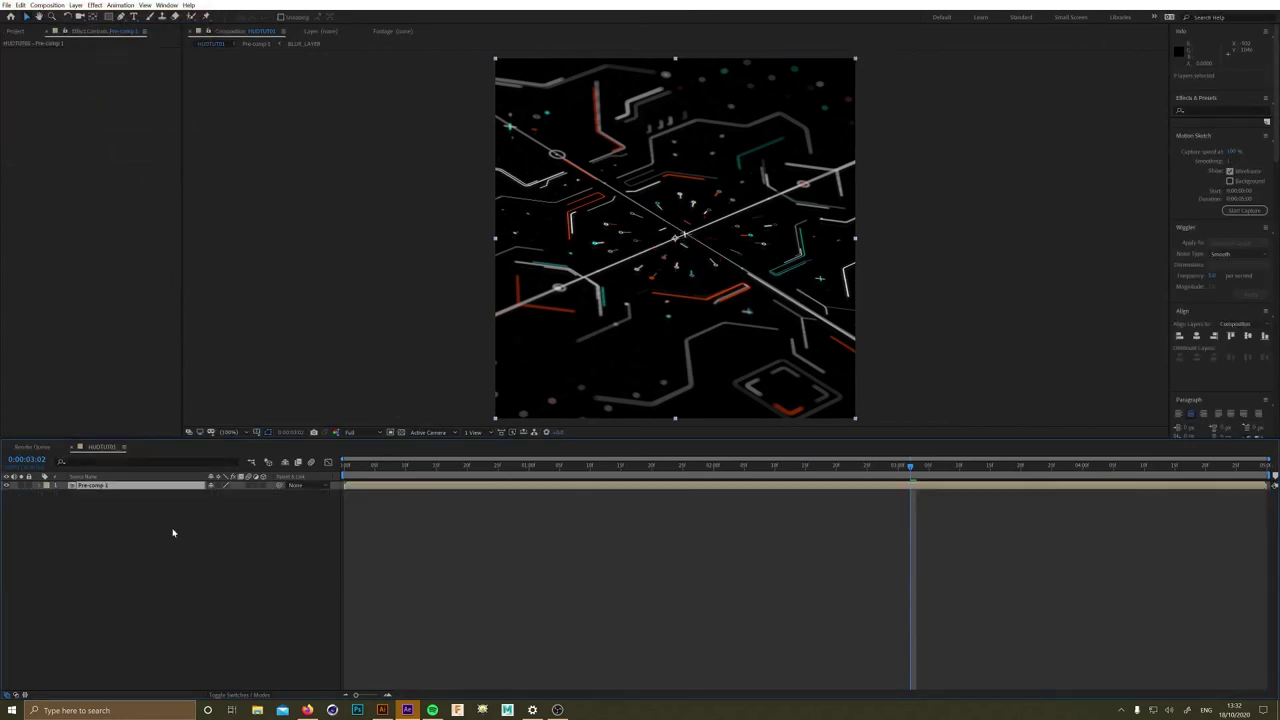
- Apply the Shift Channels effect to the Pre-comp 1 layer
click(117, 506)
click(114, 486)
key(ctrl+space)
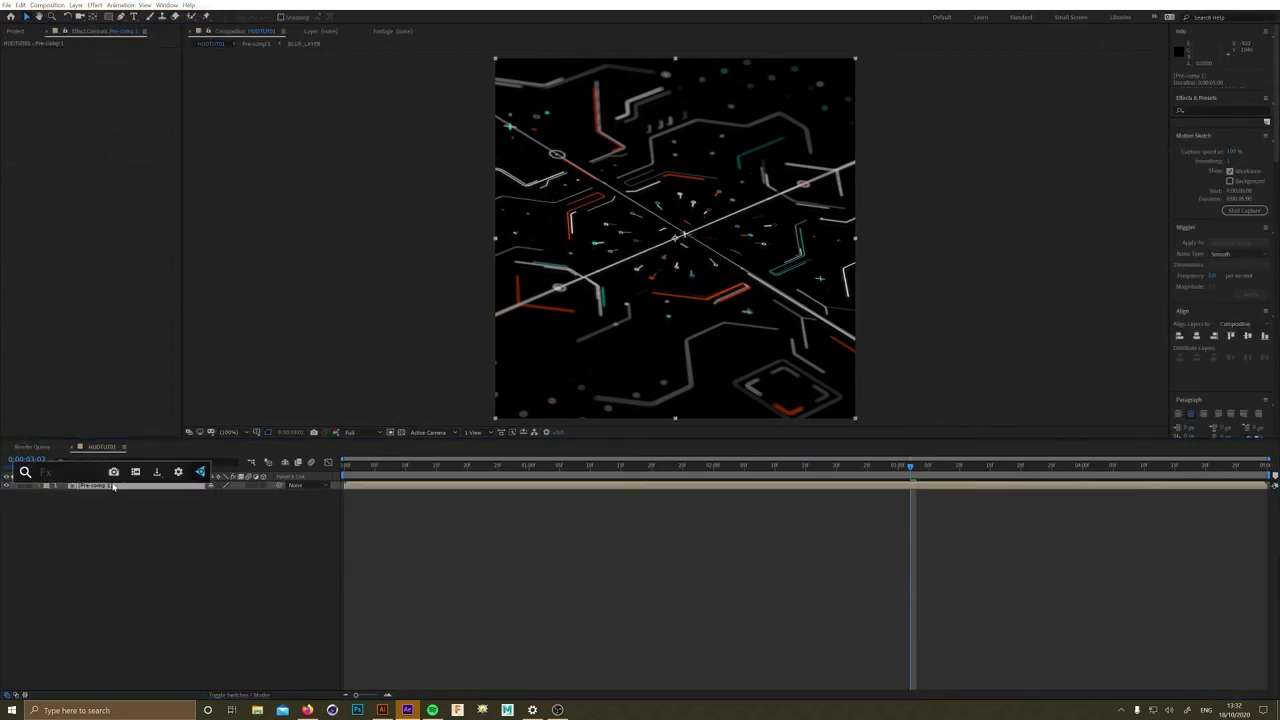
text(sh)
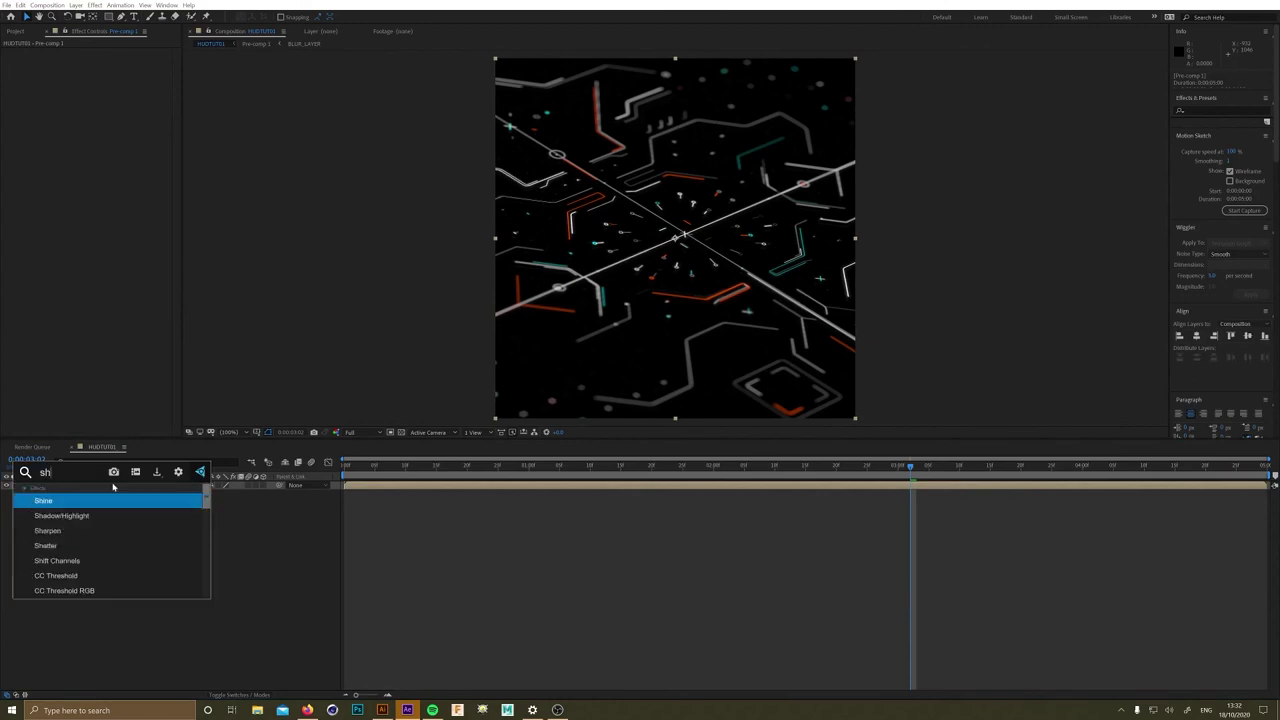
text(if)
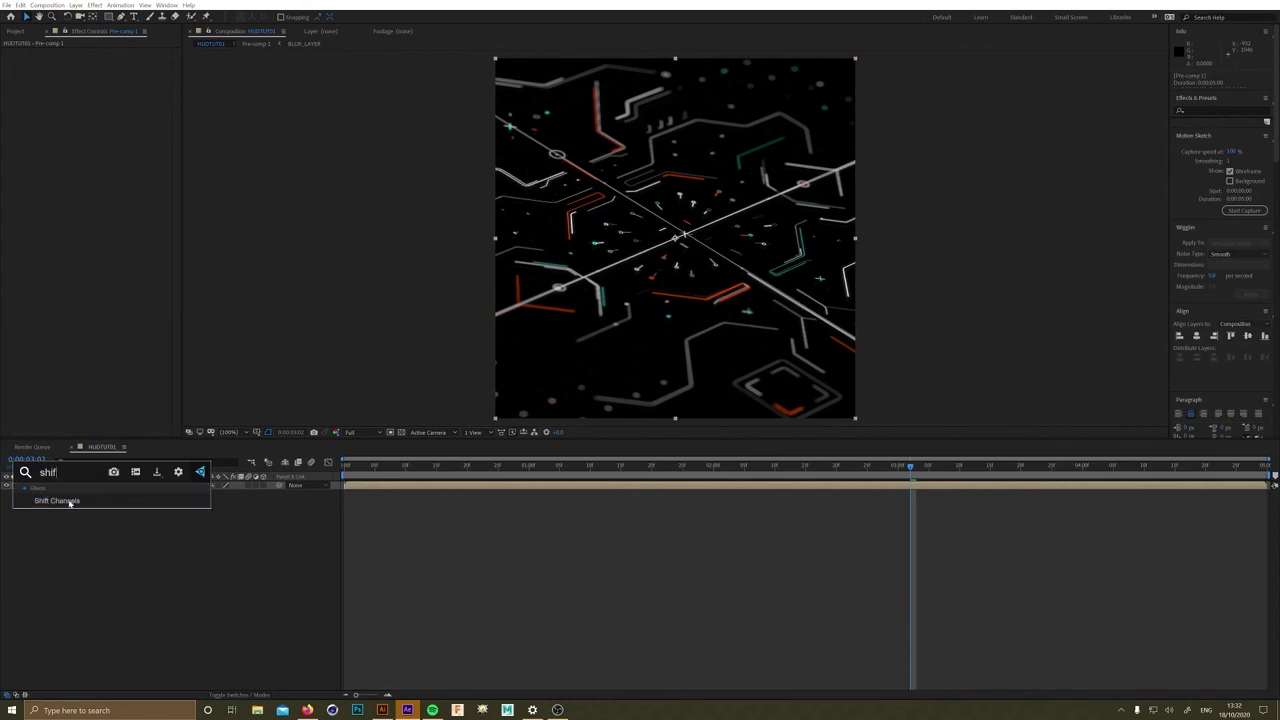
click(69, 503)
- Try taking both the green and blue channels from Red in Shift Channels
click(118, 78)
click(122, 91)
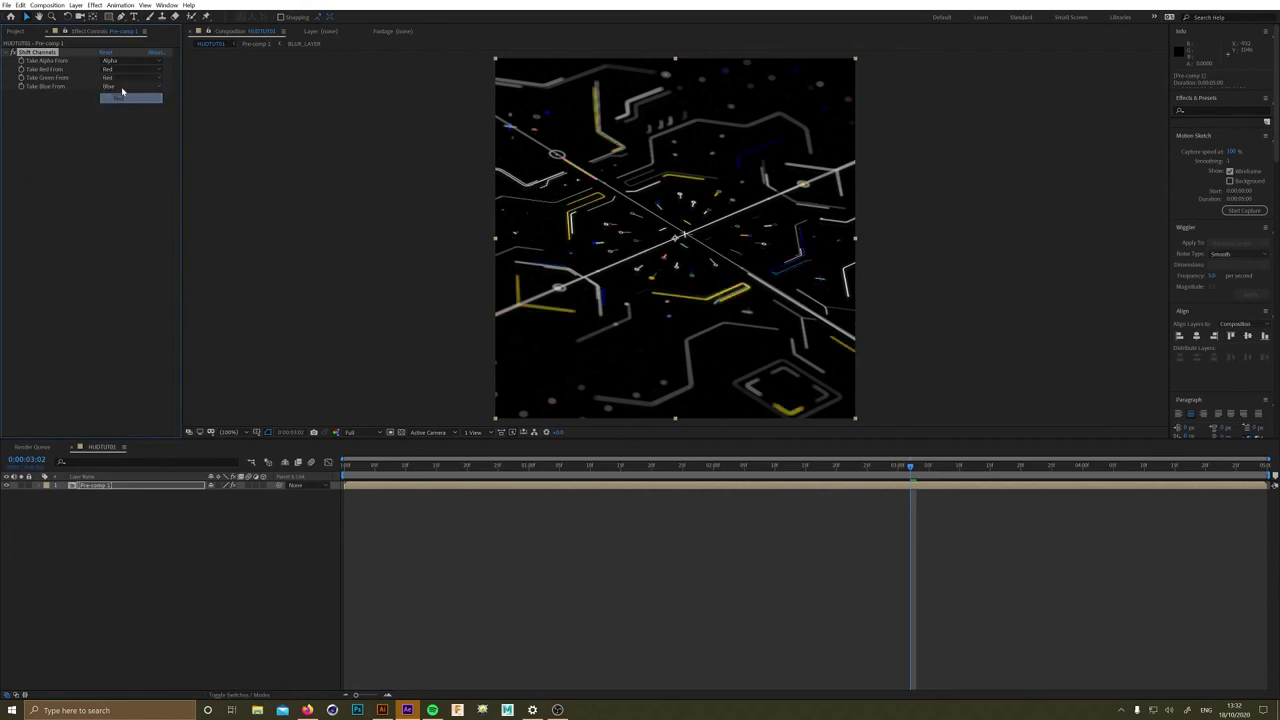
click(121, 100)
click(100, 486)
click(125, 69)
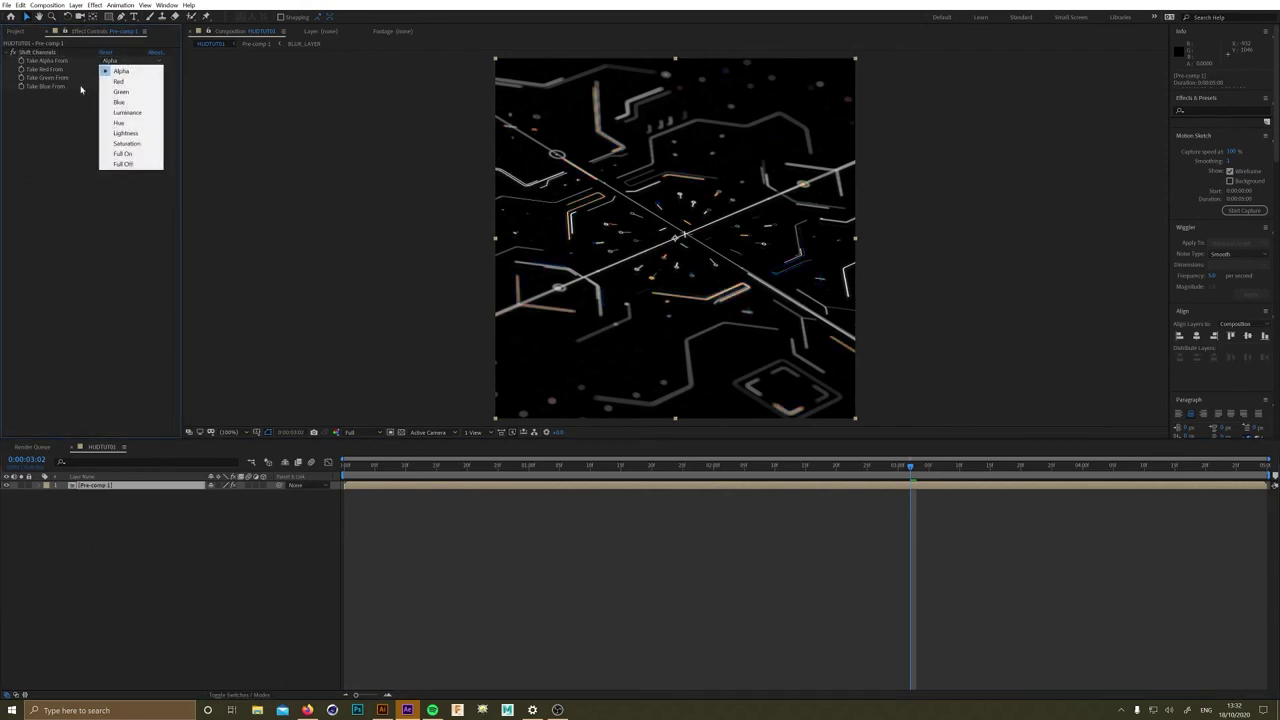
click(70, 71)
- Isolate the red channel in Shift Channels by setting Take Green From and Take Blue From to Full Off
click(115, 77)
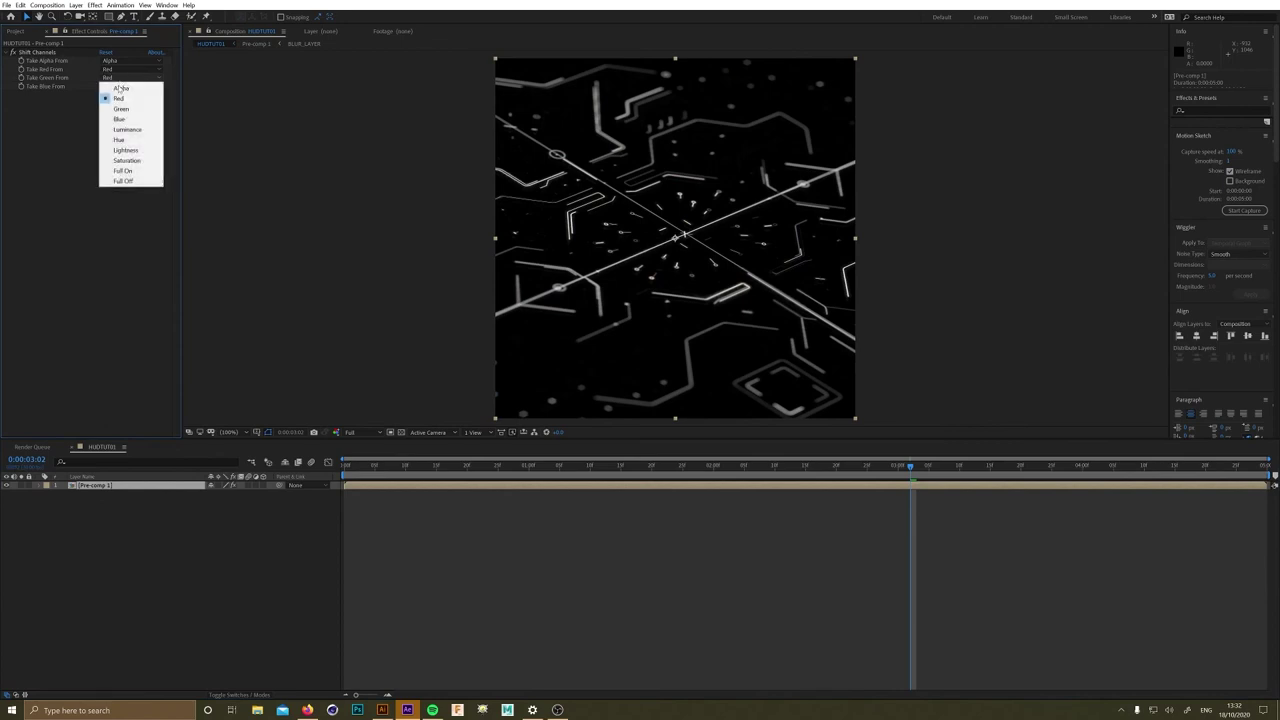
click(123, 181)
click(118, 86)
click(123, 189)
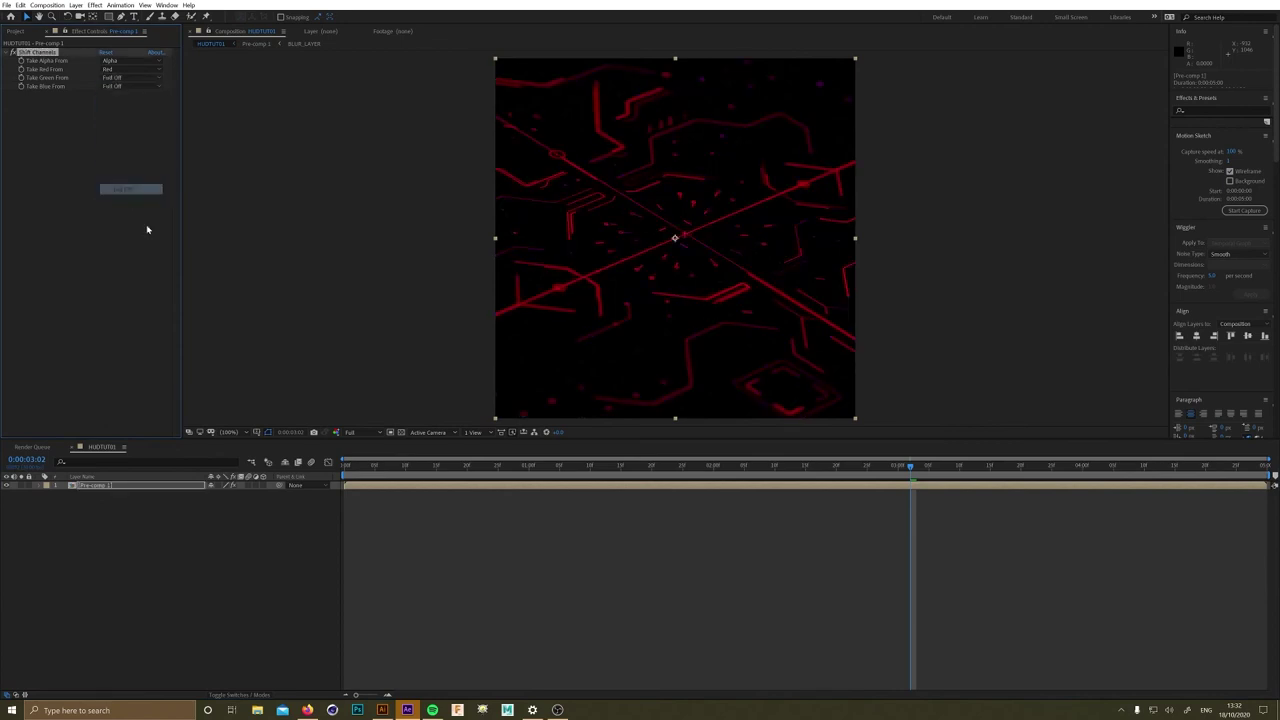
- Duplicate the red-channel layer and isolate green on the copy, with Take Red From at Full Off and Take Green From at Green
click(106, 486)
key(ctrl+d)
click(125, 69)
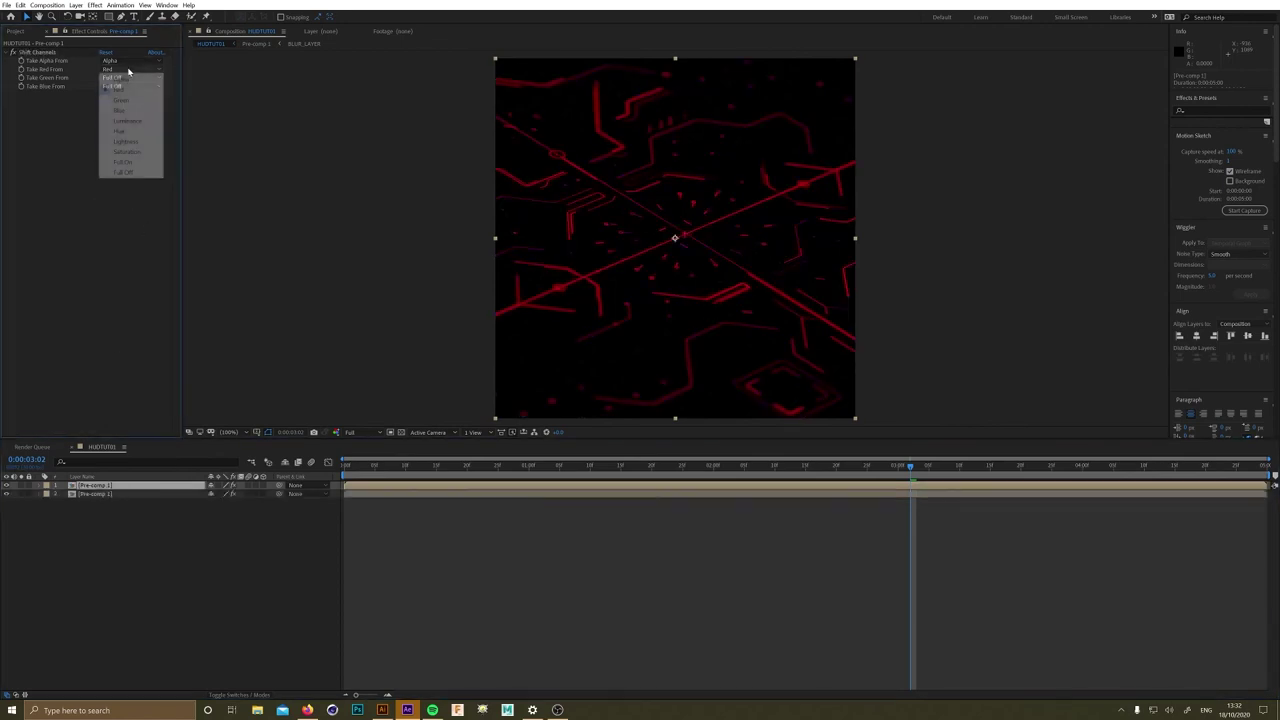
click(120, 100)
click(126, 70)
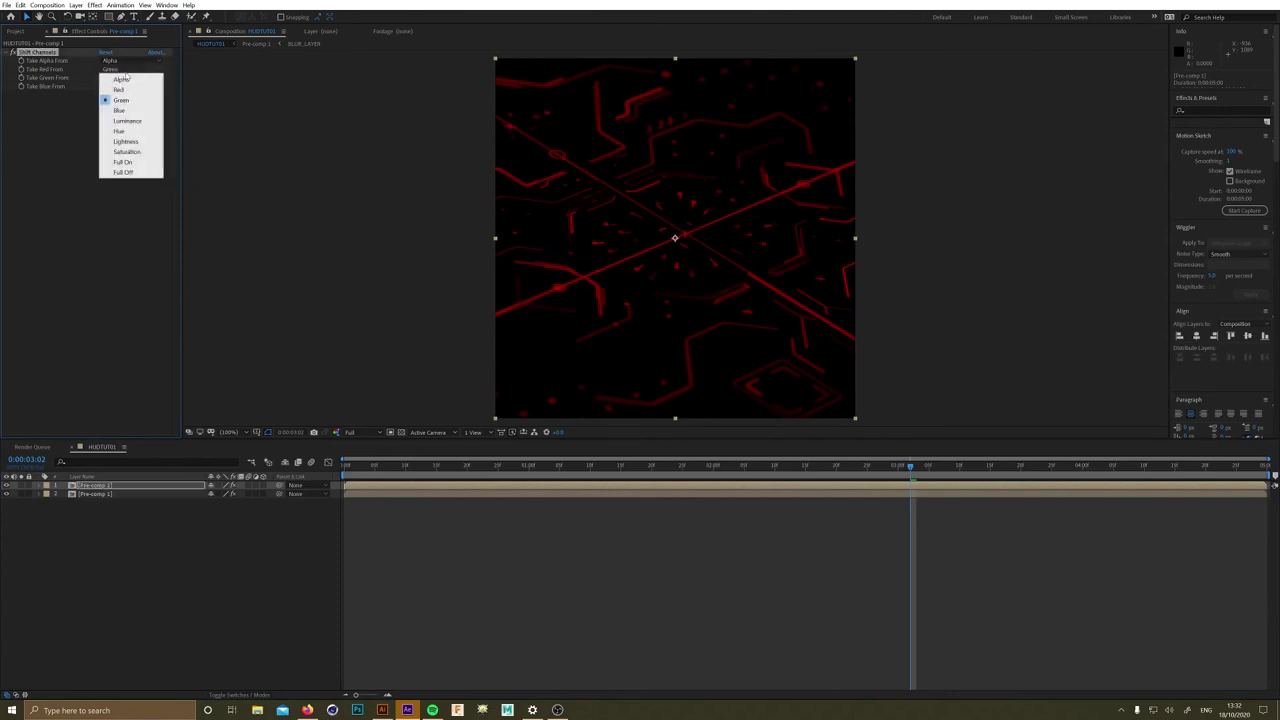
click(123, 172)
click(112, 77)
click(121, 108)
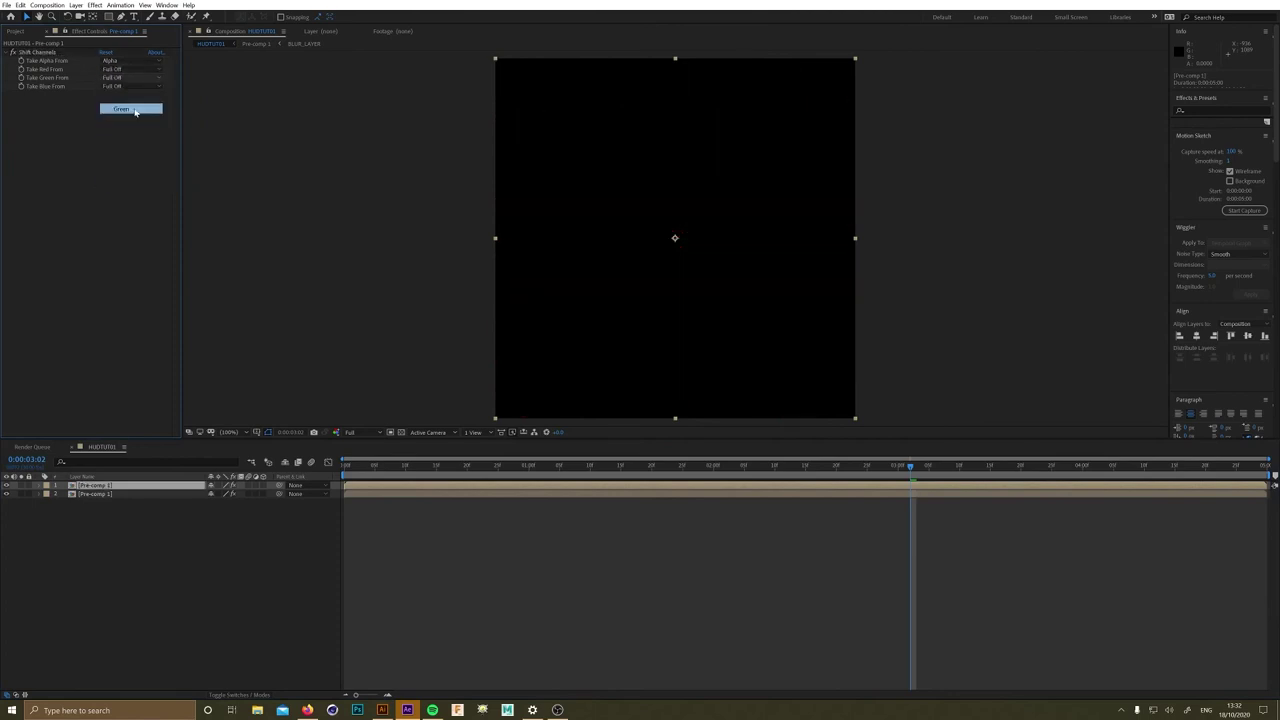
- Duplicate the green-channel layer and isolate blue on the copy, with Take Green From at Full Off and Take Blue From at Blue
click(112, 488)
key(ctrl+d)
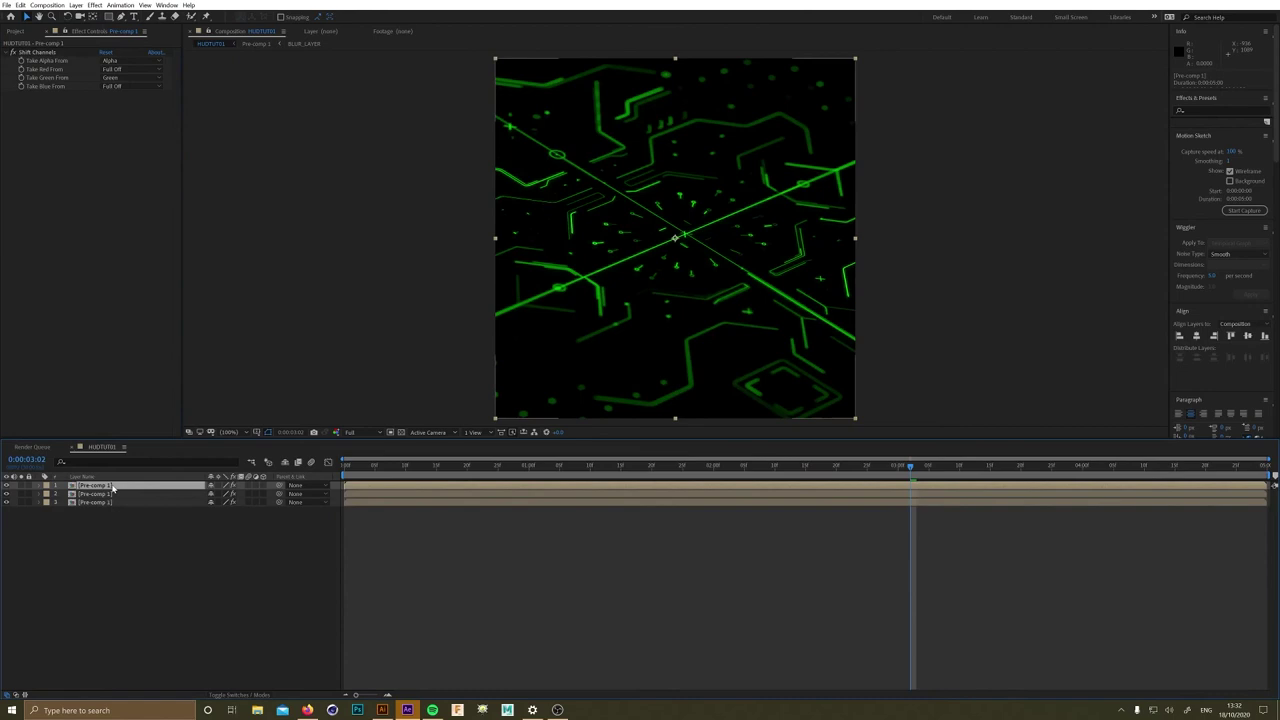
click(112, 77)
click(115, 182)
click(112, 86)
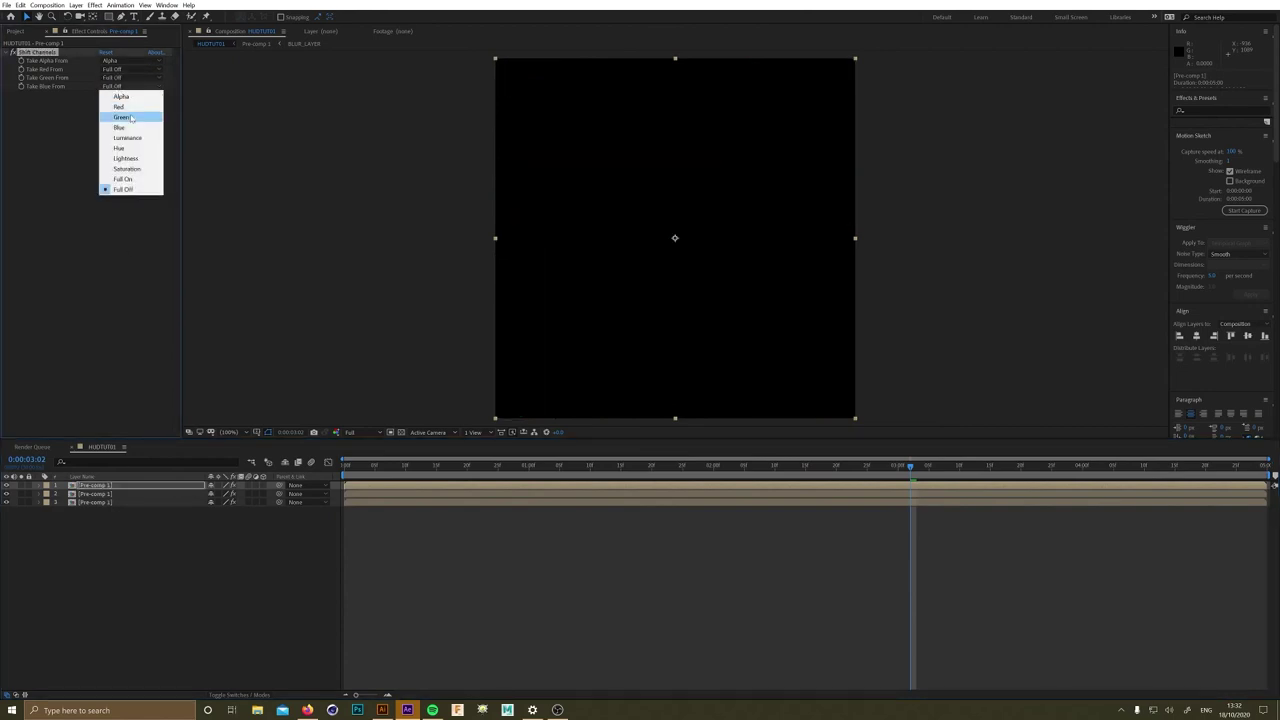
click(119, 128)
- Show the blending mode column and set the blue and green channel layers to Screen
click(173, 487)
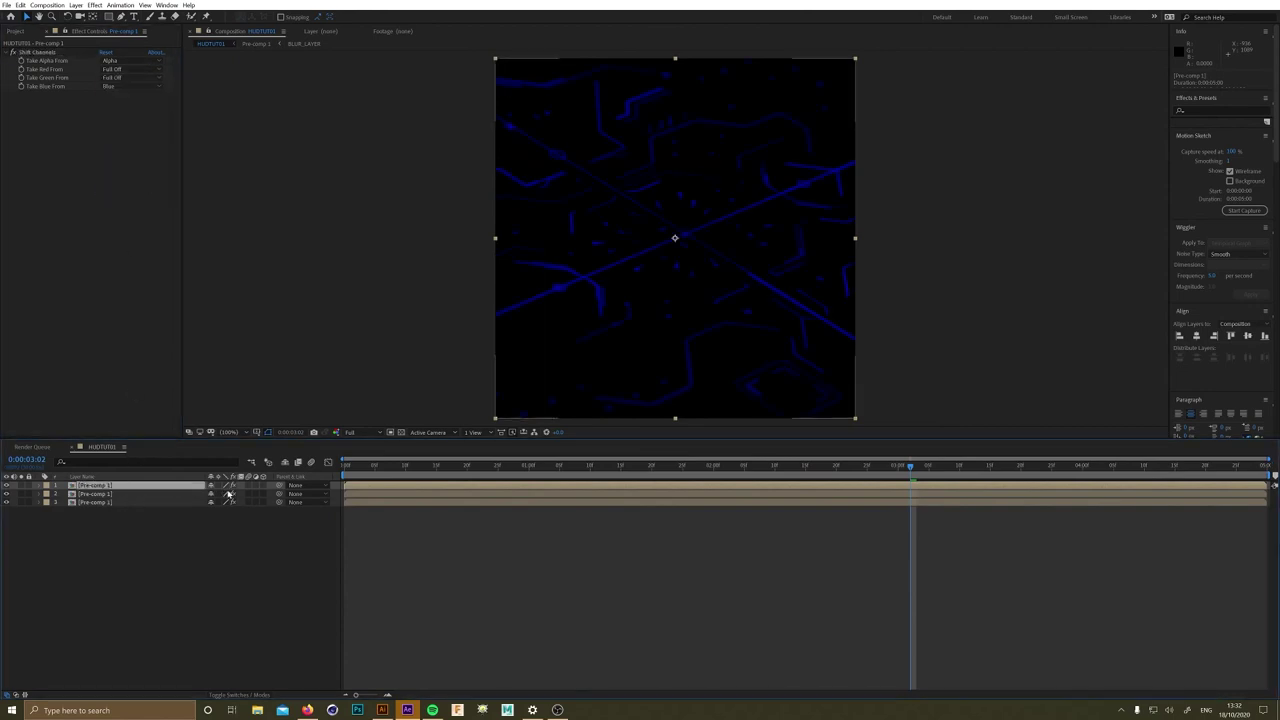
click(236, 690)
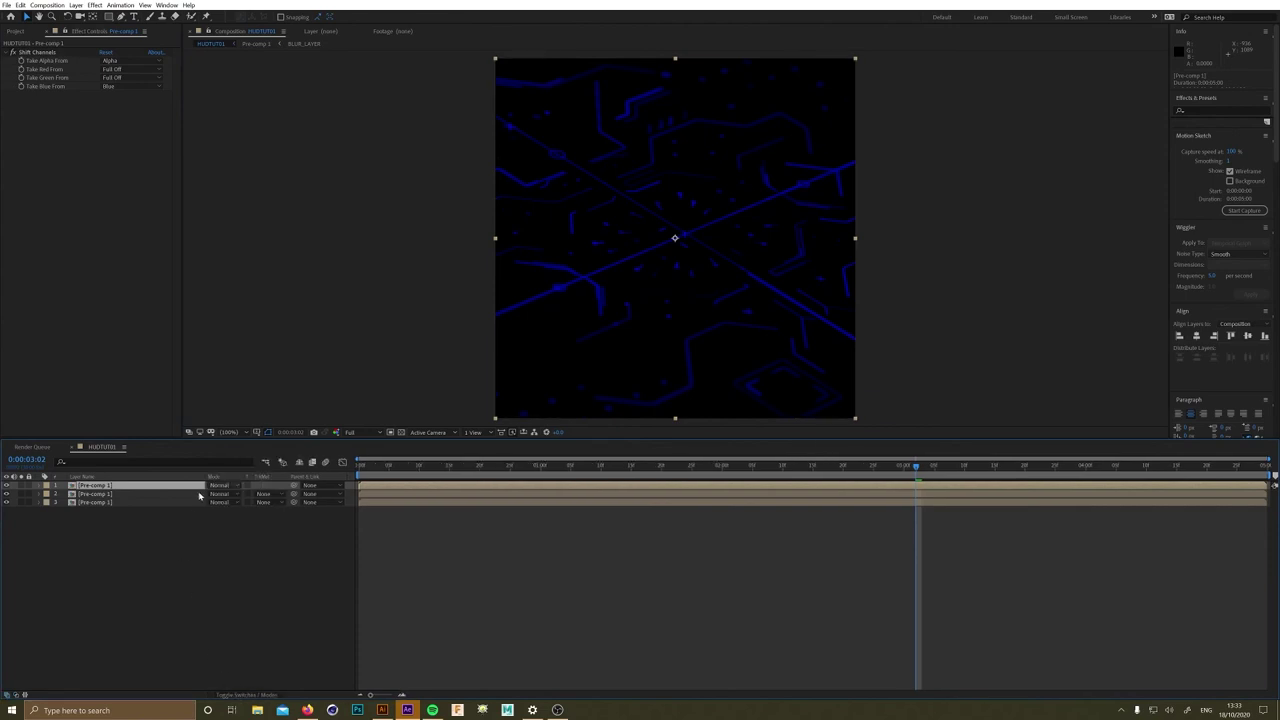
shift+click(207, 492)
click(207, 489)
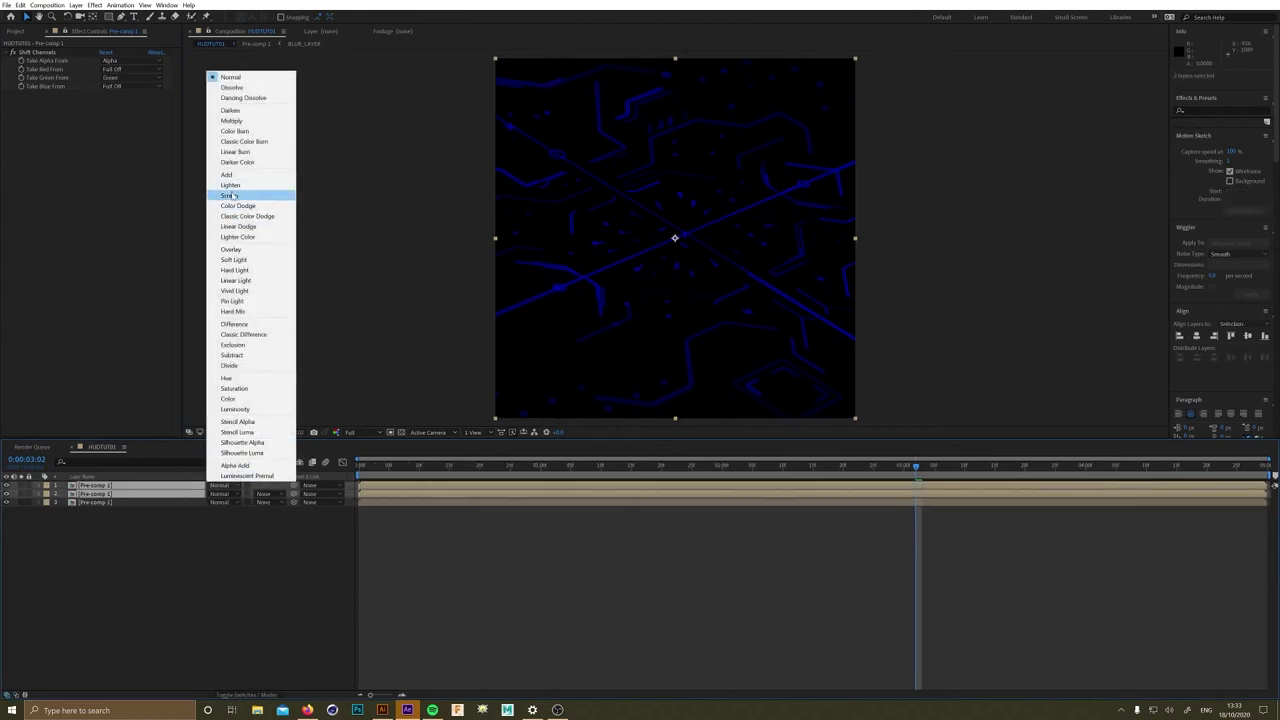
click(240, 188)
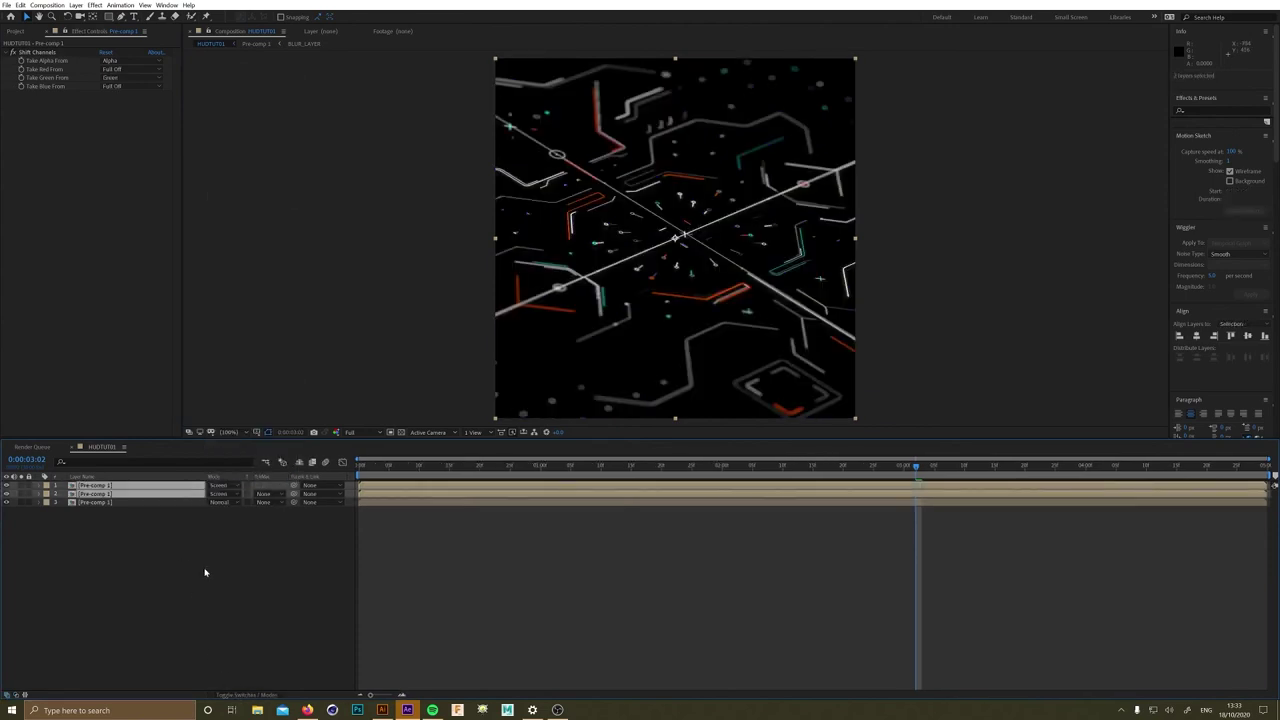
- Add a new adjustment layer above the three channel layers and apply Radial Blur to it
click(104, 486)
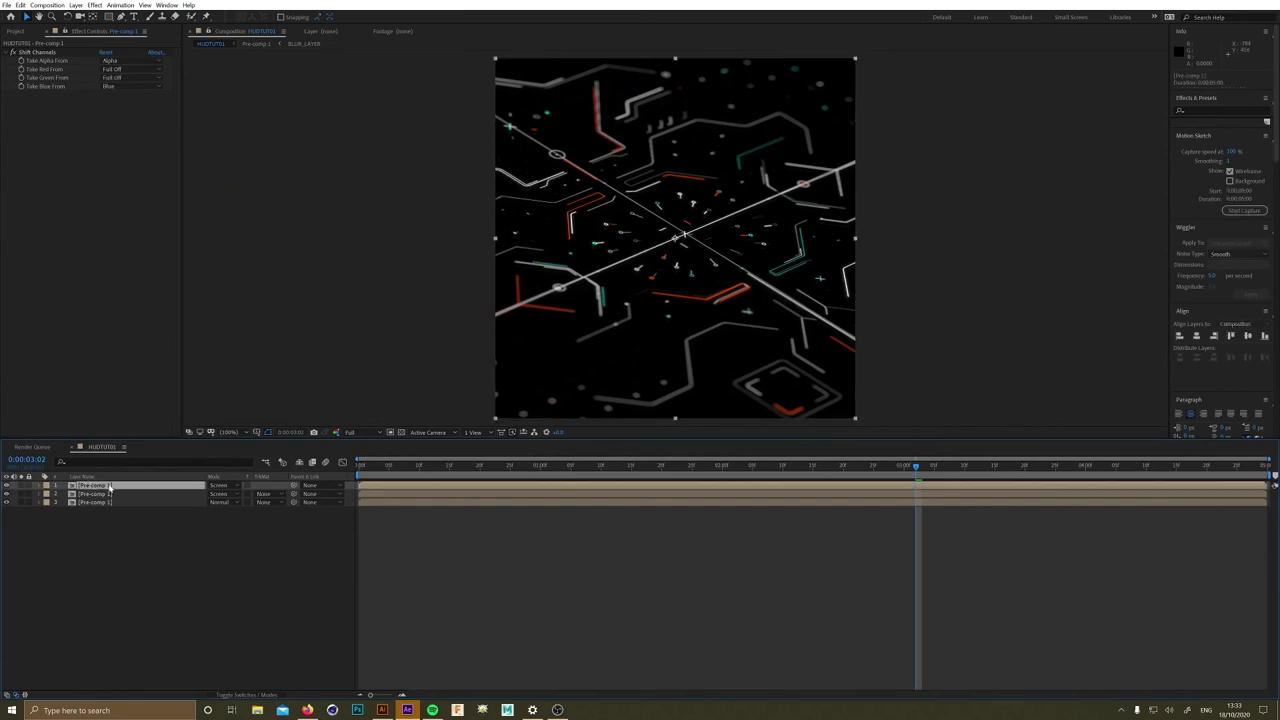
click(105, 502)
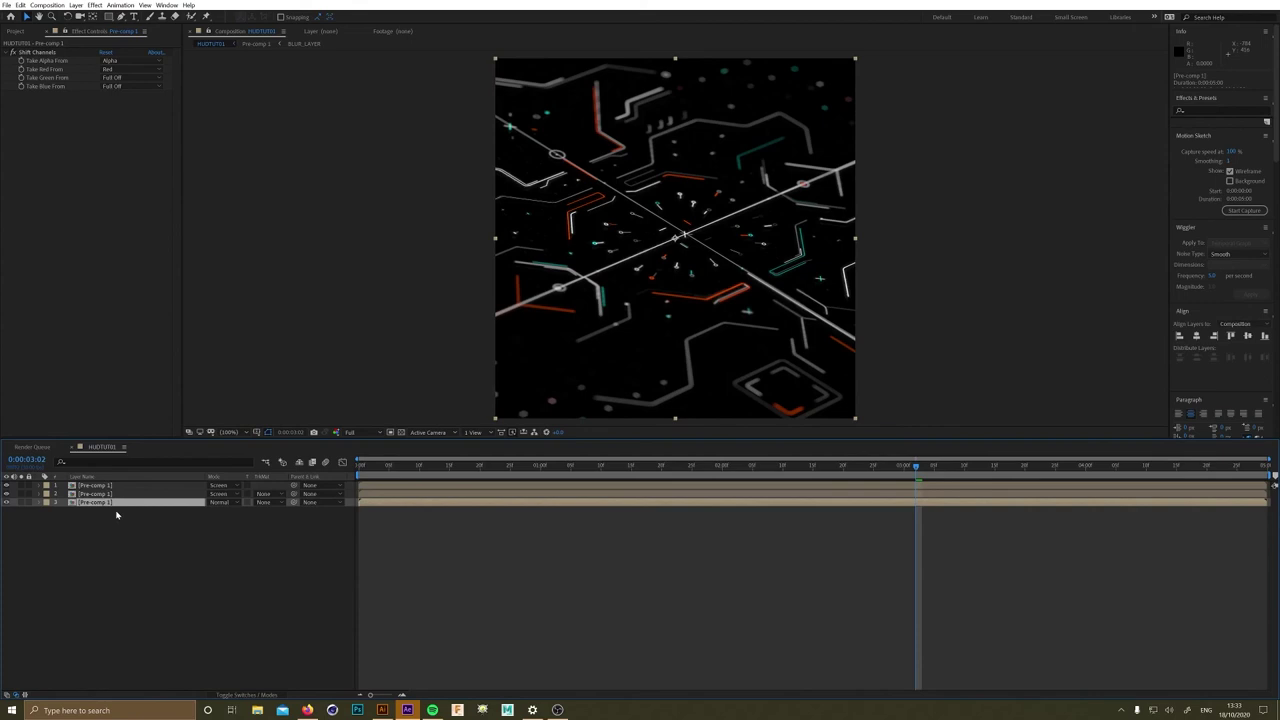
click(128, 485)
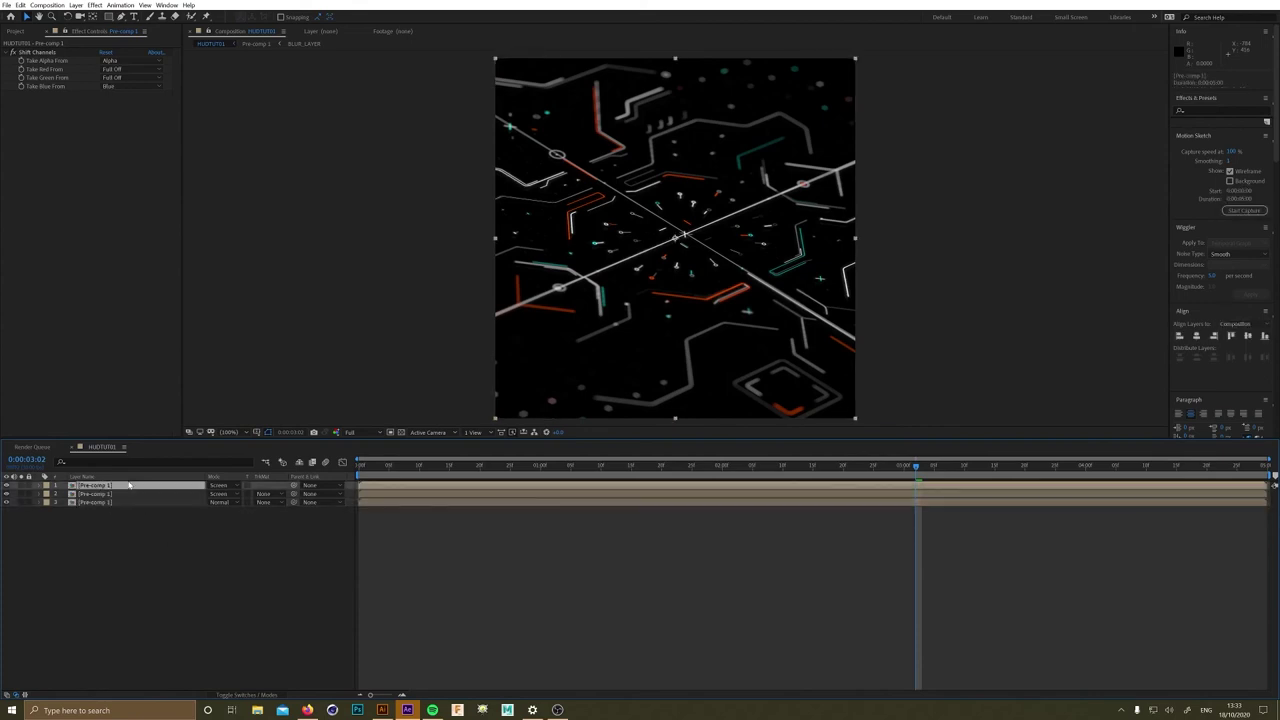
key(ctrl+alt+y)
key(ctrl+space)
text(rad)
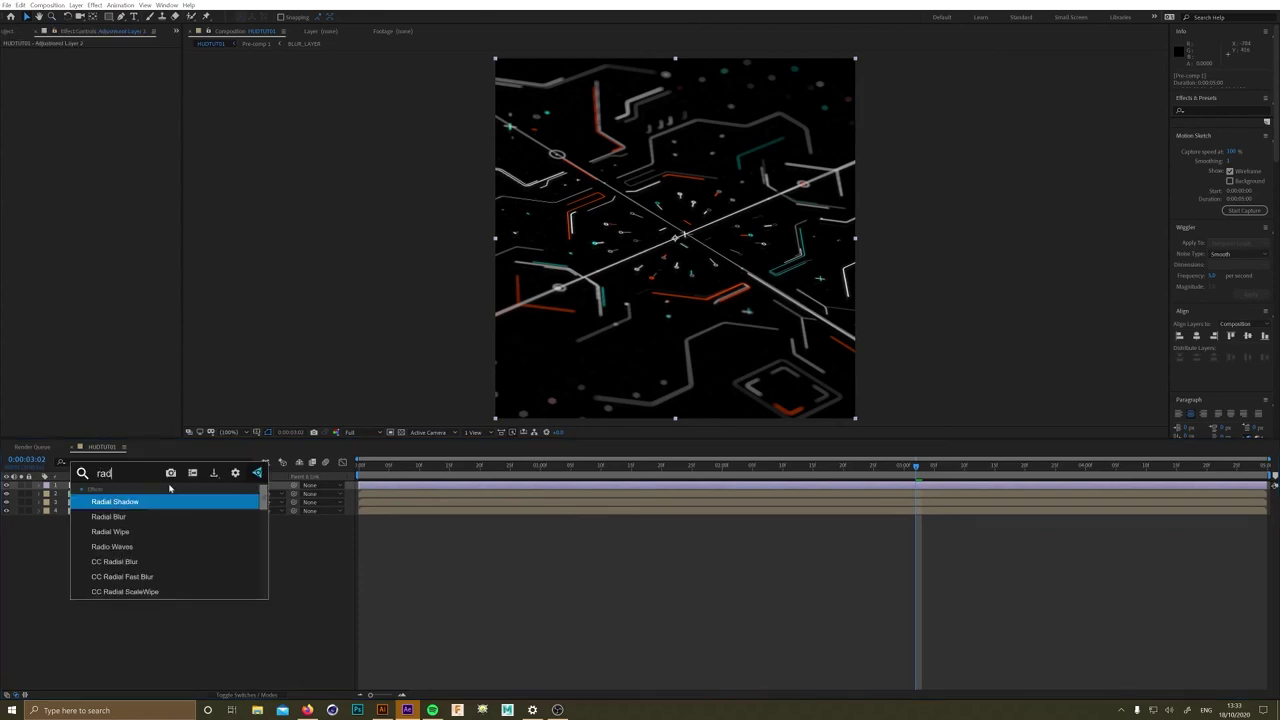
click(135, 515)
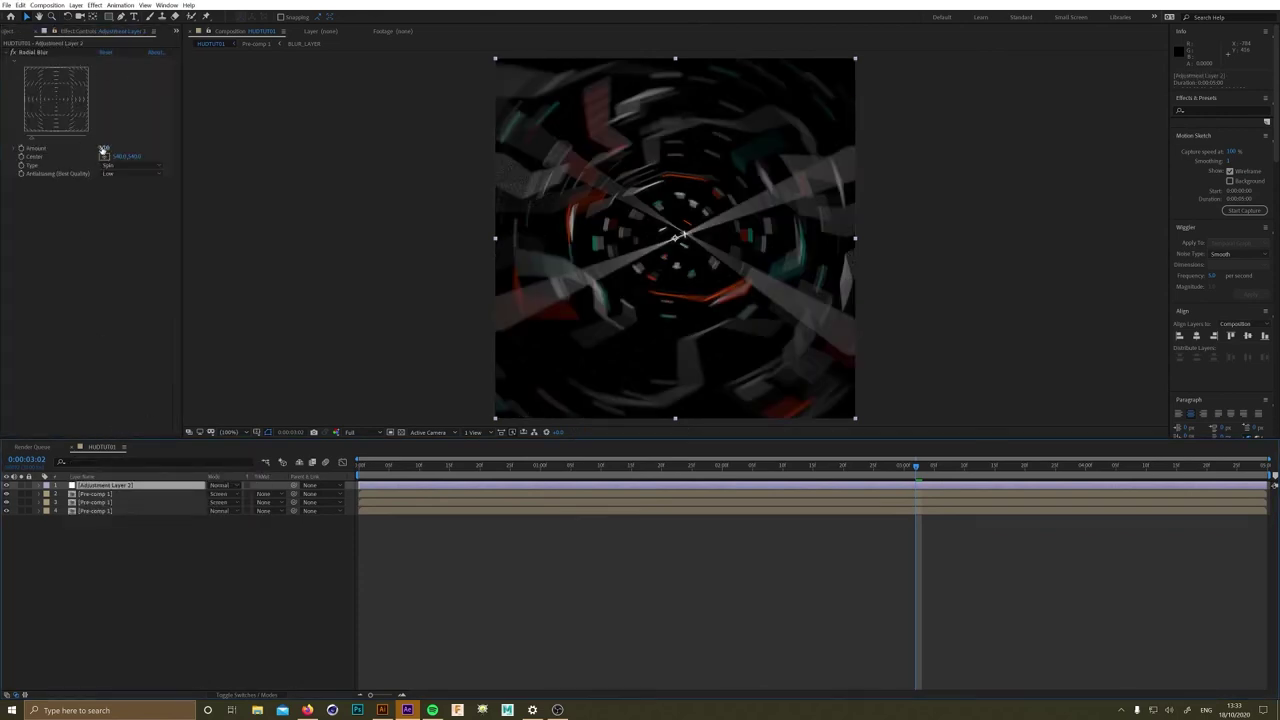
- Change the Radial Blur type to Zoom and adjust its amount for a moderate outward blur
mouse_move(105, 148)
mouse_down()
mouse_move(130, 148)
mouse_move(92, 147)
mouse_up()
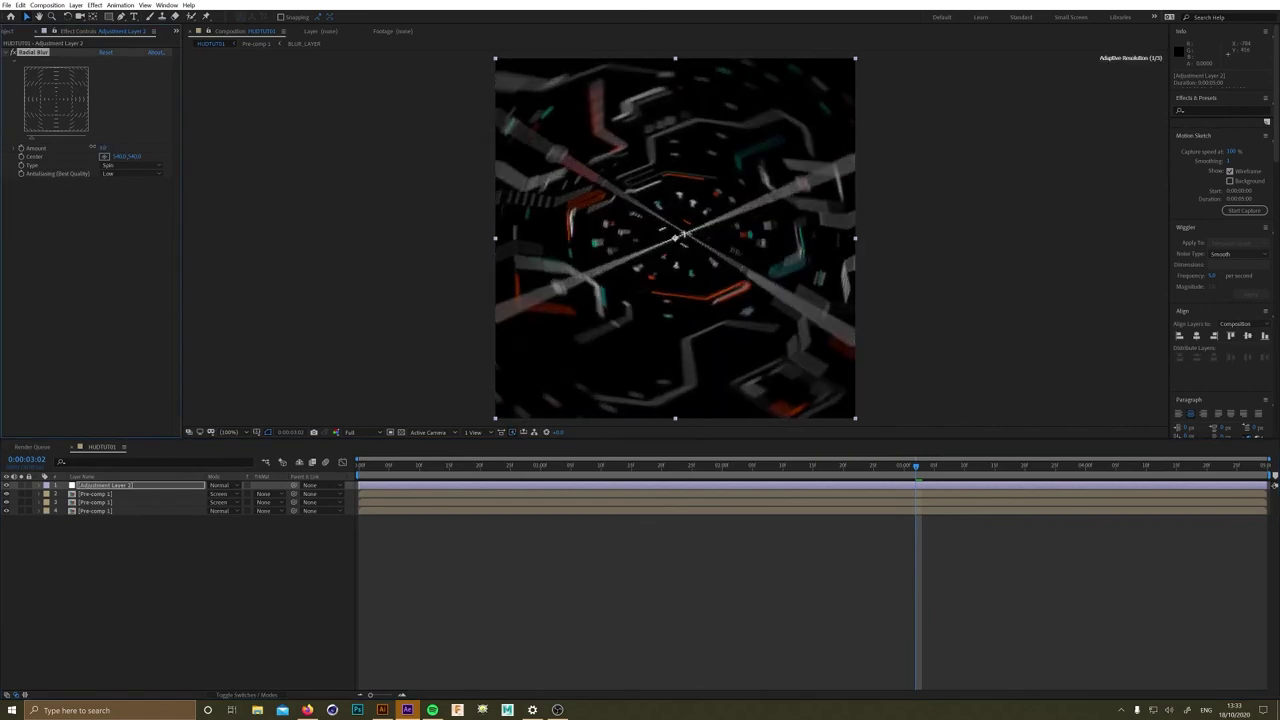
click(109, 165)
click(121, 184)
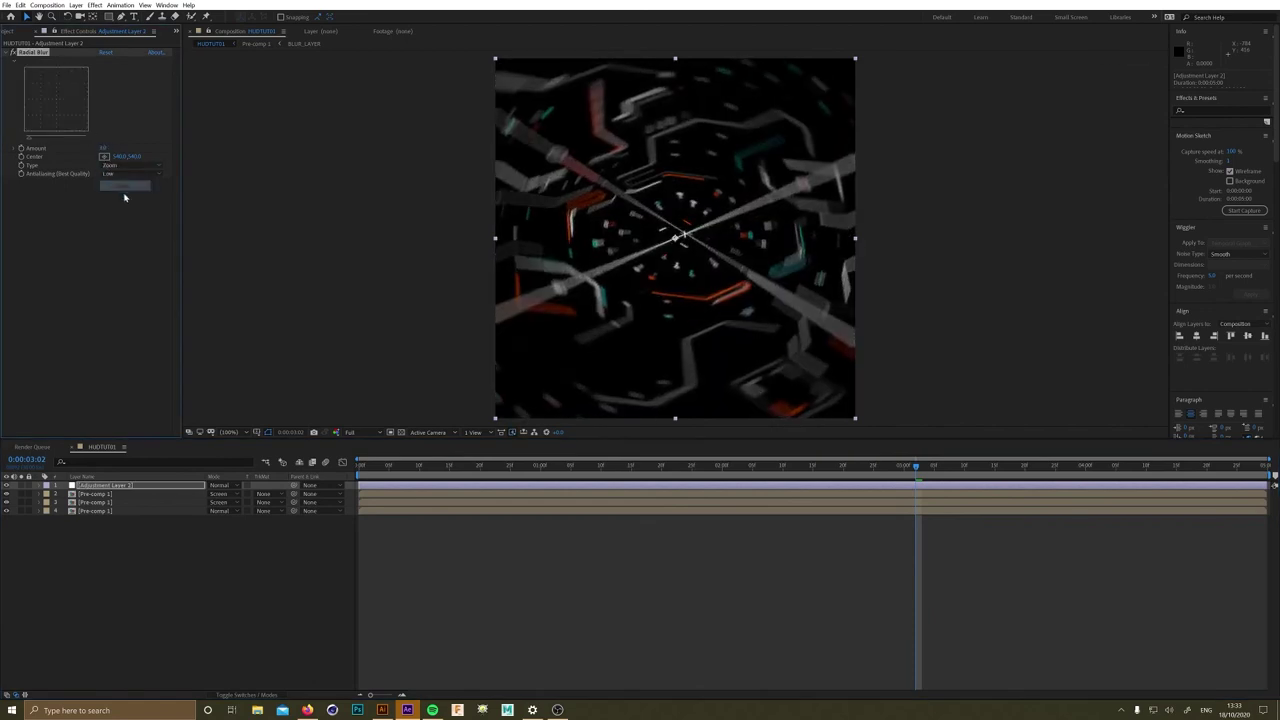
drag(104, 148, 104, 147)
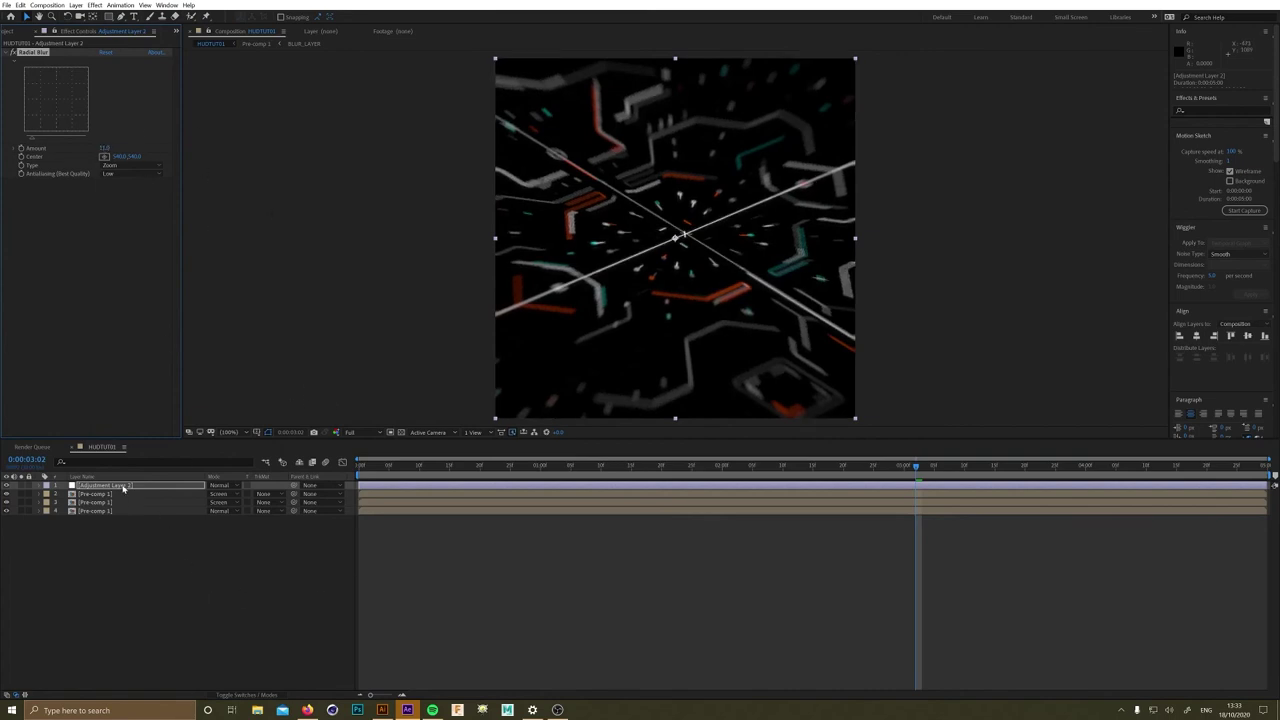
- Draw a centred rounded-rectangle mask on the Radial Blur adjustment layer and invert it so only the edges blur
drag(109, 17, 168, 38)
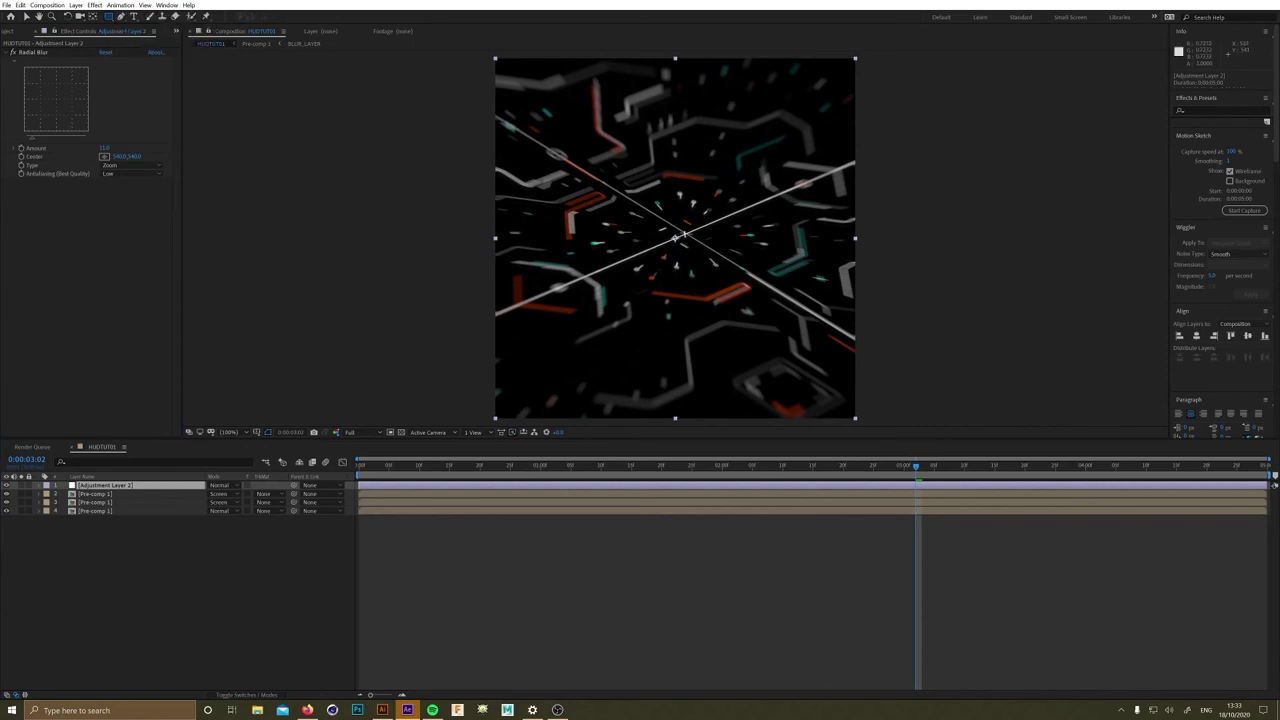
drag(676, 237, 806, 374)
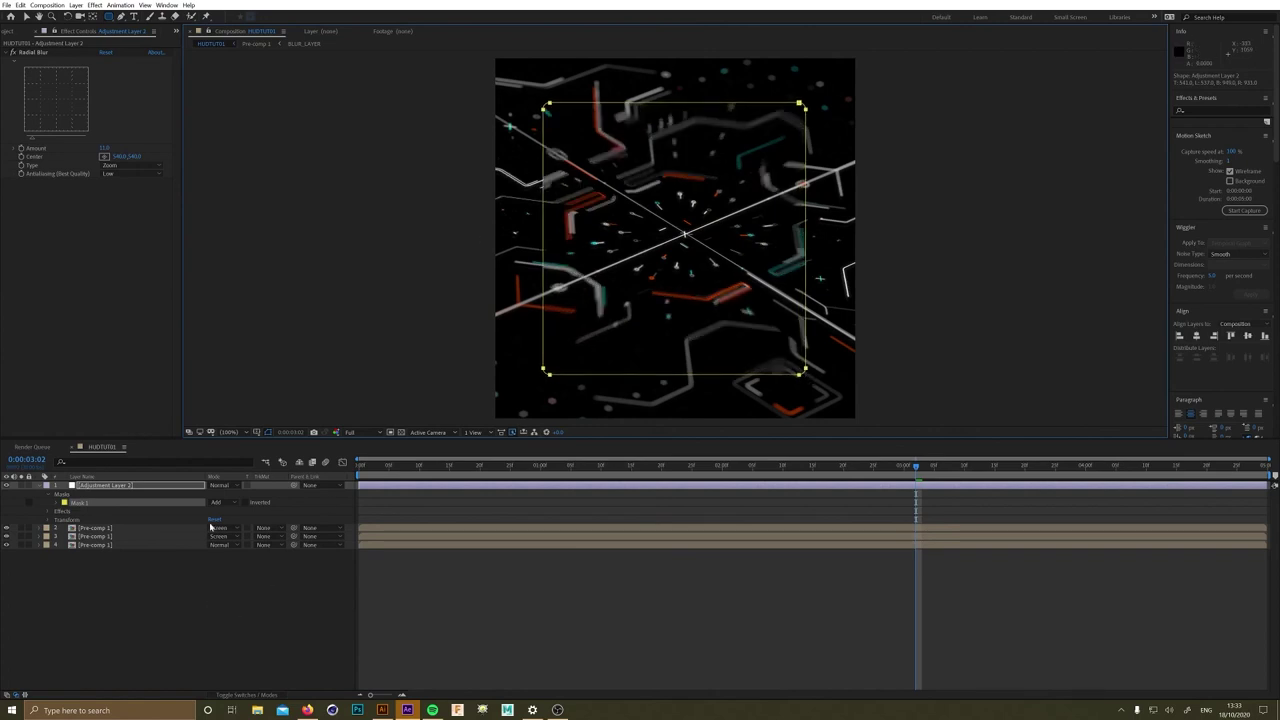
click(250, 503)
- Feather the adjustment layer's mask heavily to soften the transition into the radial blur
key(f)
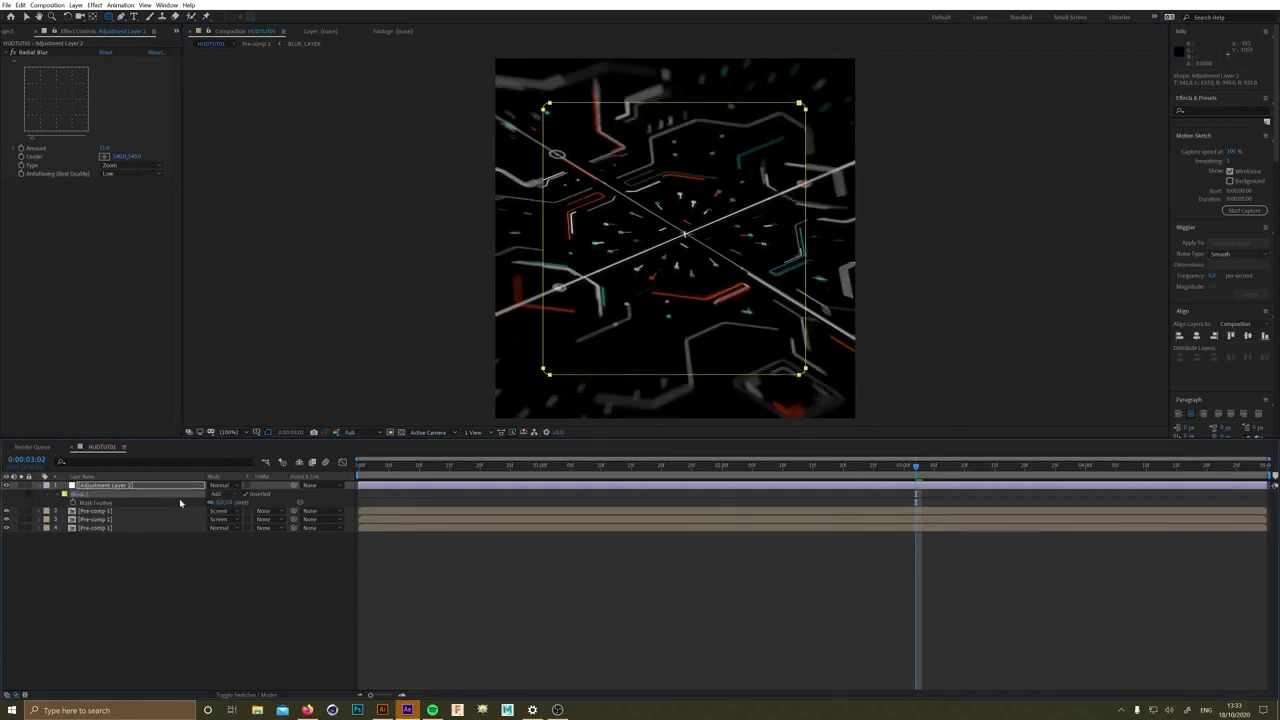
drag(219, 506, 451, 506)
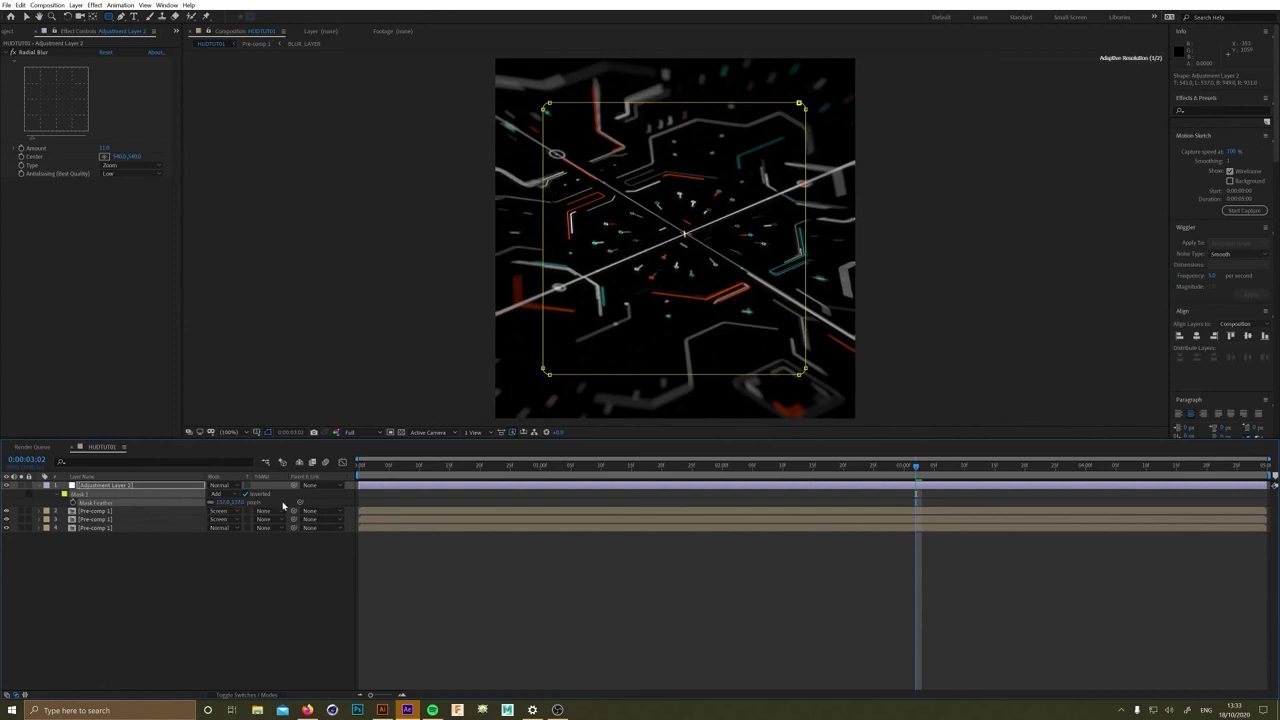
click(271, 580)
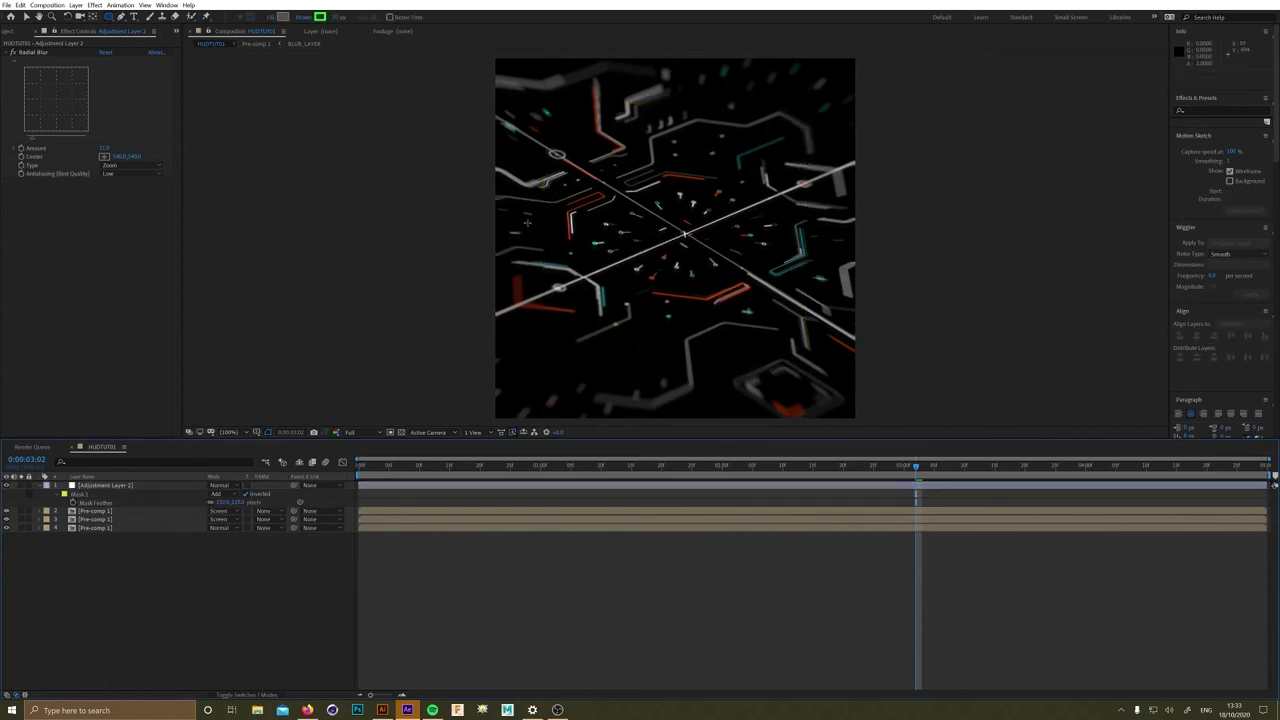
scroll(642, 240, up, 1)
scroll(642, 240, down, 1)
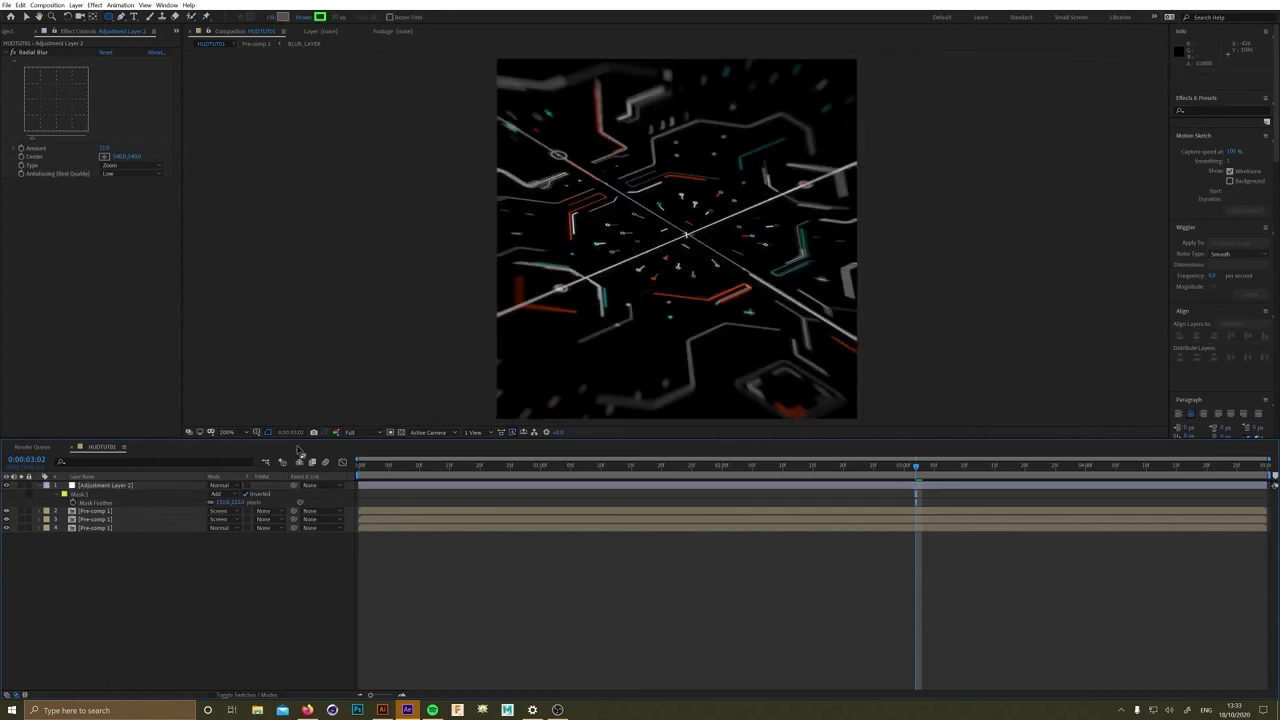
- Apply Optics Compensation to the lowest Pre-comp 1 channel layer and raise its field of view for colour fringing at the edges
click(119, 532)
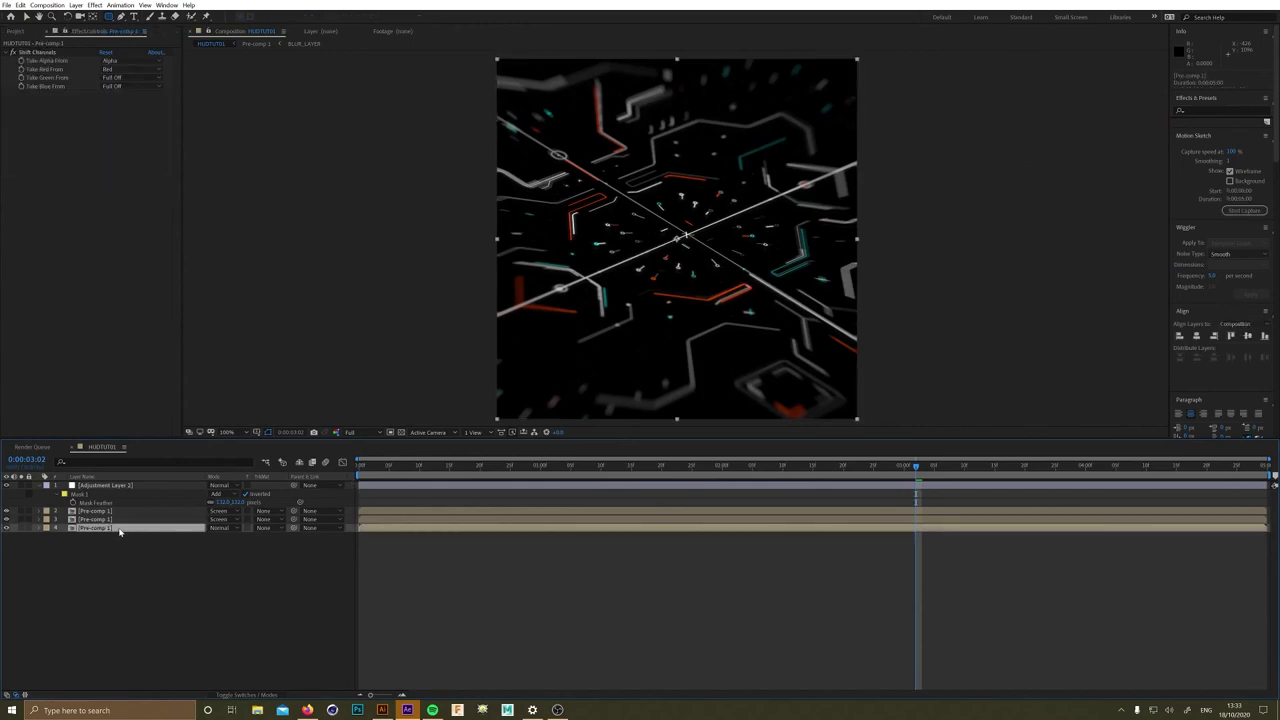
key(ctrl+space)
text(opt)
click(85, 560)
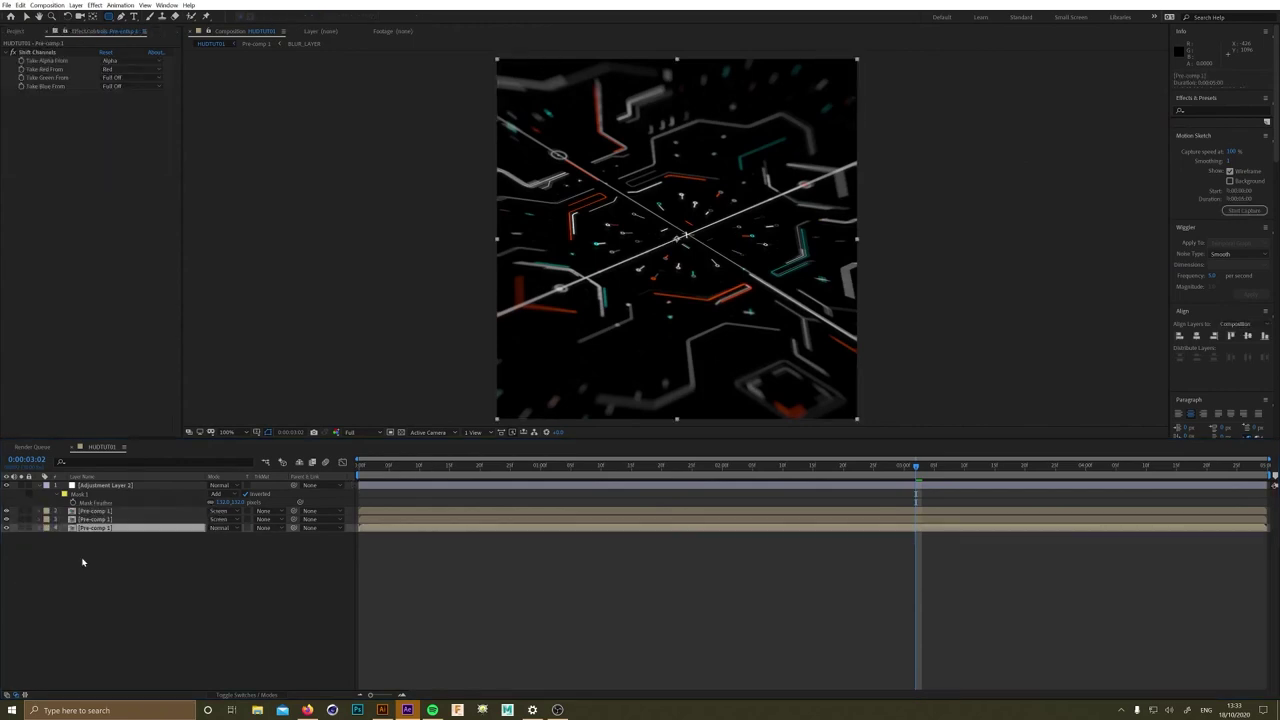
text(1)
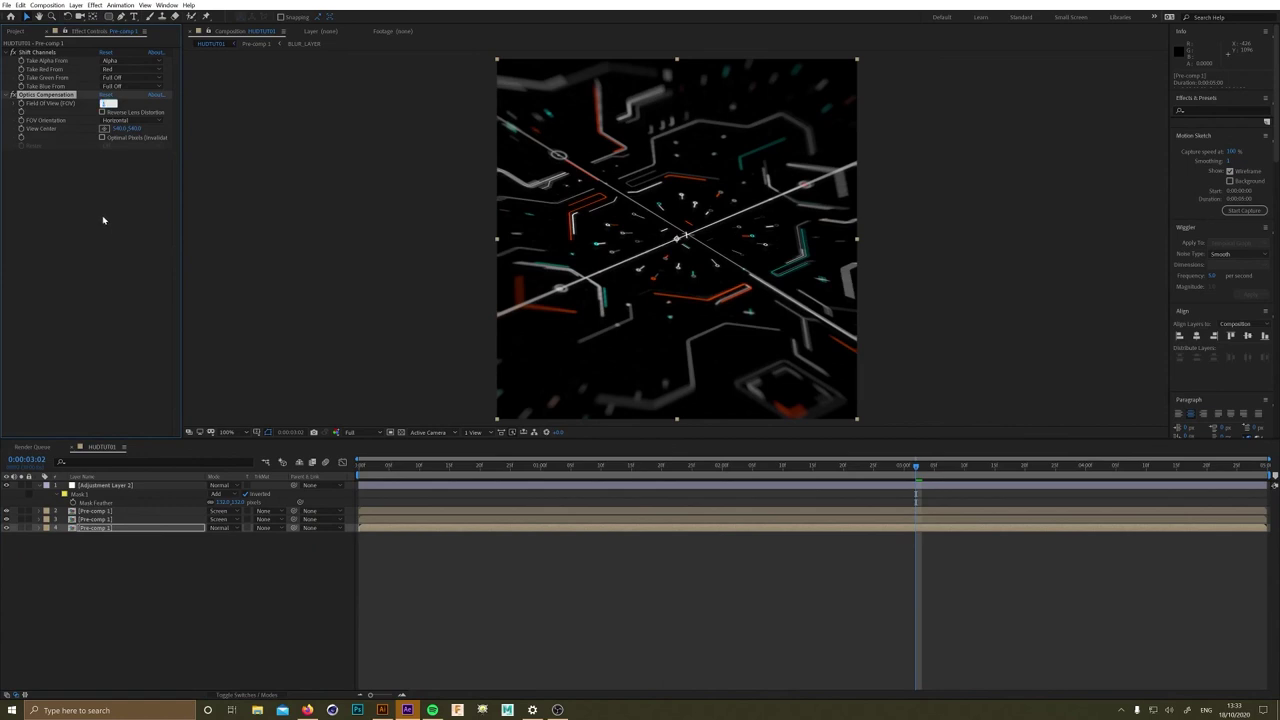
text(10)
key(Return)
drag(105, 103, 135, 103)
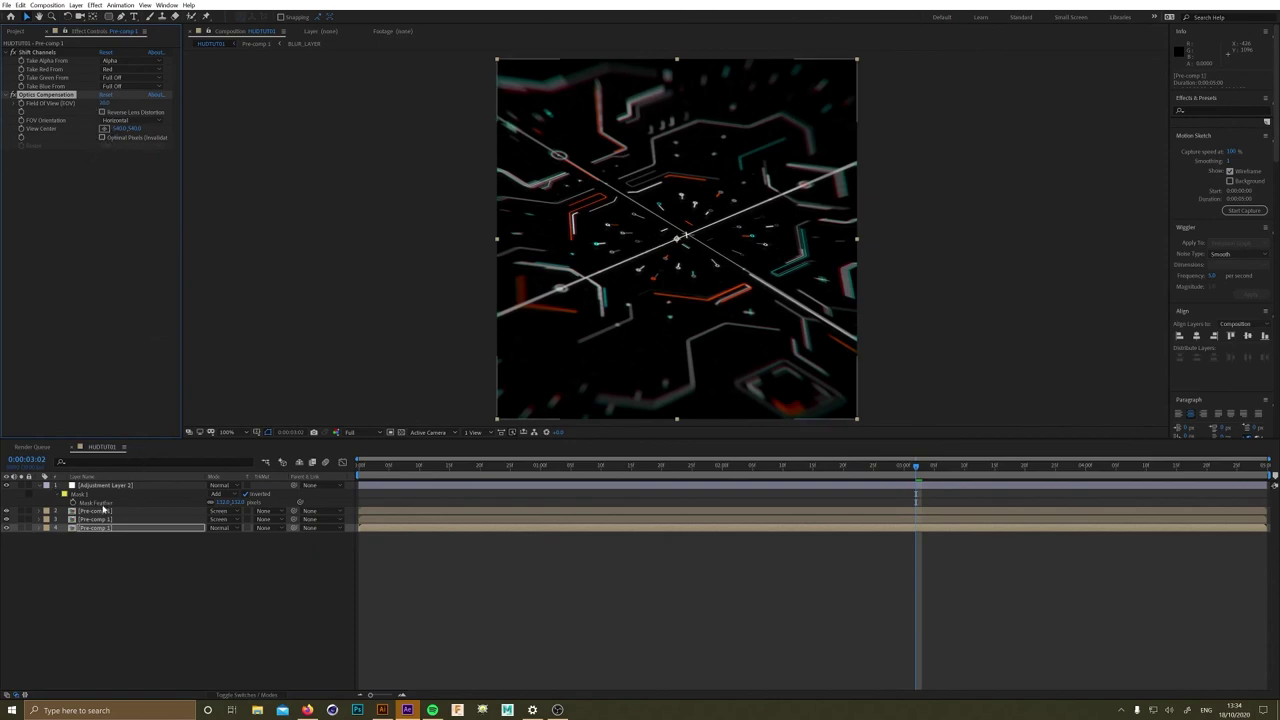
- Enable Reverse Lens Distortion in Optics Compensation on the uppermost Pre-comp 1 channel layer
click(104, 511)
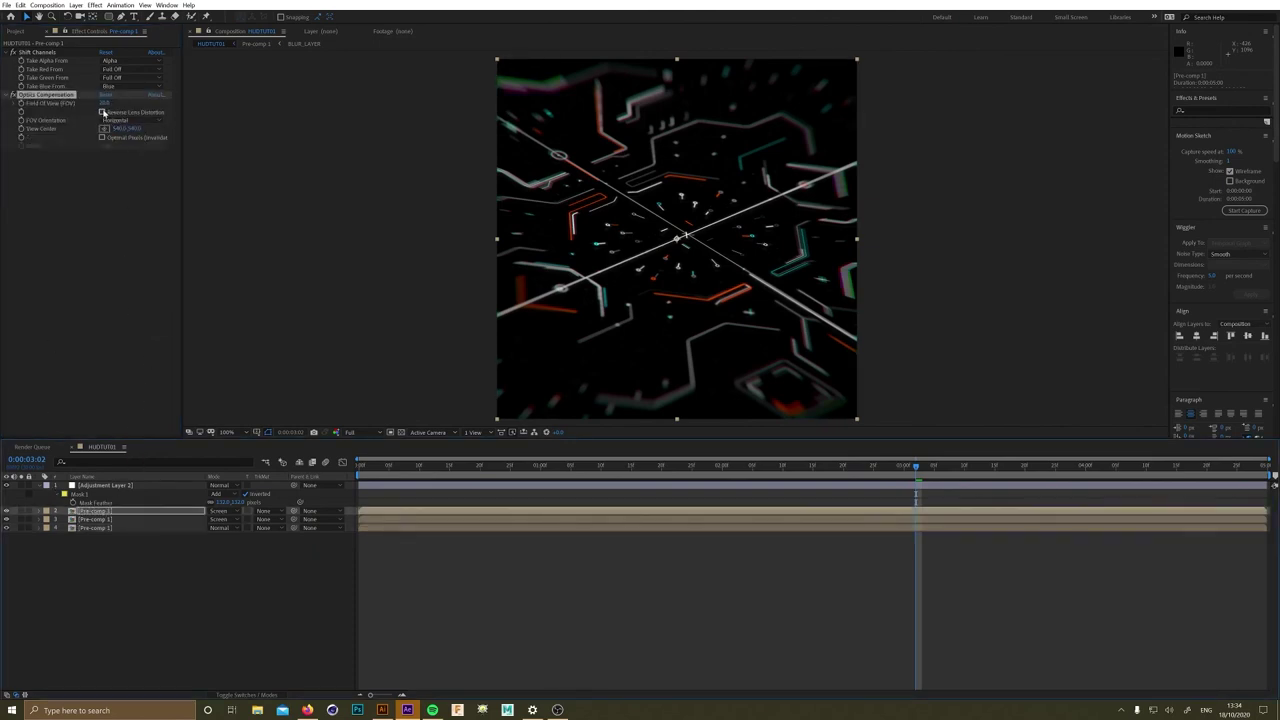
click(102, 112)
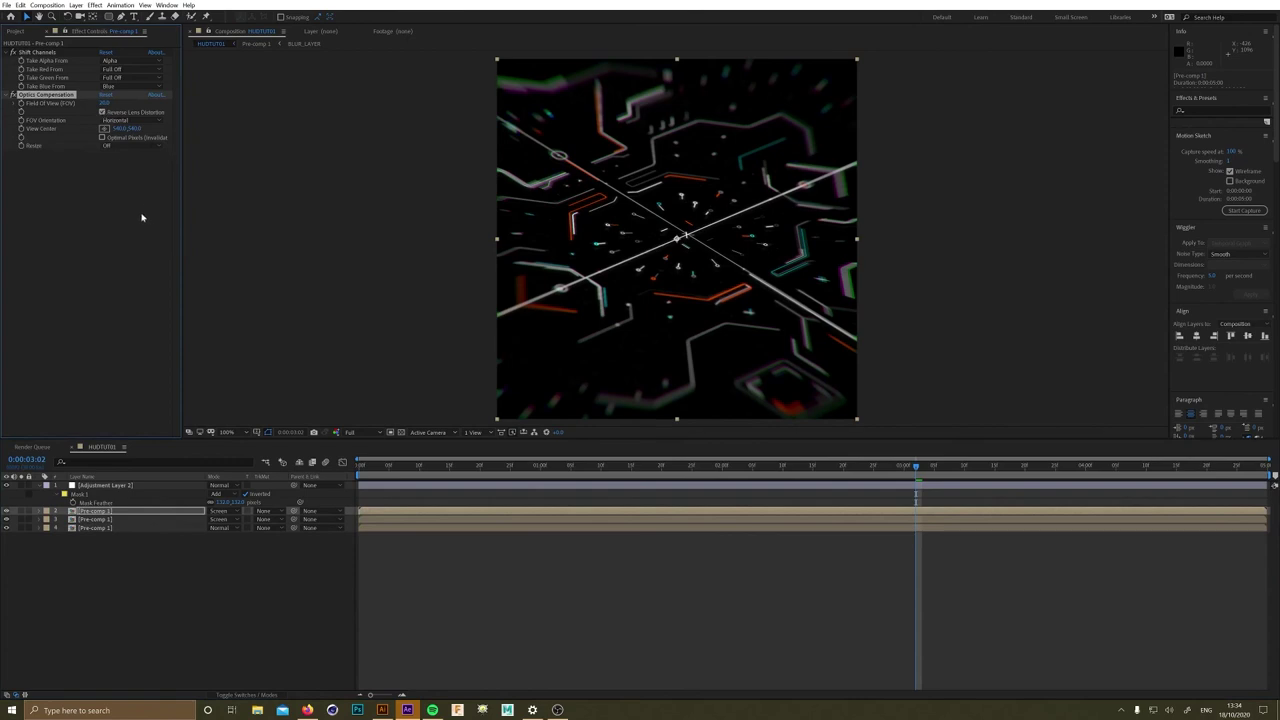
click(258, 598)
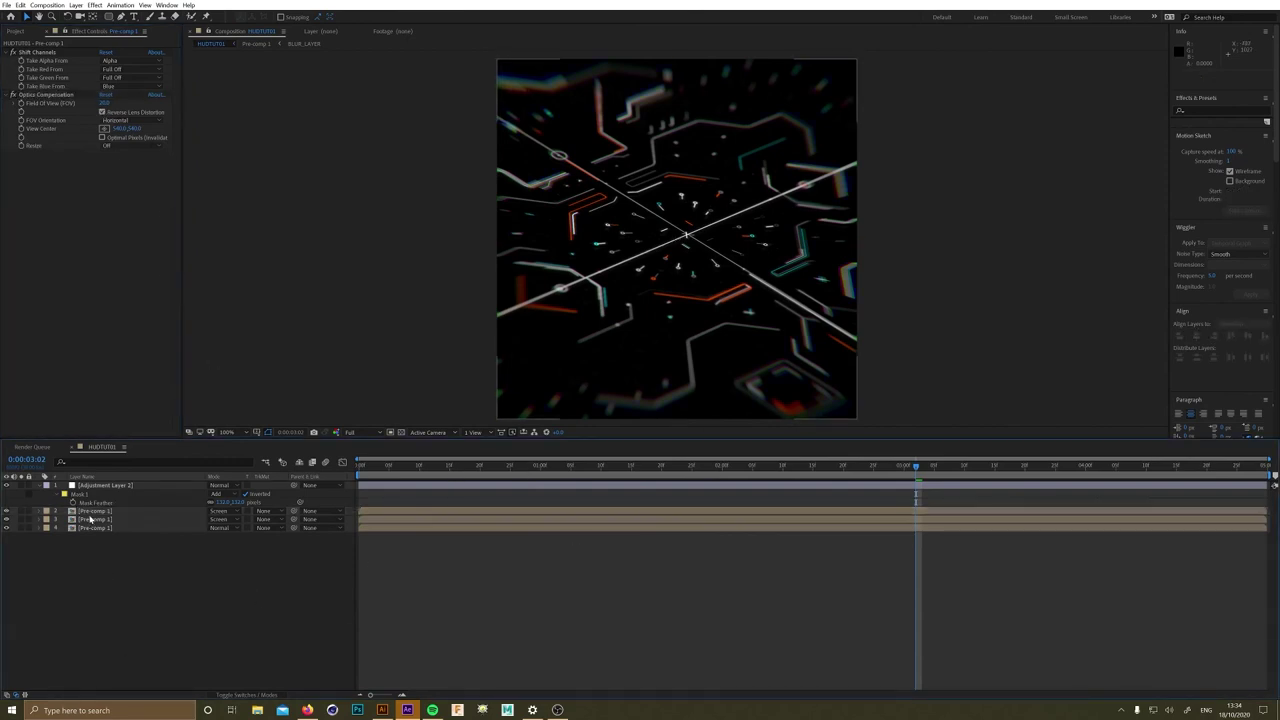
- Add a new adjustment layer above the others and apply Pixel Motion Blur to it
key(ctrl+alt+y)
key(ctrl+space)
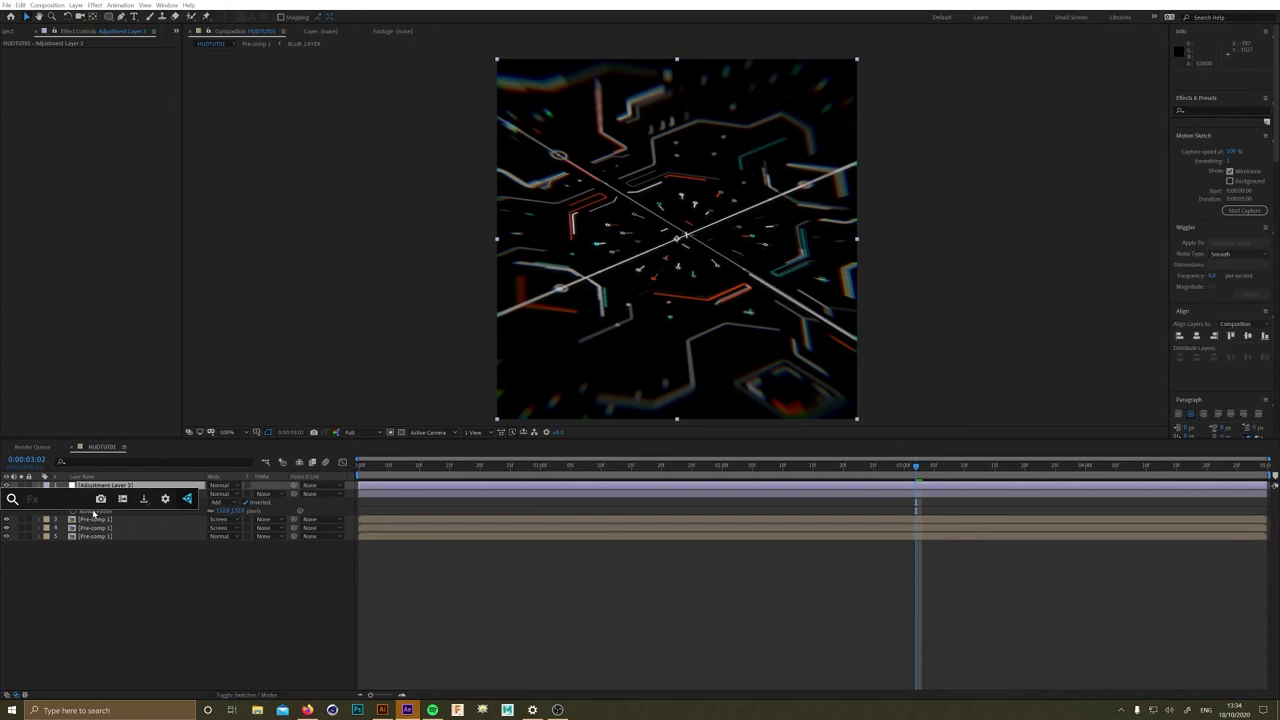
text(pix)
key(Return)
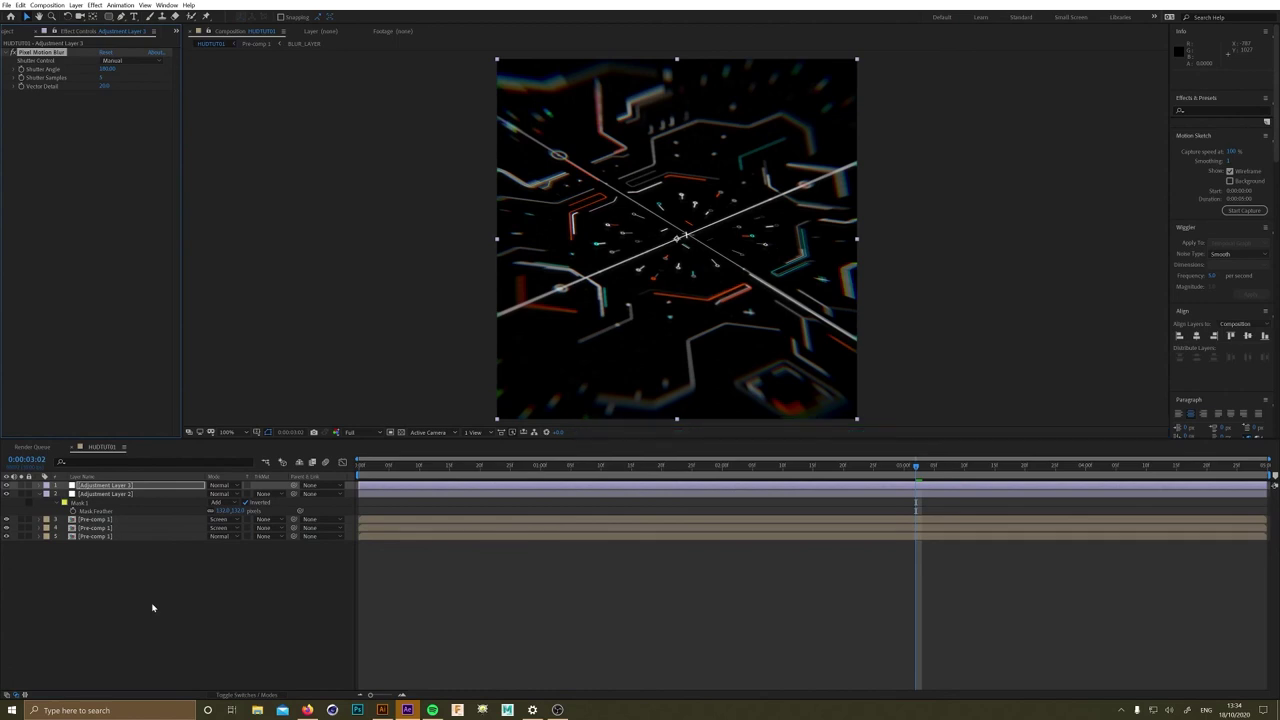
- Add another adjustment layer with Add Grain, set its viewing mode to Final Output and use the Kodak Vision 320T (5277) preset
key(ctrl+alt+y)
key(ctrl+space)
text(add)
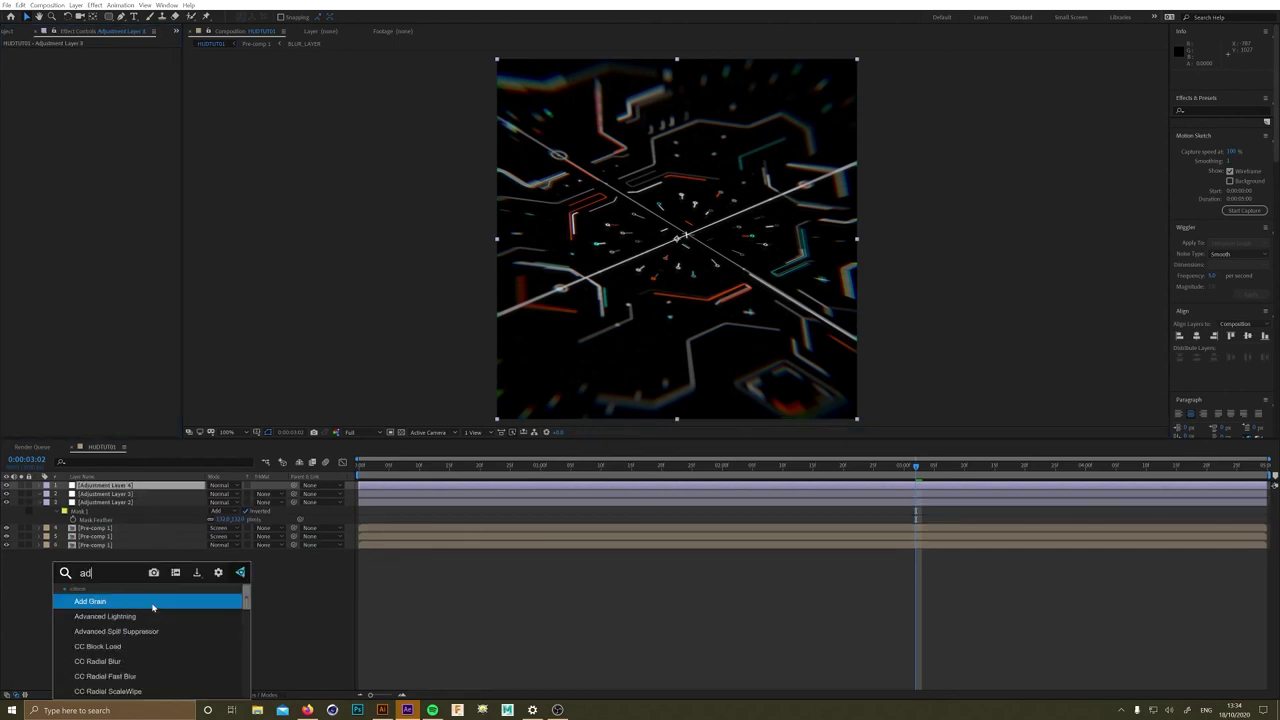
click(152, 606)
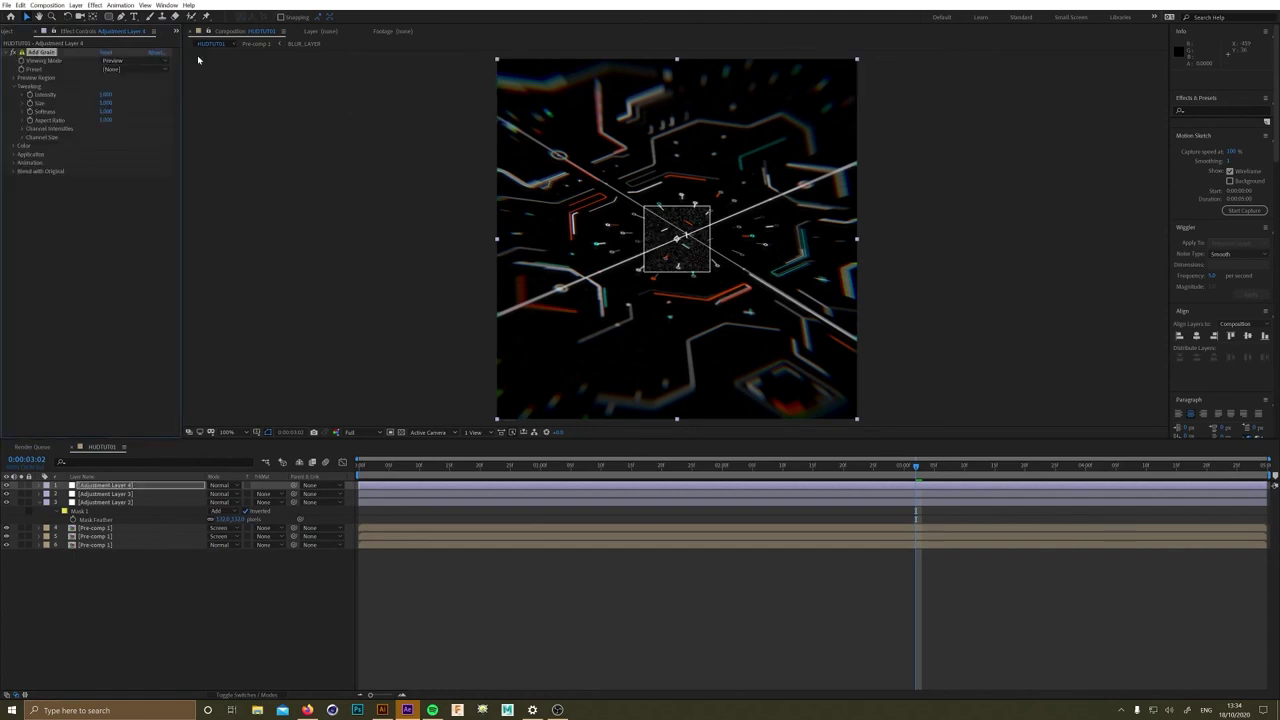
click(112, 69)
click(115, 61)
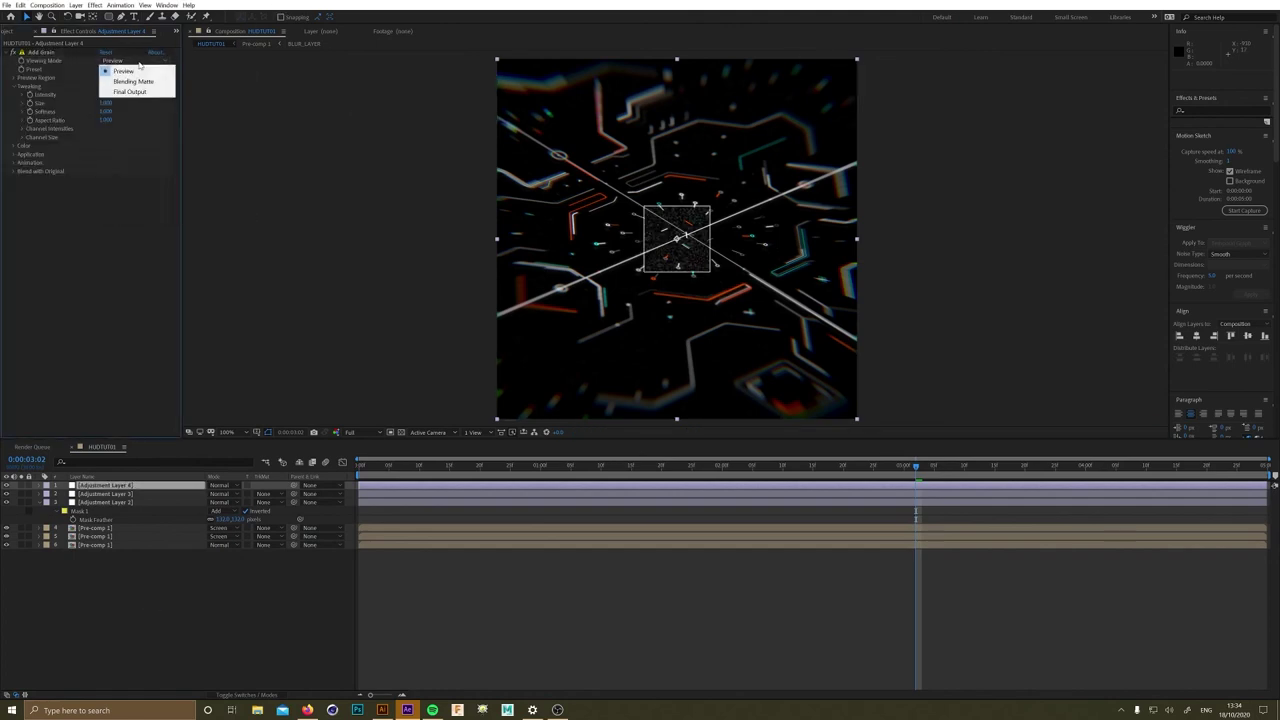
click(130, 92)
click(133, 69)
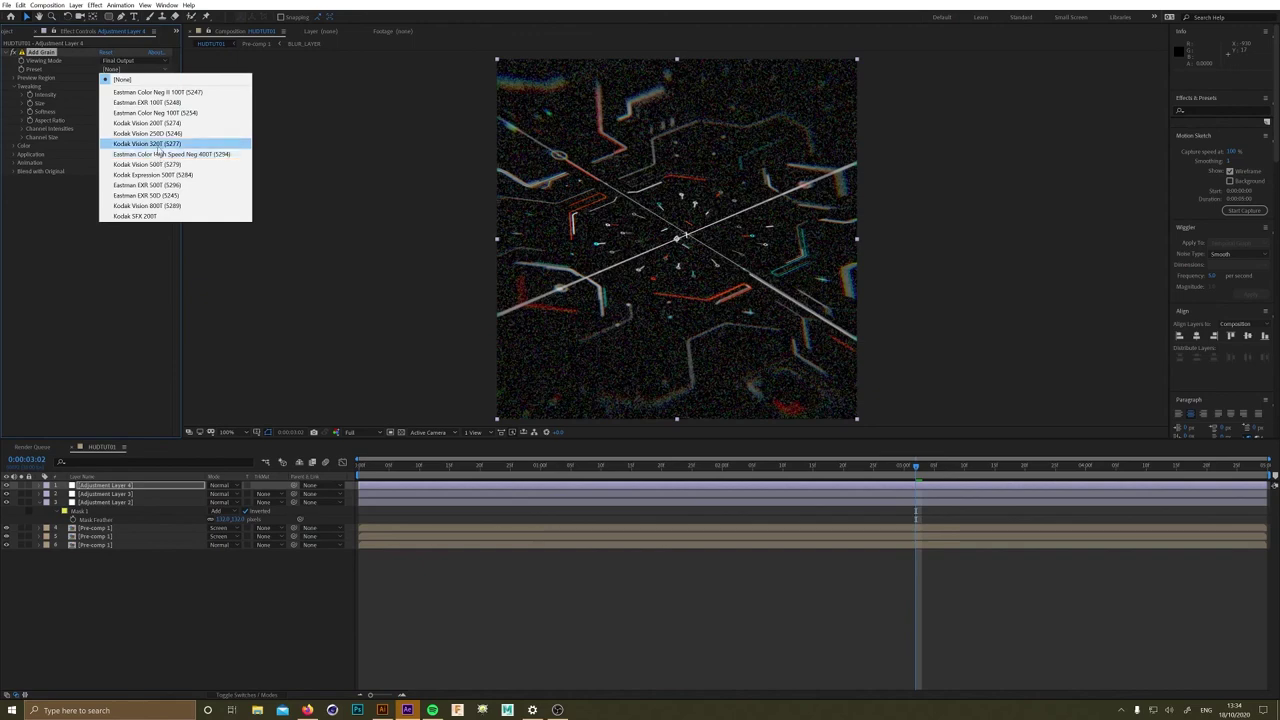
click(155, 141)
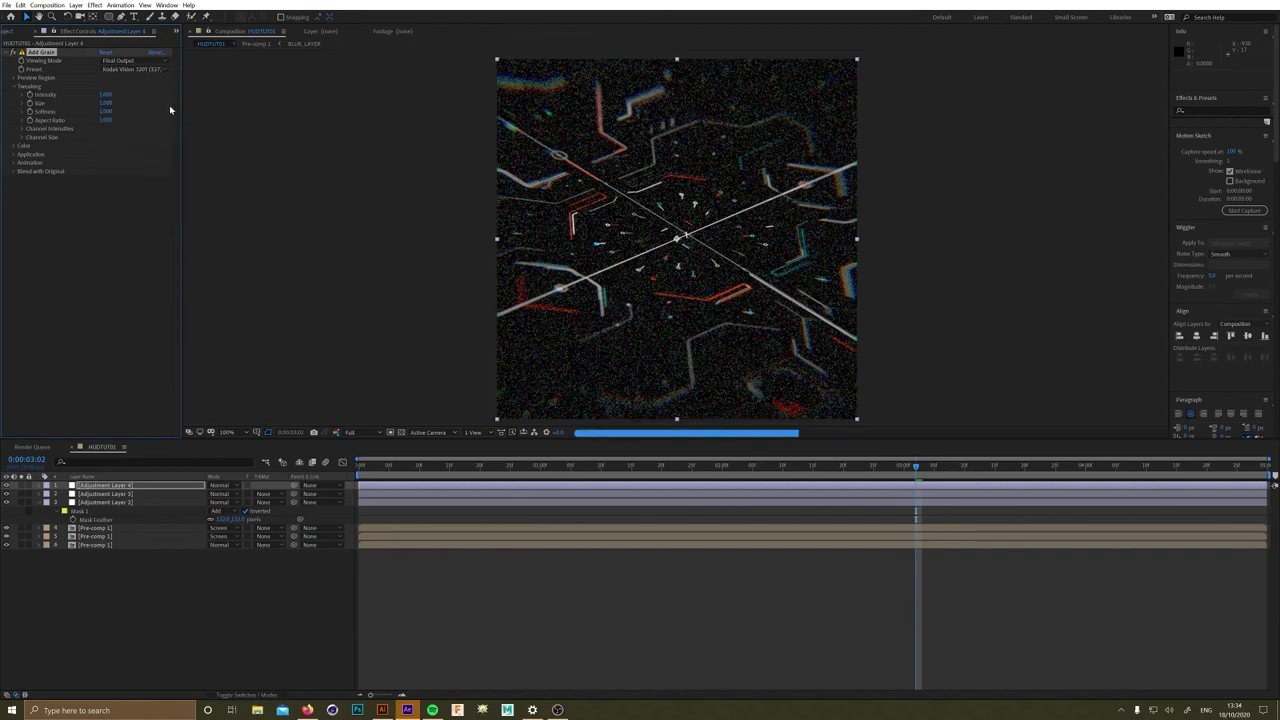
- Set the grain's intensity and size to 0.05 each
click(105, 94)
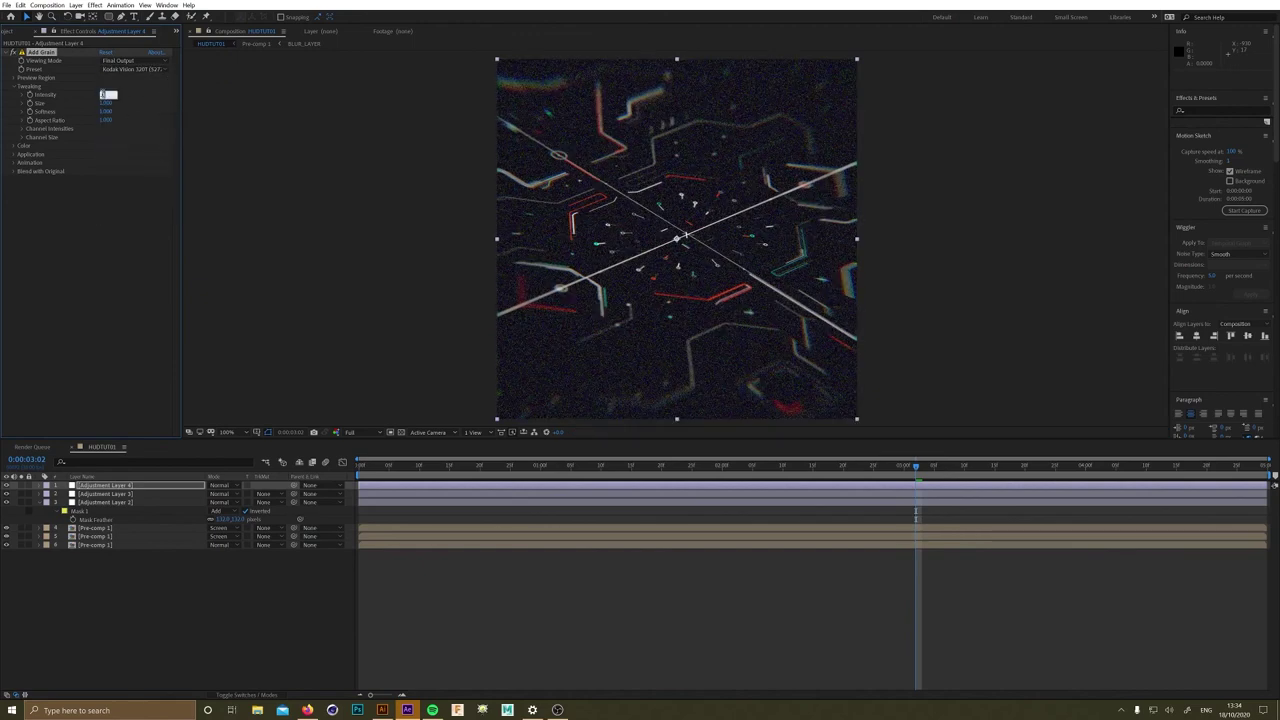
text(0.1)
key(Return)
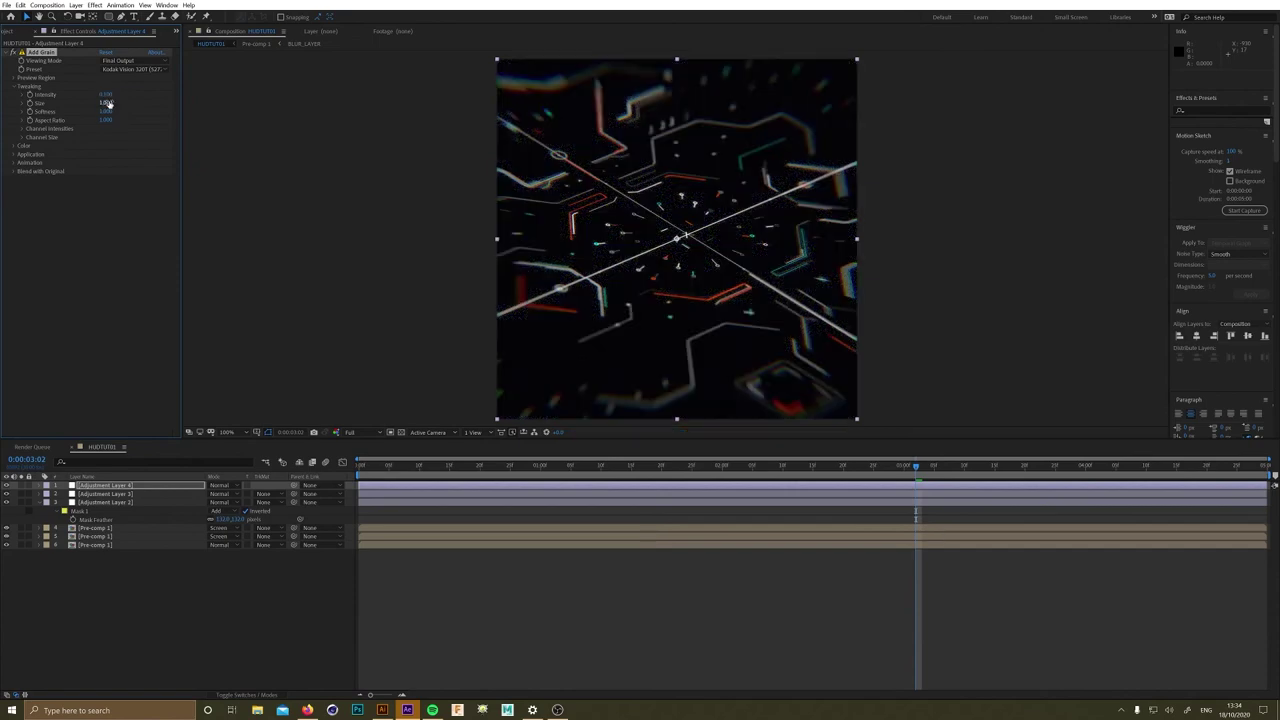
click(106, 103)
text(0.05)
key(Return)
click(105, 94)
text(0.05)
key(Return)
click(330, 592)
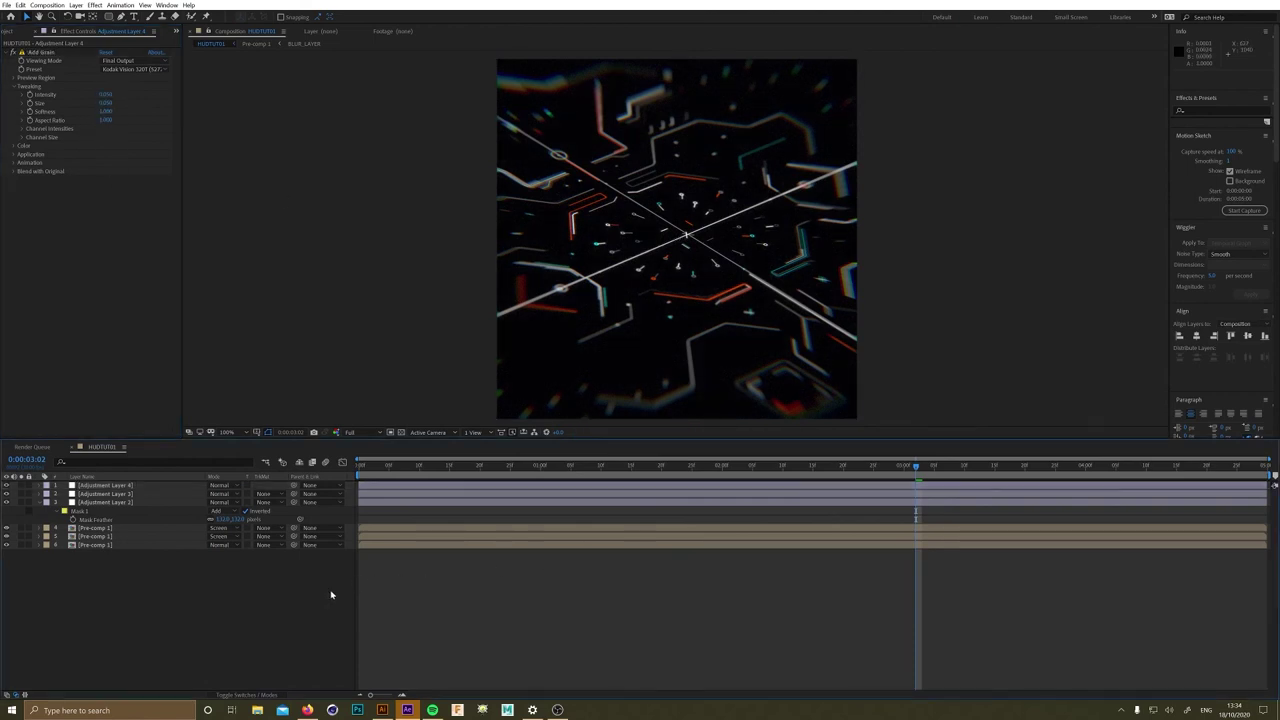
- Play back the HUDTUT01 composition to preview the finishing effects
click(47, 5)
click(391, 534)
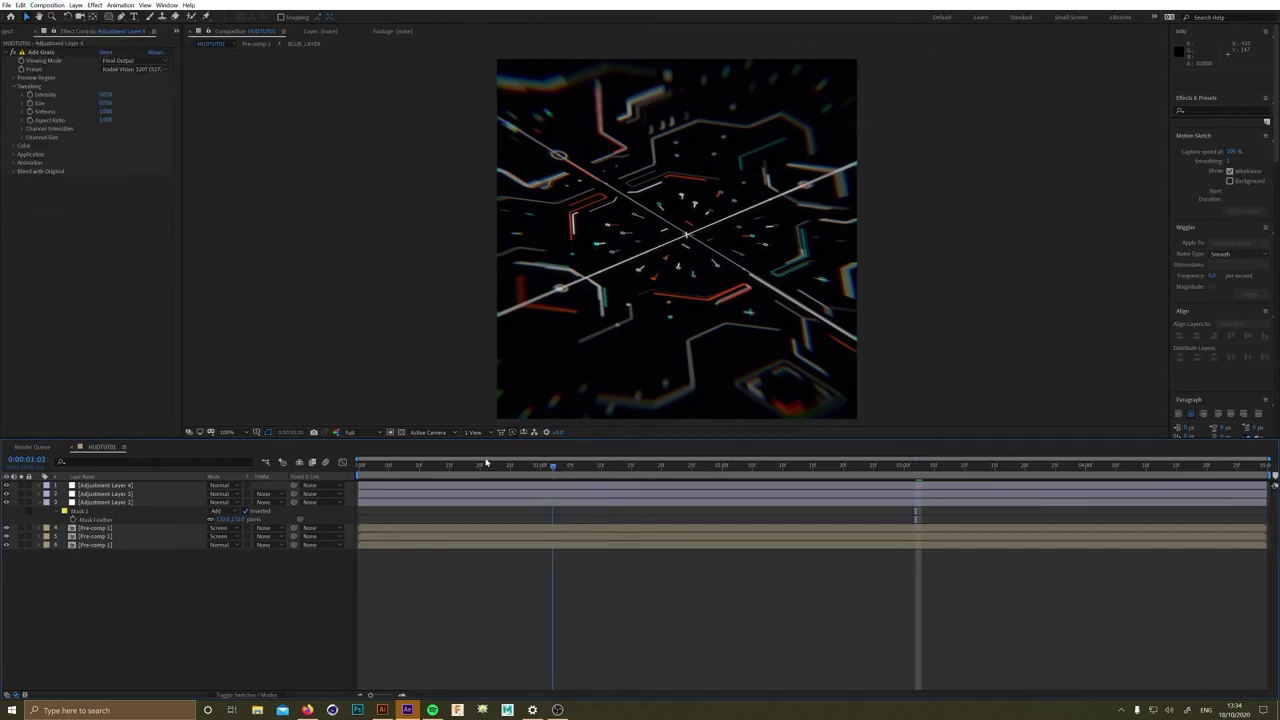
key(space)
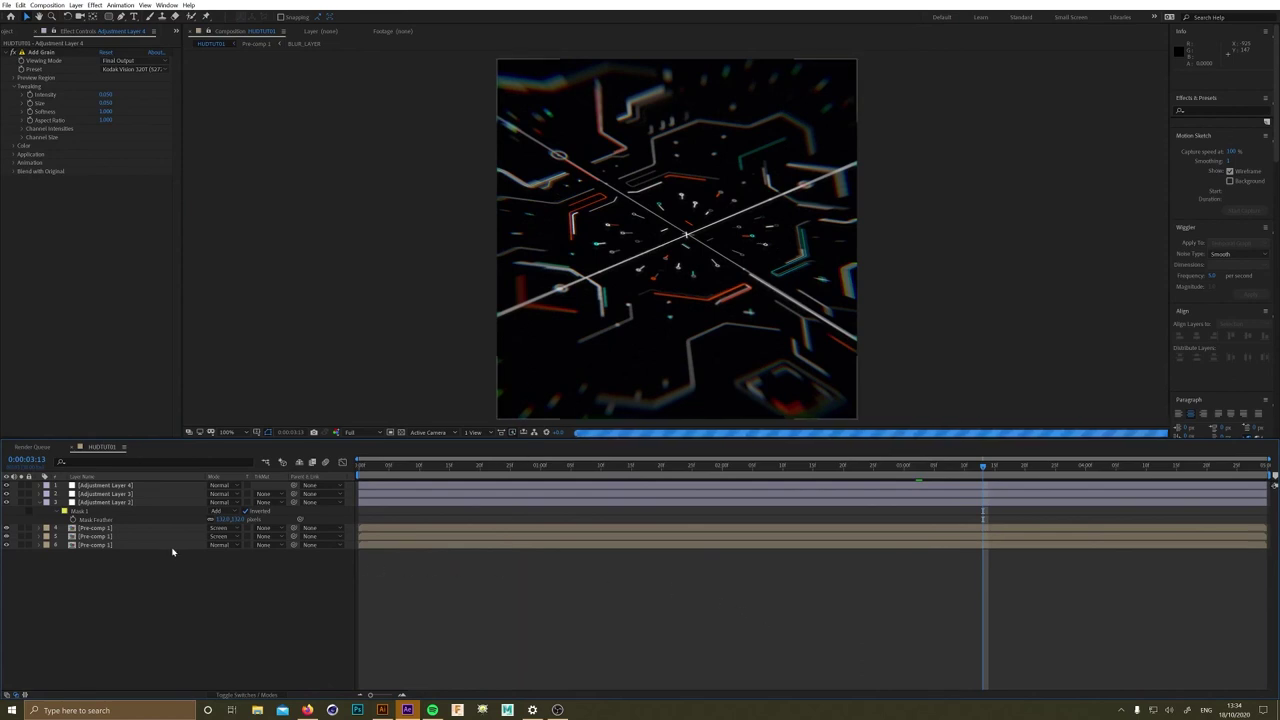
- Open Pre-comp 1 and briefly solo its lowest HUD image-sequence layer to inspect it alone
double_click(101, 540)
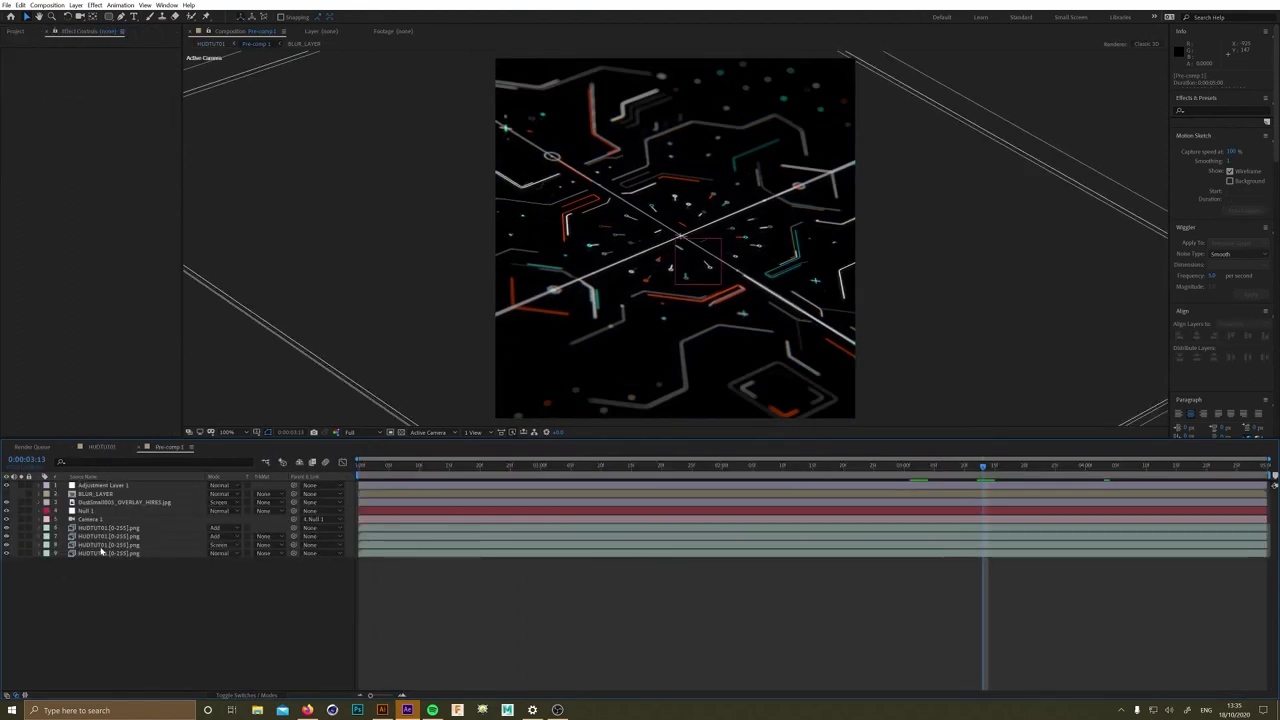
click(101, 552)
click(24, 553)
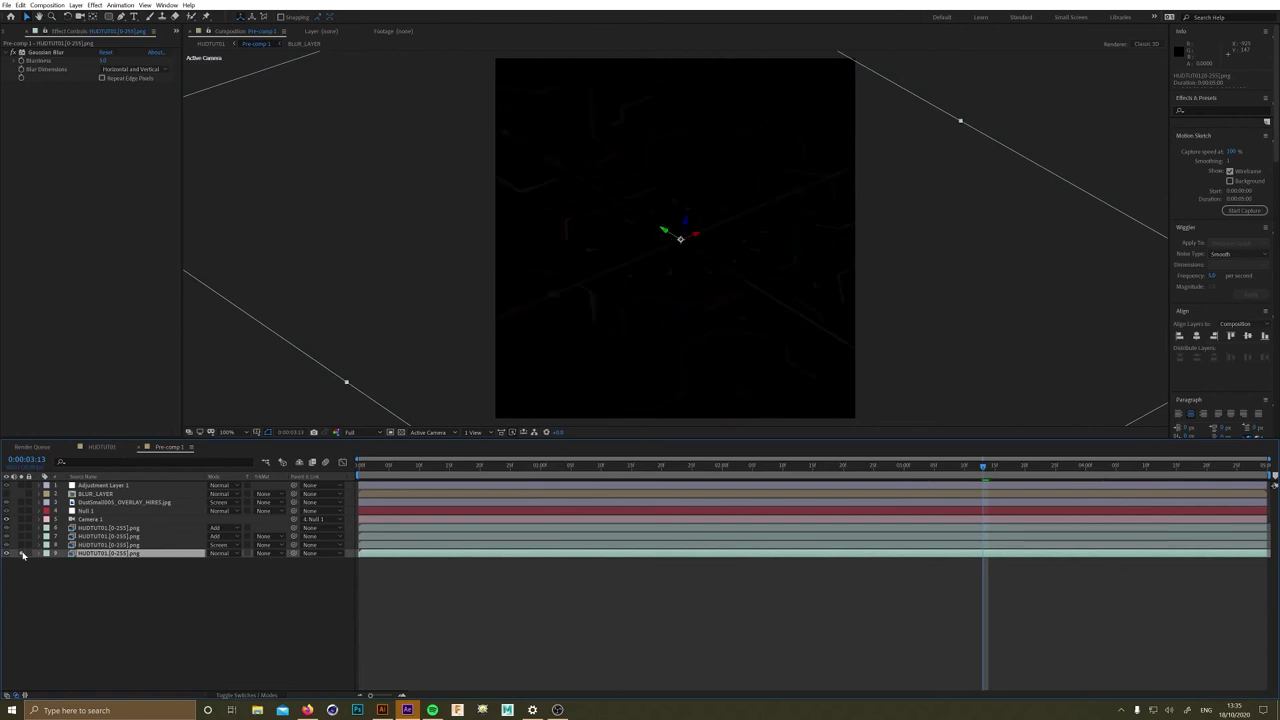
click(24, 553)
click(75, 582)
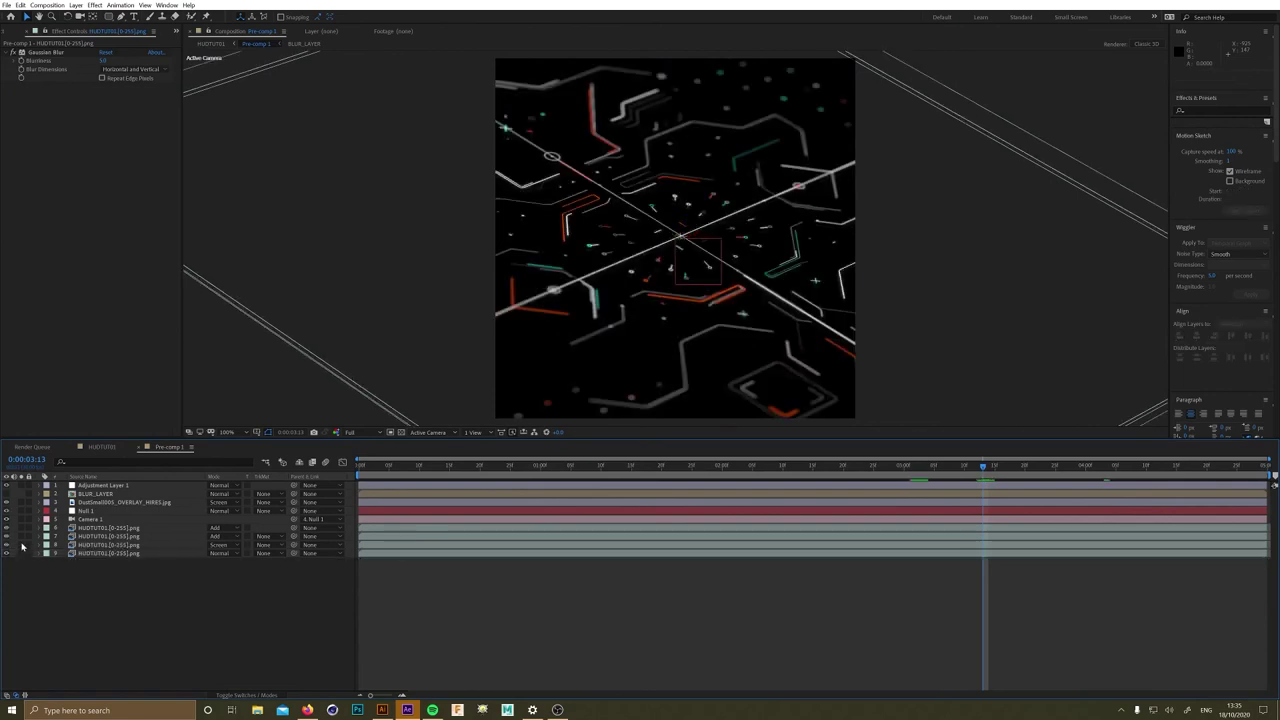
- Duplicate the Screen-mode HUD sequence layer and try offsetting the lower copy in depth beneath the original
click(128, 545)
key(ctrl+d)
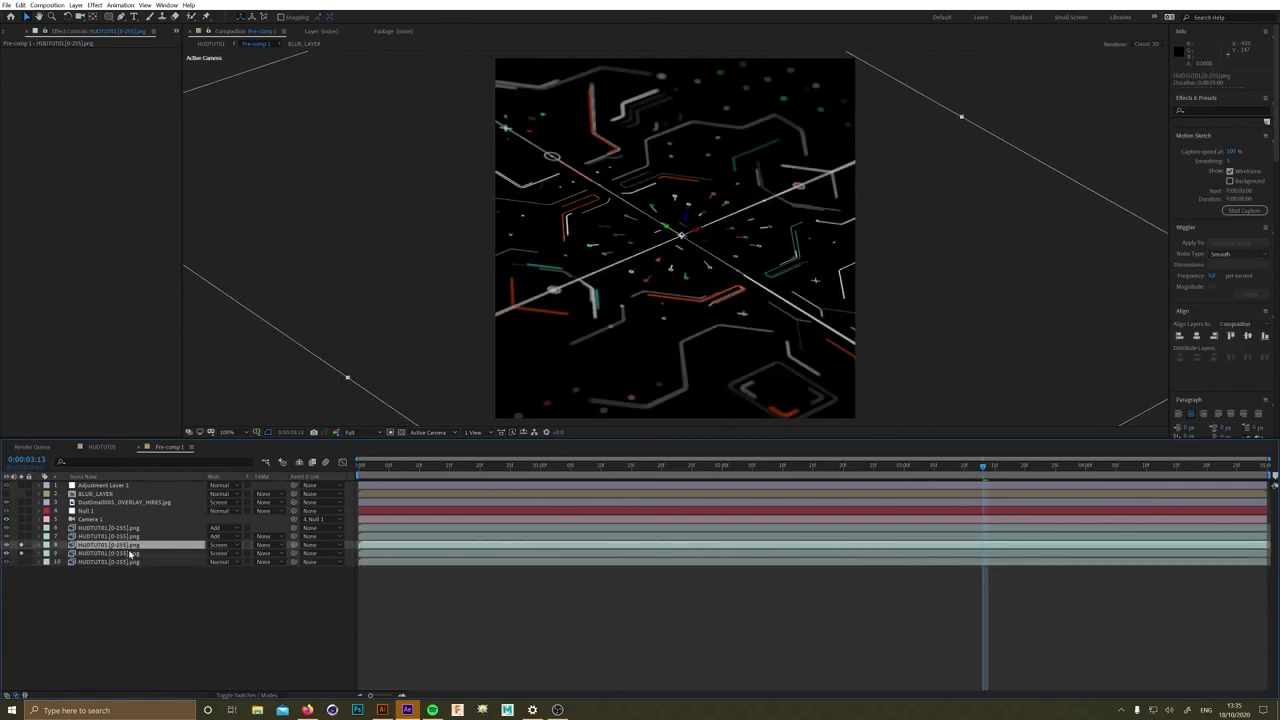
click(130, 553)
key(p)
drag(240, 563, 251, 563)
key(t)
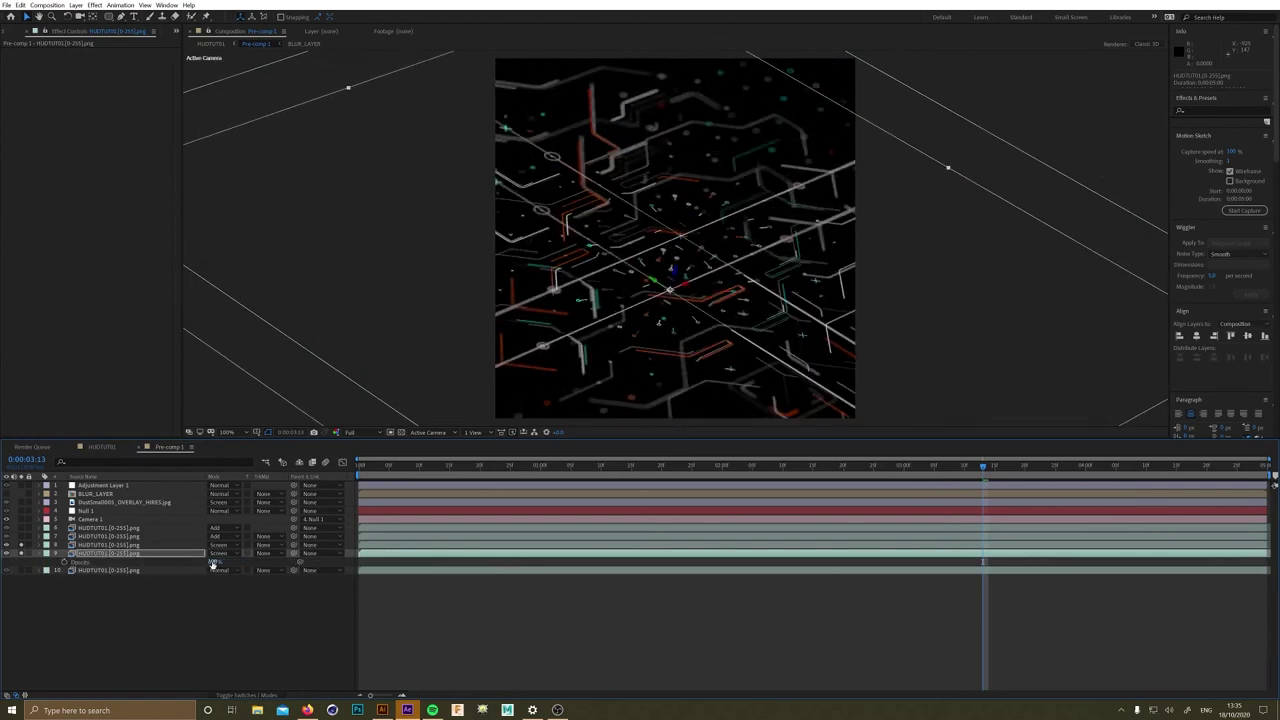
click(137, 580)
click(120, 553)
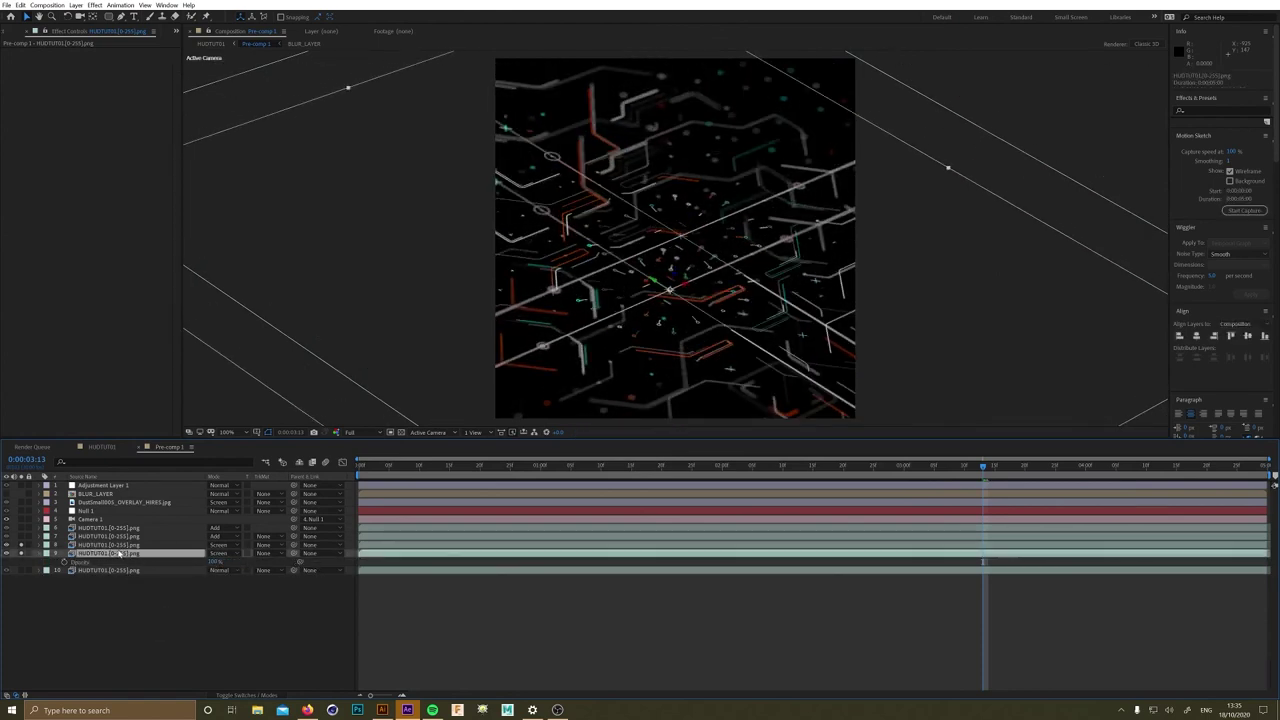
- Turn off 3D on the duplicate HUD layer, draw a centred rounded-rectangle mask around its middle, and make it 3D again
click(245, 695)
click(264, 552)
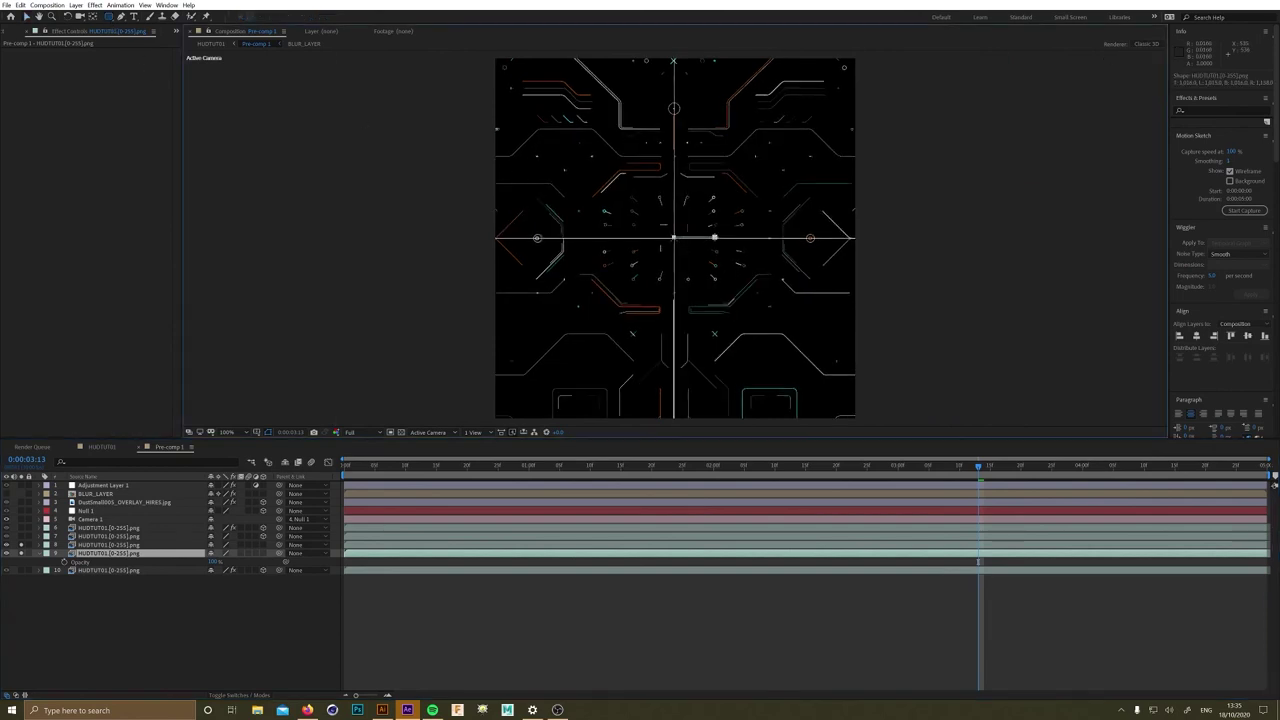
mouse_move(631, 233)
mouse_down()
mouse_move(700, 266)
mouse_move(800, 128)
mouse_move(771, 160)
mouse_up()
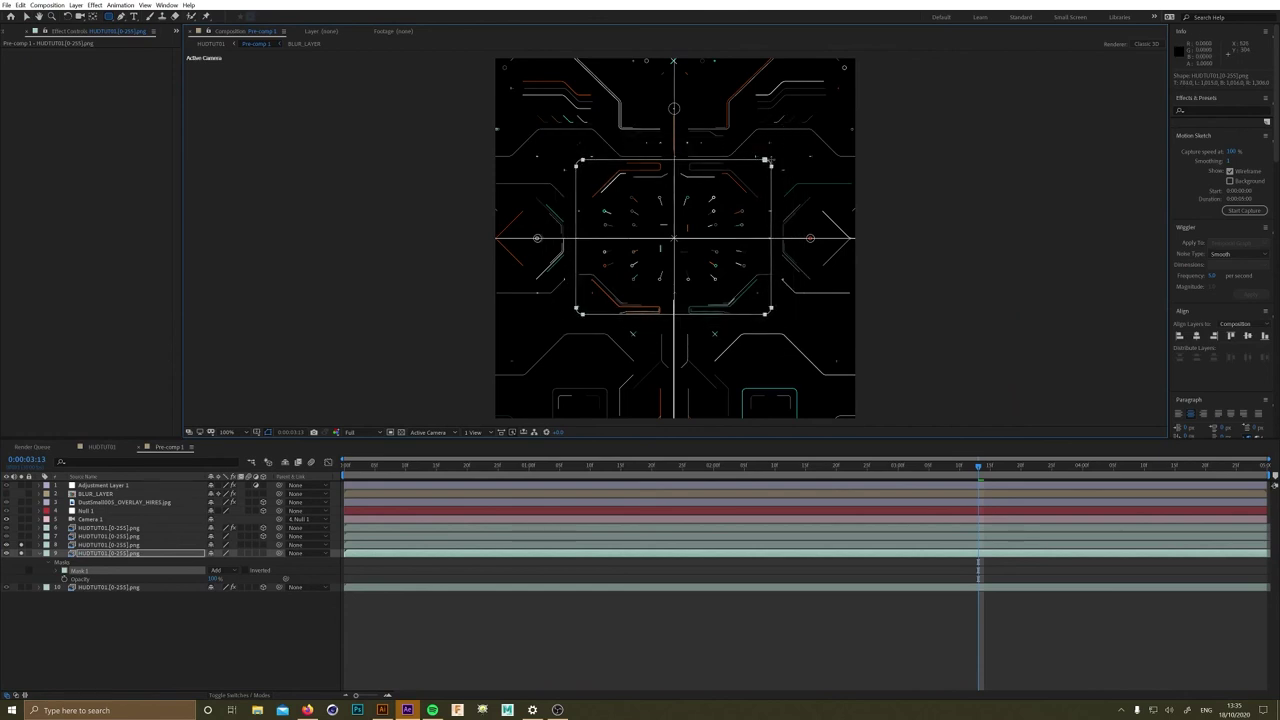
click(133, 628)
click(264, 553)
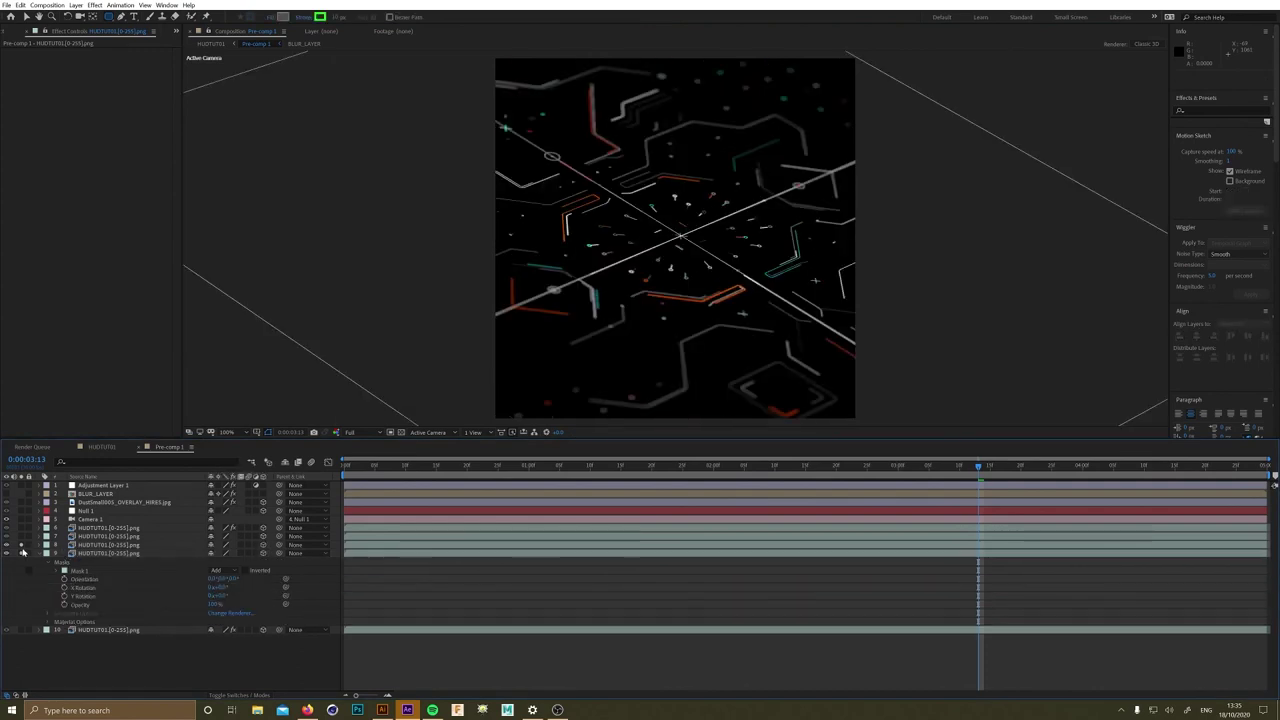
- Move the masked duplicate along its Z position so it sits below the original HUD plane
click(86, 553)
click(100, 562)
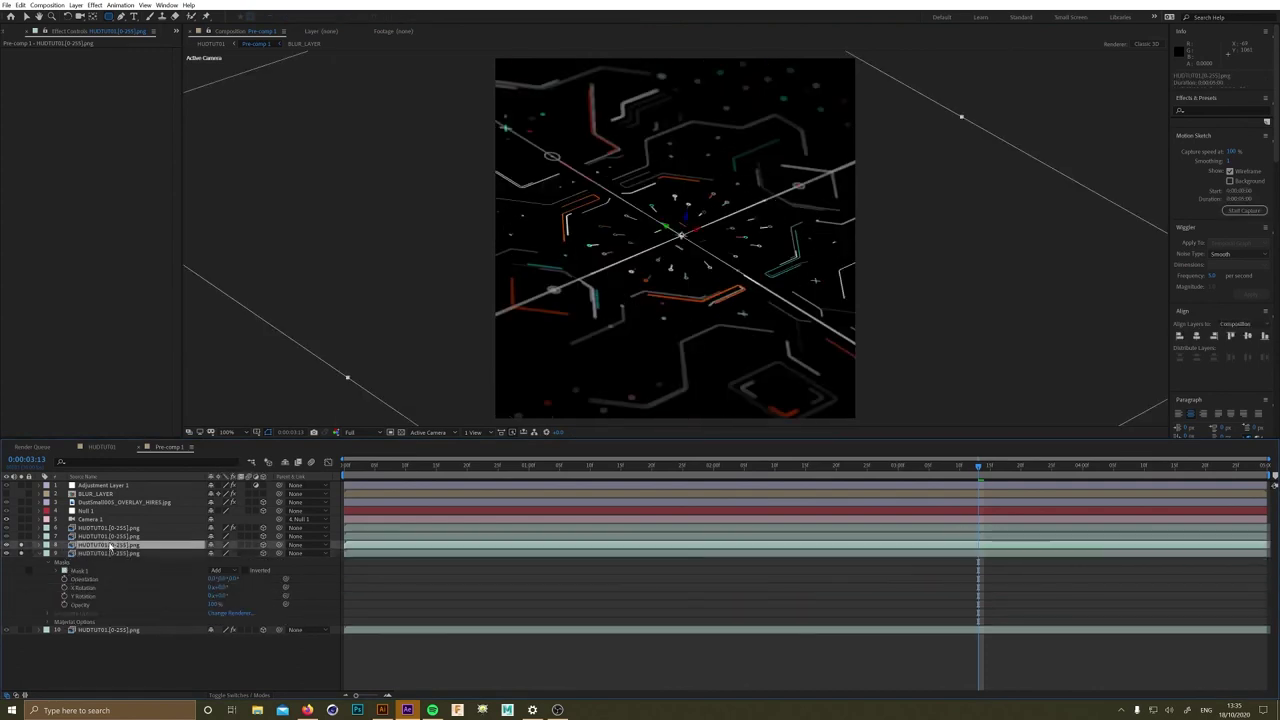
click(118, 553)
key(p)
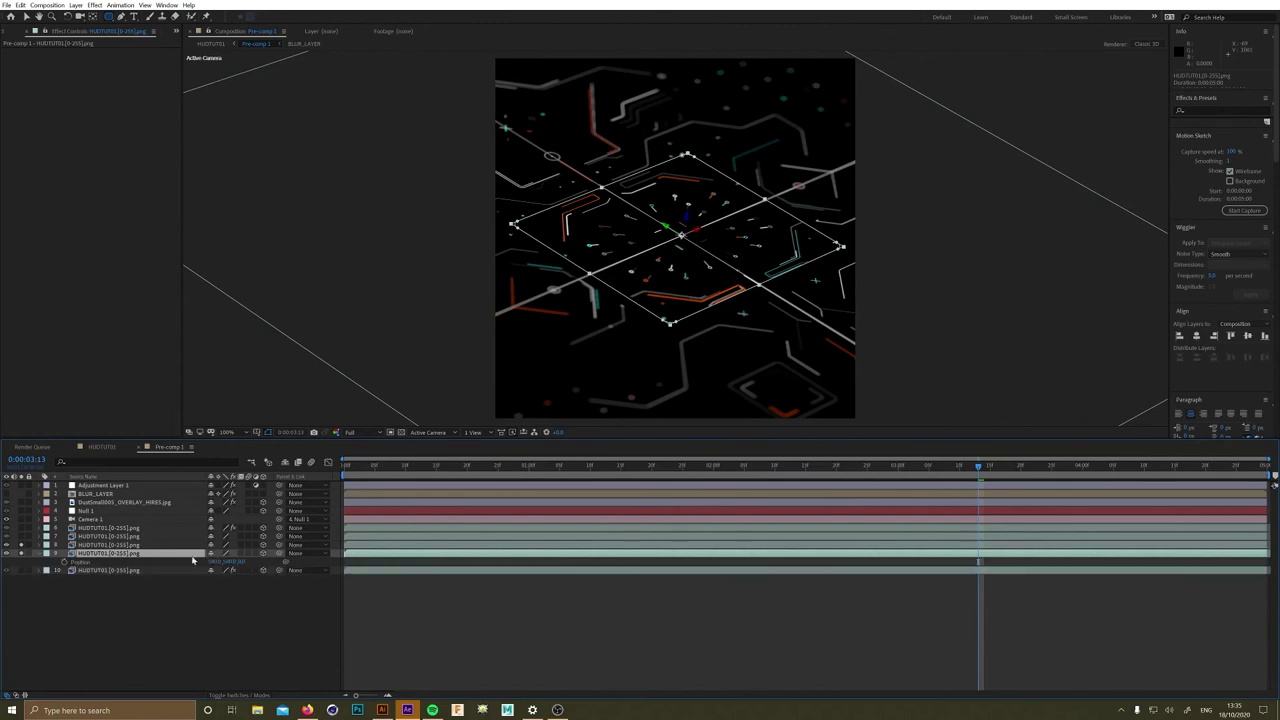
drag(240, 566, 290, 566)
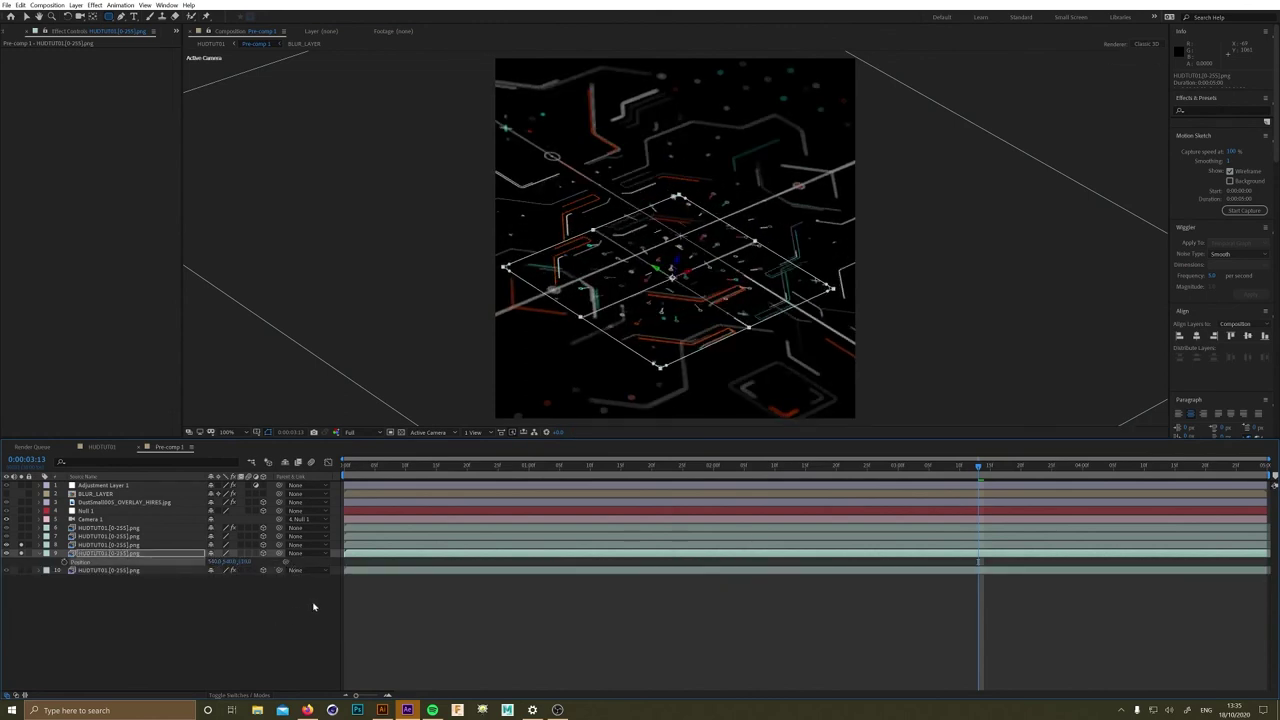
click(300, 604)
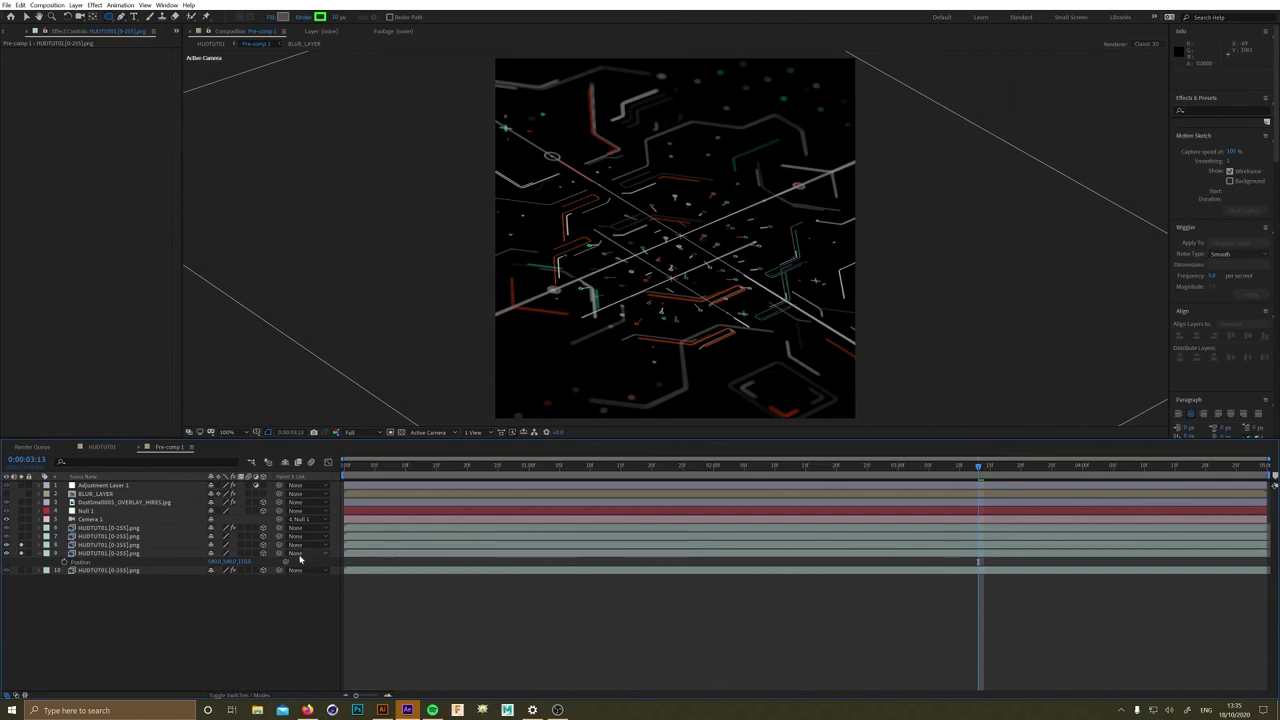
- Scale the masked HUD duplicate down and lower its opacity
click(143, 554)
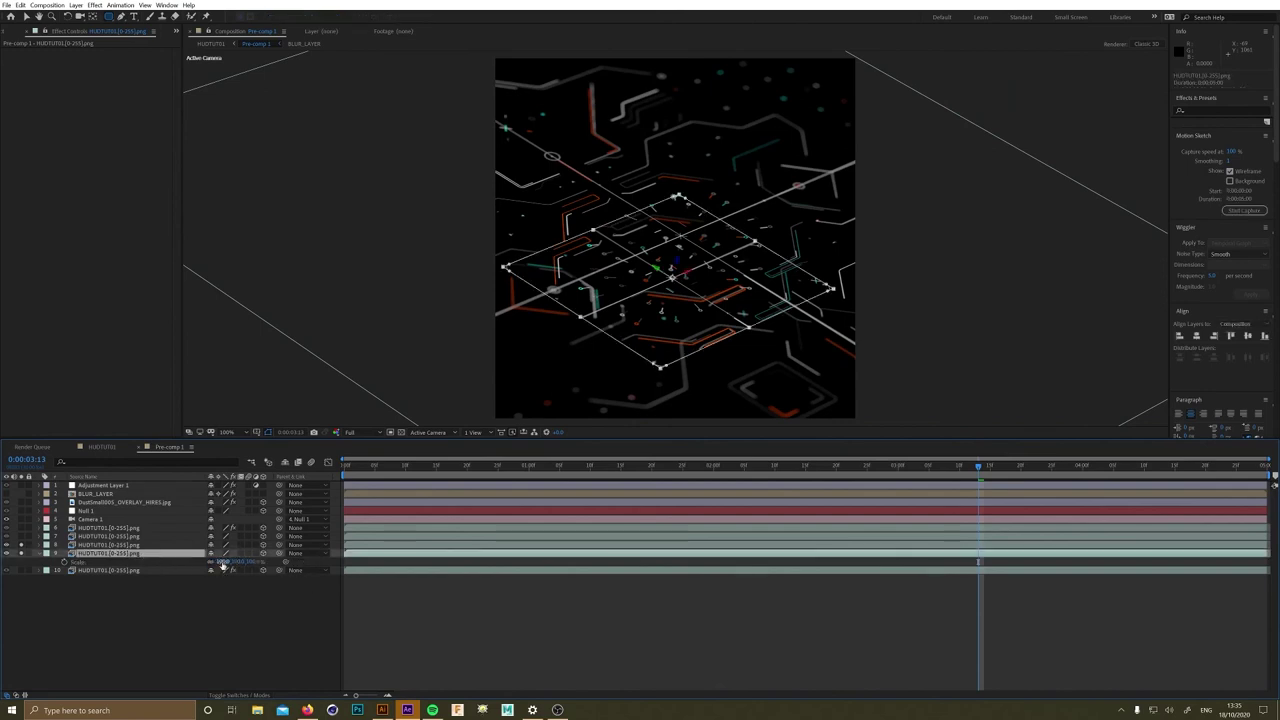
drag(222, 566, 383, 611)
click(436, 615)
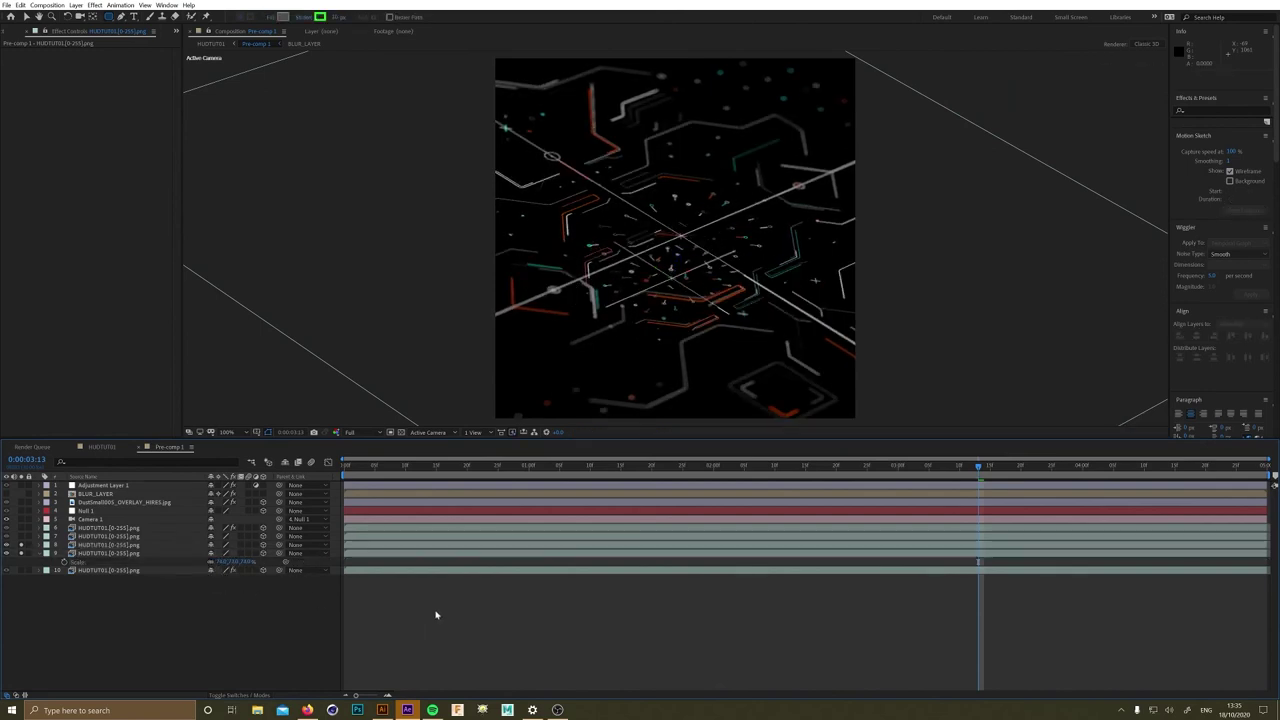
click(139, 554)
key(Return)
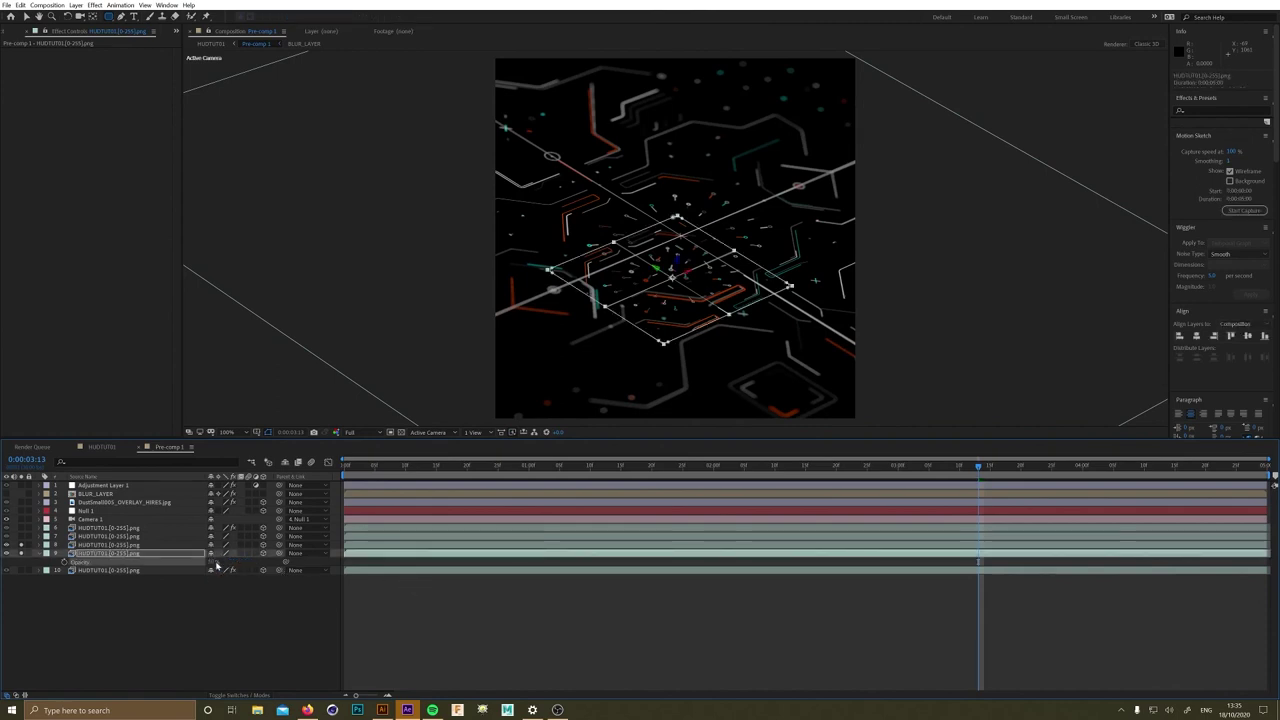
click(405, 628)
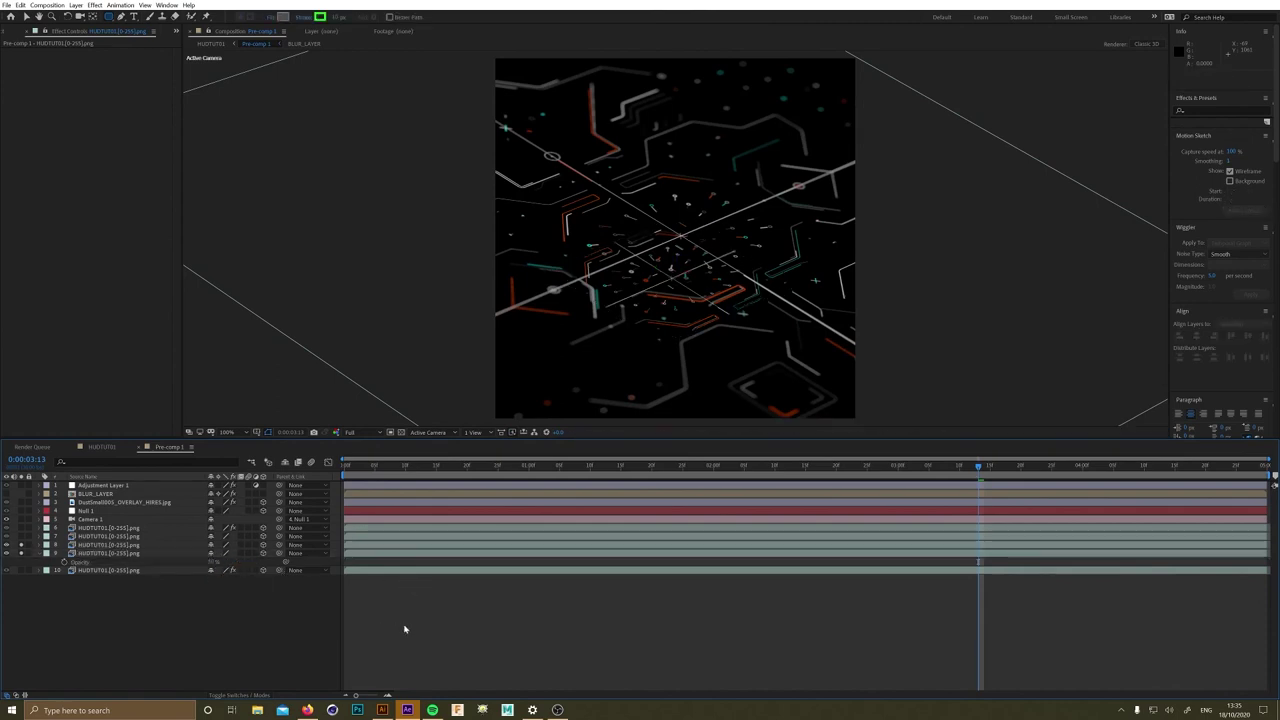
- Delete the masked HUD duplicate and turn off solo on the original HUD layer
click(126, 571)
key(Delete)
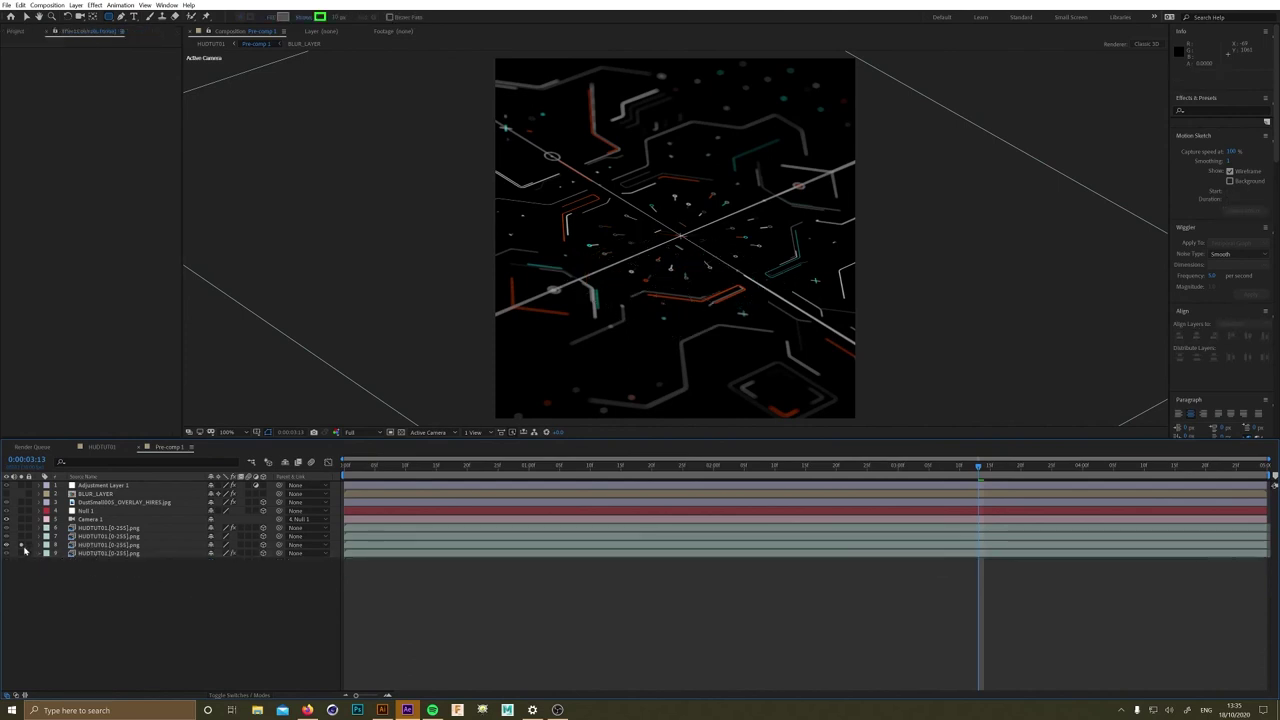
click(24, 550)
- Return to the HUDTUT01 composition and look over the available composition export commands
click(92, 443)
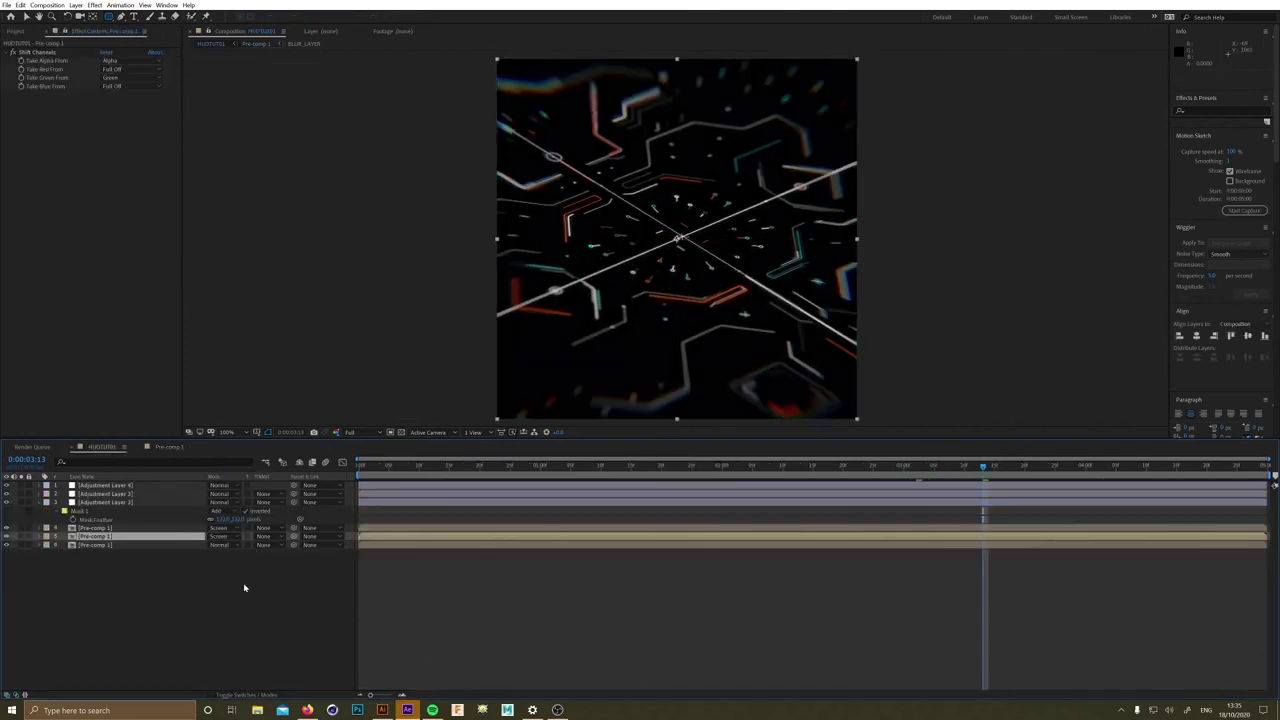
click(59, 8)
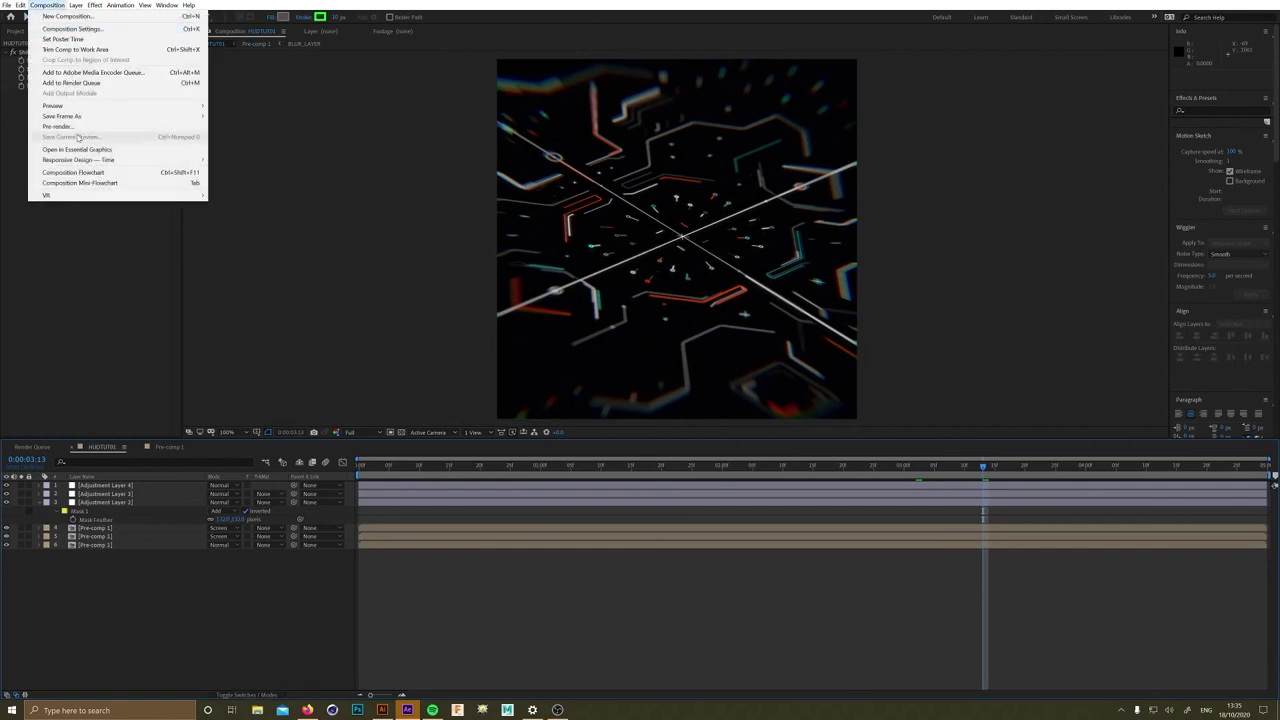
click(160, 321)
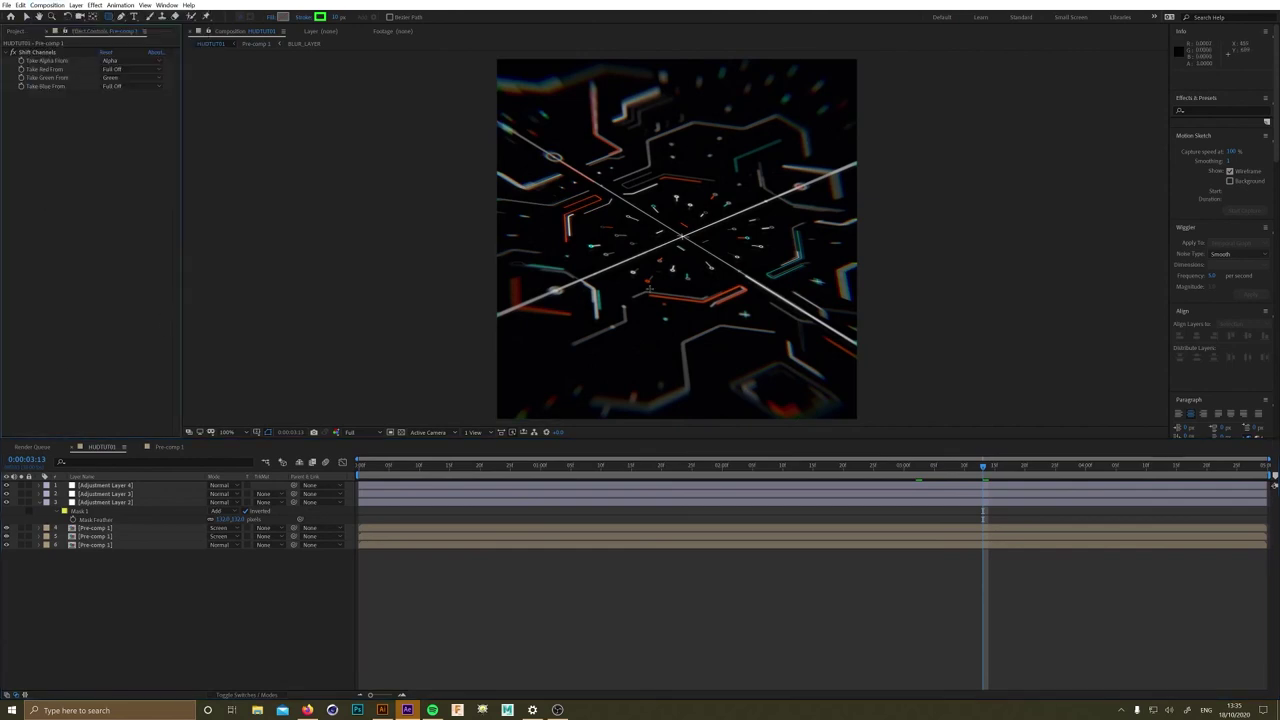